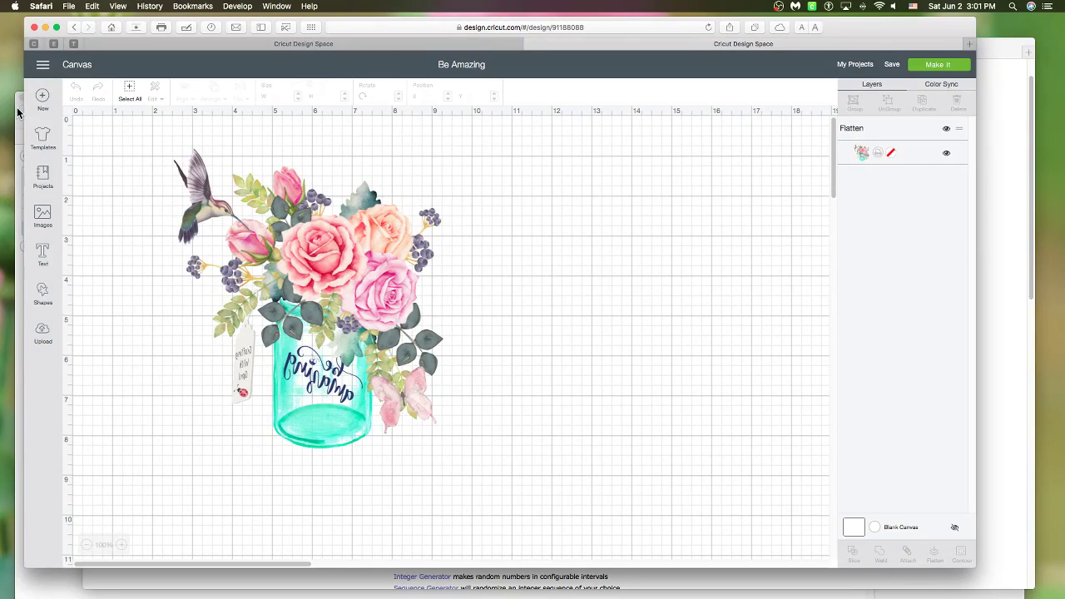
# - Switch to the RANDOM.ORG page in Safari and generate a random number between 1 and 5
pyautogui.moveTo(651, 125)
pyautogui.mouseDown()
pyautogui.moveTo(658, 102)
pyautogui.moveTo(612, 91)
pyautogui.mouseUp()
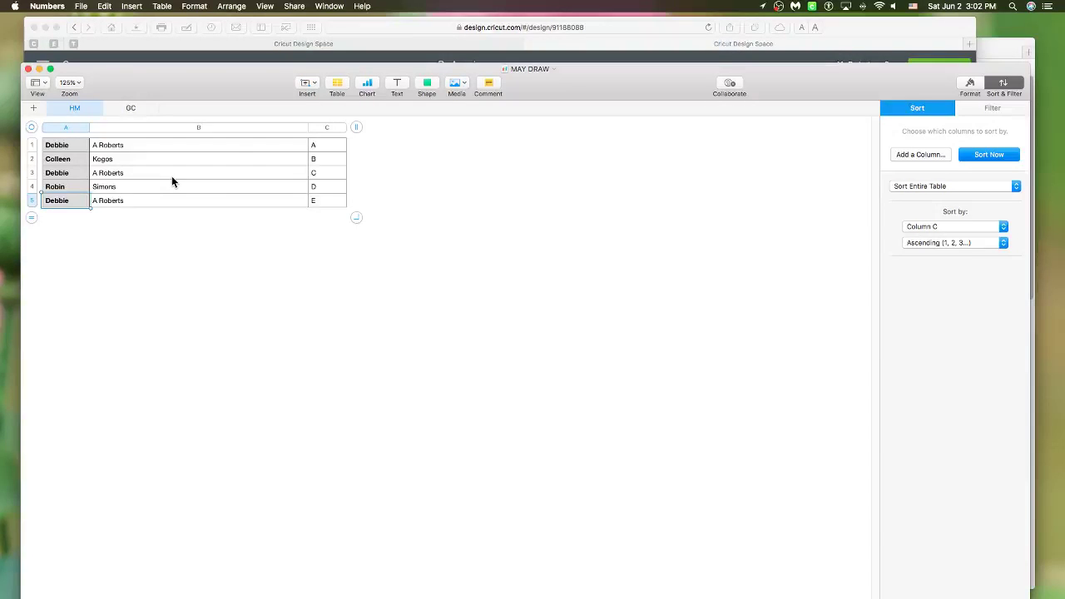
pyautogui.click(1008, 52)
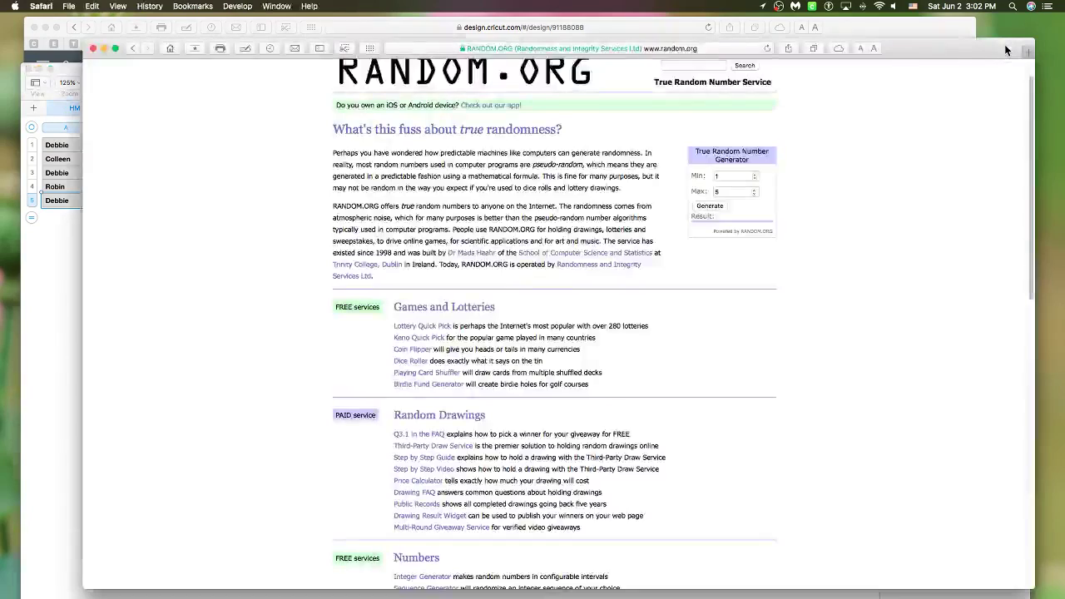
pyautogui.click(722, 175)
pyautogui.click(738, 192)
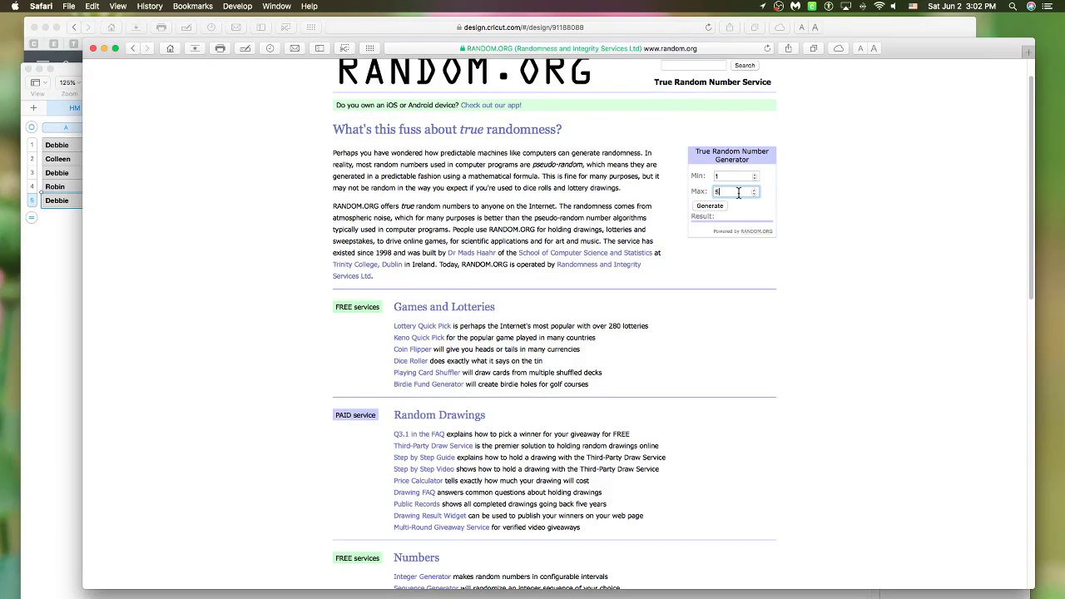
pyautogui.click(710, 205)
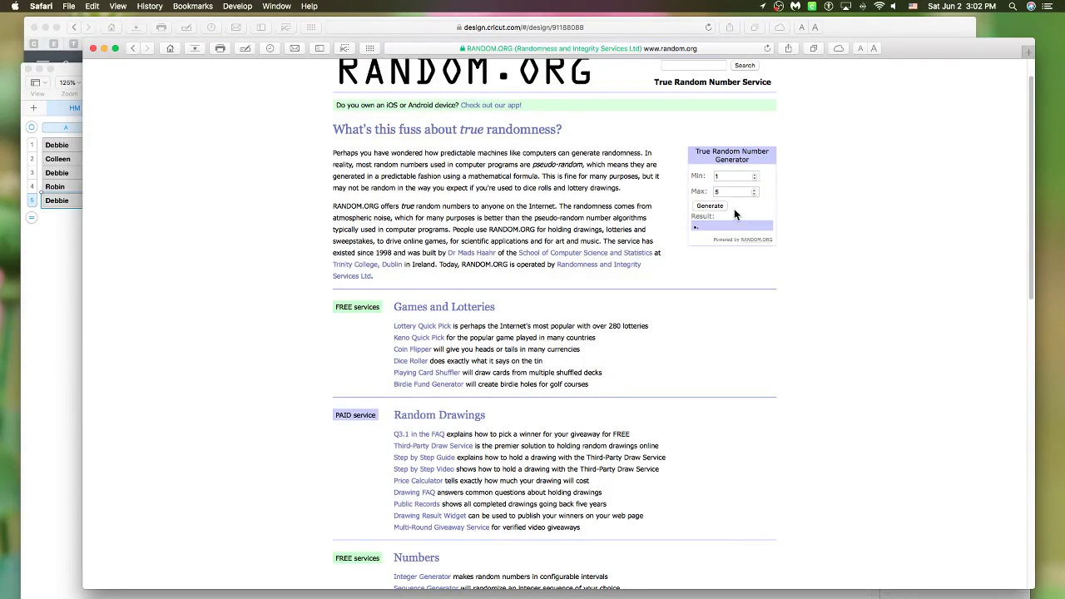
# - Switch to the MAY DRAW spreadsheet in Numbers and select the first entrant's first-name cell on the HM sheet
pyautogui.click(56, 233)
pyautogui.click(94, 148)
pyautogui.click(551, 189)
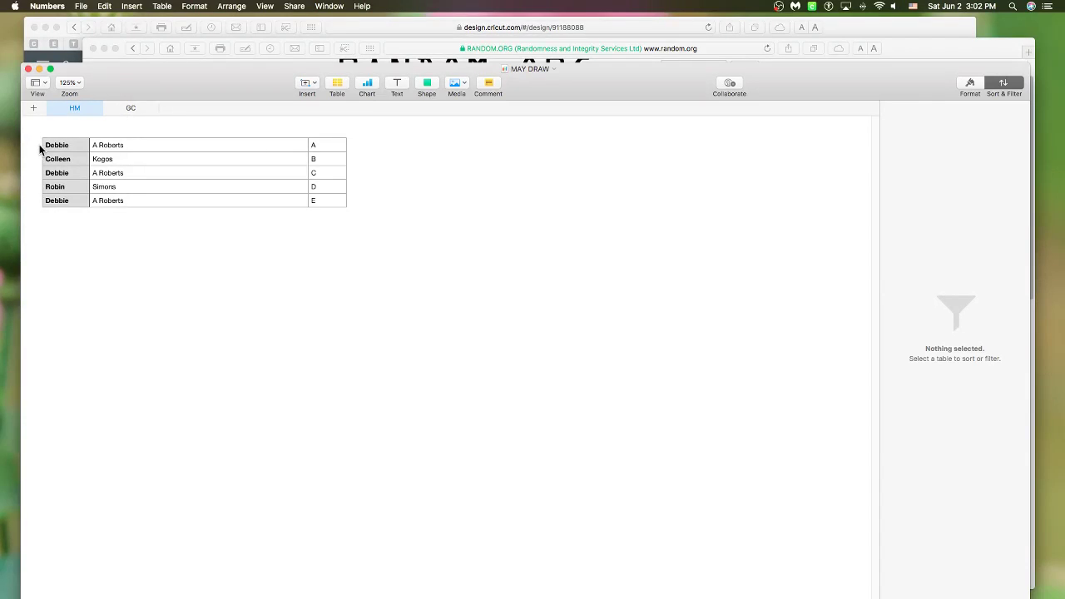
pyautogui.click(60, 146)
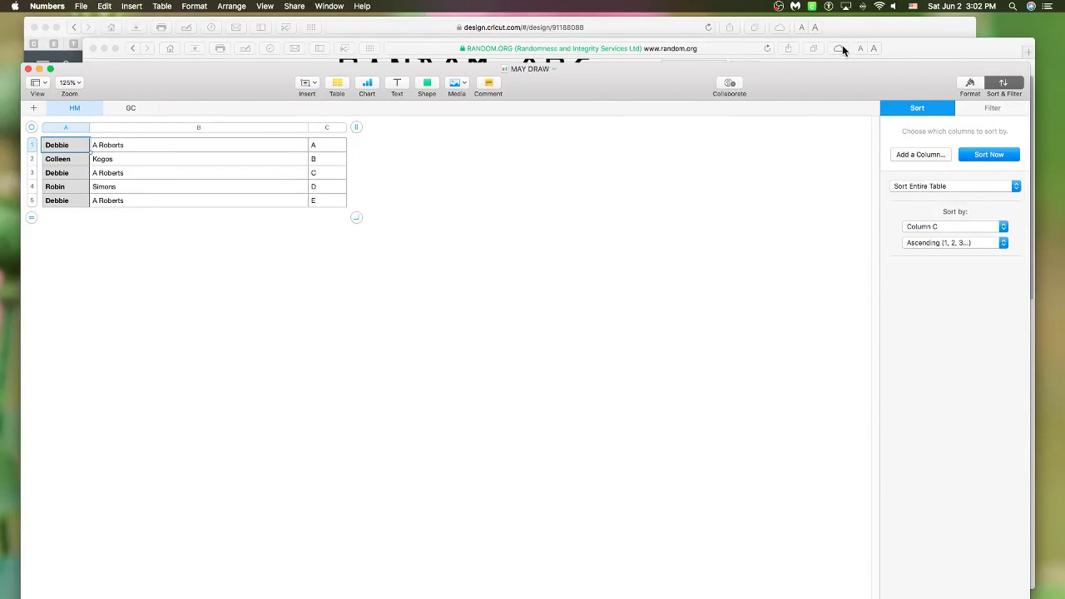
# - Open the GC sheet and look through its list of draw entries and their column C letters
pyautogui.click(123, 108)
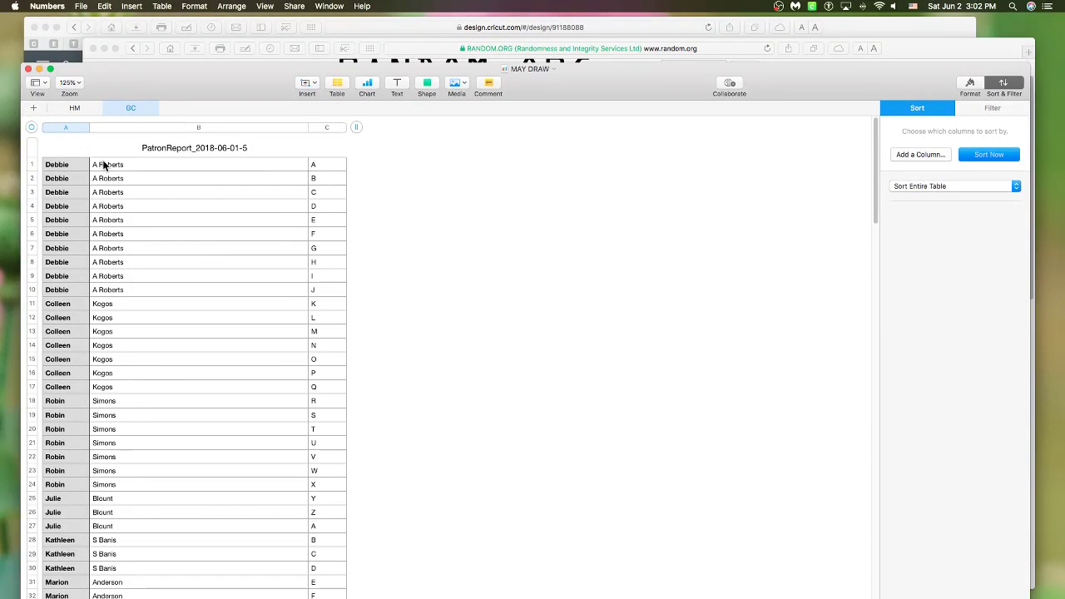
pyautogui.scroll(-5, 248, 322)
pyautogui.scroll(-12, 249, 327)
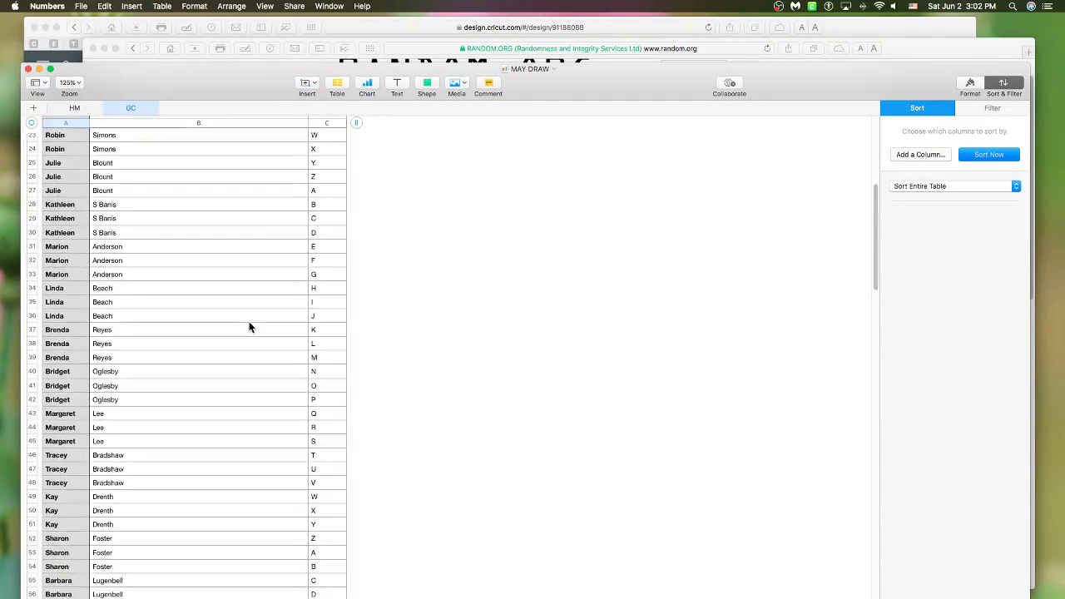
pyautogui.scroll(5, 254, 325)
pyautogui.scroll(4, 258, 321)
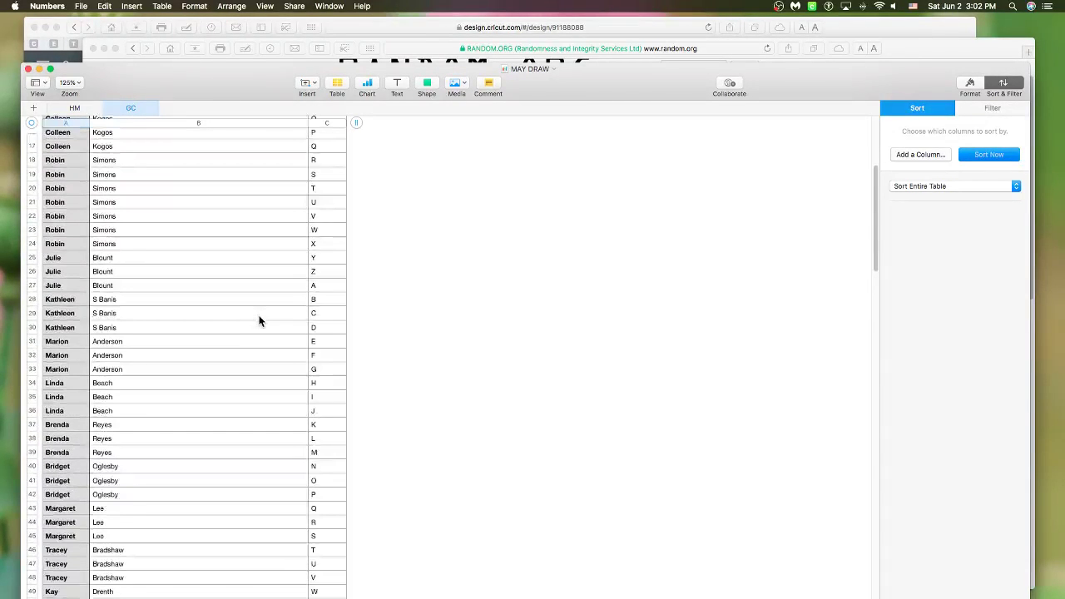
pyautogui.scroll(5, 259, 321)
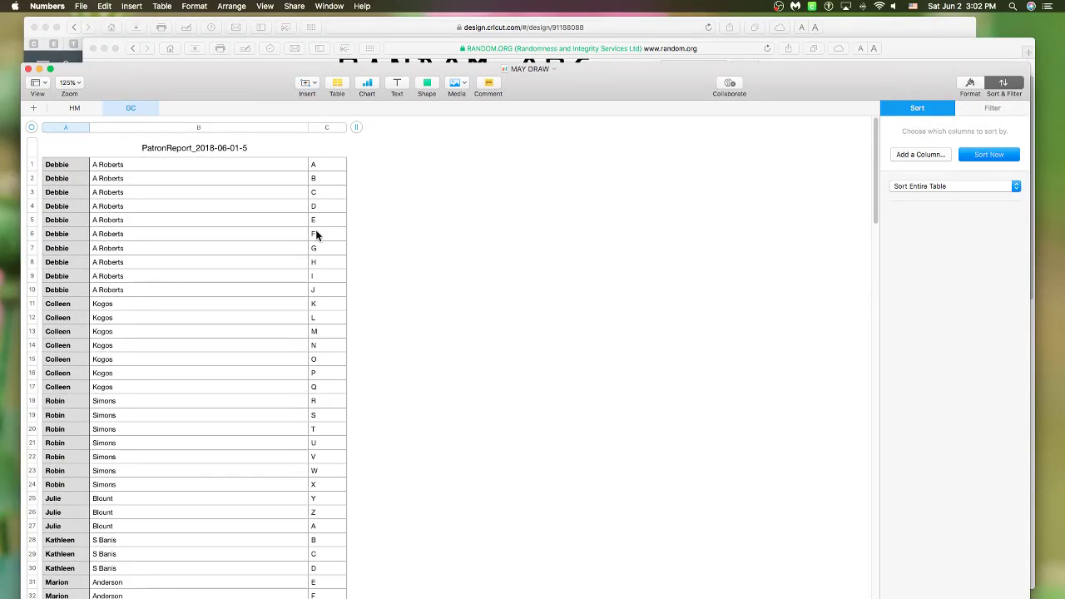
pyautogui.scroll(-3, 316, 401)
pyautogui.scroll(-10, 316, 402)
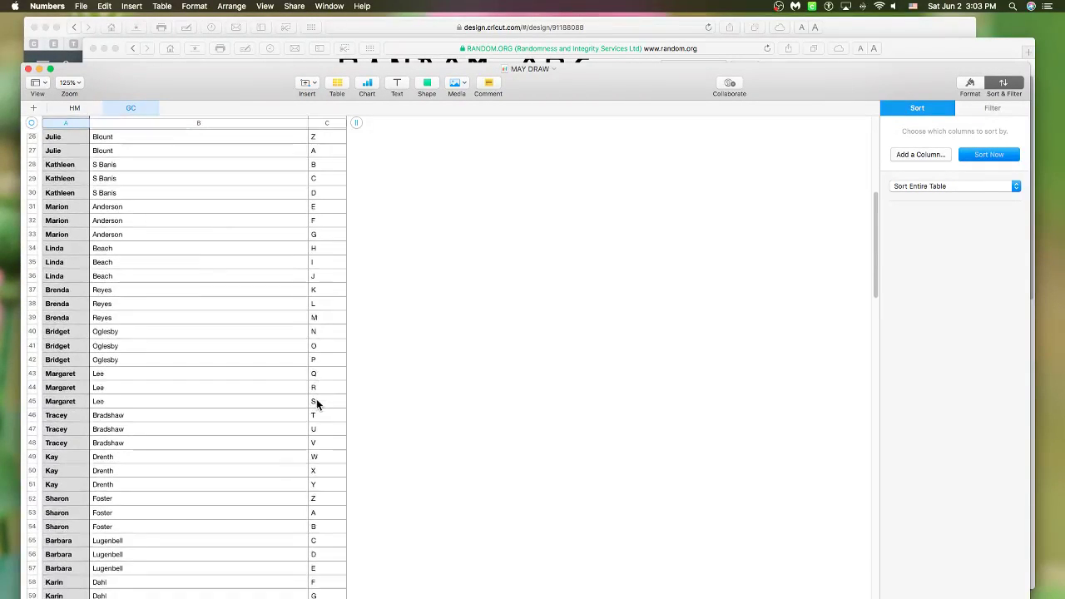
pyautogui.scroll(-1, 371, 402)
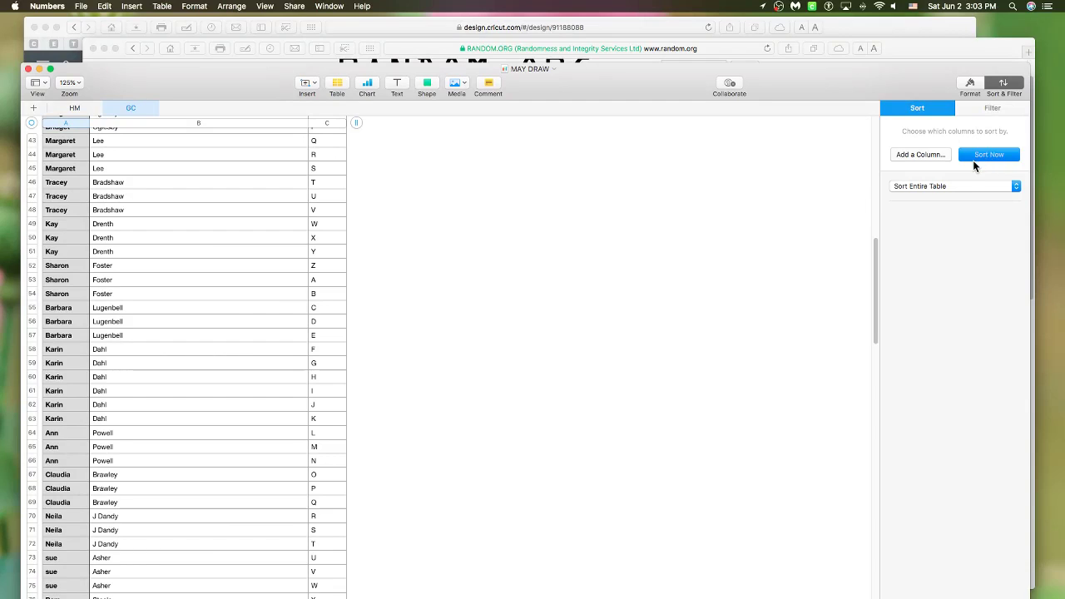
# - Sort the entire GC table by Column C in ascending order
pyautogui.click(963, 185)
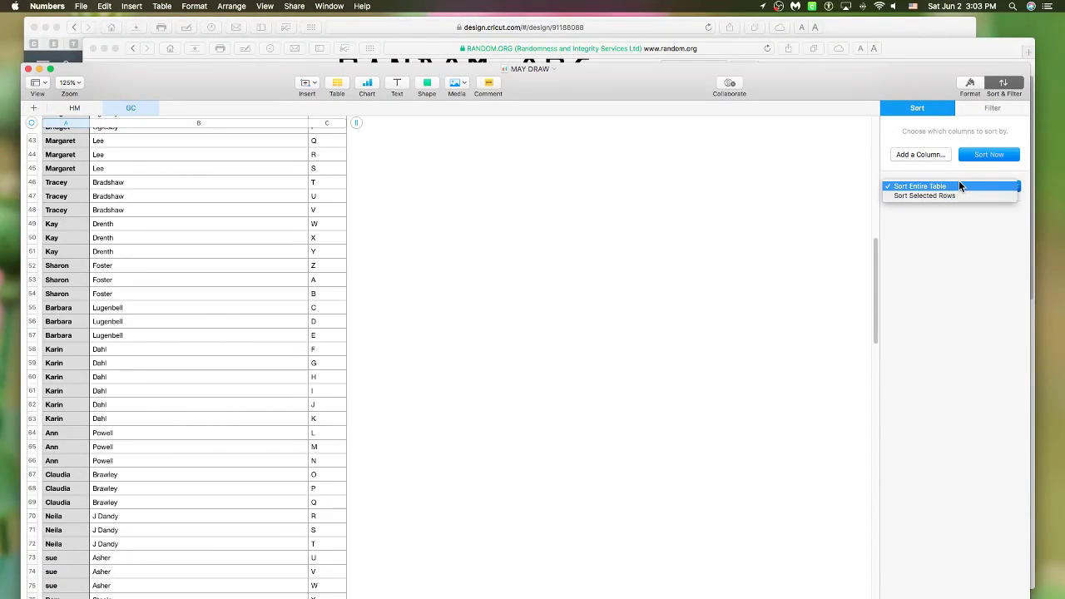
pyautogui.click(945, 187)
pyautogui.click(933, 156)
pyautogui.click(933, 194)
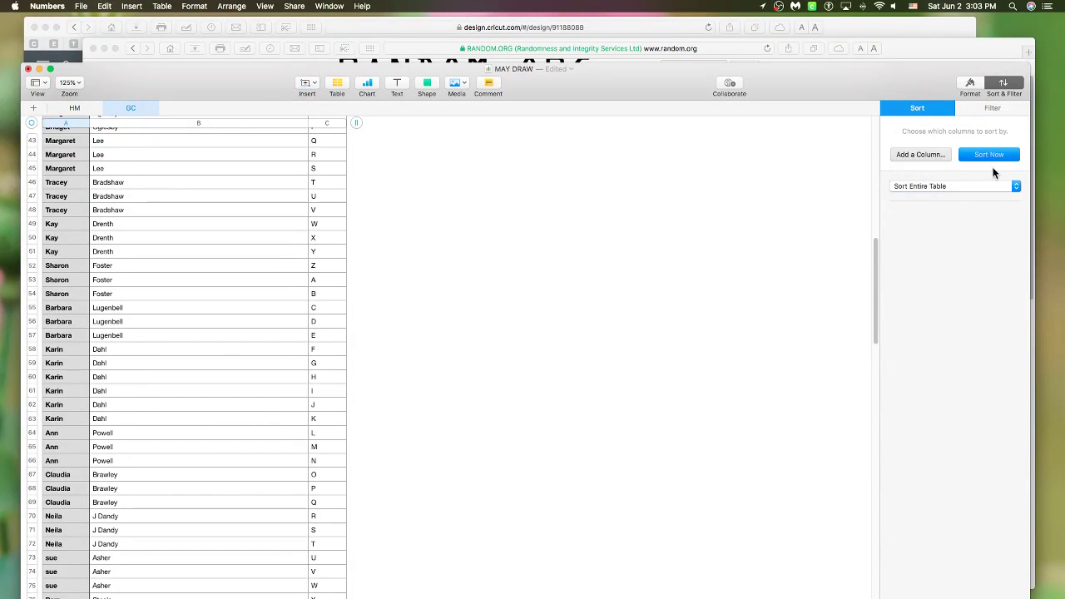
pyautogui.click(994, 155)
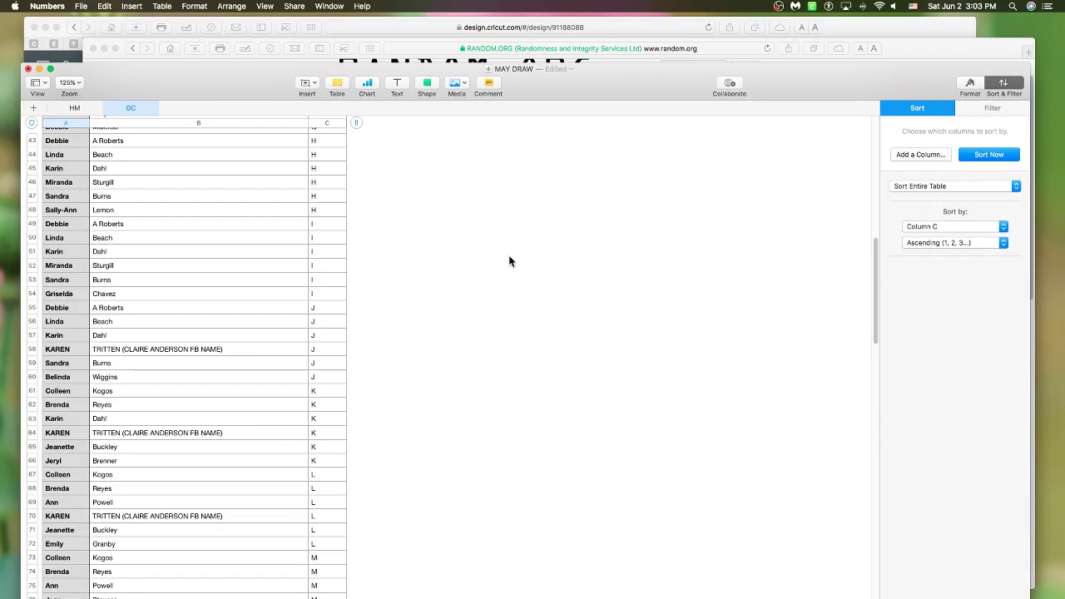
# - Check the last row of the sorted GC list, then generate a random number from 1 to 154 on RANDOM.ORG in Safari
pyautogui.scroll(-20, 167, 240)
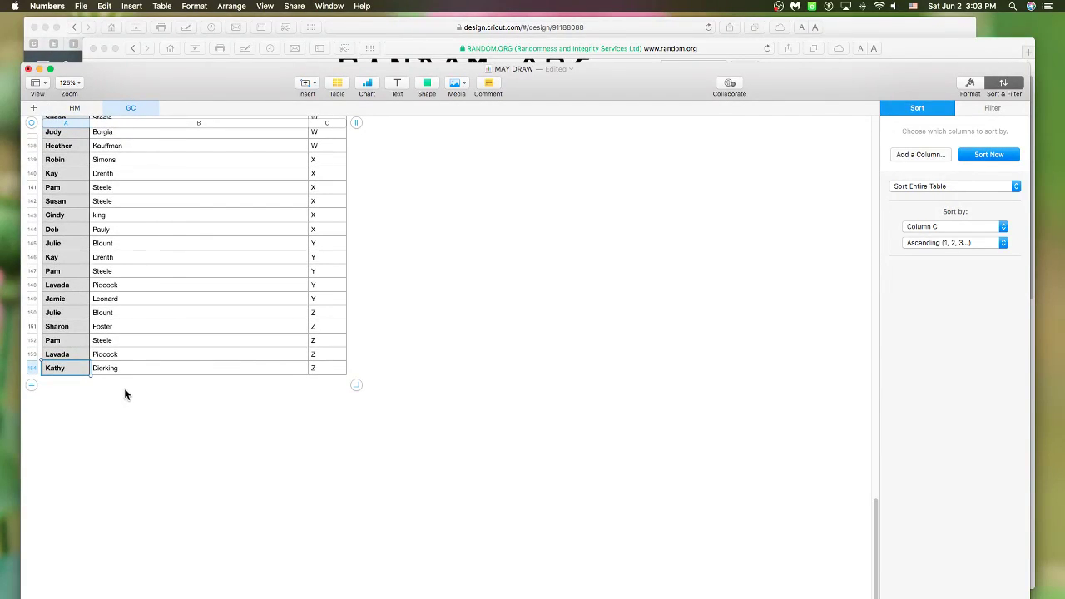
pyautogui.scroll(17, 214, 321)
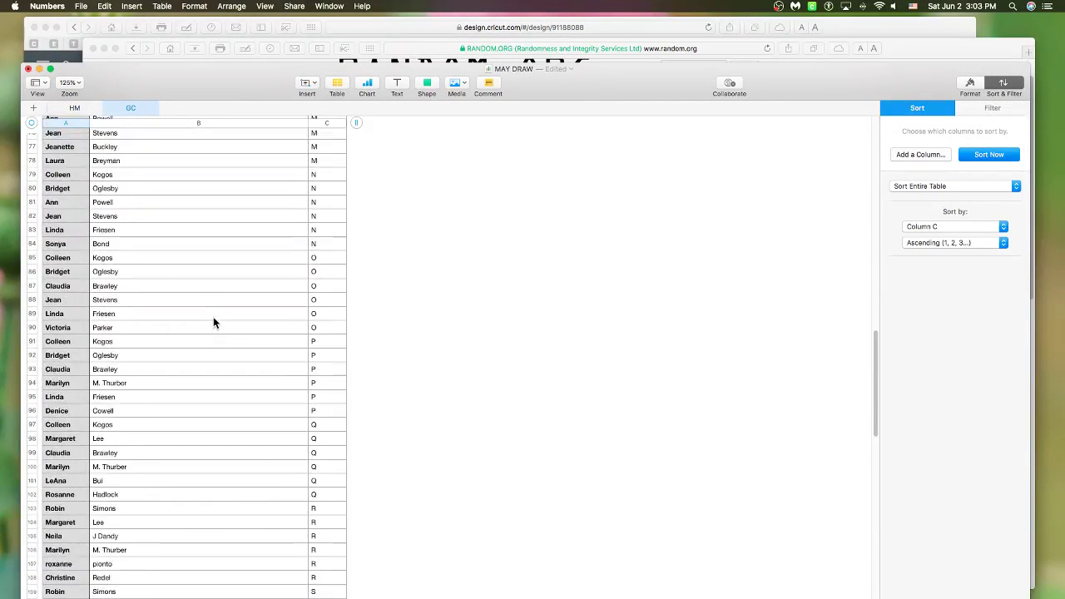
pyautogui.click(907, 55)
pyautogui.click(720, 177)
pyautogui.press('Tab')
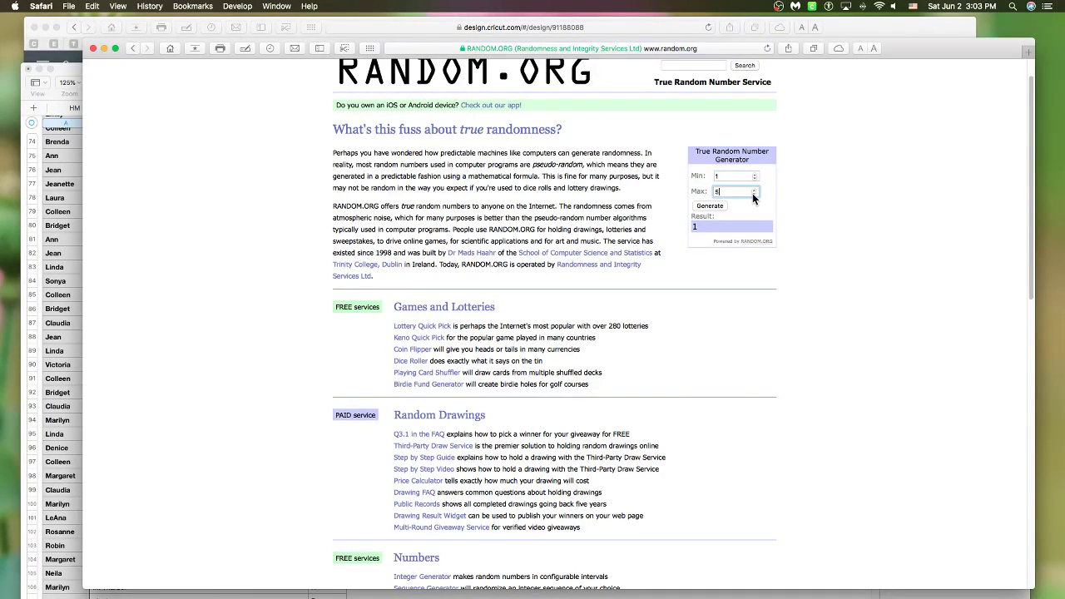
pyautogui.write('154')
pyautogui.click(712, 206)
# - Switch back to Numbers and locate the drawn entry in row 2 of the GC sheet
pyautogui.click(32, 256)
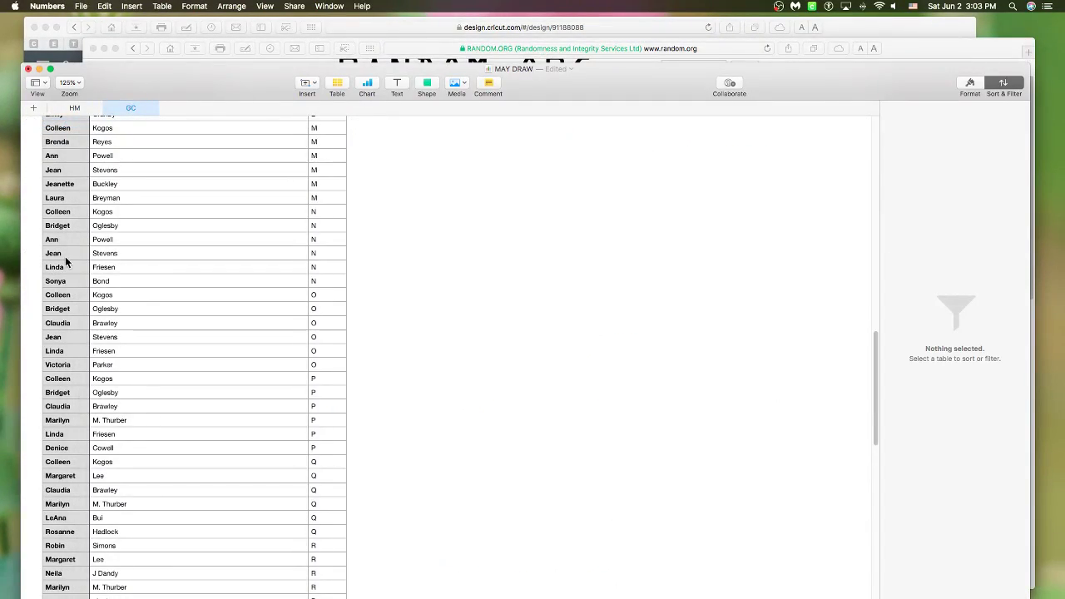
pyautogui.scroll(5, 114, 263)
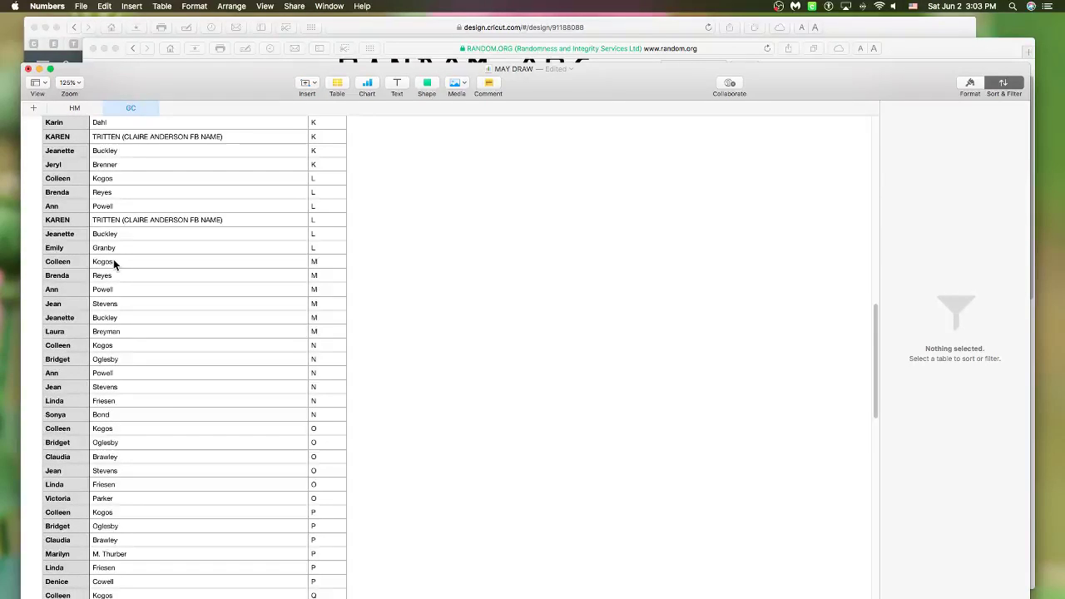
pyautogui.scroll(20, 113, 258)
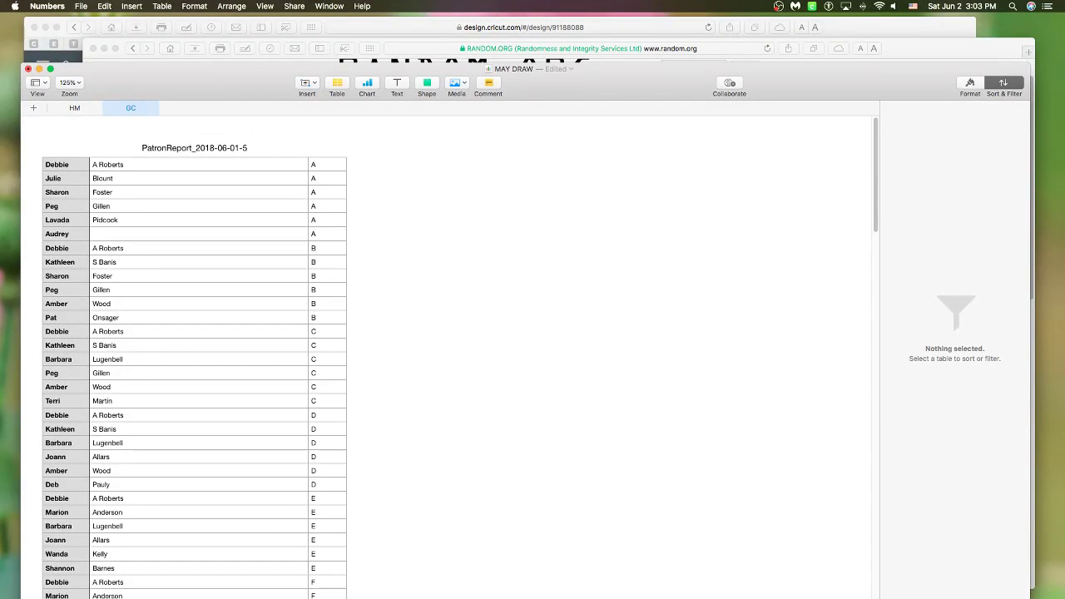
pyautogui.click(142, 181)
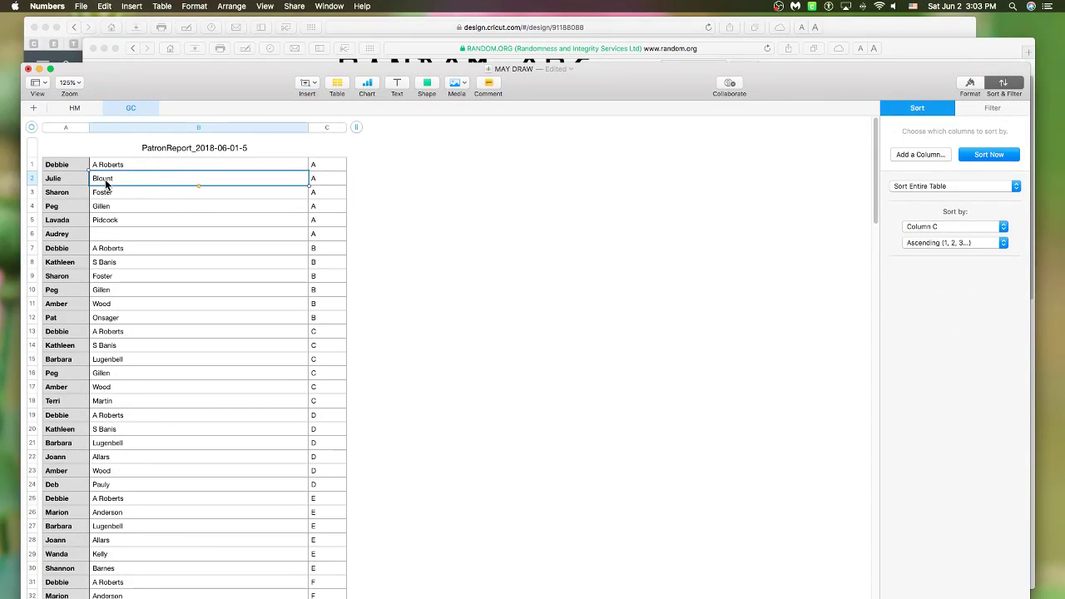
pyautogui.click(76, 181)
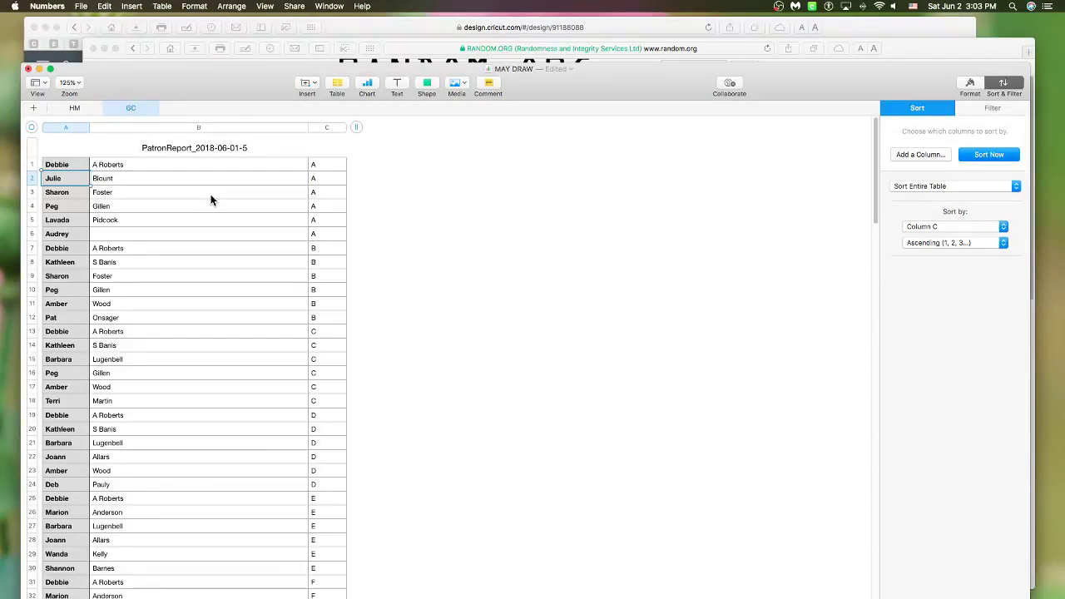
pyautogui.click(477, 209)
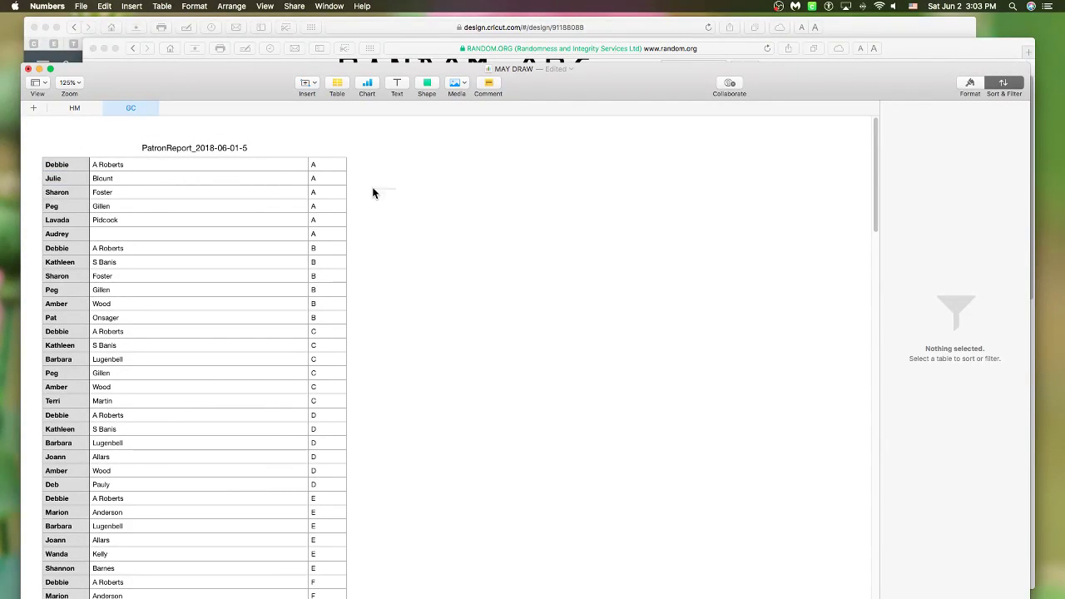
pyautogui.click(233, 185)
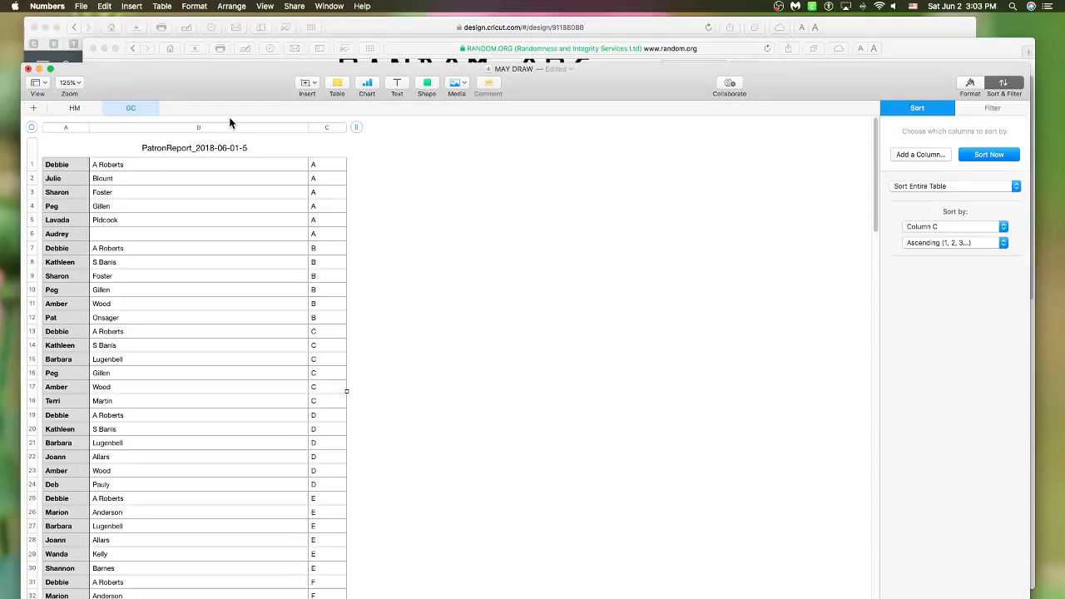
pyautogui.scroll(-1, 167, 150)
pyautogui.click(72, 173)
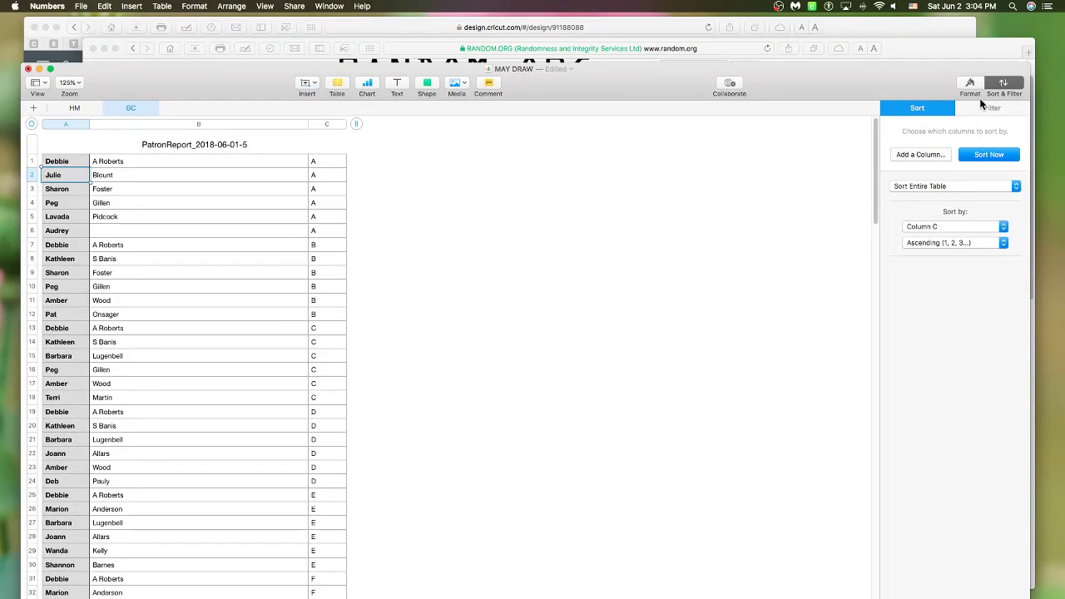
# - Fill the whole of row 2 on the GC sheet with red
pyautogui.click(31, 174)
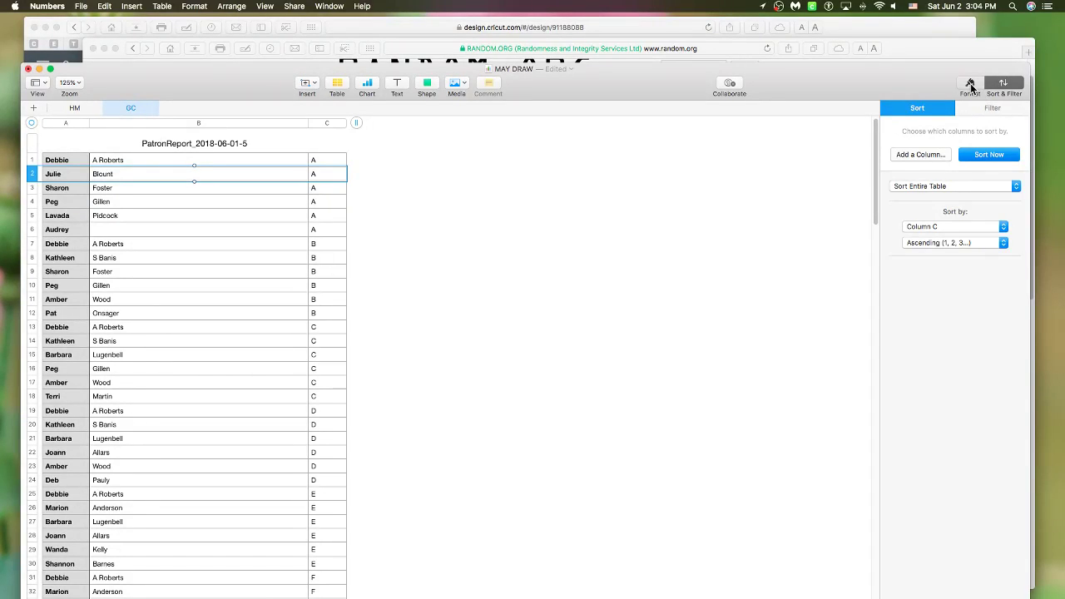
pyautogui.click(968, 85)
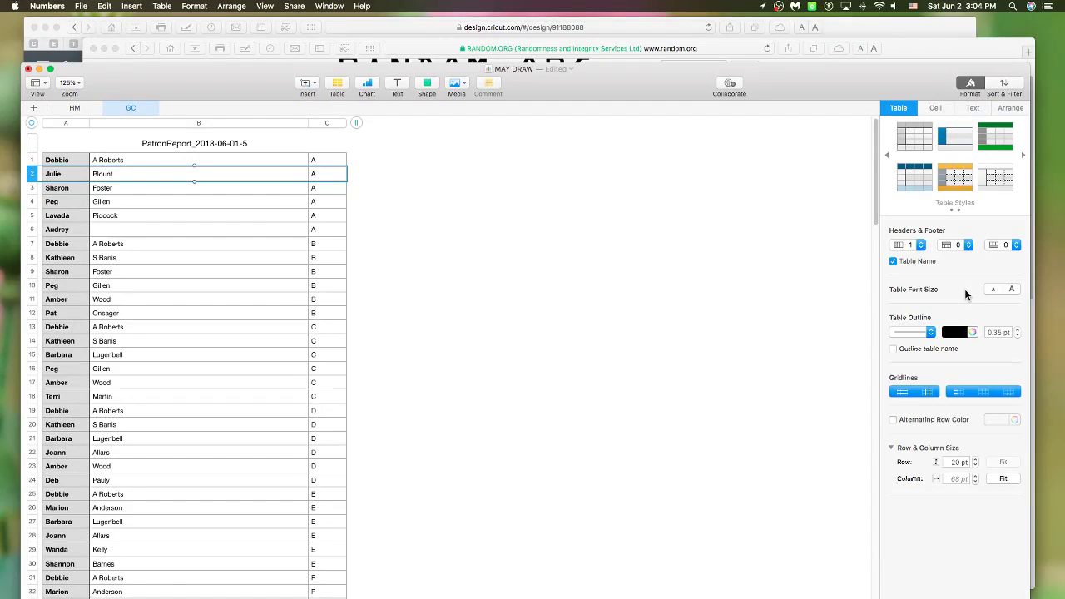
pyautogui.click(934, 108)
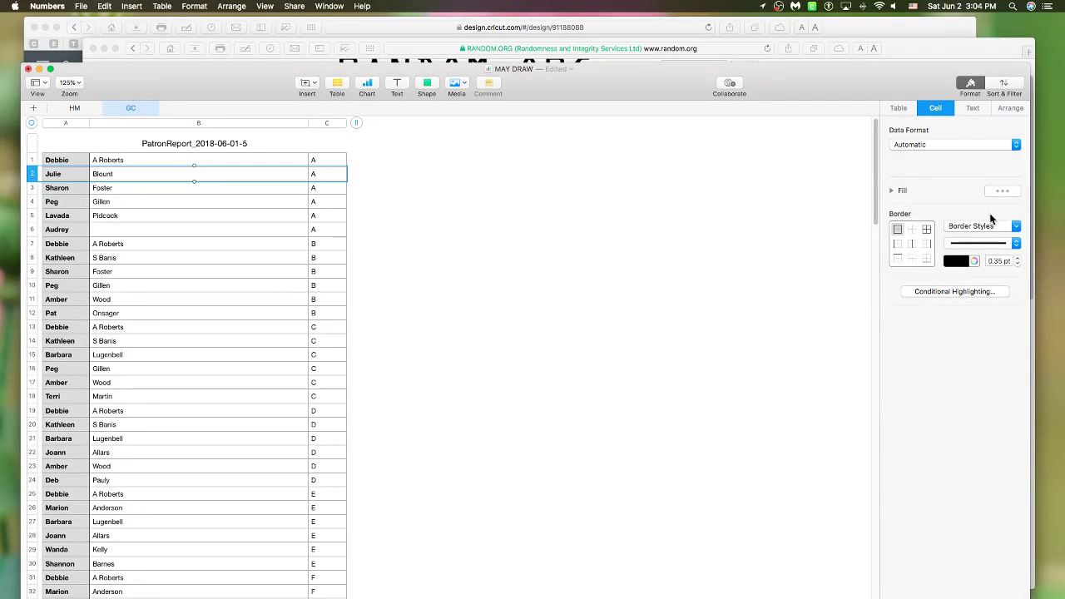
pyautogui.click(1002, 190)
pyautogui.click(1018, 272)
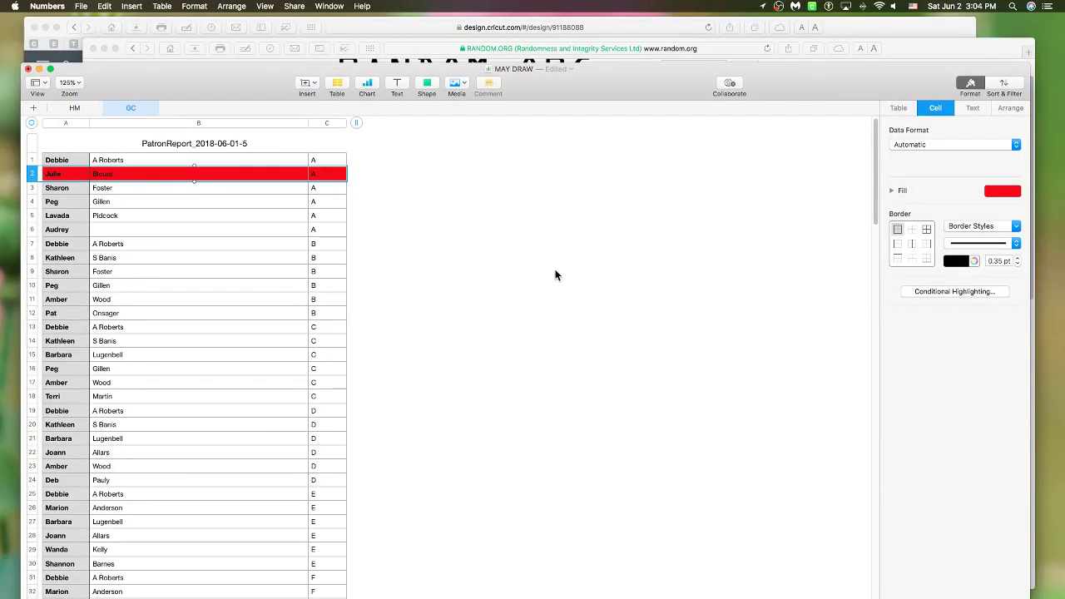
pyautogui.click(397, 269)
# - Fill the first entrant's first-name cell in row 1 of the HM sheet with red
pyautogui.click(83, 108)
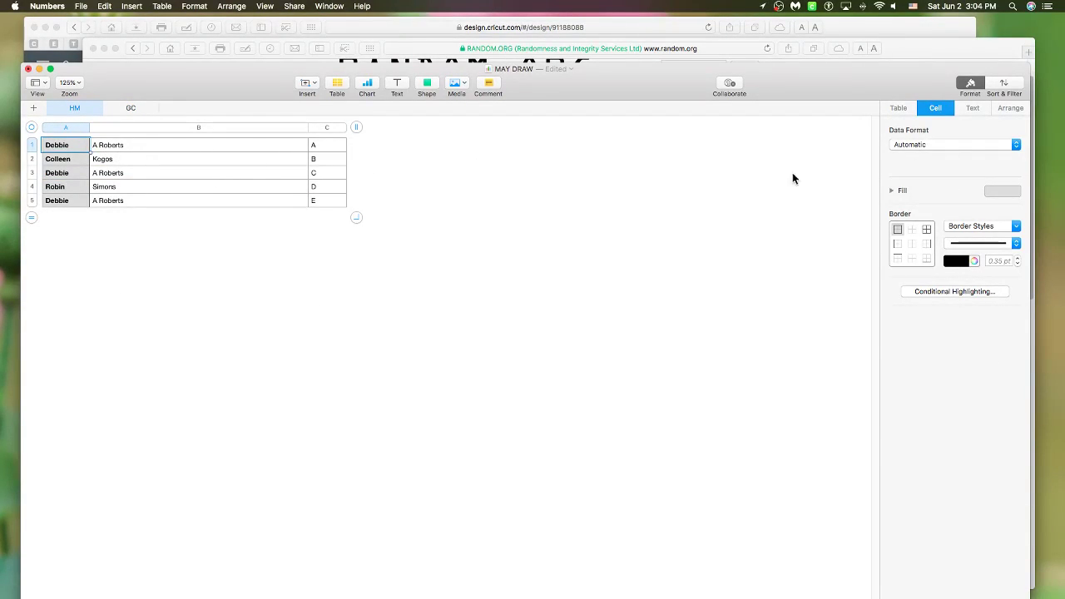
pyautogui.click(996, 194)
pyautogui.click(1017, 274)
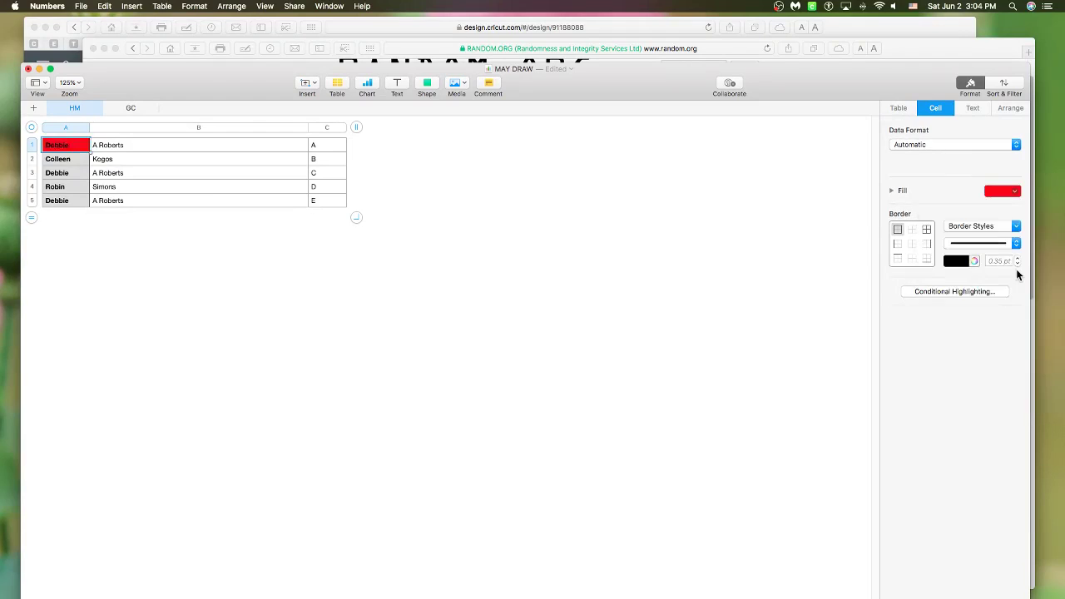
pyautogui.click(397, 211)
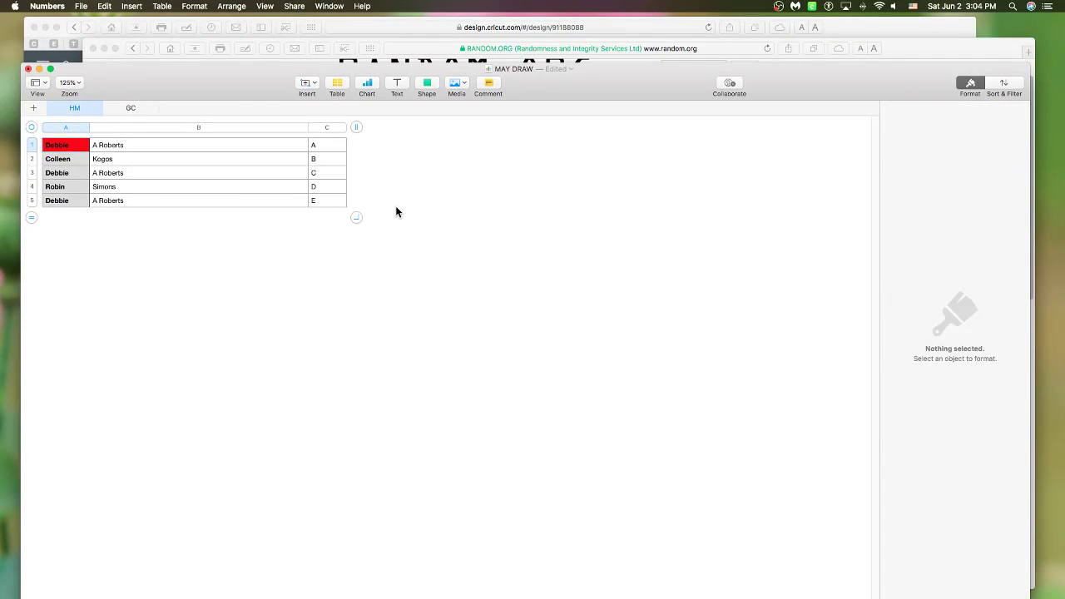
# - Save the MAY DRAW spreadsheet
pyautogui.click(106, 11)
pyautogui.moveTo(81, 5)
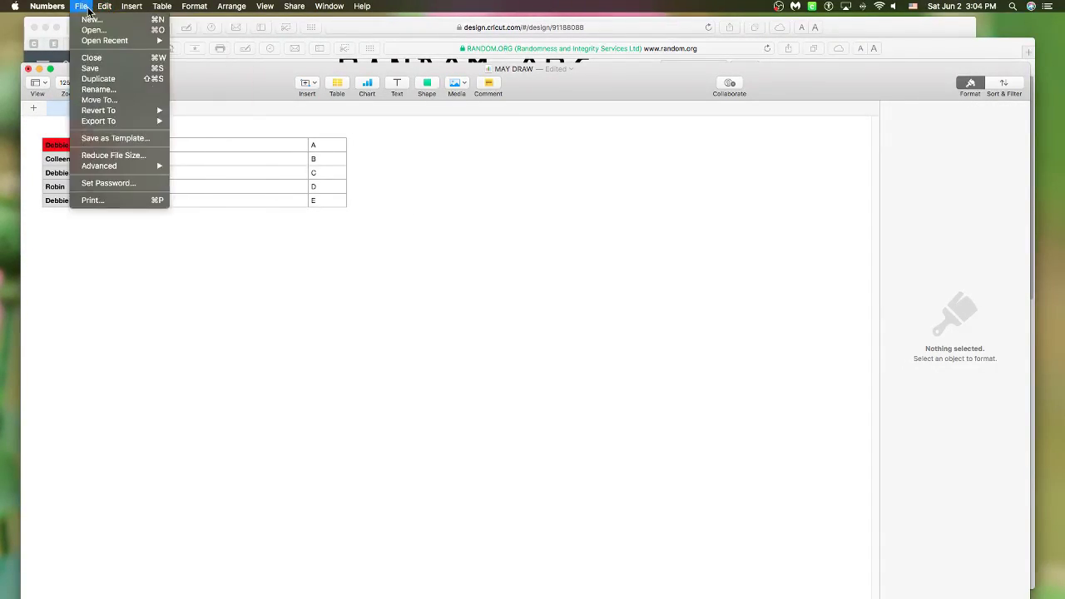
pyautogui.click(106, 70)
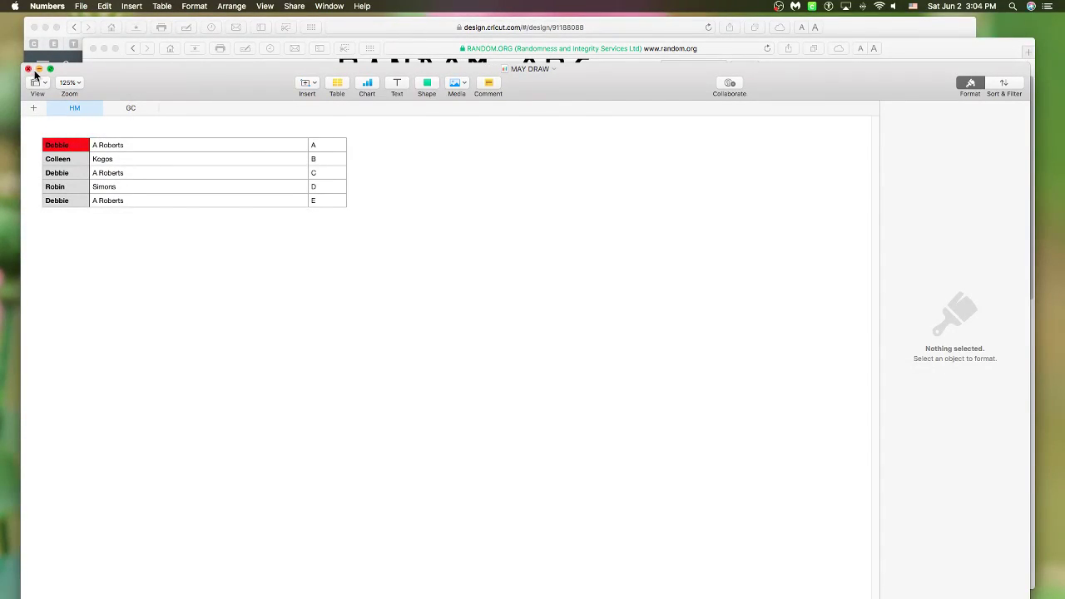
# - Put away the MAY DRAW and RANDOM.ORG windows and stay on the Be Amazing canvas page in Cricut Design Space
pyautogui.click(35, 72)
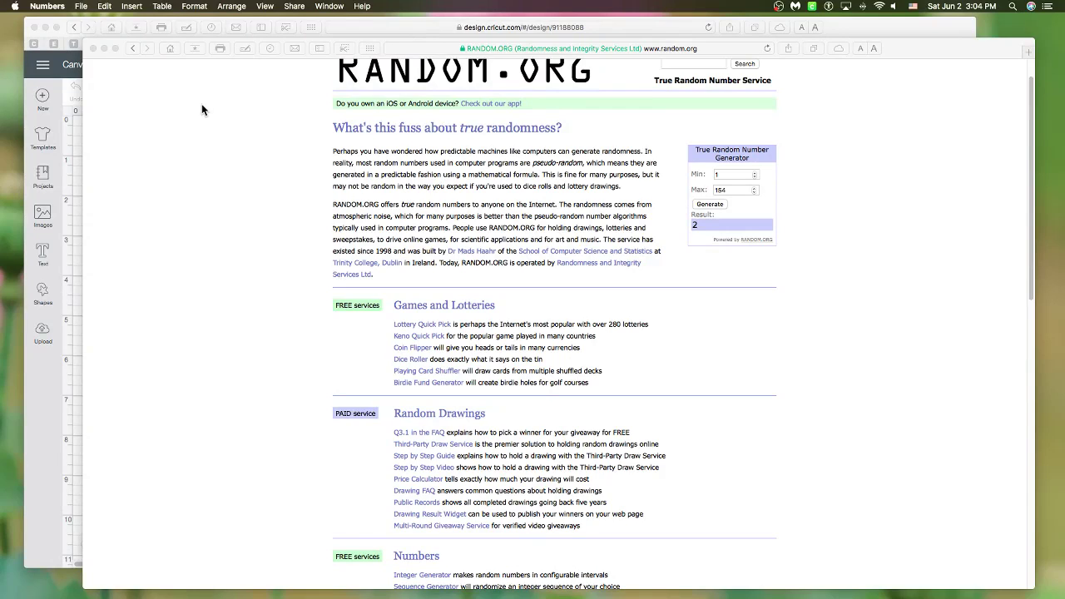
pyautogui.click(92, 49)
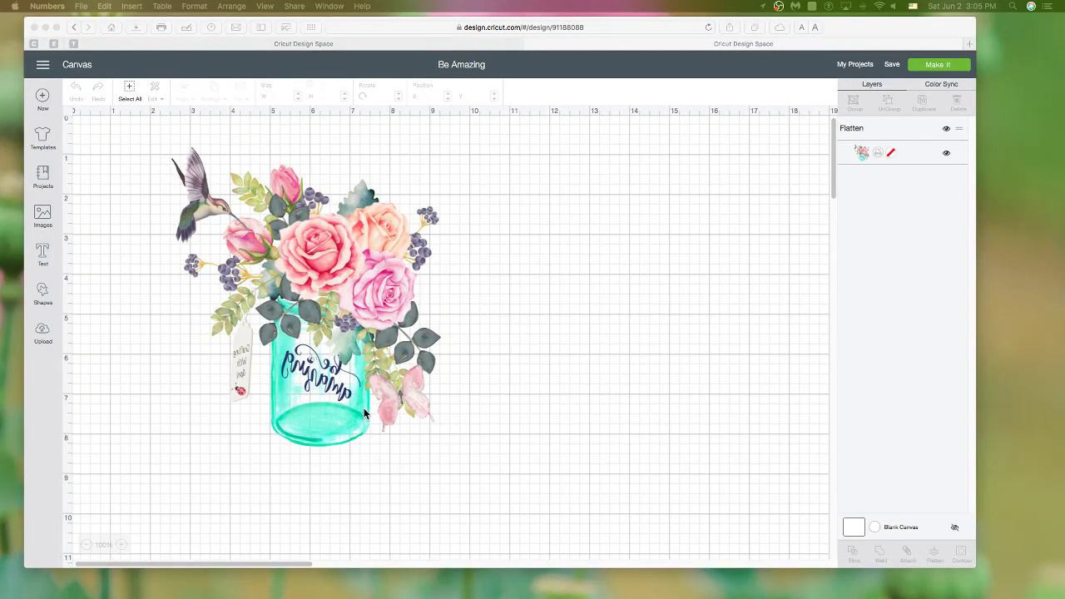
pyautogui.scroll(-1, 364, 414)
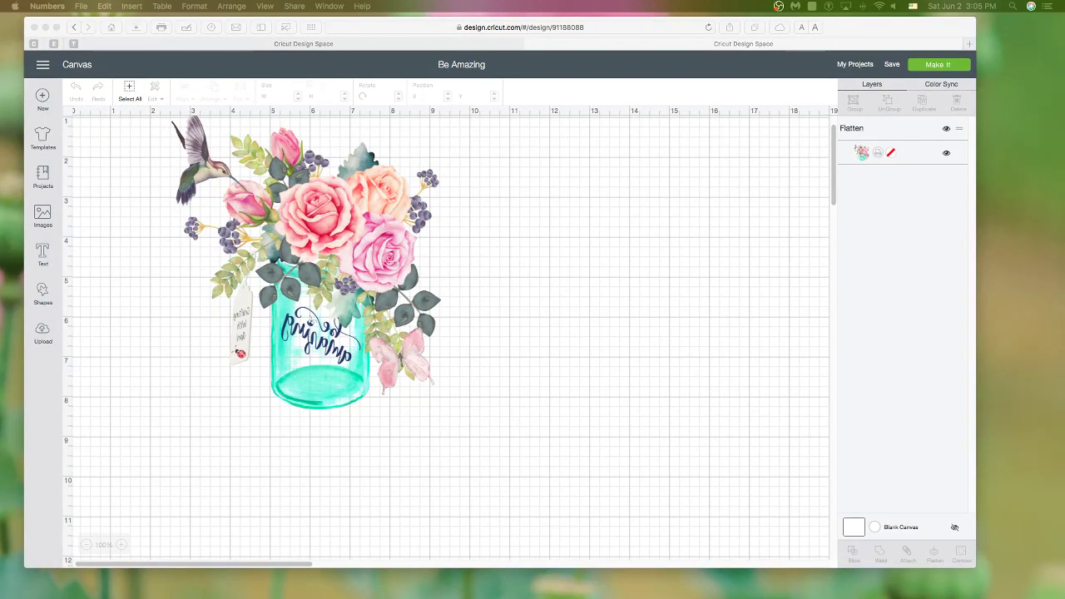
pyautogui.click(43, 217)
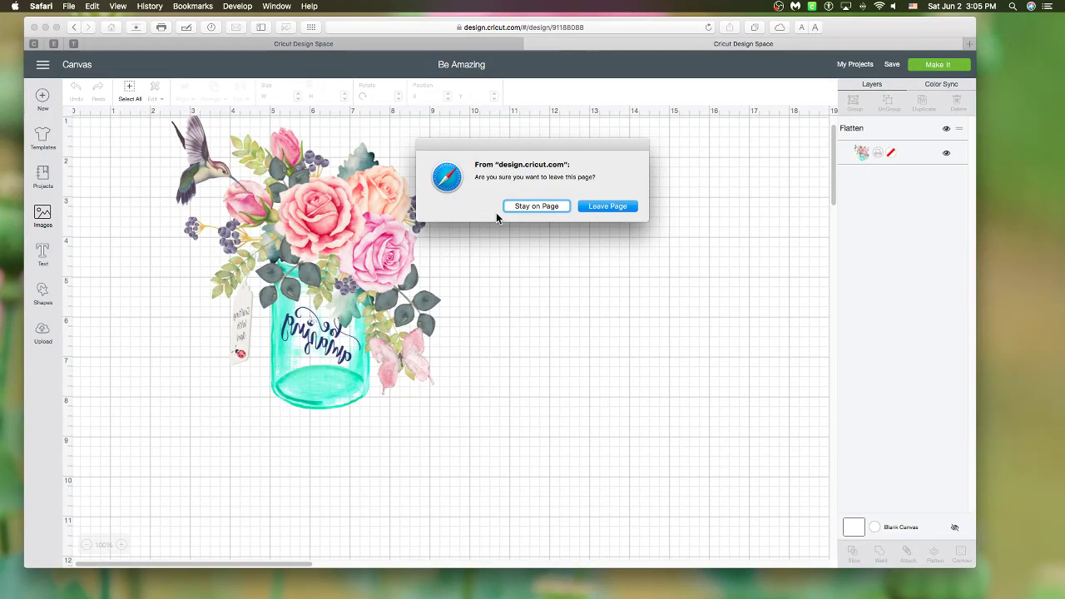
pyautogui.click(558, 208)
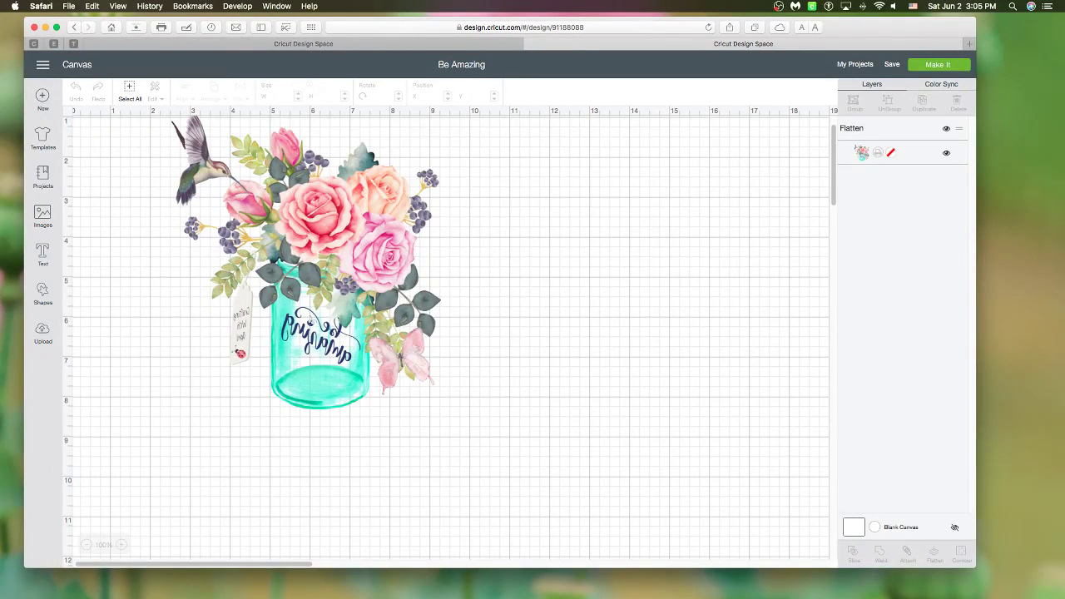
# - Bring up the Preview screenshot listing the project's images and fonts and place its window beside the Be Amazing design
pyautogui.press('super+Tab')
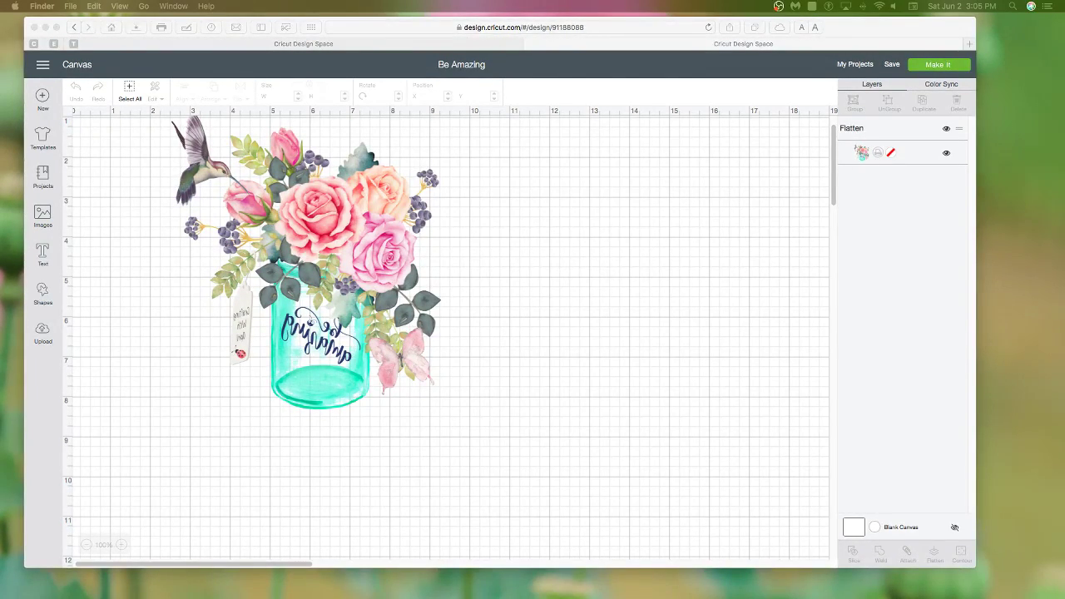
pyautogui.press('super+Tab')
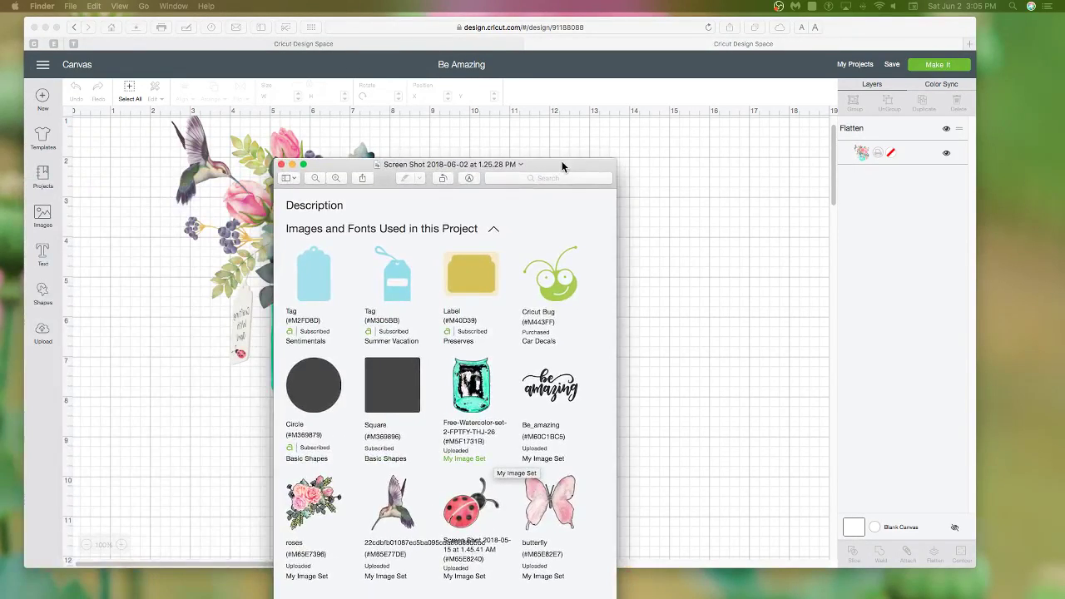
pyautogui.moveTo(420, 169); pyautogui.dragTo(642, 78)
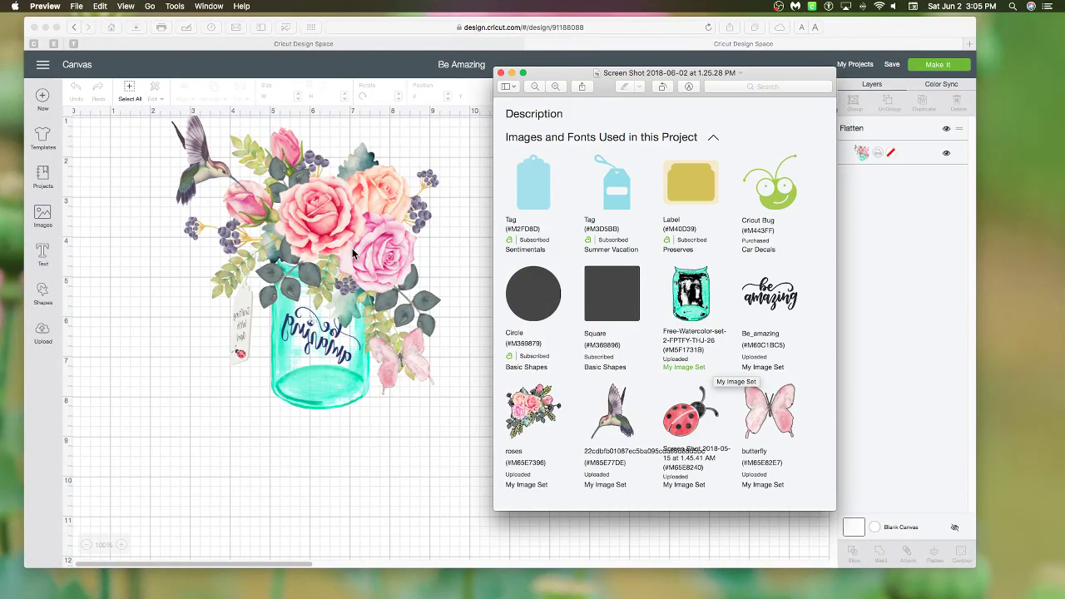
pyautogui.moveTo(758, 75); pyautogui.dragTo(669, 65)
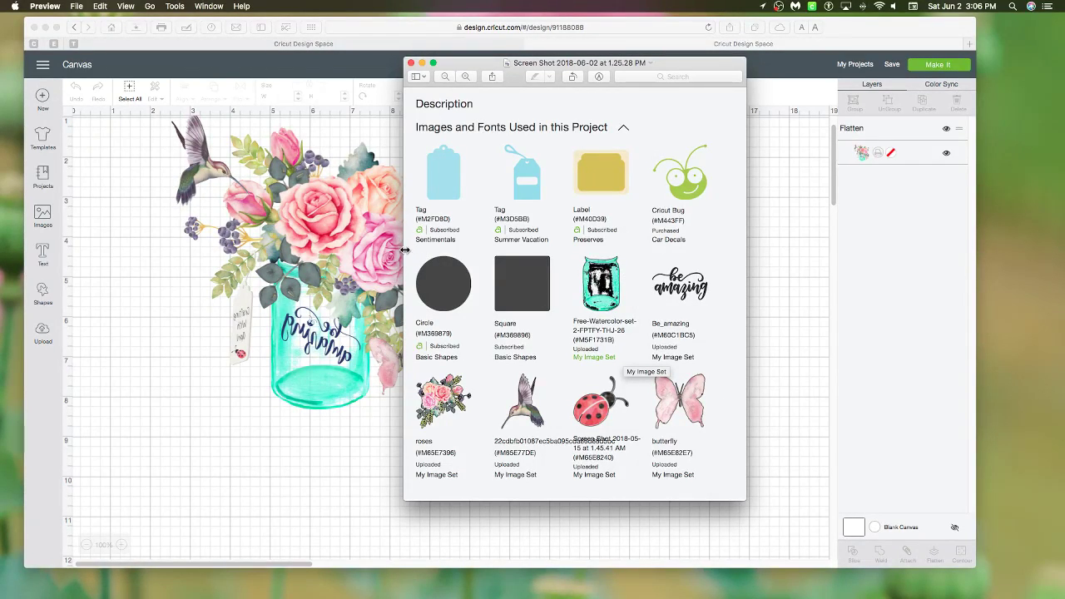
pyautogui.moveTo(636, 73); pyautogui.dragTo(840, 94)
# - Flip the flattened Be Amazing design horizontally in Cricut Design Space and move it to about X 2.628, Y 1.769
pyautogui.click(333, 213)
pyautogui.click(314, 257)
pyautogui.click(240, 93)
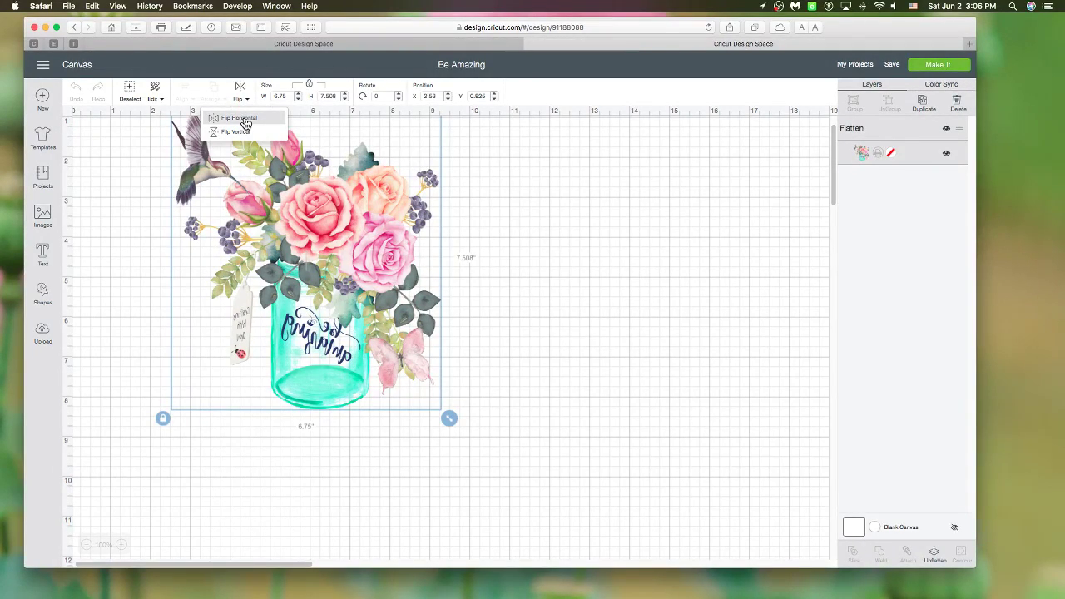
pyautogui.click(243, 119)
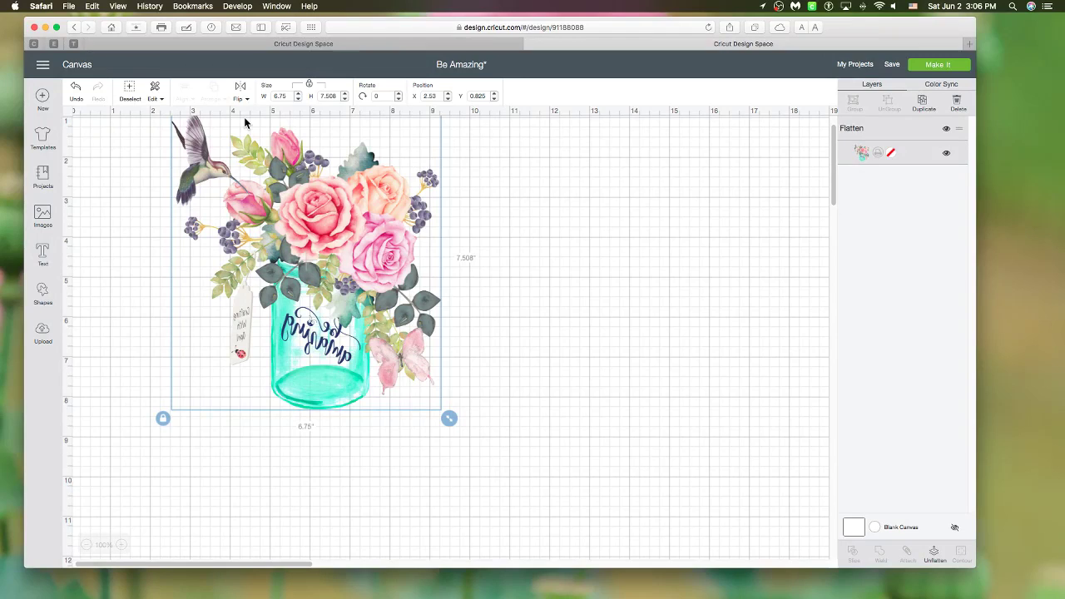
pyautogui.rightClick(264, 152)
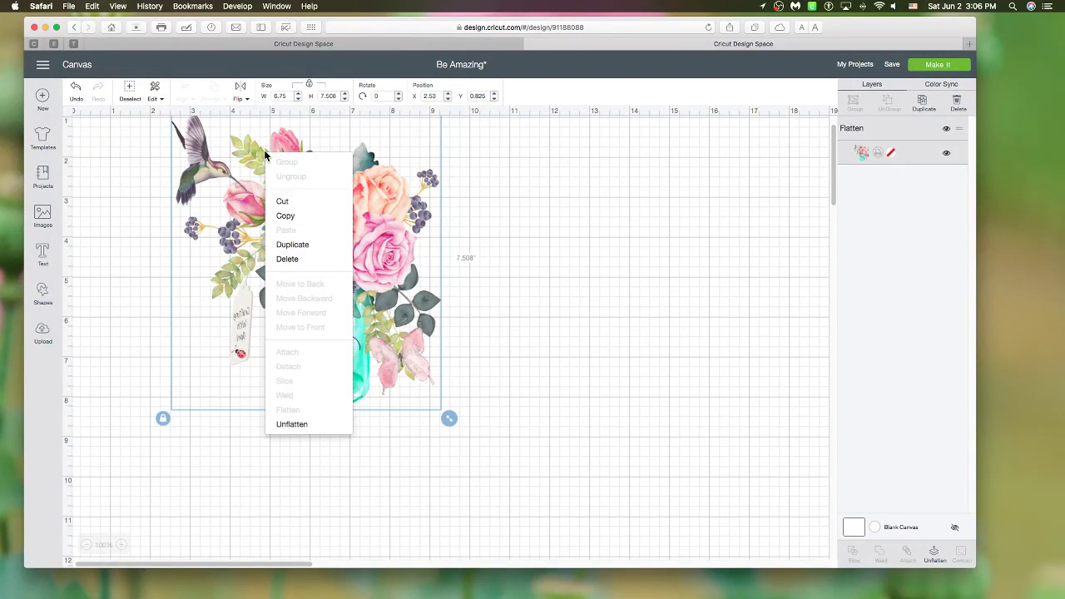
pyautogui.rightClick(410, 233)
pyautogui.press('super+z')
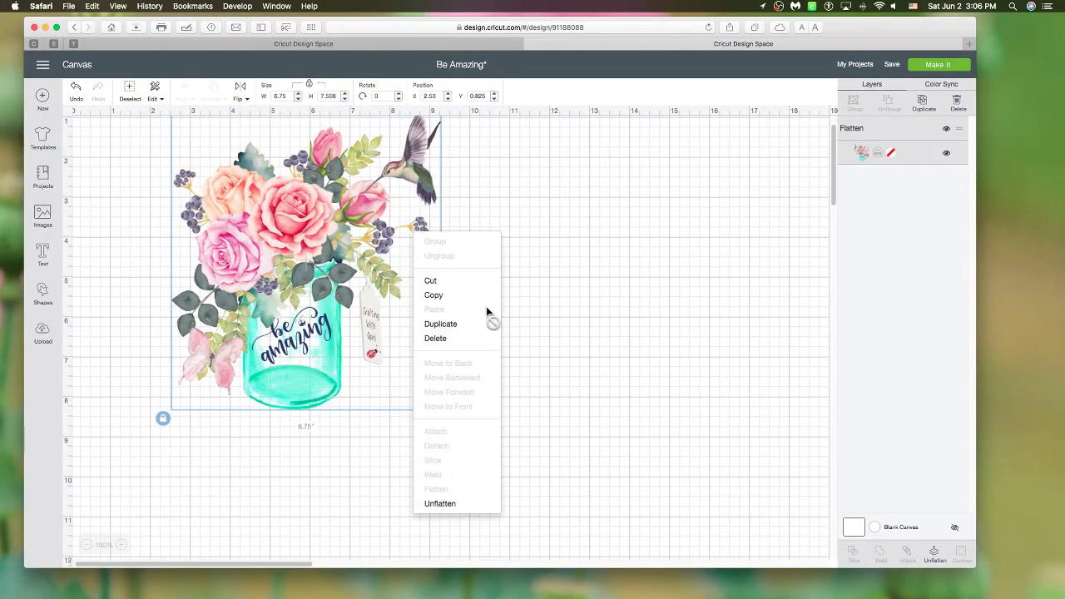
pyautogui.click(603, 299)
pyautogui.moveTo(280, 239); pyautogui.dragTo(281, 271)
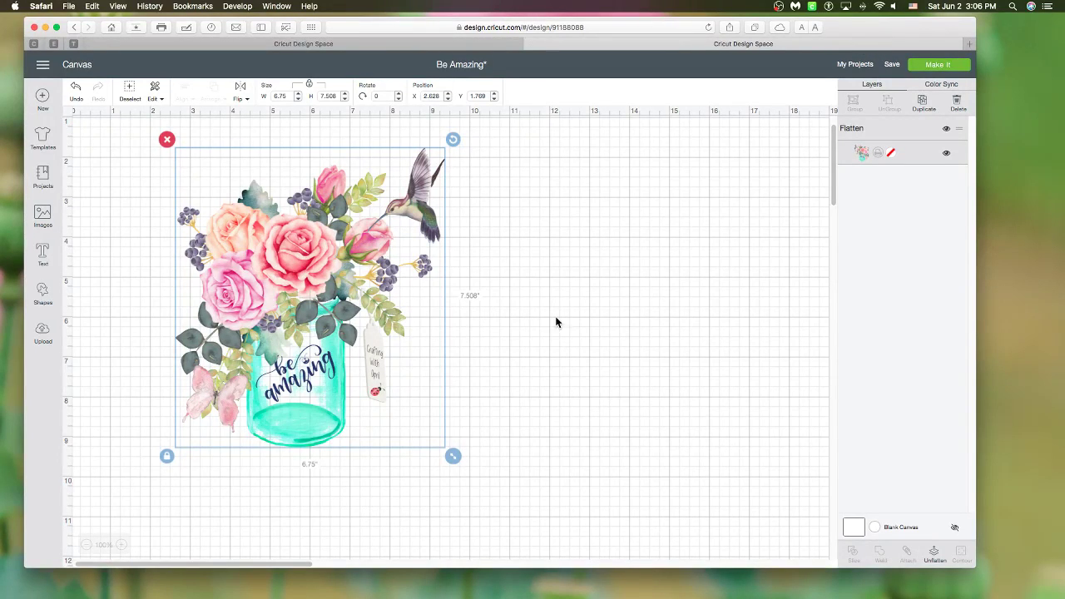
# - Shift the canvas window out of the way to view the screenshot of used images and fonts, and return it
pyautogui.moveTo(893, 32); pyautogui.dragTo(861, 169)
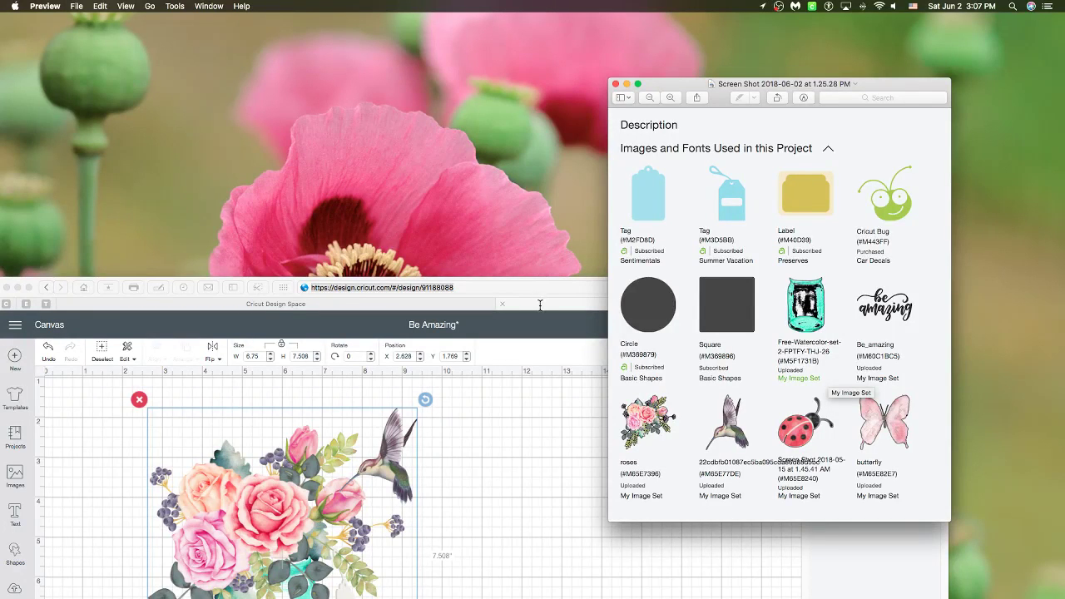
pyautogui.click(471, 288)
pyautogui.moveTo(885, 298); pyautogui.dragTo(884, 44)
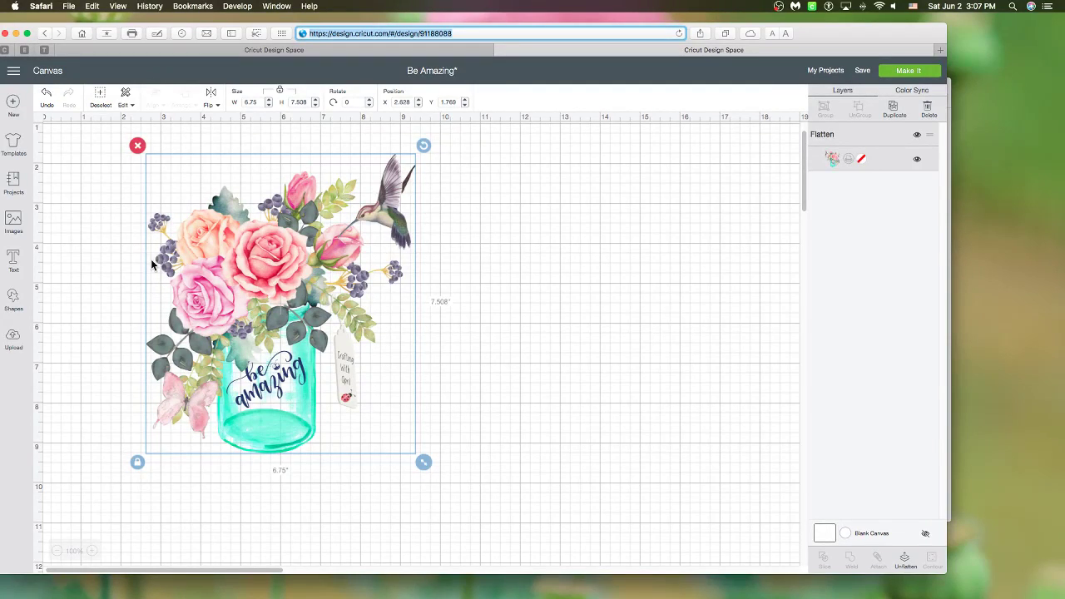
# - Search the web for "watercolors hungry jpeg" in a new browser tab and open the TheHungryJPEG.com result
pyautogui.click(424, 50)
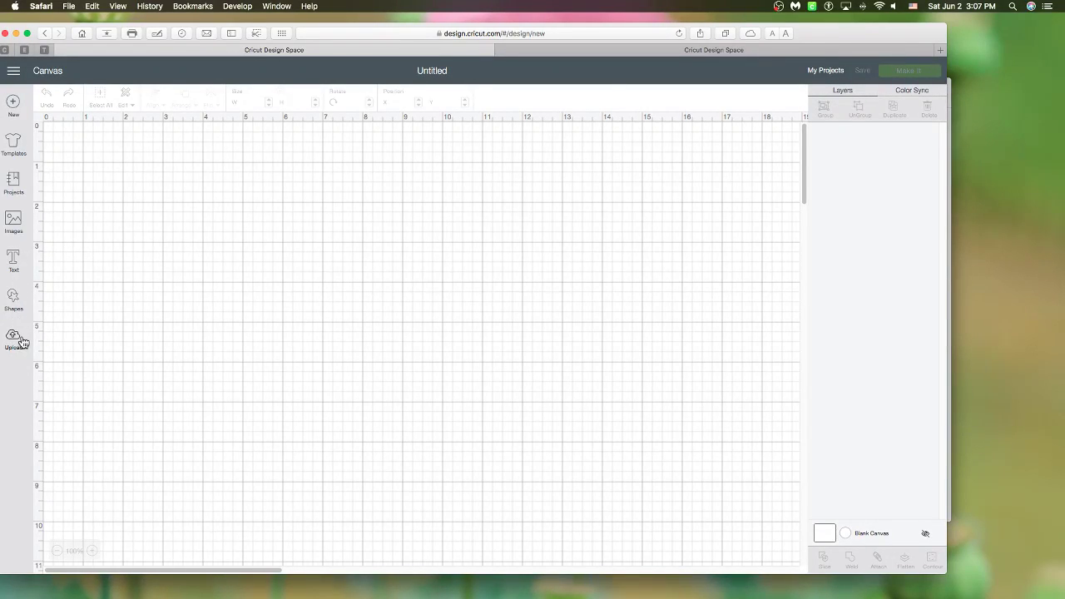
pyautogui.click(936, 51)
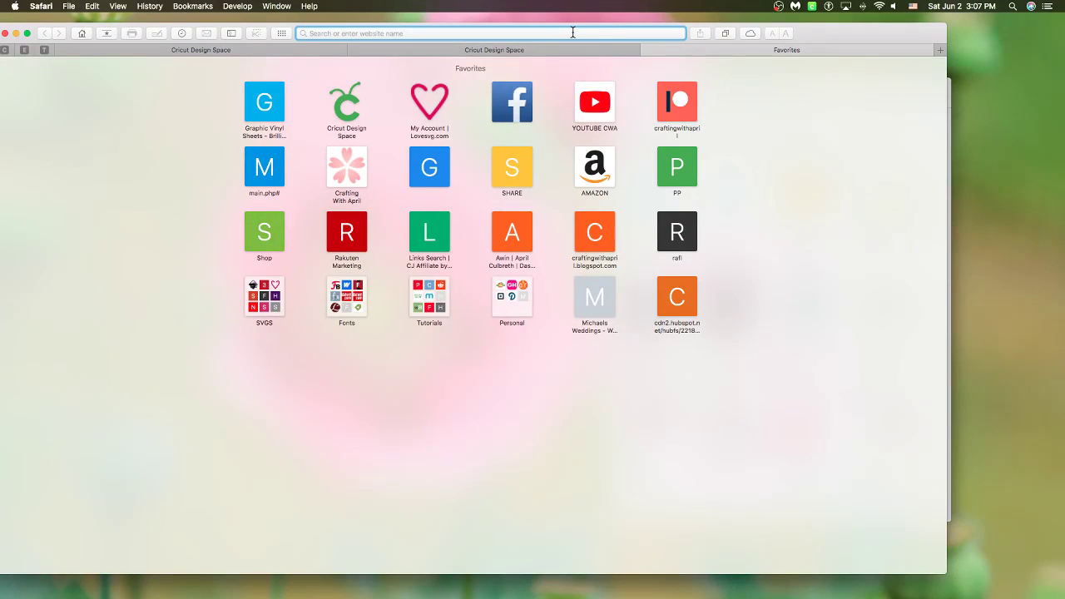
pyautogui.write('watercolors h')
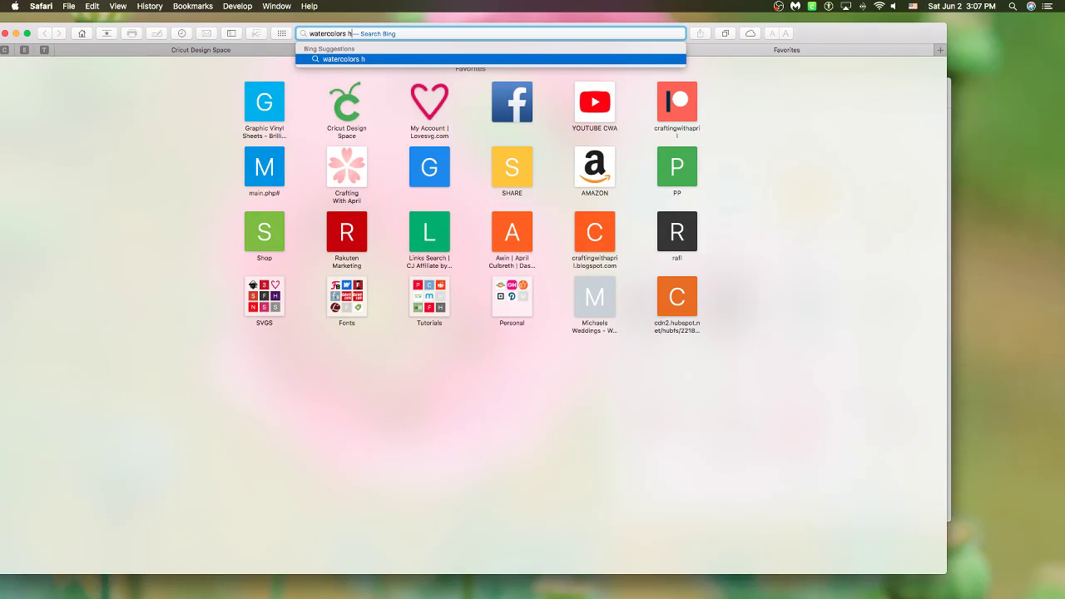
pyautogui.write('ungry i')
pyautogui.write('peg')
pyautogui.press('super+a')
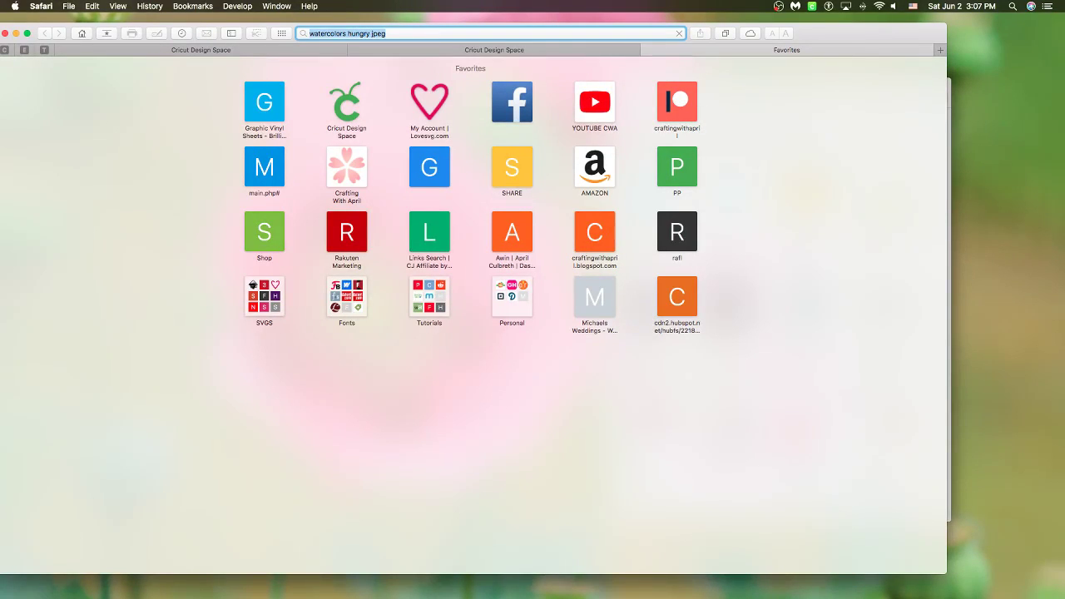
pyautogui.press('Return')
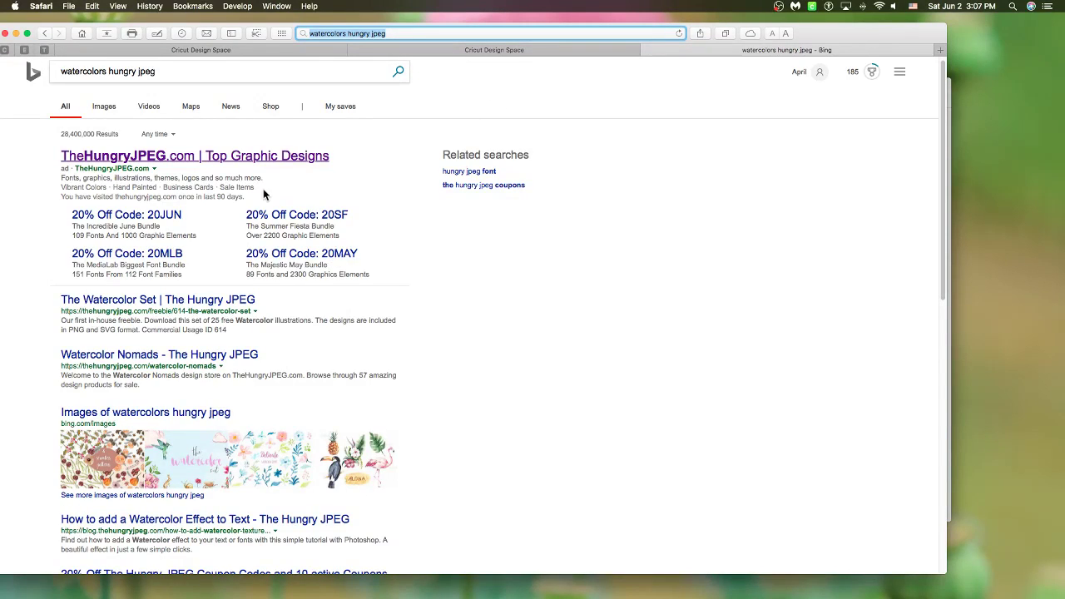
pyautogui.click(257, 160)
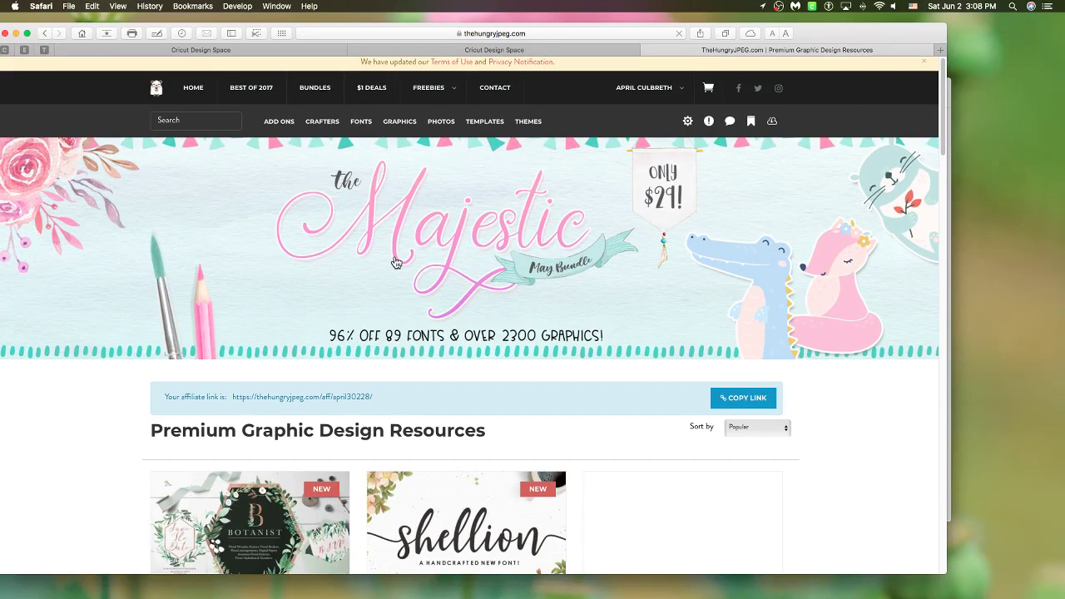
# - Search TheHungryJPEG.com for "watercolor"
pyautogui.click(200, 120)
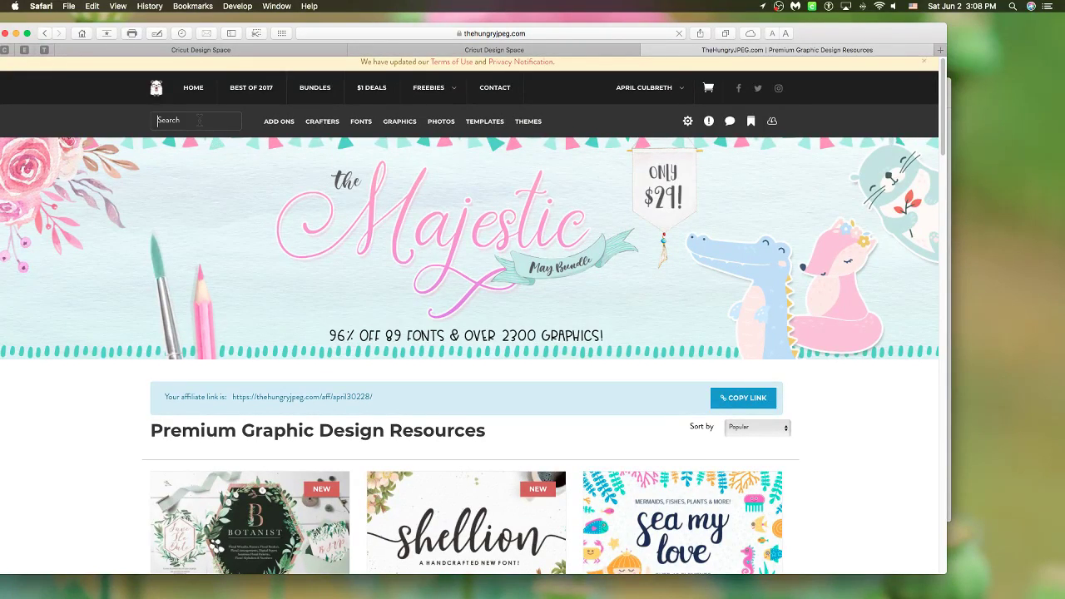
pyautogui.write('wat')
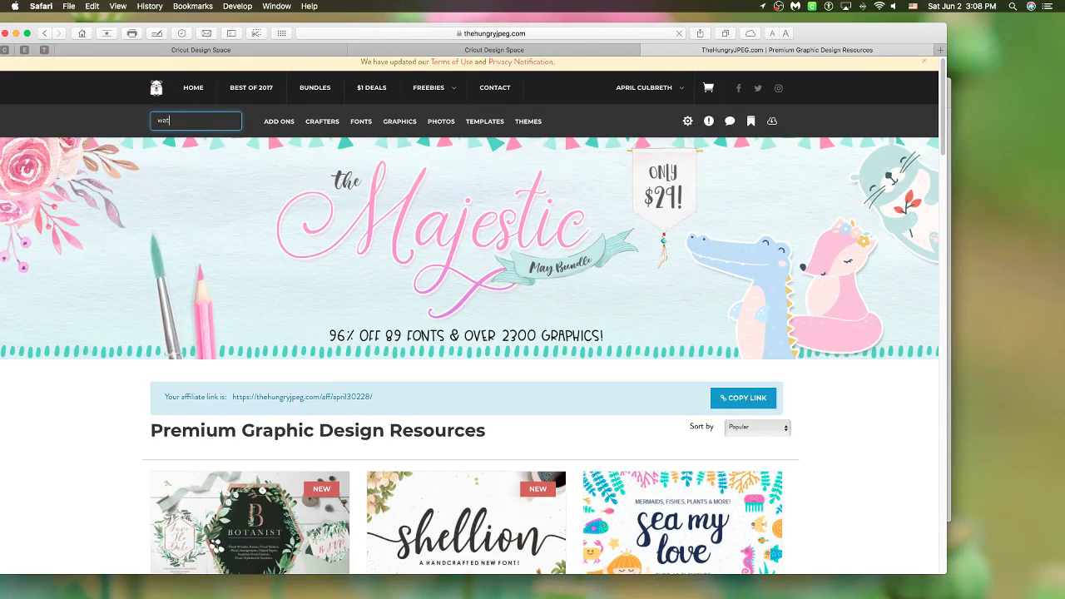
pyautogui.press('Return')
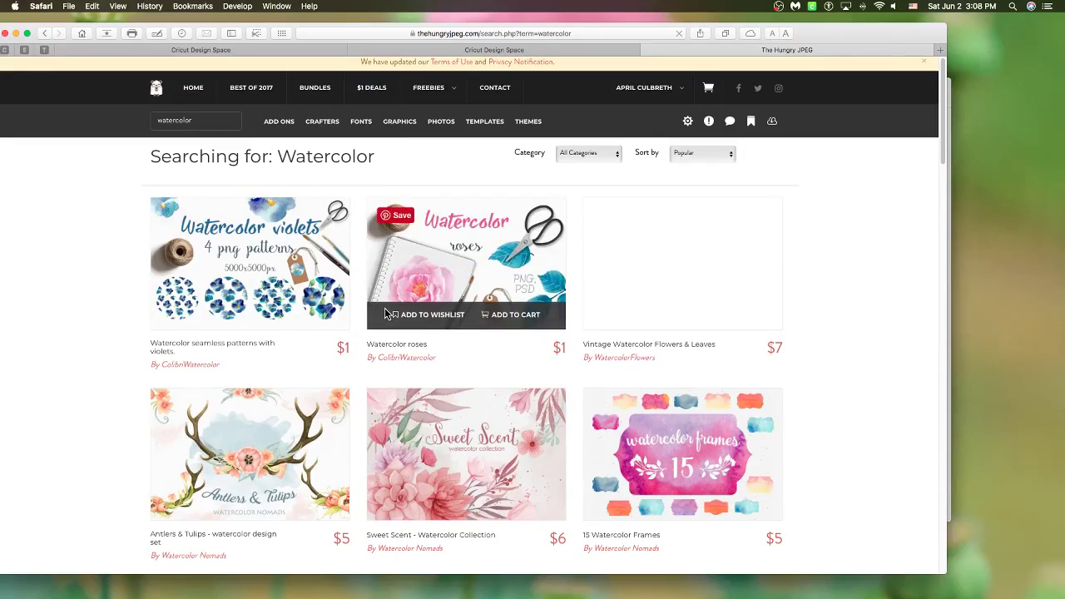
# - Examine the watercolor graphics sets offered on the first page of the search results
pyautogui.scroll(-3, 382, 312)
pyautogui.scroll(-10, 385, 313)
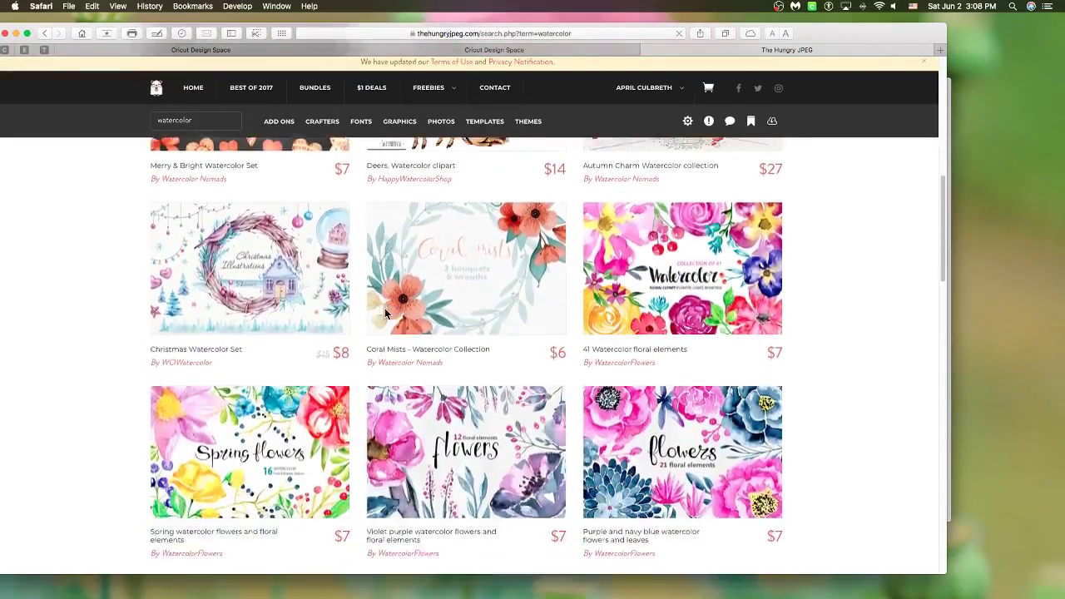
pyautogui.scroll(-7, 385, 314)
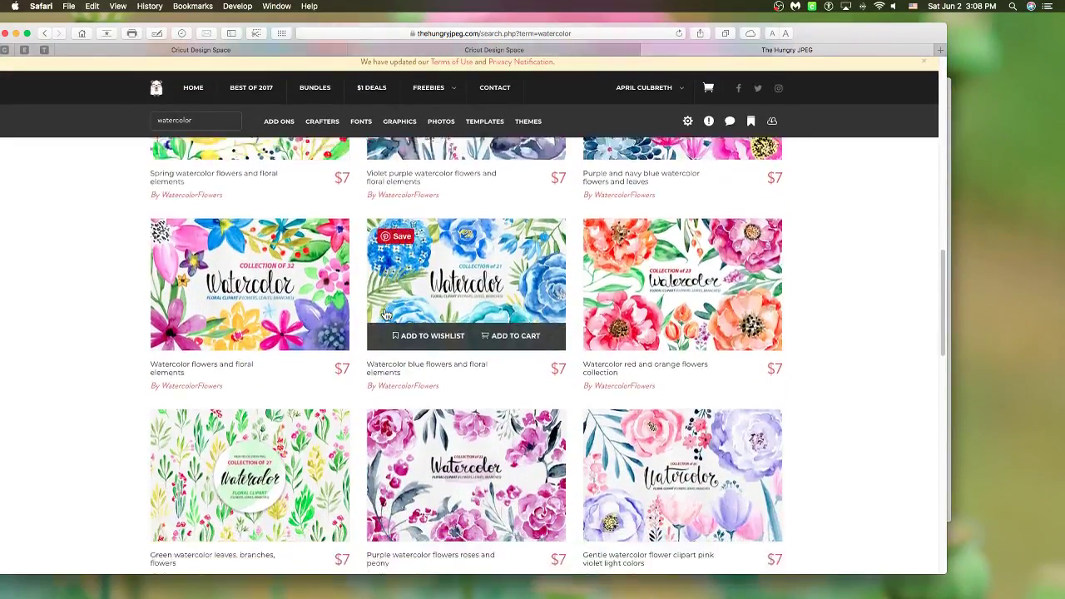
pyautogui.scroll(-8, 385, 313)
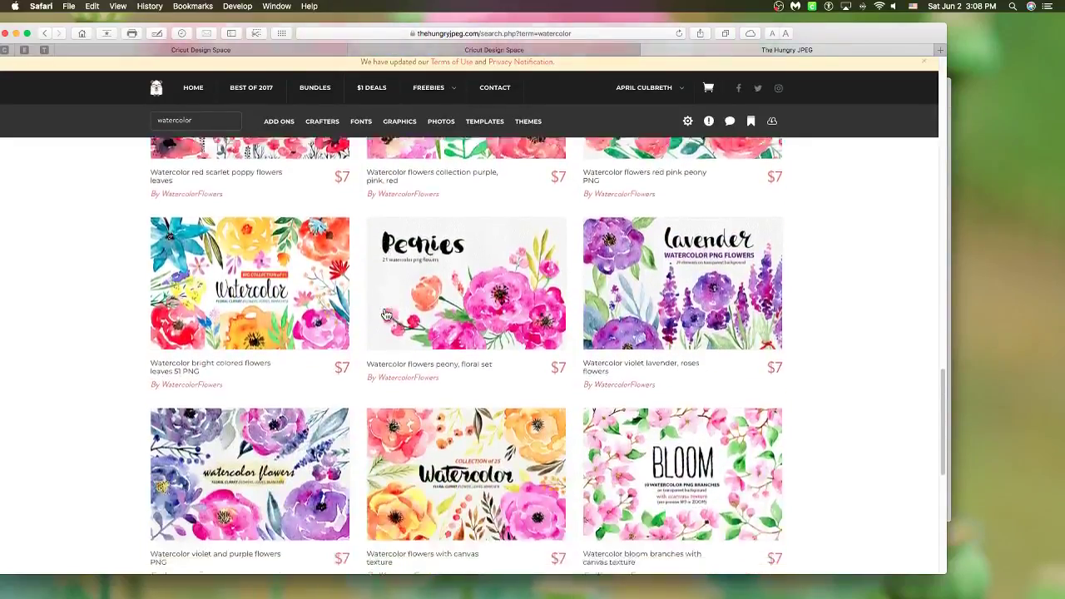
pyautogui.scroll(-4, 385, 315)
pyautogui.scroll(3, 386, 315)
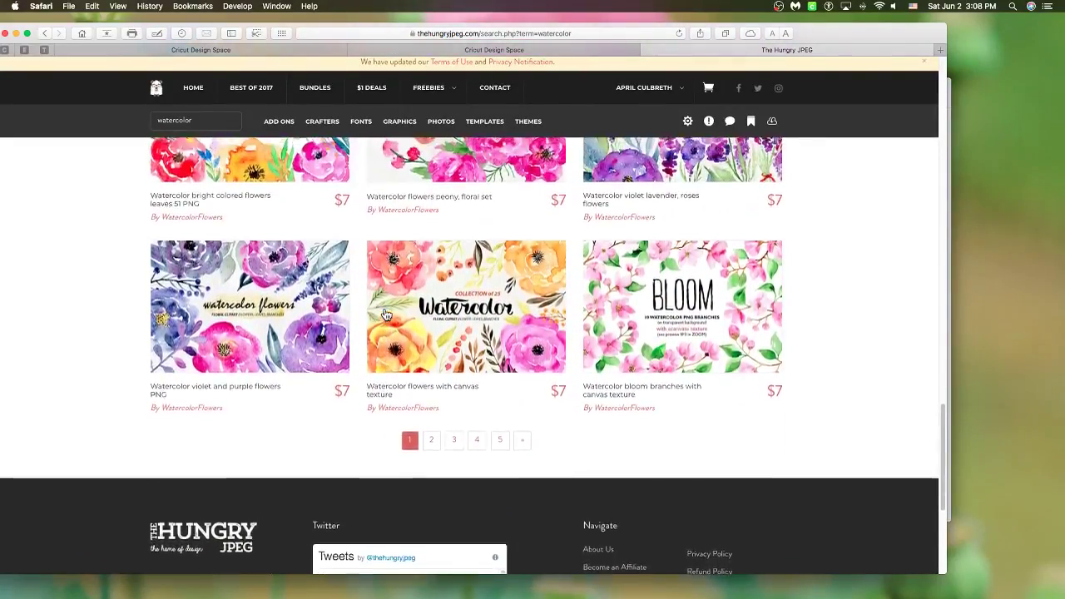
pyautogui.scroll(1, 385, 314)
pyautogui.scroll(5, 385, 314)
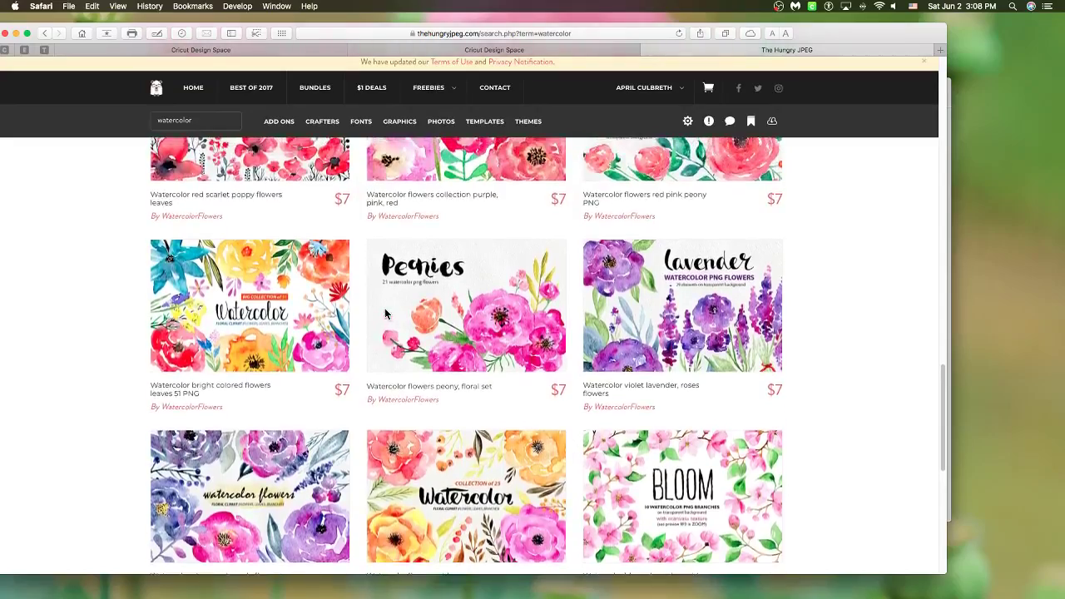
pyautogui.scroll(6, 385, 313)
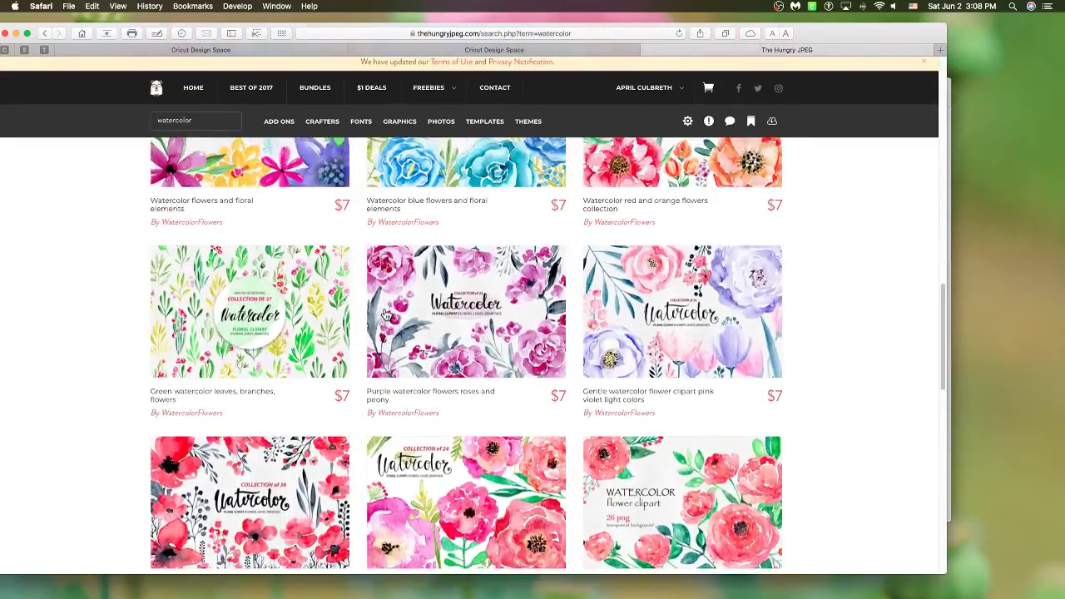
pyautogui.scroll(10, 385, 313)
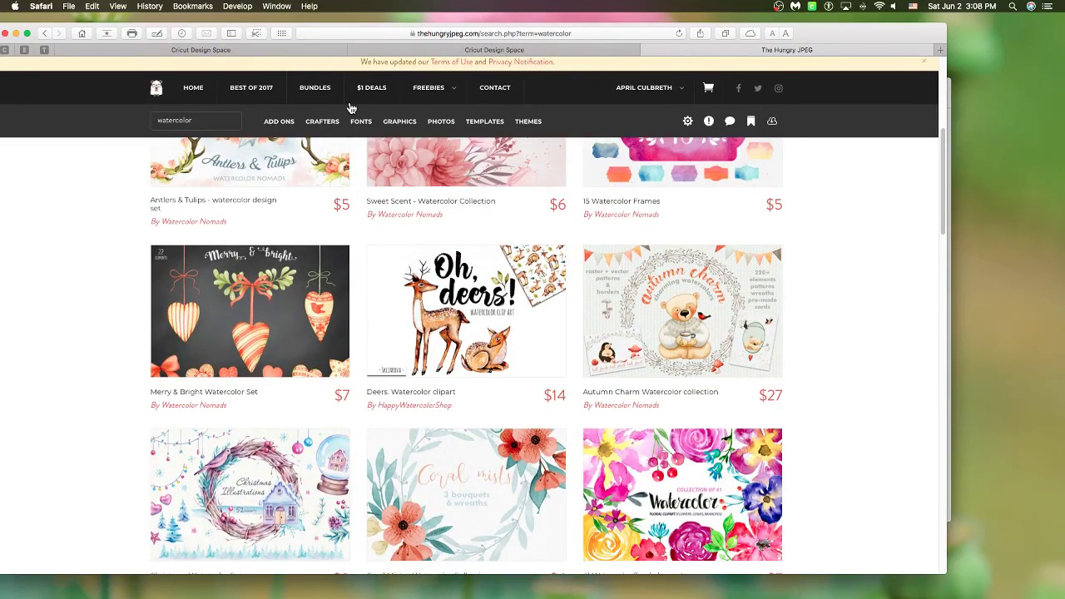
pyautogui.scroll(4, 351, 108)
# - Search TheHungryJPEG.com for "watercolor free" and look through the clip art sets offered
pyautogui.click(227, 118)
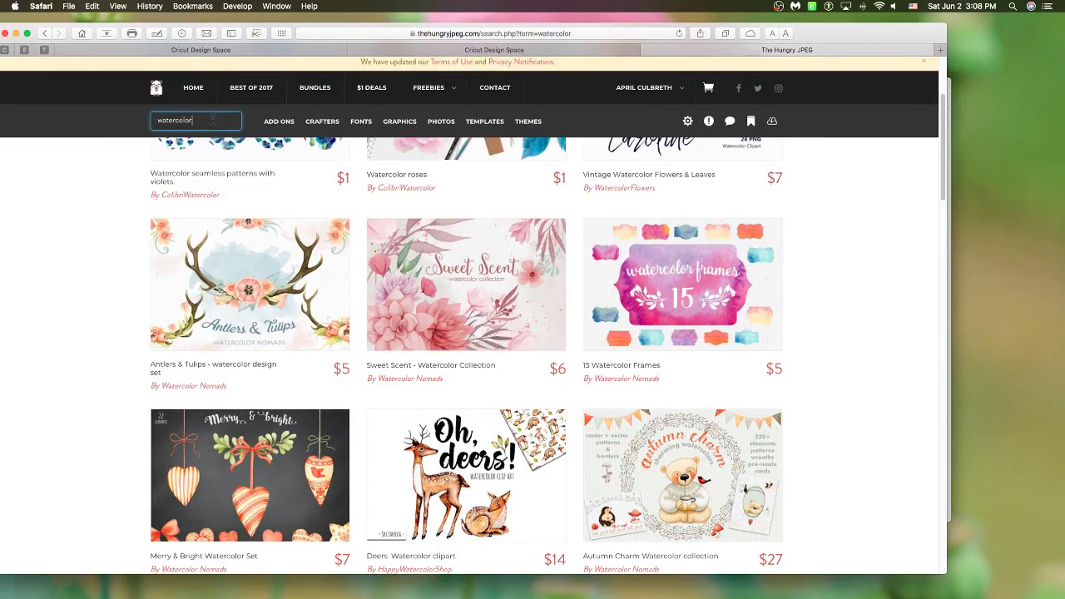
pyautogui.moveTo(468, 124)
pyautogui.moveTo(444, 97)
pyautogui.press('Return')
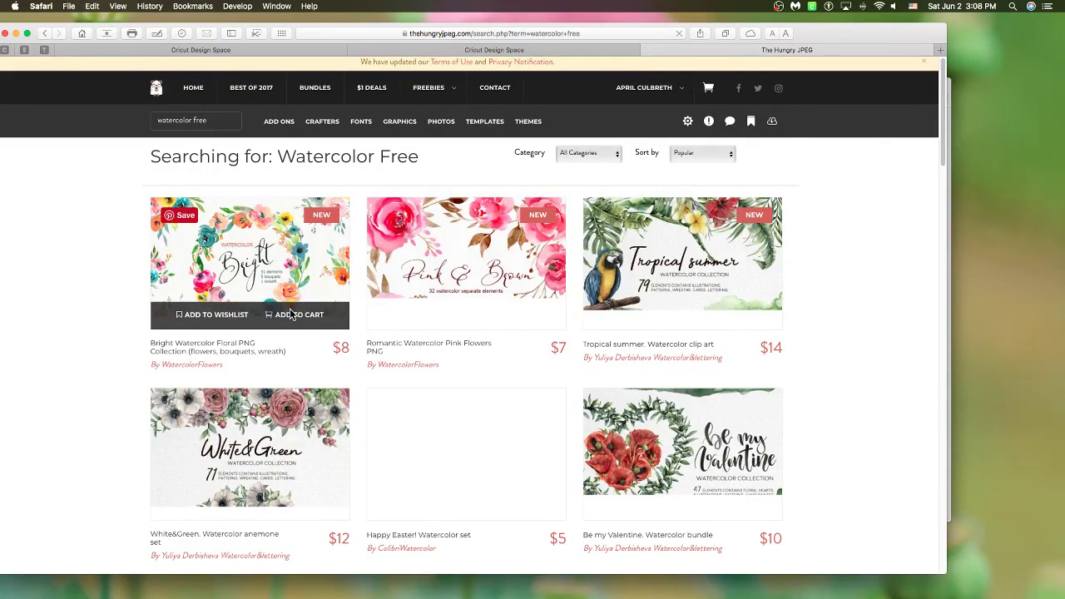
pyautogui.scroll(-3, 291, 314)
pyautogui.scroll(-10, 291, 313)
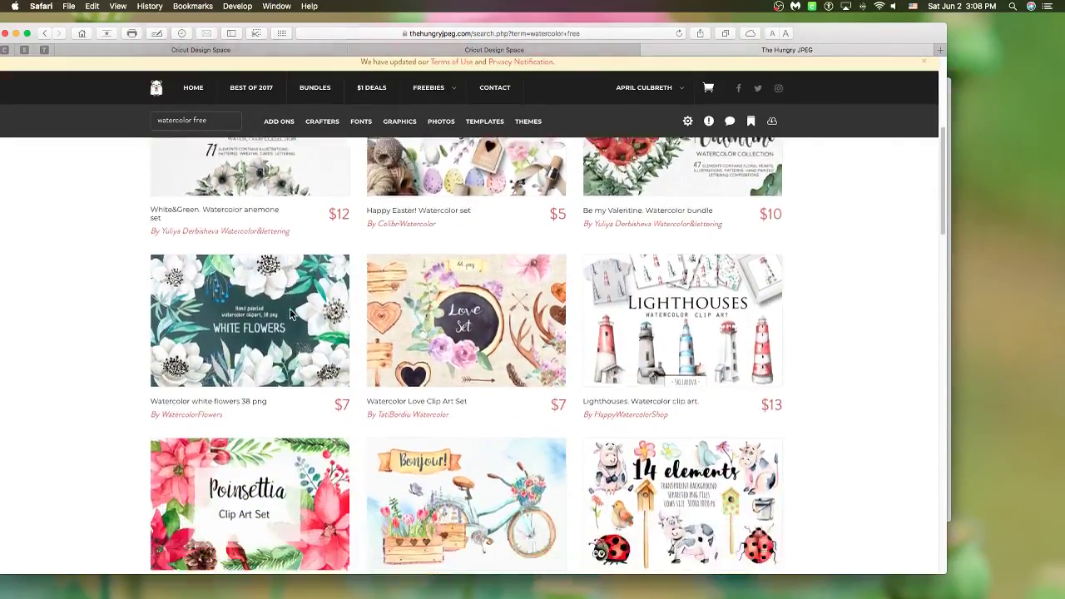
pyautogui.scroll(-4, 291, 313)
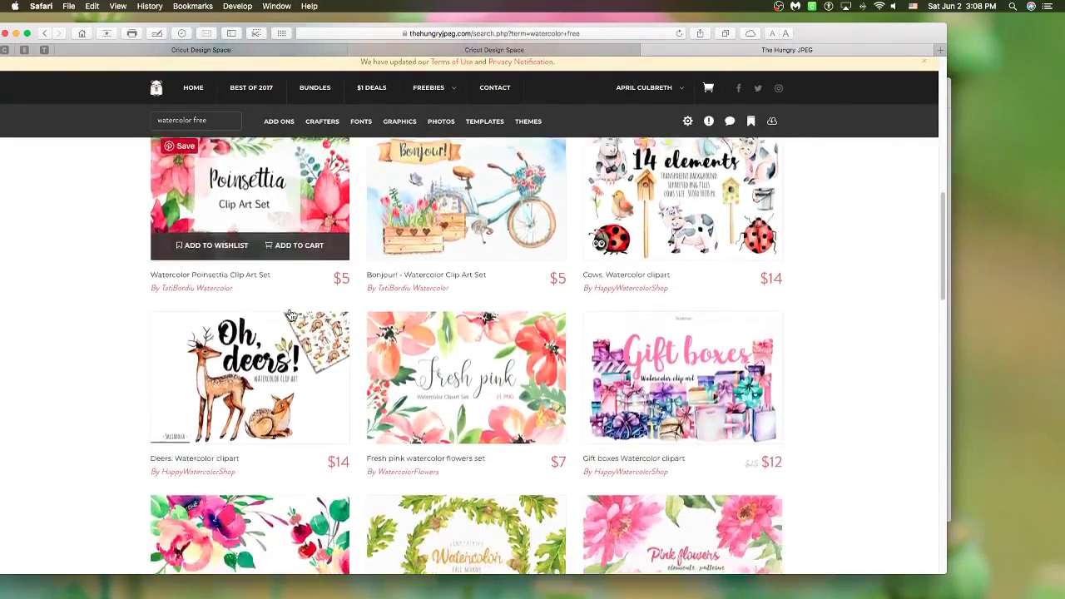
pyautogui.scroll(-6, 291, 314)
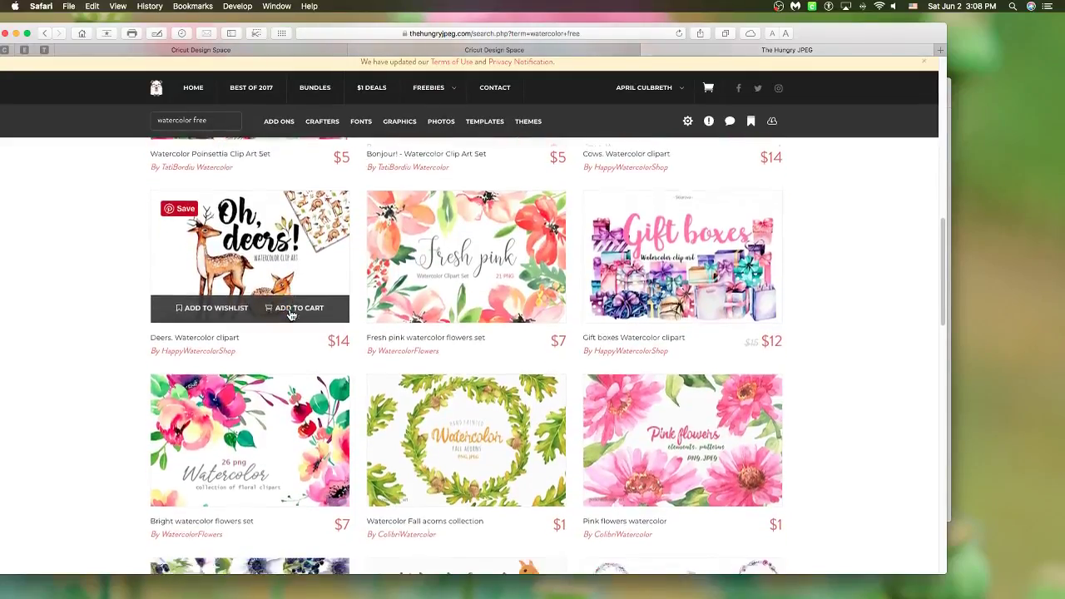
pyautogui.scroll(-8, 292, 313)
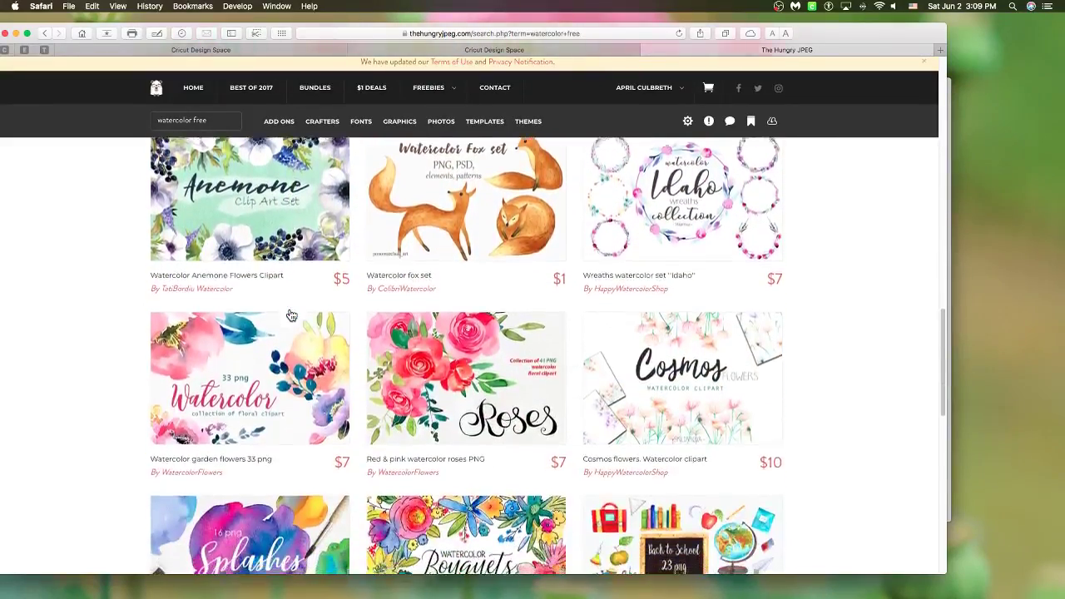
pyautogui.scroll(15, 291, 313)
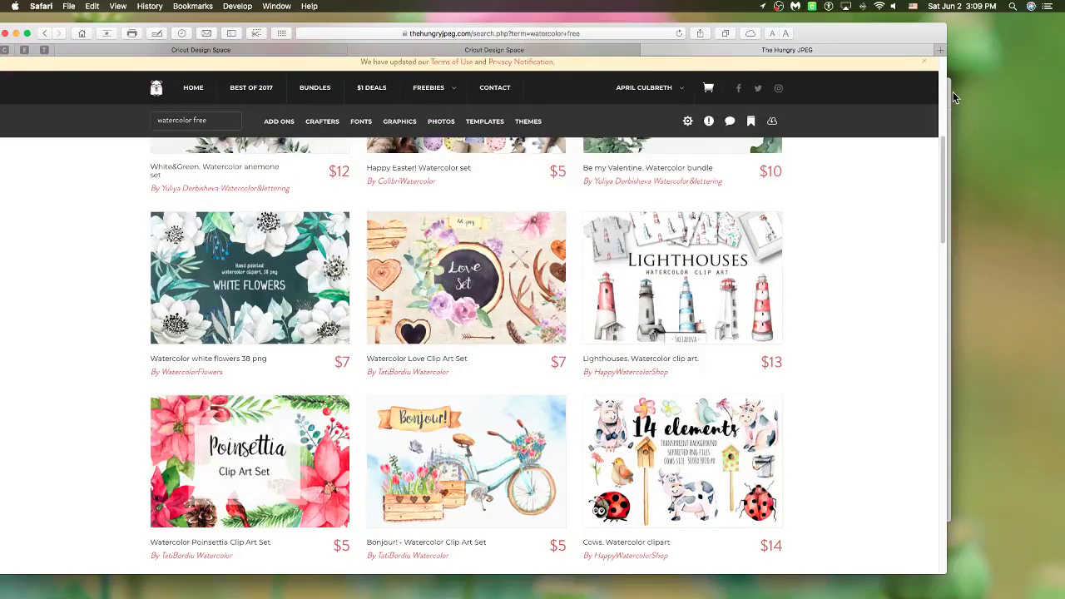
# - Check the screenshot of the images and fonts used in the project, and return to the Be Amazing canvas
pyautogui.press('super+Tab')
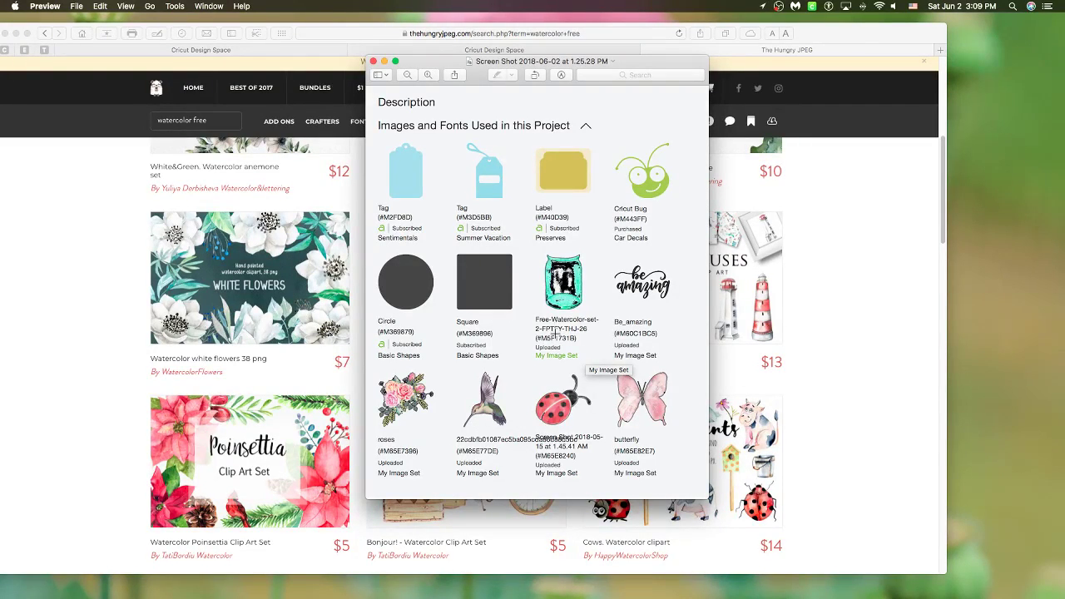
pyautogui.click(337, 52)
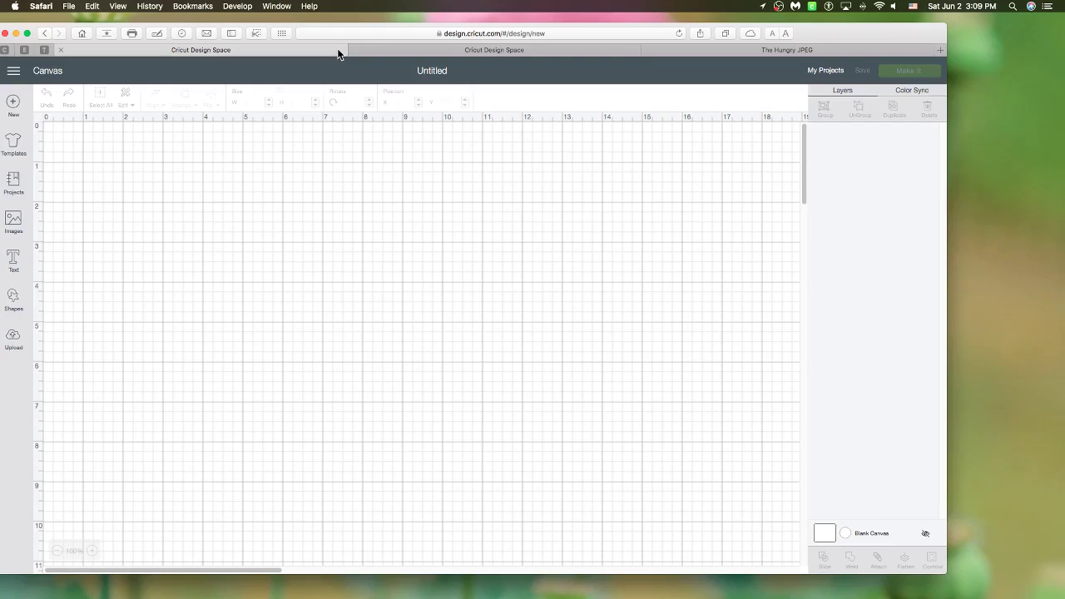
pyautogui.click(553, 55)
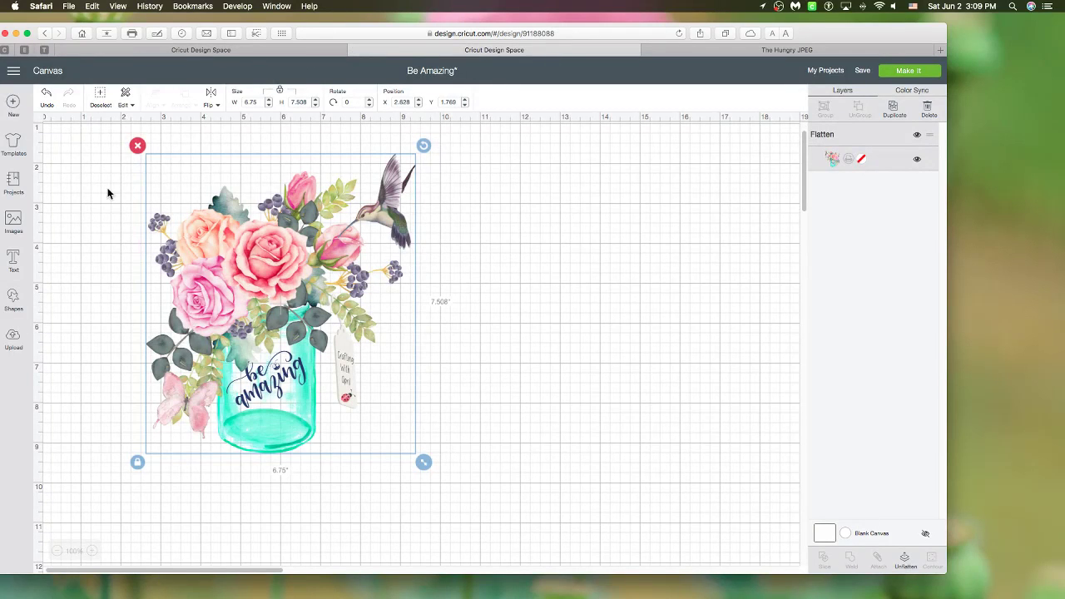
# - Open the page for uploading a new image file to the Be Amazing project
pyautogui.click(14, 338)
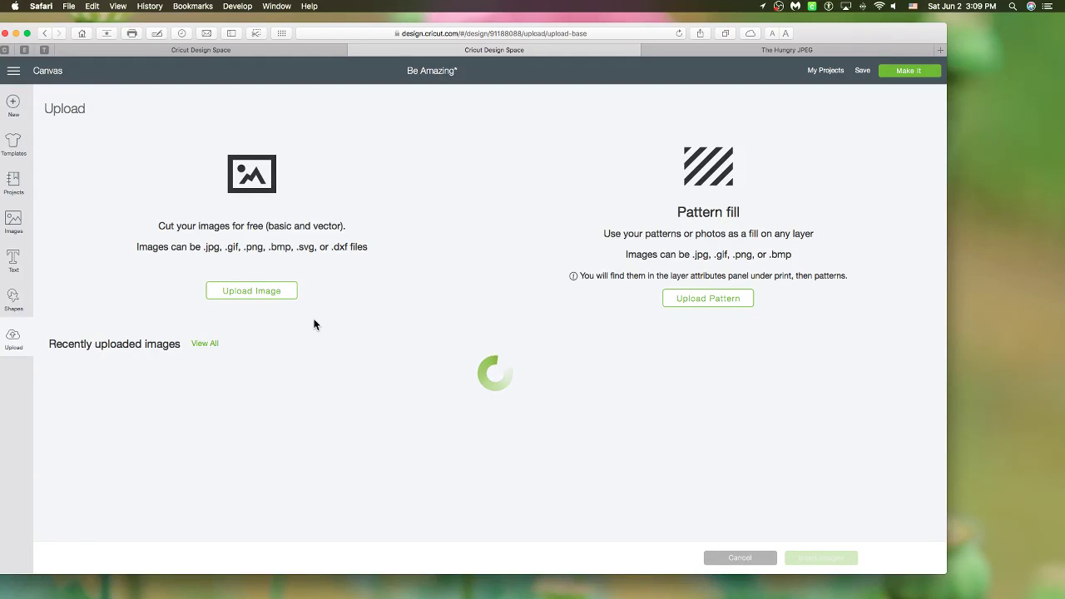
pyautogui.click(260, 298)
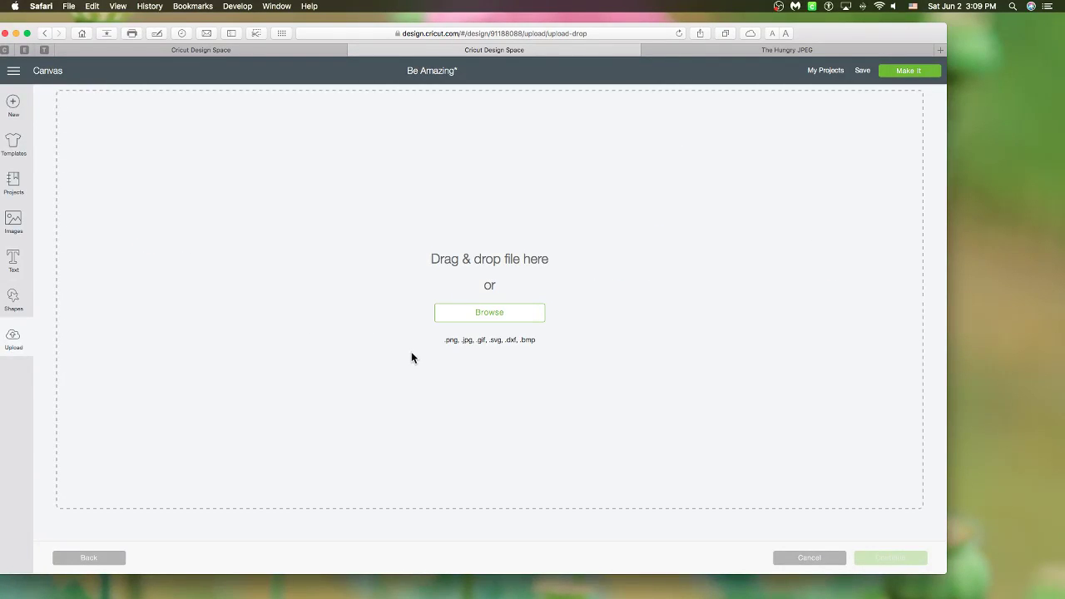
# - Open the image library and filter it by ownership to show only Uploaded images
pyautogui.click(13, 221)
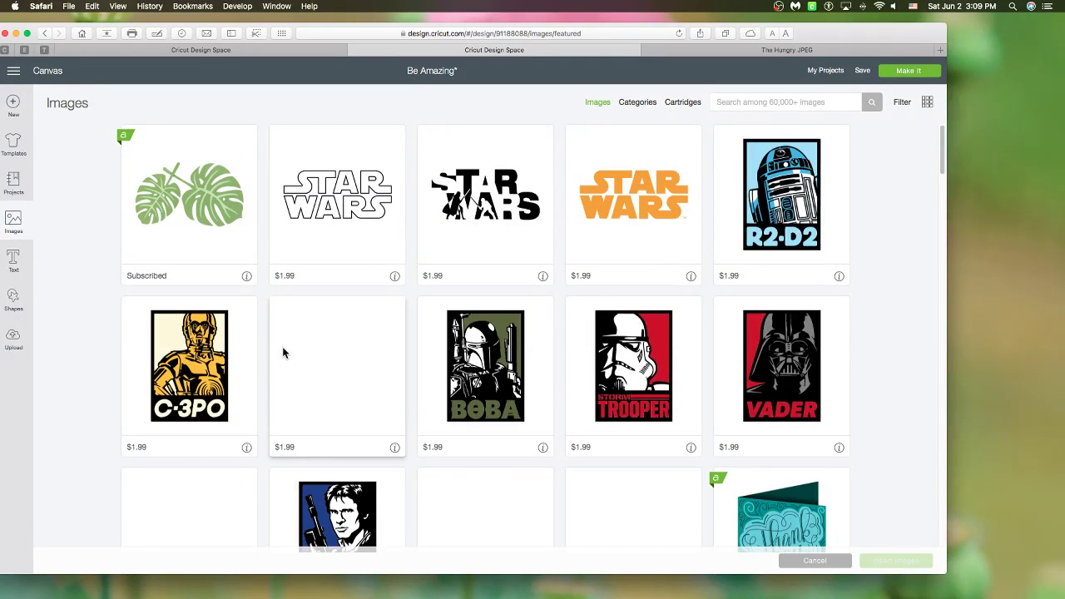
pyautogui.click(901, 102)
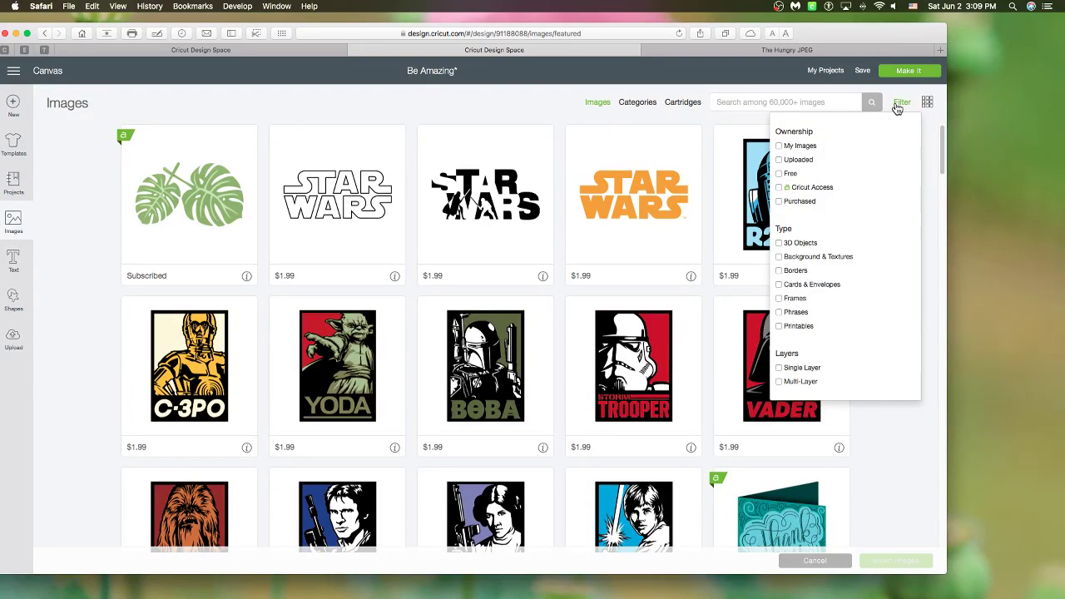
pyautogui.click(801, 146)
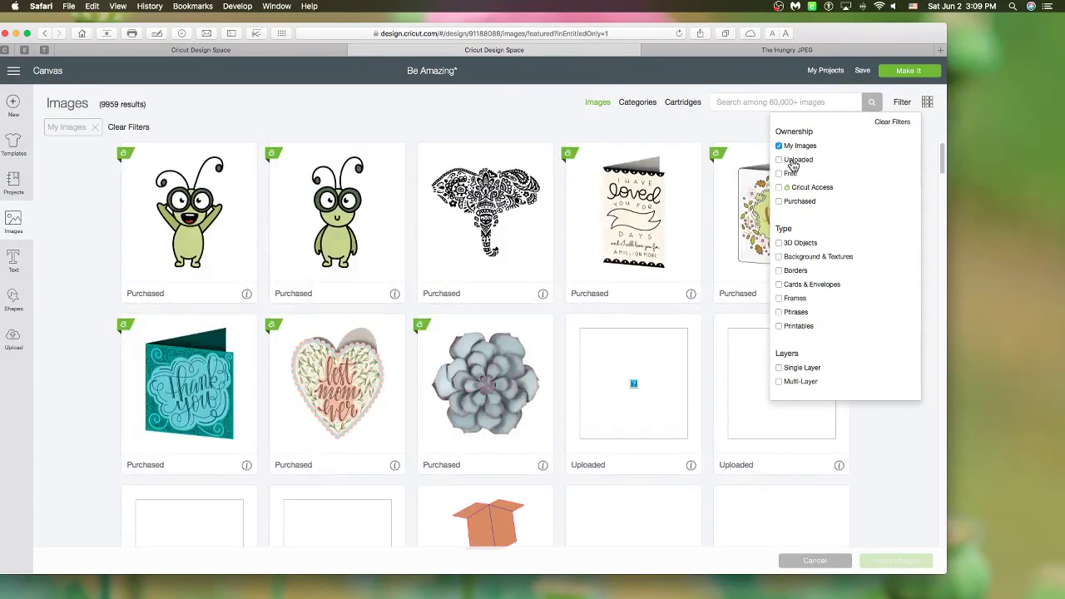
pyautogui.click(792, 162)
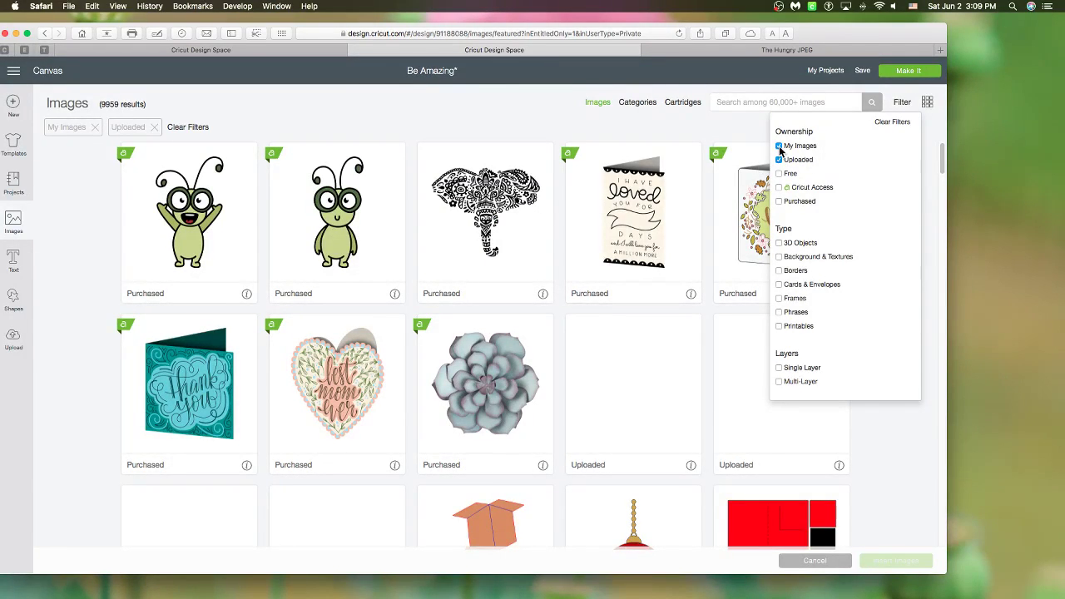
pyautogui.click(780, 147)
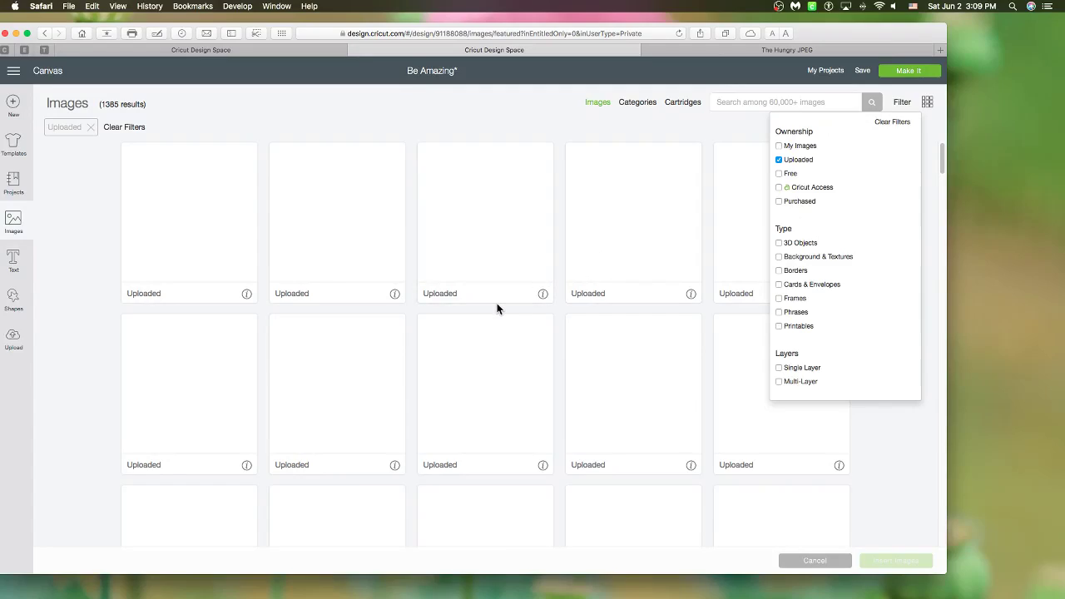
# - Browse the uploaded images to the yellow wrapped gift, select it and show its image details
pyautogui.scroll(-10, 423, 305)
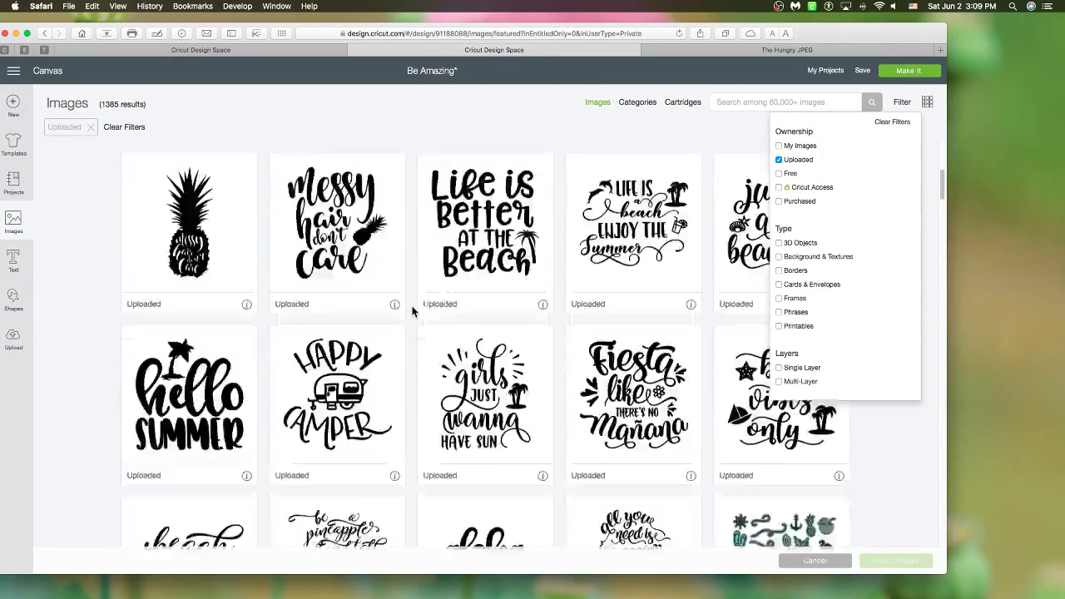
pyautogui.scroll(-15, 412, 311)
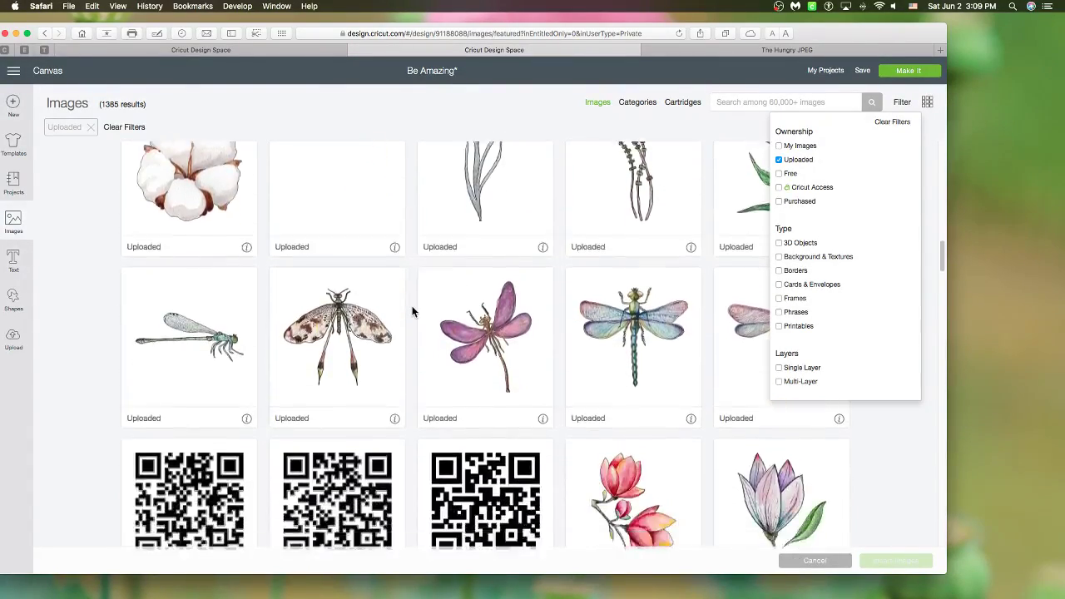
pyautogui.scroll(-10, 413, 311)
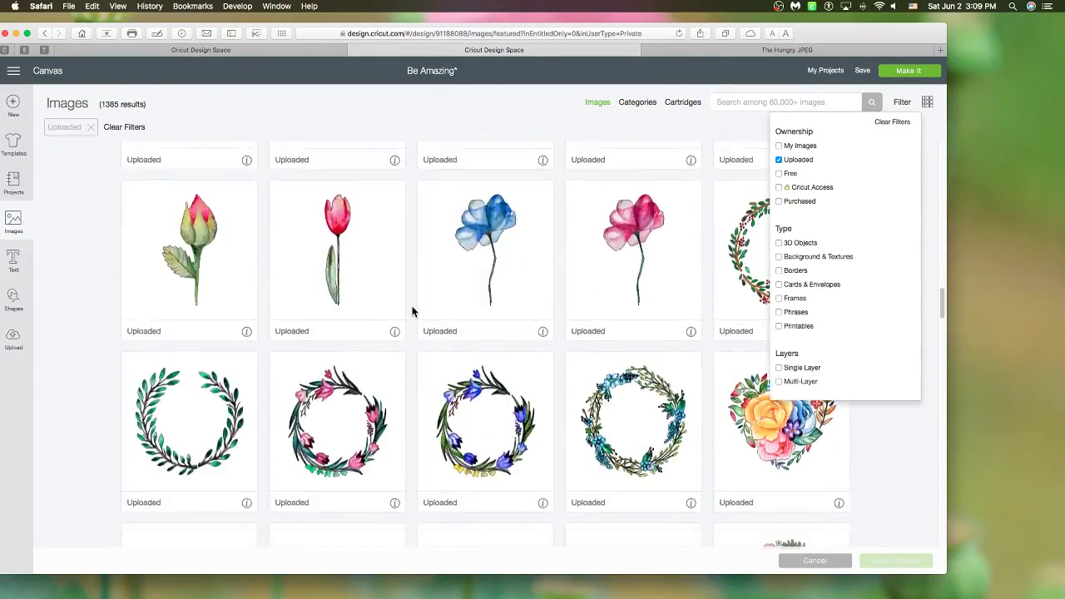
pyautogui.scroll(-10, 412, 311)
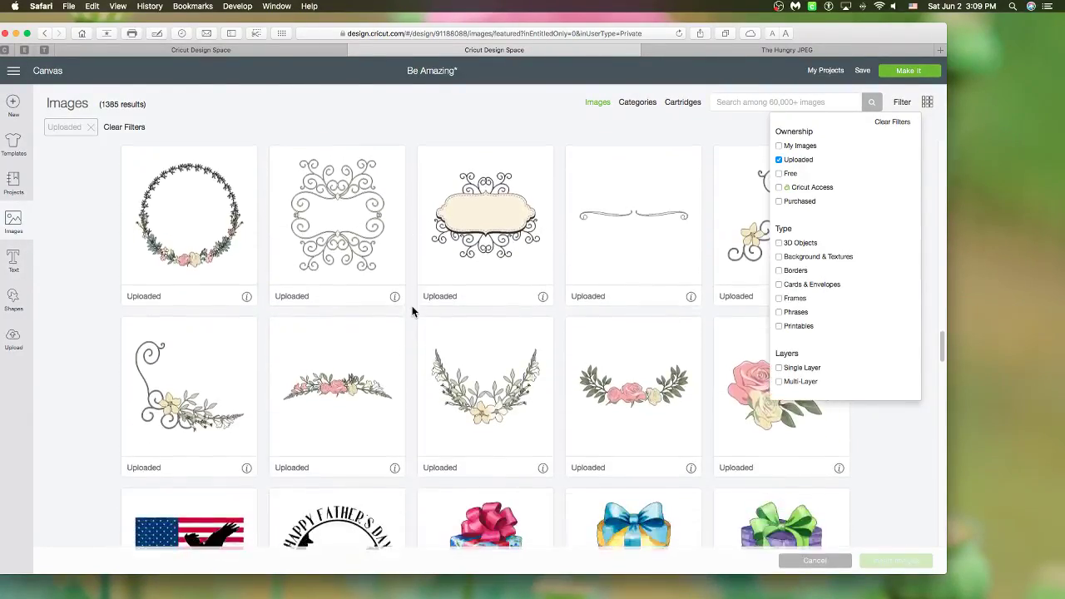
pyautogui.scroll(-6, 413, 311)
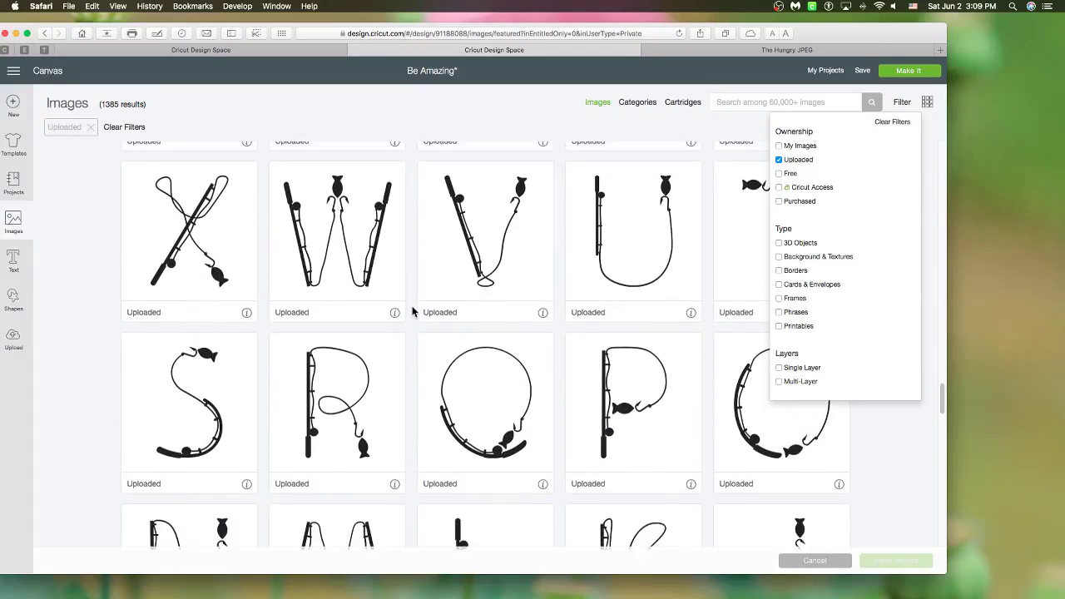
pyautogui.scroll(3, 412, 311)
pyautogui.click(499, 334)
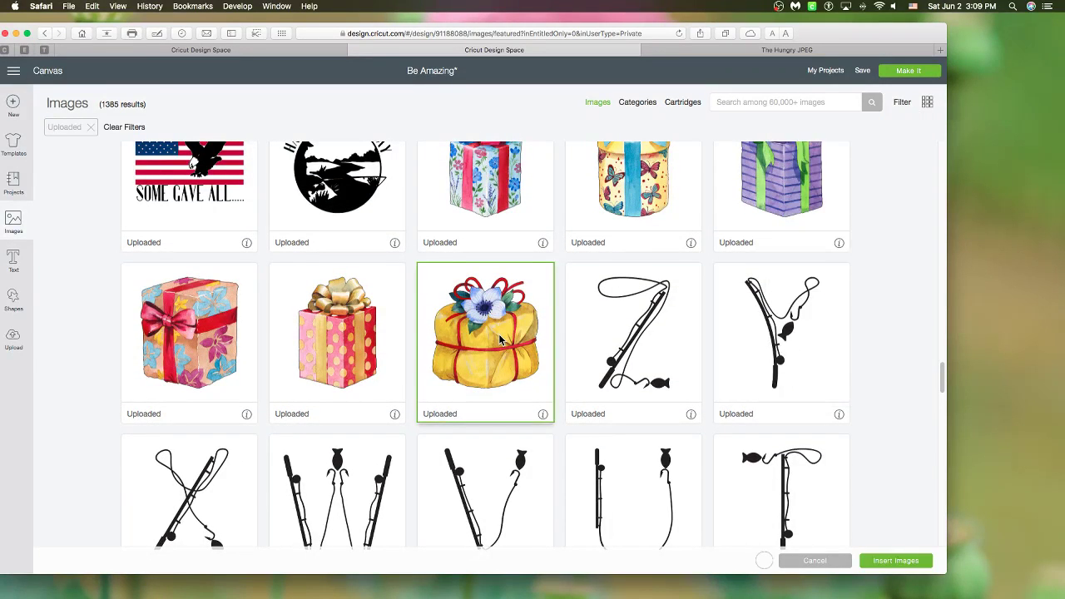
pyautogui.click(543, 412)
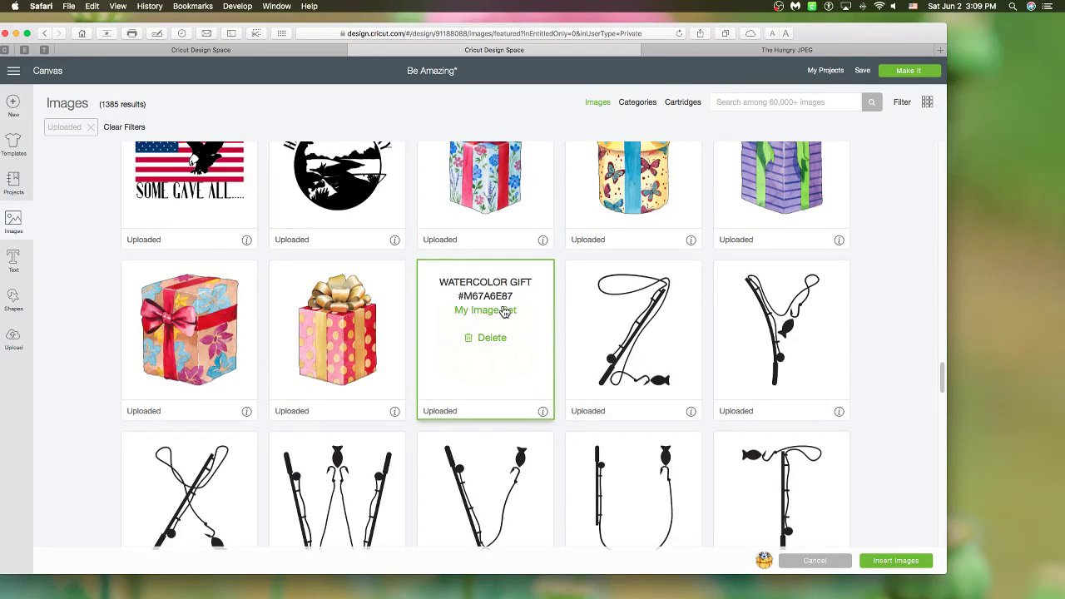
# - Browse further through the uploaded images to the flower bouquet in a mason jar and show its image details
pyautogui.scroll(-15, 428, 330)
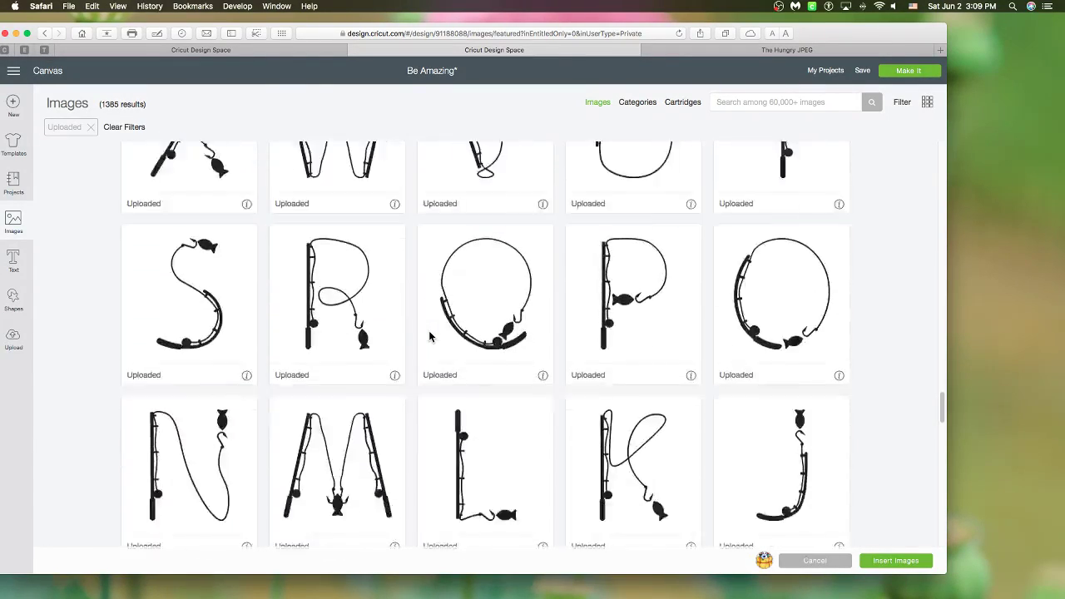
pyautogui.scroll(-4, 428, 335)
pyautogui.scroll(3, 428, 335)
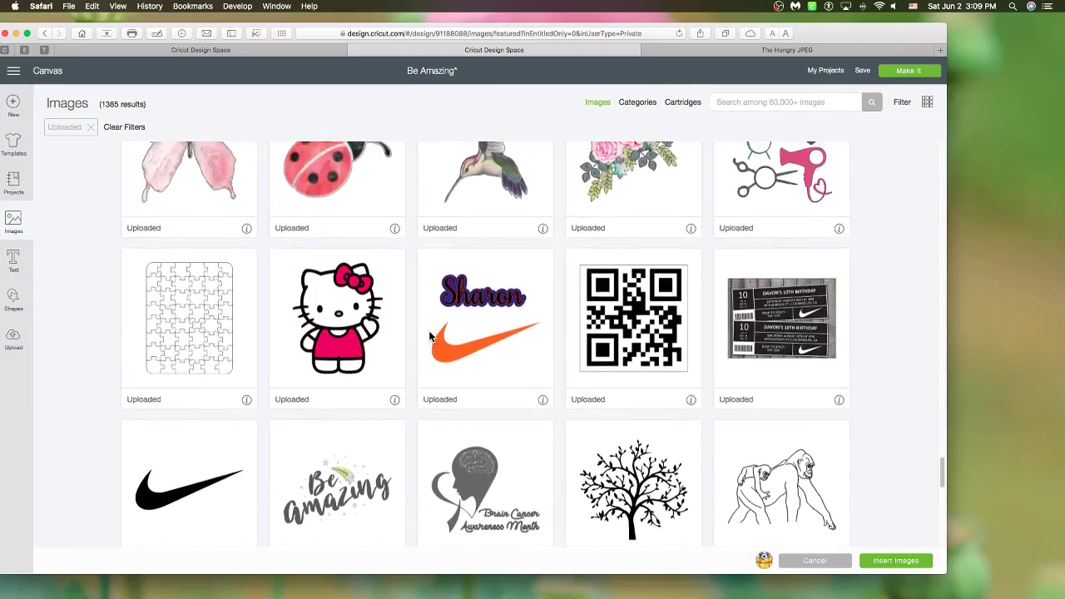
pyautogui.scroll(-10, 429, 335)
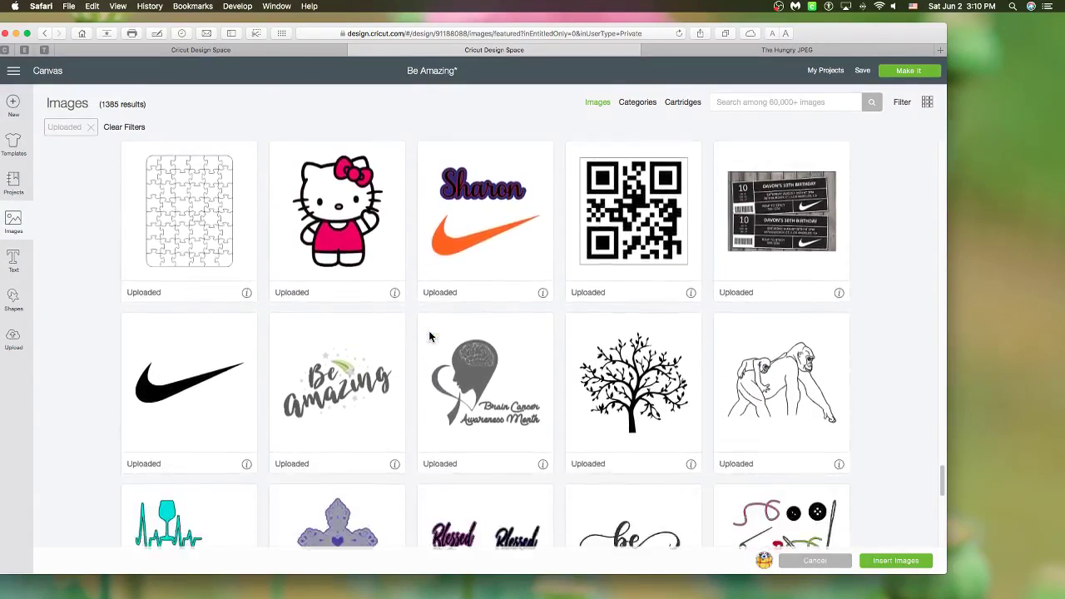
pyautogui.scroll(-8, 429, 335)
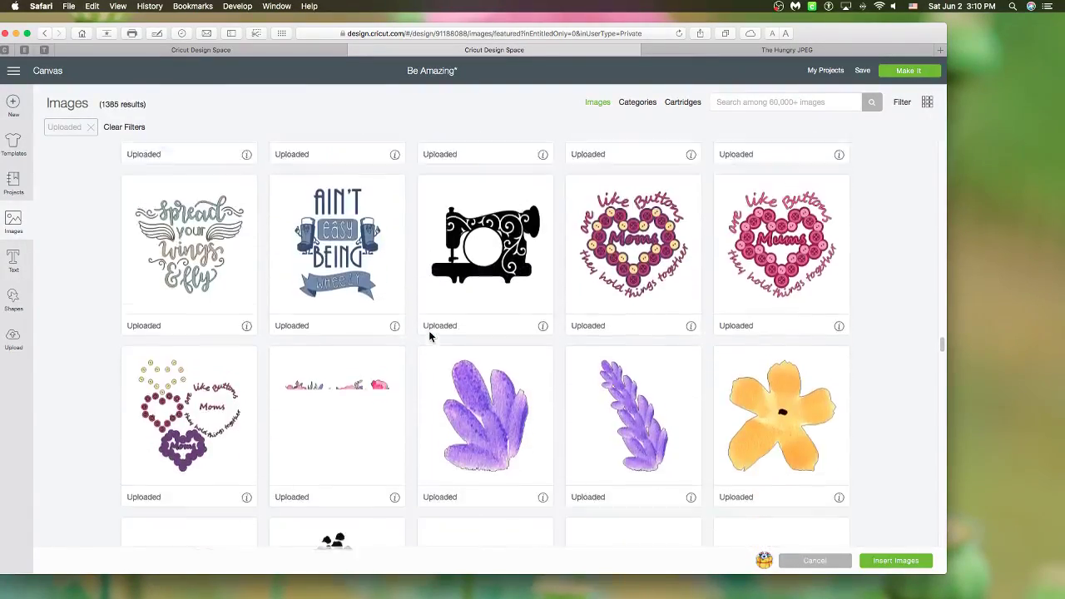
pyautogui.scroll(-6, 429, 336)
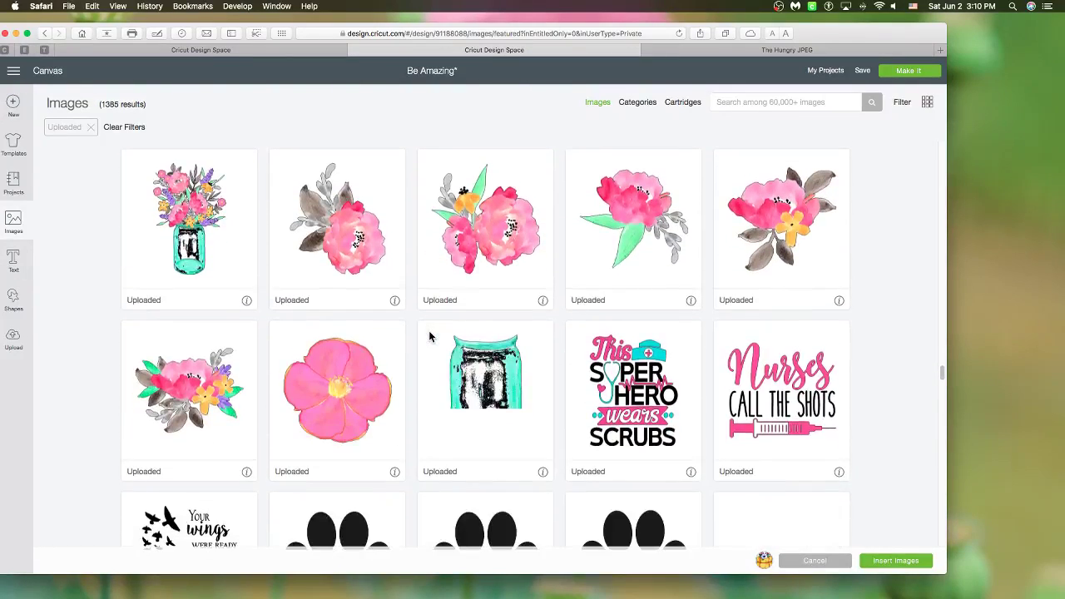
pyautogui.click(246, 300)
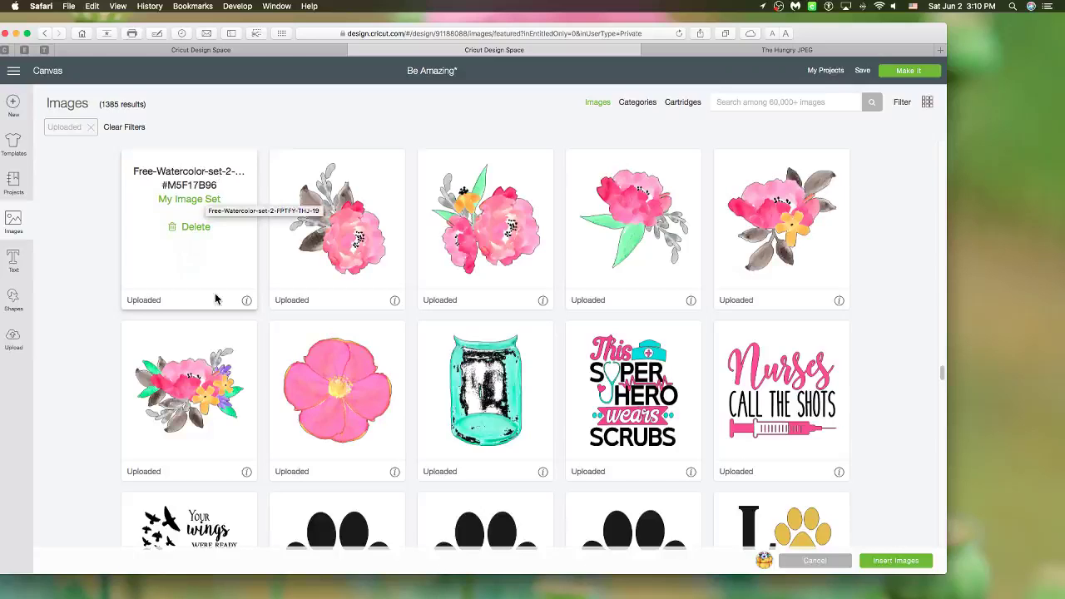
# - Start deleting the uploaded mason jar bouquet image and decline the deletion
pyautogui.click(195, 226)
pyautogui.click(469, 88)
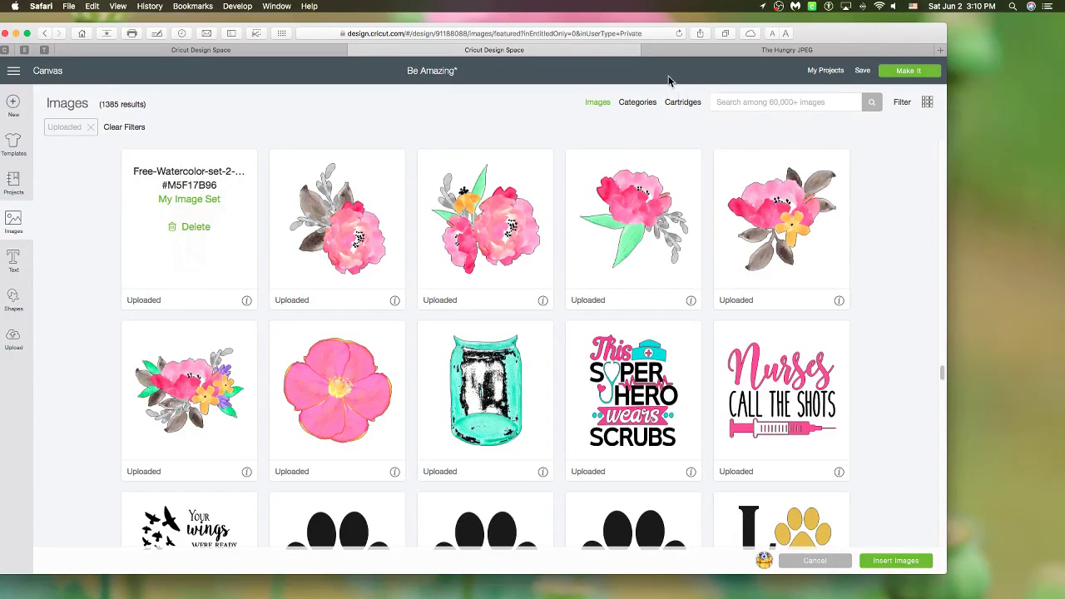
pyautogui.click(680, 51)
pyautogui.click(481, 51)
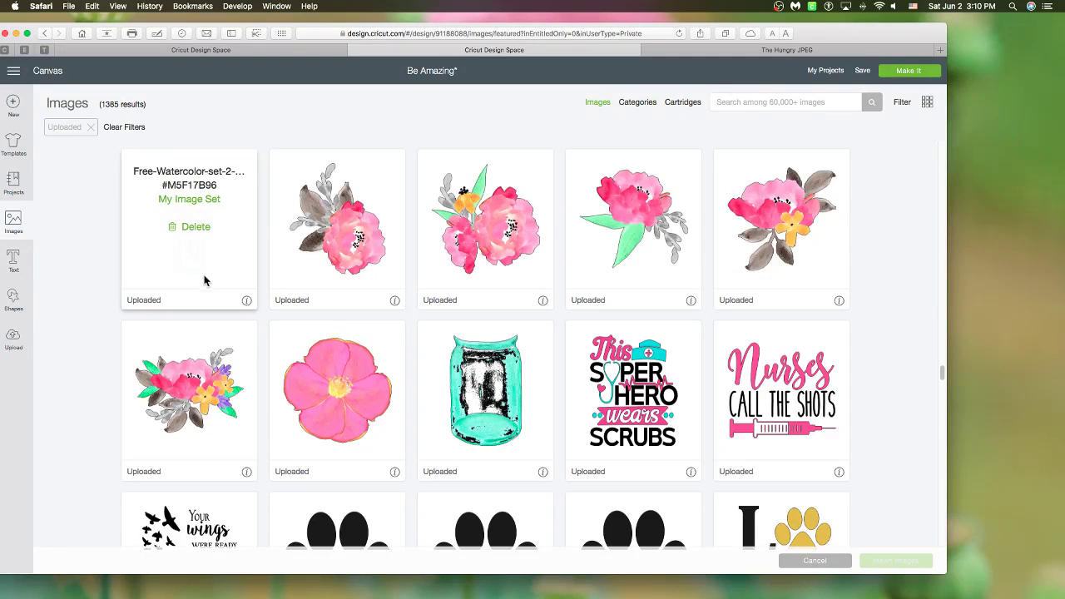
# - Show the image details of the uploaded teal mason jar, start deleting it and decline the deletion
pyautogui.click(246, 302)
pyautogui.click(246, 302)
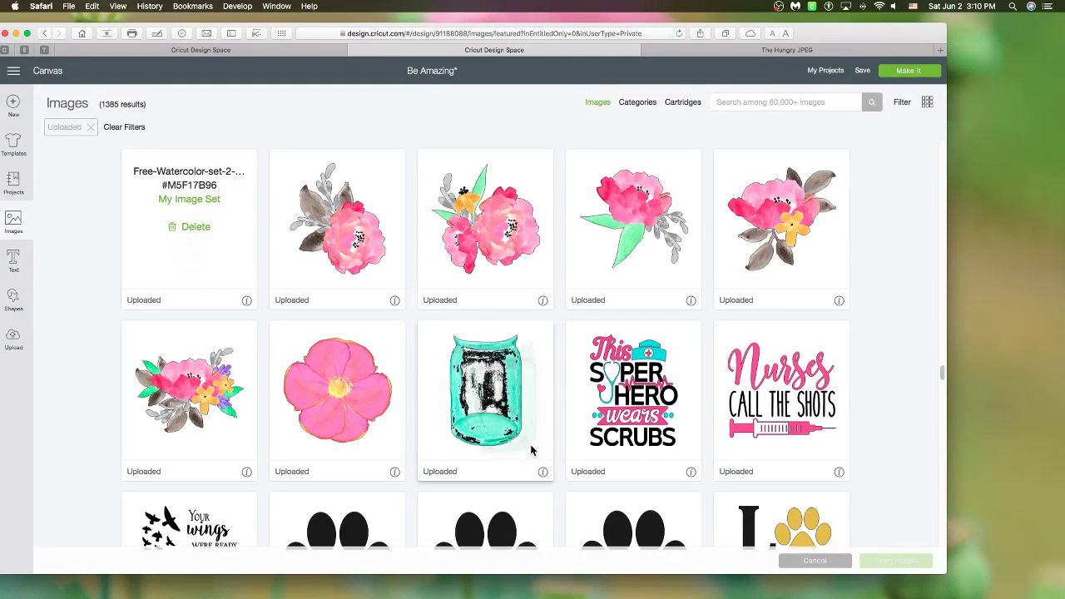
pyautogui.click(543, 471)
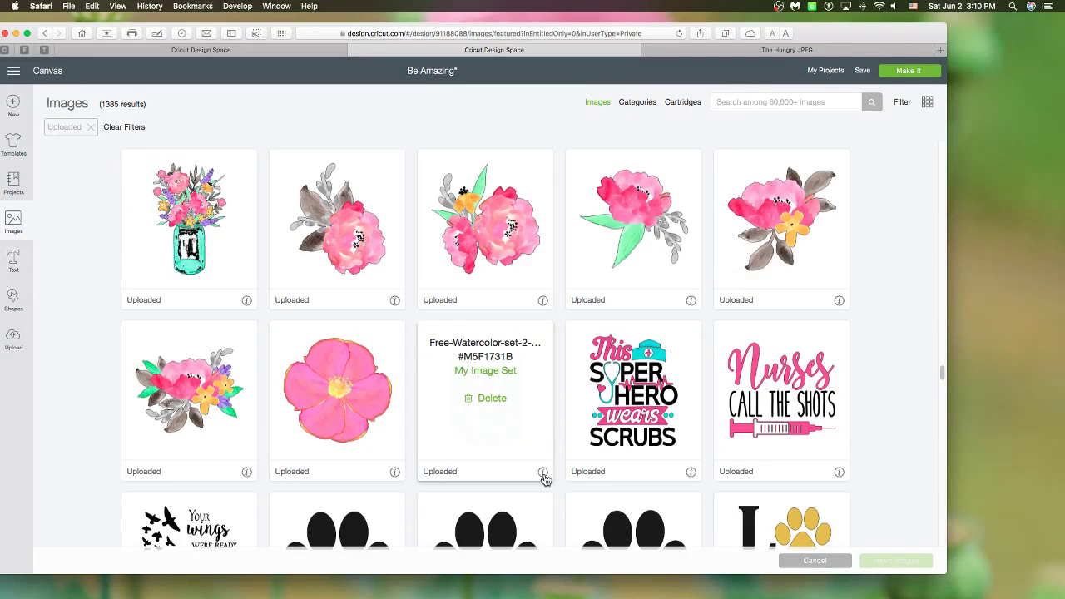
pyautogui.click(501, 401)
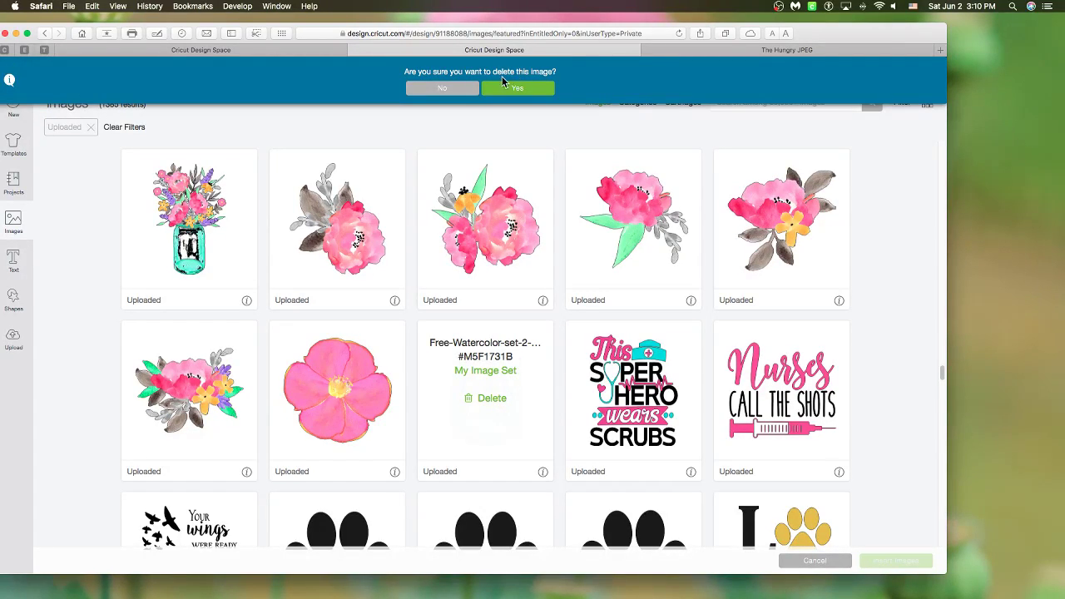
pyautogui.click(459, 89)
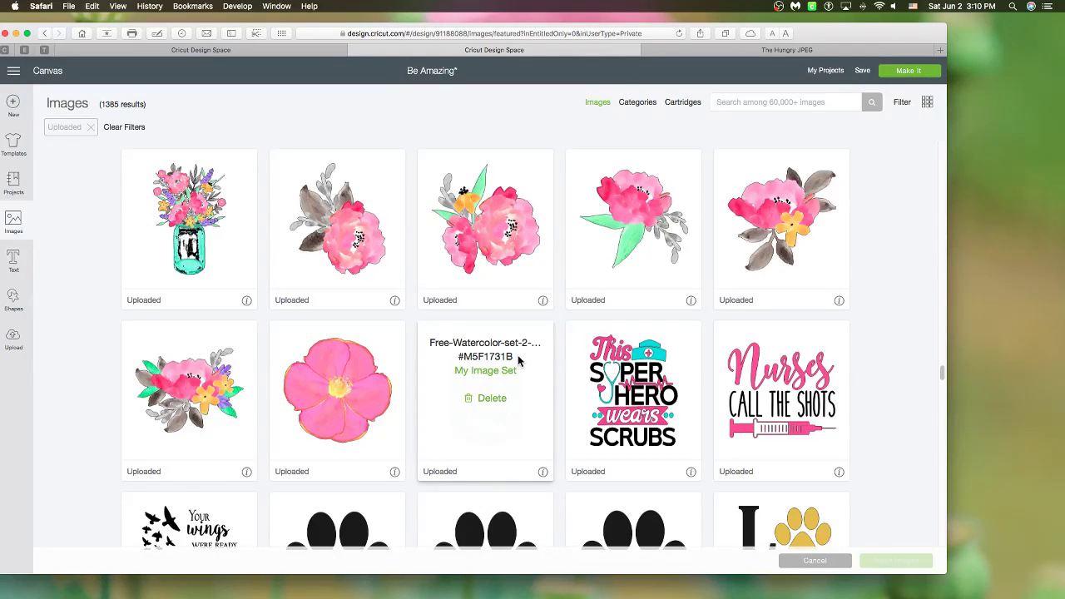
# - Insert the uploaded teal mason jar image into the Be Amazing canvas and move it to about X 4.9, Y 1.5
pyautogui.click(532, 448)
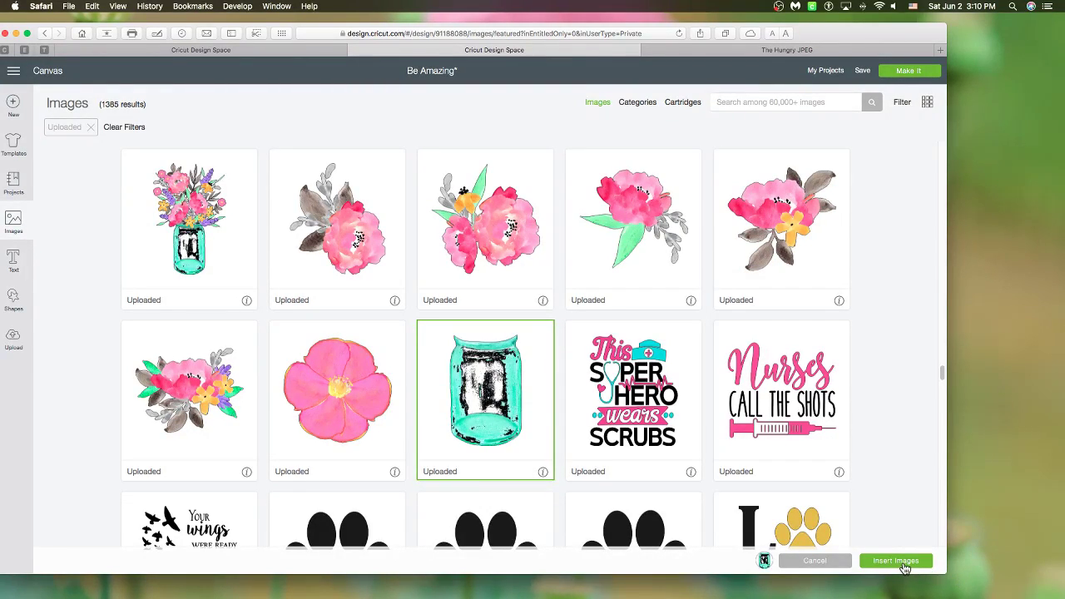
pyautogui.click(895, 561)
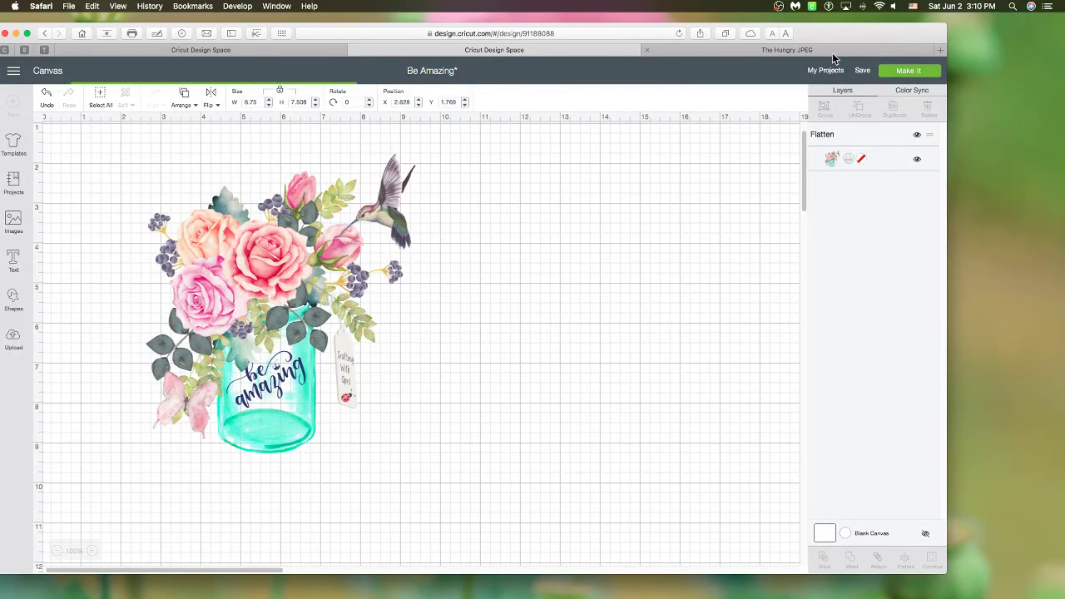
pyautogui.click(778, 51)
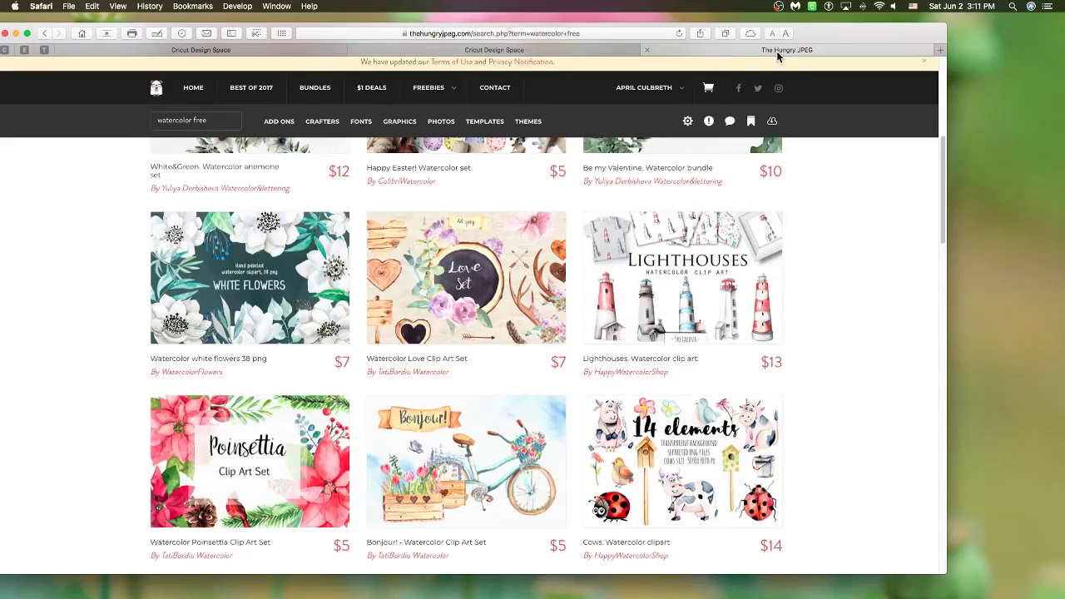
pyautogui.click(539, 33)
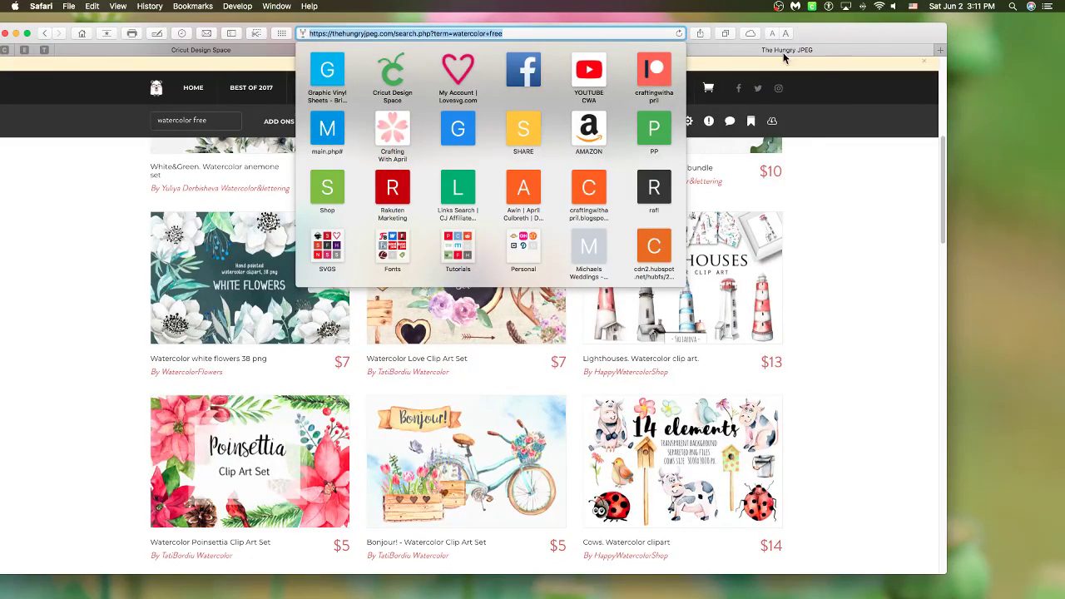
pyautogui.click(842, 49)
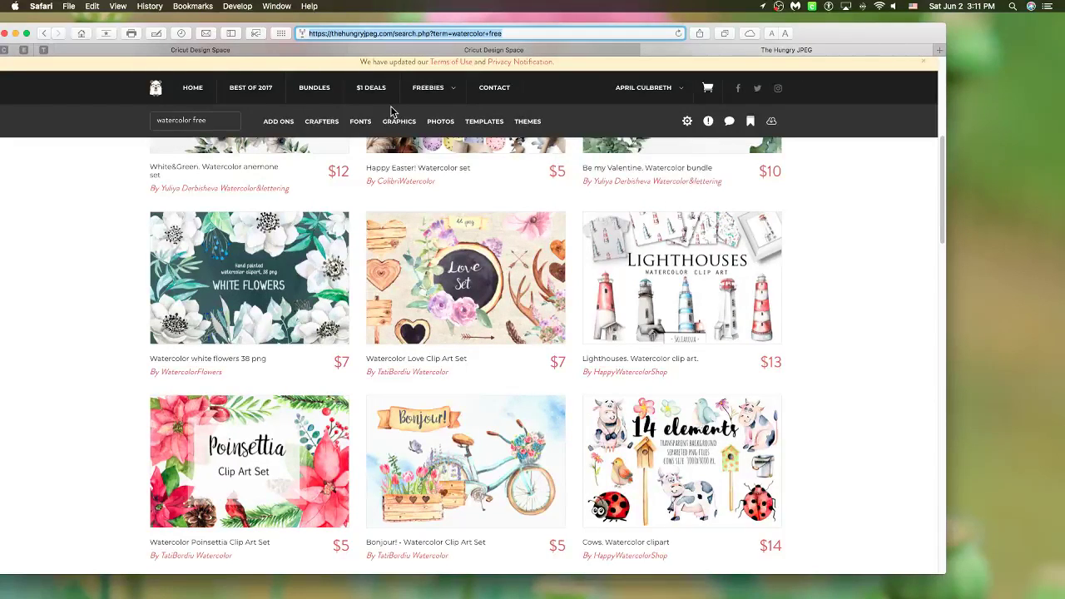
pyautogui.click(423, 49)
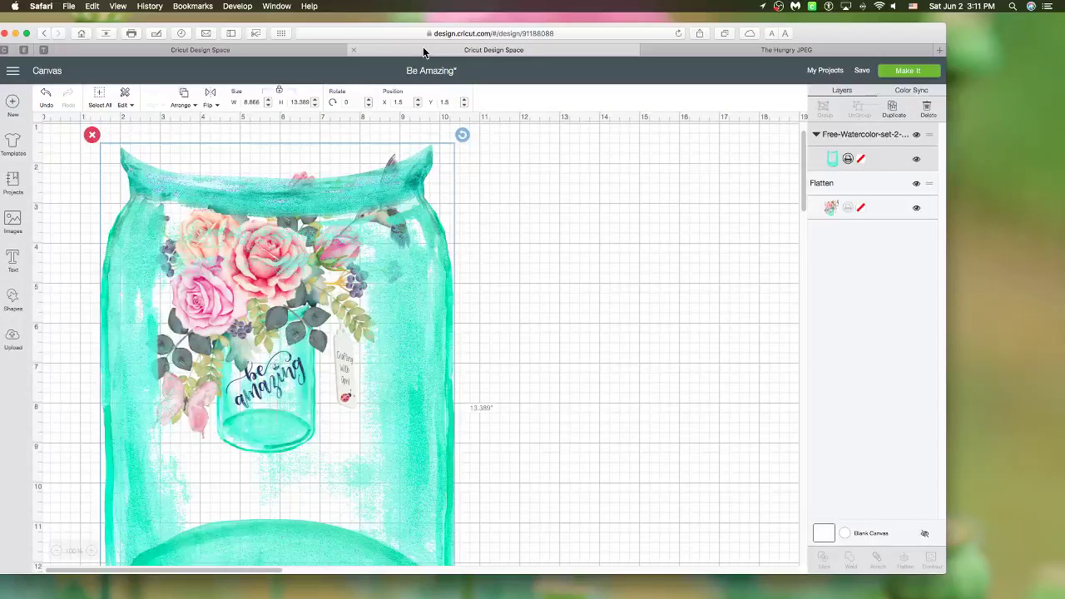
pyautogui.moveTo(432, 324); pyautogui.dragTo(568, 325)
# - View the Be Amazing project details, expand the images and fonts used in it, and close the details
pyautogui.click(443, 75)
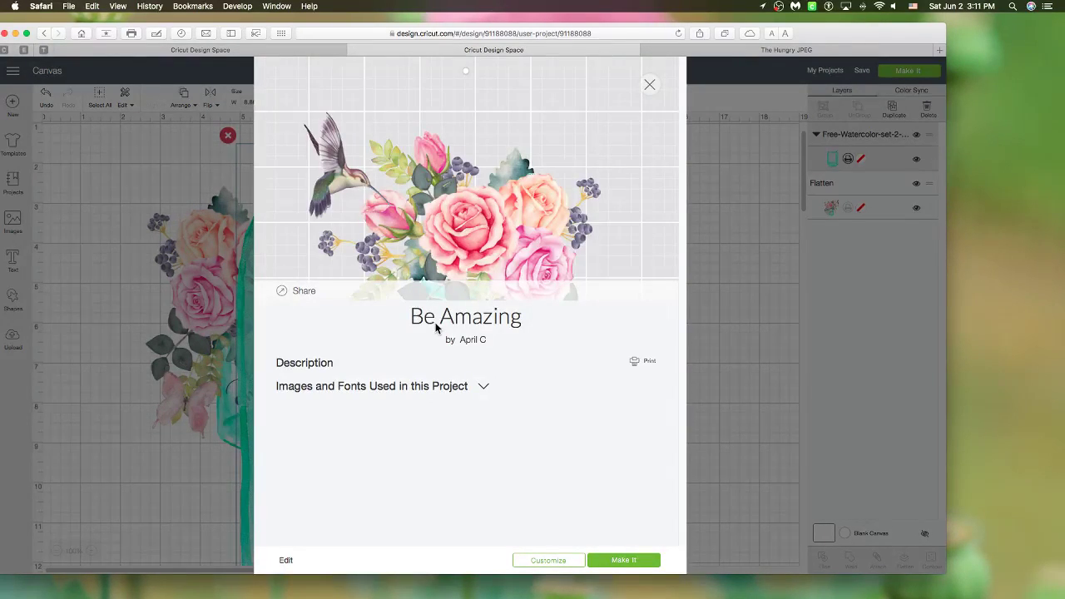
pyautogui.click(484, 390)
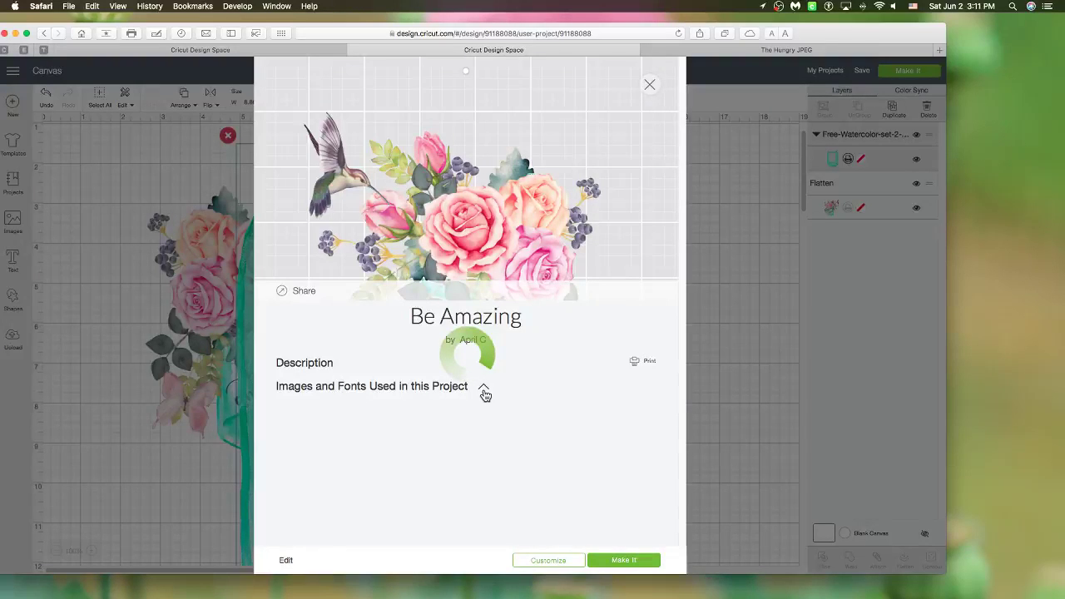
pyautogui.scroll(-5, 485, 395)
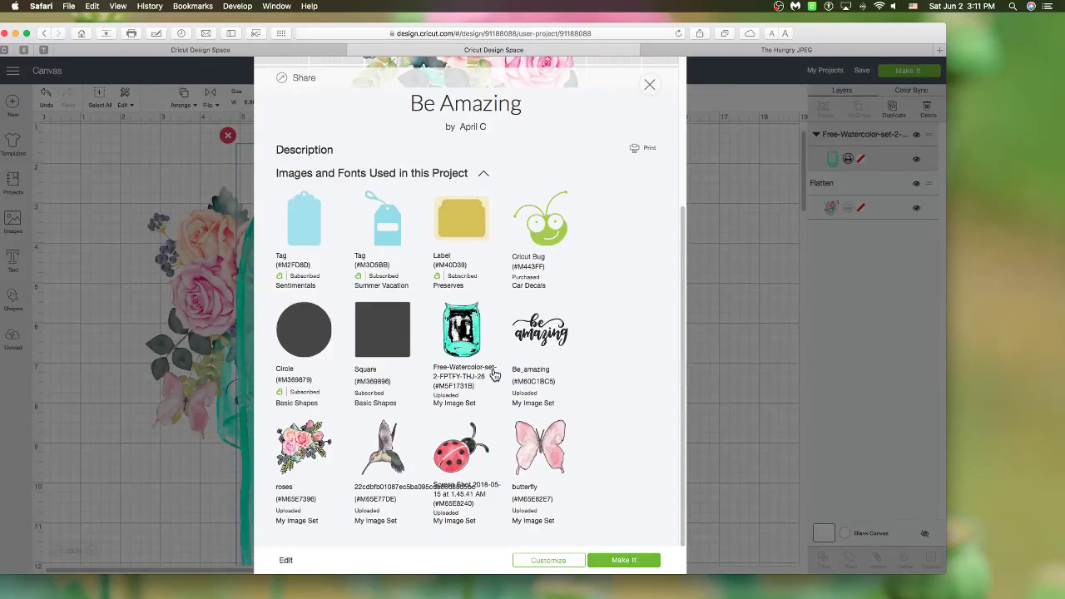
pyautogui.click(112, 347)
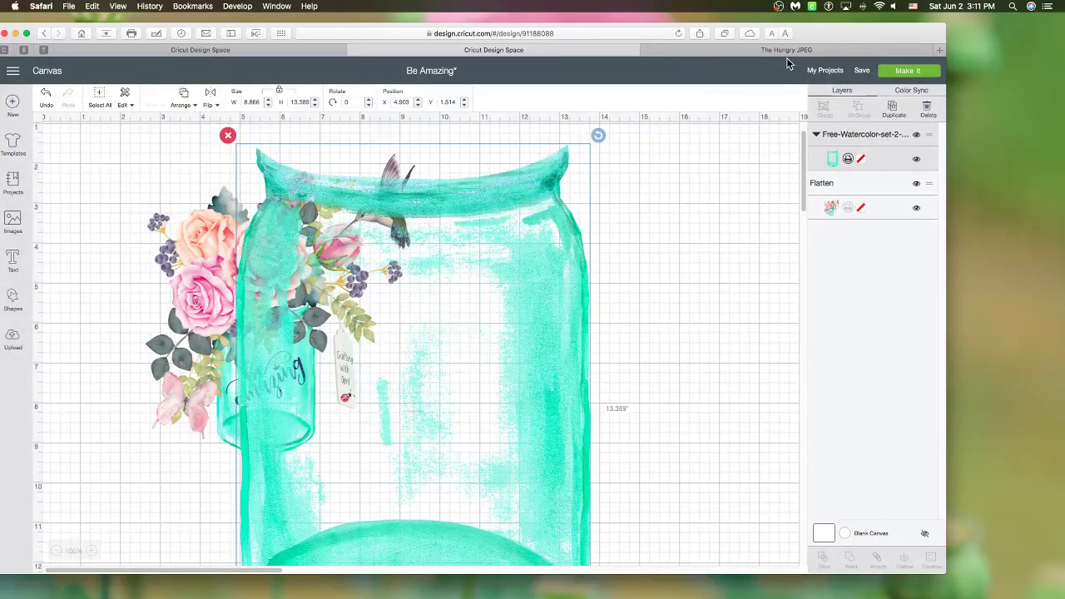
# - Switch to The Hungry JPEG page and search the web from there for "free watercolor set mason jr"
pyautogui.click(786, 51)
pyautogui.click(496, 33)
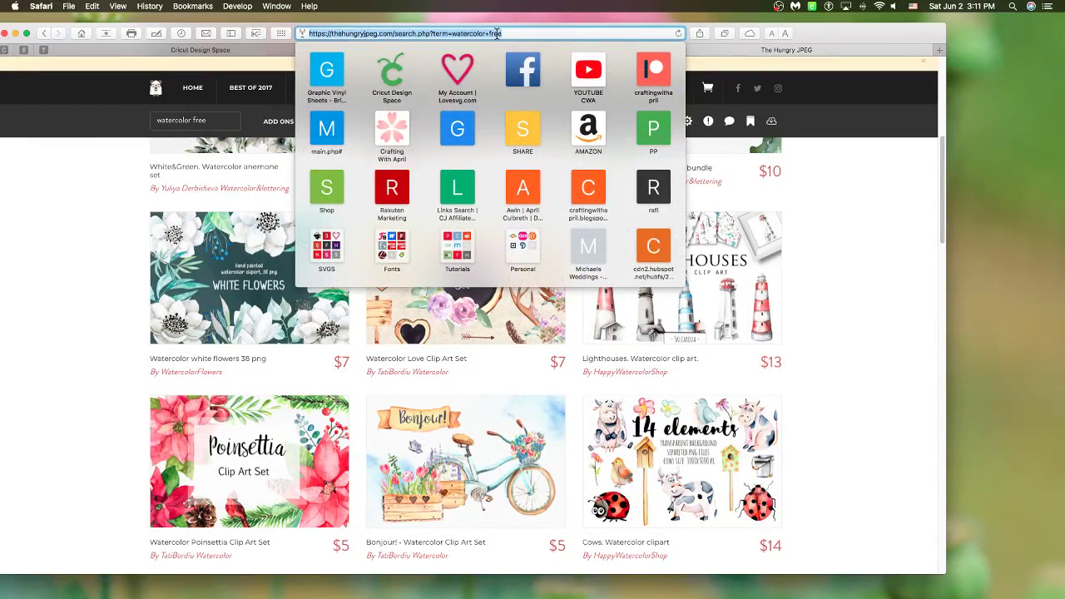
pyautogui.write('free water')
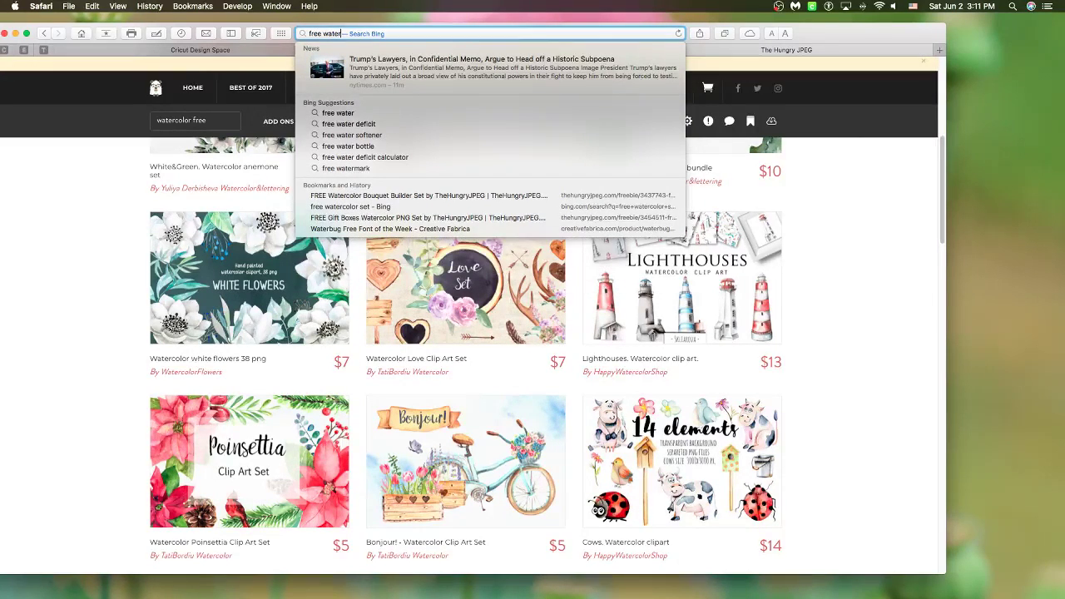
pyautogui.write('color set')
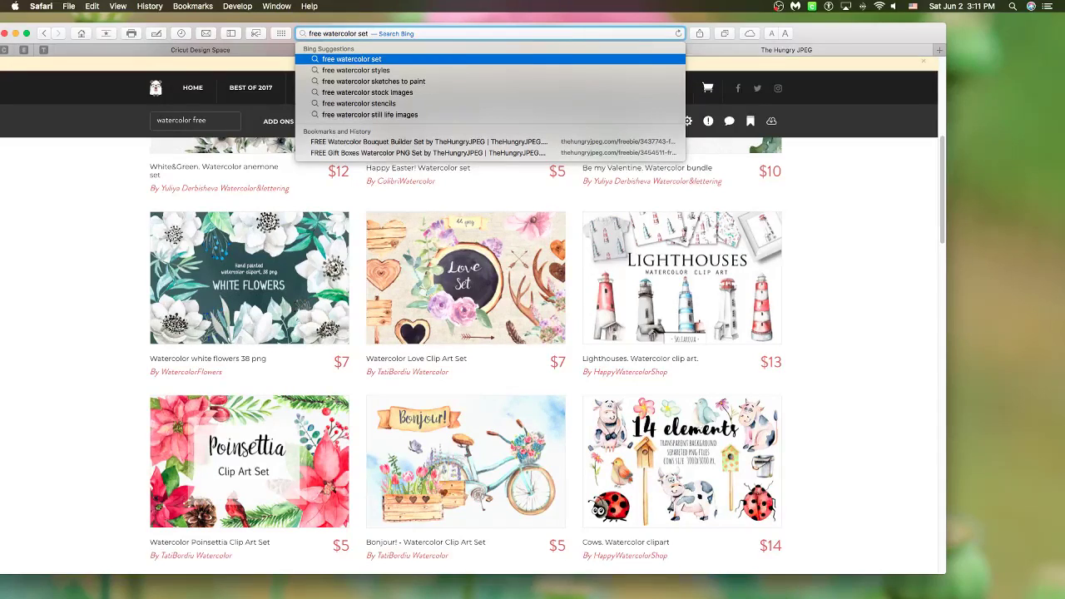
pyautogui.write('on jr')
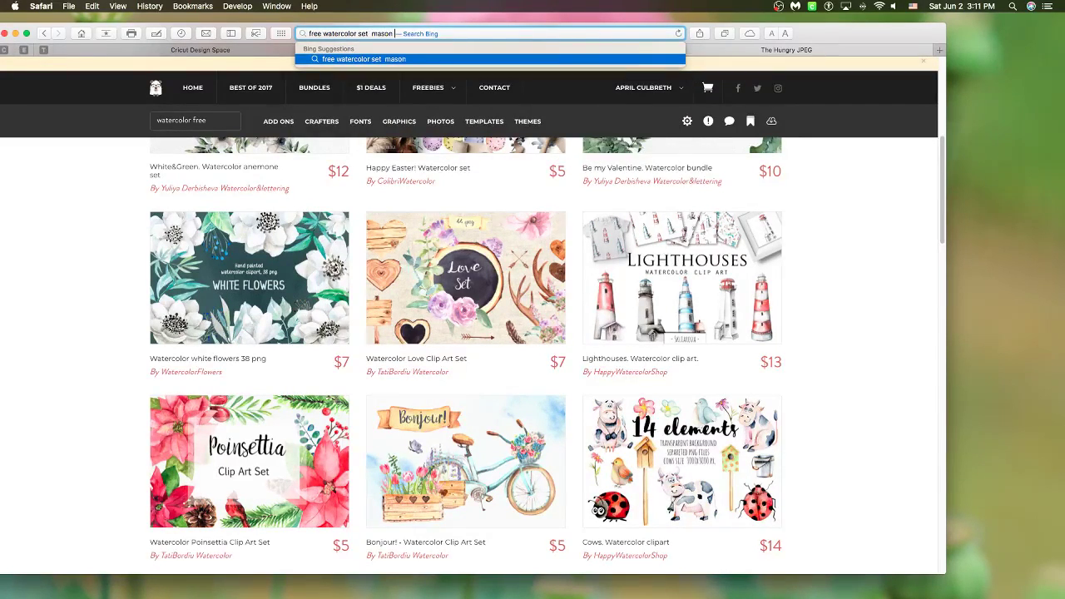
pyautogui.press('Return')
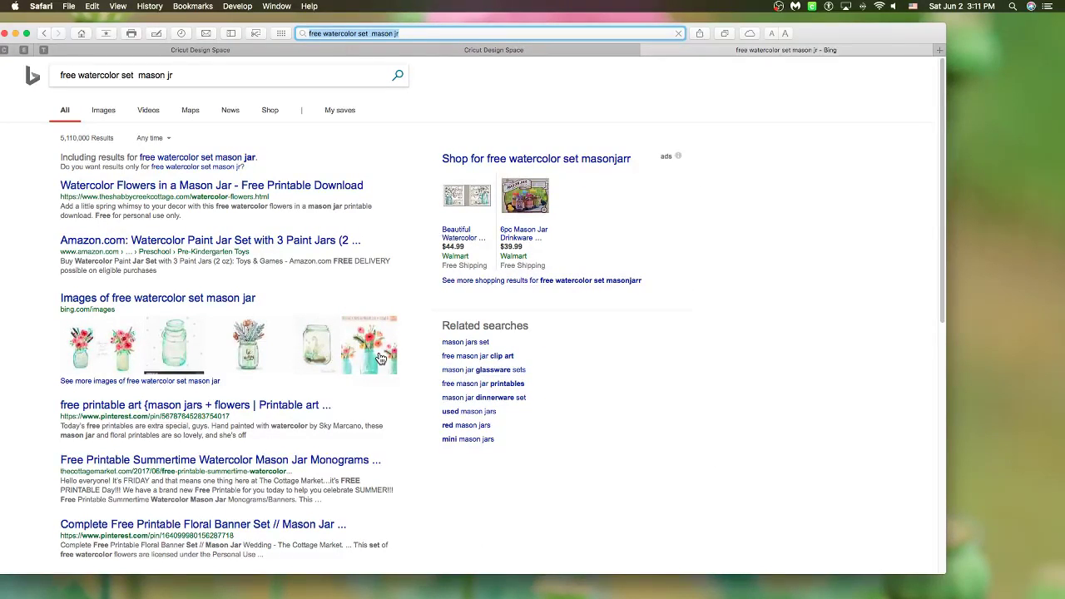
# - Open the image results of the web search and look through them for the teal watercolor mason jar
pyautogui.click(133, 325)
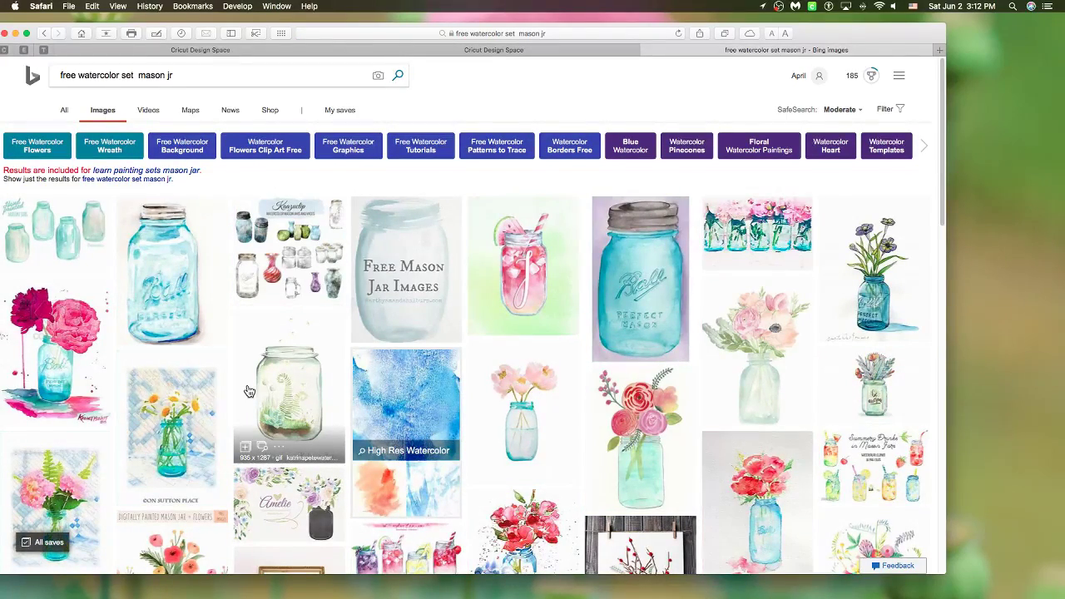
pyautogui.scroll(-8, 249, 391)
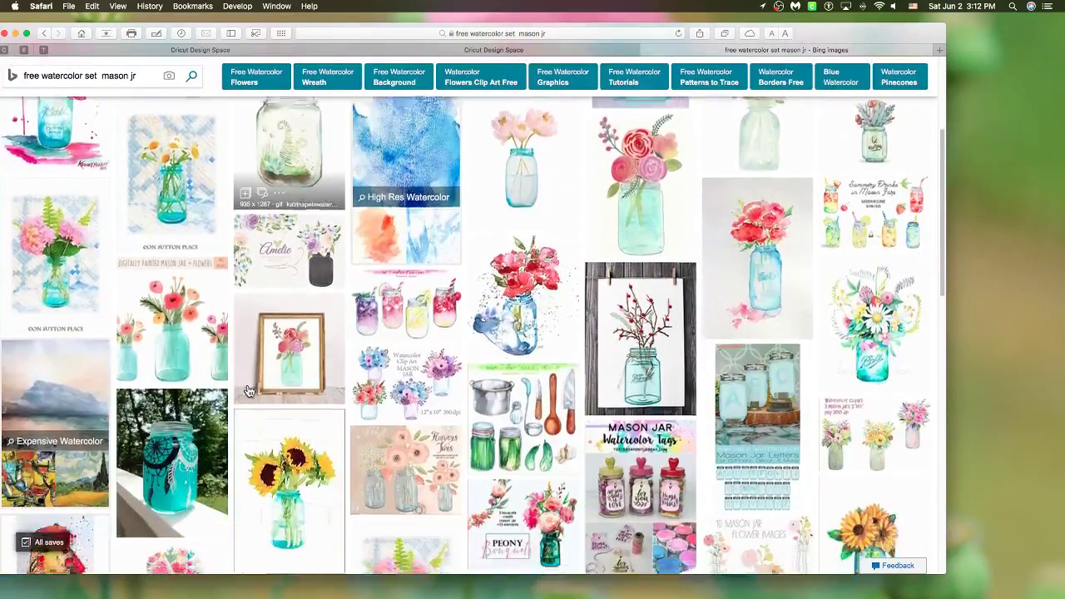
pyautogui.scroll(-5, 249, 391)
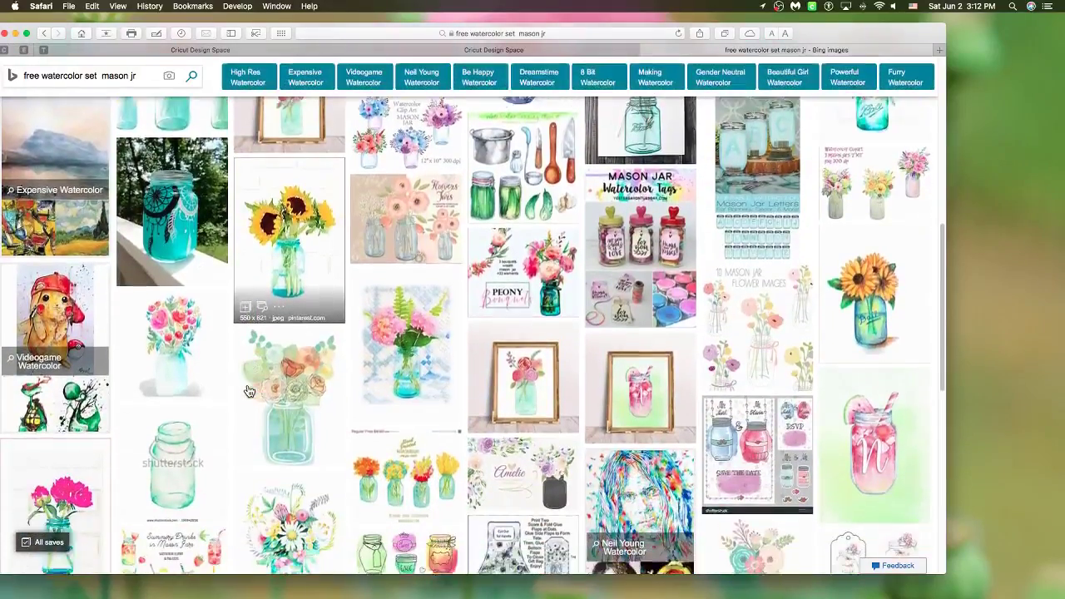
pyautogui.scroll(-3, 248, 391)
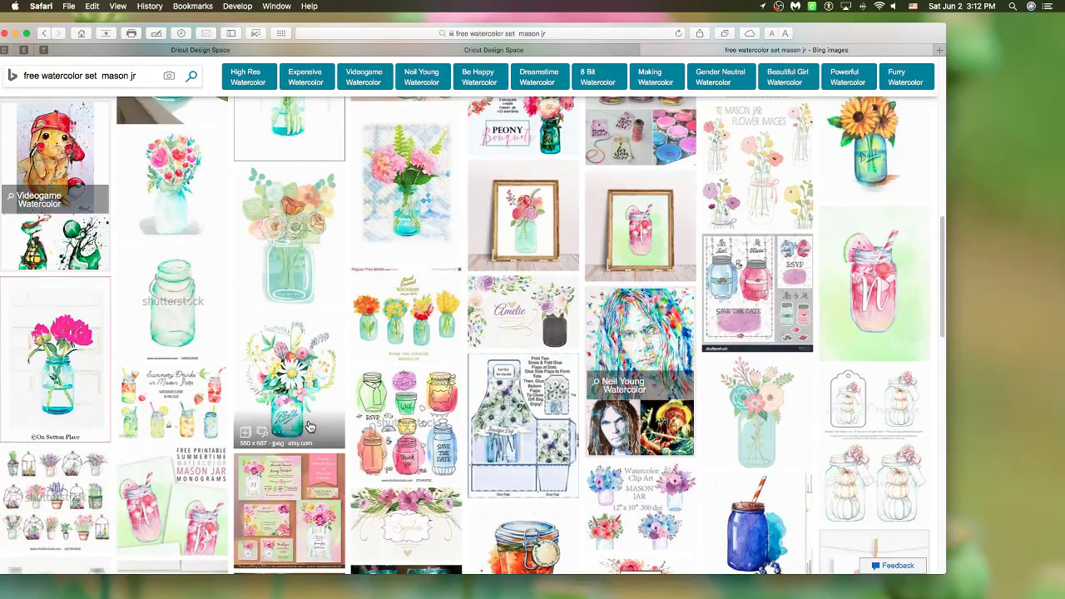
pyautogui.scroll(1, 308, 425)
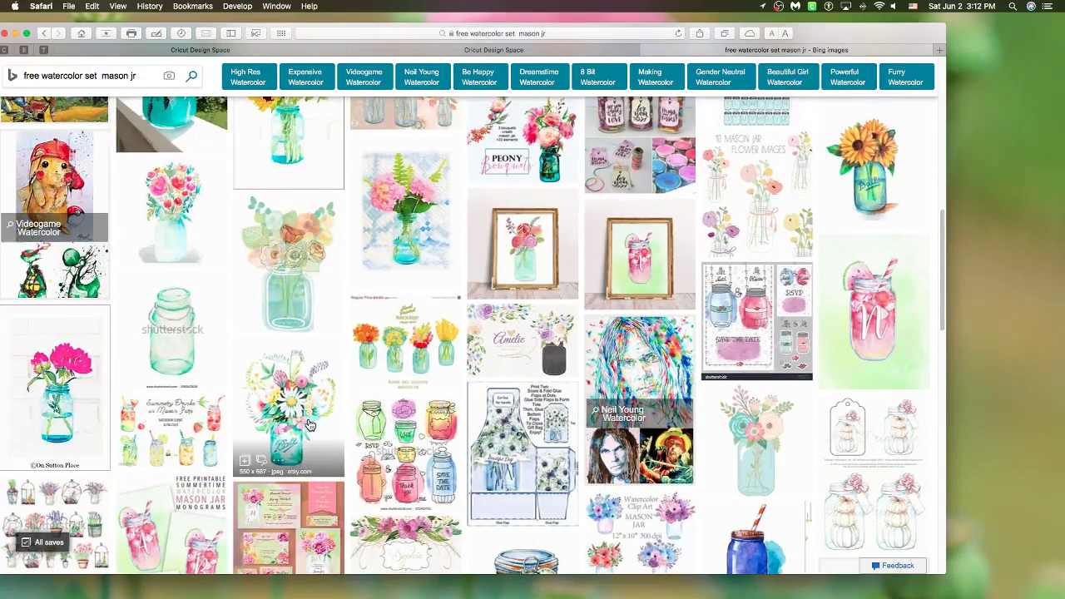
pyautogui.scroll(10, 308, 425)
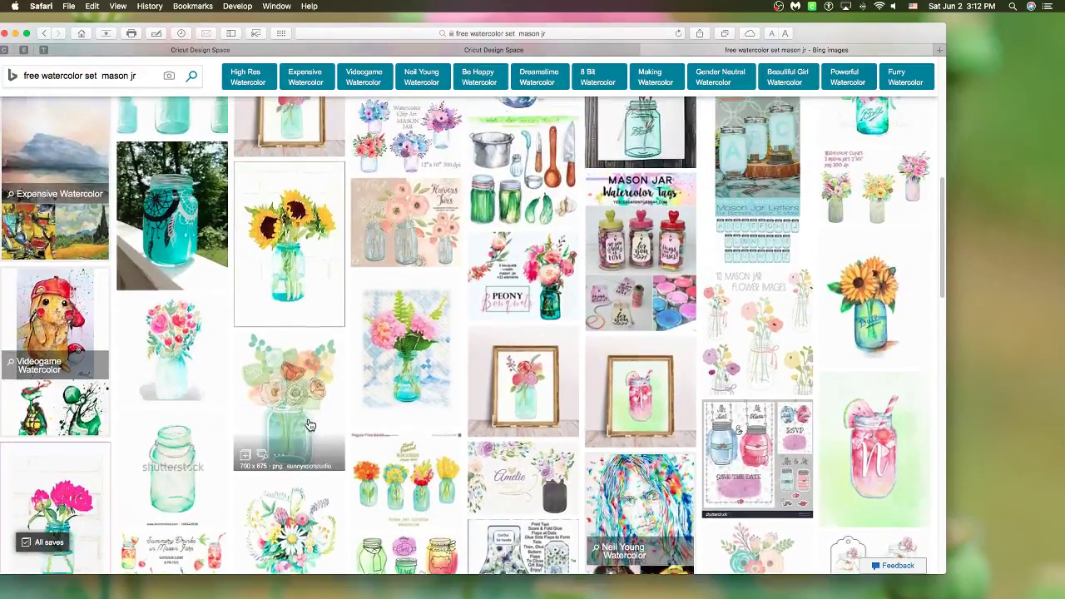
pyautogui.scroll(6, 309, 425)
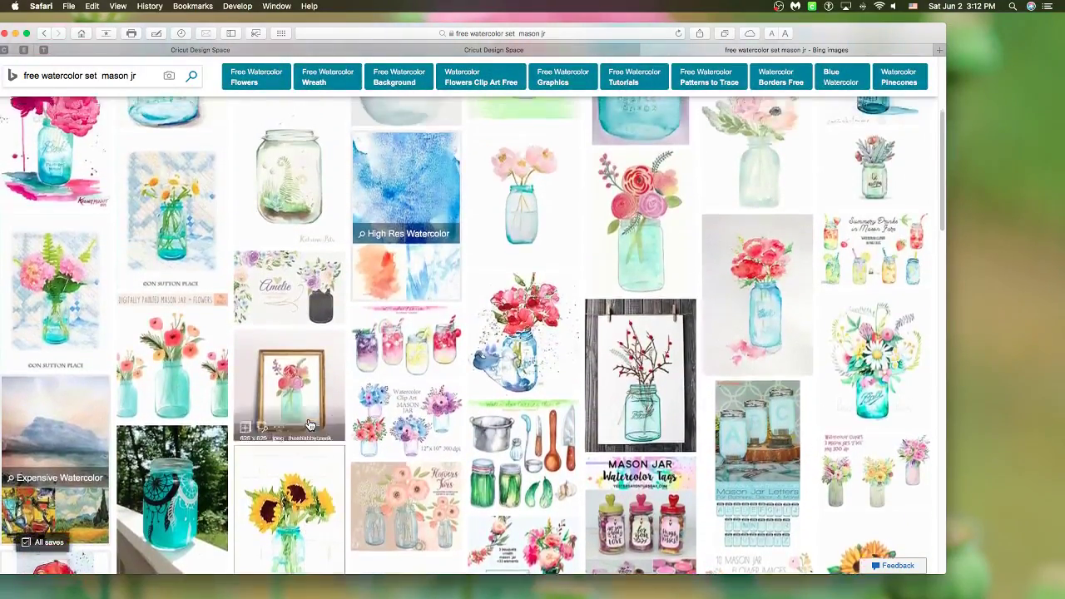
pyautogui.scroll(2, 308, 425)
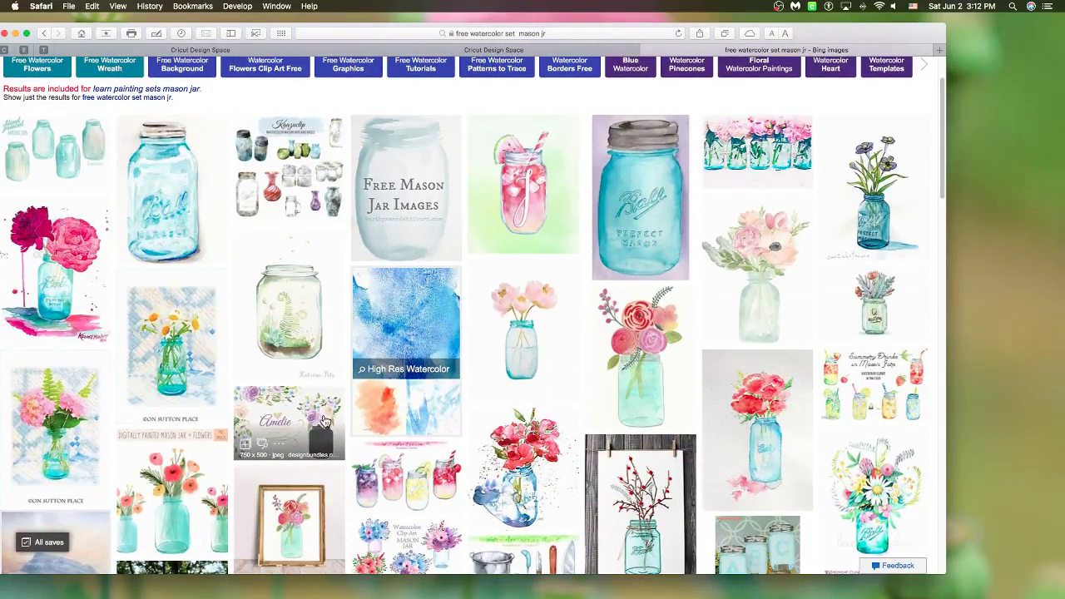
pyautogui.scroll(-20, 340, 411)
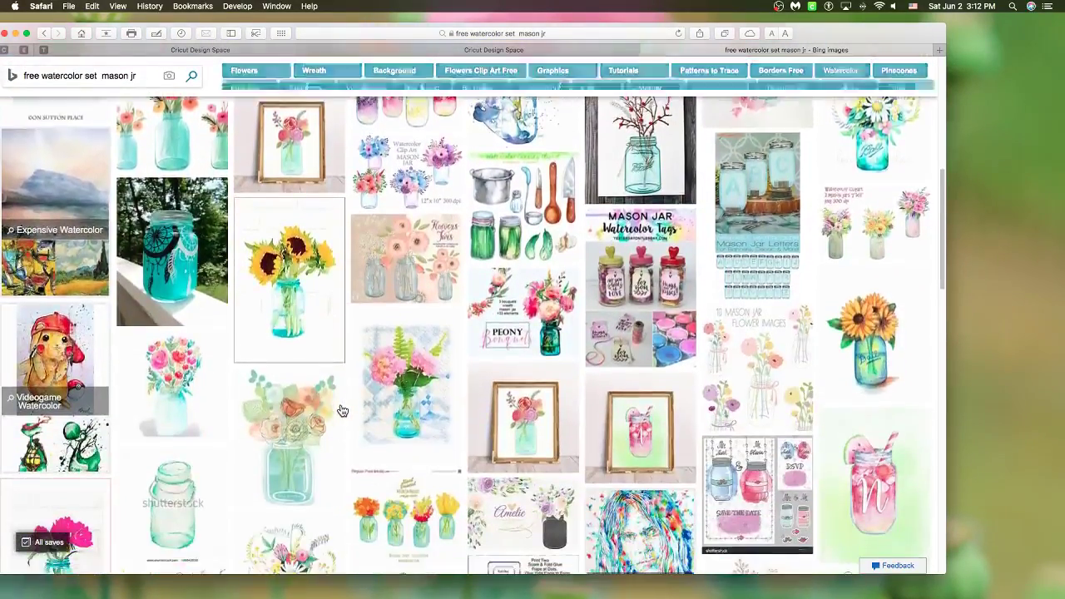
pyautogui.scroll(-20, 341, 411)
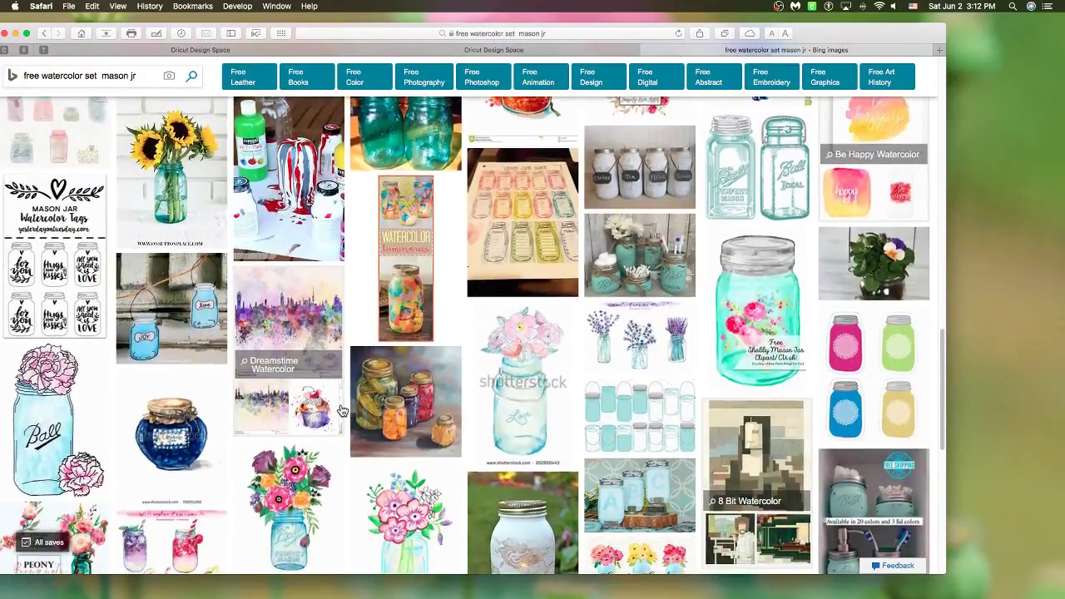
pyautogui.scroll(-5, 340, 411)
pyautogui.scroll(-7, 340, 411)
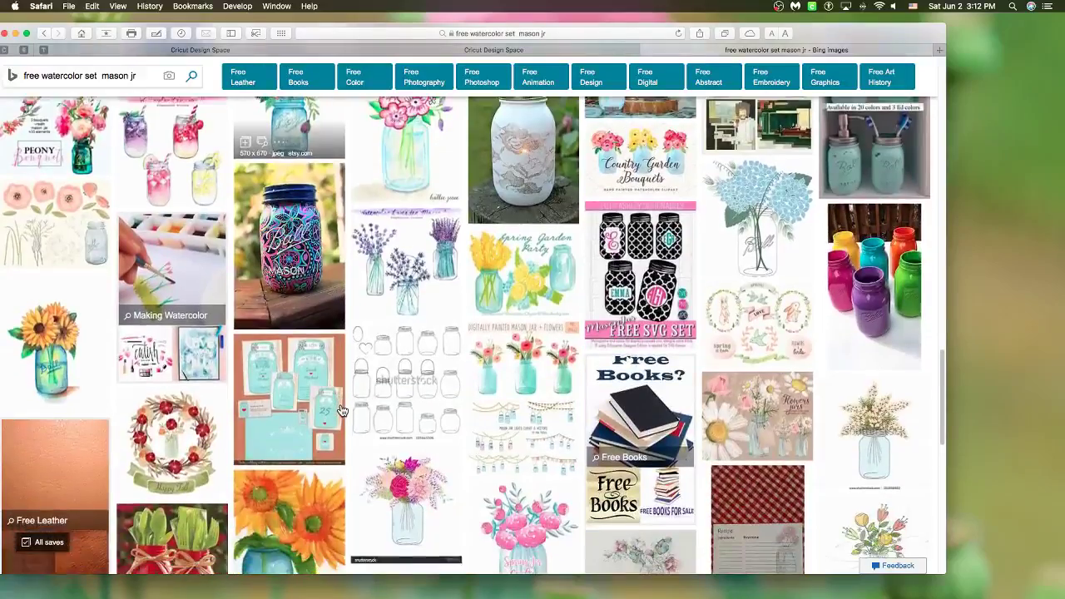
pyautogui.scroll(-9, 340, 411)
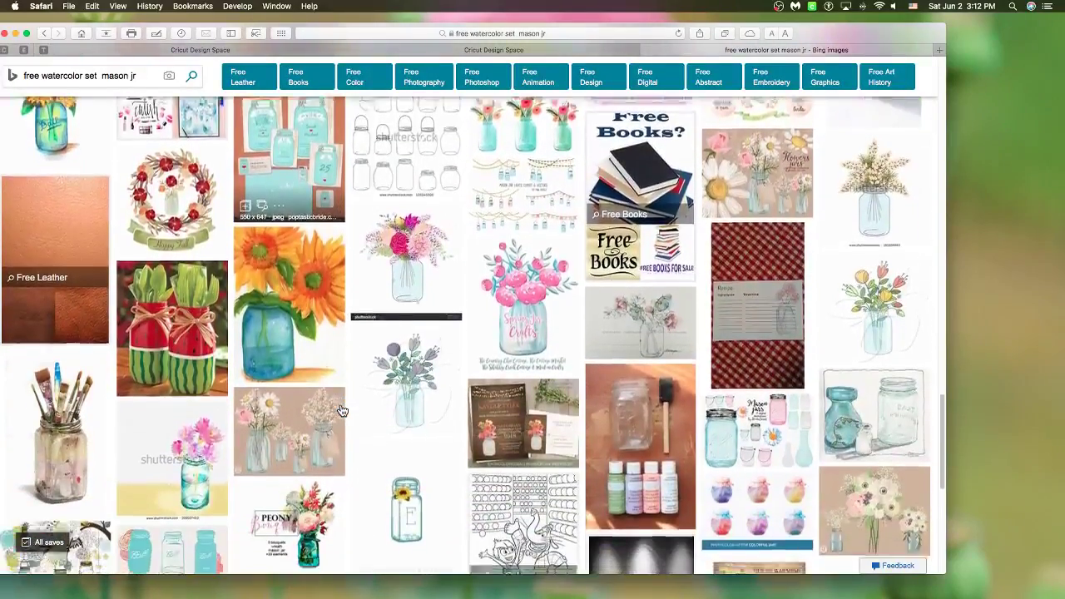
pyautogui.scroll(-1, 342, 411)
pyautogui.scroll(-10, 340, 411)
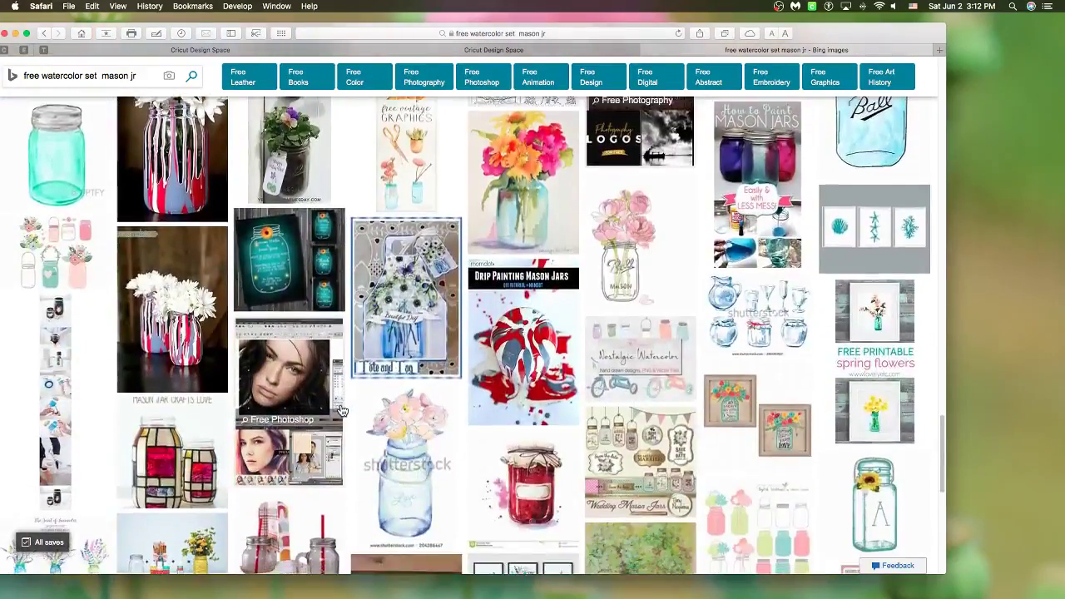
pyautogui.scroll(-10, 340, 411)
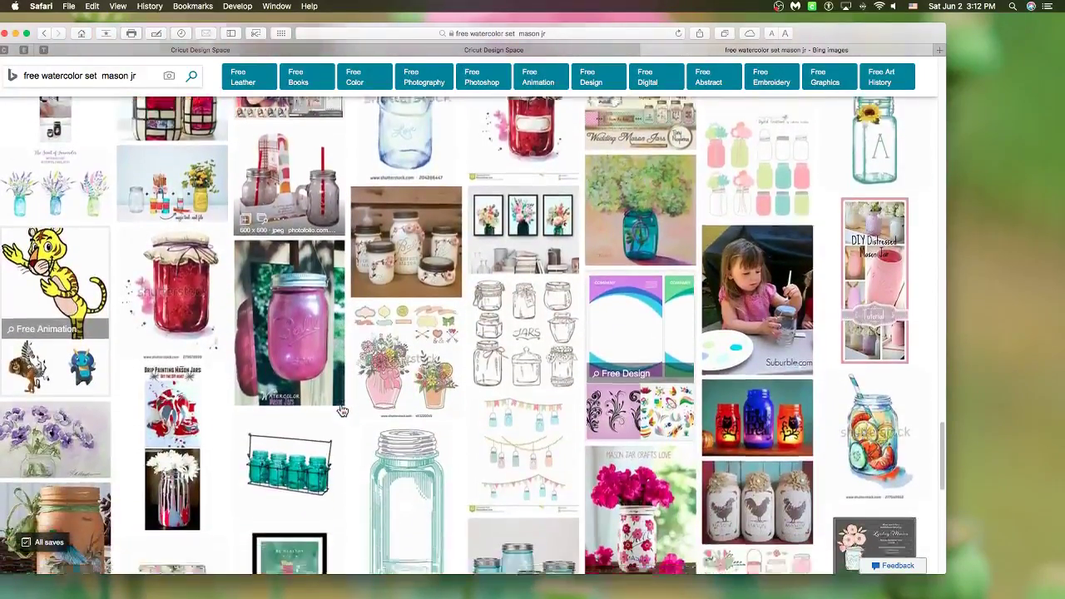
pyautogui.scroll(-10, 342, 411)
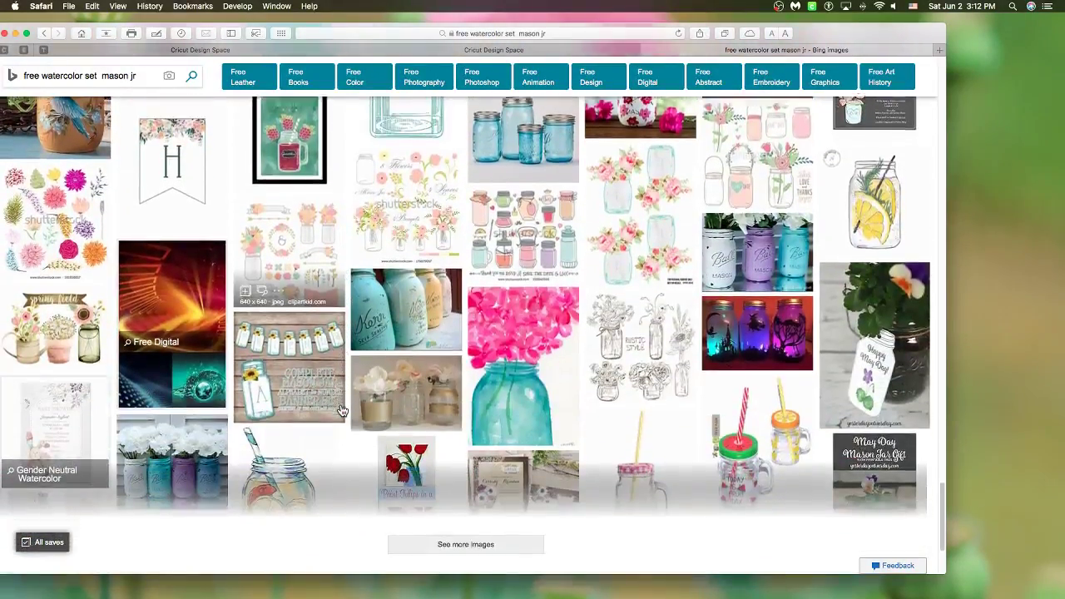
pyautogui.scroll(-4, 342, 411)
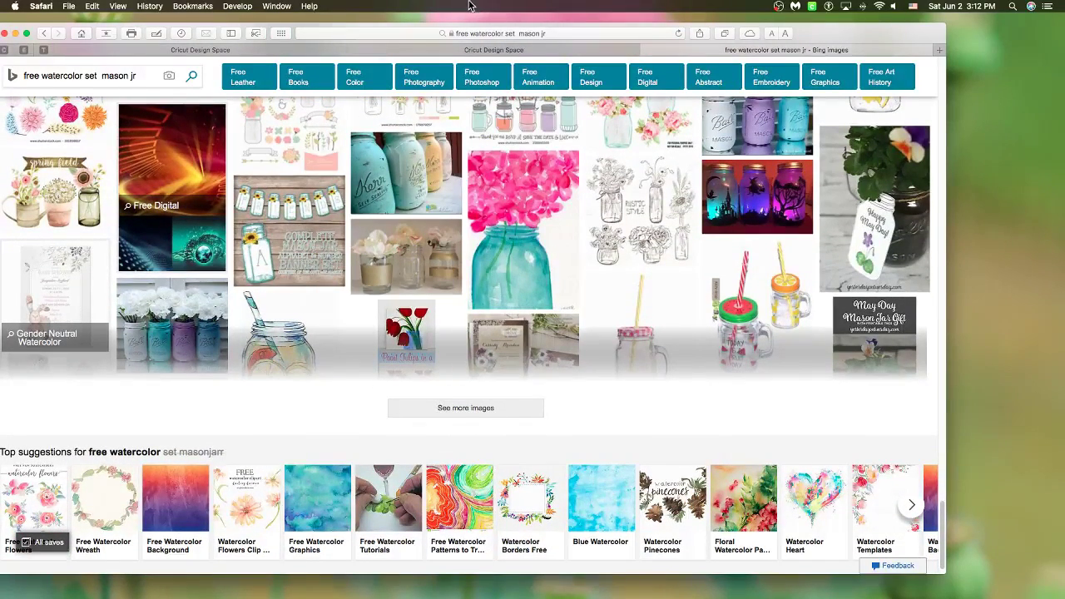
# - Search the web for "free watercolor set hungry jpeg"
pyautogui.click(462, 32)
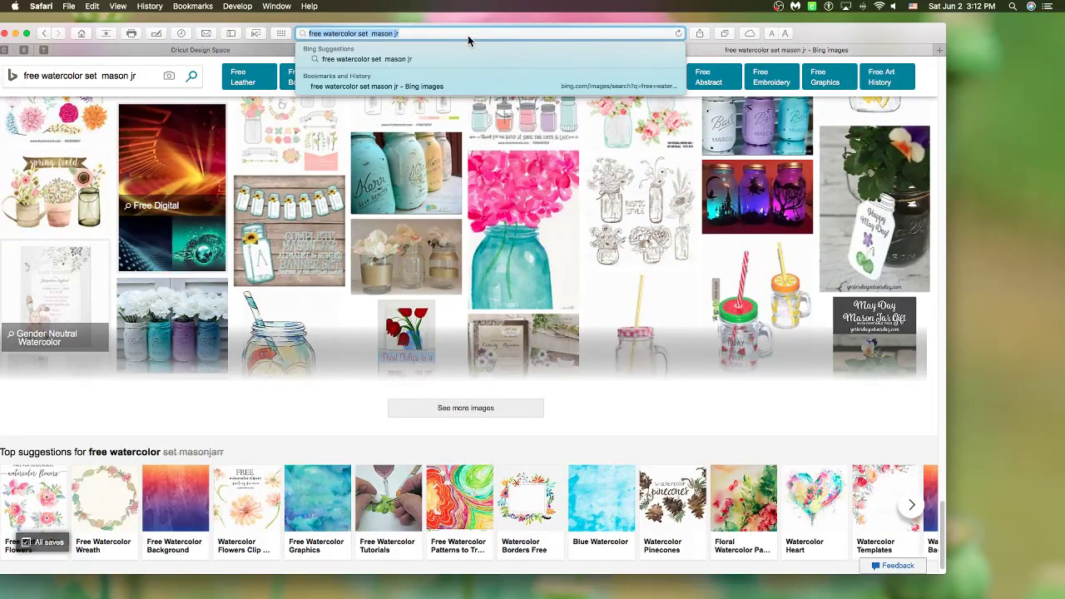
pyautogui.write('free wate')
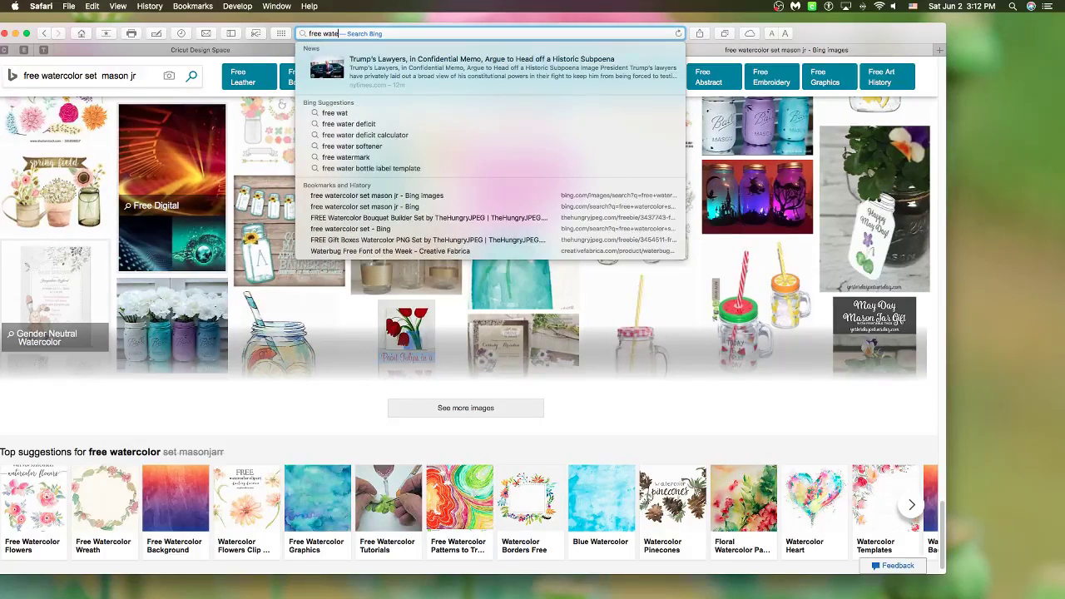
pyautogui.write('rcolor set ')
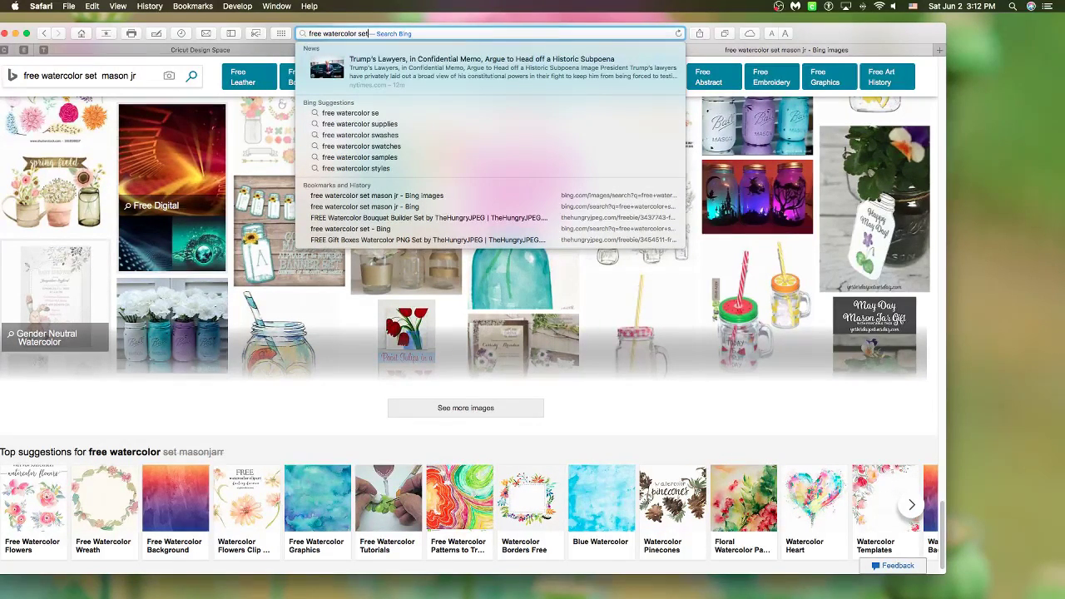
pyautogui.write('hun')
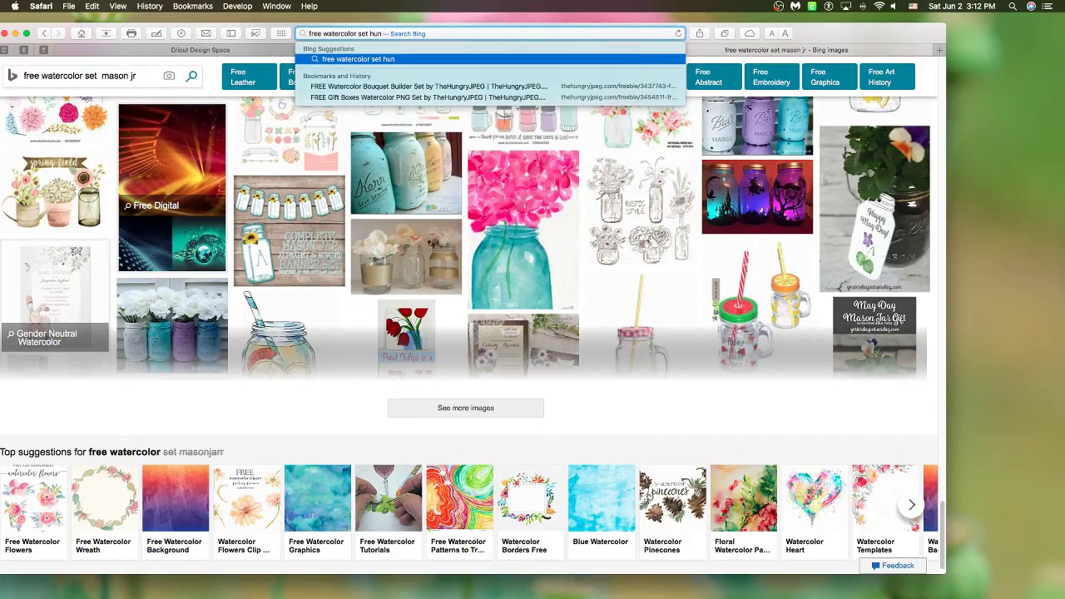
pyautogui.write('gry jpeg')
pyautogui.press('Return')
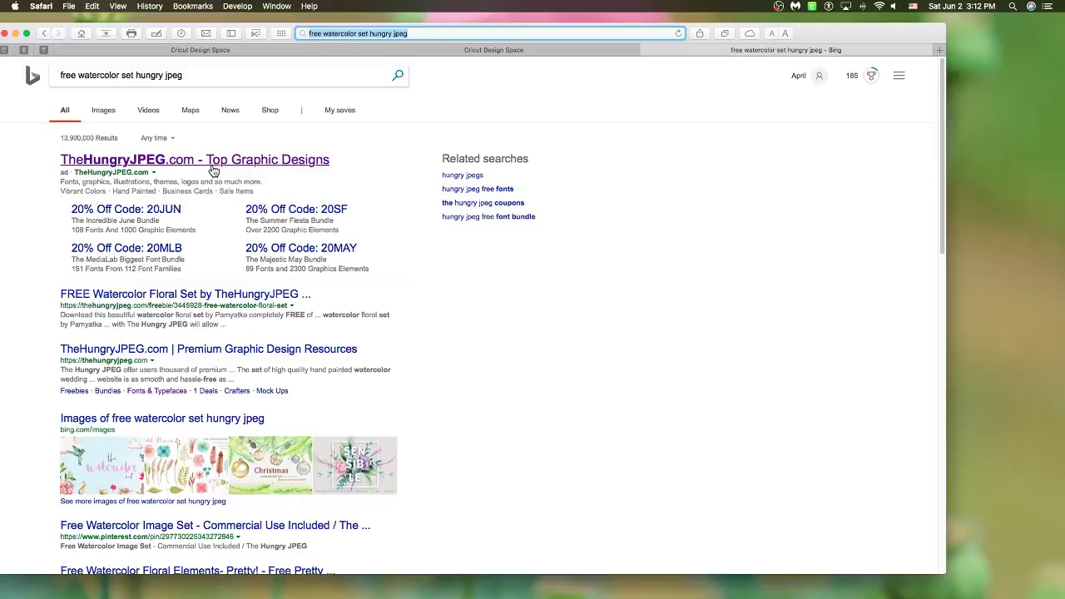
# - Refine the web search to "free watercolor Jar set hungry jpeg" and open its image results
pyautogui.click(363, 32)
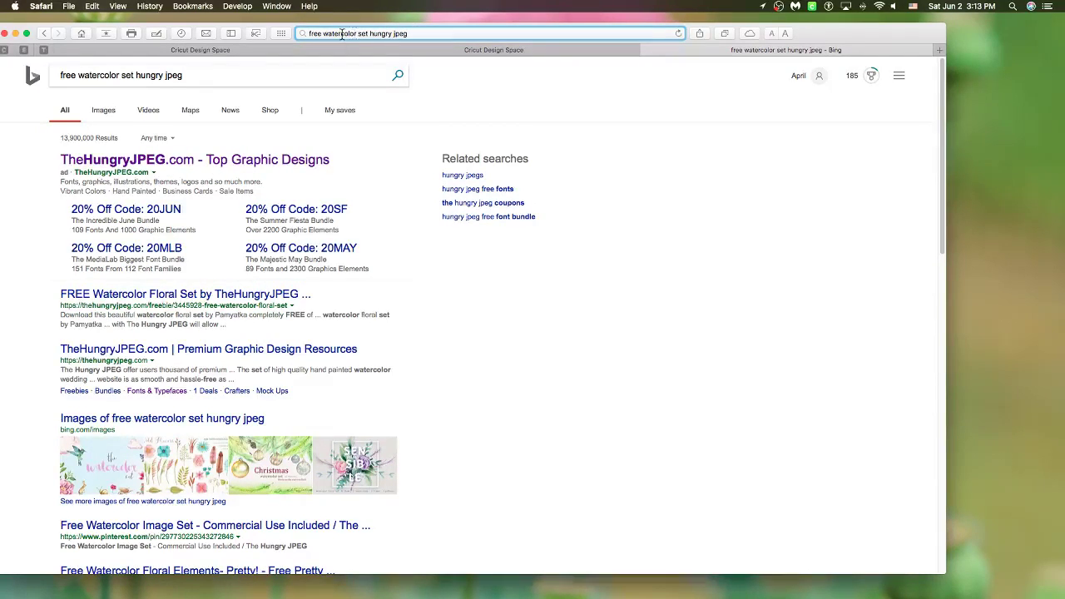
pyautogui.write('Jar')
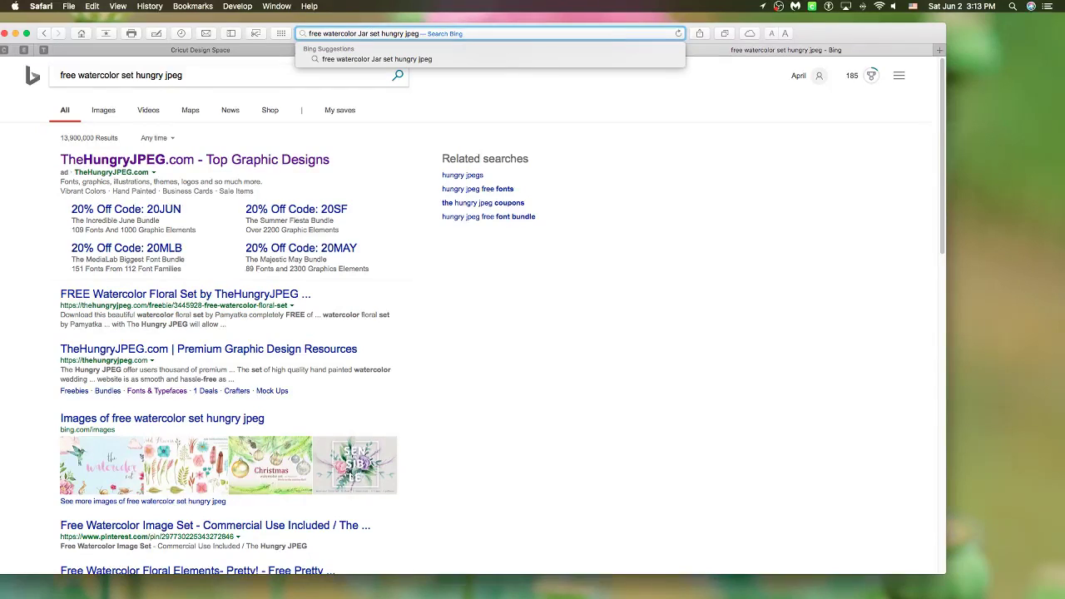
pyautogui.press('Return')
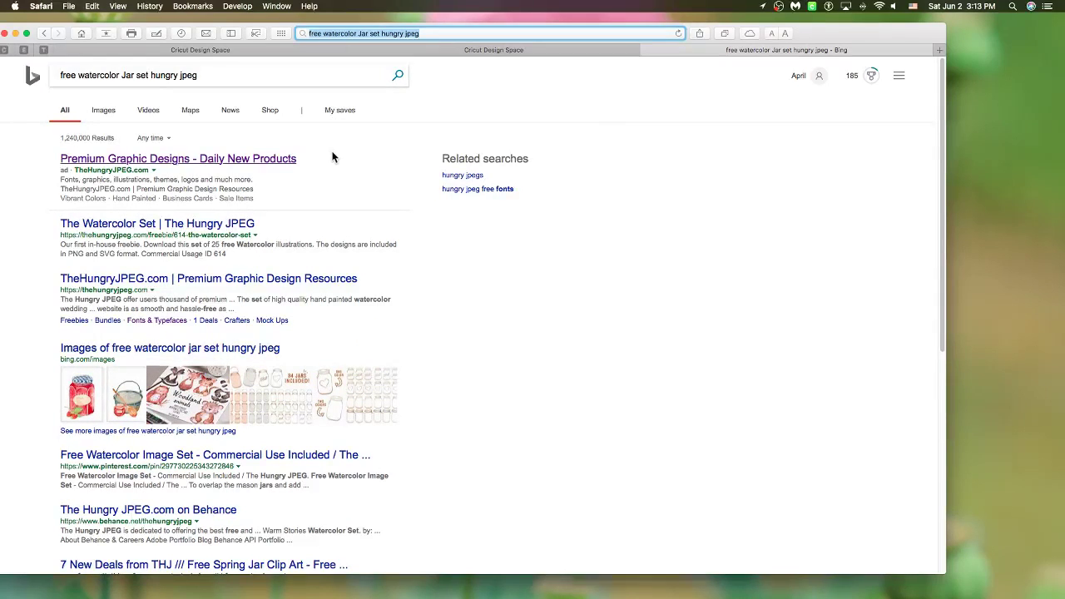
pyautogui.click(105, 114)
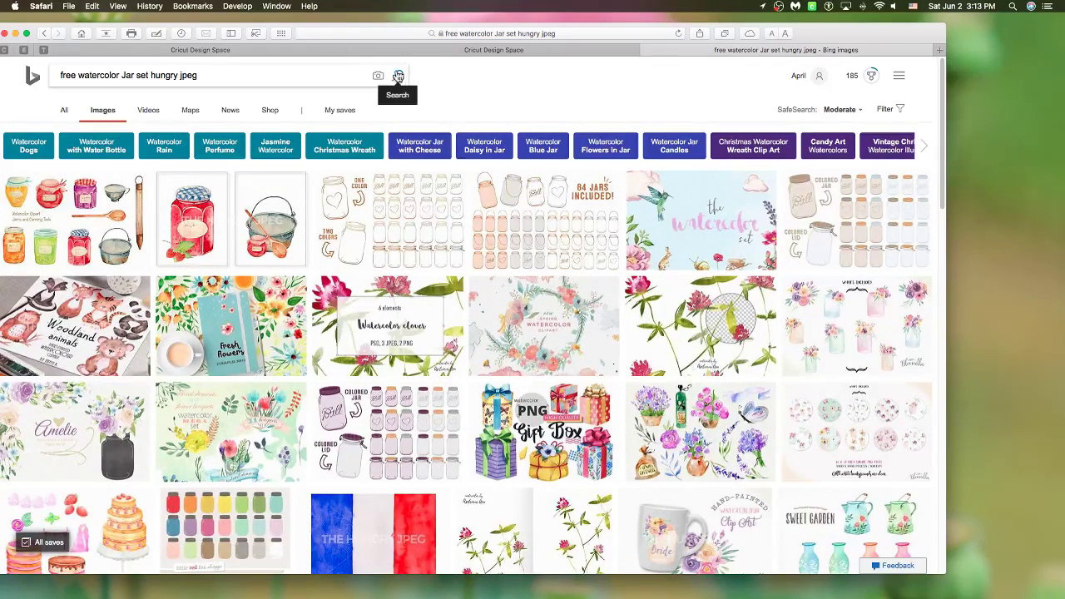
# - Shorten the image search to "free watercolor Jar" and look through the results for the teal mason jar
pyautogui.moveTo(205, 75); pyautogui.dragTo(138, 76)
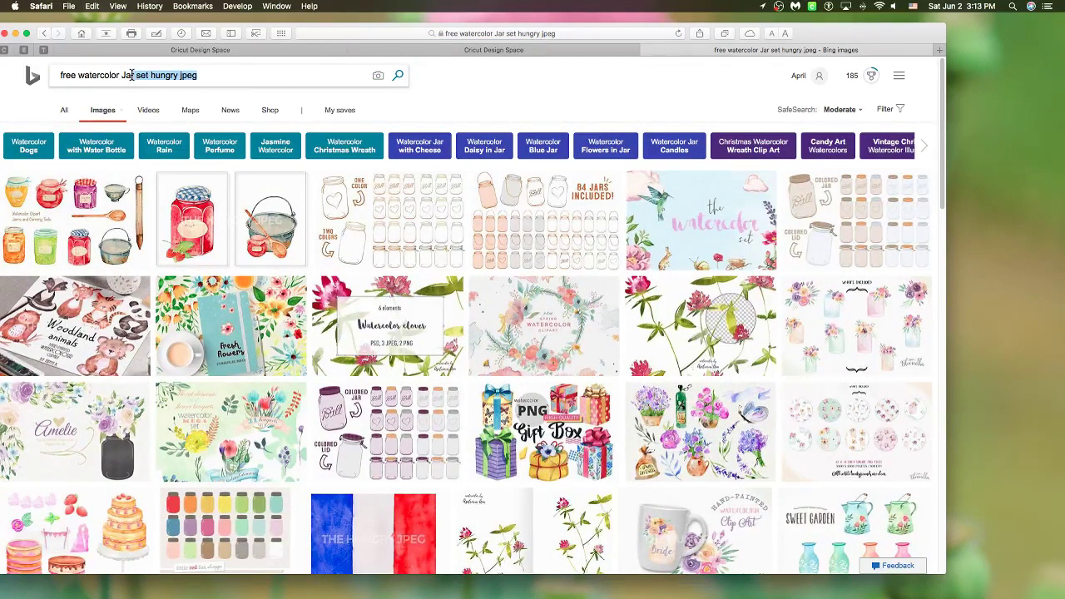
pyautogui.press('BackSpace')
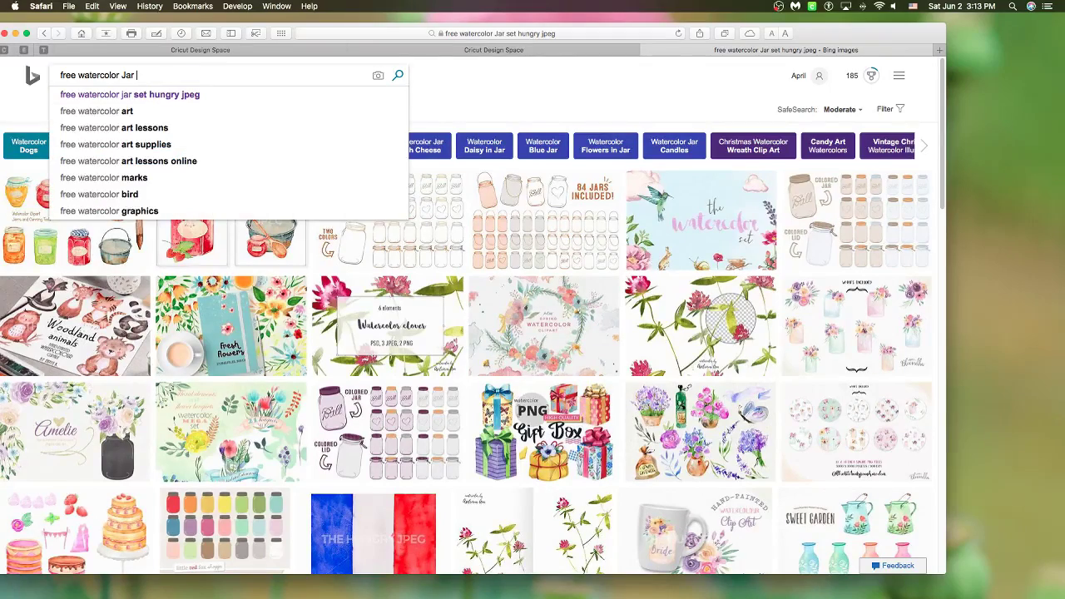
pyautogui.press('Return')
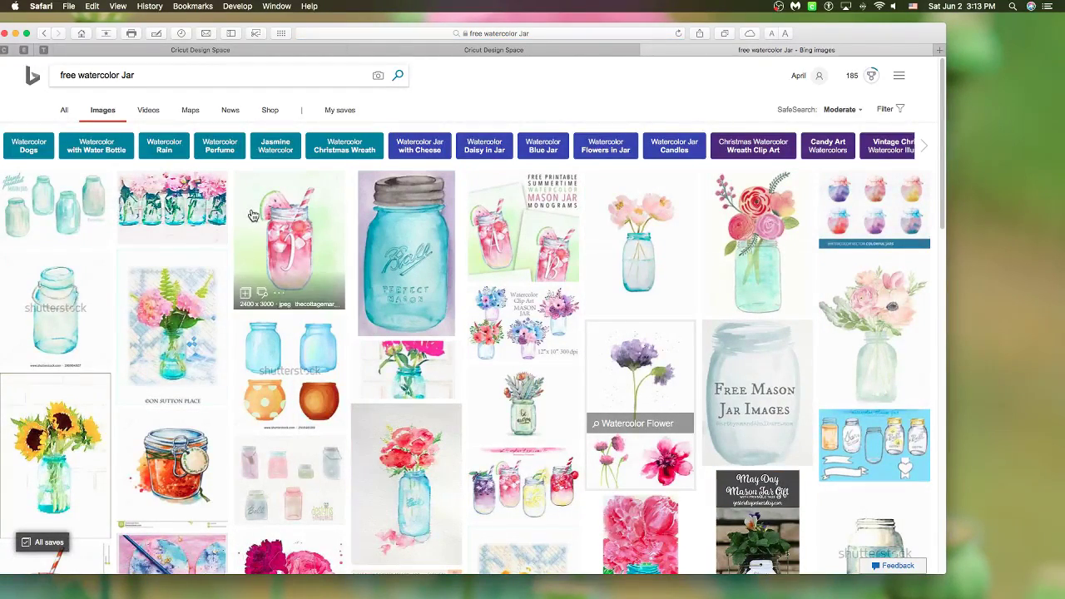
pyautogui.scroll(-2, 250, 215)
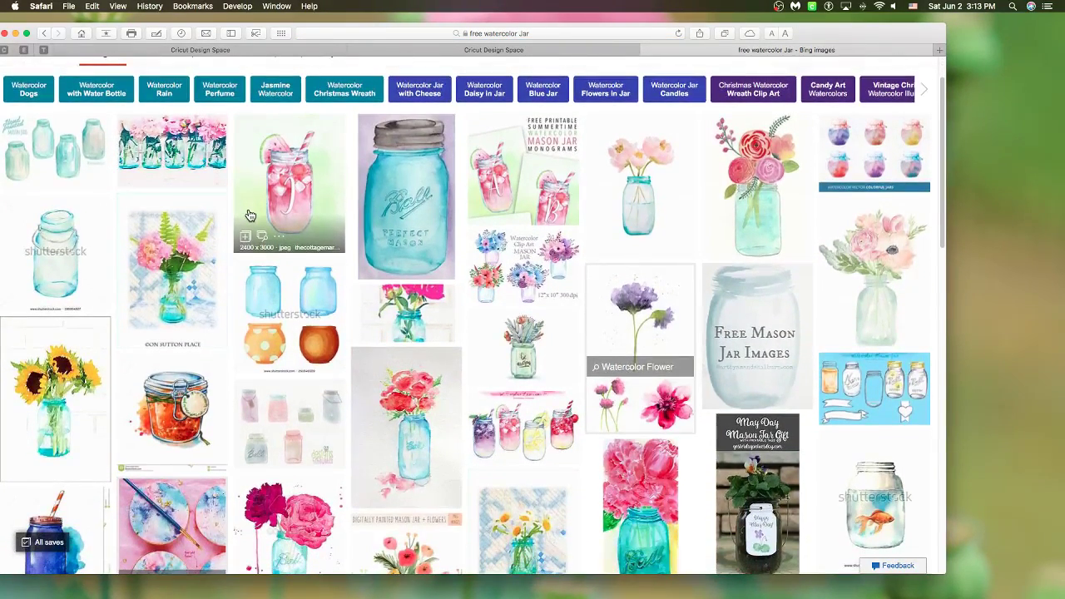
pyautogui.scroll(-3, 249, 216)
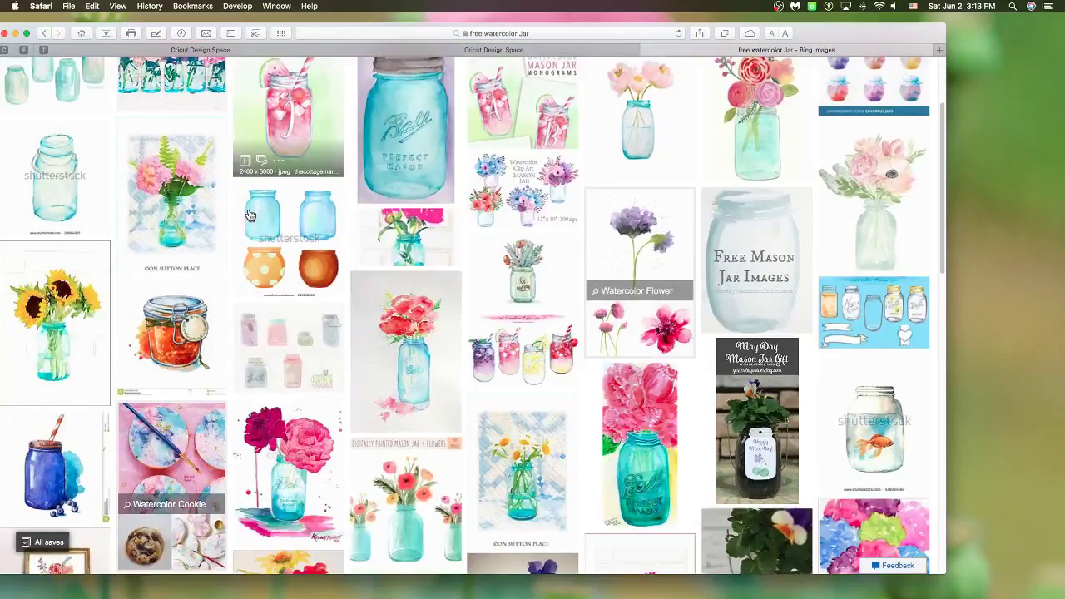
pyautogui.scroll(-3, 250, 216)
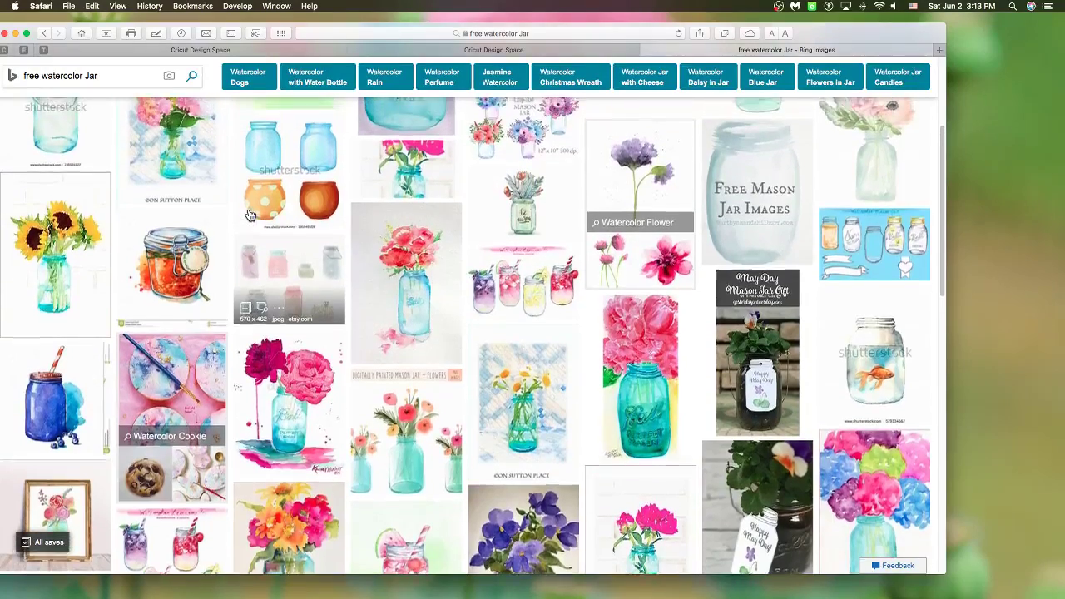
pyautogui.scroll(8, 249, 215)
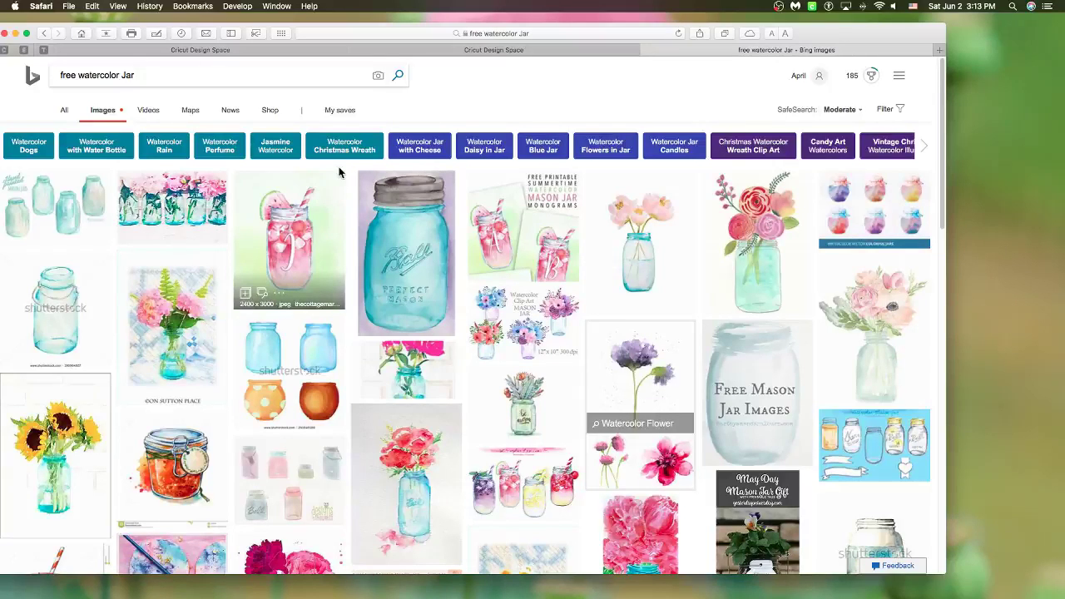
# - Search the web for "free watercolor bouquet builer"
pyautogui.click(506, 33)
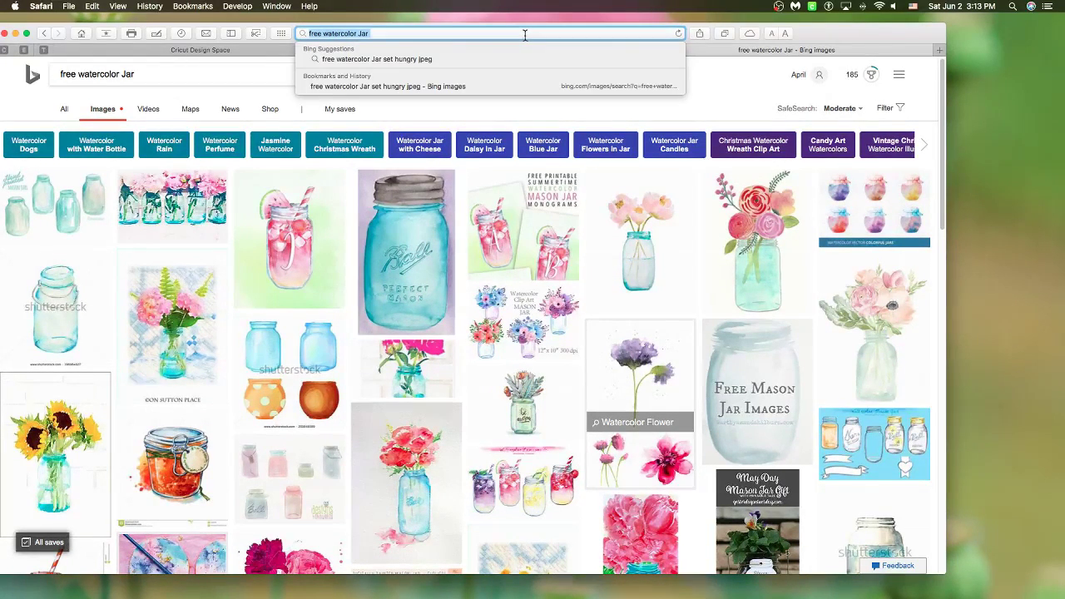
pyautogui.write('free')
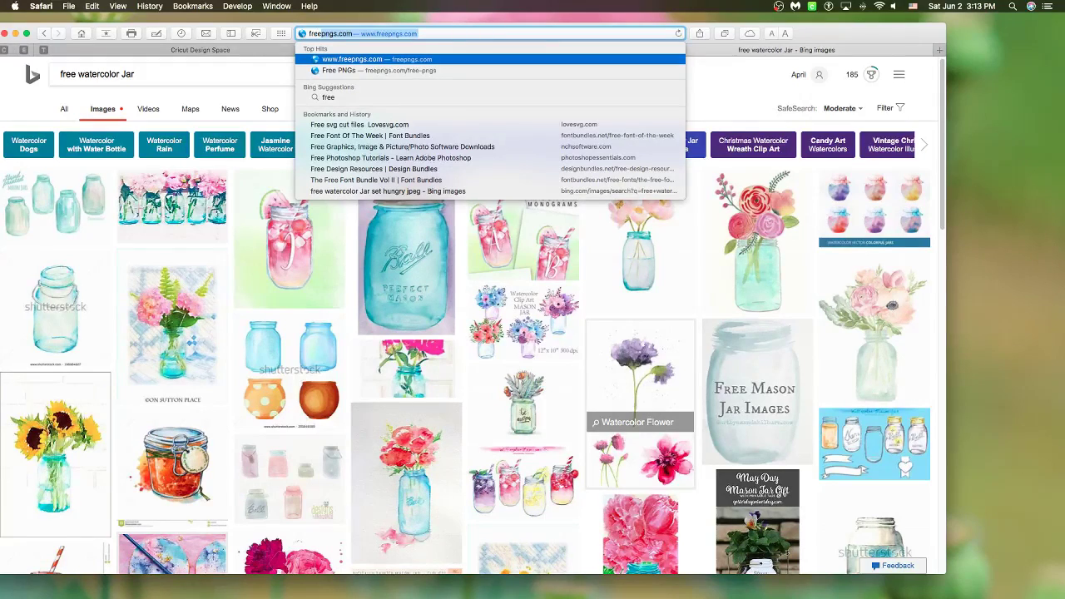
pyautogui.write(' waterco')
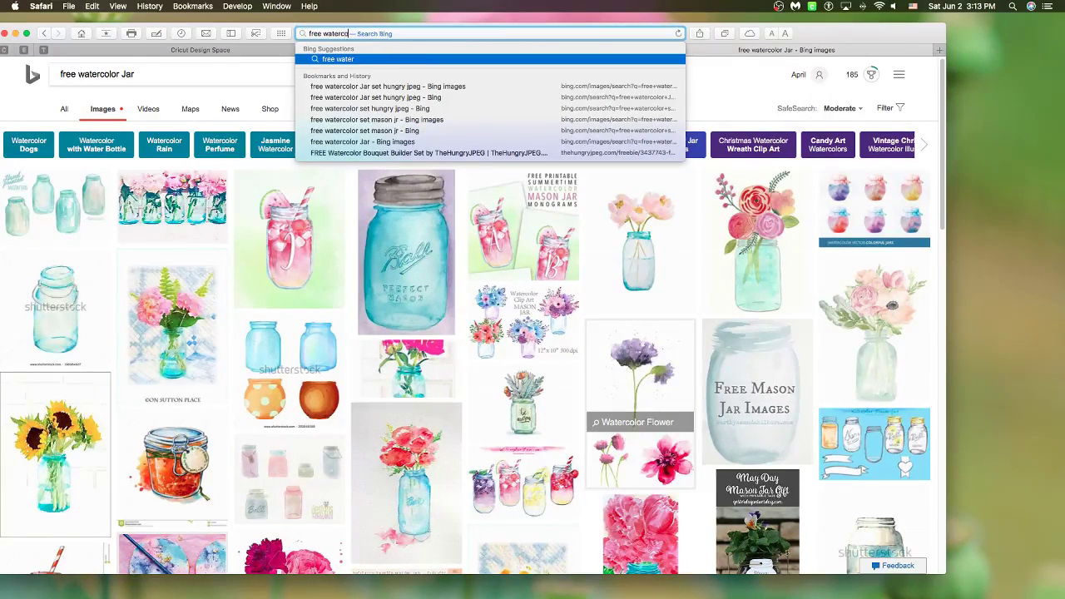
pyautogui.write('lor bou')
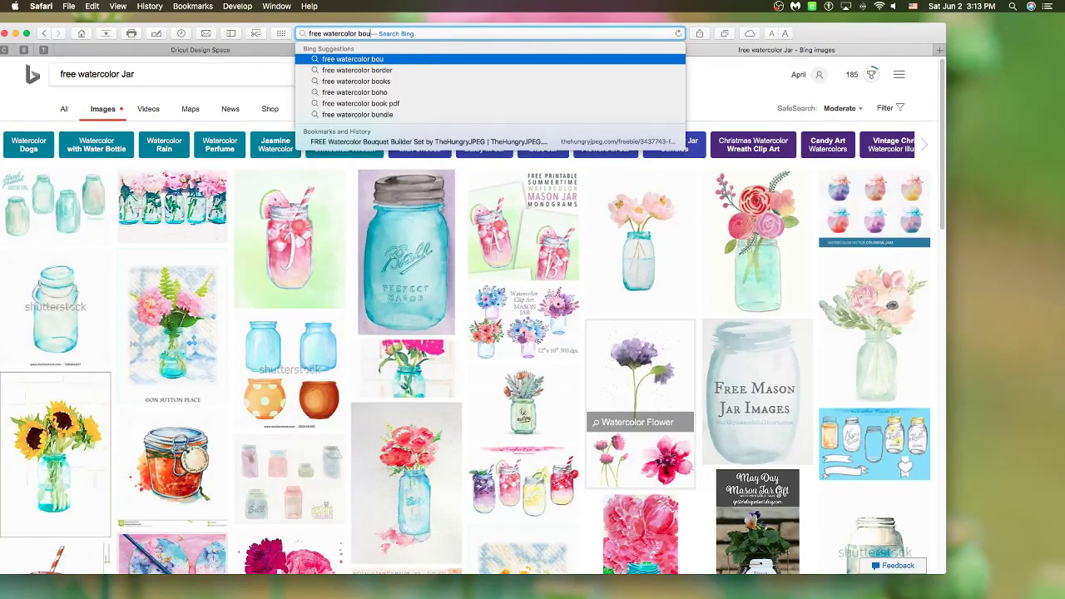
pyautogui.write('quet buil')
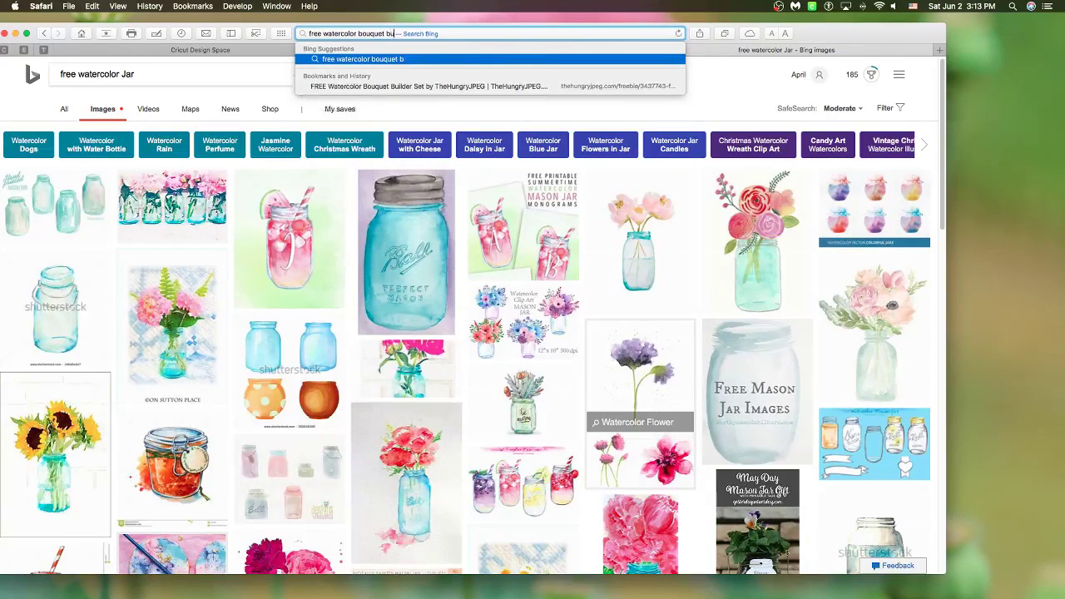
pyautogui.write('er')
pyautogui.press('Return')
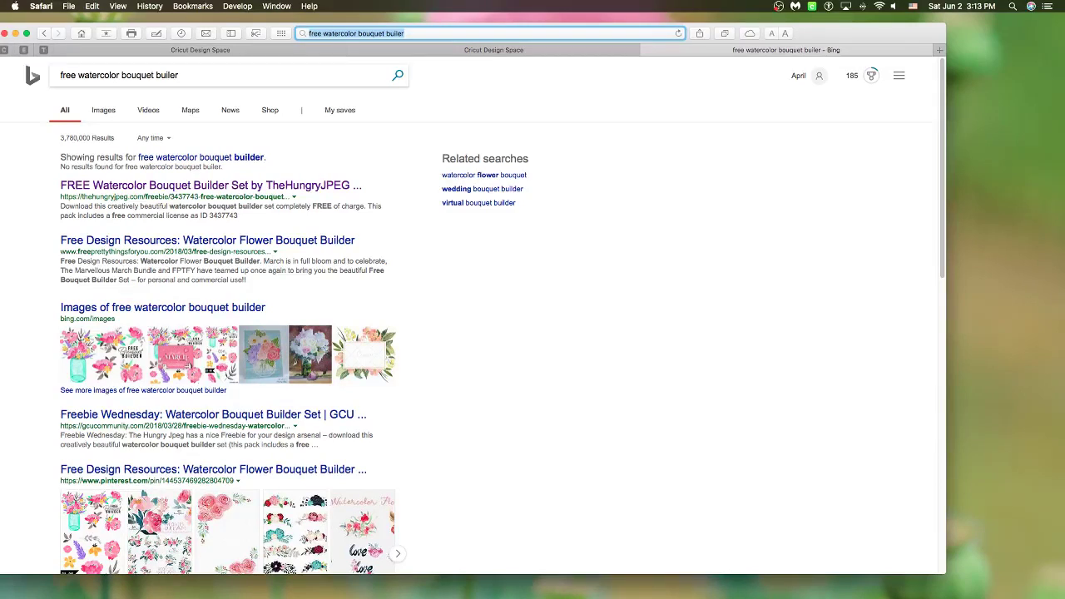
# - Open The Hungry JPEG's FREE Watercolor Bouquet Builder Set result and highlight the affiliate link on its page
pyautogui.click(270, 188)
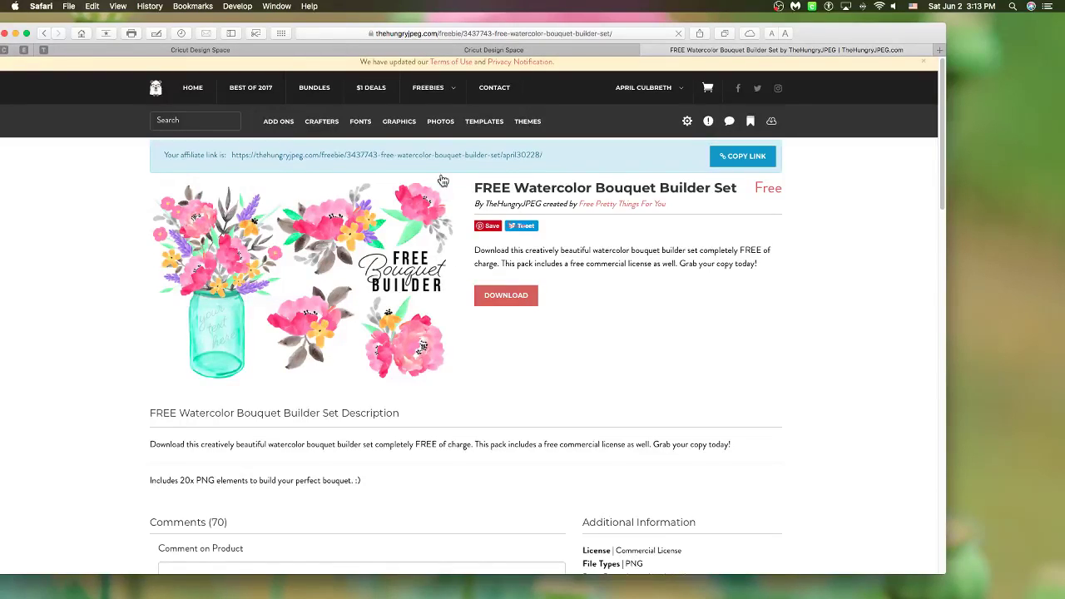
pyautogui.moveTo(567, 163); pyautogui.dragTo(232, 155)
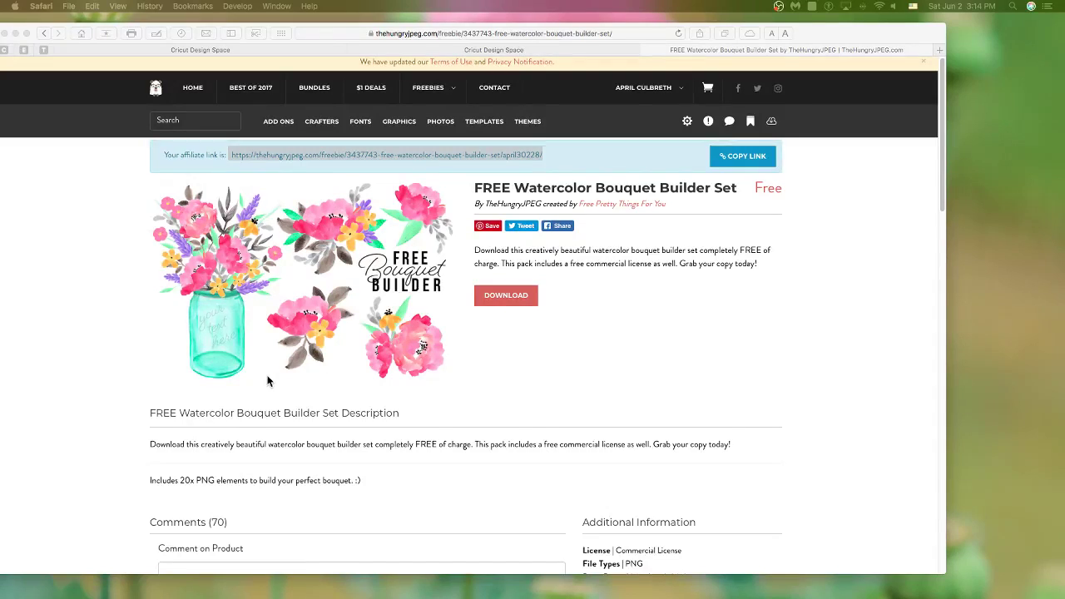
pyautogui.click(200, 337)
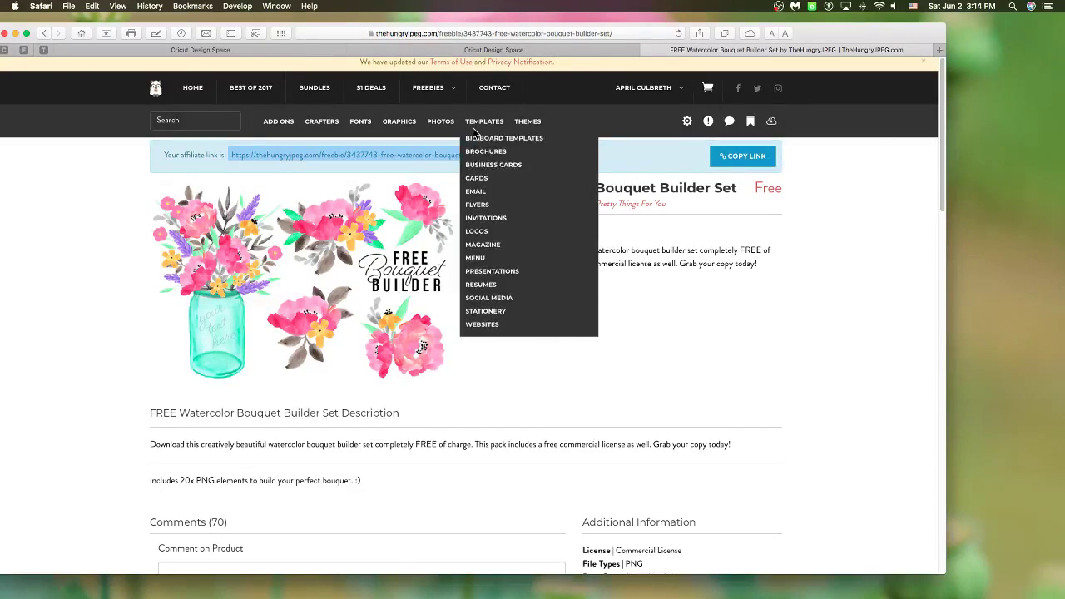
# - Return to the Be Amazing canvas in Cricut Design Space and delete the flattened floral jar design
pyautogui.click(402, 52)
pyautogui.click(299, 50)
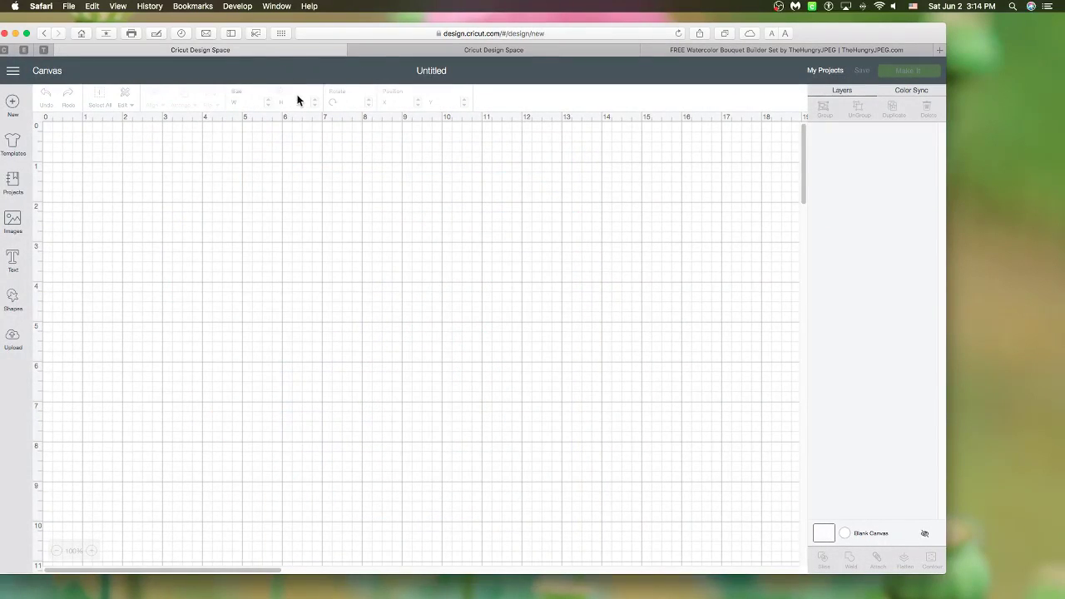
pyautogui.click(463, 50)
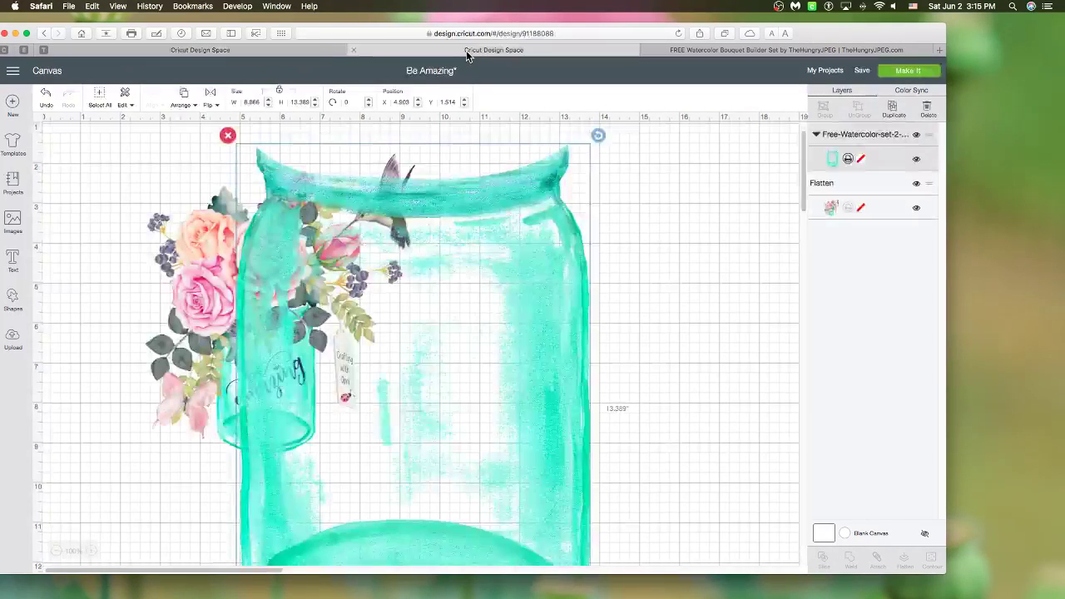
pyautogui.click(222, 258)
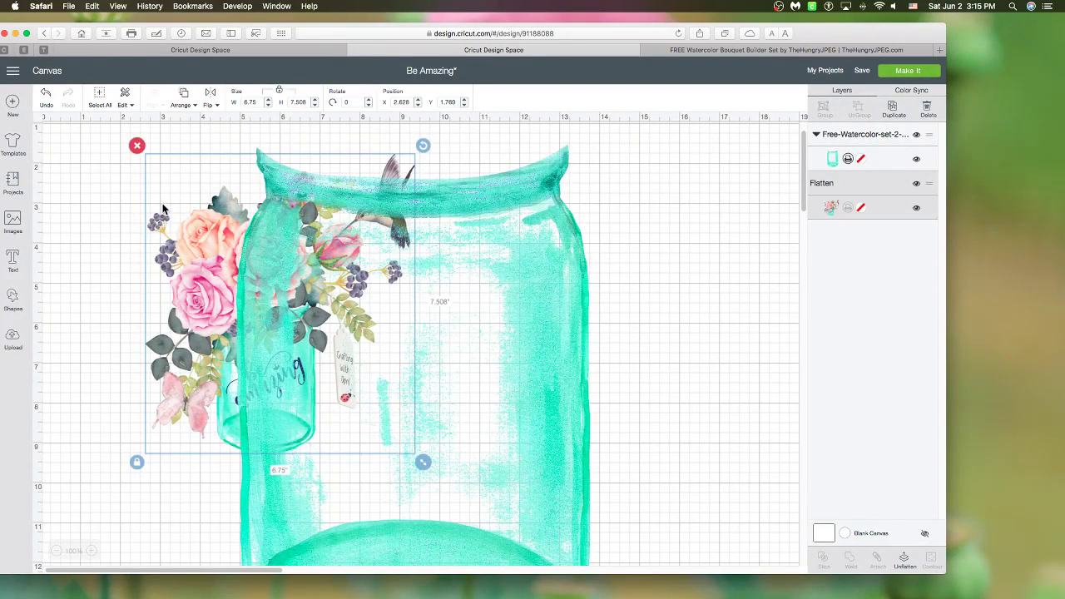
pyautogui.click(136, 146)
# - Shrink the teal mason jar to about 1.97 by 2.97 inches and move it to about X 5.1, Y 9.0
pyautogui.click(499, 391)
pyautogui.scroll(-5, 500, 392)
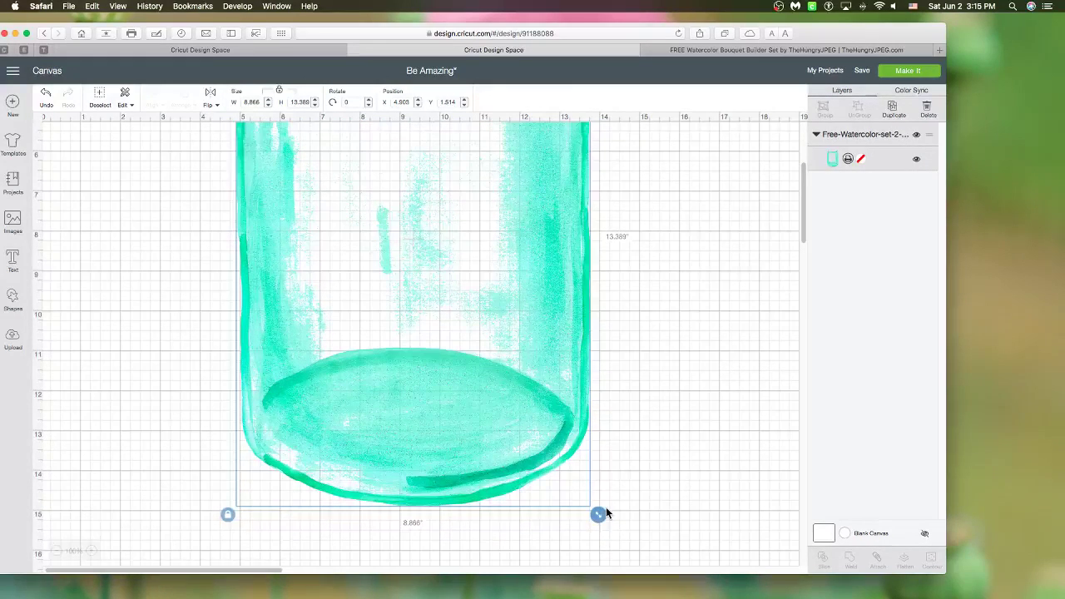
pyautogui.moveTo(599, 514); pyautogui.dragTo(417, 402)
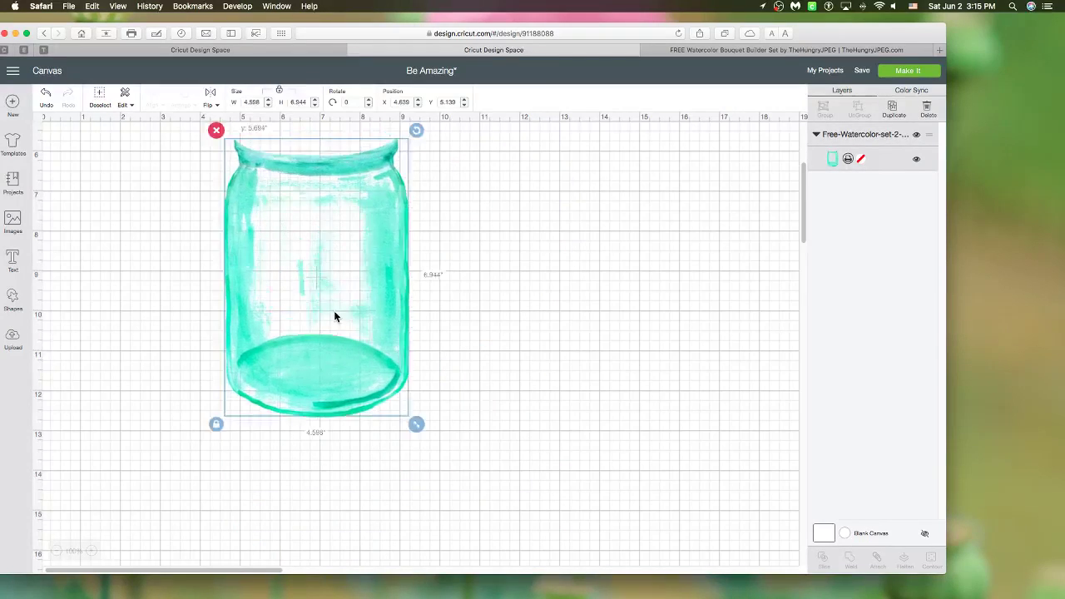
pyautogui.moveTo(334, 316); pyautogui.dragTo(330, 356)
pyautogui.moveTo(407, 471); pyautogui.dragTo(302, 308)
pyautogui.moveTo(253, 259); pyautogui.dragTo(282, 331)
pyautogui.click(374, 409)
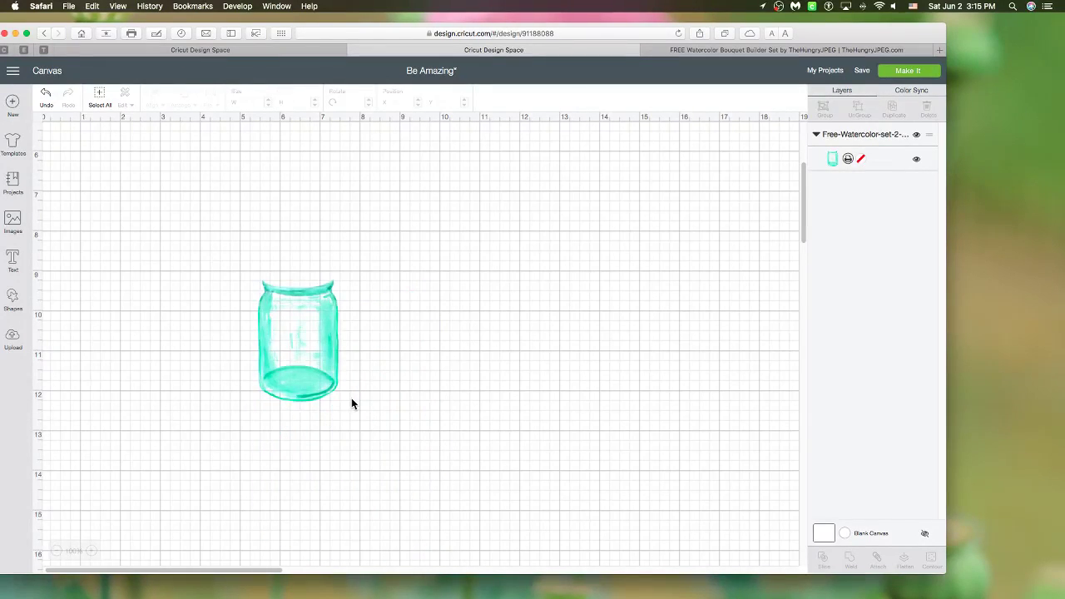
pyautogui.scroll(2, 350, 401)
pyautogui.moveTo(321, 387); pyautogui.dragTo(317, 368)
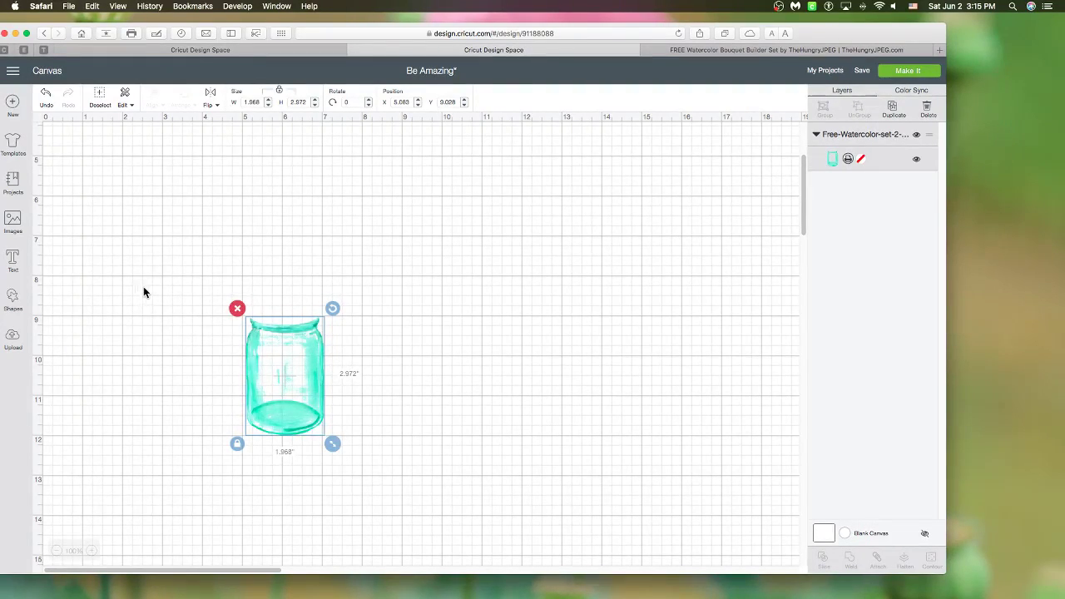
# - Switch back to The Hungry JPEG page and search the web from there for "watercolor roses"
pyautogui.click(712, 50)
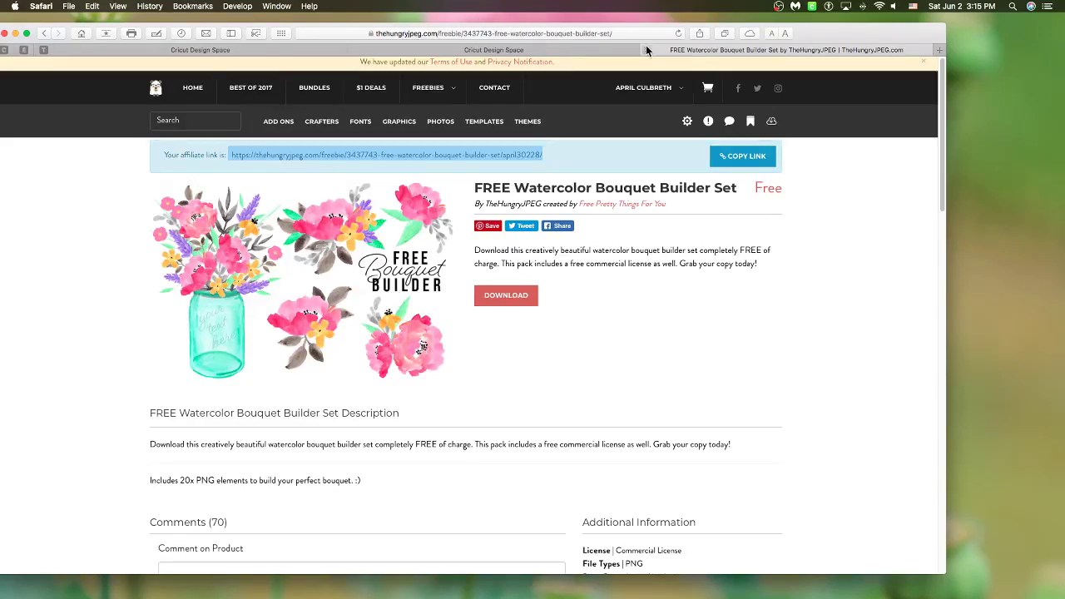
pyautogui.click(557, 34)
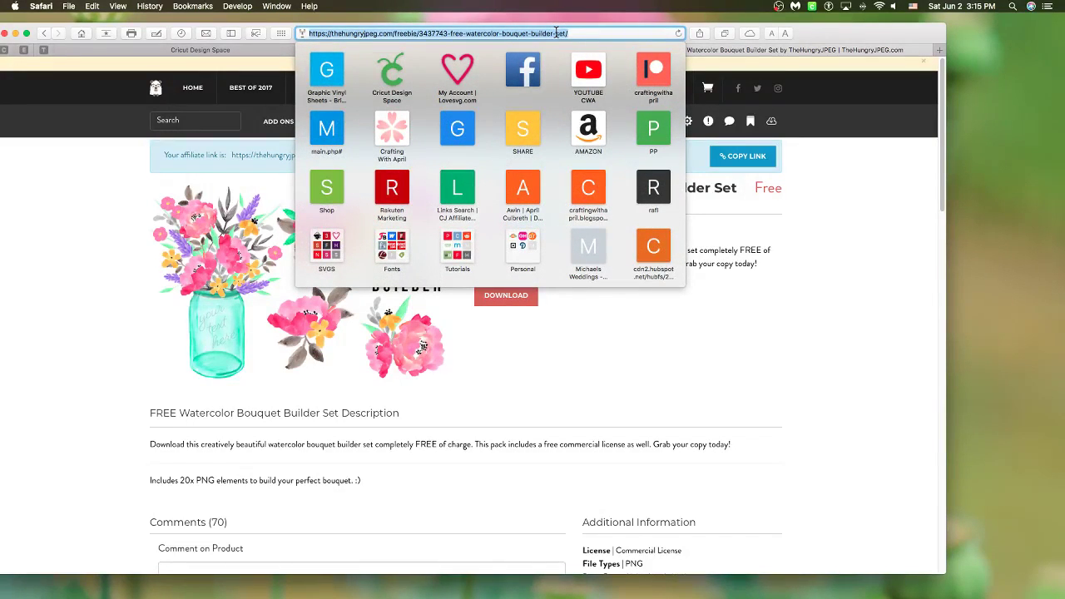
pyautogui.write('watercolor roses')
pyautogui.press('Return')
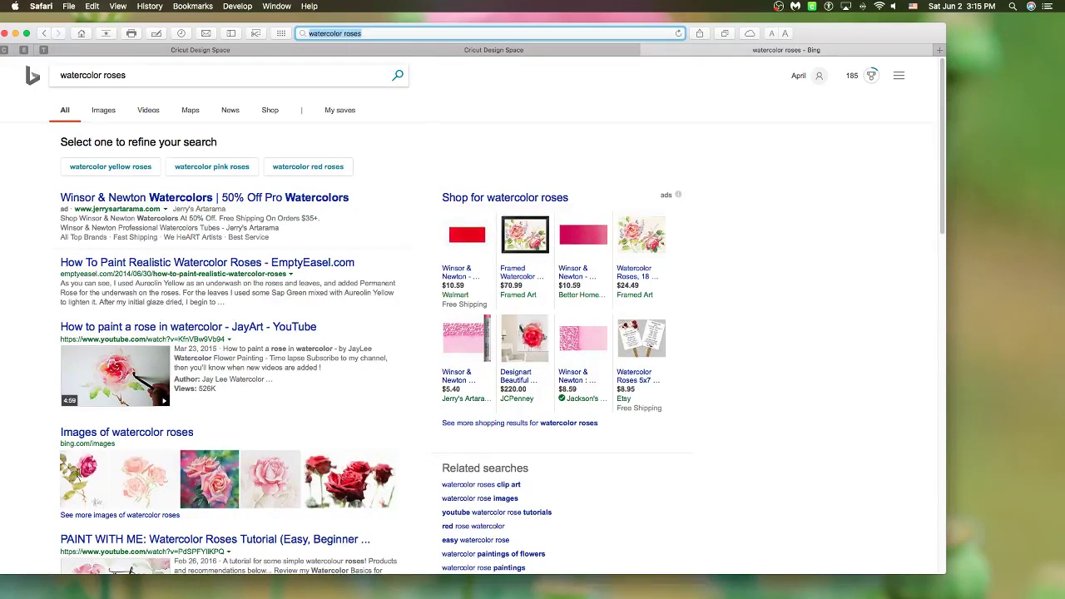
# - Show the image results for "watercolor roses" and look through them for roses suitable for the jar design
pyautogui.click(99, 110)
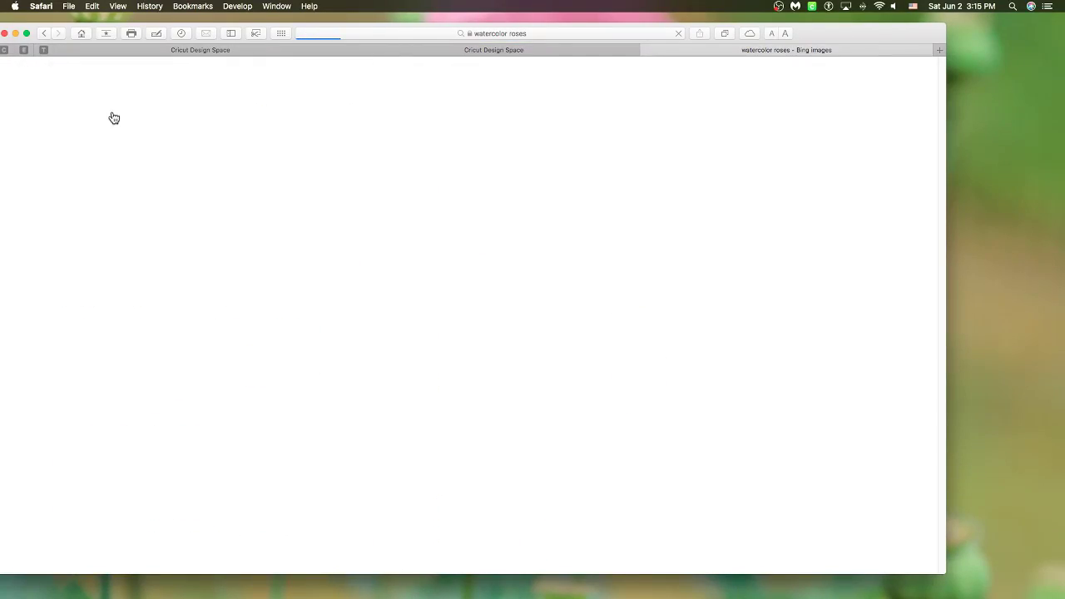
pyautogui.scroll(-3, 353, 336)
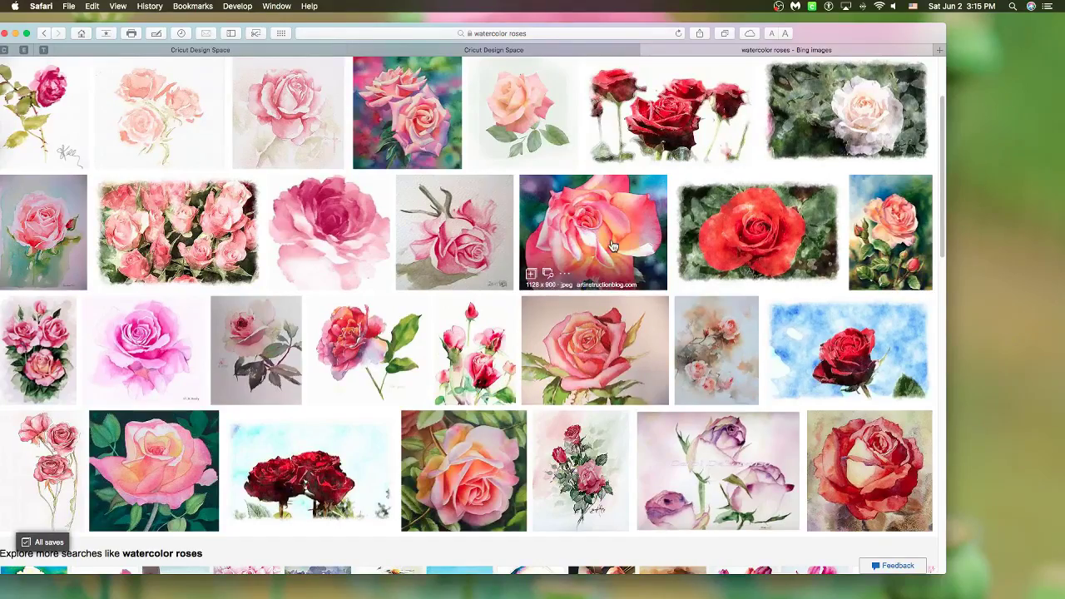
pyautogui.scroll(-5, 483, 491)
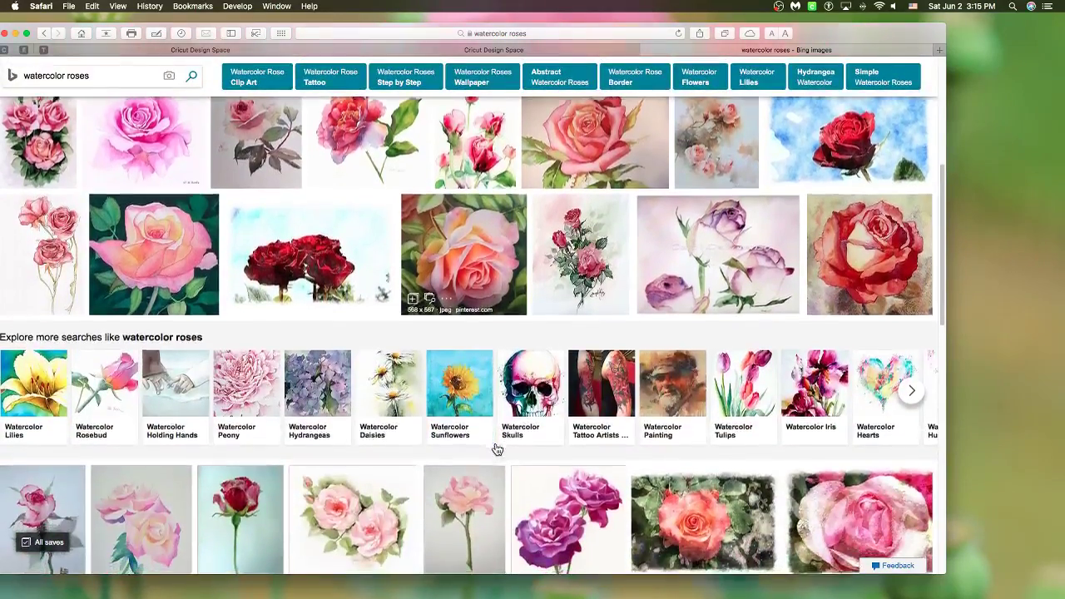
pyautogui.scroll(-8, 495, 449)
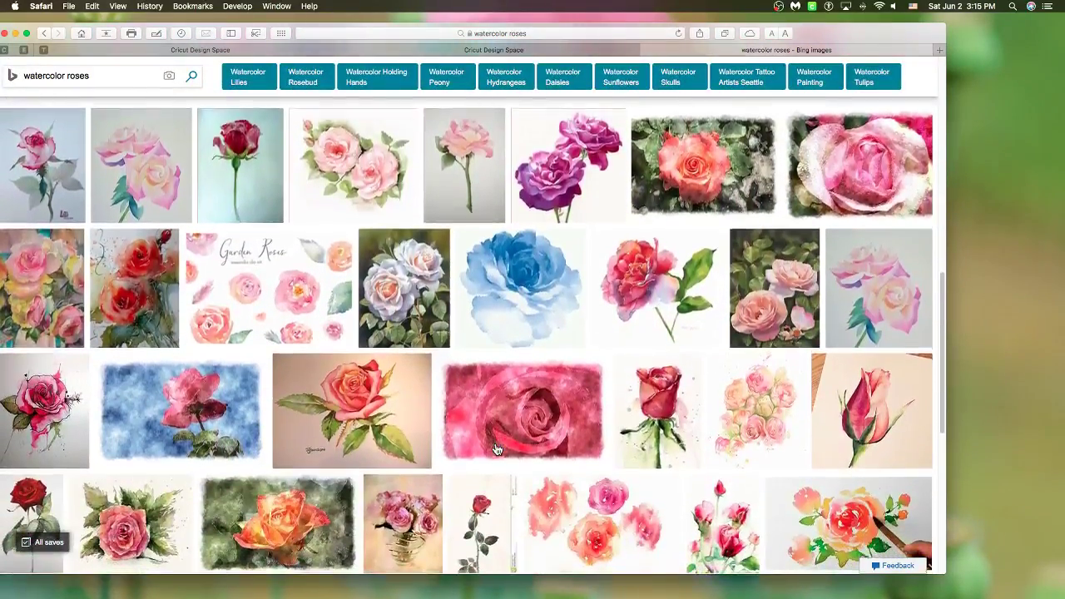
pyautogui.scroll(-8, 495, 449)
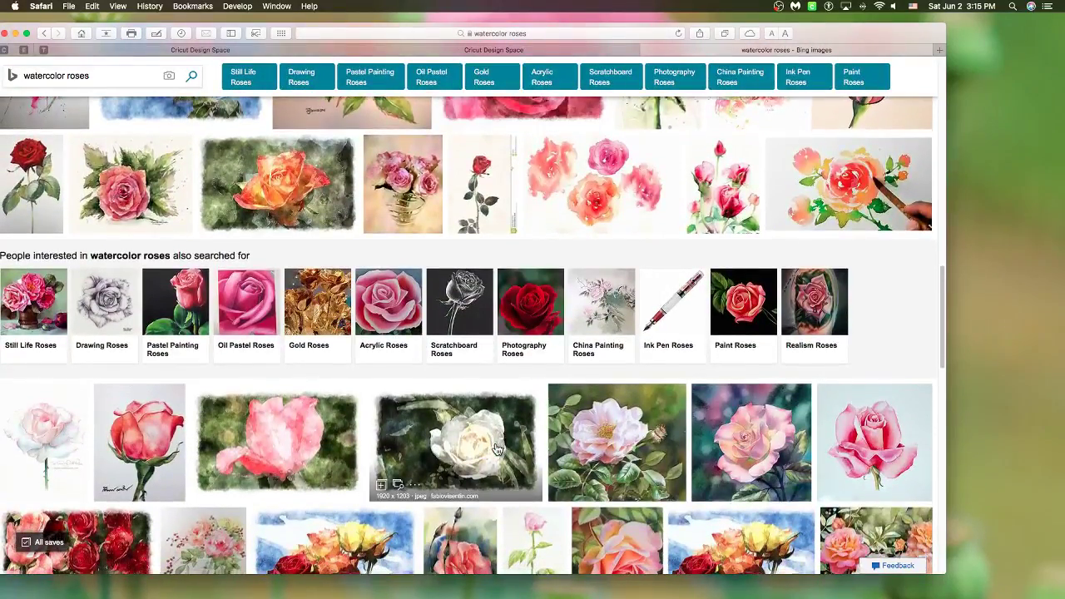
pyautogui.scroll(-7, 495, 449)
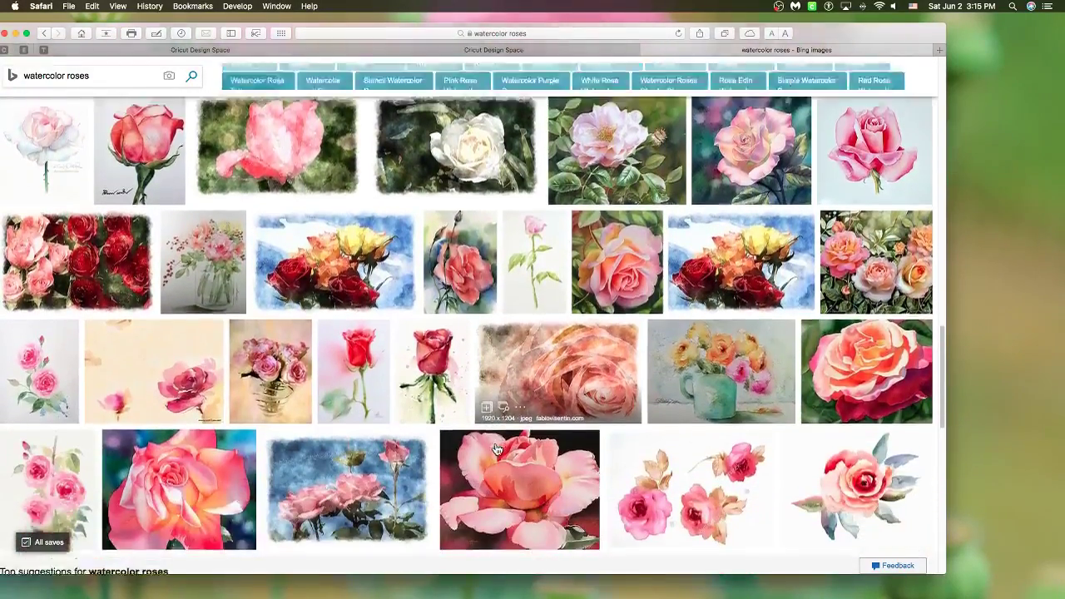
pyautogui.scroll(-6, 495, 449)
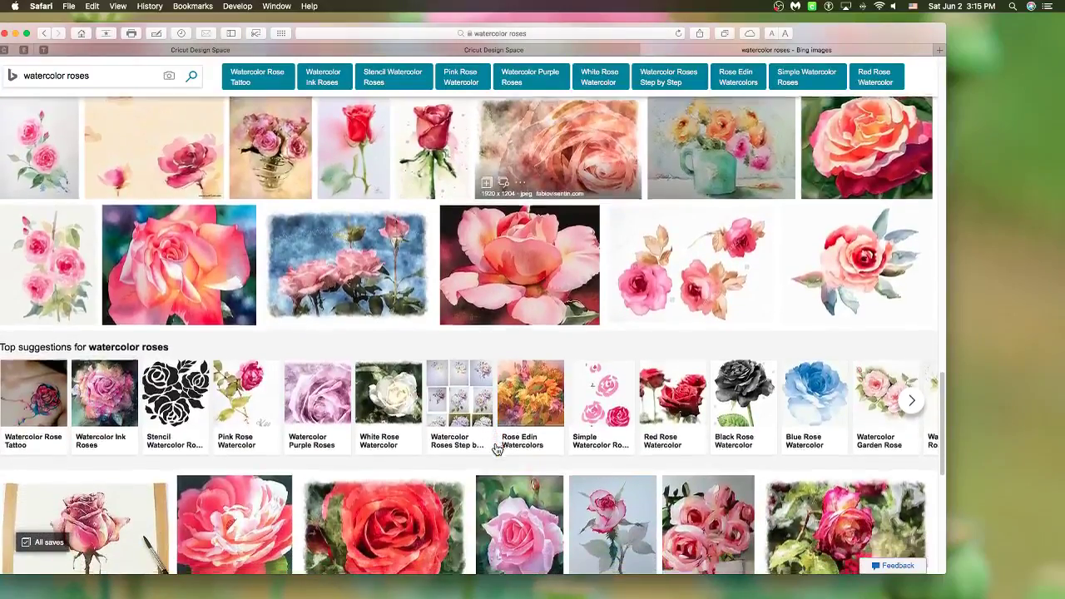
pyautogui.scroll(-1, 497, 449)
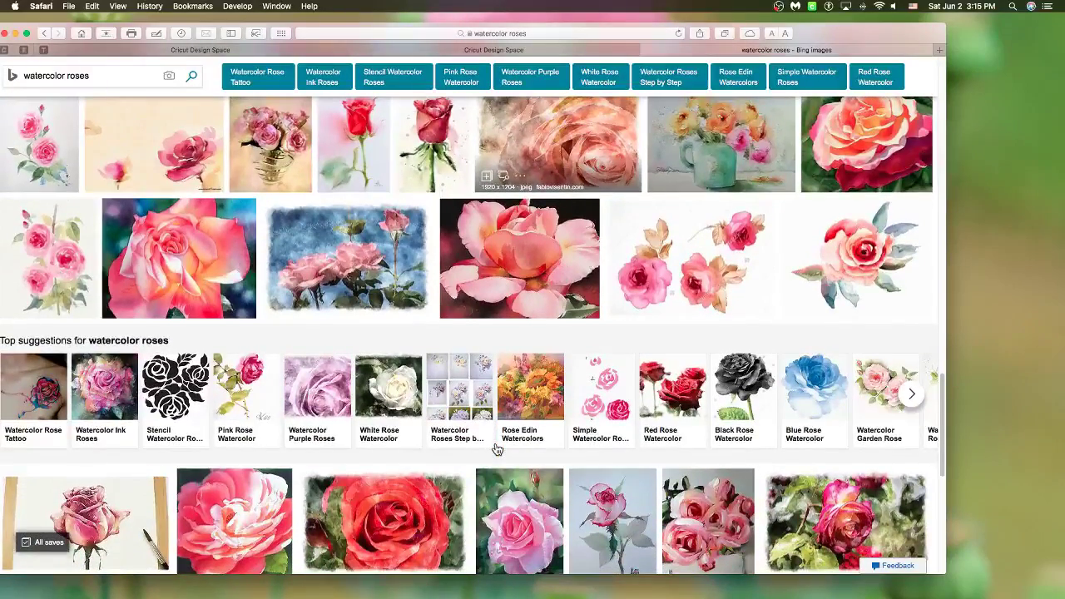
pyautogui.scroll(-5, 496, 449)
pyautogui.scroll(-1, 538, 449)
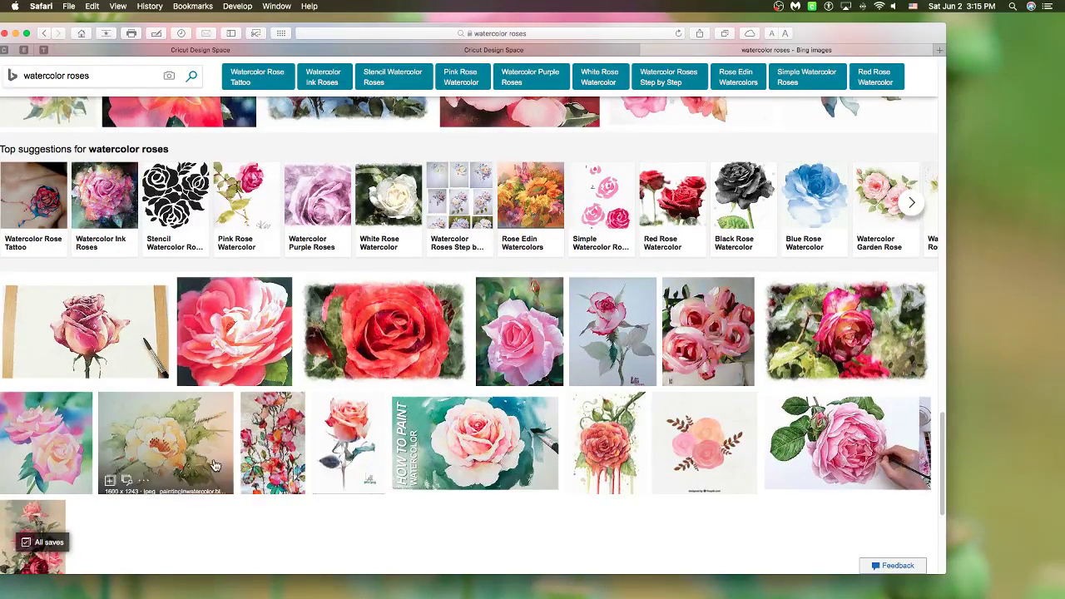
pyautogui.scroll(-4, 180, 449)
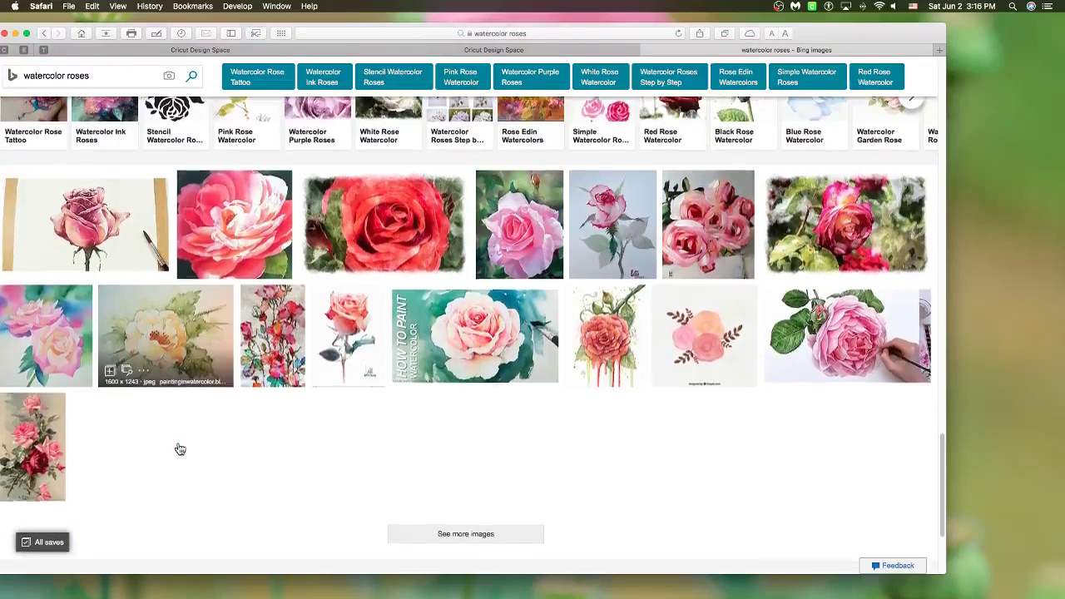
# - Preview the pink and dark red rose spray and the dripping rose painting, and return to the image results
pyautogui.click(55, 422)
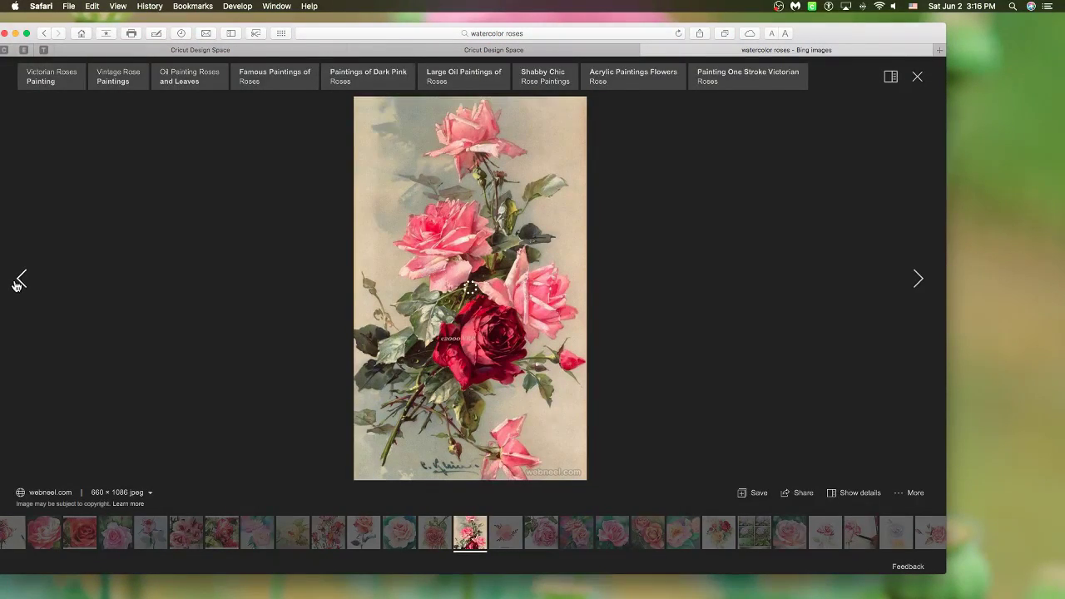
pyautogui.click(15, 284)
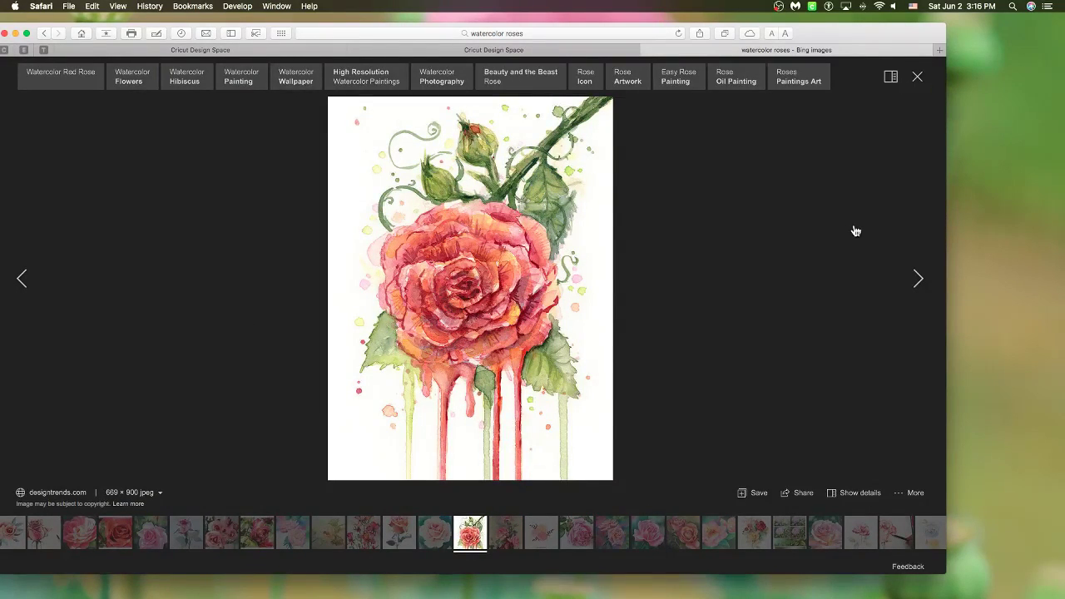
pyautogui.click(917, 77)
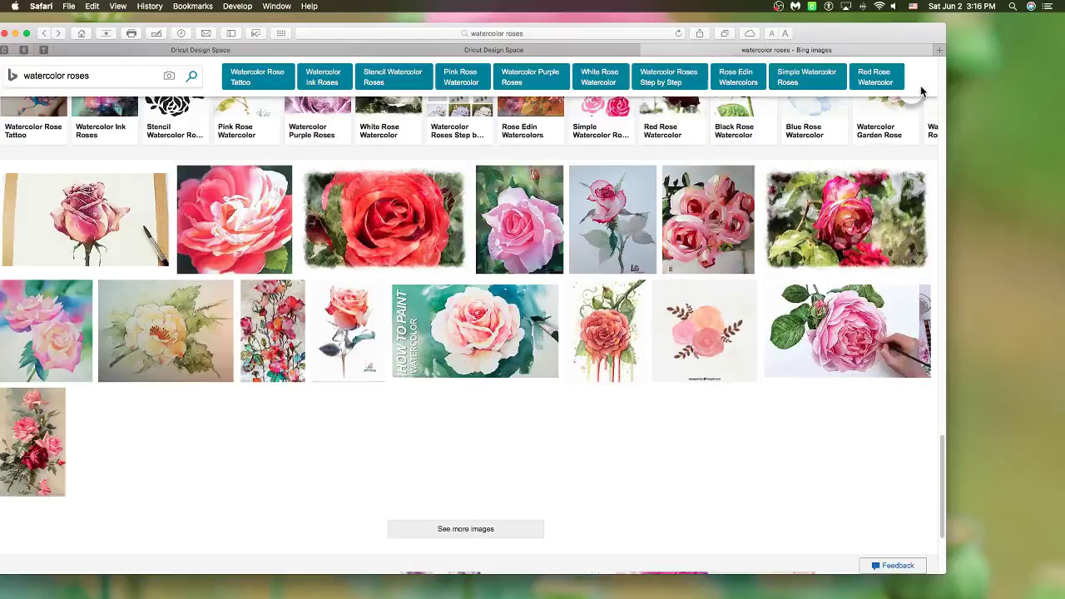
# - Open the single pink-edged rose from imgkid.com and download the image
pyautogui.click(617, 227)
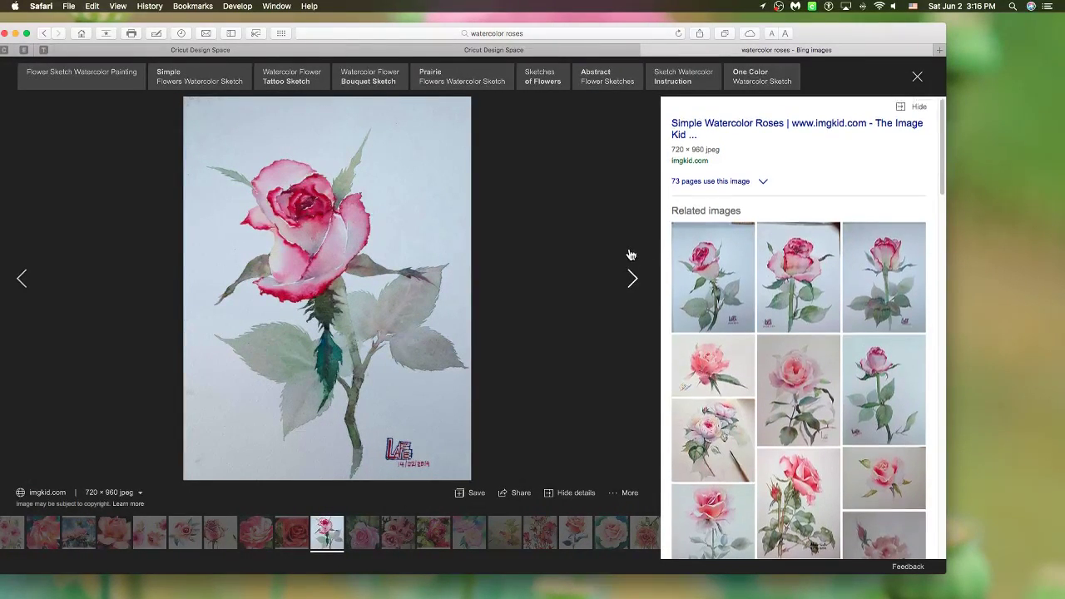
pyautogui.scroll(-5, 761, 269)
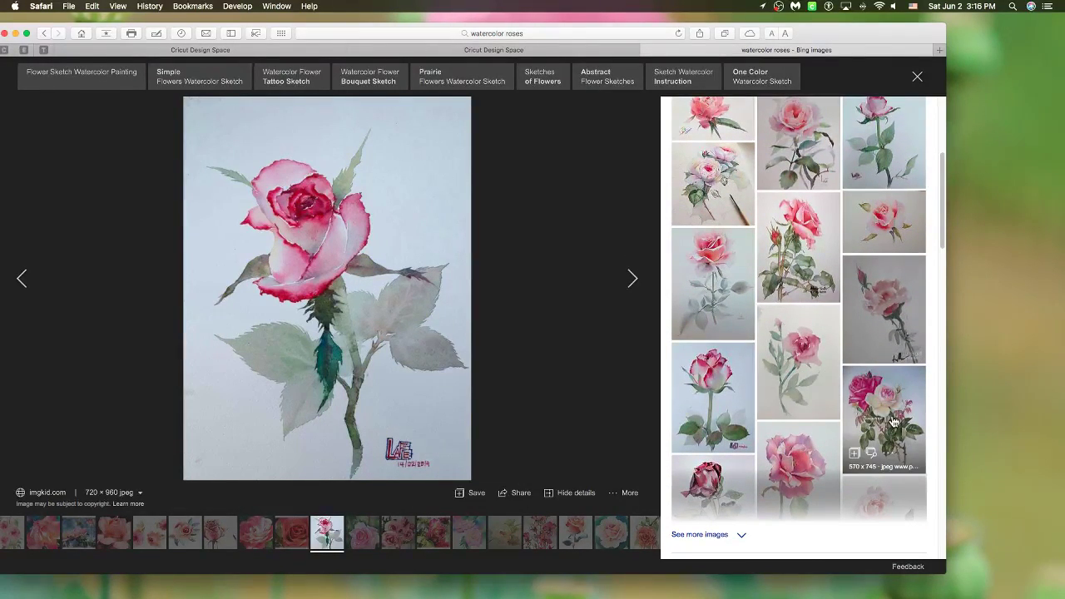
pyautogui.rightClick(387, 265)
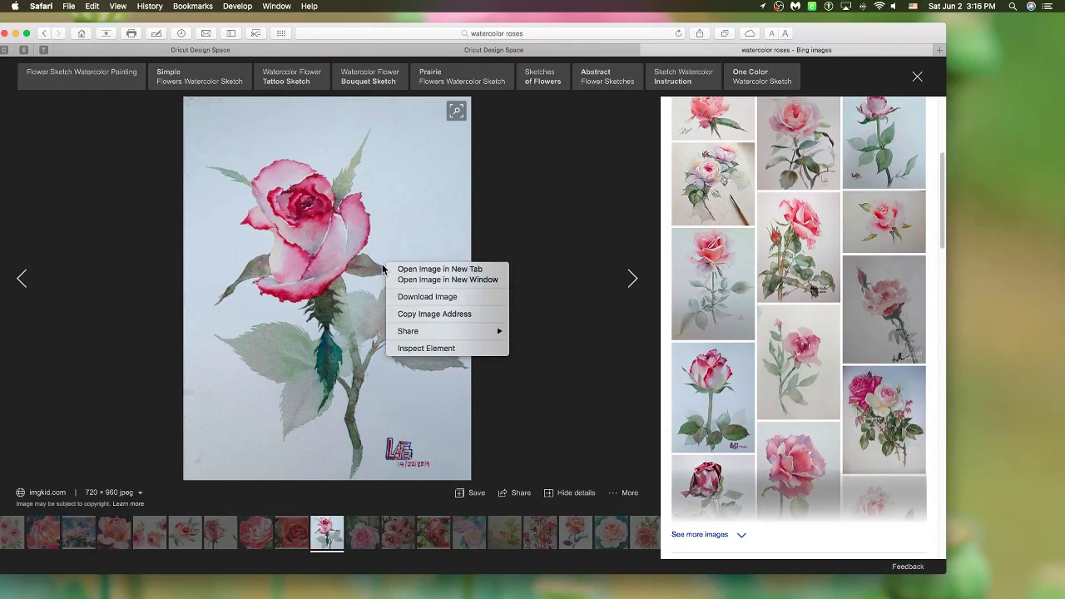
pyautogui.click(429, 298)
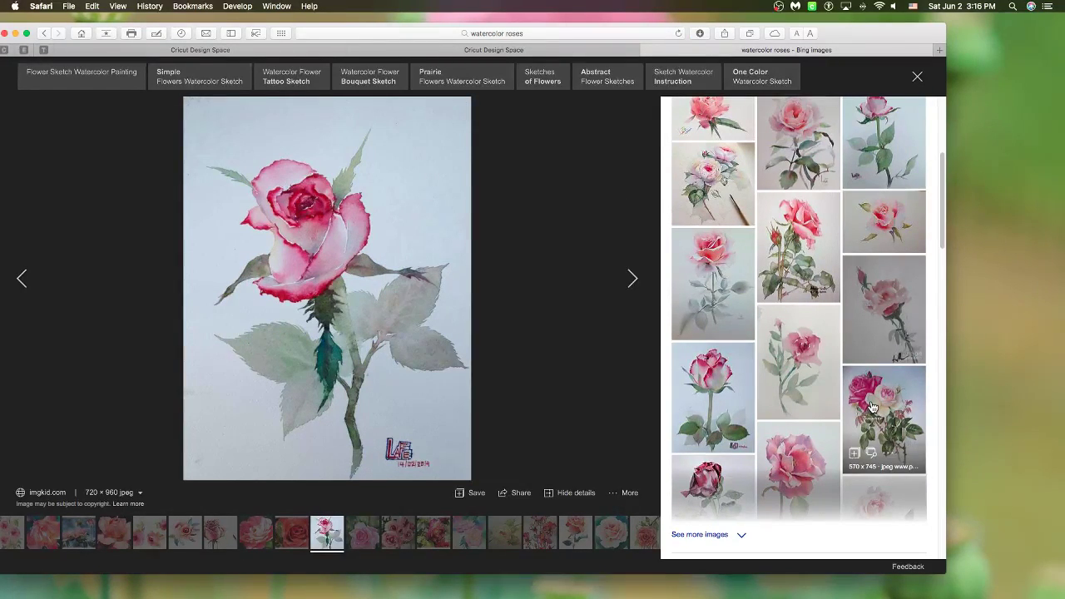
# - Open the related painting of one magenta and one white rose and download the image
pyautogui.click(861, 405)
pyautogui.rightClick(317, 249)
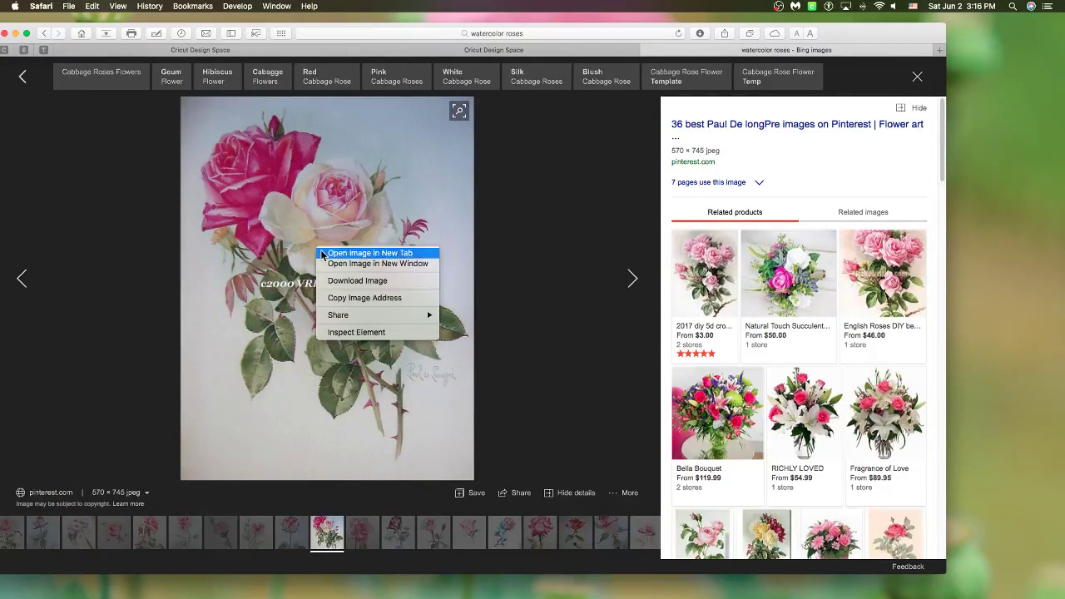
pyautogui.click(357, 280)
# - Open the pink rose bouquet from the related products and download the image
pyautogui.scroll(-5, 777, 382)
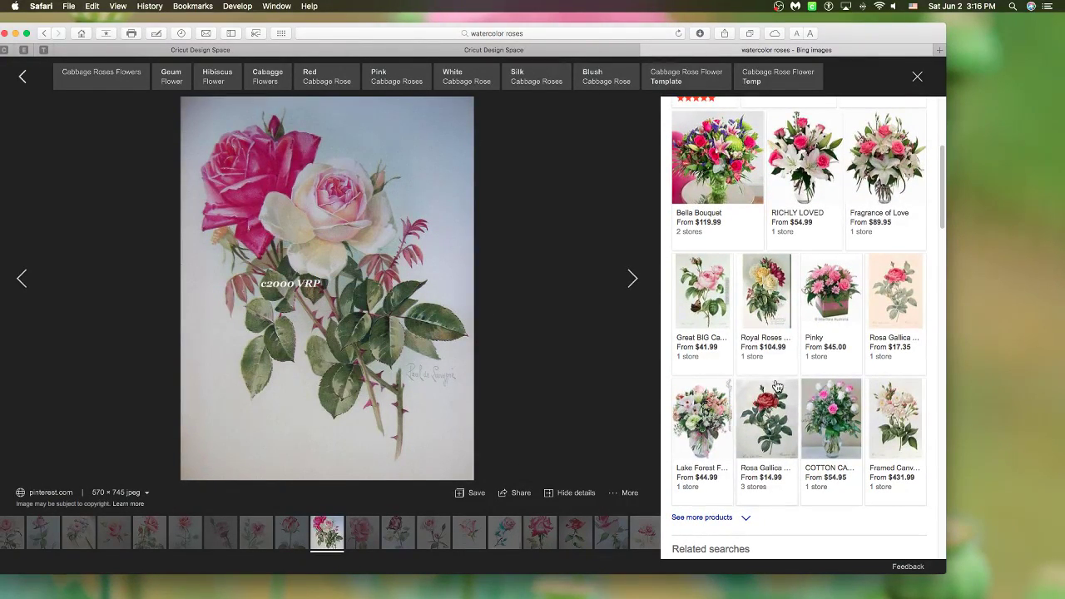
pyautogui.scroll(5, 777, 382)
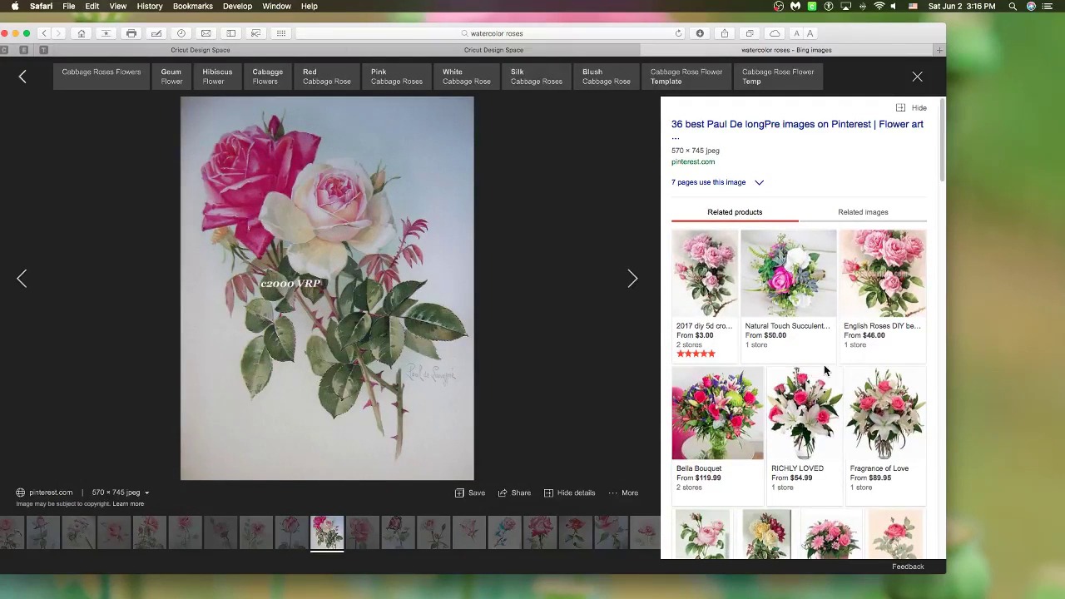
pyautogui.click(701, 285)
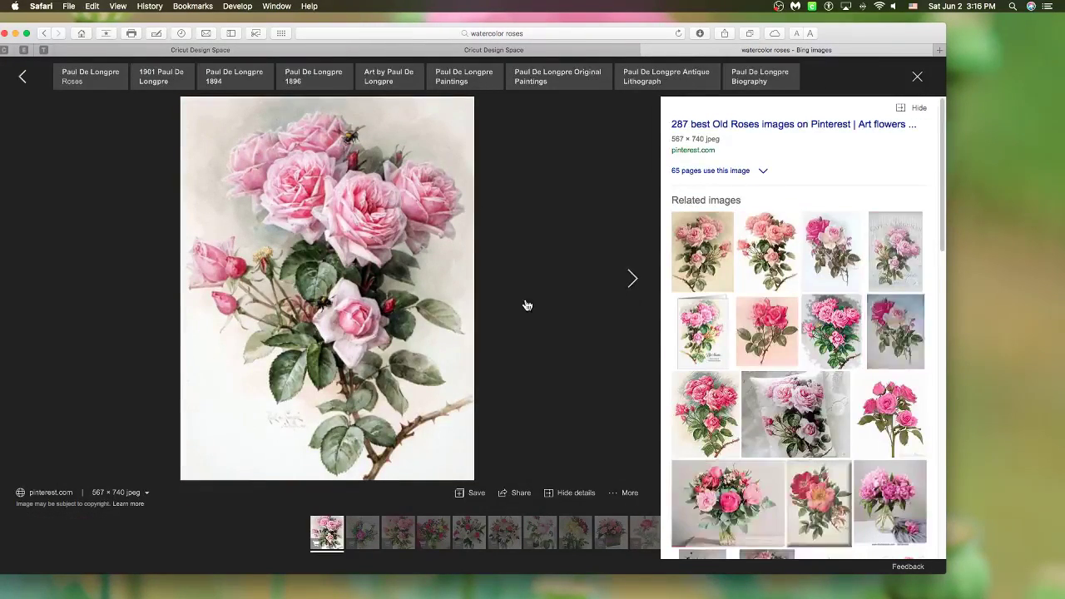
pyautogui.rightClick(411, 303)
pyautogui.click(449, 337)
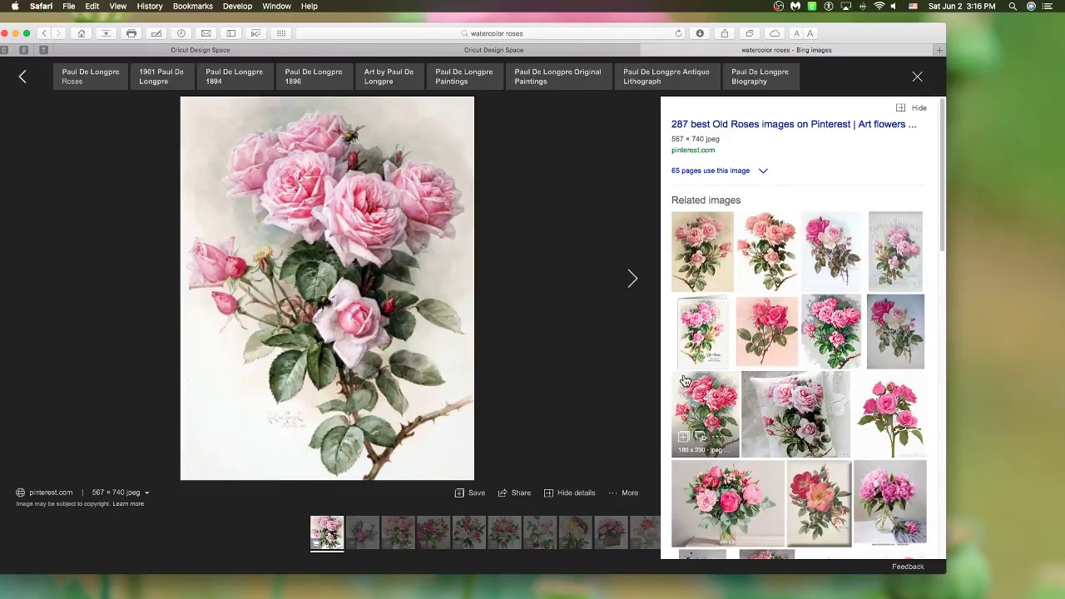
# - Switch back to the Be Amazing canvas in Cricut Design Space and browse the Downloads folder for an image to upload
pyautogui.scroll(-5, 685, 380)
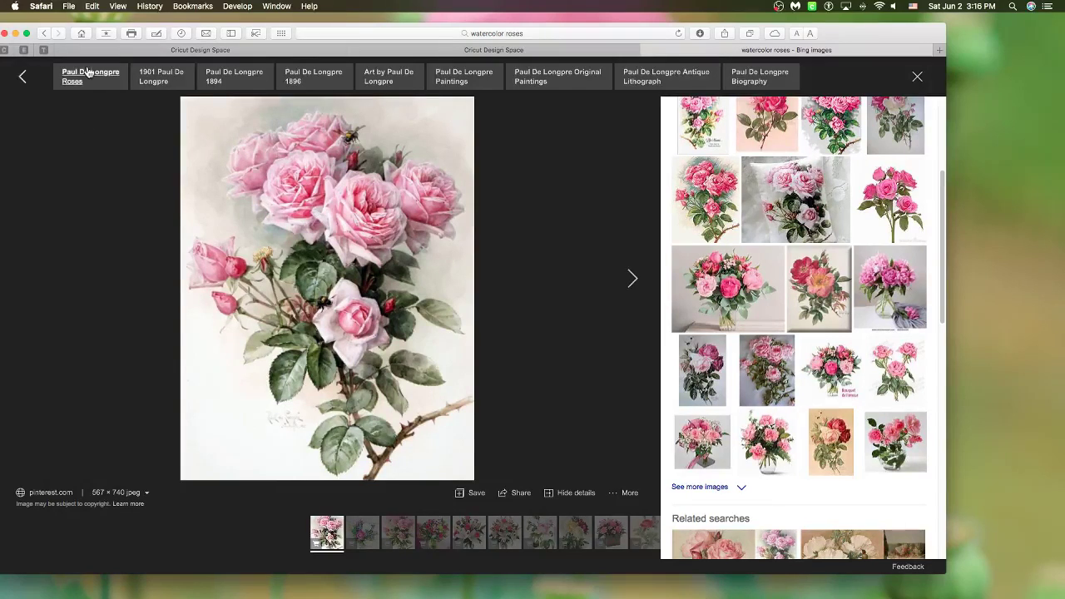
pyautogui.click(414, 53)
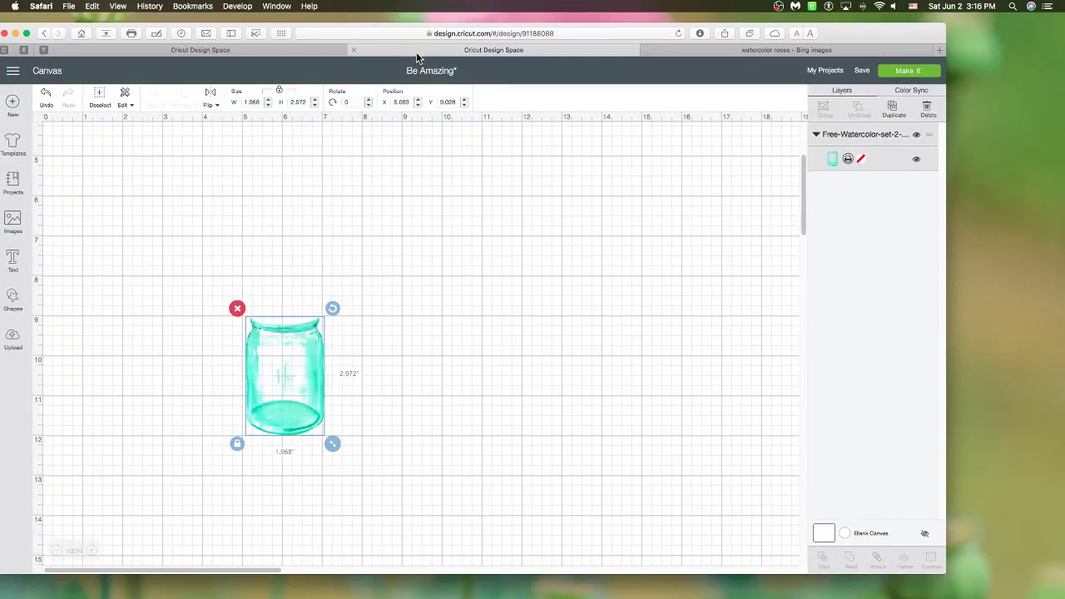
pyautogui.click(12, 341)
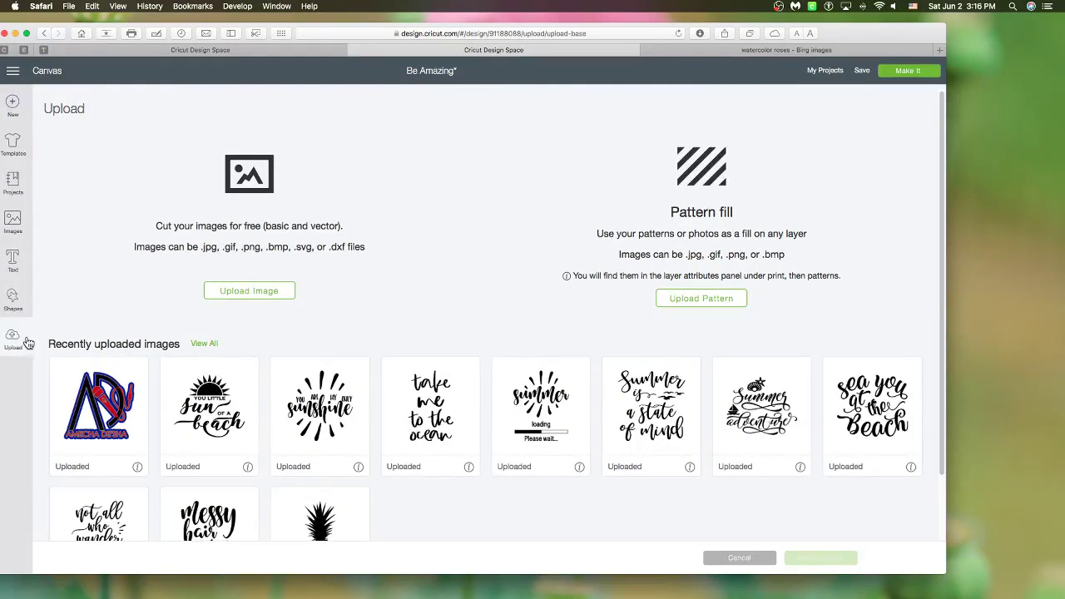
pyautogui.click(290, 292)
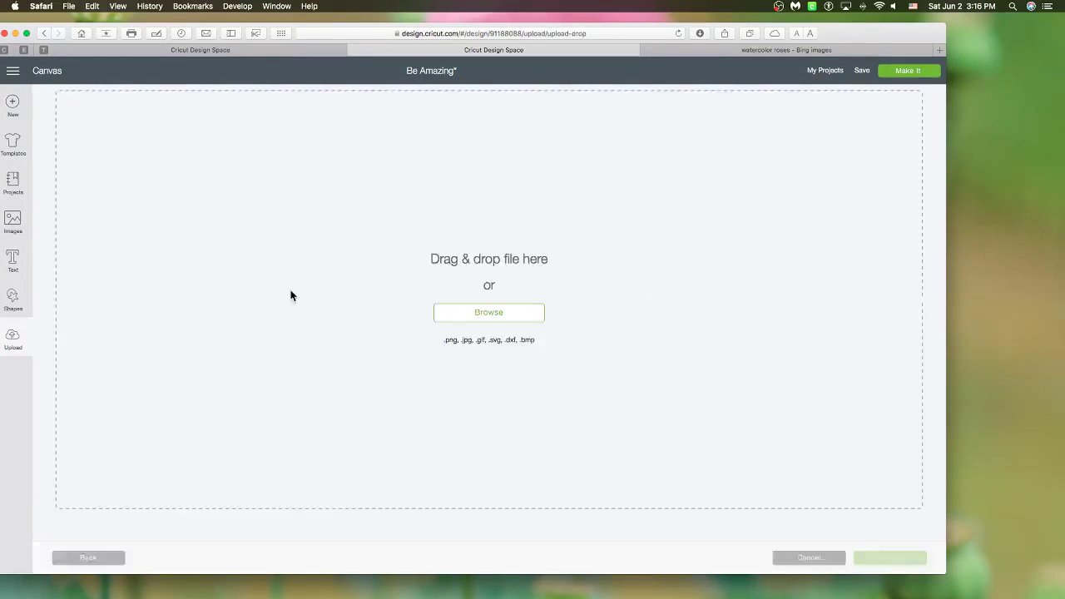
pyautogui.click(477, 311)
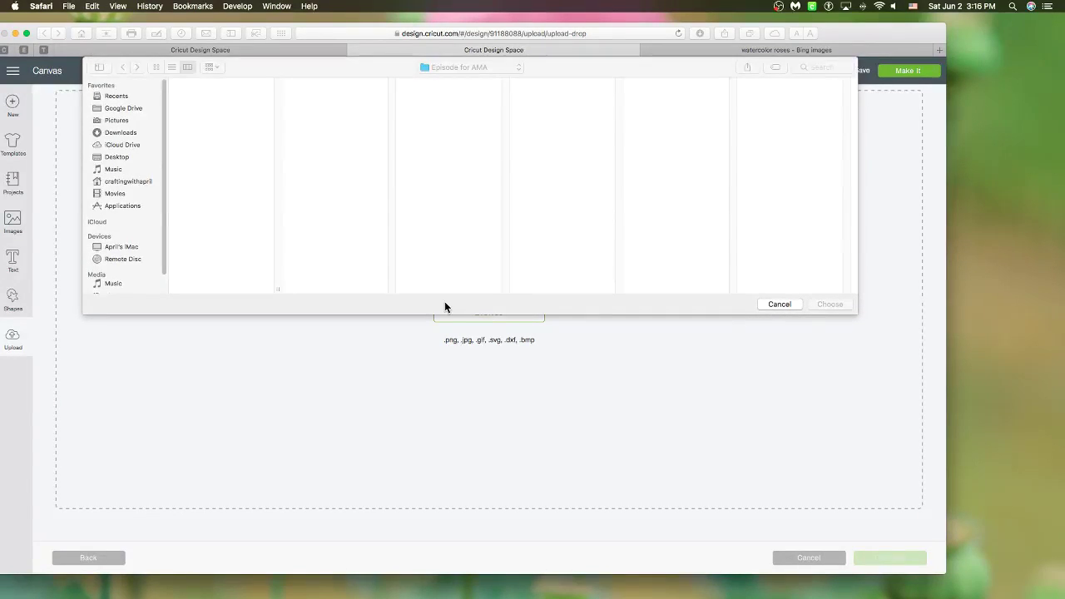
pyautogui.click(129, 135)
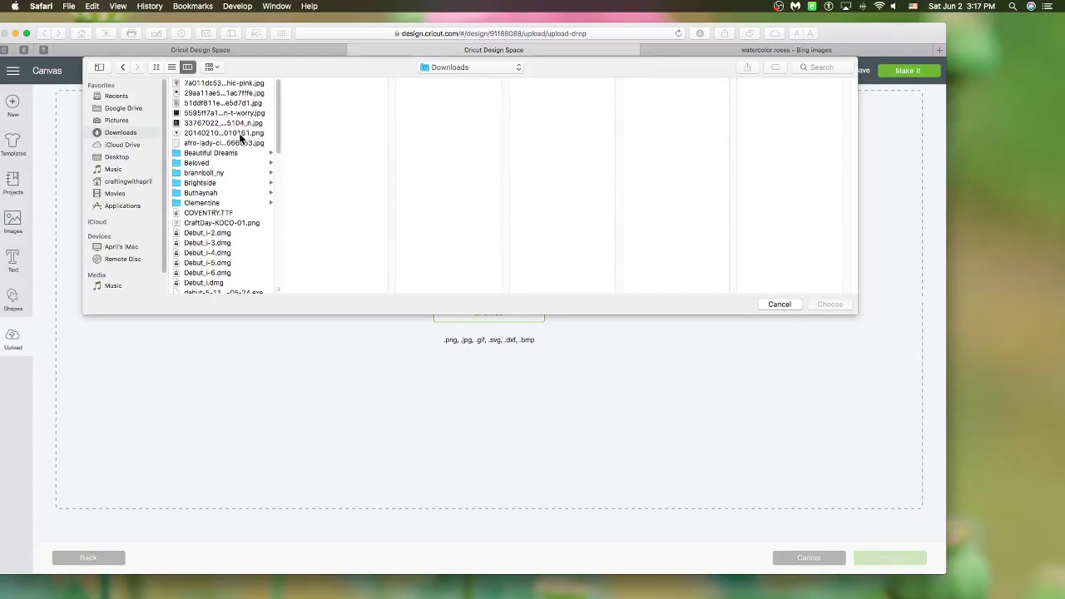
pyautogui.click(206, 82)
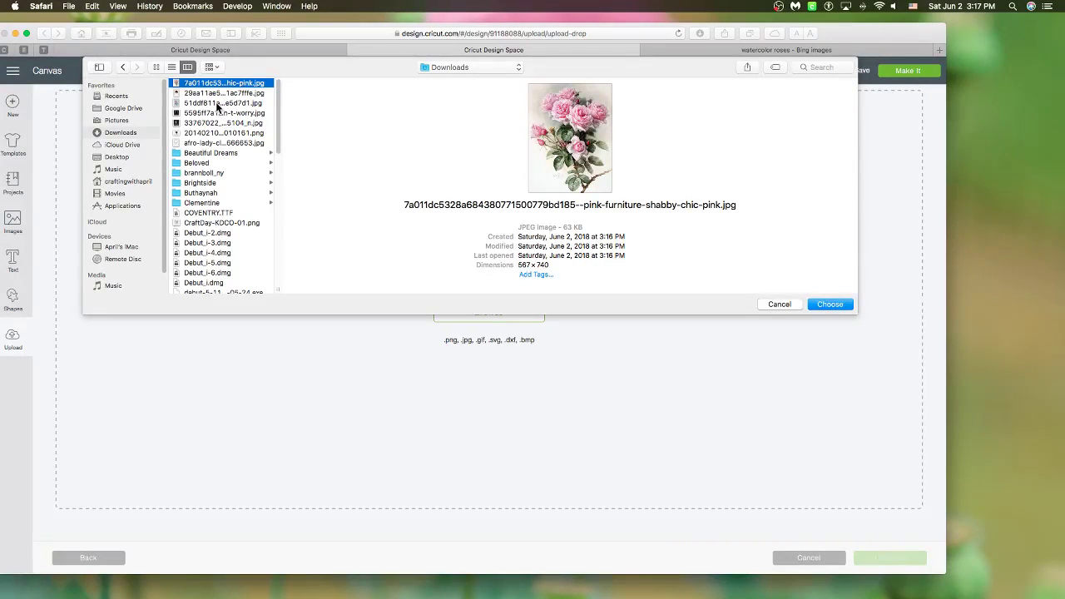
pyautogui.click(216, 103)
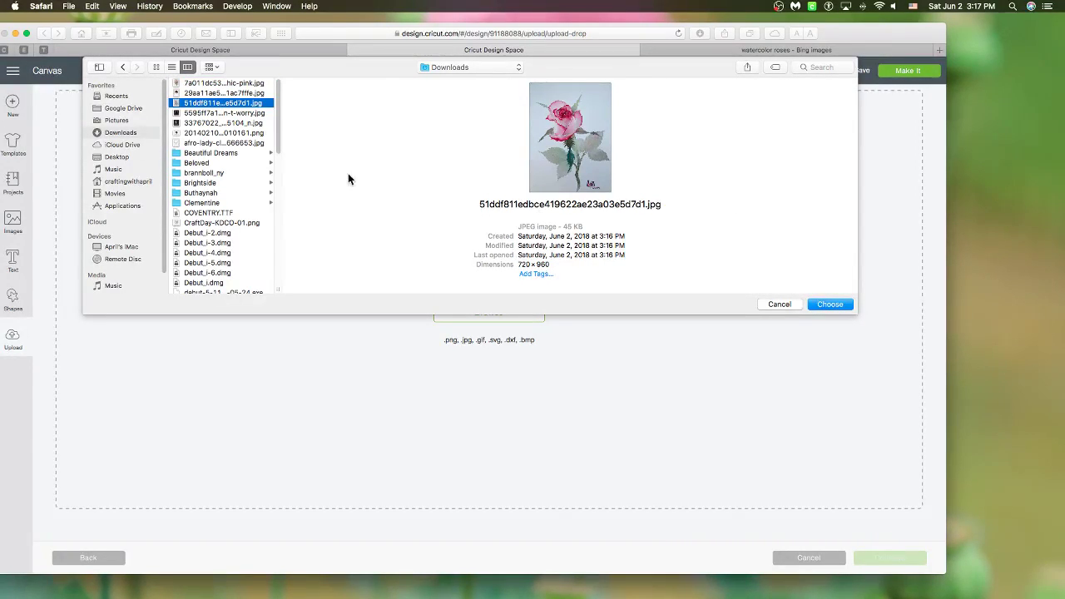
pyautogui.click(209, 113)
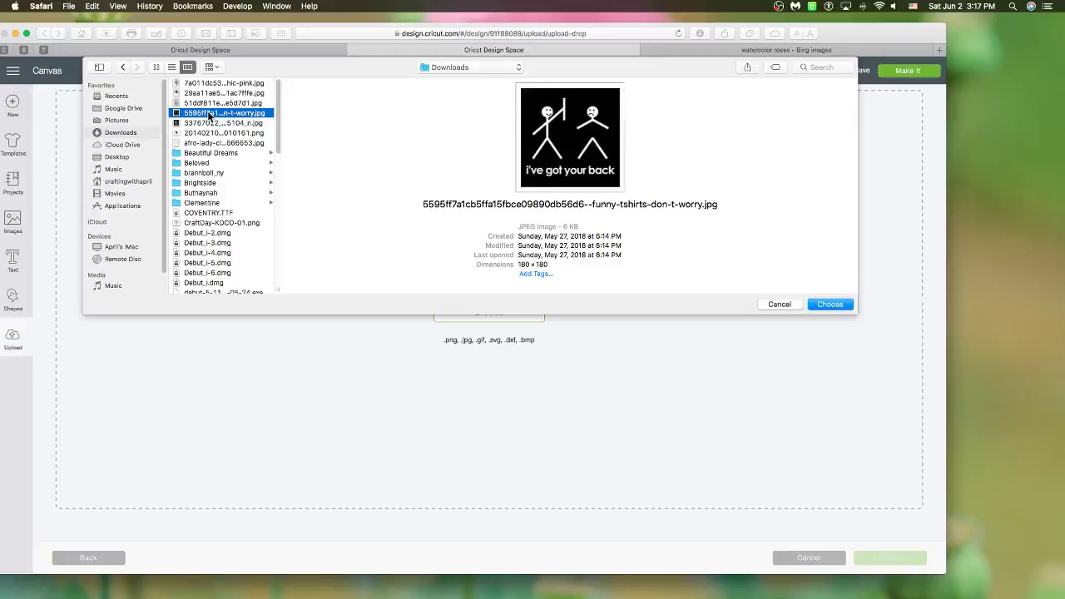
pyautogui.click(214, 93)
pyautogui.click(212, 83)
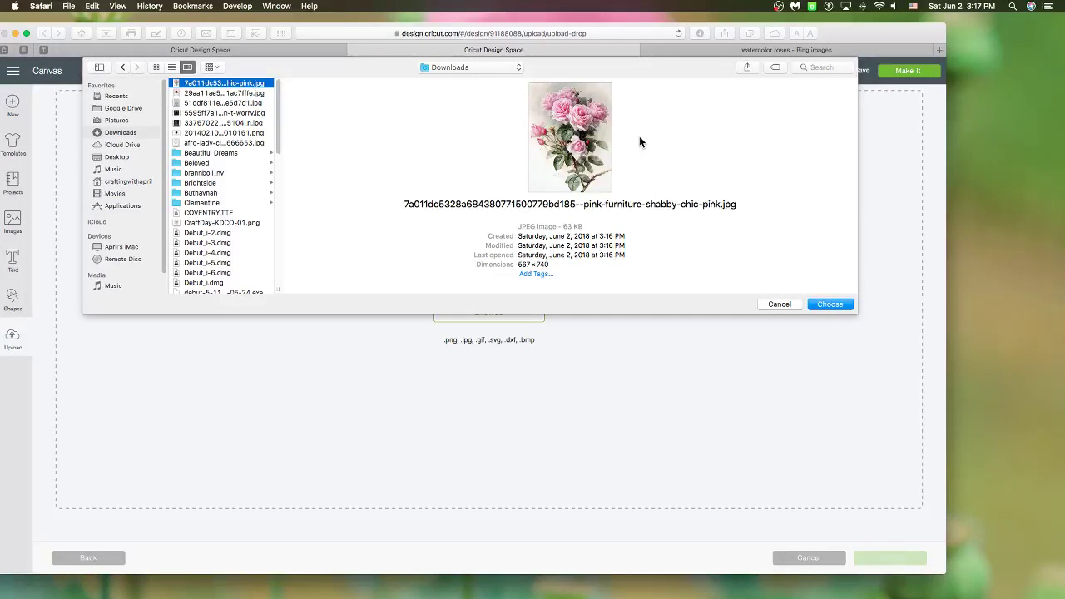
pyautogui.press('Return')
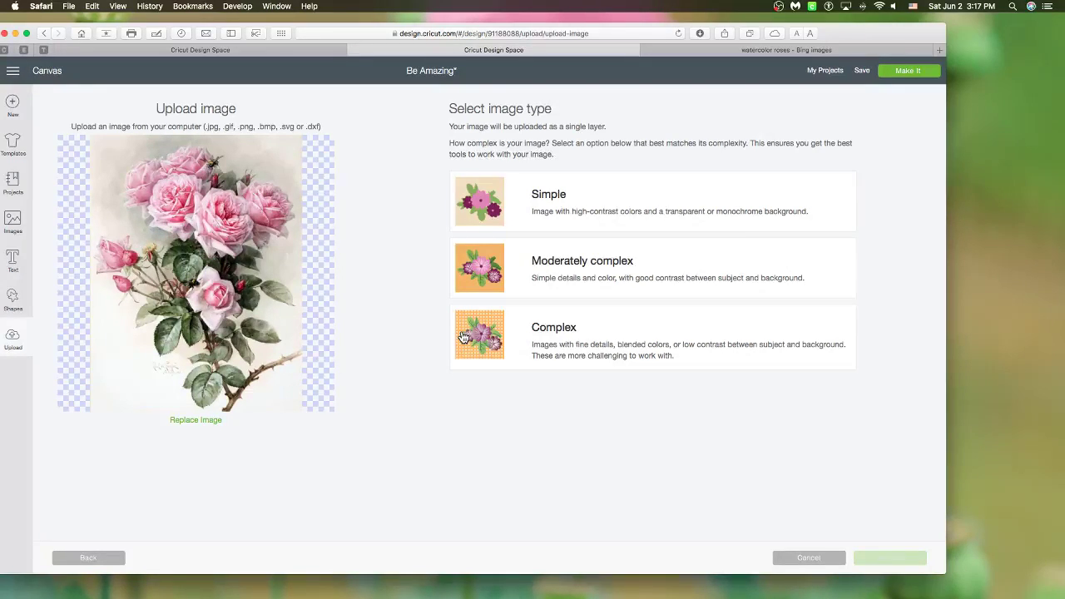
# - Compare the Simple, Moderately complex and Complex image types on the rose bouquet, and continue the upload as Complex
pyautogui.click(521, 340)
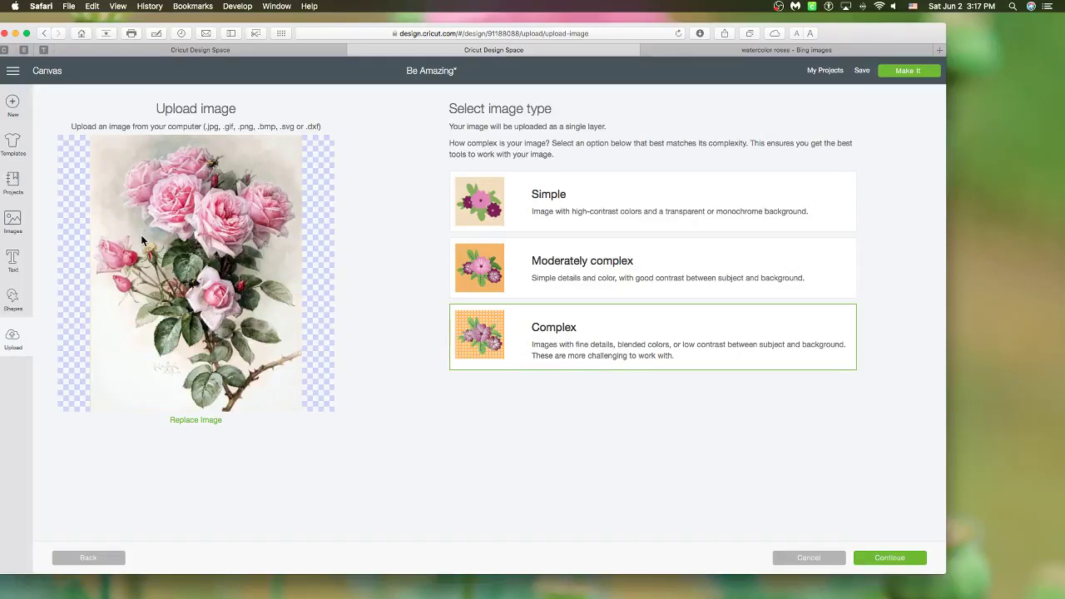
pyautogui.click(488, 207)
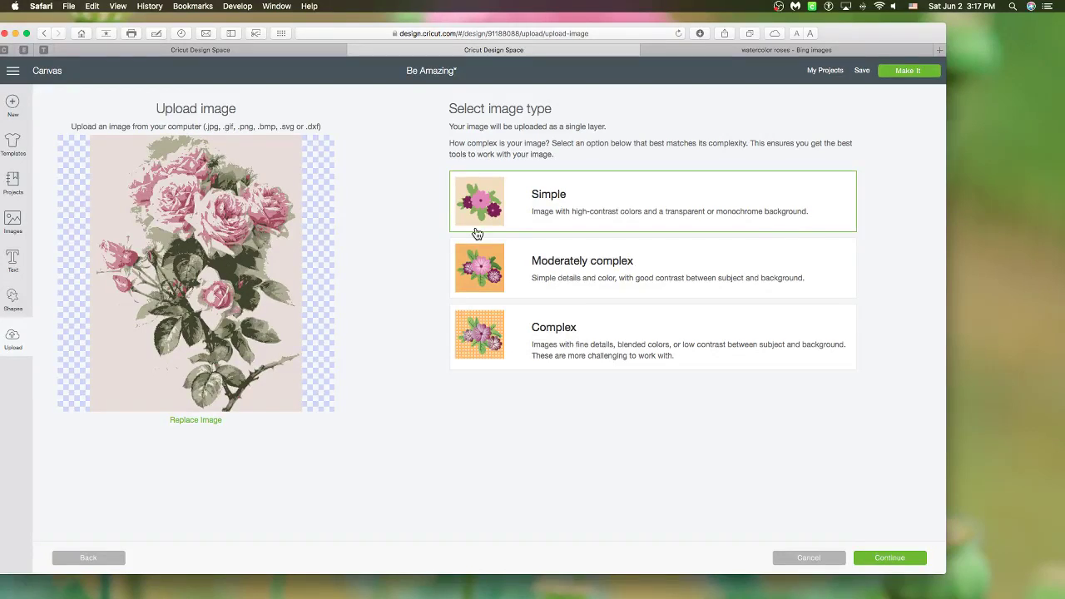
pyautogui.click(500, 265)
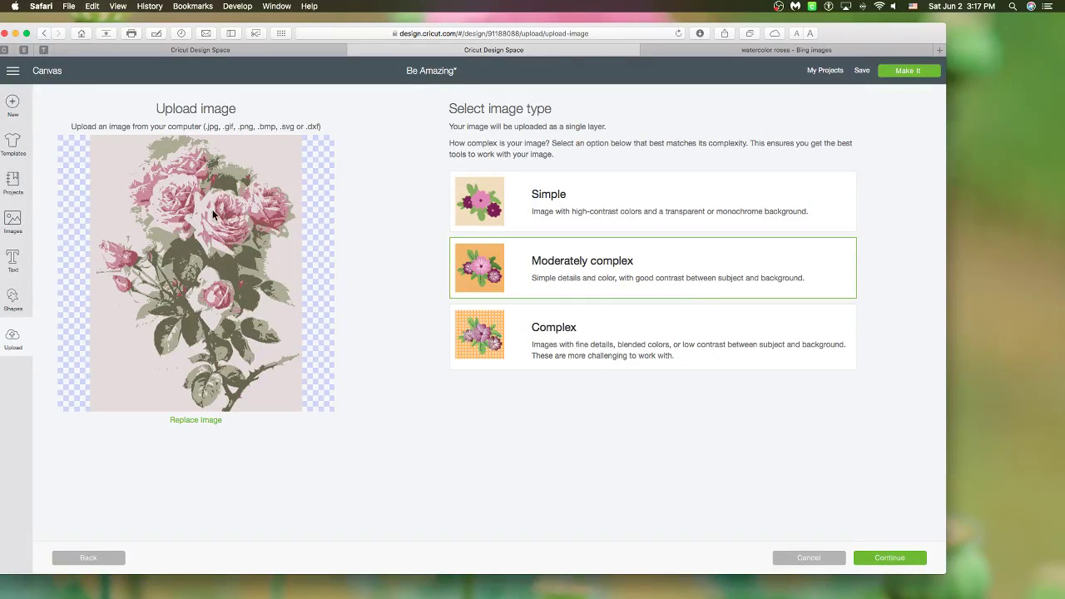
pyautogui.click(477, 338)
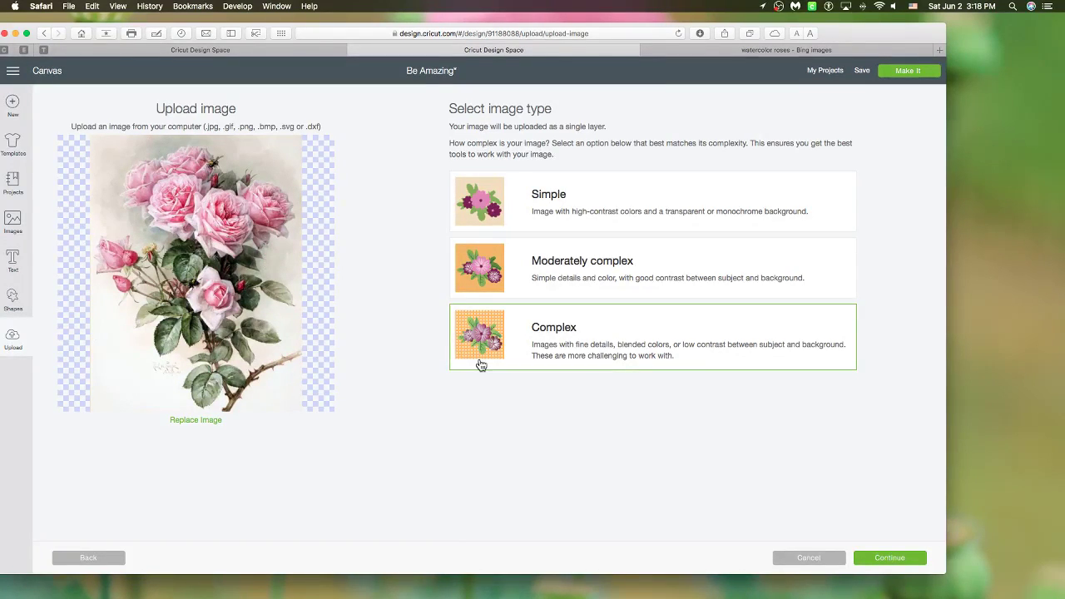
pyautogui.click(902, 562)
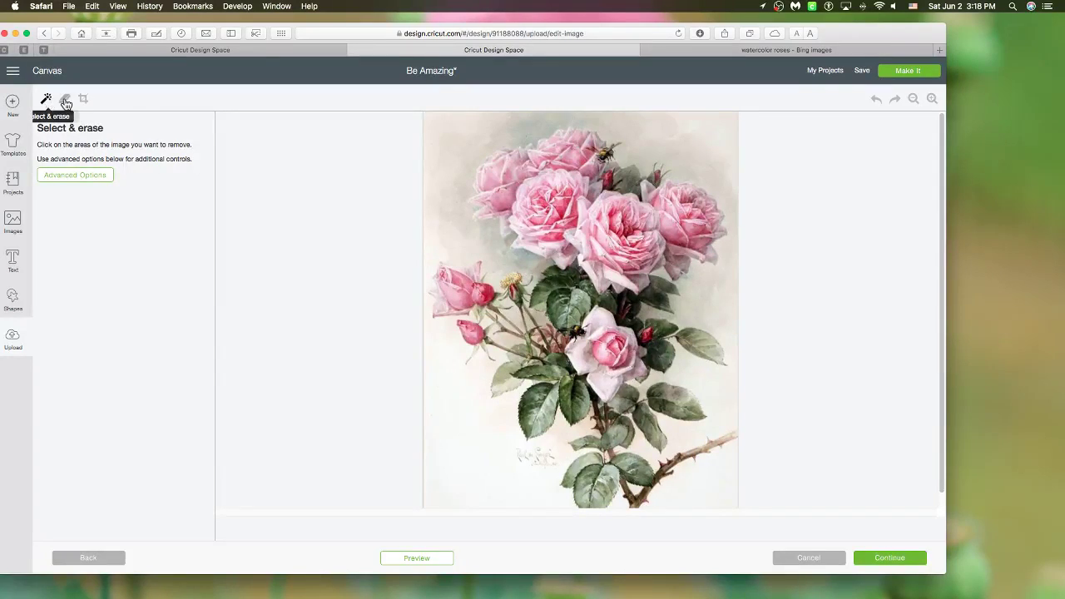
# - Remove the large background areas around the rose bouquet with Select & erase, on both sides and above the blooms
pyautogui.click(460, 140)
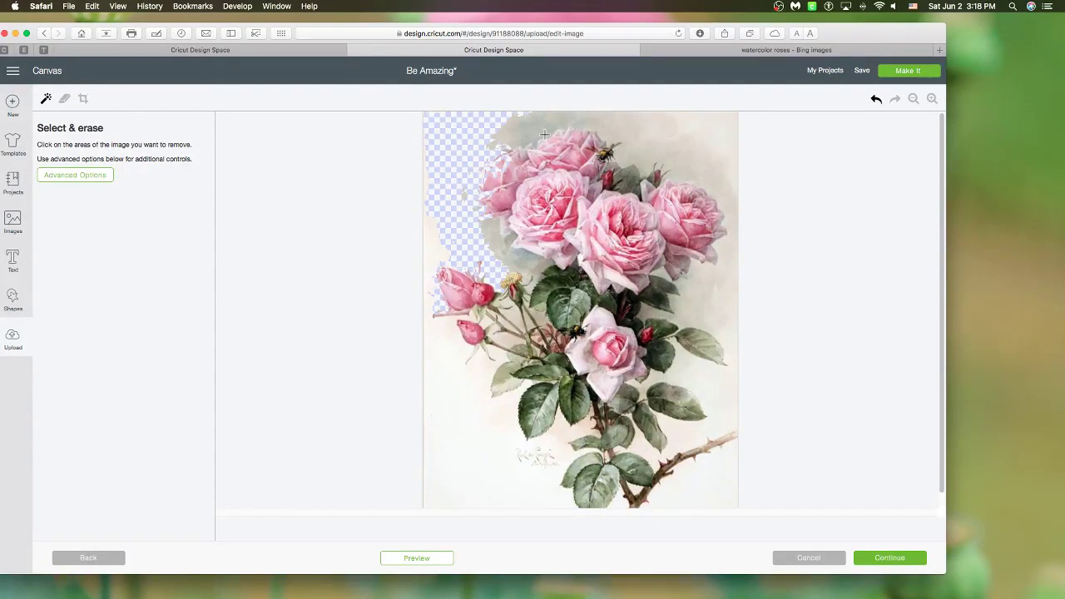
pyautogui.click(667, 129)
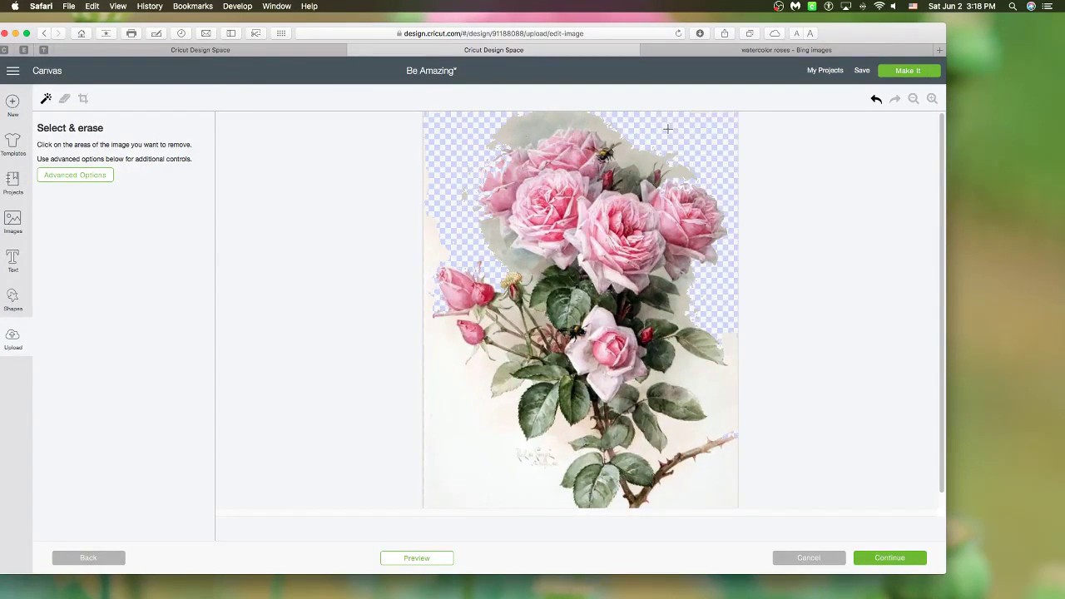
pyautogui.click(568, 119)
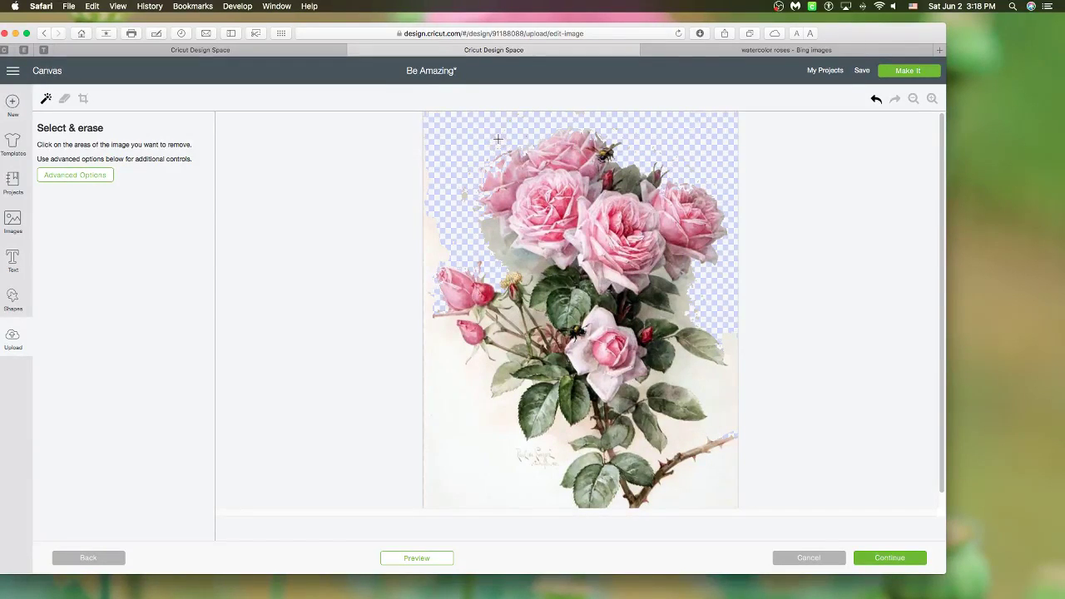
pyautogui.click(429, 232)
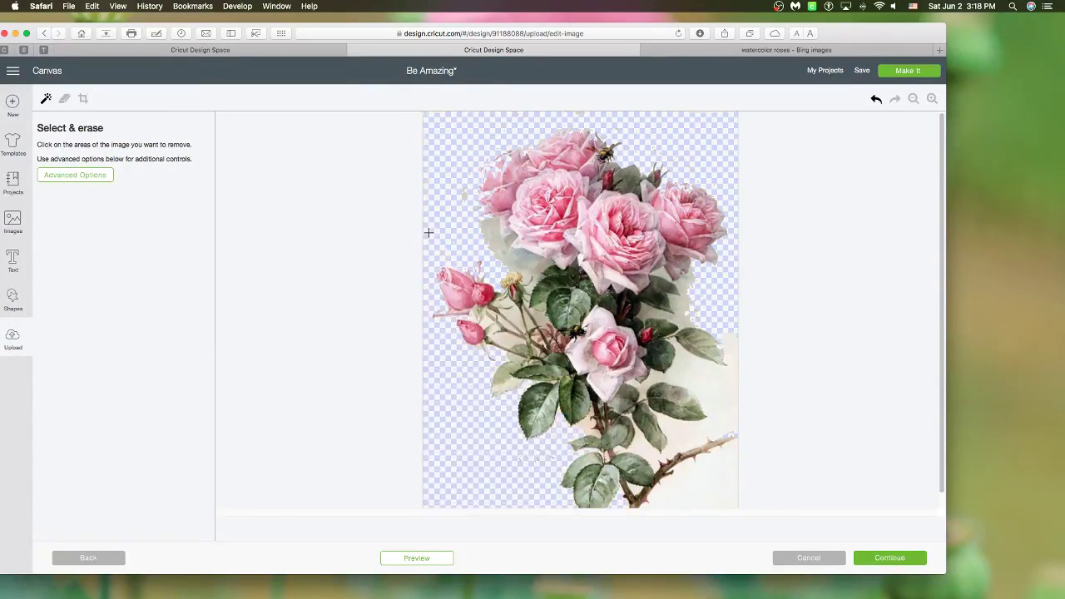
pyautogui.click(716, 403)
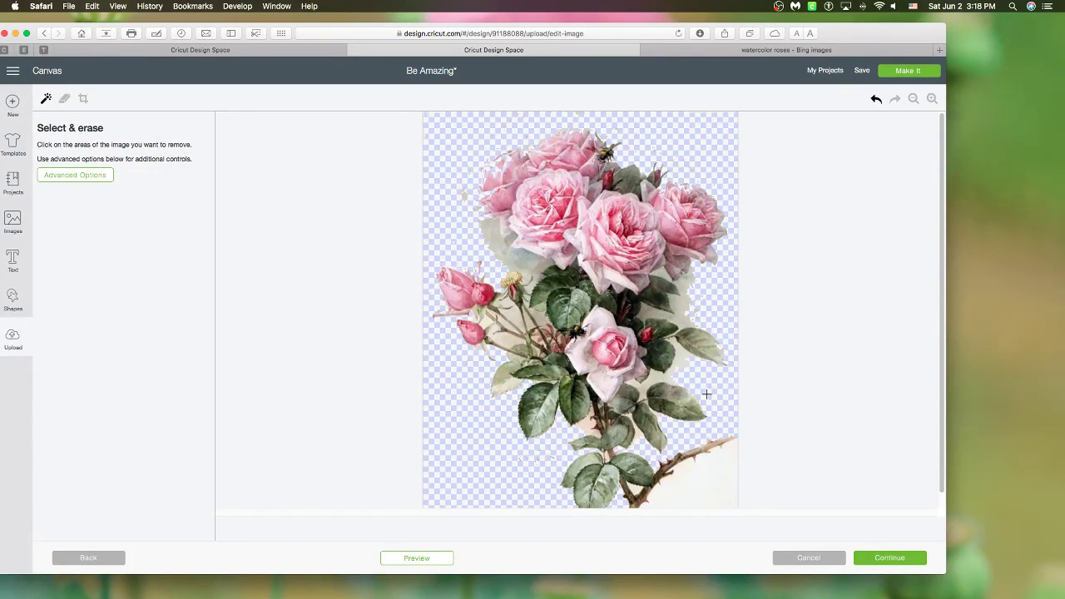
# - Remove the remaining background patches beside the roses and between the stems, buds and leaves with Select & erase
pyautogui.click(653, 313)
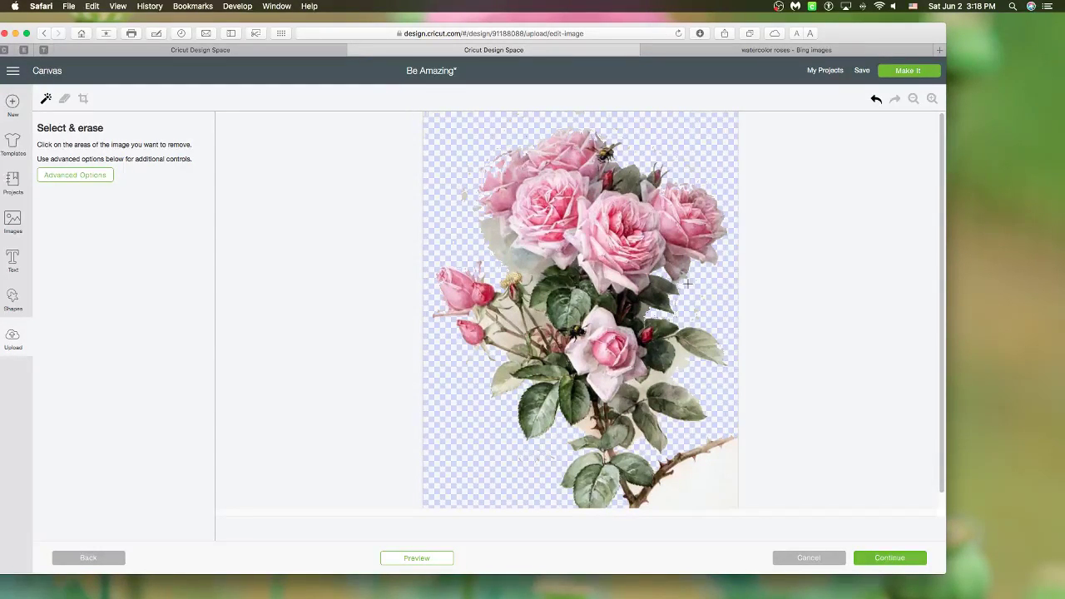
pyautogui.click(506, 256)
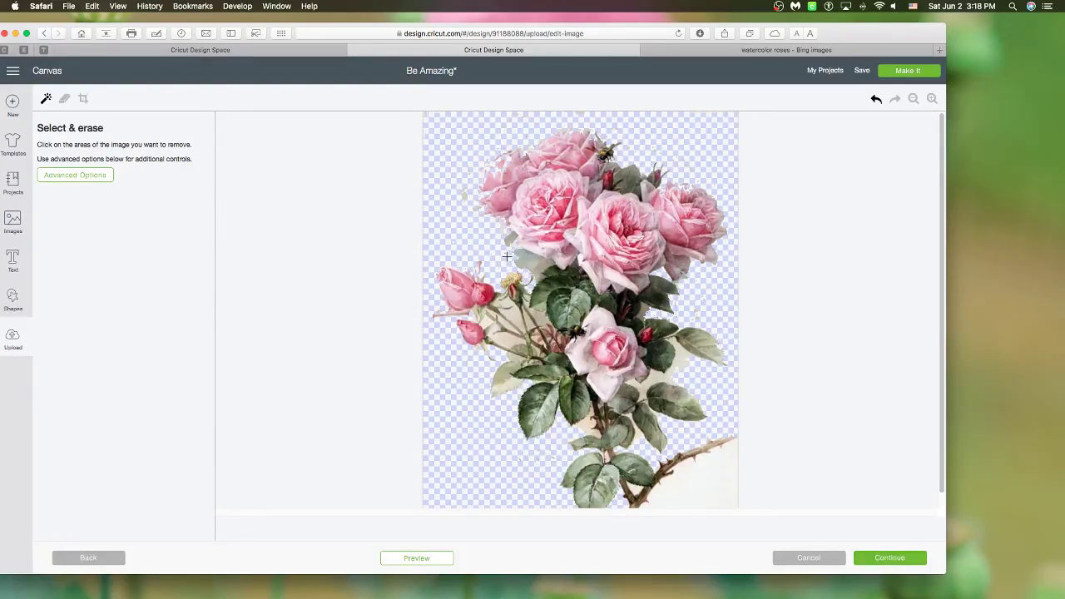
pyautogui.click(540, 265)
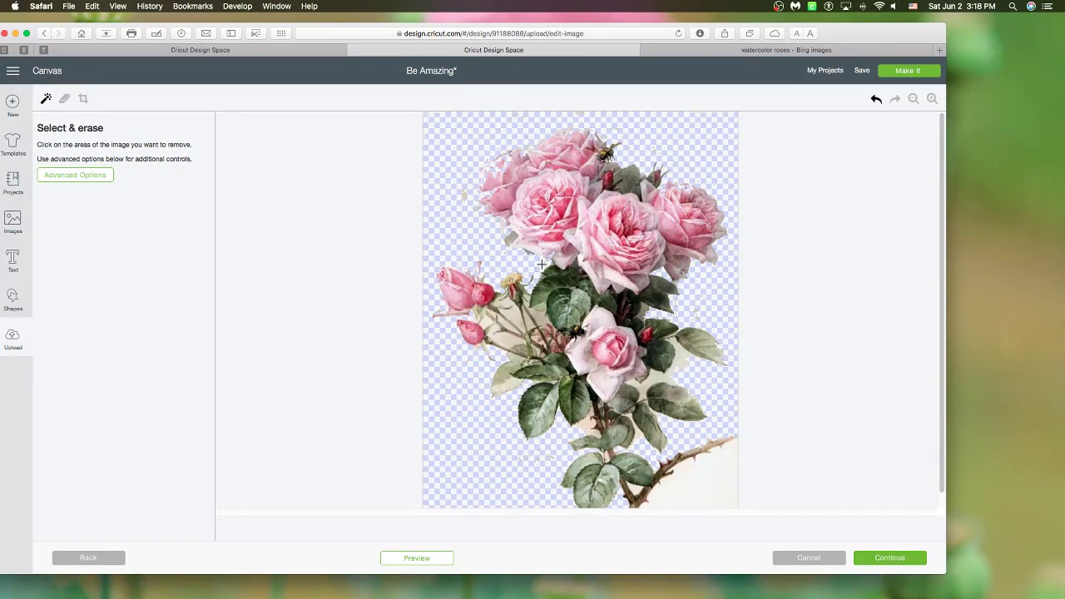
pyautogui.click(511, 321)
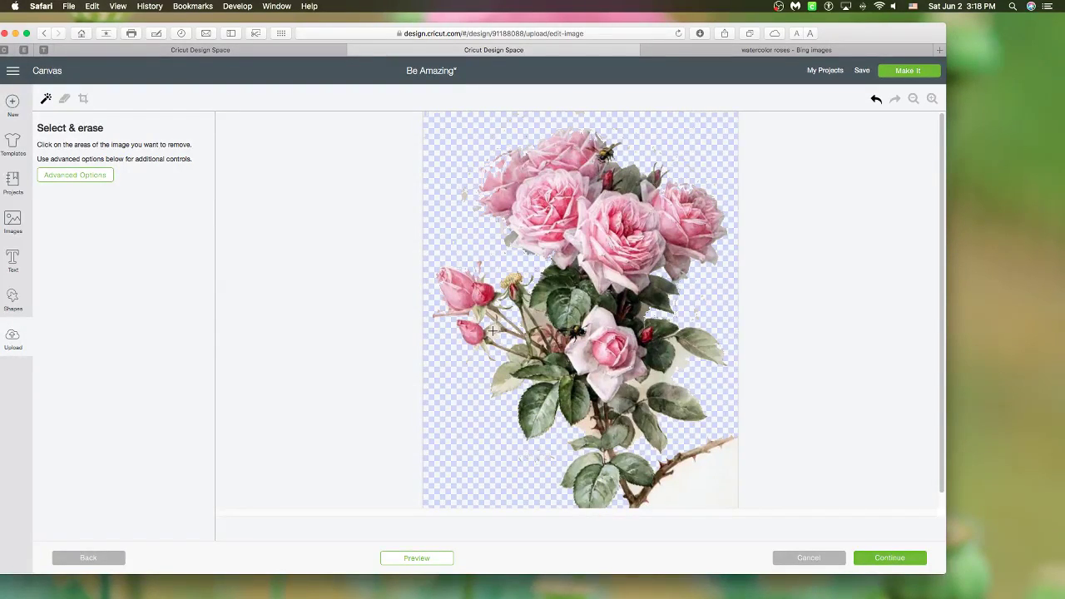
pyautogui.click(529, 322)
pyautogui.click(657, 375)
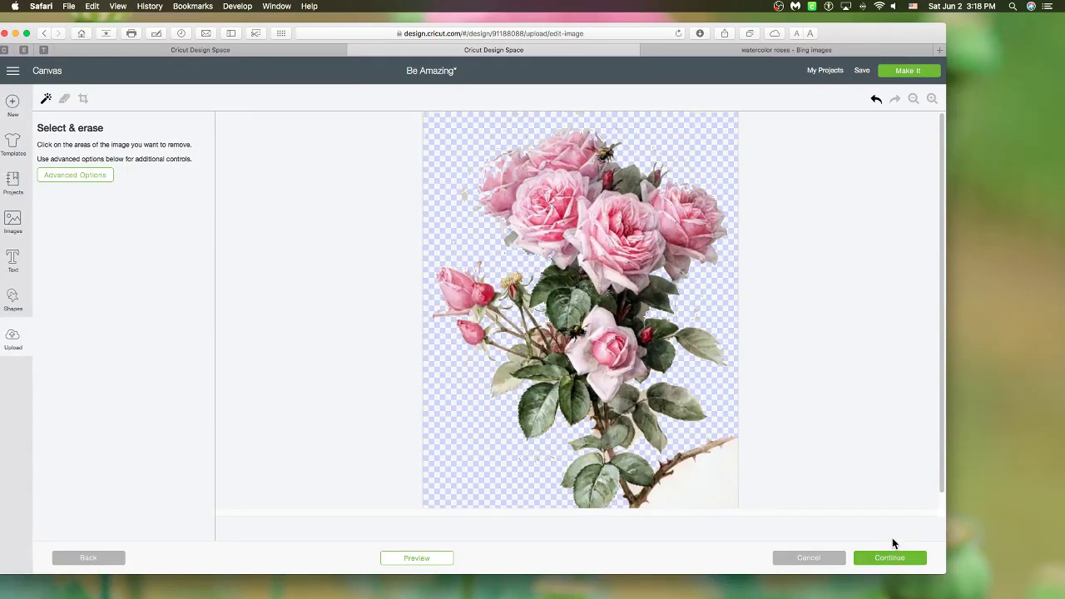
# - Check the cut image preview, return to editing, and remove the background patch below the thorny branch
pyautogui.click(890, 559)
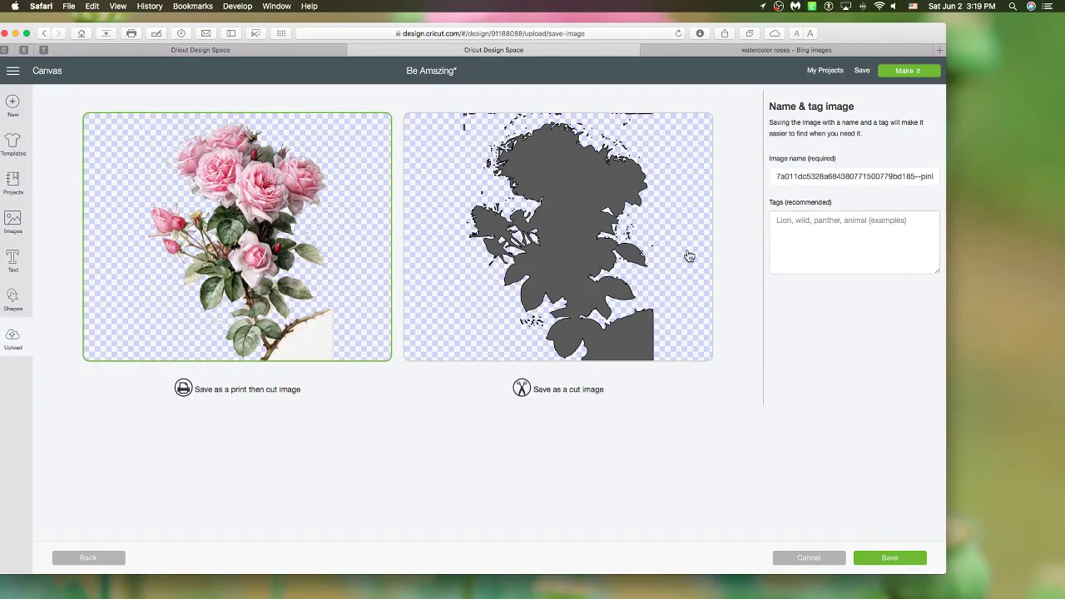
pyautogui.click(103, 557)
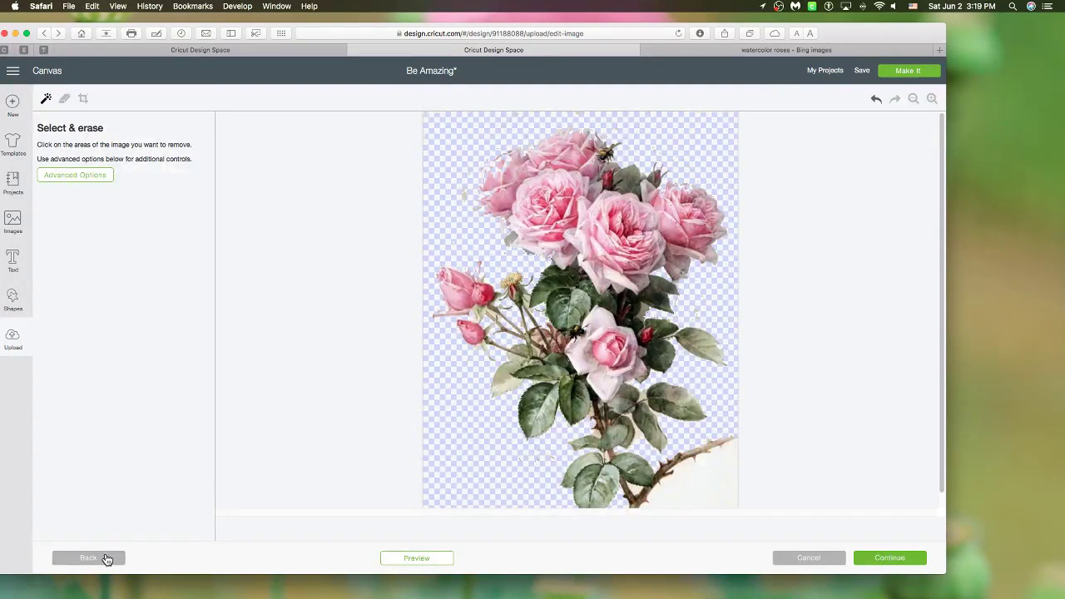
pyautogui.click(721, 486)
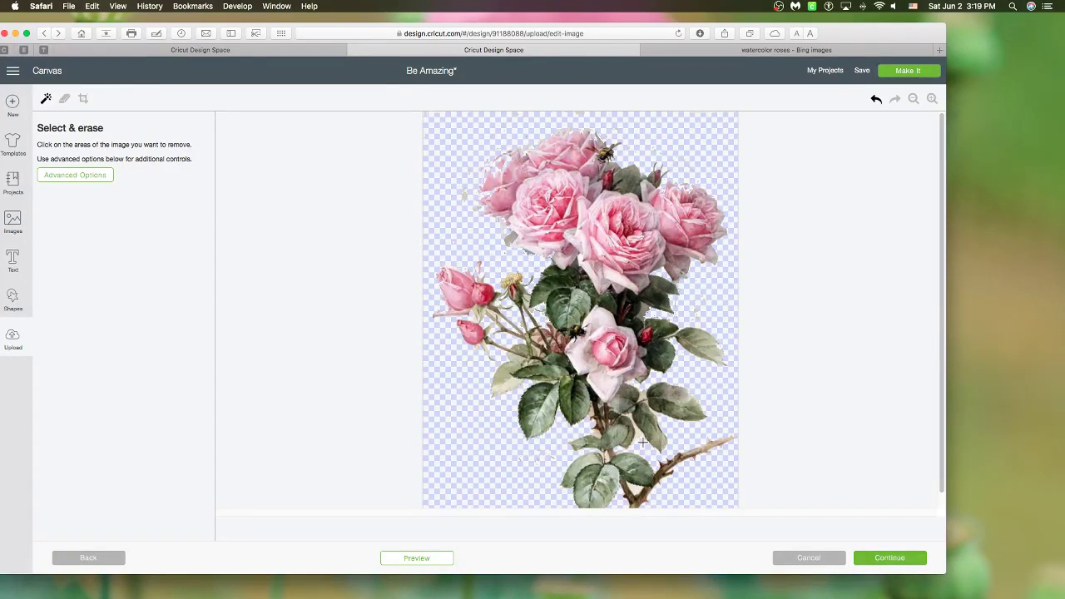
# - Erase the stray background specks beside and above the upper roses with the Erase tool
pyautogui.click(931, 98)
pyautogui.click(931, 98)
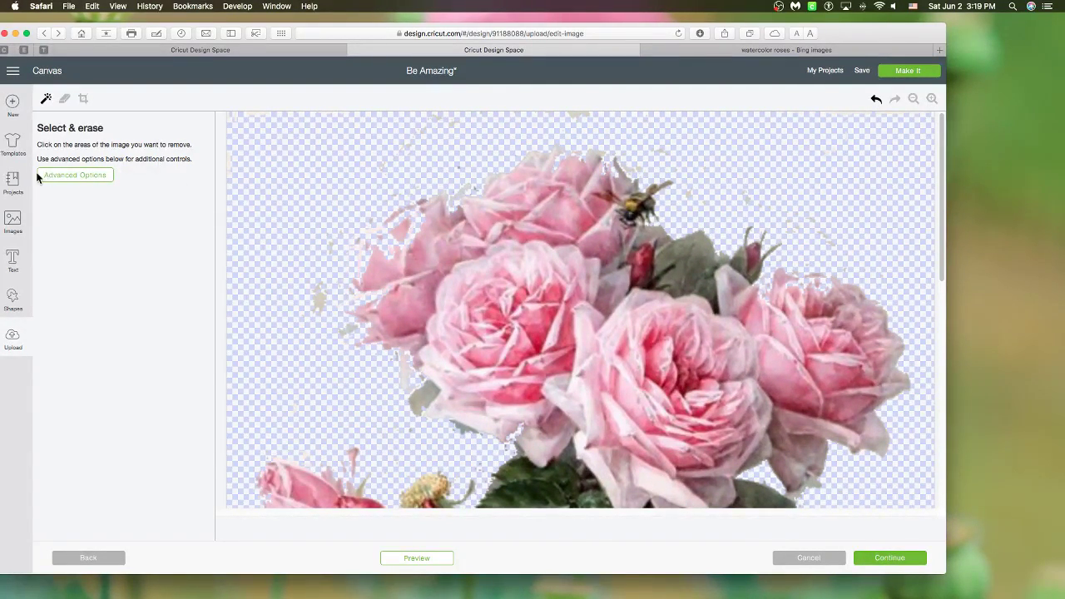
pyautogui.click(65, 98)
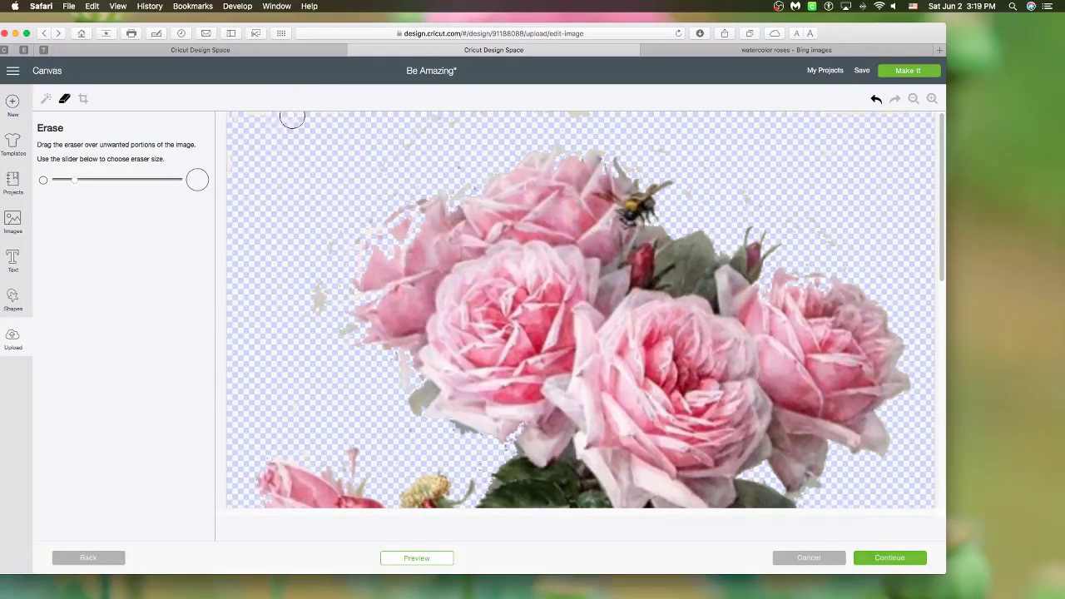
pyautogui.moveTo(309, 308); pyautogui.dragTo(323, 238)
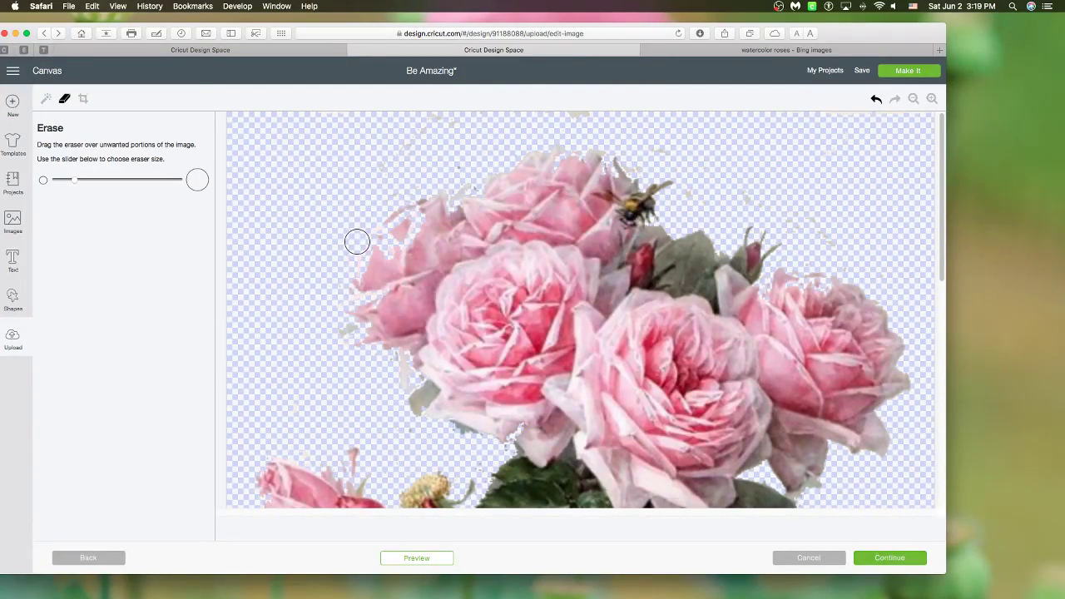
pyautogui.moveTo(383, 193)
pyautogui.mouseDown()
pyautogui.moveTo(387, 161)
pyautogui.moveTo(446, 129)
pyautogui.moveTo(250, 124)
pyautogui.moveTo(672, 120)
pyautogui.moveTo(309, 133)
pyautogui.moveTo(592, 124)
pyautogui.moveTo(485, 151)
pyautogui.moveTo(455, 173)
pyautogui.moveTo(467, 161)
pyautogui.moveTo(613, 125)
pyautogui.moveTo(634, 138)
pyautogui.moveTo(635, 161)
pyautogui.moveTo(622, 138)
pyautogui.moveTo(681, 150)
pyautogui.moveTo(702, 170)
pyautogui.moveTo(711, 197)
pyautogui.moveTo(687, 200)
pyautogui.moveTo(720, 191)
pyautogui.moveTo(742, 202)
pyautogui.moveTo(673, 189)
pyautogui.moveTo(759, 190)
pyautogui.moveTo(769, 207)
pyautogui.moveTo(754, 199)
pyautogui.moveTo(806, 214)
pyautogui.mouseUp()
# - Erase the leftover specks around the middle of the bouquet, including those beside the leaves below the roses
pyautogui.scroll(-3, 806, 214)
pyautogui.scroll(-3, 807, 151)
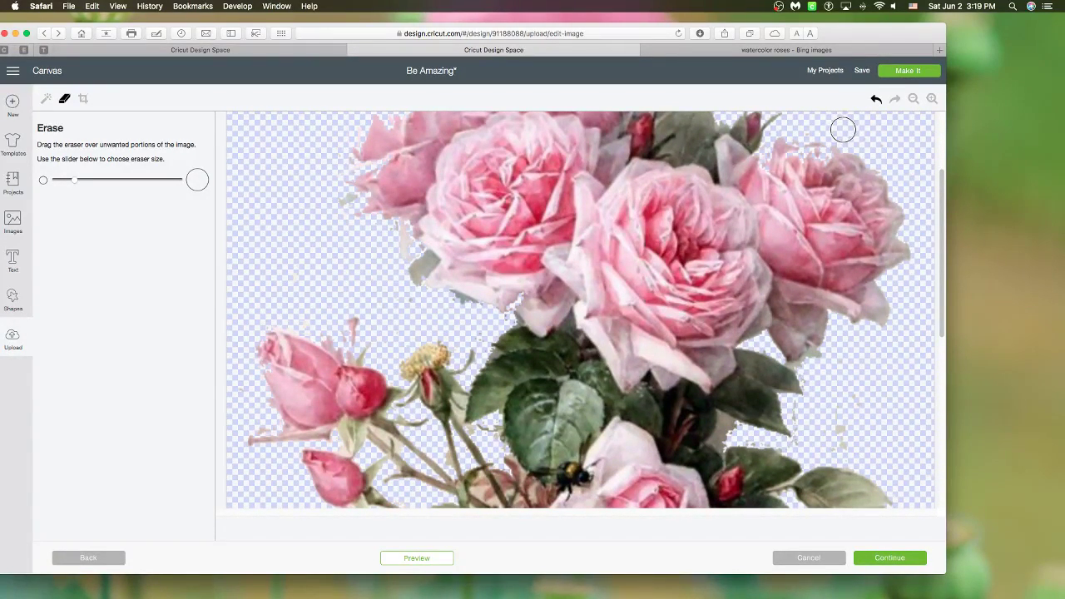
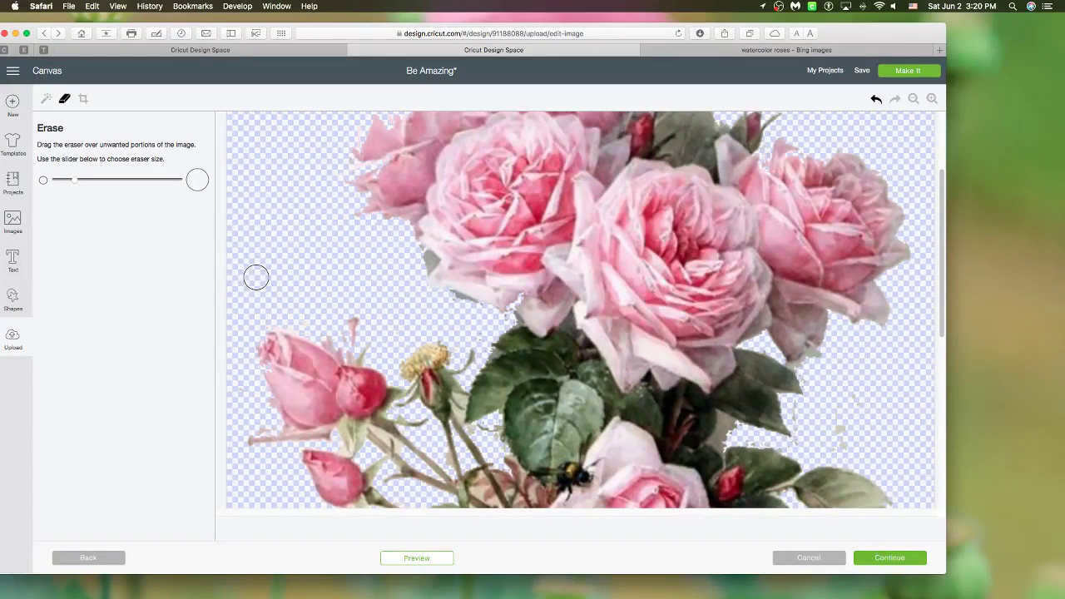
pyautogui.moveTo(812, 389)
pyautogui.mouseDown()
pyautogui.moveTo(827, 422)
pyautogui.moveTo(805, 412)
pyautogui.moveTo(801, 446)
pyautogui.mouseUp()
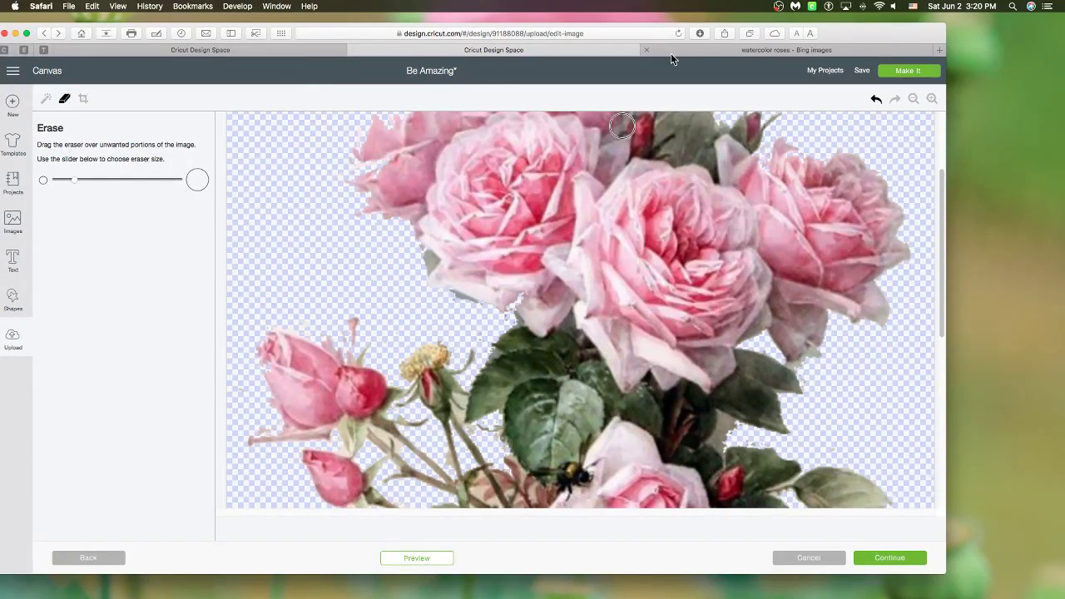
# - Switch to the Bing images browser tab and search the web for "roses watercolor png"
pyautogui.click(703, 55)
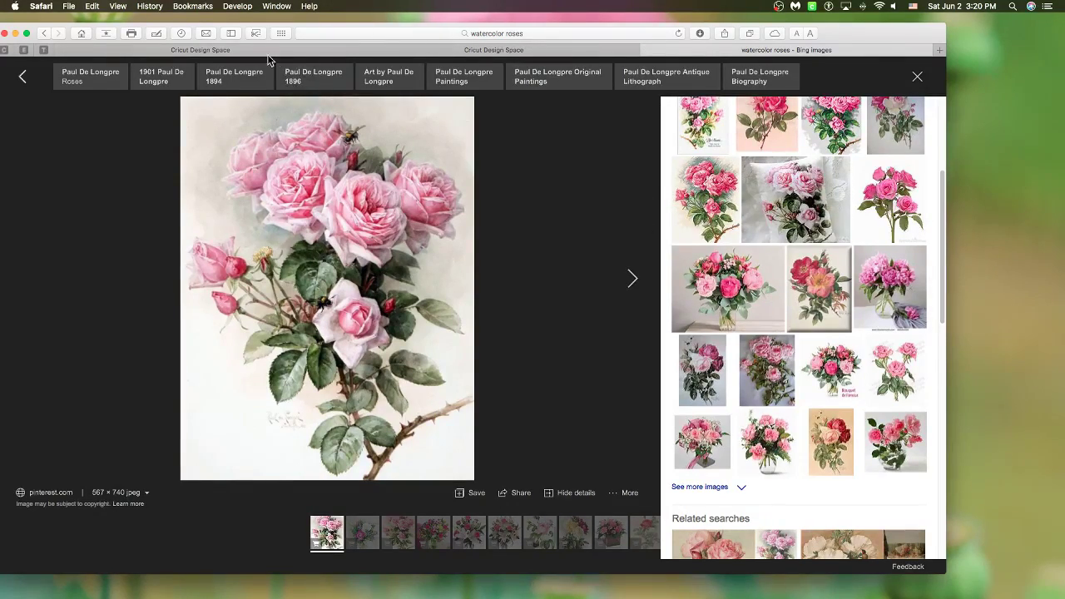
pyautogui.click(511, 35)
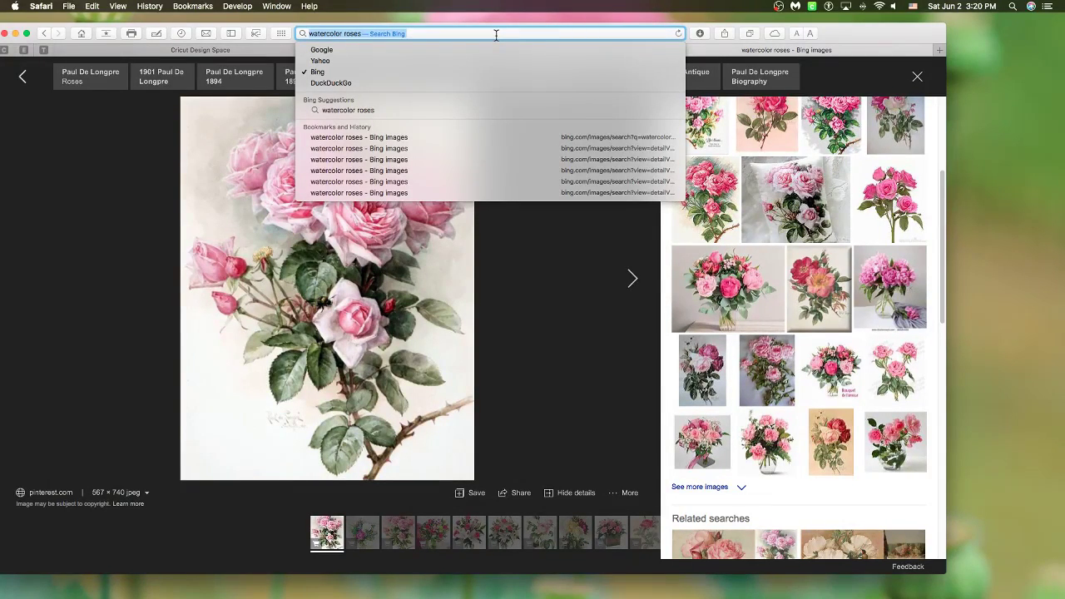
pyautogui.write('goo')
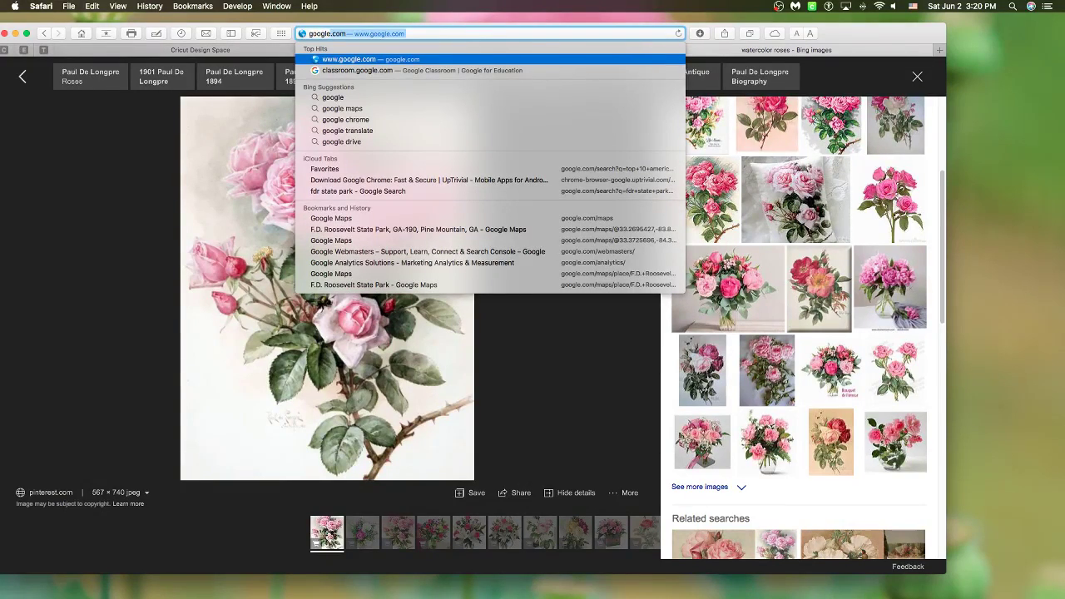
pyautogui.press('BackSpace')
pyautogui.press('BackSpace')
pyautogui.press('BackSpace')
pyautogui.press('BackSpace')
pyautogui.write('ro')
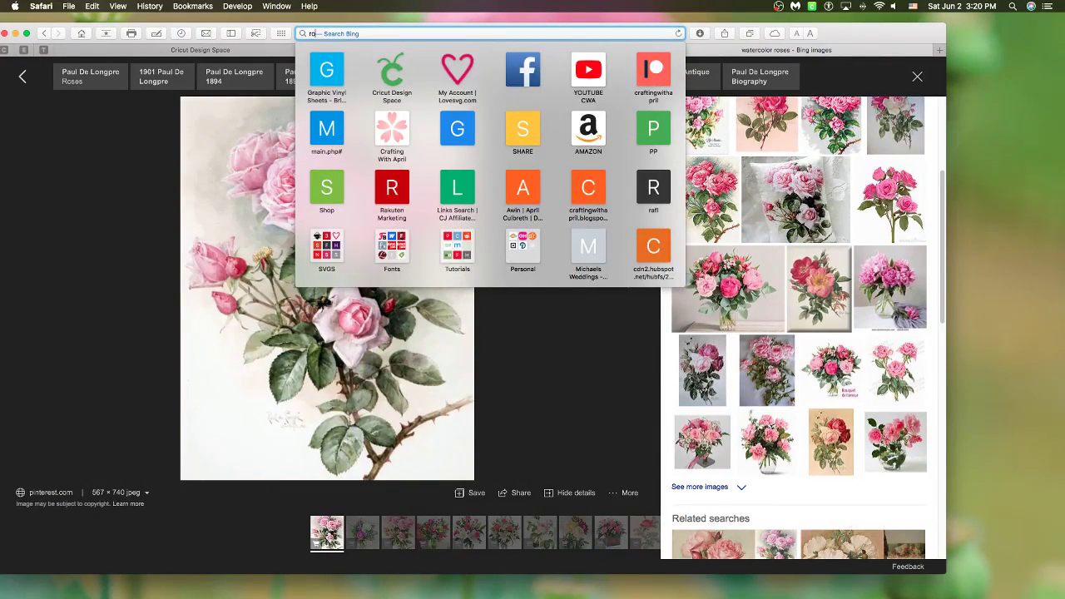
pyautogui.write('ses watercolor png')
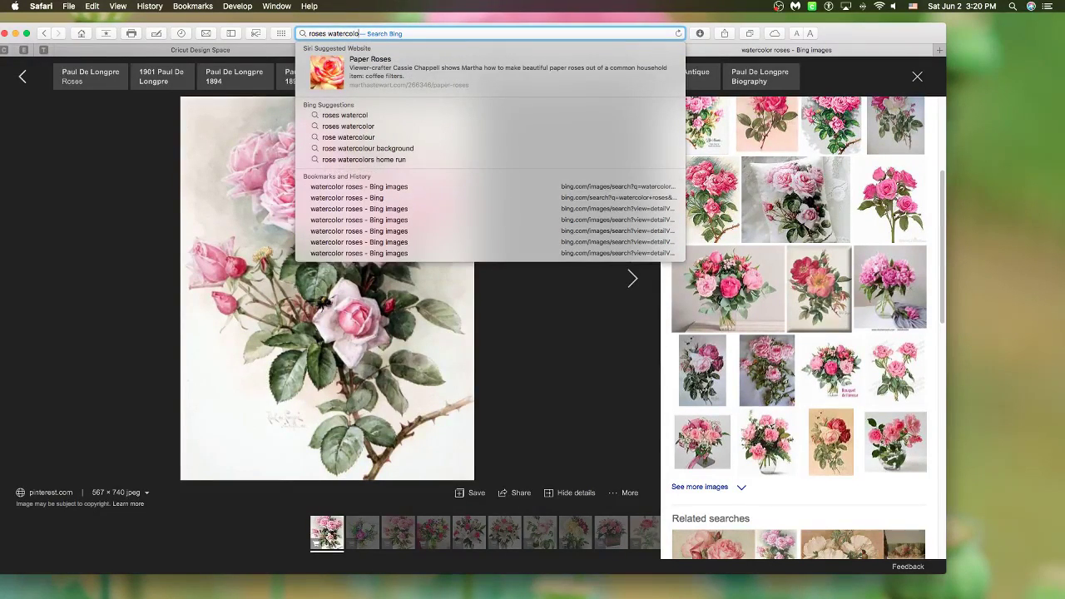
pyautogui.press('Return')
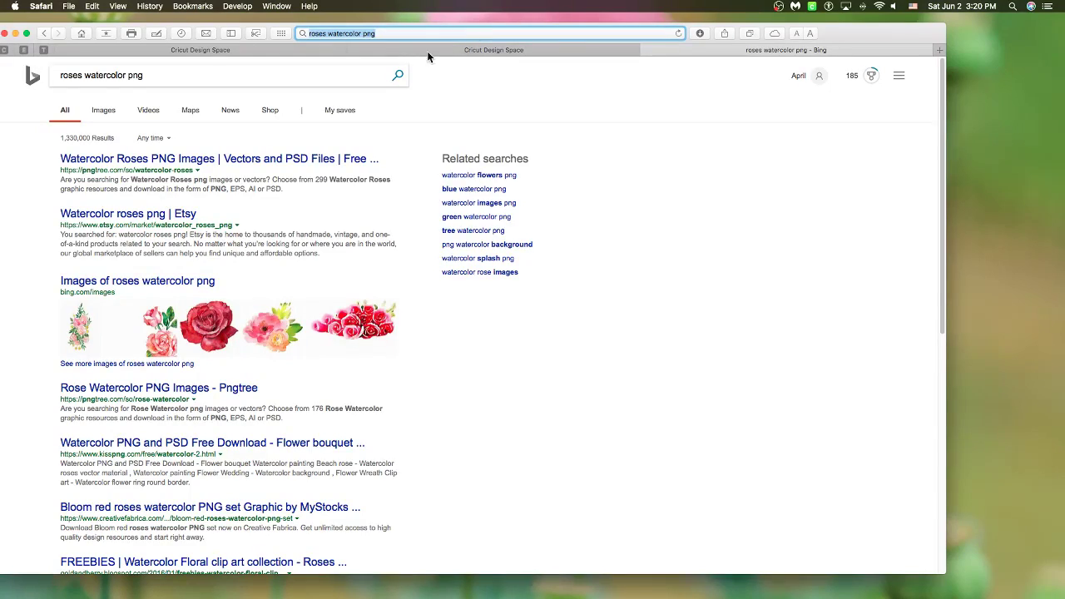
# - Browse the Bing image results for "roses watercolor png" and open the coral rose bouquet on a transparent background
pyautogui.click(102, 109)
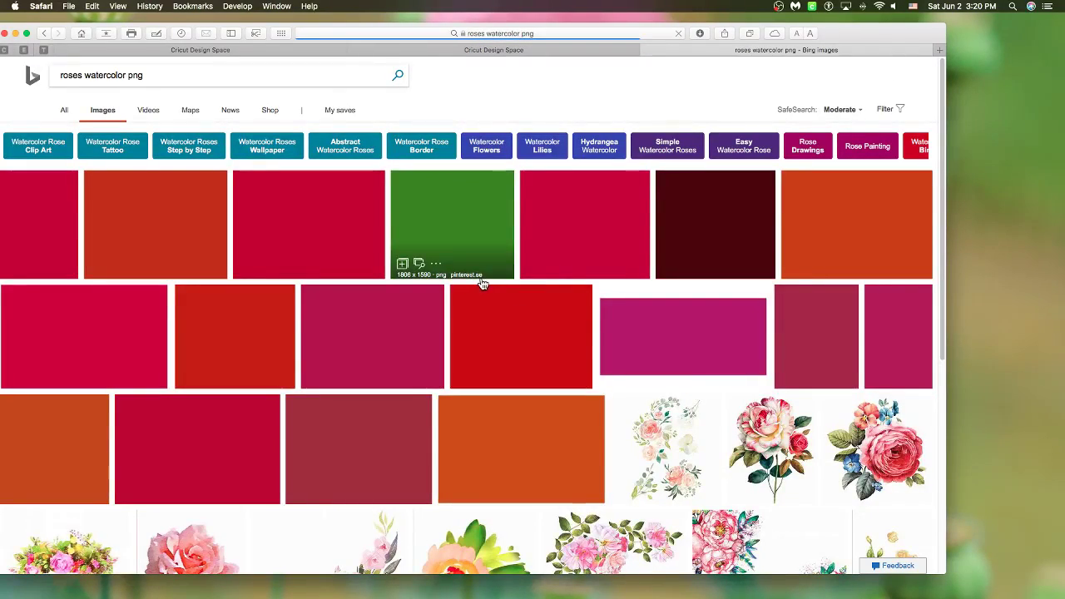
pyautogui.scroll(-3, 665, 394)
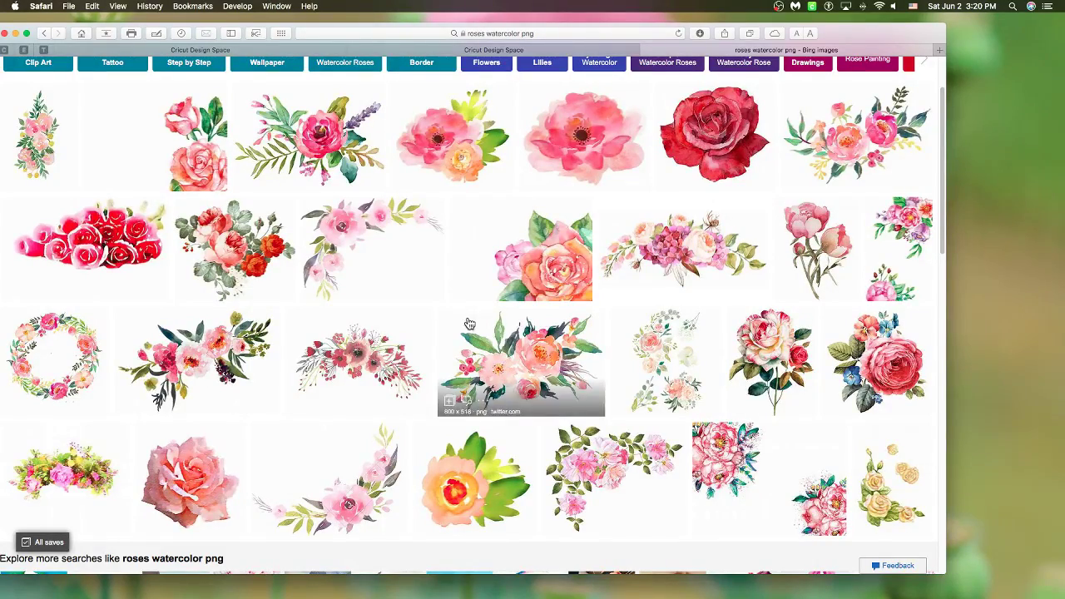
pyautogui.scroll(-5, 341, 379)
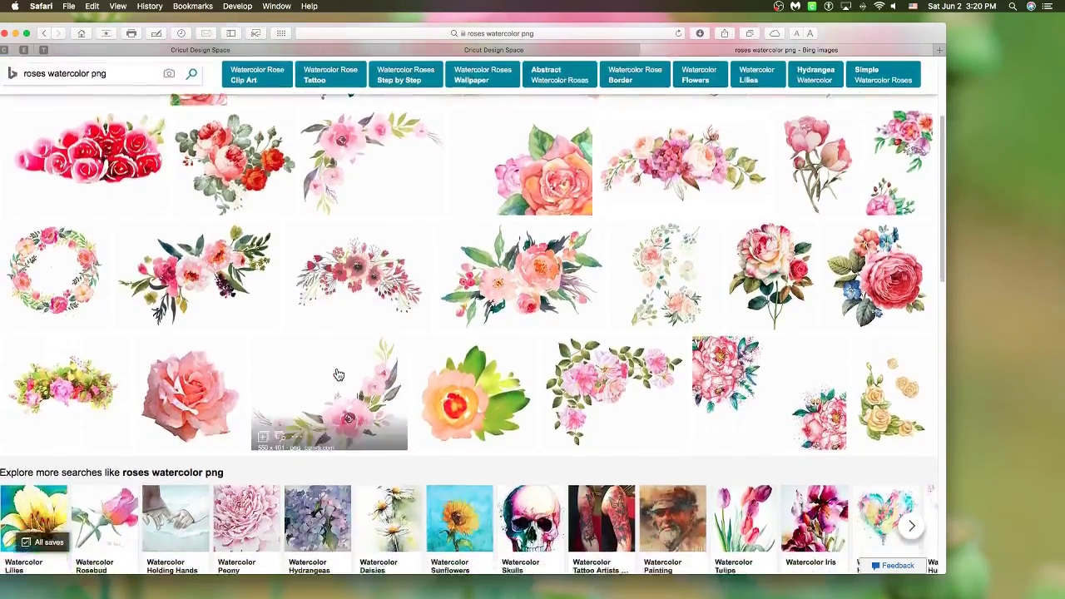
pyautogui.scroll(-4, 339, 374)
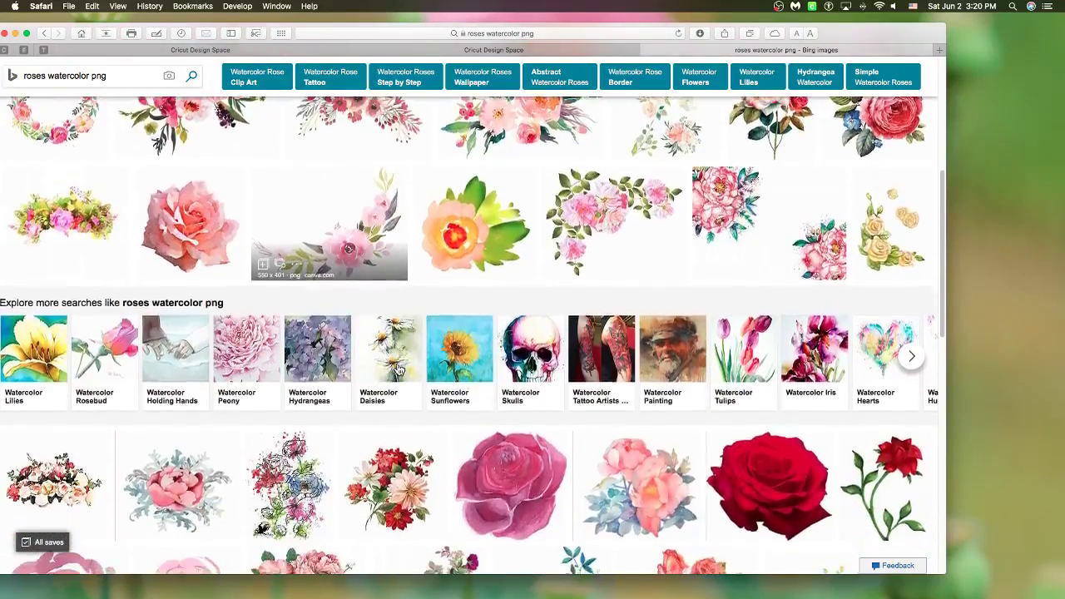
pyautogui.scroll(-7, 397, 368)
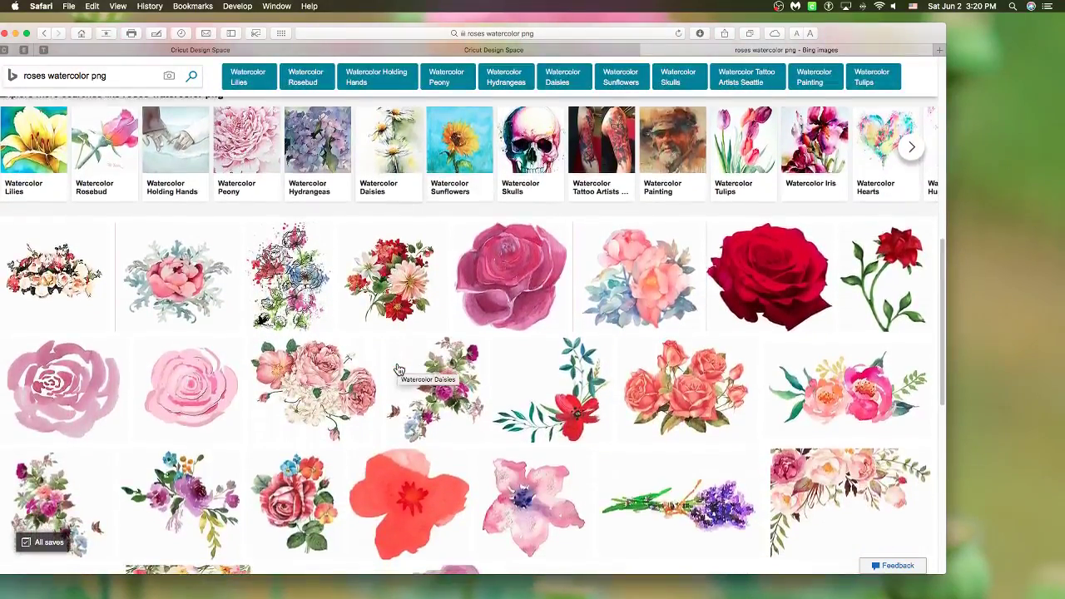
pyautogui.scroll(-5, 397, 368)
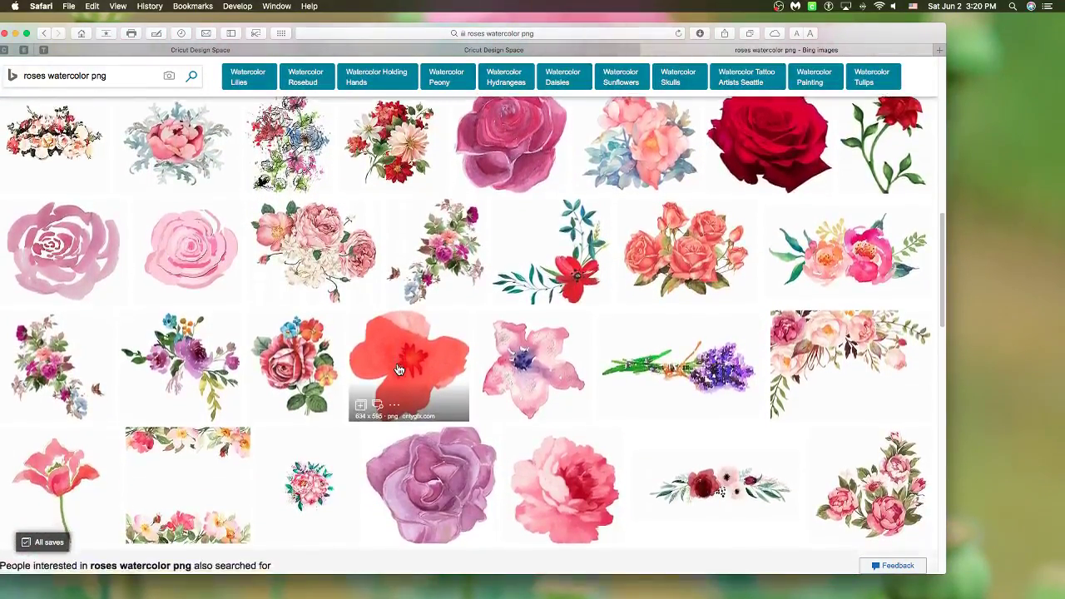
pyautogui.click(678, 253)
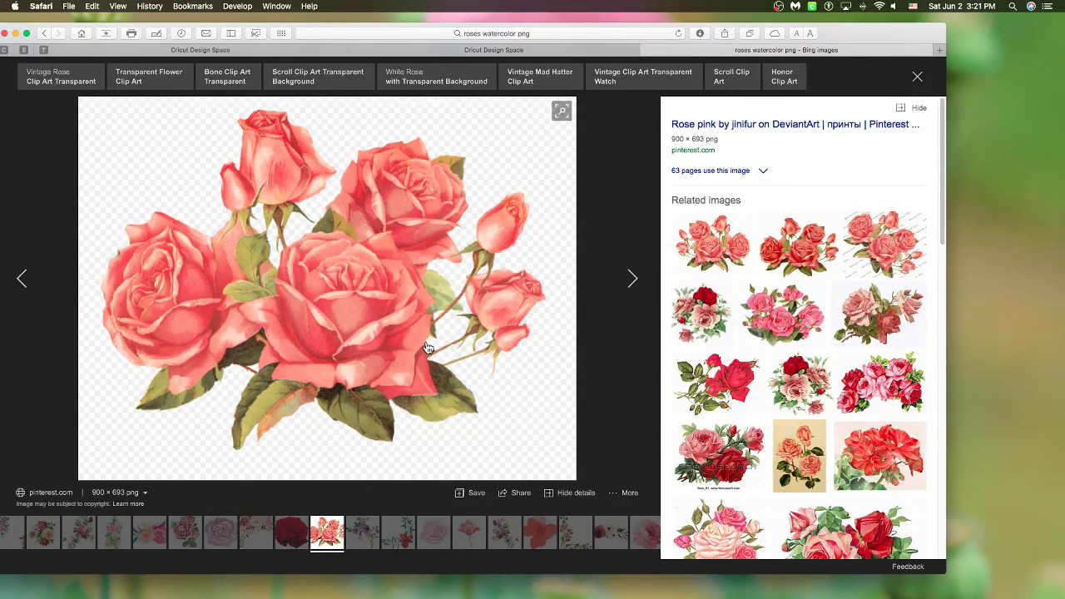
# - Close the project screenshot preview and download the coral rose bouquet image
pyautogui.click(423, 324)
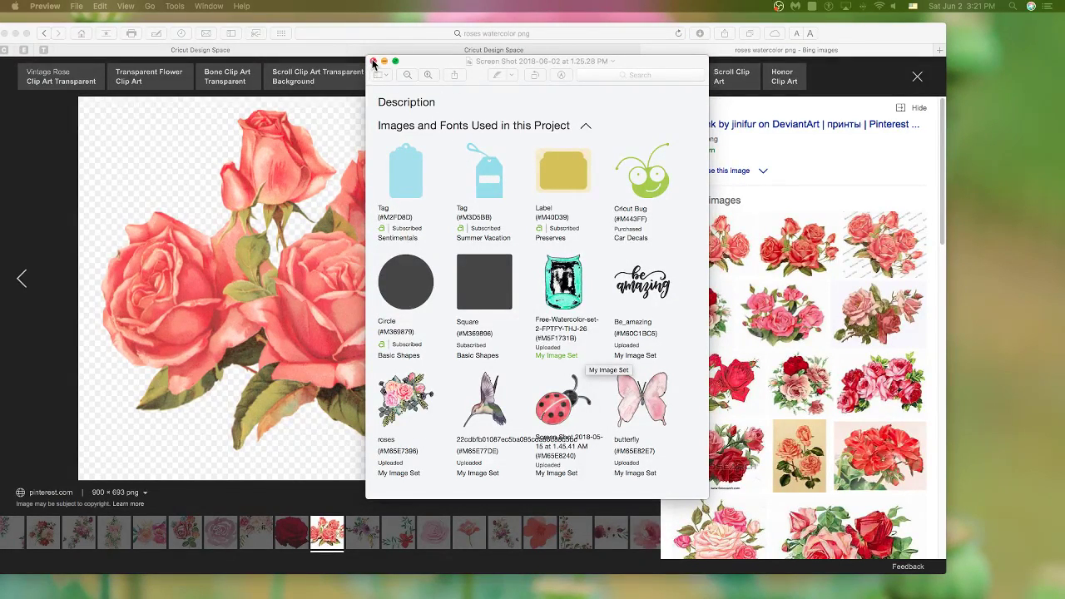
pyautogui.rightClick(328, 190)
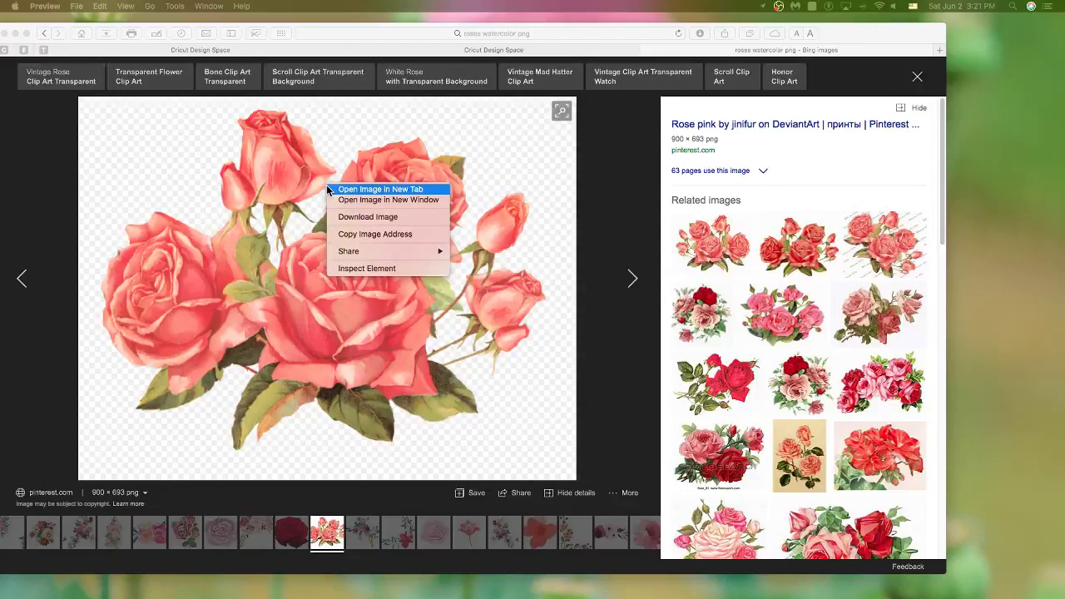
pyautogui.click(367, 216)
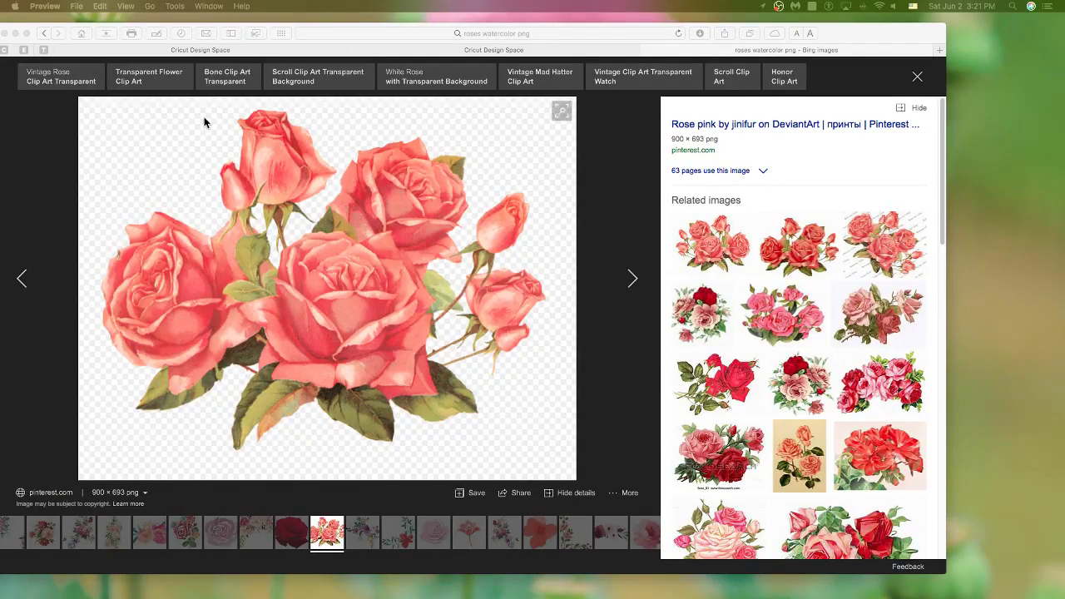
# - Switch to the Cricut Design Space tab, check the pink roses' cut image, and cancel their upload
pyautogui.click(491, 51)
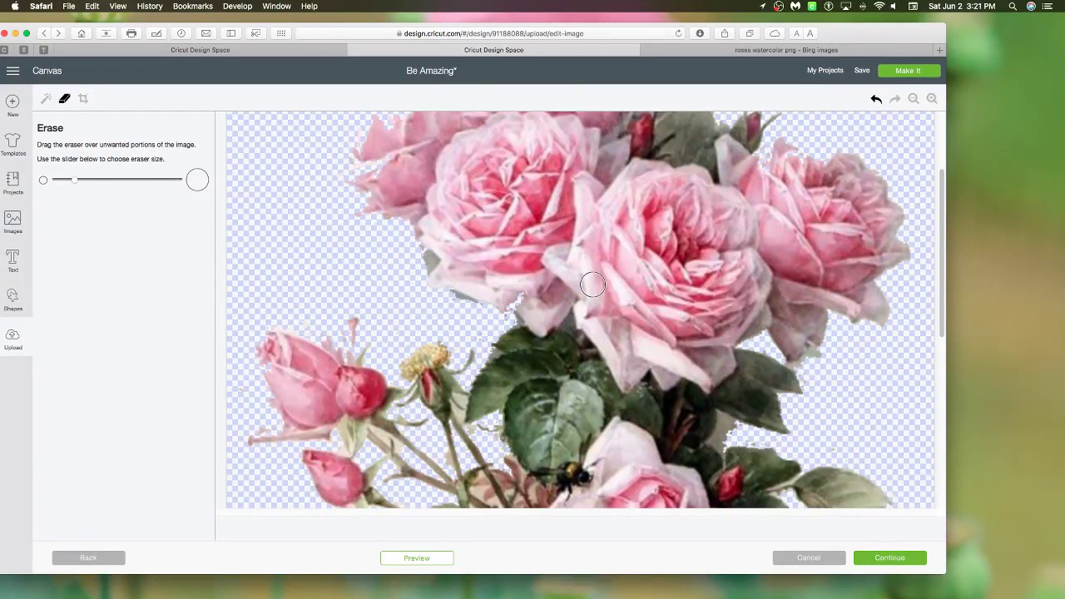
pyautogui.moveTo(370, 327); pyautogui.dragTo(340, 316)
pyautogui.click(907, 568)
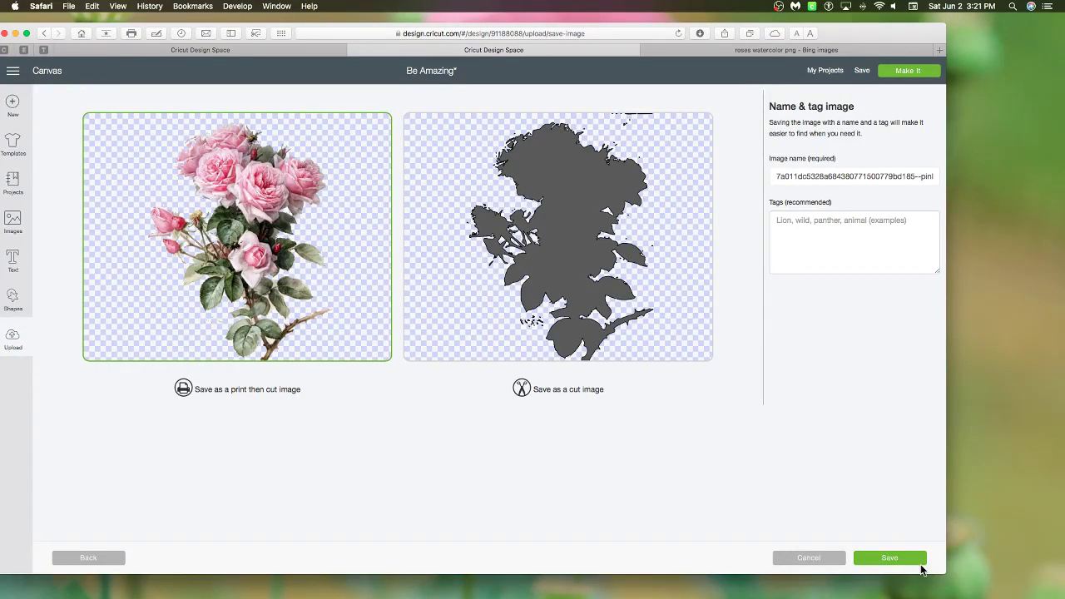
pyautogui.click(814, 558)
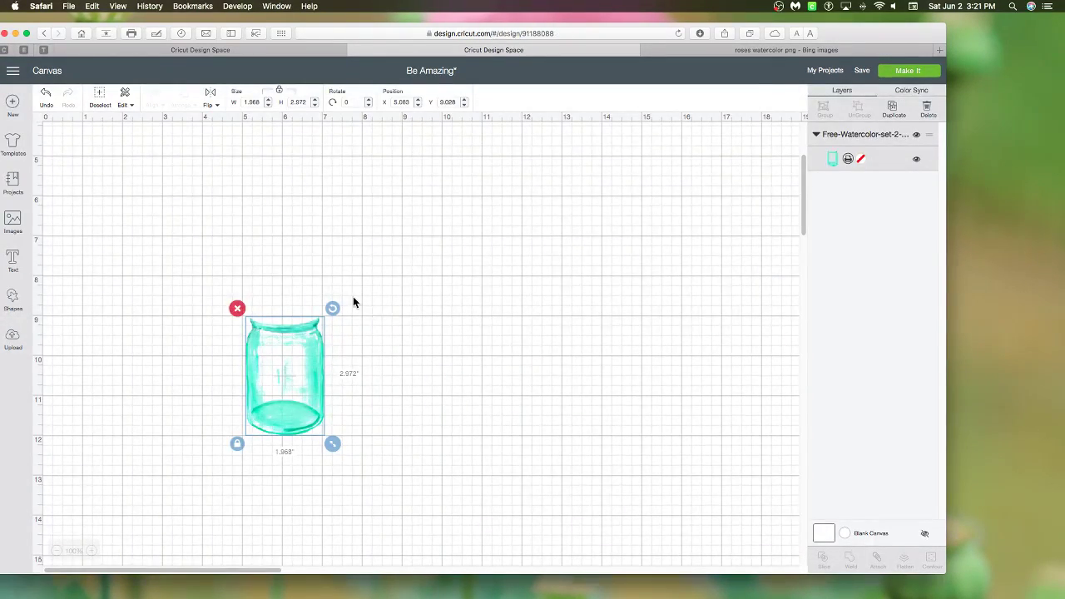
# - Upload the coral roses file f7b4f19630ba9cb7cfe10d2b8fe6b113.png from the Downloads folder as a new image
pyautogui.click(13, 336)
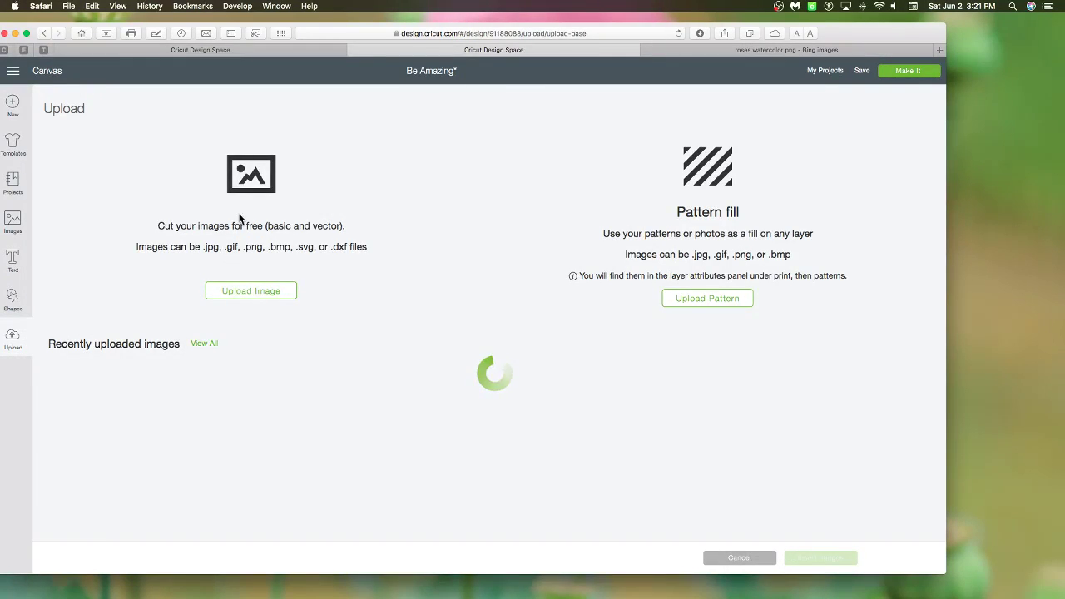
pyautogui.click(250, 291)
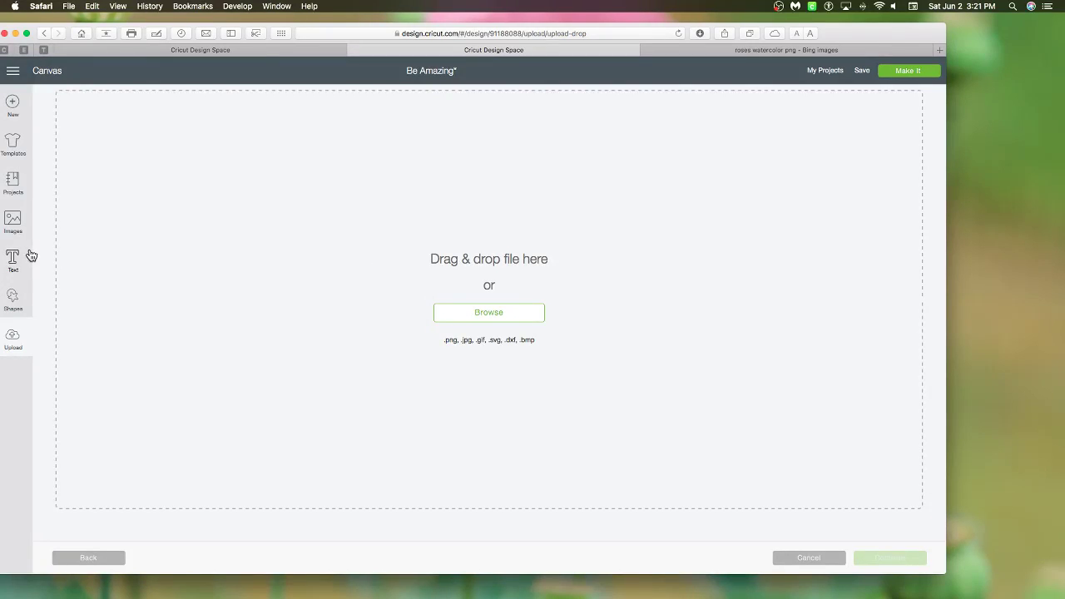
pyautogui.click(507, 316)
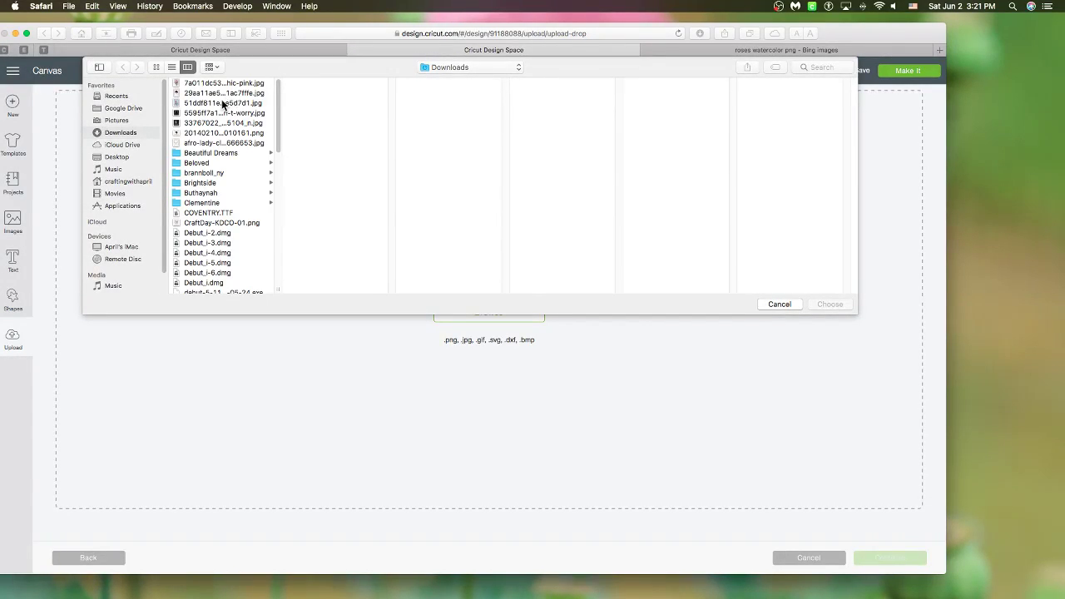
pyautogui.click(206, 84)
pyautogui.click(207, 94)
pyautogui.click(207, 103)
pyautogui.click(209, 114)
pyautogui.click(217, 123)
pyautogui.click(223, 133)
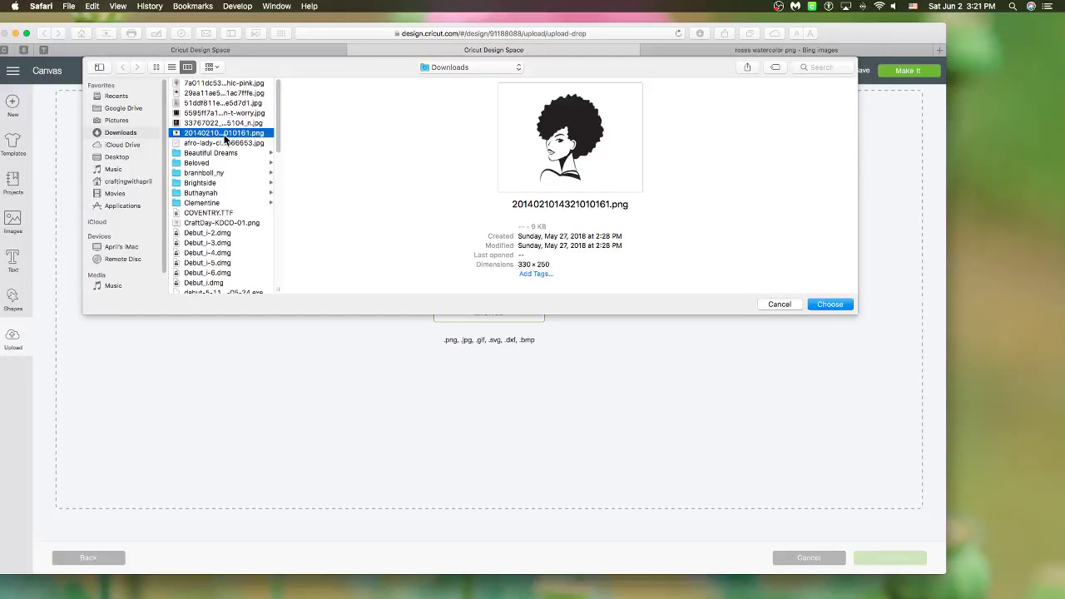
pyautogui.click(231, 152)
pyautogui.scroll(-5, 245, 163)
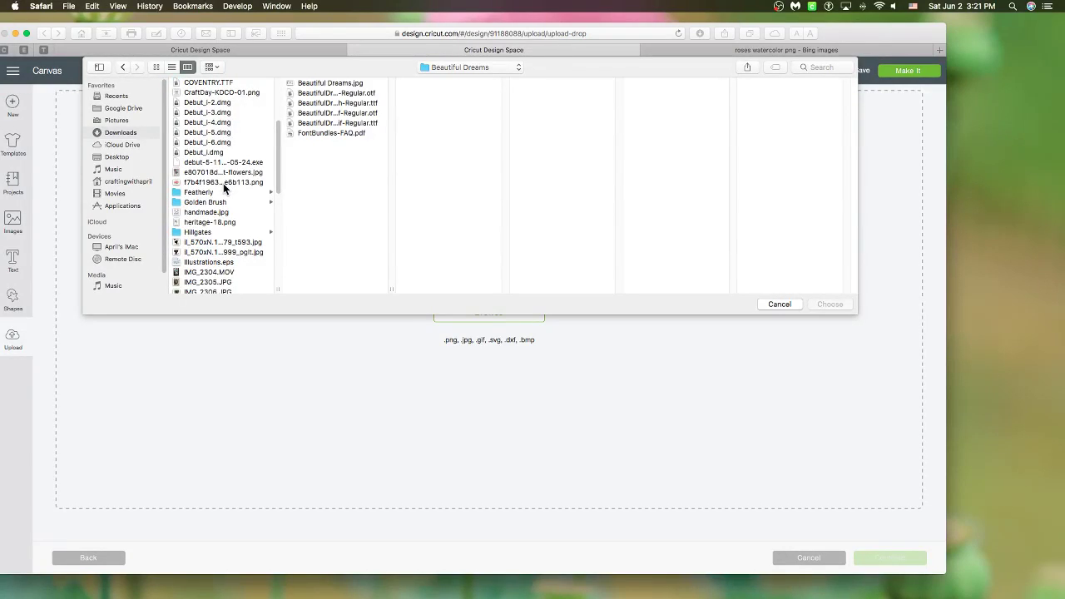
pyautogui.click(223, 182)
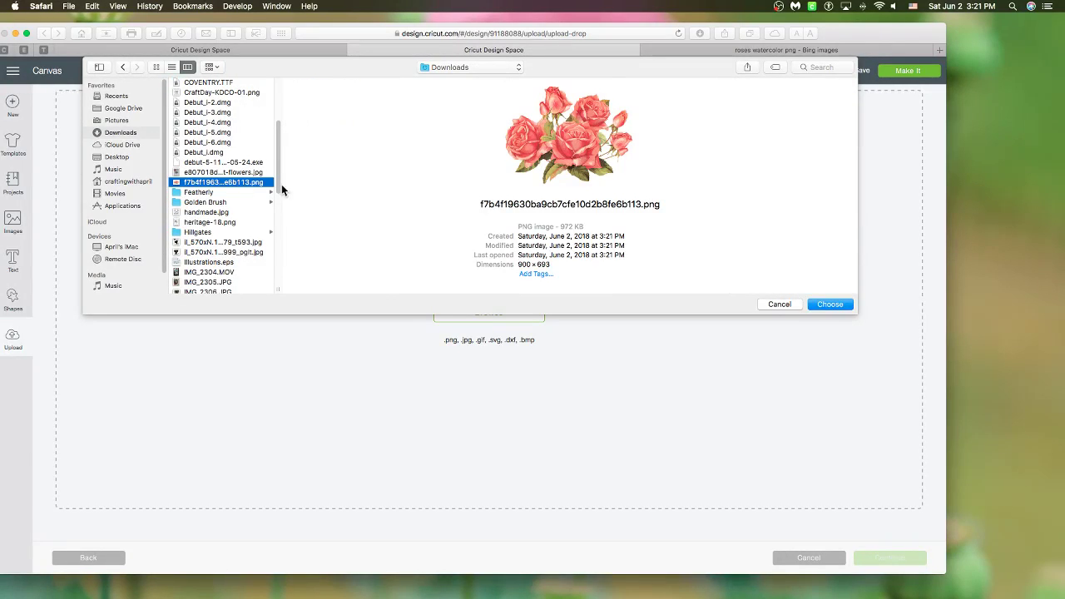
pyautogui.click(842, 305)
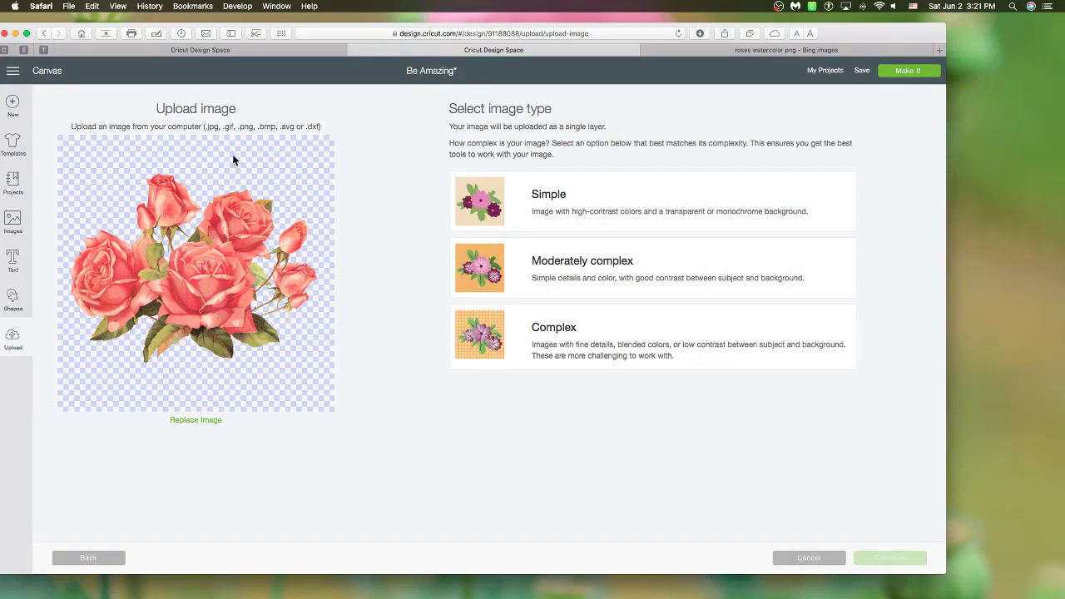
# - Compare the Simple and Moderately complex image types, then set the roses to Complex and proceed to background editing
pyautogui.click(596, 354)
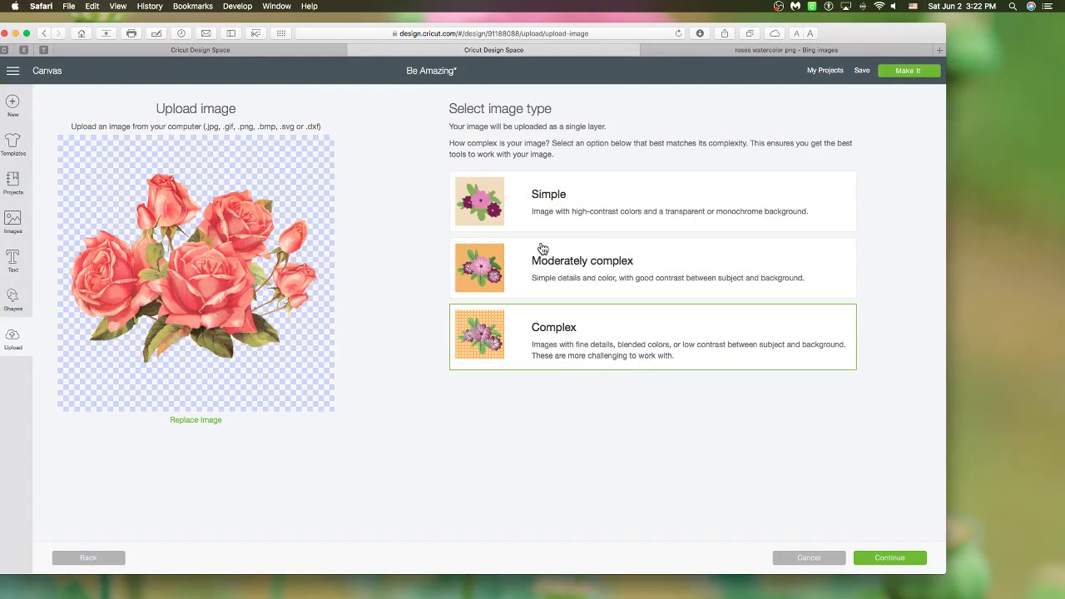
pyautogui.click(535, 203)
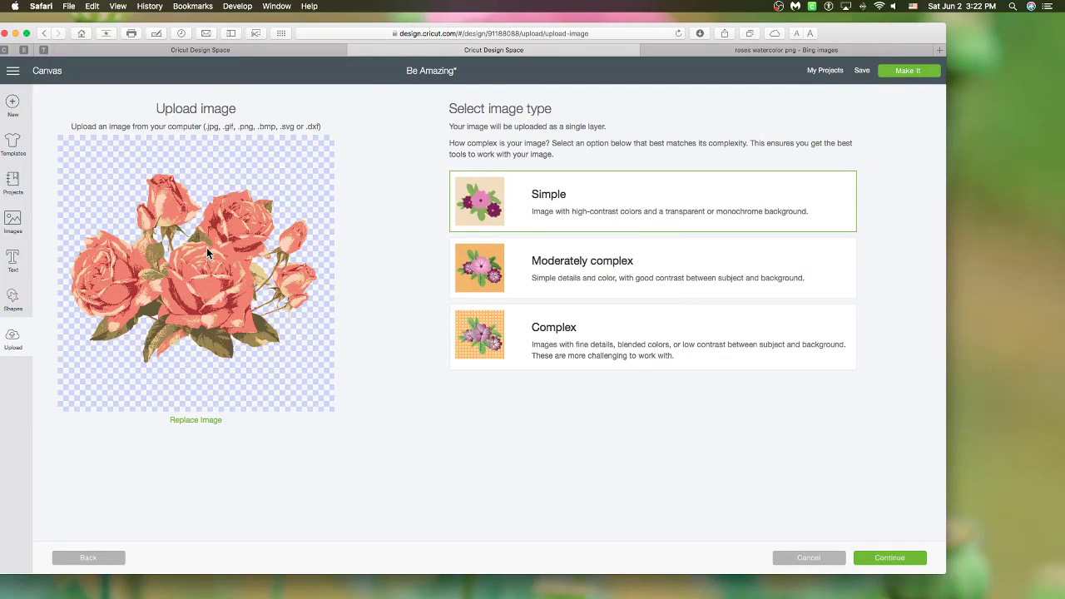
pyautogui.click(510, 262)
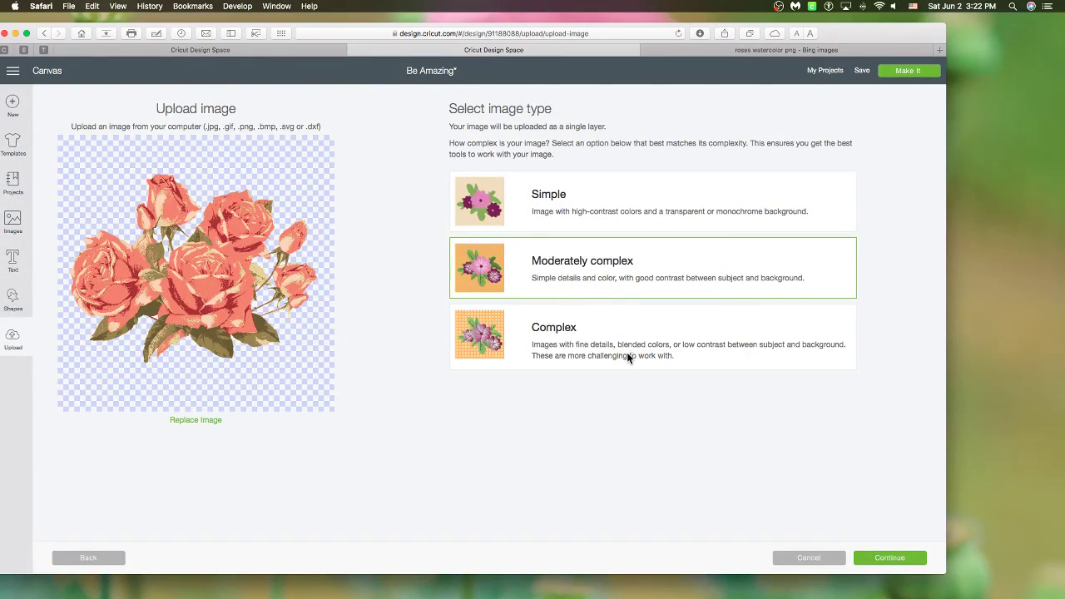
pyautogui.click(563, 337)
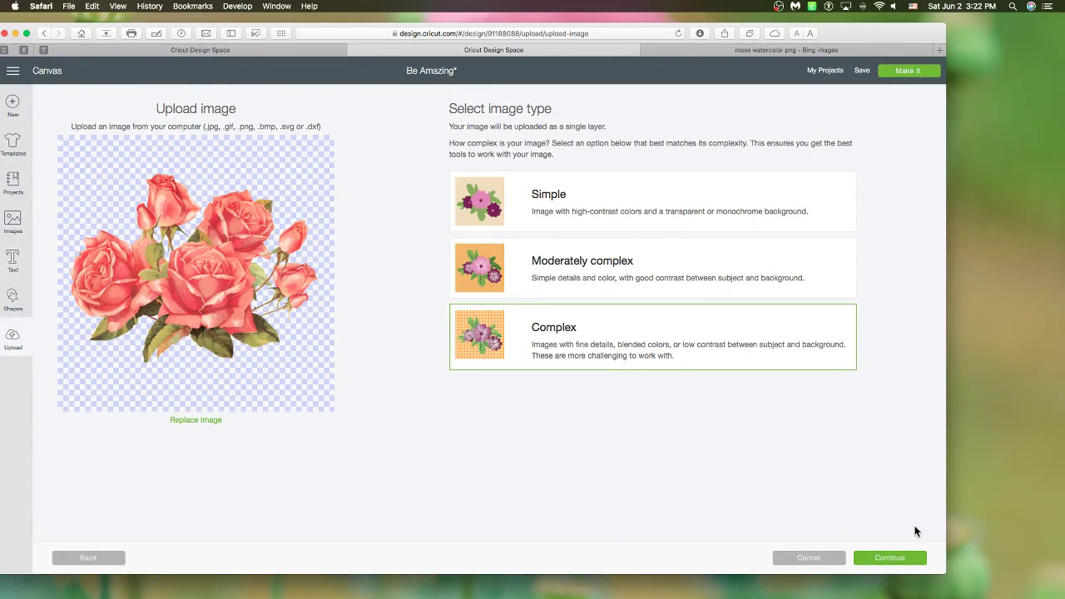
pyautogui.click(877, 561)
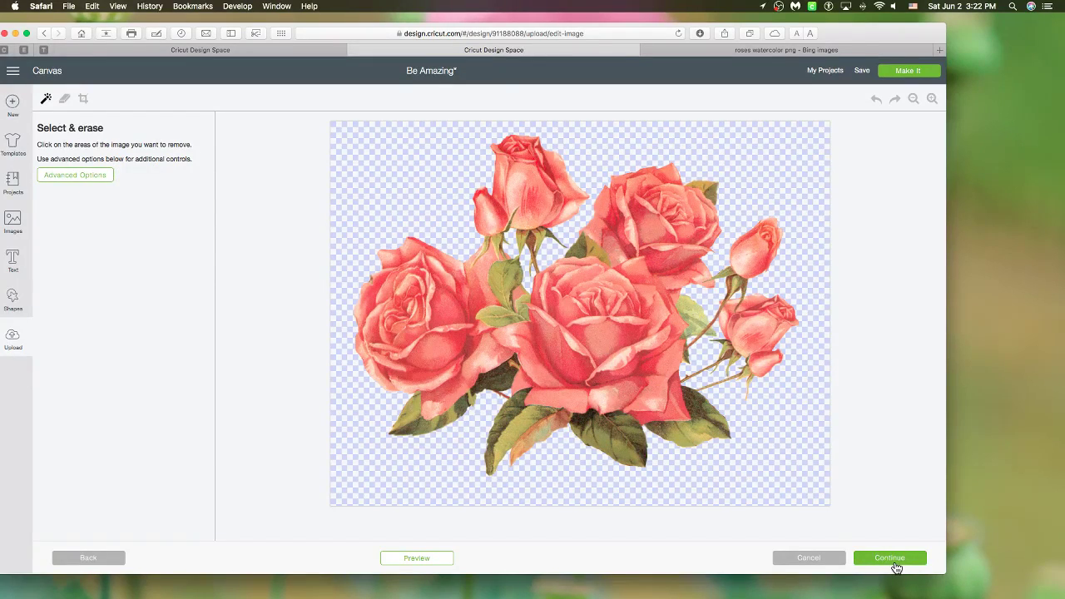
# - Save the coral roses as a print then cut image and insert them onto the canvas
pyautogui.click(891, 563)
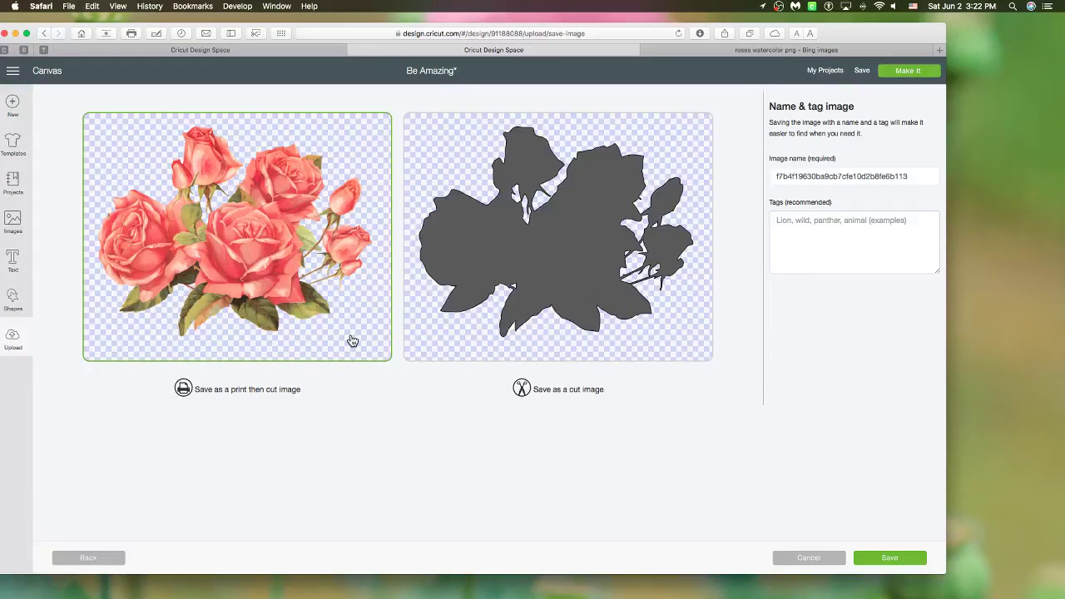
pyautogui.click(905, 561)
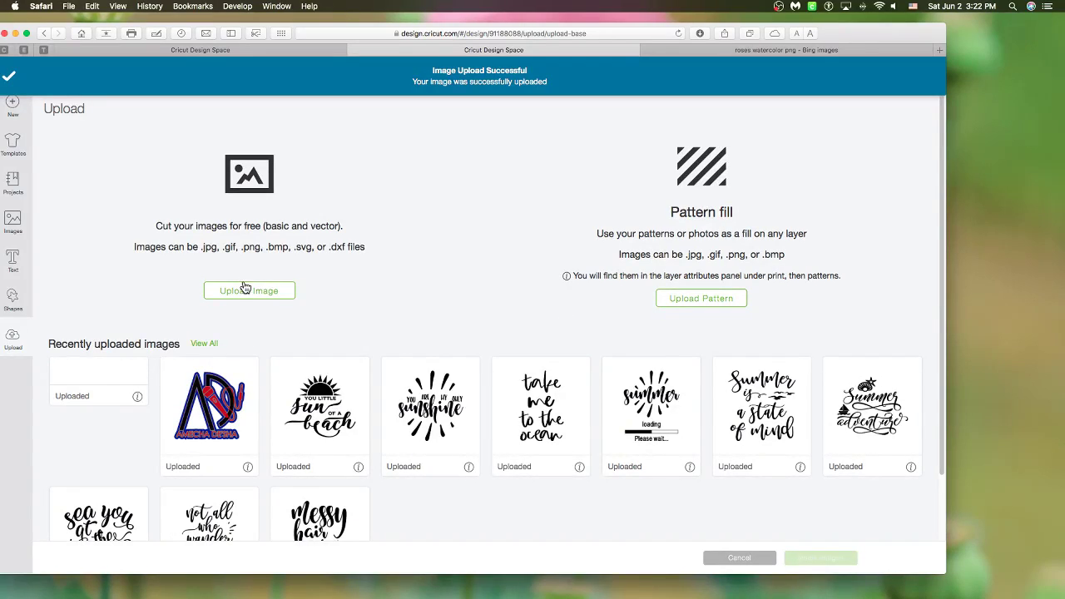
pyautogui.click(108, 410)
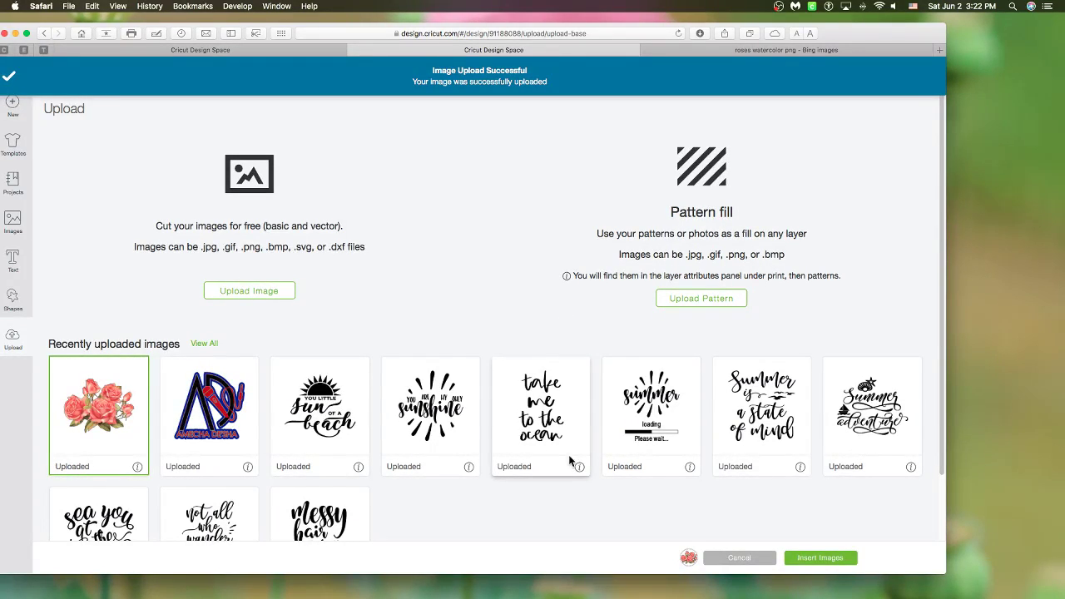
pyautogui.click(832, 567)
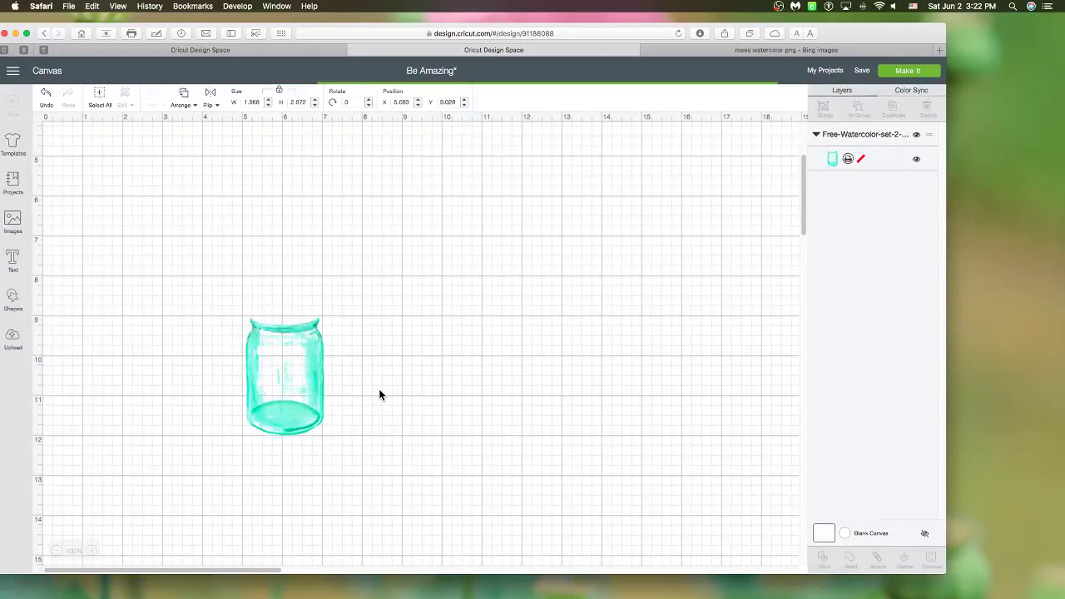
# - Place the roses over the jar's mouth, scaled to about 4.1 by 3.2 inches and rotated to about 350°
pyautogui.moveTo(220, 147); pyautogui.dragTo(277, 292)
pyautogui.moveTo(409, 365); pyautogui.dragTo(352, 334)
pyautogui.moveTo(316, 213); pyautogui.dragTo(351, 268)
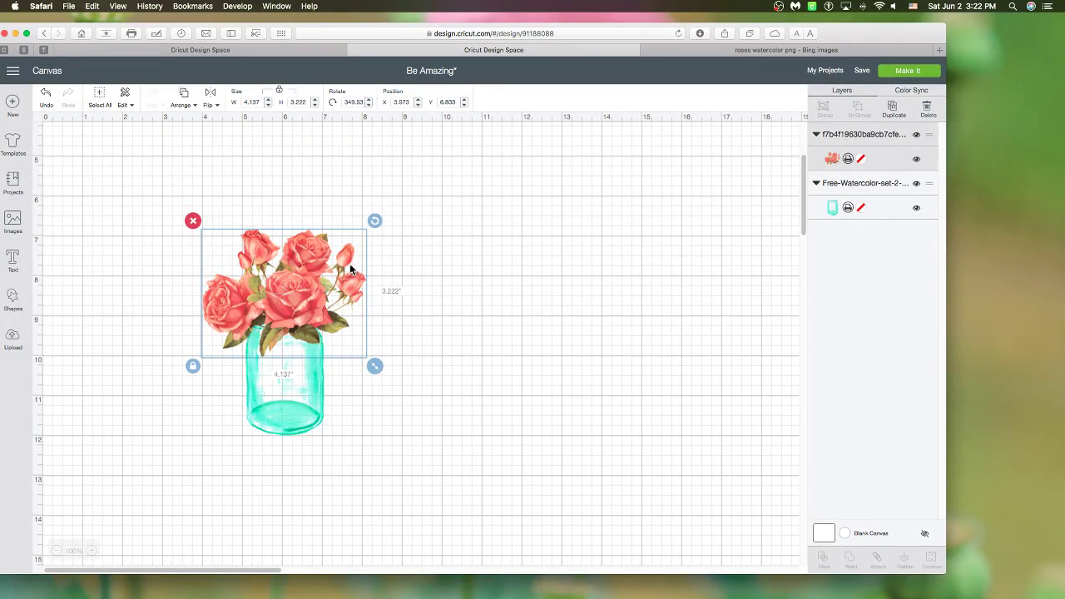
# - Rotate the roses to about 32° and lower them so they overlap the jar's opening
pyautogui.moveTo(375, 220); pyautogui.dragTo(361, 219)
pyautogui.moveTo(301, 287); pyautogui.dragTo(288, 315)
pyautogui.moveTo(376, 371); pyautogui.dragTo(374, 369)
pyautogui.moveTo(375, 223); pyautogui.dragTo(385, 349)
pyautogui.moveTo(320, 330)
pyautogui.mouseDown()
pyautogui.moveTo(307, 337)
pyautogui.moveTo(318, 350)
pyautogui.mouseUp()
pyautogui.moveTo(378, 239); pyautogui.dragTo(348, 211)
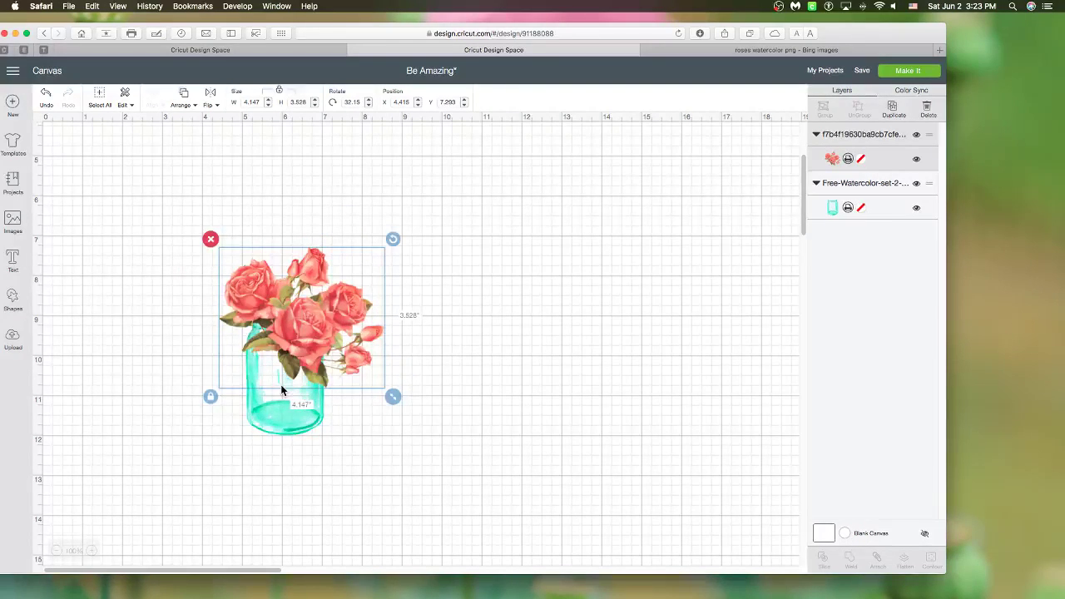
pyautogui.moveTo(392, 241); pyautogui.dragTo(387, 240)
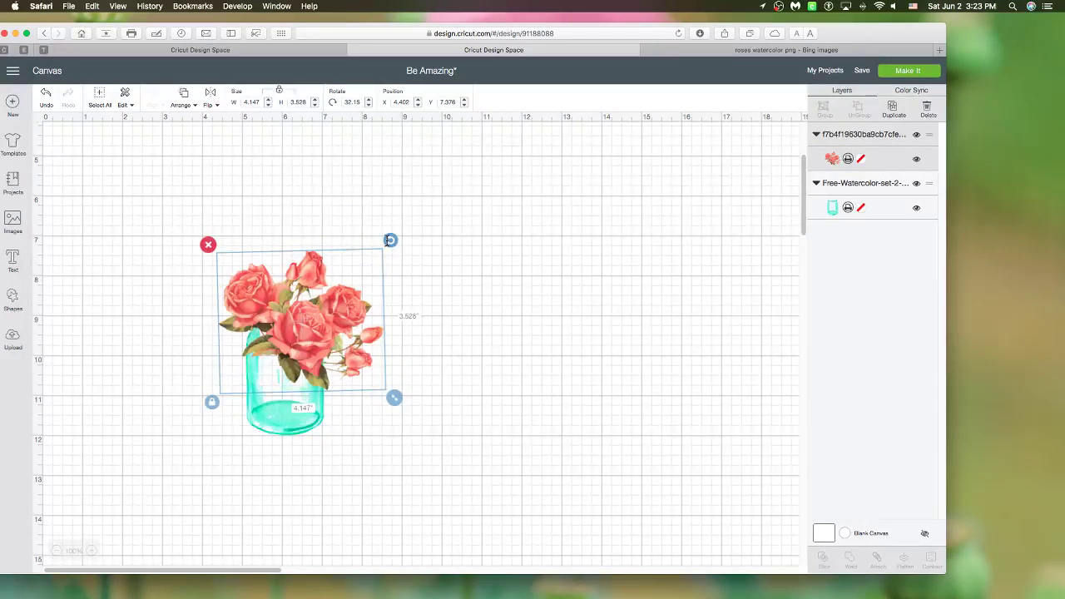
# - Raise the rose bouquet so only its lower leaves overlap the jar's rim, and deselect it
pyautogui.click(476, 387)
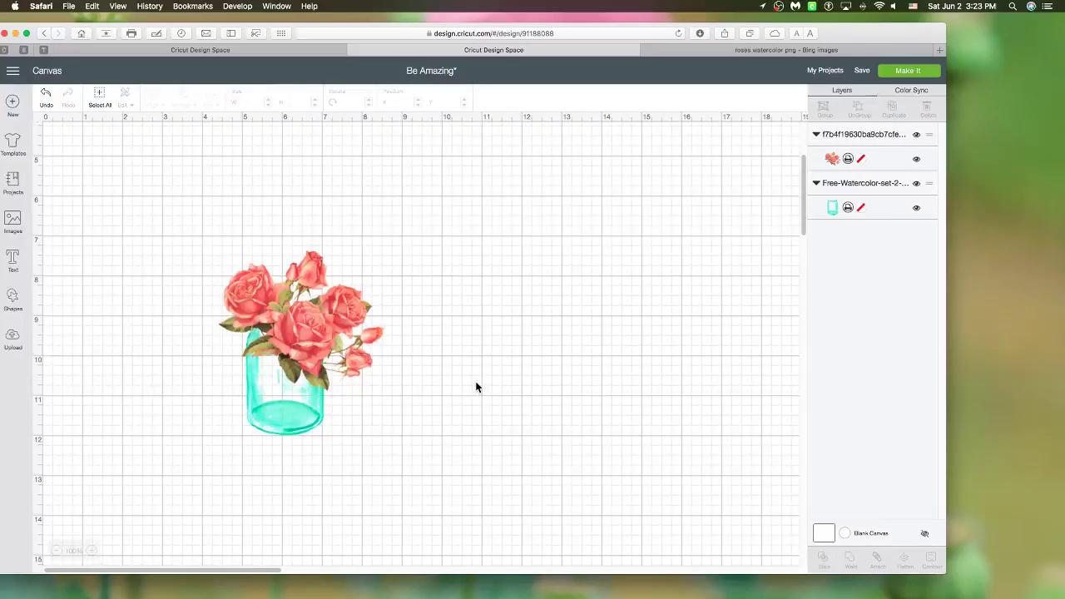
pyautogui.moveTo(317, 338); pyautogui.dragTo(276, 319)
pyautogui.click(429, 396)
pyautogui.click(483, 414)
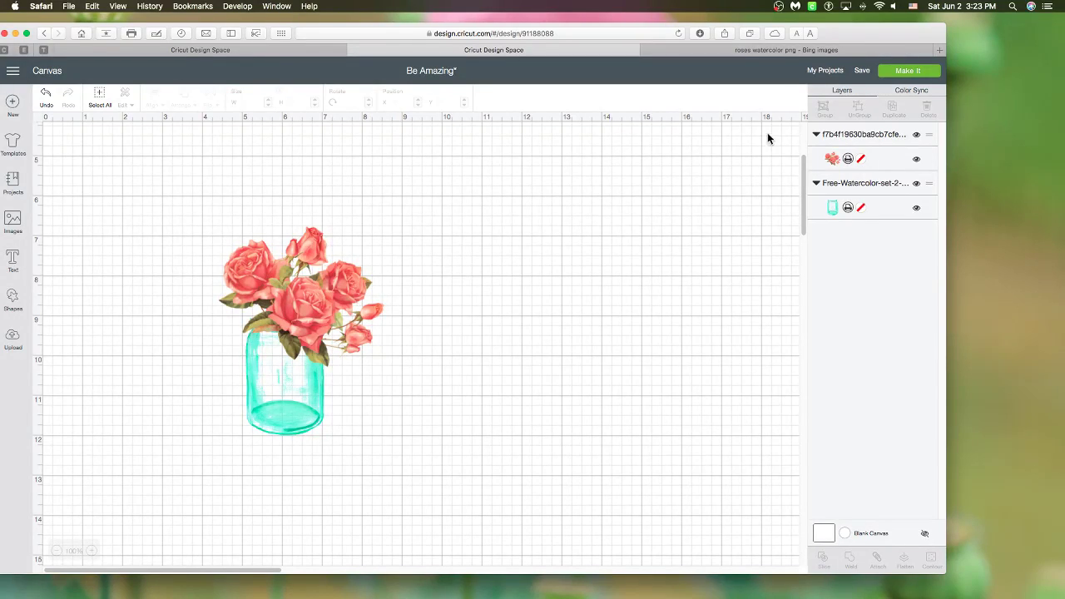
# - Switch back to the Bing rose image results and open the related picture of pink and red roses with green leaves
pyautogui.click(728, 51)
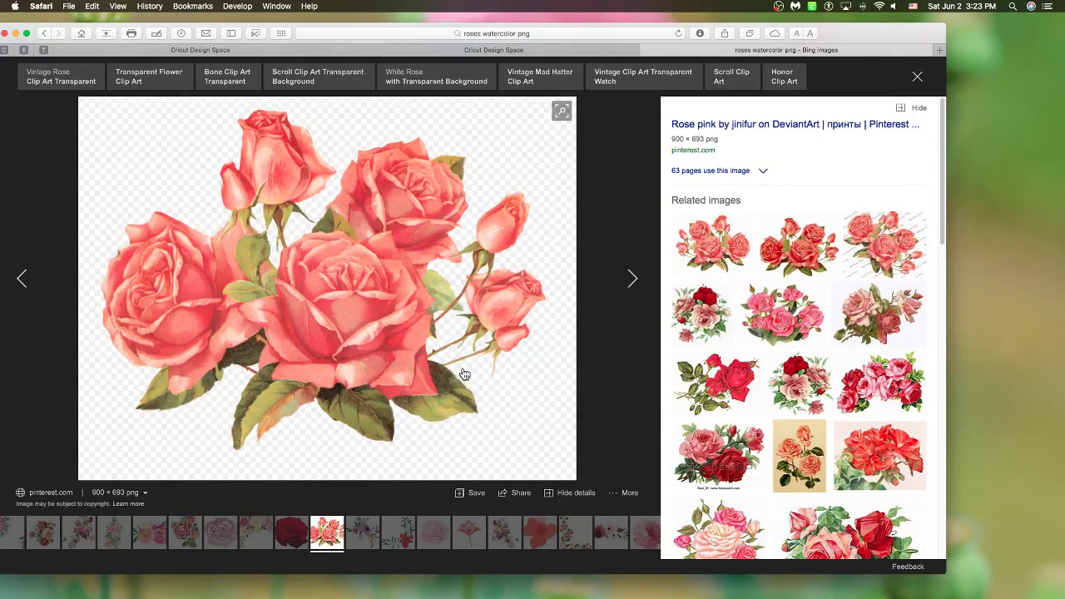
pyautogui.click(888, 387)
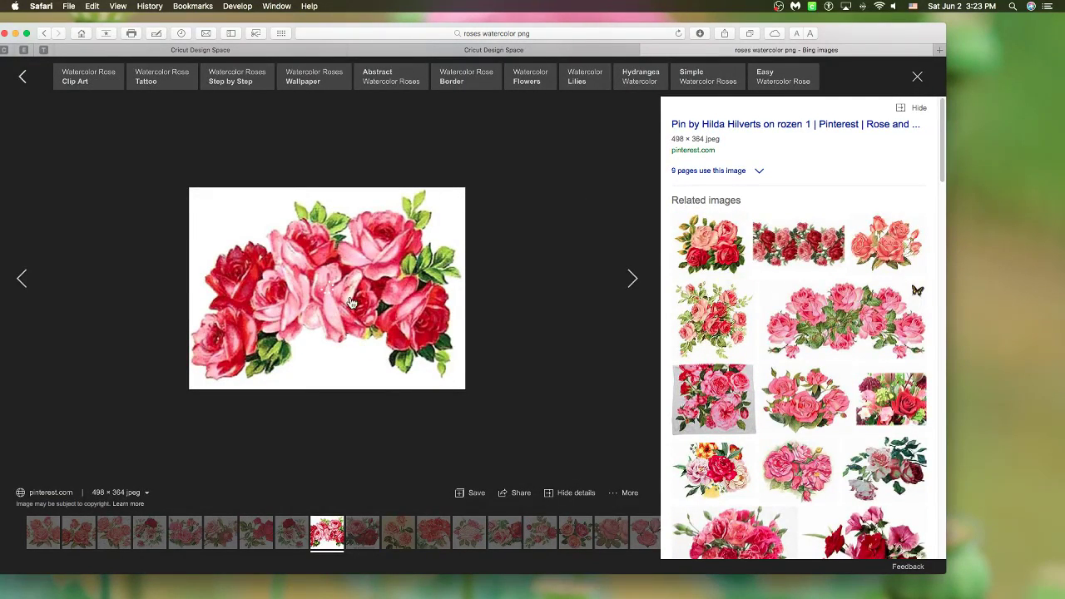
pyautogui.moveTo(361, 303)
# - Search the web for "watercolor ladybug"
pyautogui.click(477, 35)
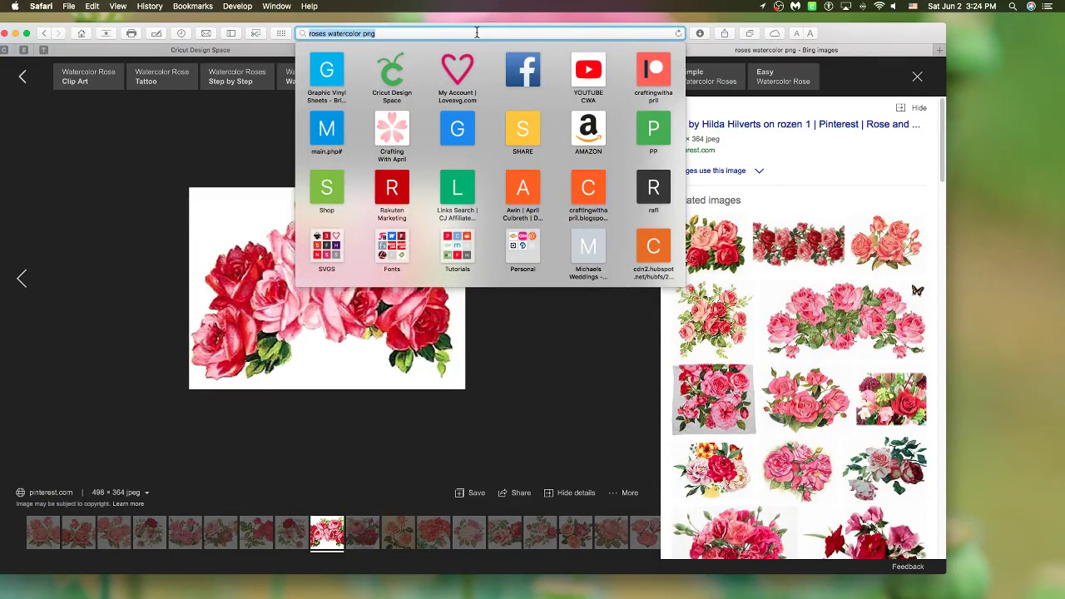
pyautogui.write('water')
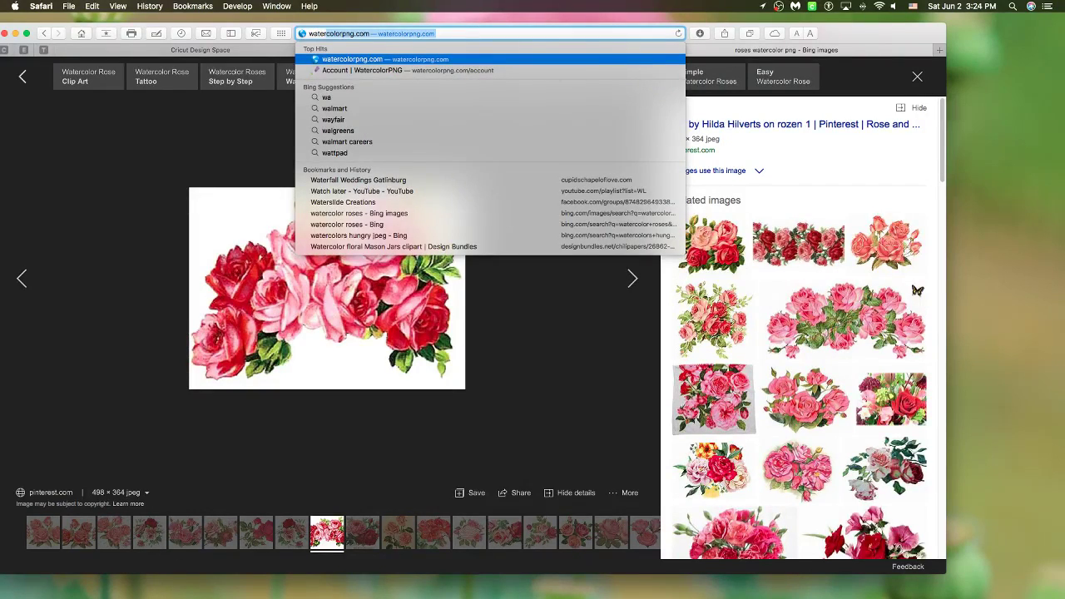
pyautogui.write('color ')
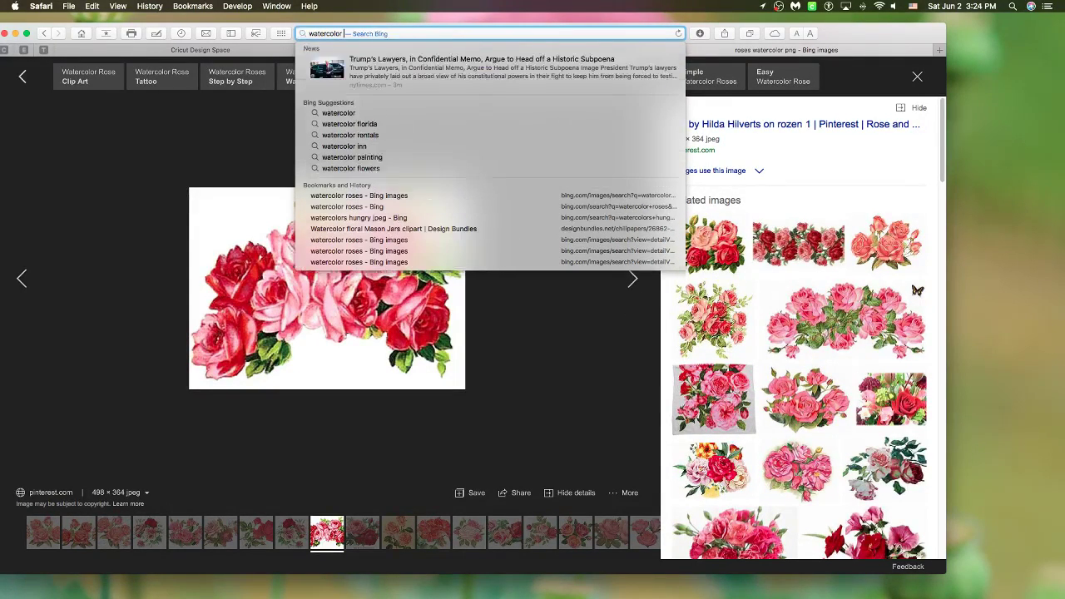
pyautogui.write('ladybug')
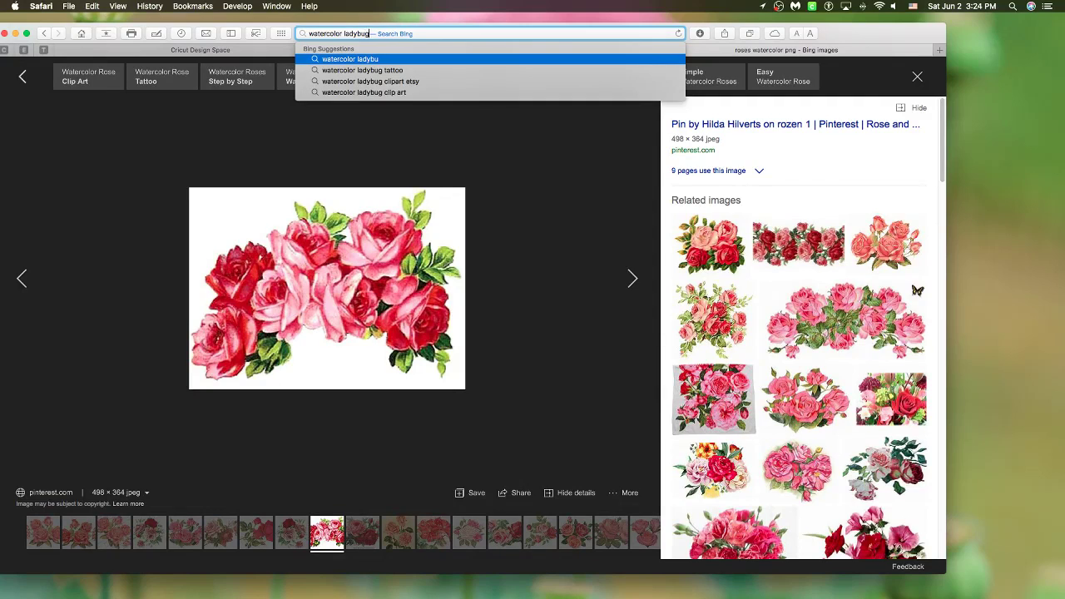
pyautogui.press('Return')
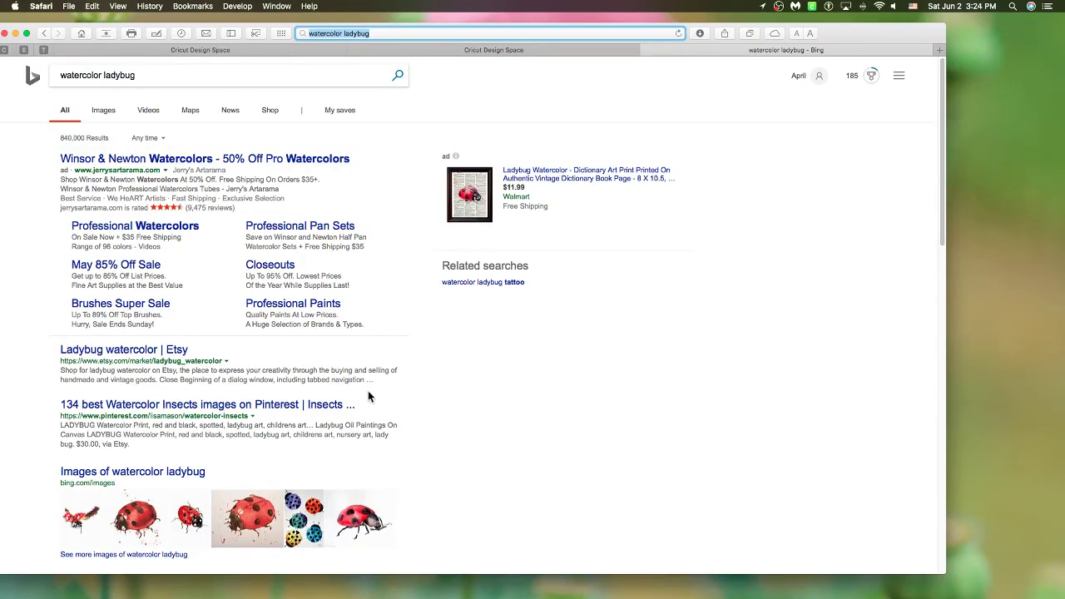
# - Preview the ladybug pictures in the web results, open the full image results, and browse them for a suitable watercolor ladybug
pyautogui.moveTo(258, 523)
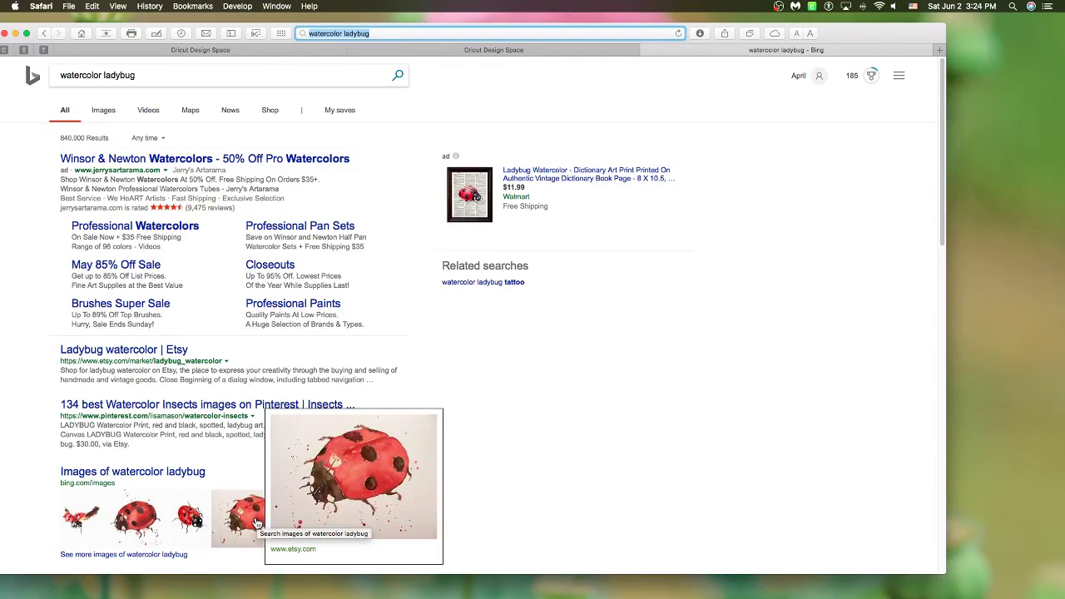
pyautogui.moveTo(122, 522)
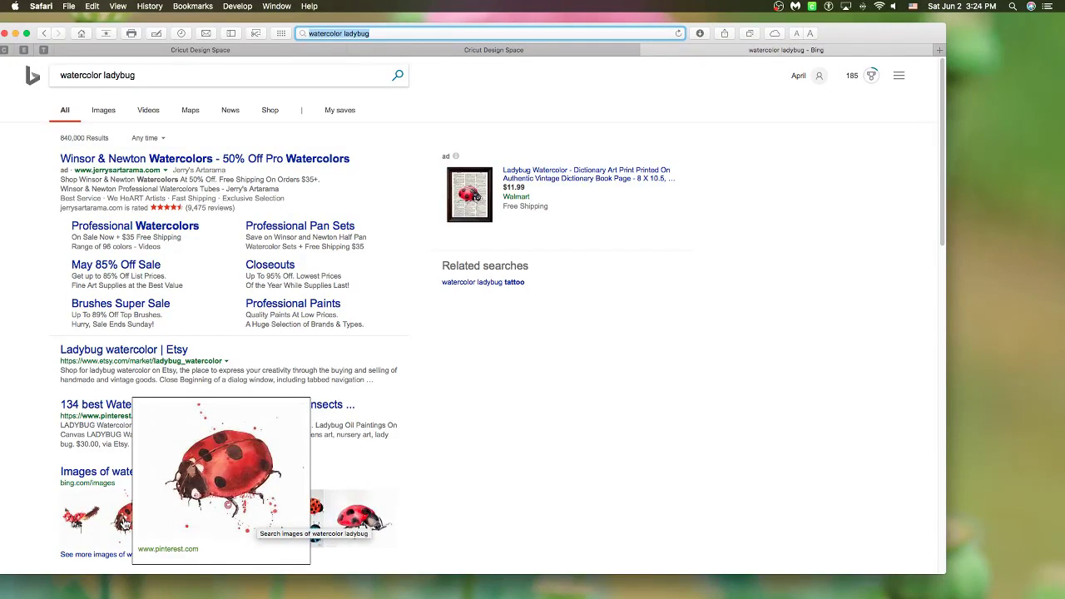
pyautogui.scroll(-3, 349, 329)
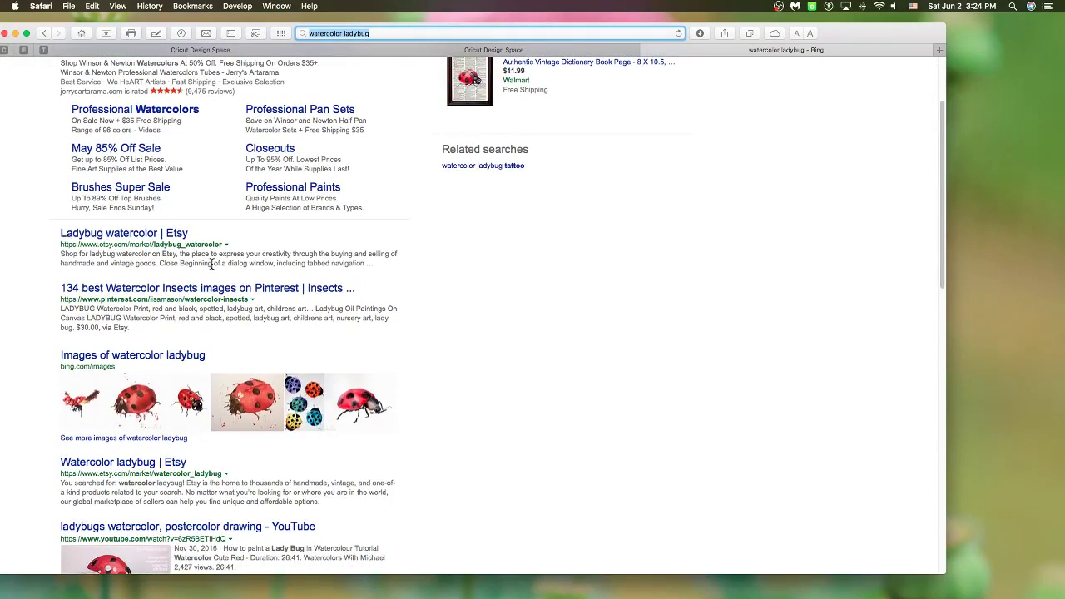
pyautogui.scroll(3, 212, 264)
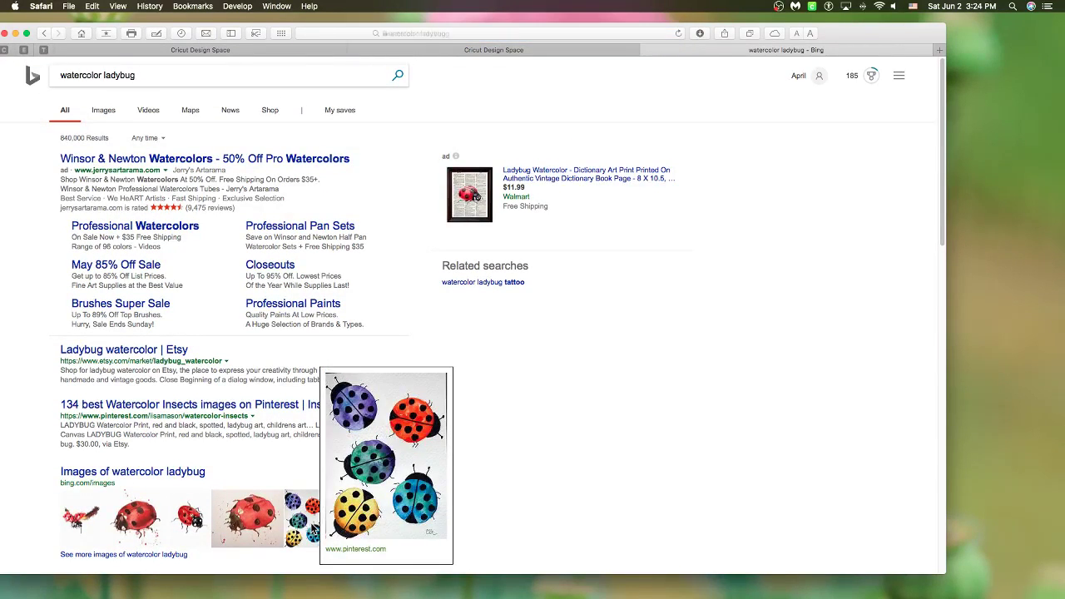
pyautogui.click(314, 532)
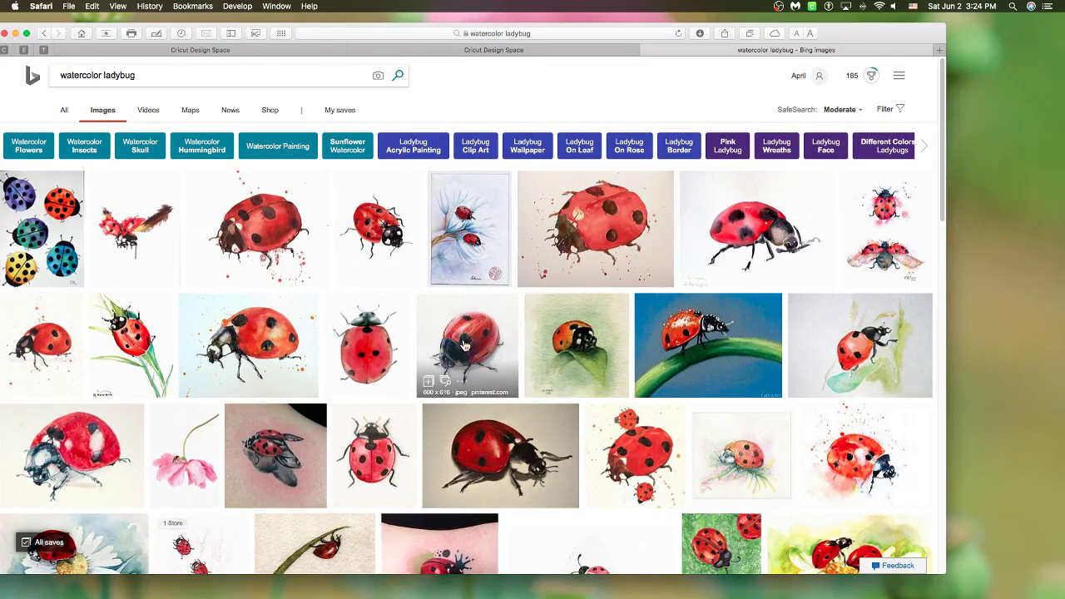
pyautogui.scroll(-1, 416, 423)
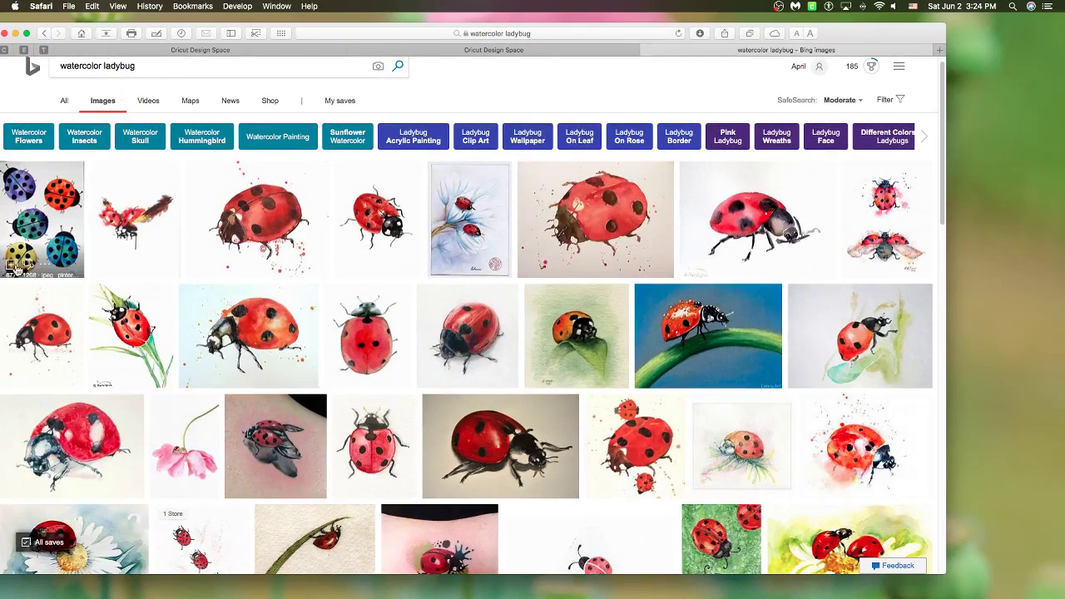
pyautogui.scroll(-5, 460, 392)
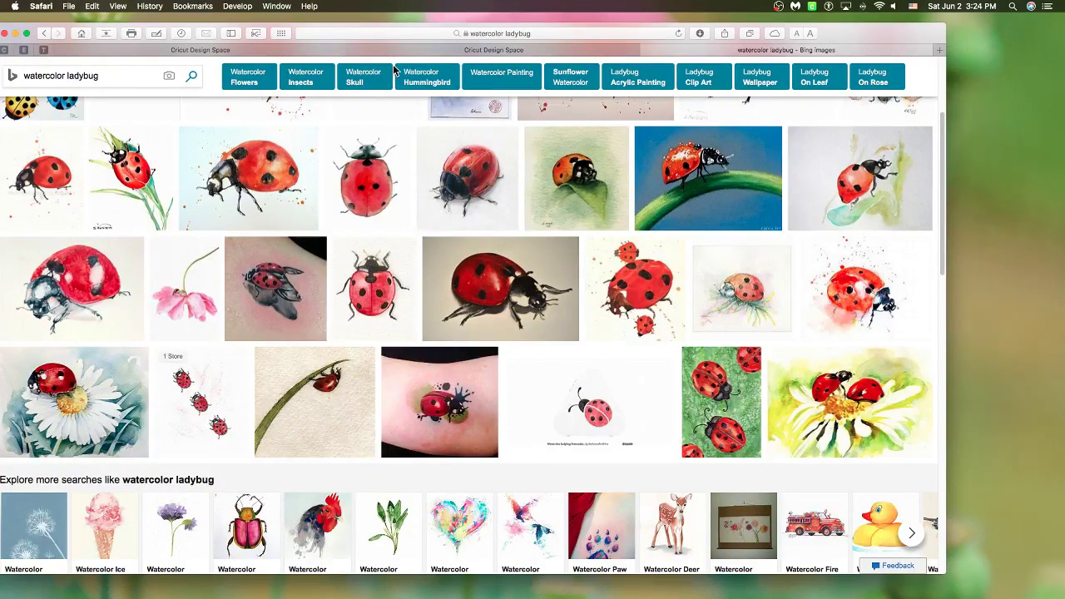
# - Replace the ladybug query with a new web search for hummingbird images
pyautogui.click(458, 32)
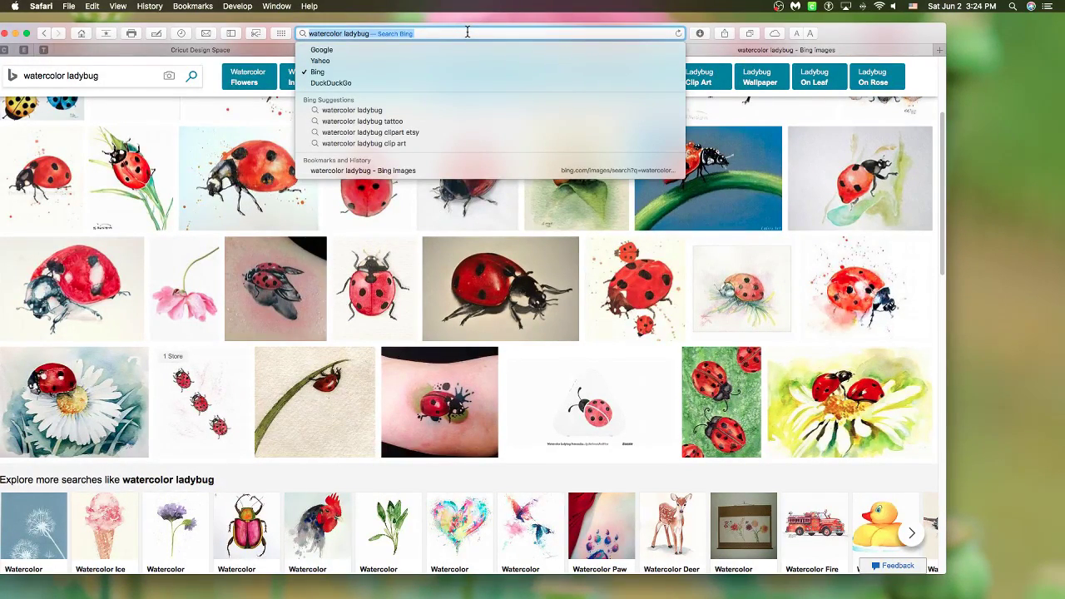
pyautogui.write('waterhun')
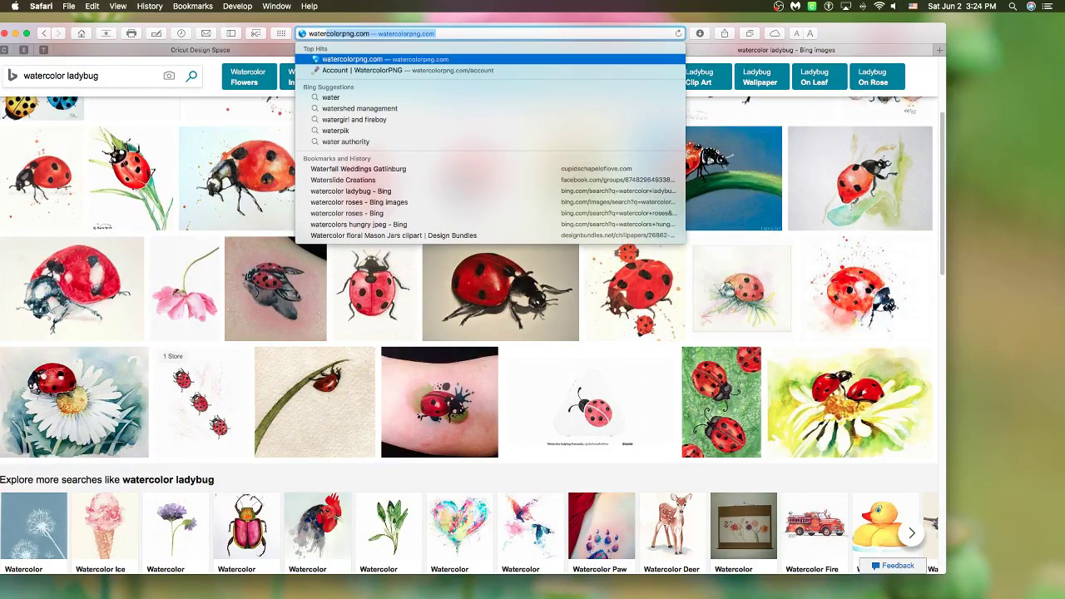
pyautogui.write('mmingbi')
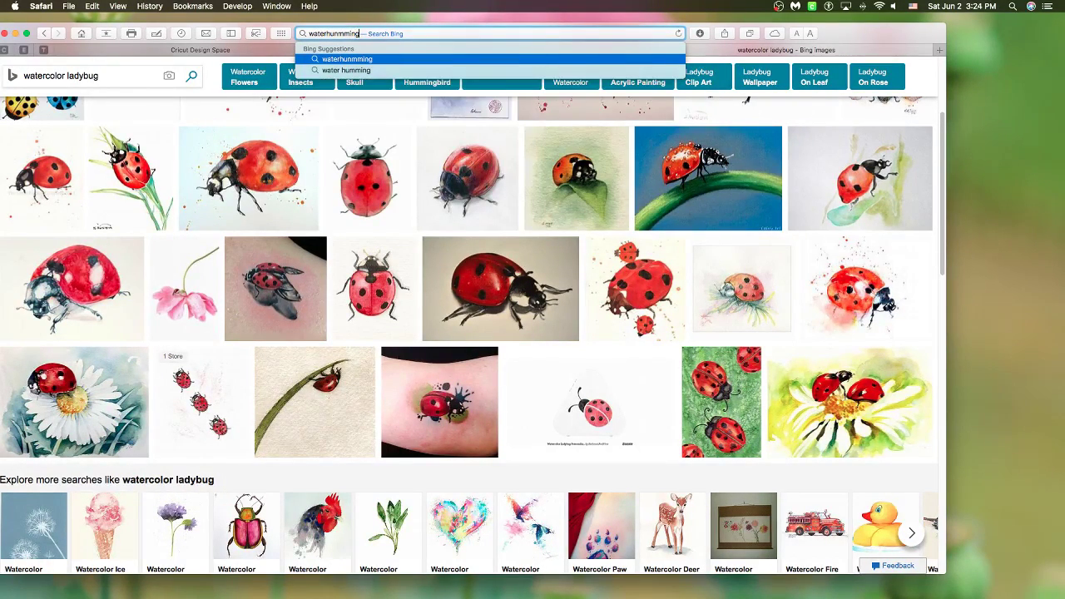
# - Search the web for a hummingbird and bring up the image results for "water hunmmingbird"
pyautogui.write('rd')
pyautogui.press('Return')
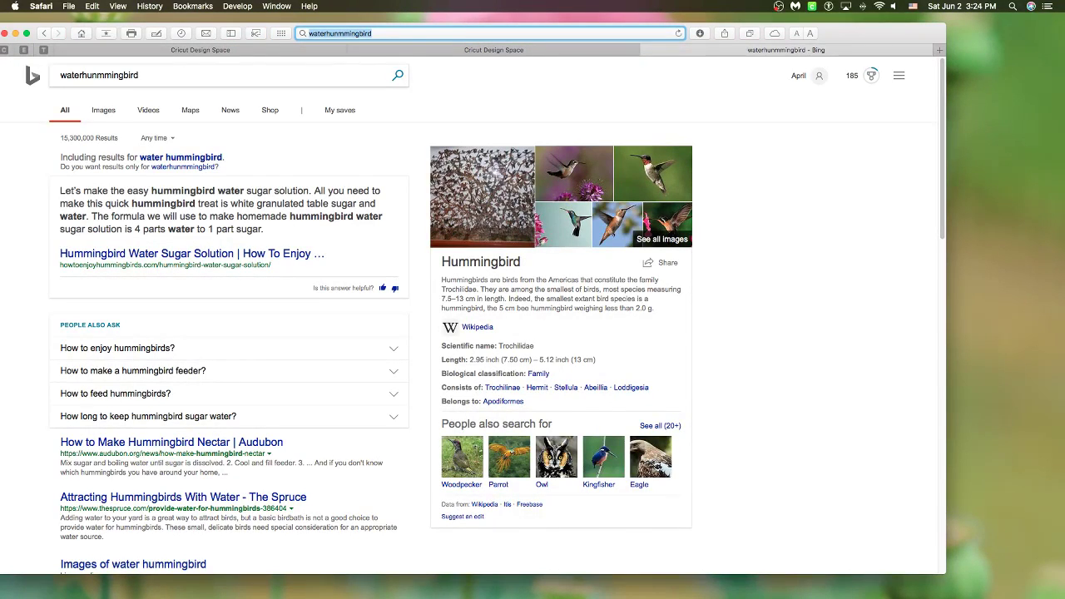
pyautogui.click(332, 33)
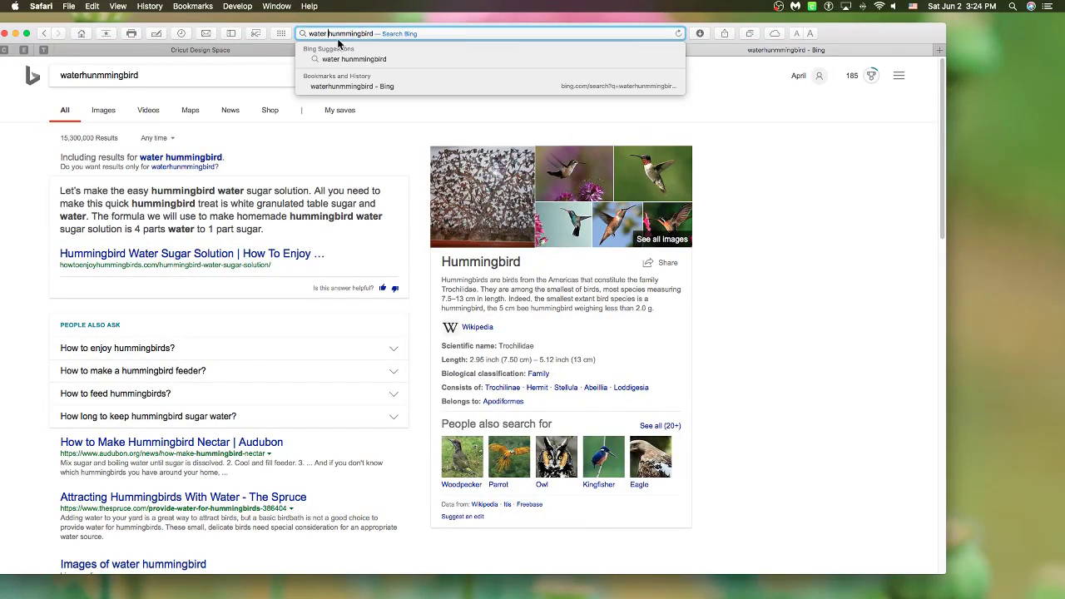
pyautogui.click(355, 60)
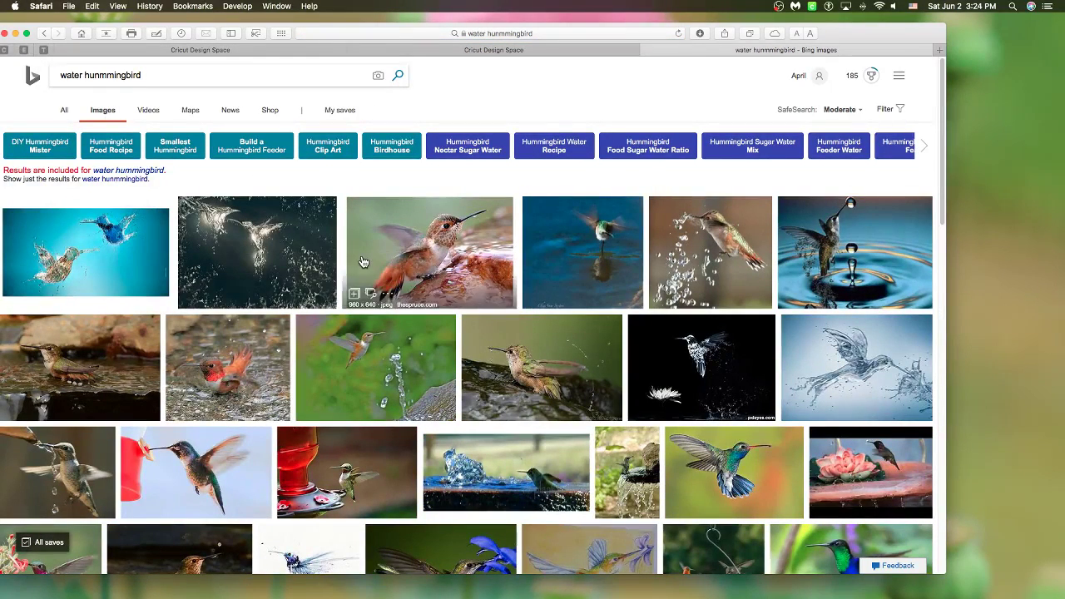
# - Refine the image search query to "watercolor hunmmingbird" and run it
pyautogui.click(103, 75)
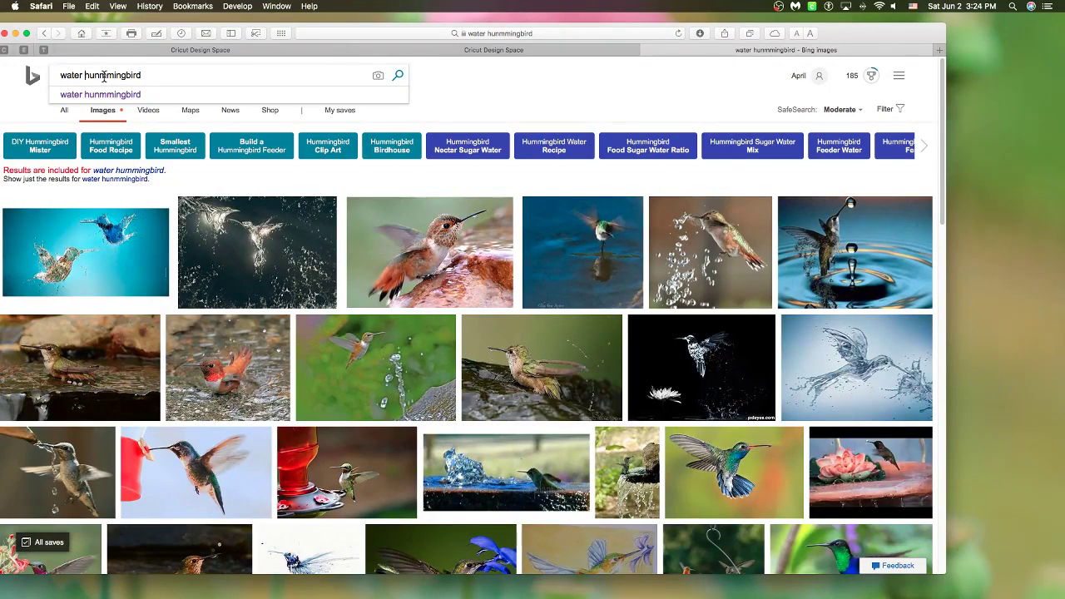
pyautogui.press('BackSpace')
pyautogui.write('color')
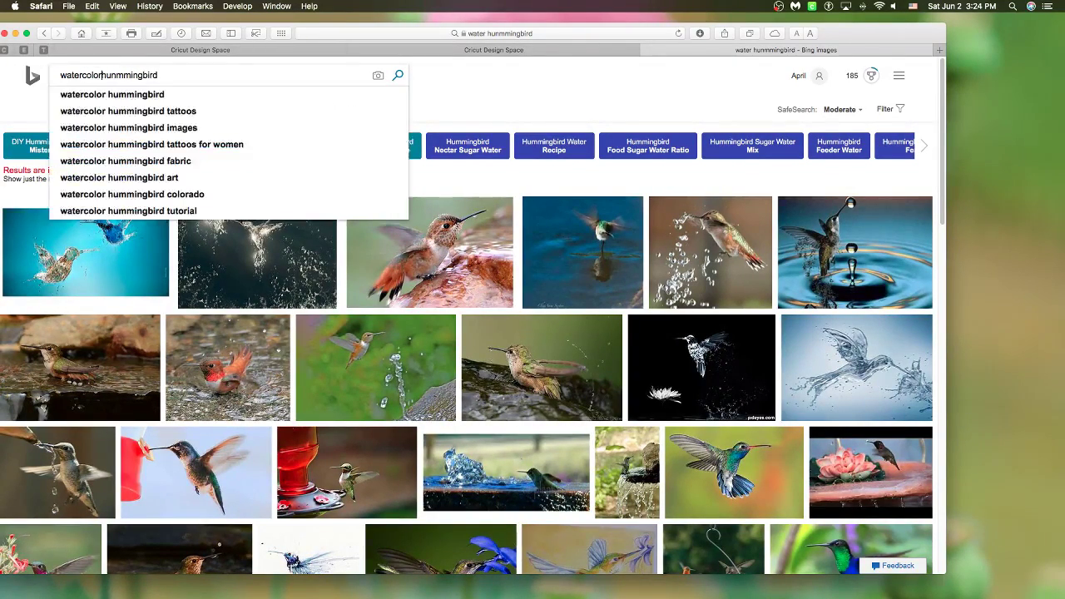
pyautogui.press('Return')
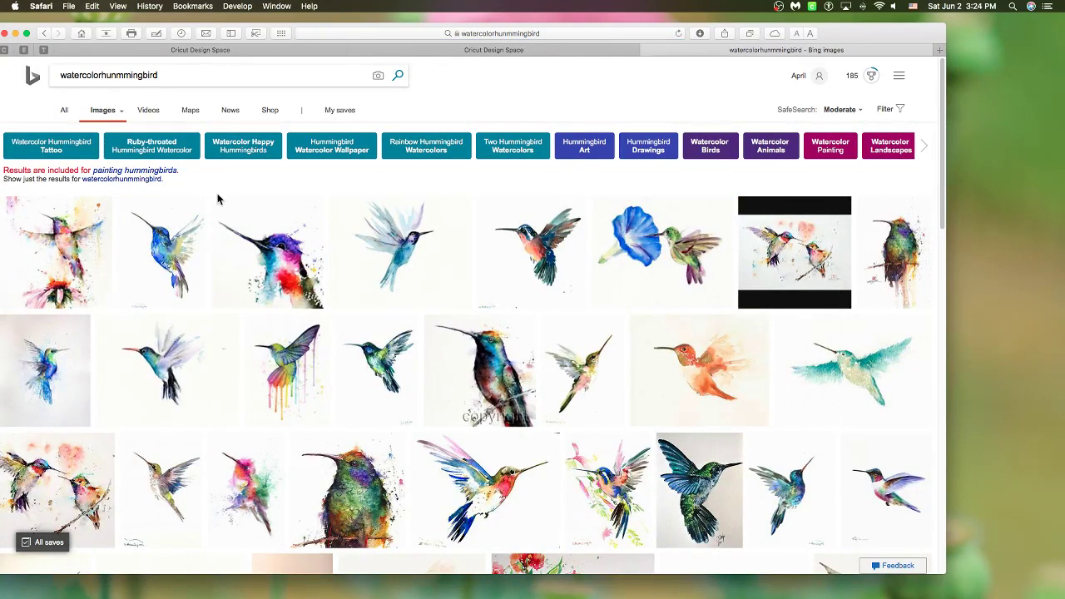
pyautogui.click(92, 75)
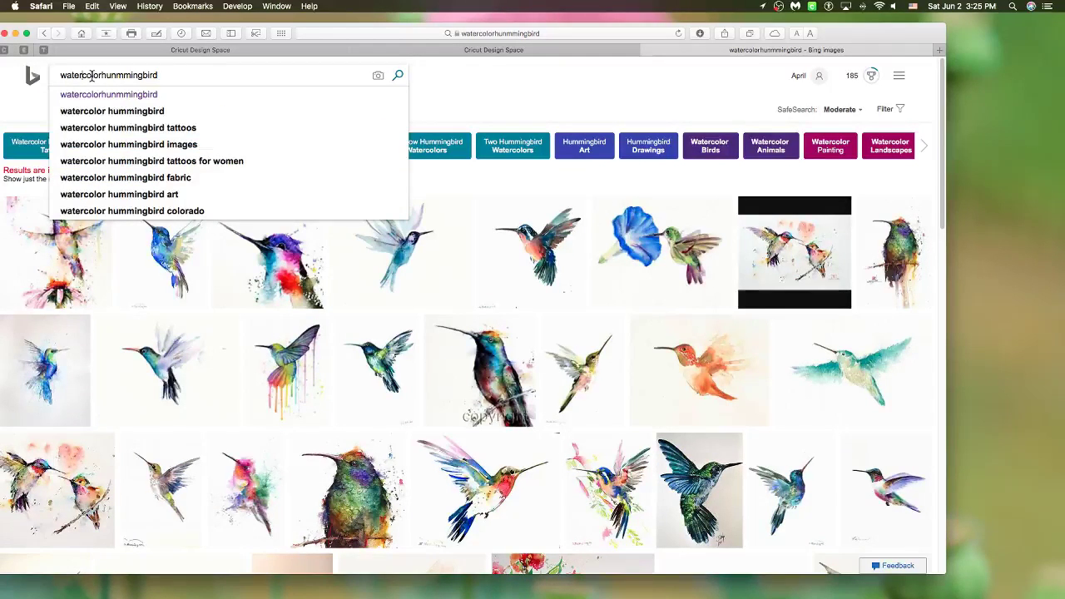
pyautogui.click(102, 75)
pyautogui.press('Return')
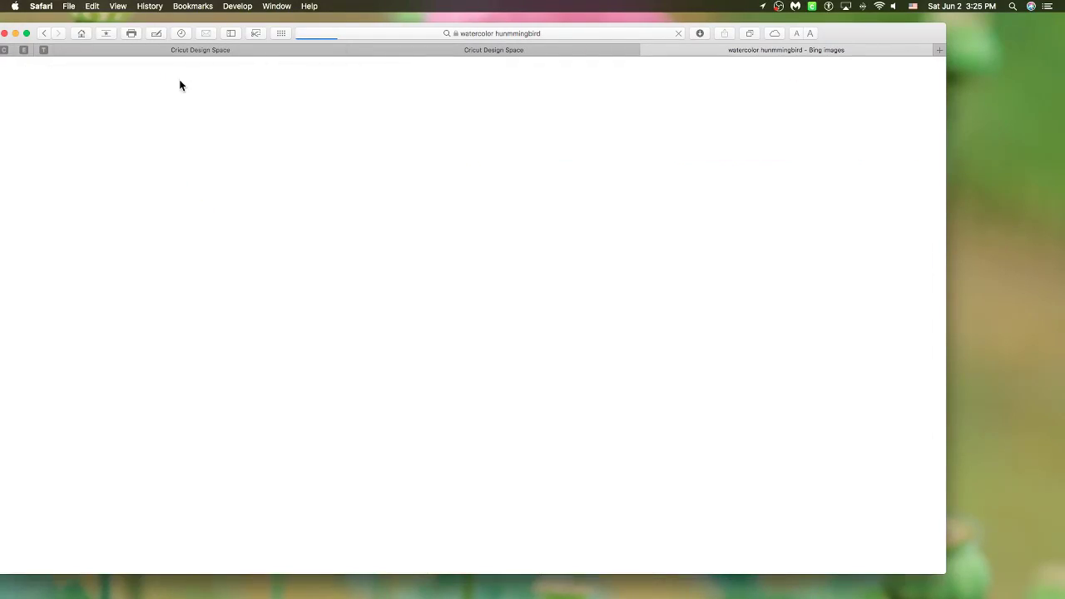
# - Browse the watercolor hummingbird image results for a bird that suits the design
pyautogui.scroll(-20, 471, 398)
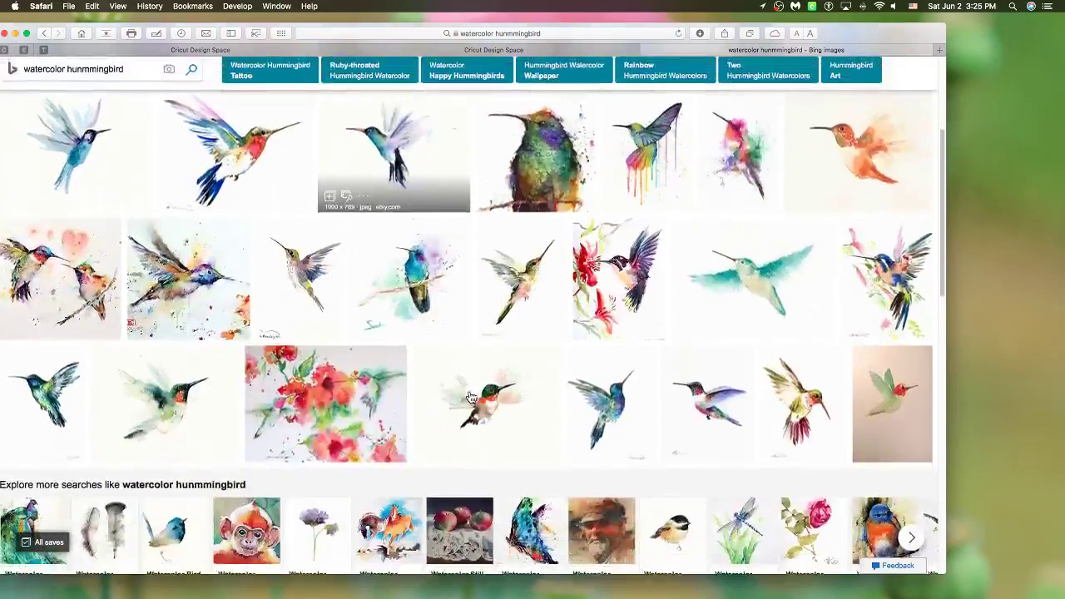
pyautogui.scroll(-7, 470, 398)
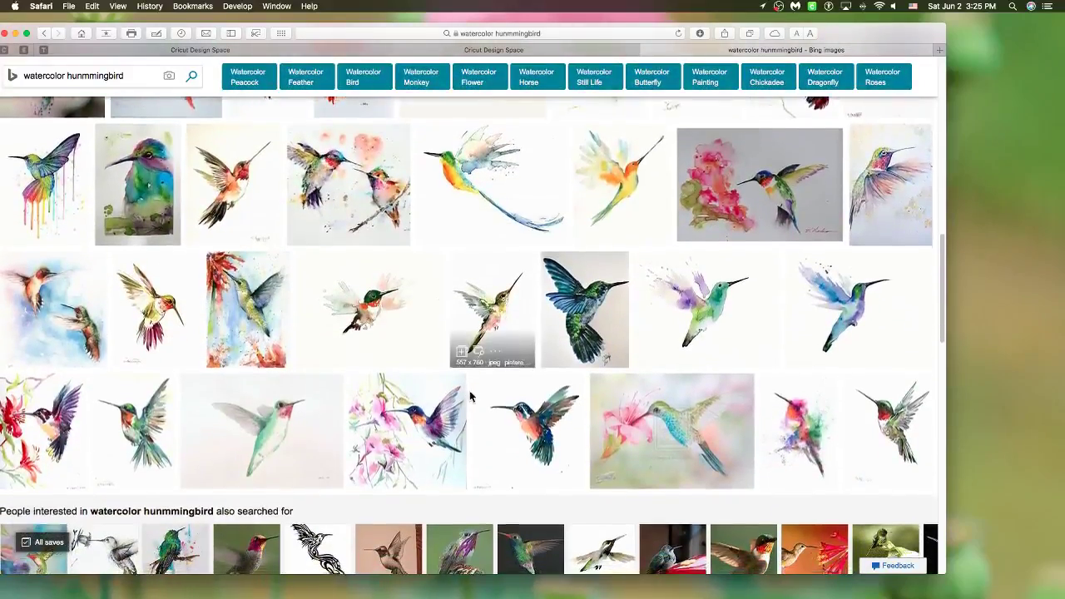
pyautogui.scroll(-10, 471, 398)
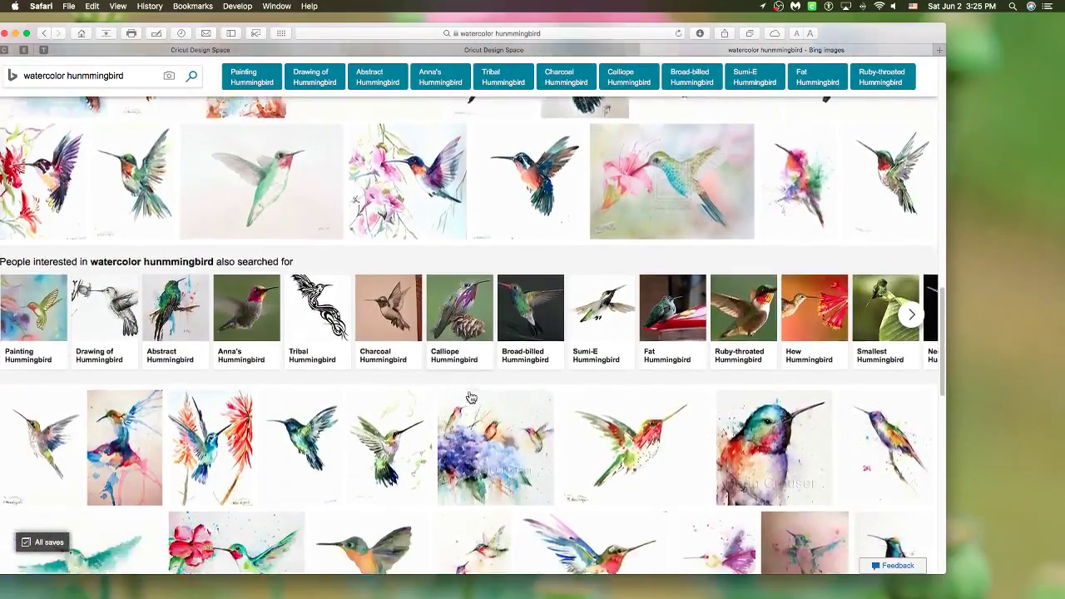
pyautogui.scroll(-4, 470, 398)
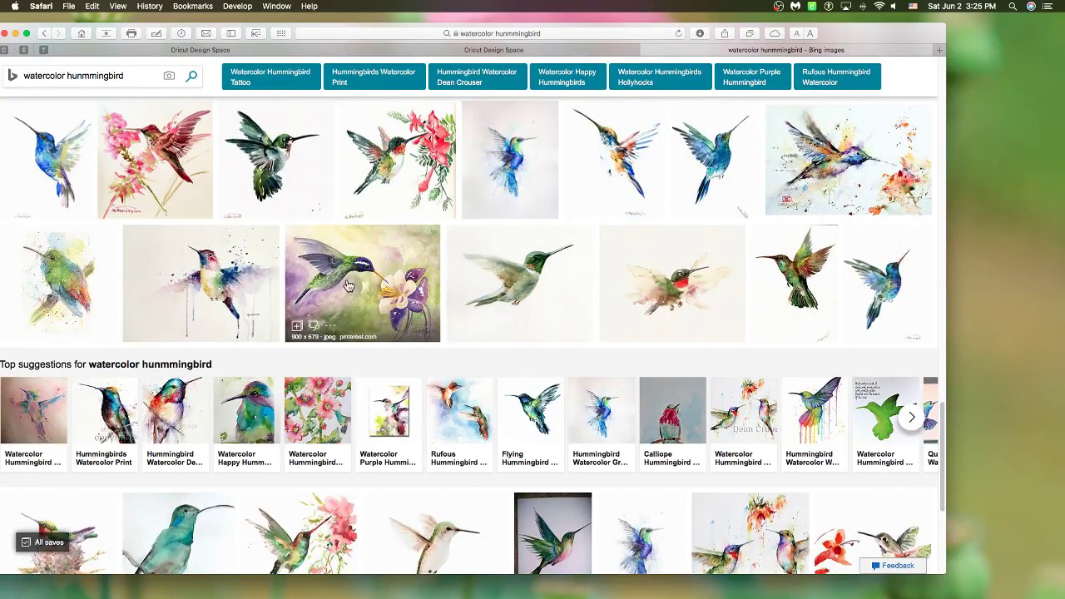
pyautogui.scroll(-3, 389, 289)
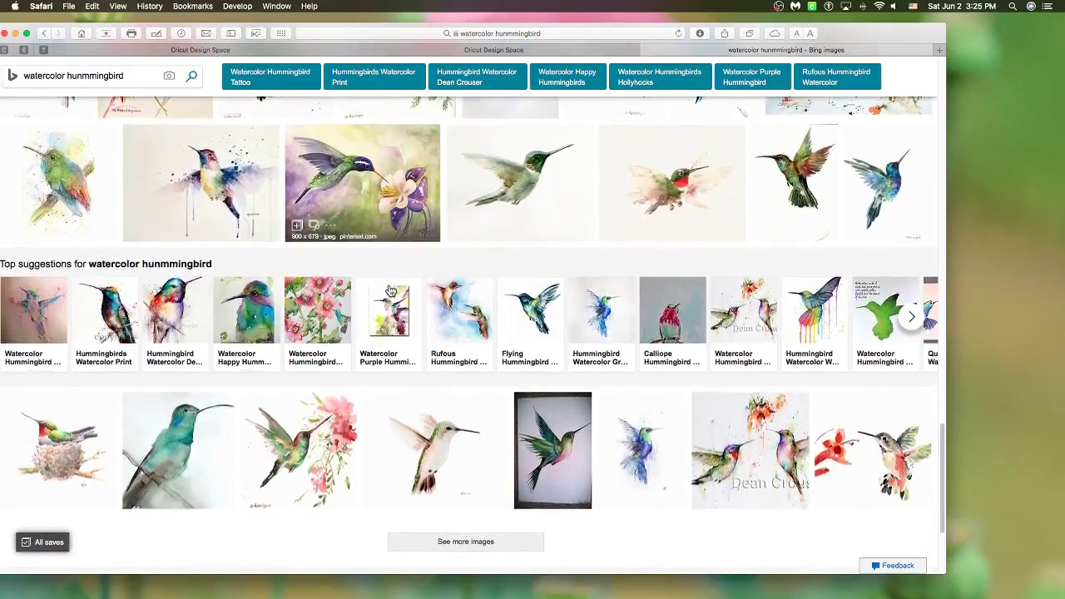
pyautogui.scroll(-3, 390, 289)
pyautogui.scroll(4, 390, 289)
pyautogui.scroll(1, 390, 290)
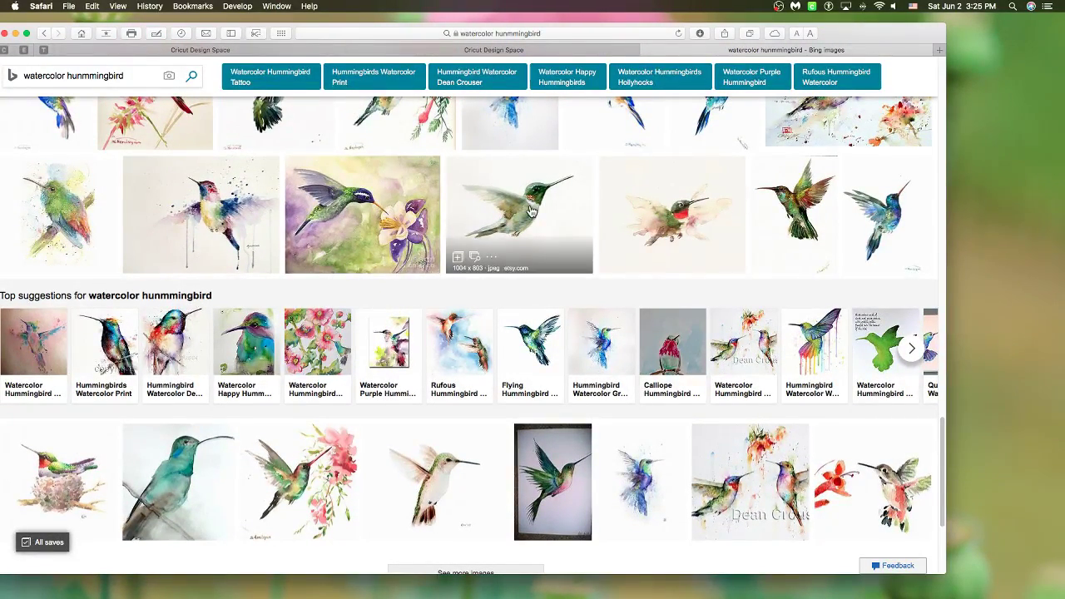
# - Open the green-headed hummingbird painting from etsy.com and follow its related images to the purple-throated and pink-winged hummingbirds
pyautogui.click(626, 357)
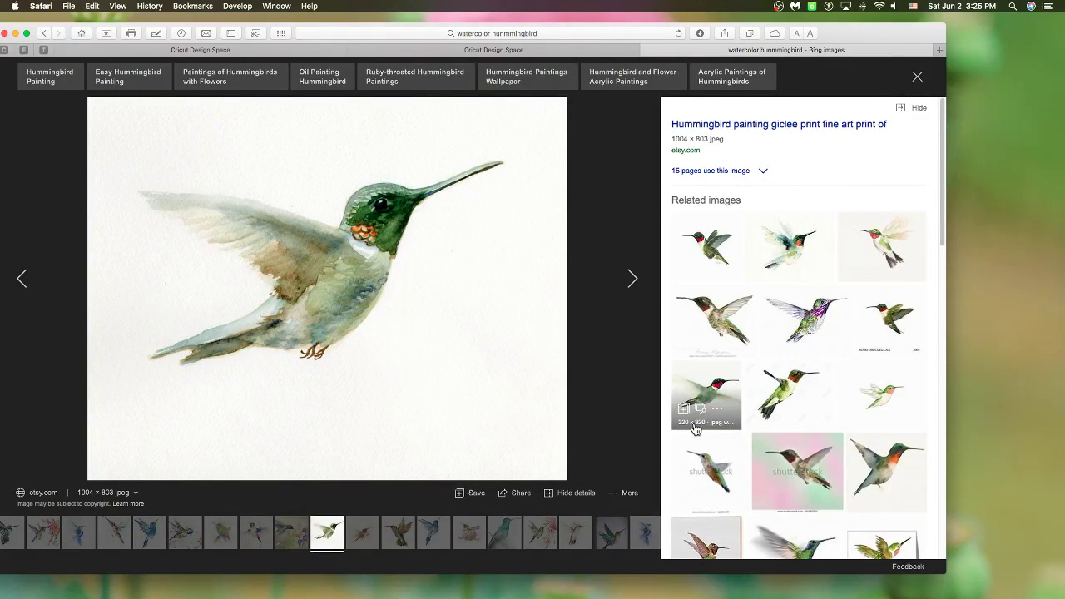
pyautogui.scroll(-5, 696, 428)
pyautogui.scroll(1, 697, 427)
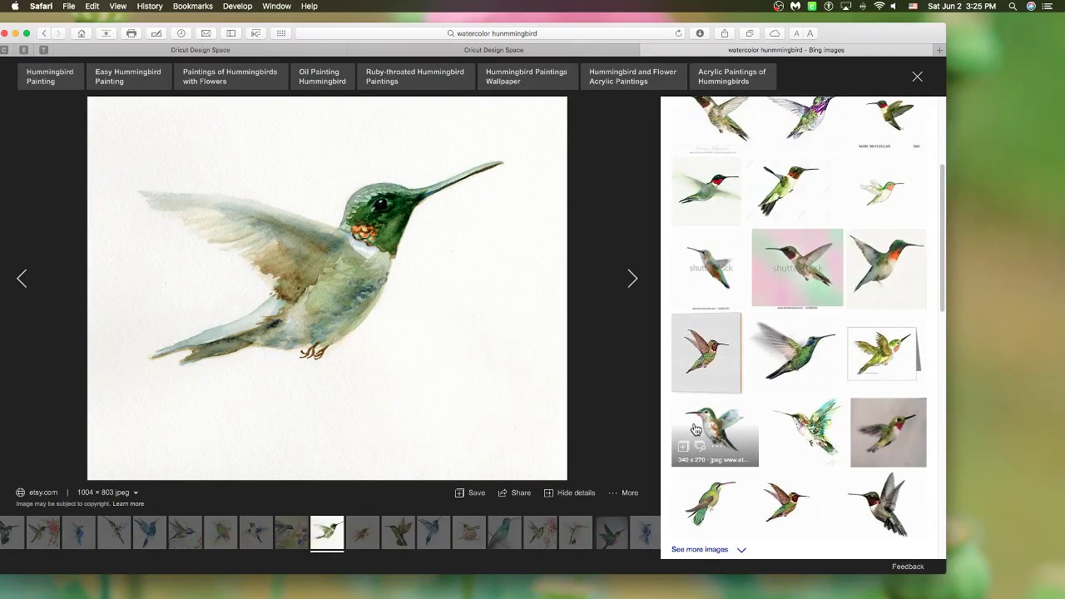
pyautogui.click(709, 355)
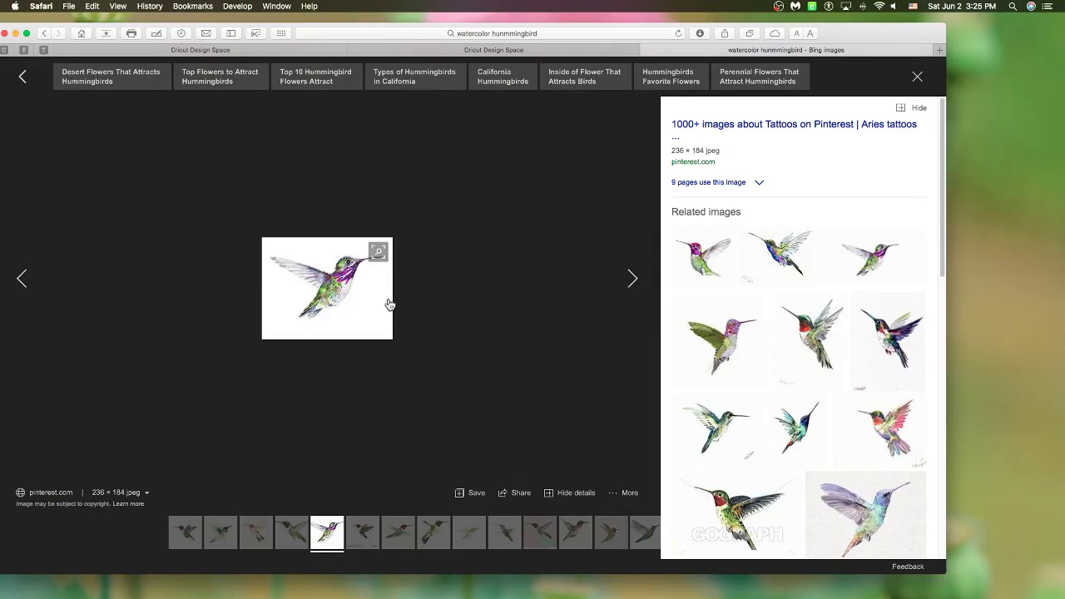
pyautogui.scroll(-6, 753, 344)
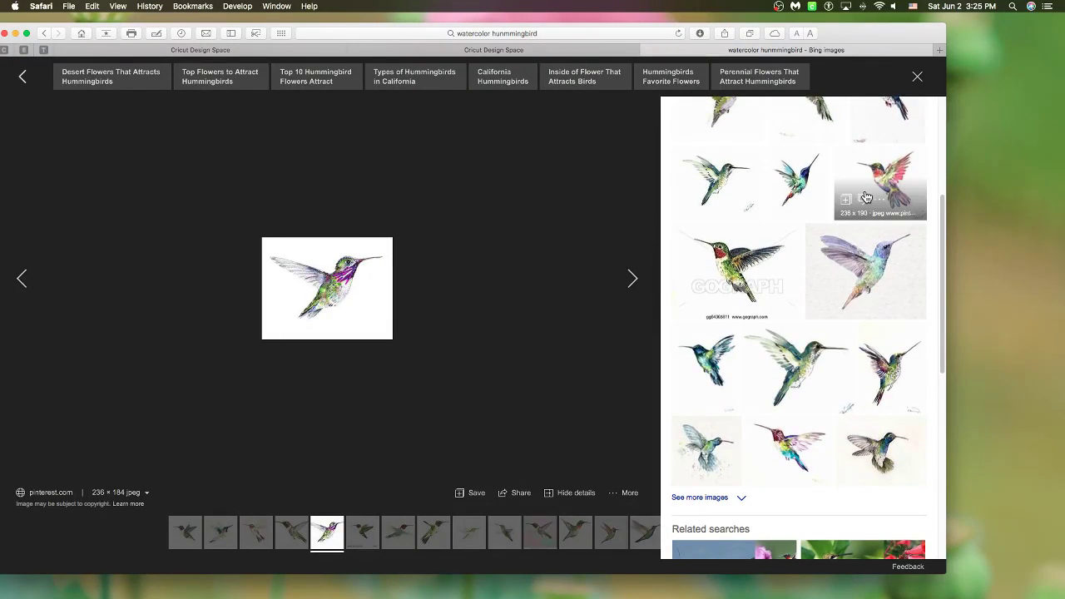
pyautogui.click(865, 180)
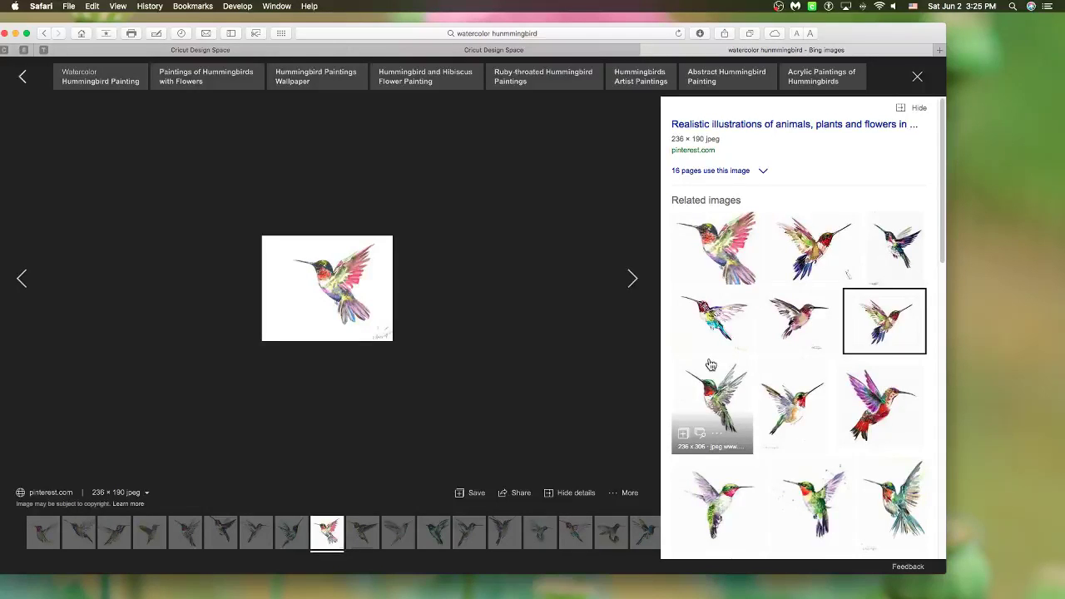
pyautogui.scroll(-5, 710, 365)
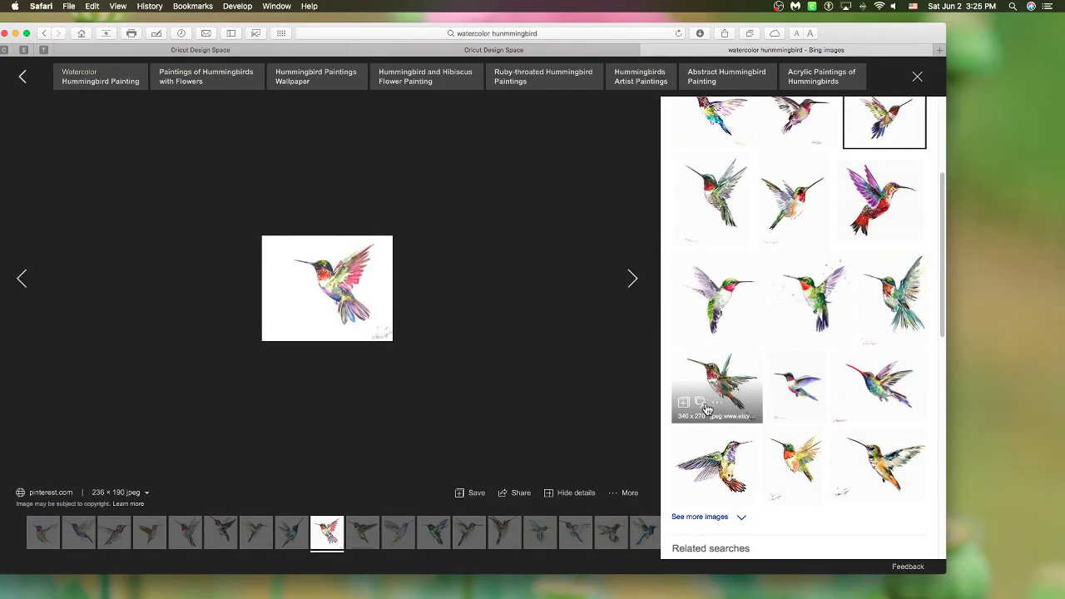
# - Open the related green hummingbird with the pink throat from de.fotolia.com and download the image
pyautogui.click(713, 300)
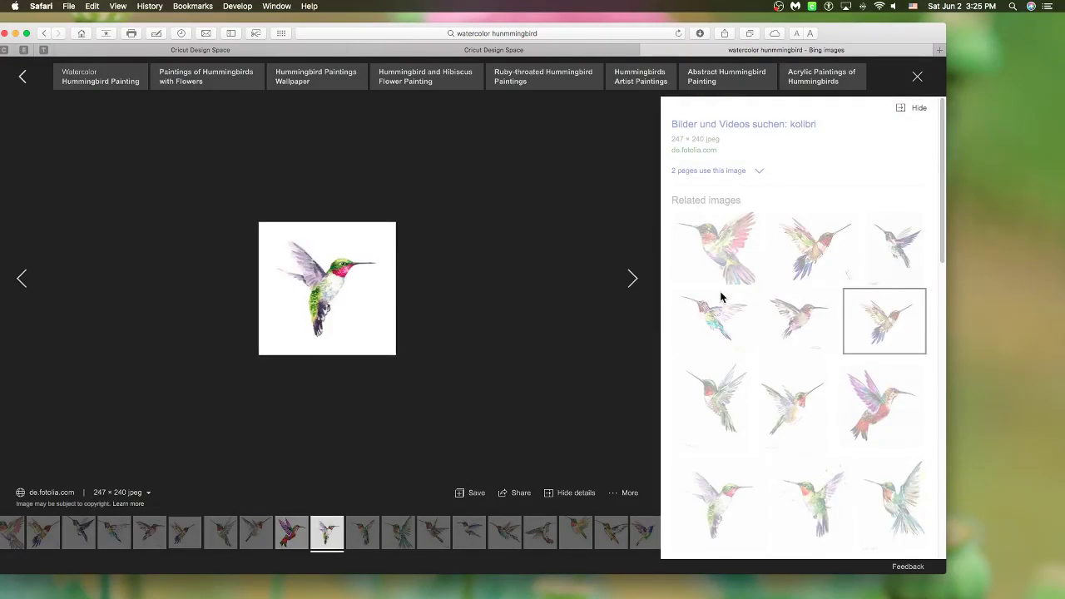
pyautogui.rightClick(322, 304)
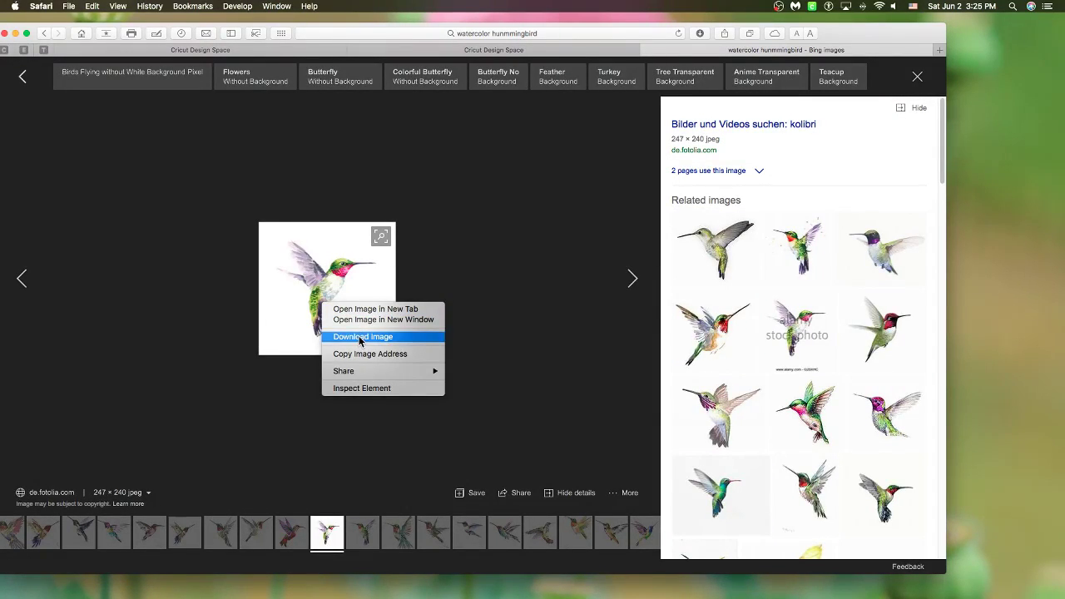
pyautogui.click(363, 336)
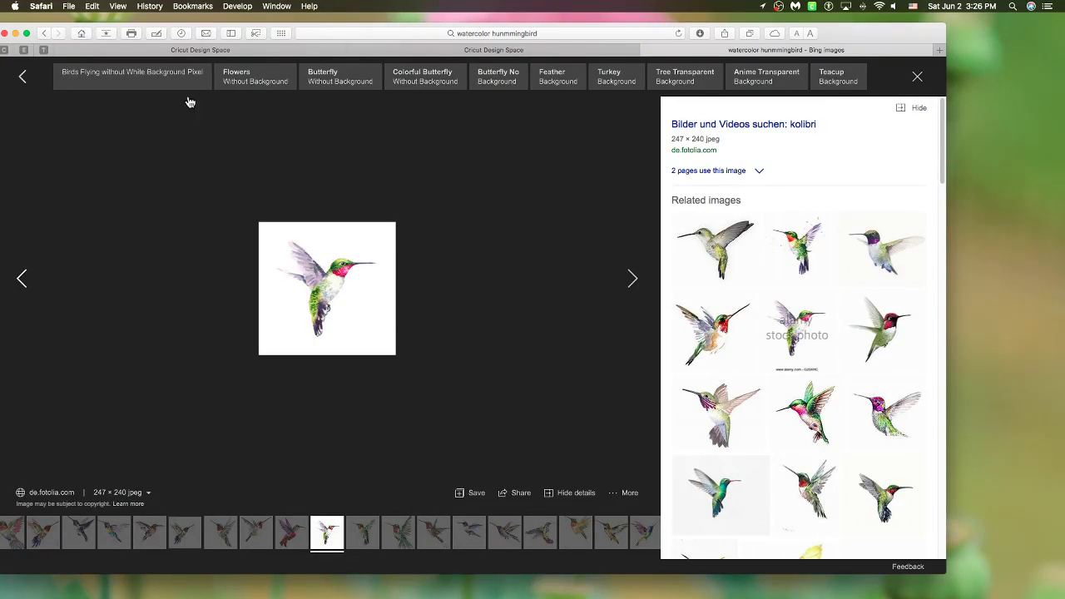
# - Switch to the Be Amazing project in Cricut Design Space and enter "stems" as the search term in its image library
pyautogui.scroll(-1, 139, 100)
pyautogui.click(273, 51)
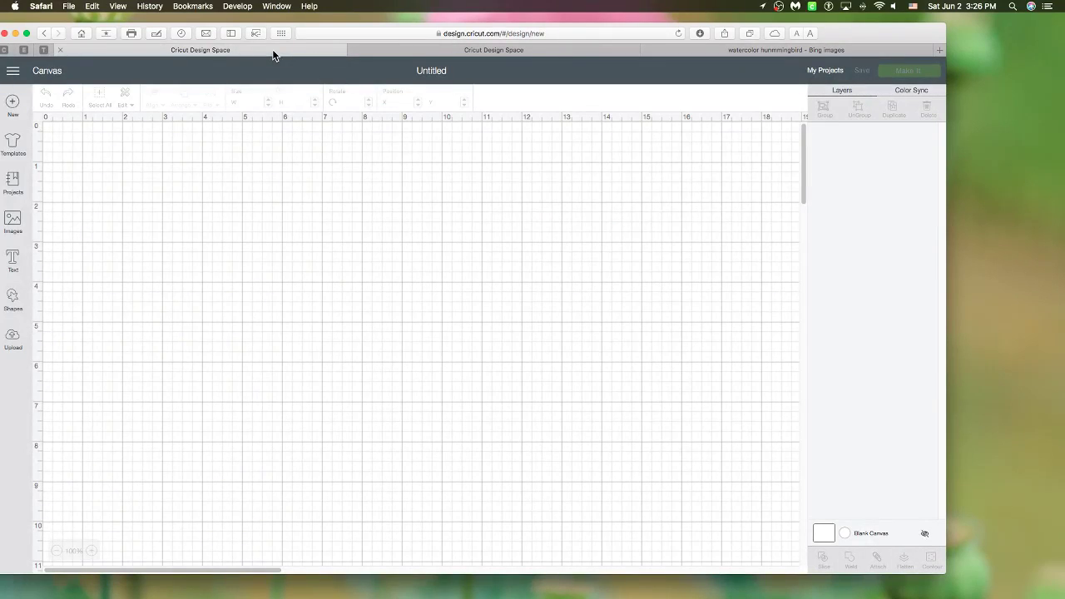
pyautogui.click(415, 49)
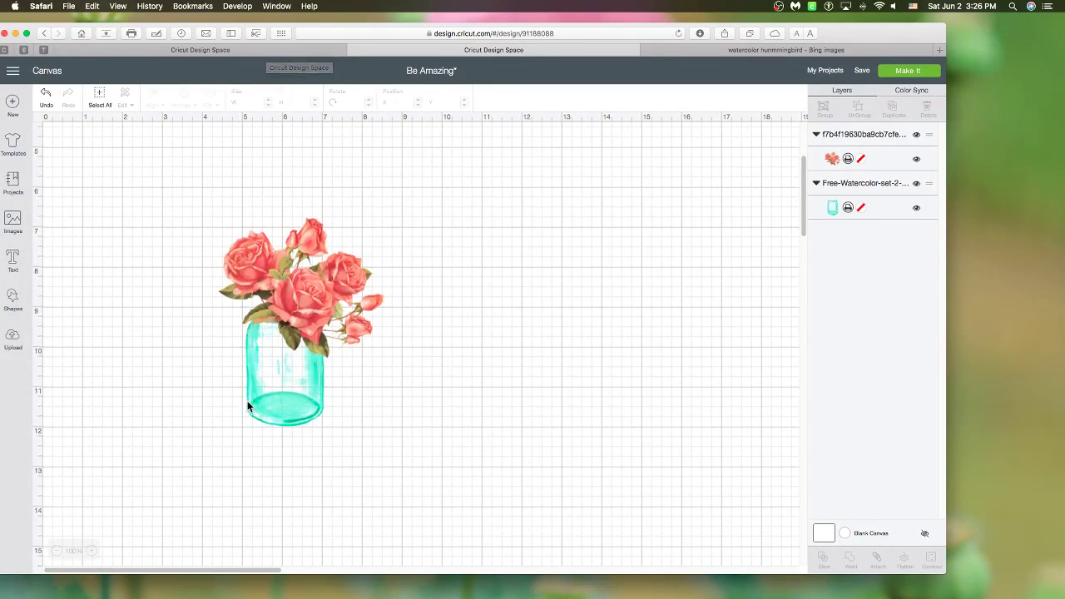
pyautogui.scroll(-1, 291, 383)
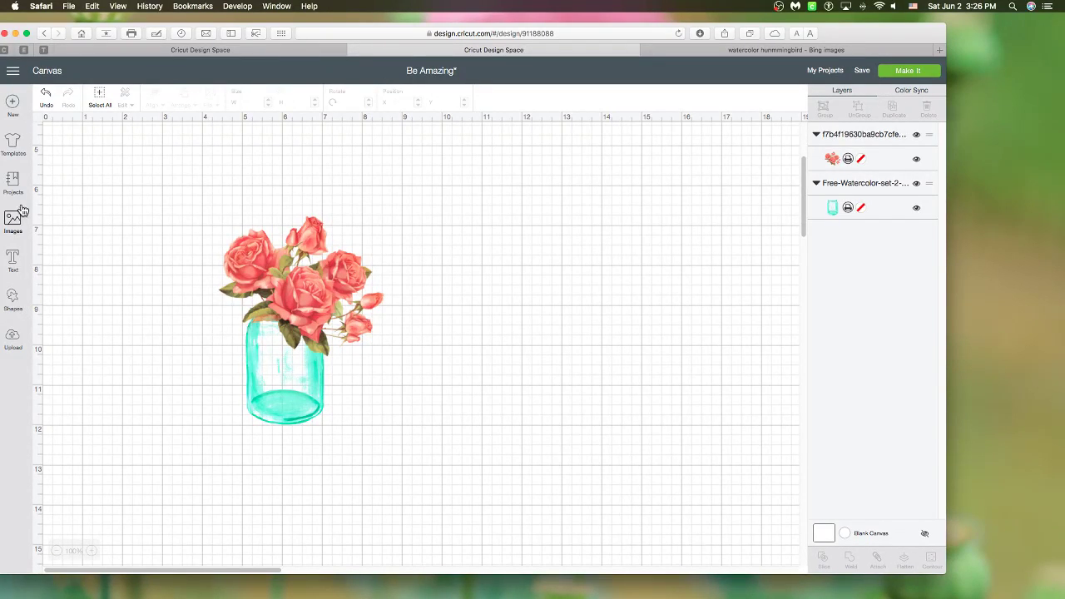
pyautogui.click(18, 235)
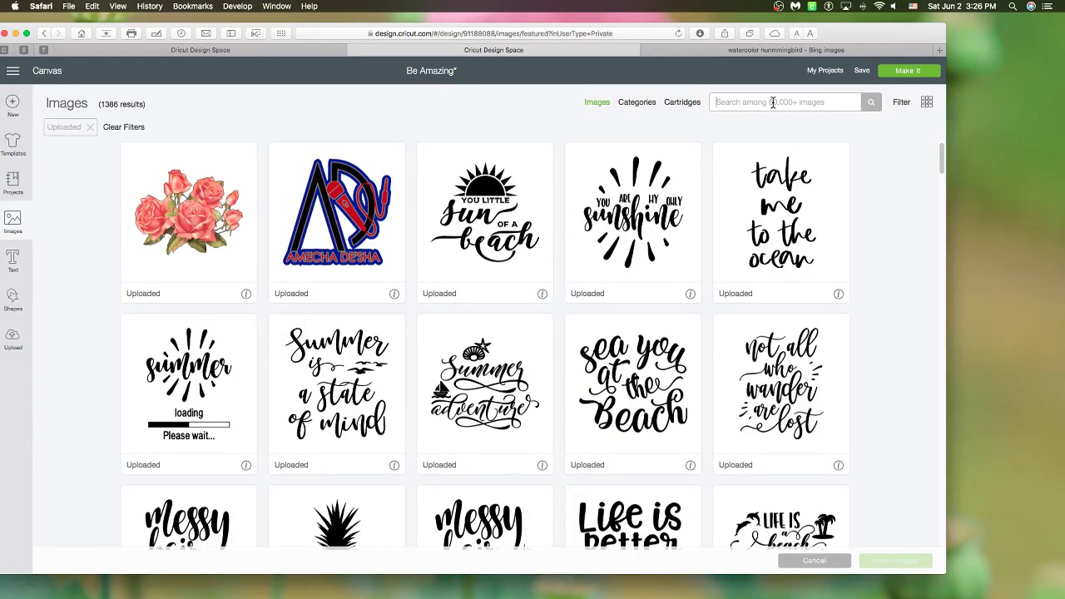
pyautogui.write('stems')
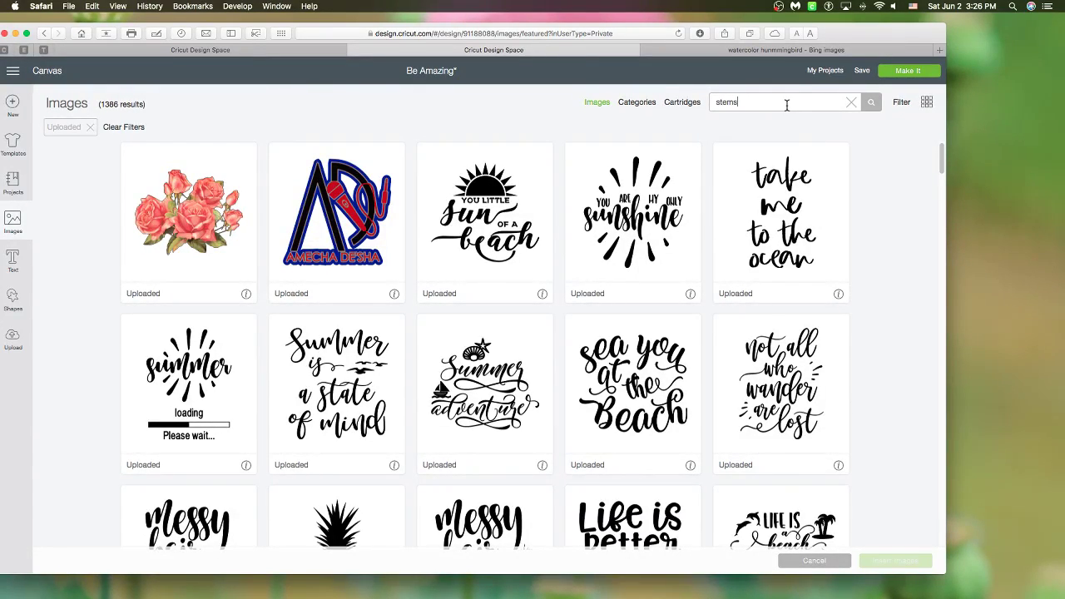
# - Select the grey stem image leaf13 among the uploaded images and show its details
pyautogui.scroll(-10, 596, 275)
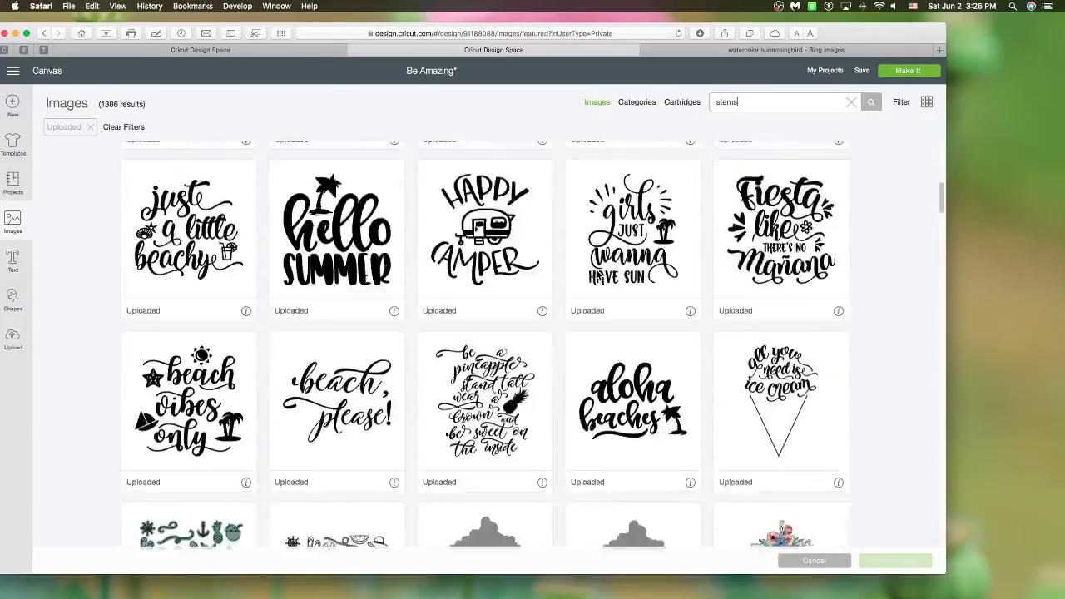
pyautogui.scroll(-6, 596, 275)
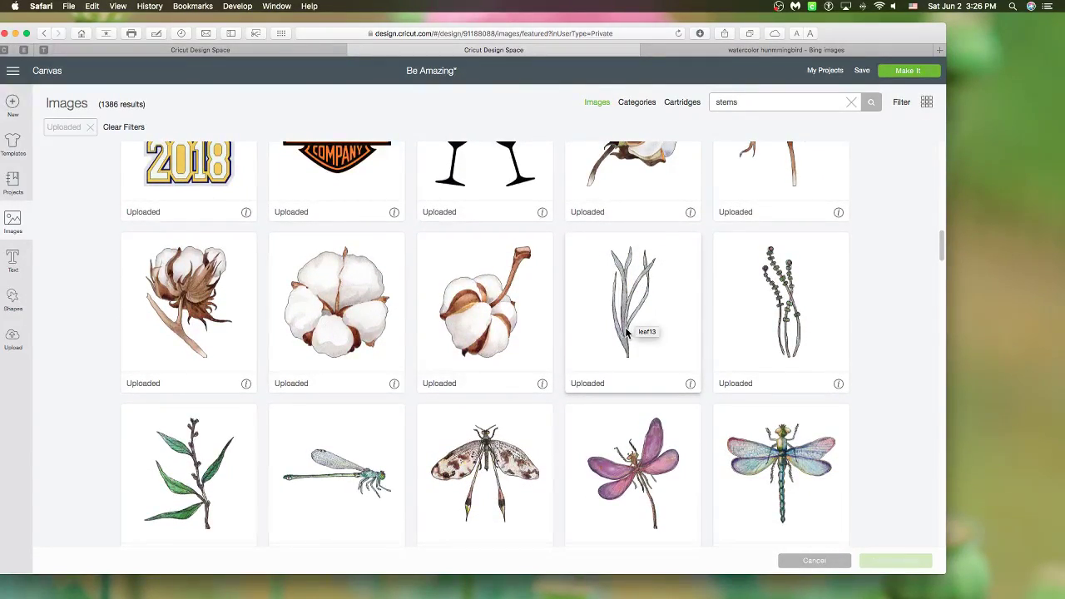
pyautogui.click(627, 332)
pyautogui.scroll(-3, 626, 332)
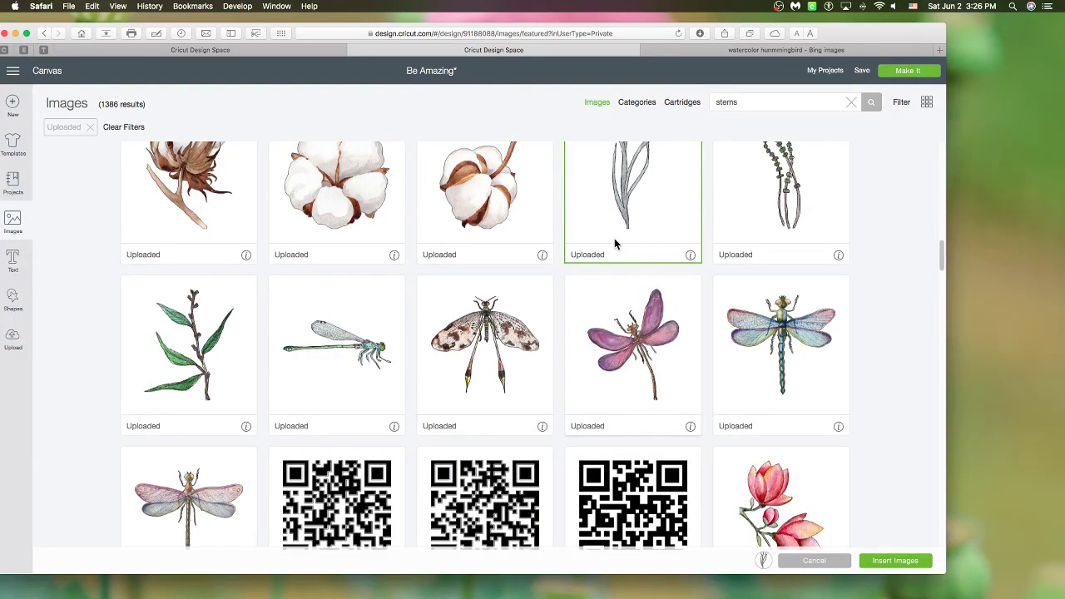
pyautogui.click(690, 255)
pyautogui.scroll(2, 629, 203)
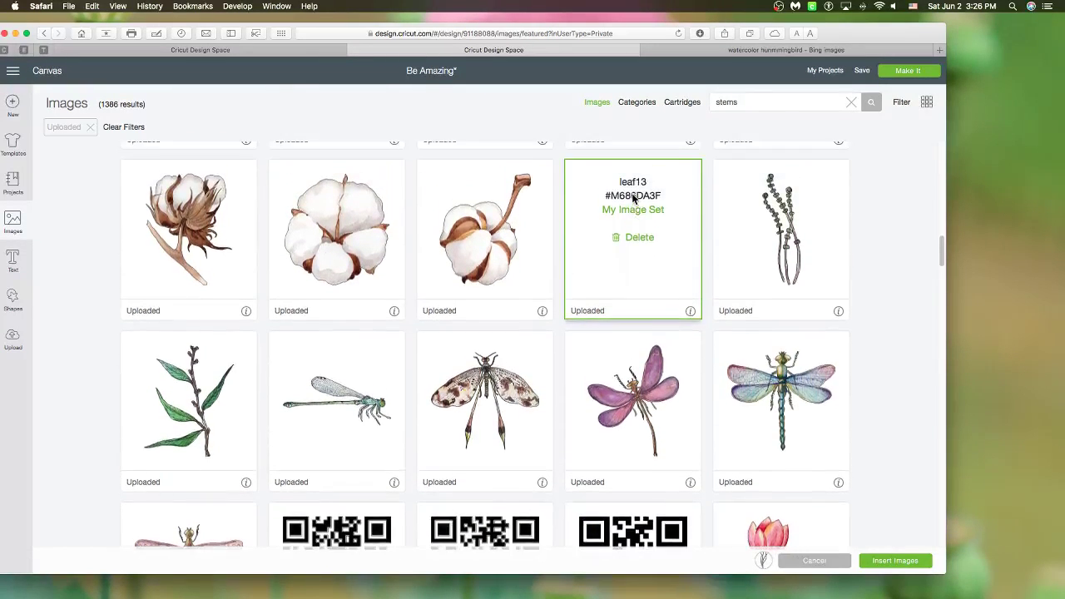
# - Look through the uploaded images for more flowers, dragonflies and a hummingbird that could join the stem in the design
pyautogui.scroll(-5, 510, 282)
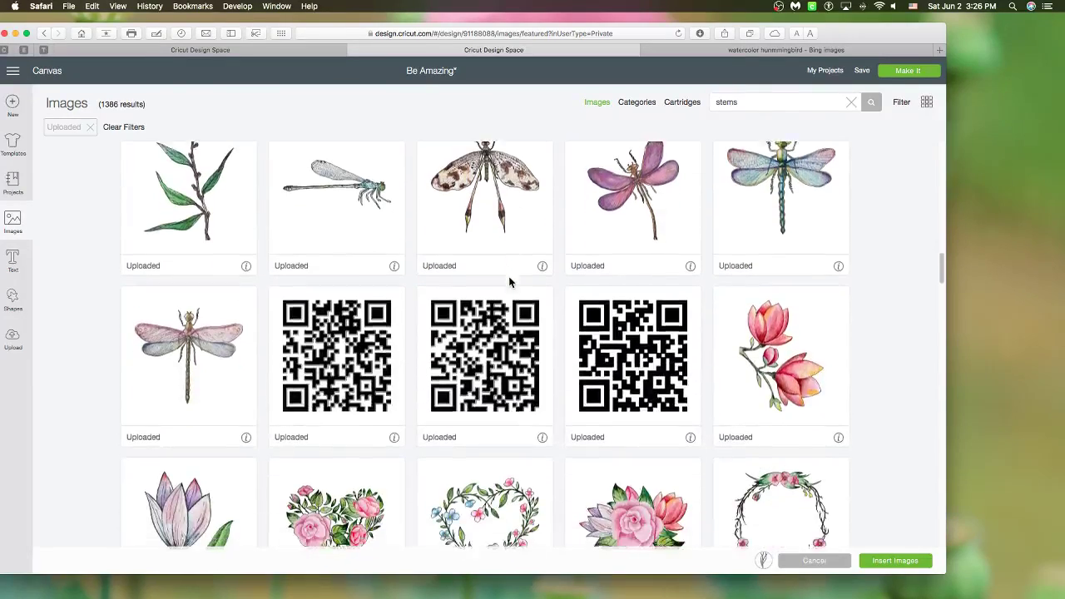
pyautogui.scroll(2, 224, 281)
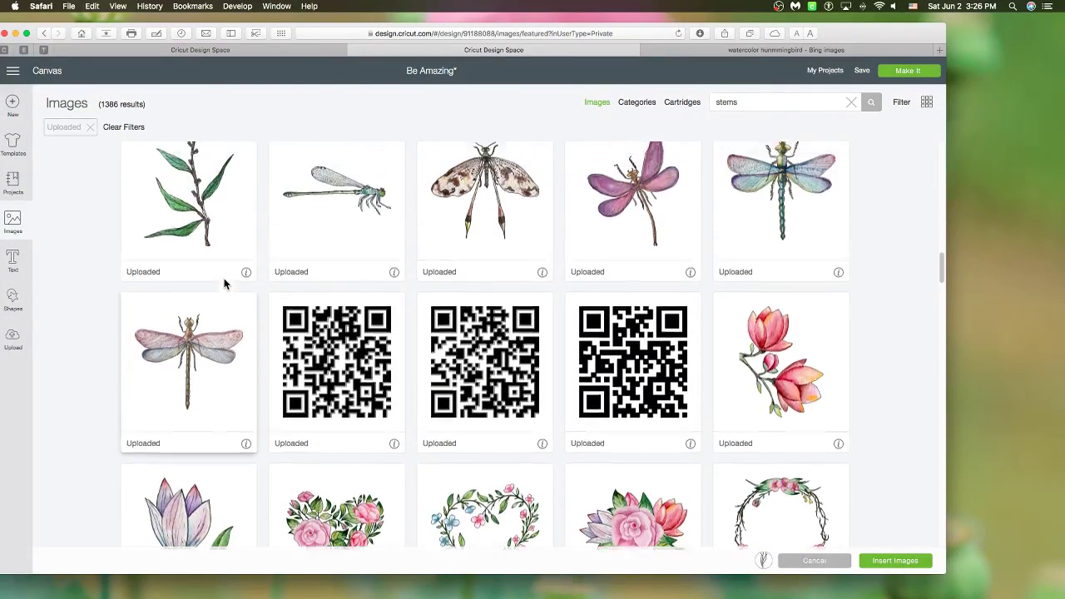
pyautogui.scroll(-5, 224, 284)
pyautogui.scroll(-4, 223, 283)
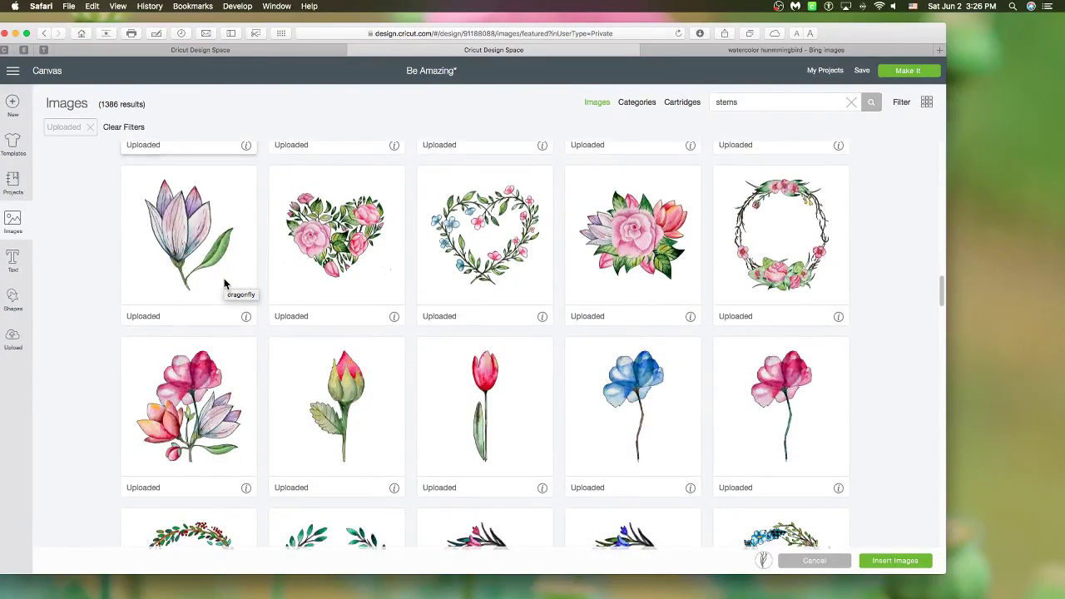
pyautogui.scroll(-2, 224, 284)
pyautogui.scroll(6, 224, 284)
pyautogui.scroll(6, 224, 284)
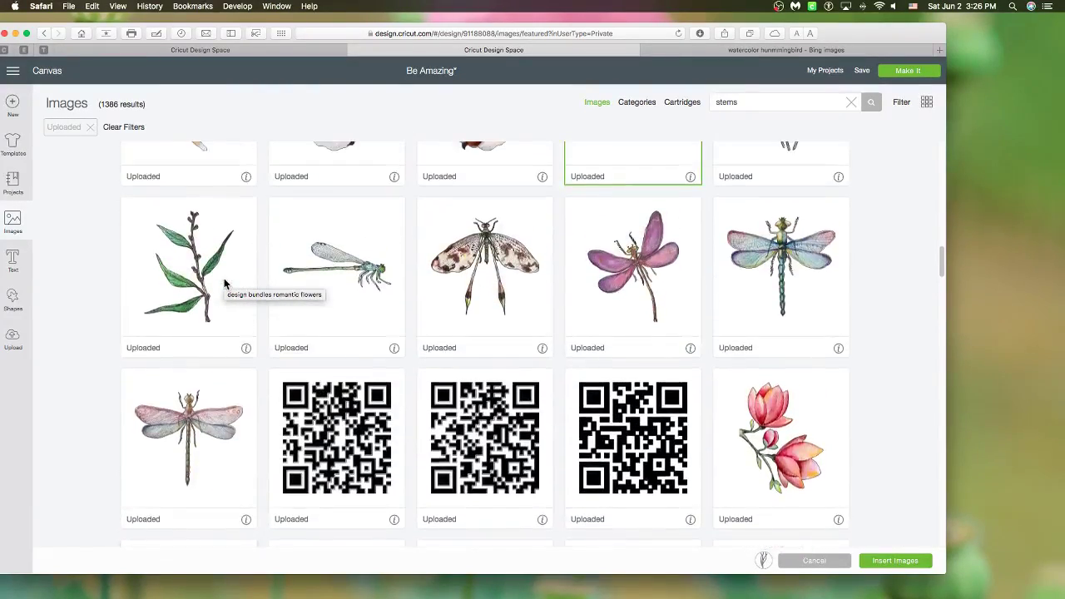
pyautogui.scroll(-2, 224, 283)
pyautogui.scroll(-8, 224, 283)
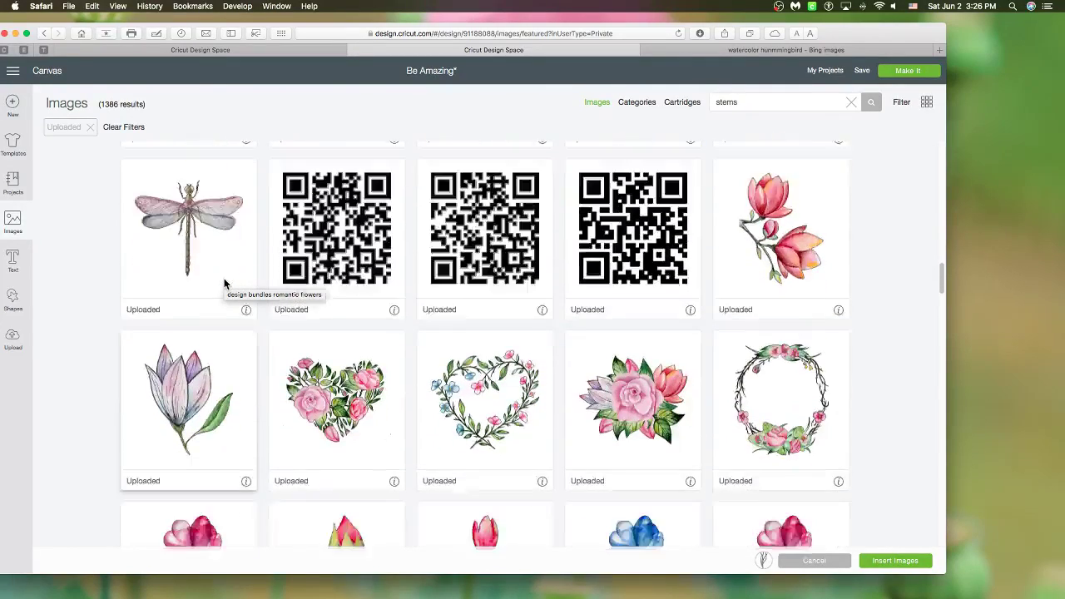
pyautogui.scroll(-7, 223, 284)
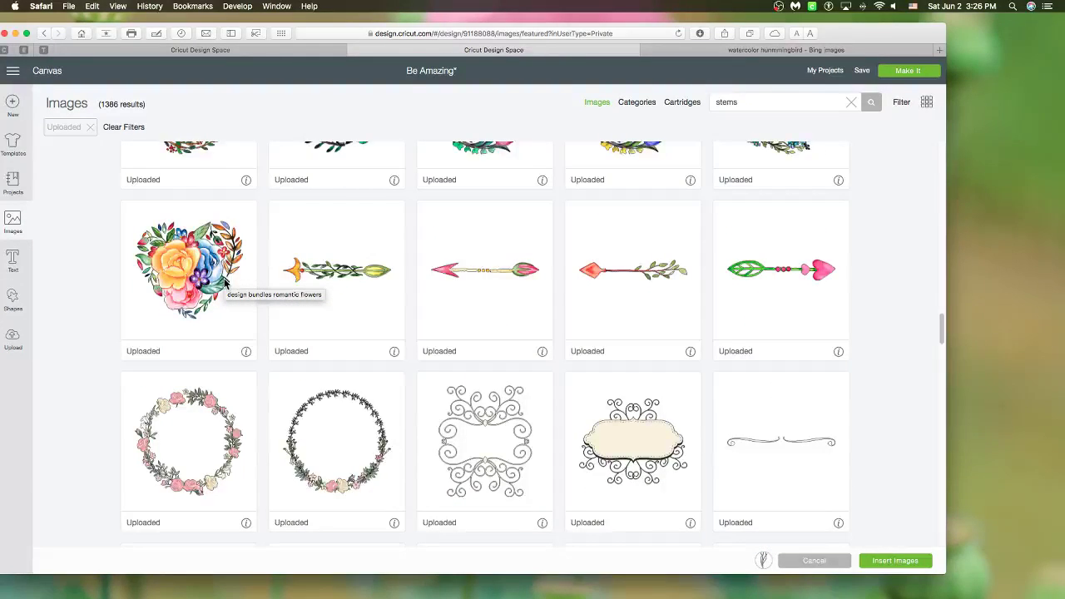
pyautogui.scroll(-15, 224, 283)
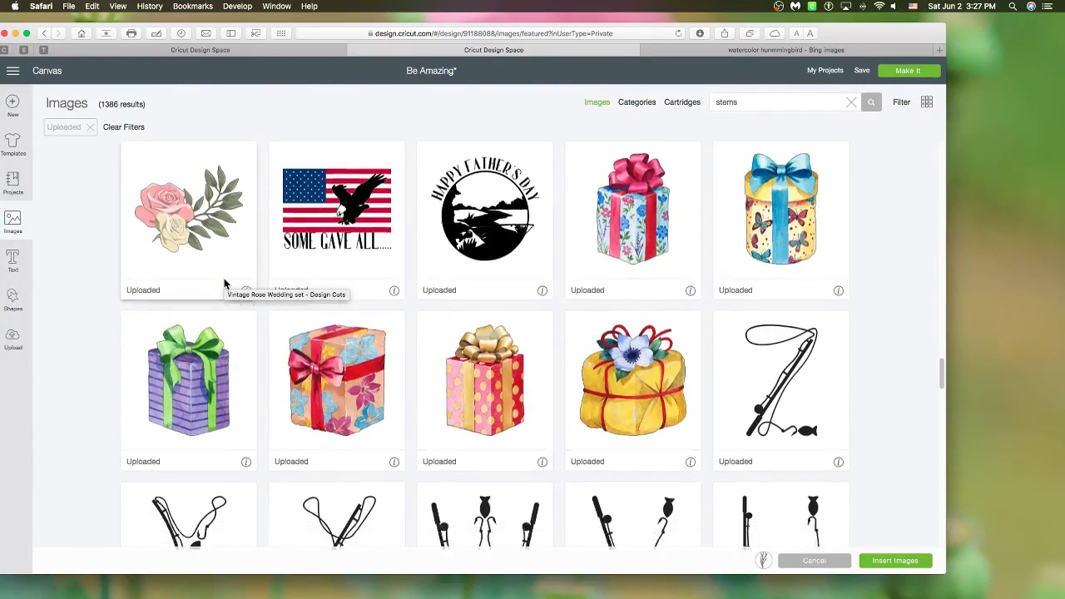
pyautogui.scroll(-15, 224, 284)
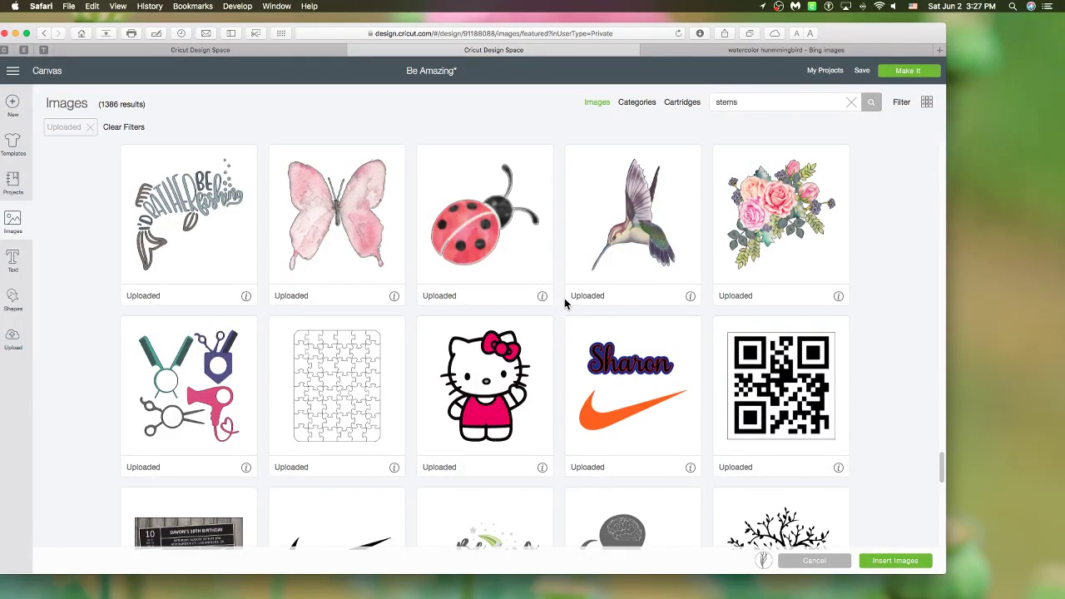
pyautogui.scroll(10, 564, 304)
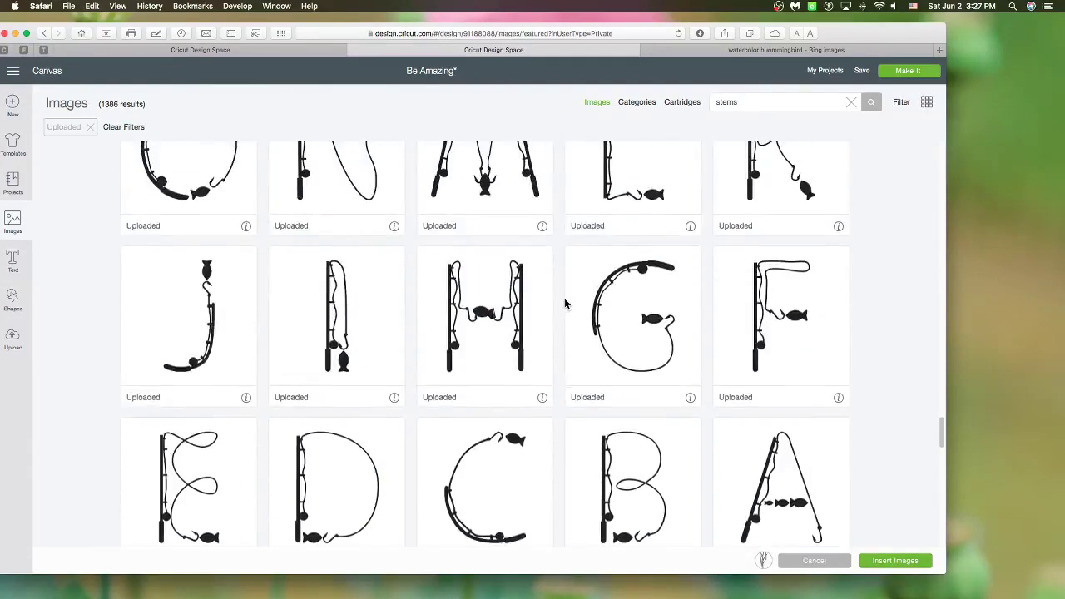
pyautogui.scroll(15, 564, 304)
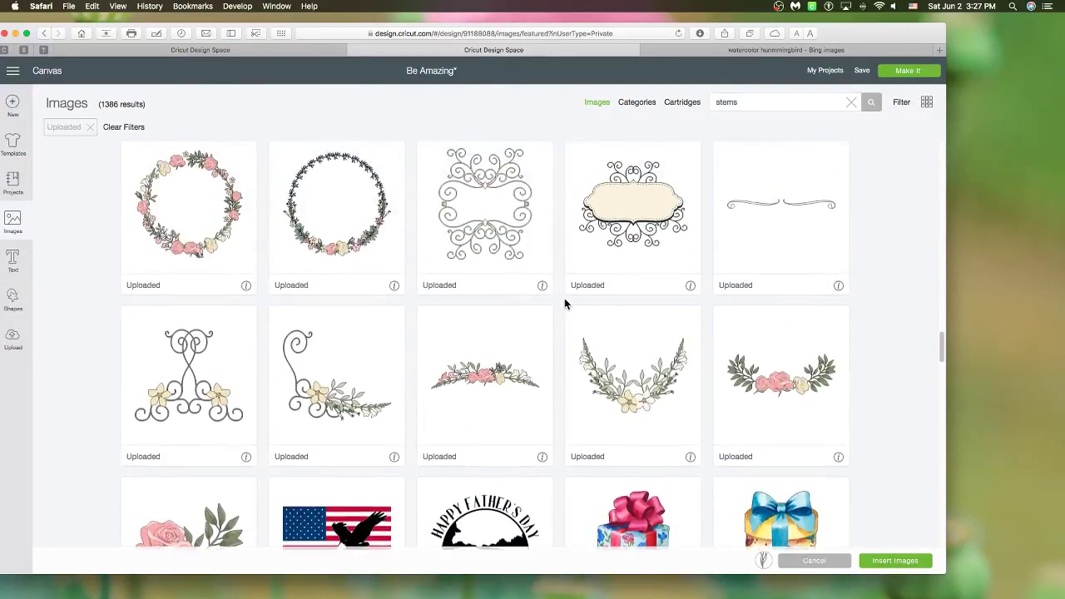
pyautogui.scroll(15, 564, 304)
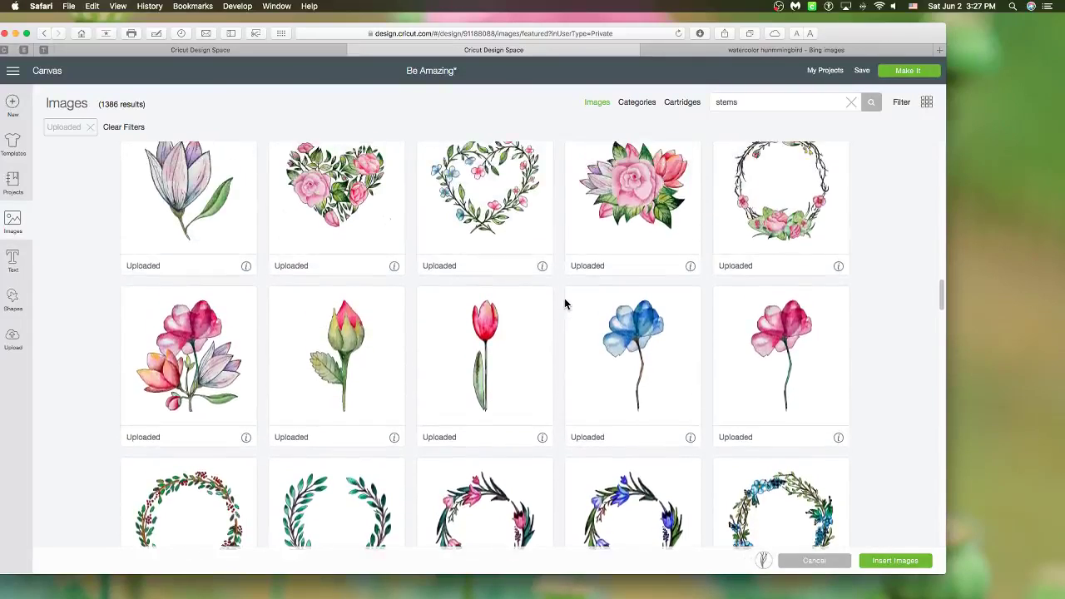
pyautogui.scroll(6, 564, 301)
pyautogui.scroll(-3, 566, 302)
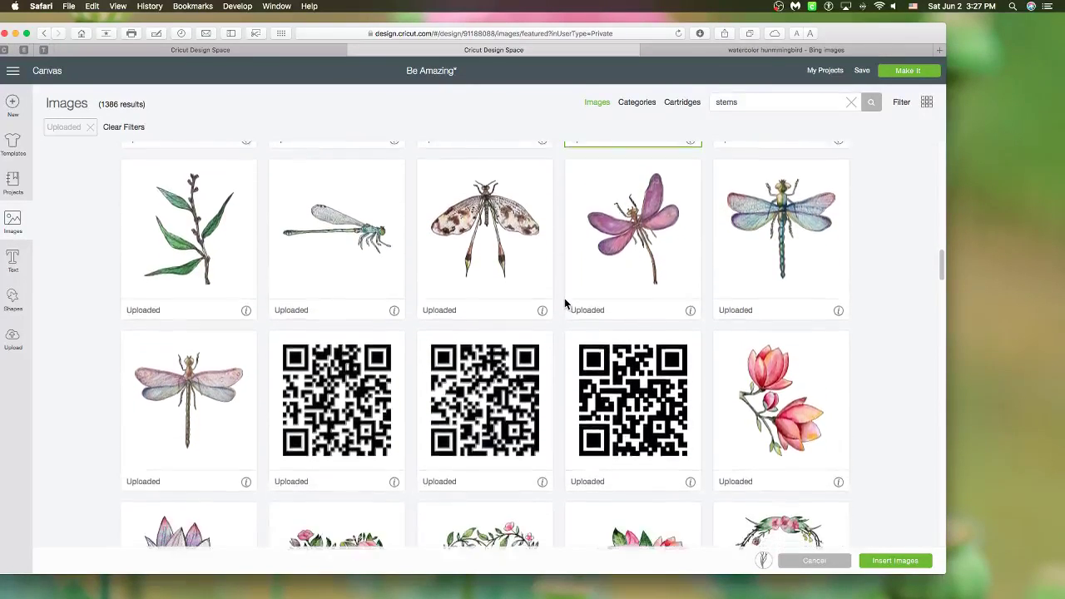
# - Select the purple dragonfly image dragonfly2 and show the details of it and of the neighbouring blue-green dragonfly
pyautogui.click(634, 238)
pyautogui.click(691, 286)
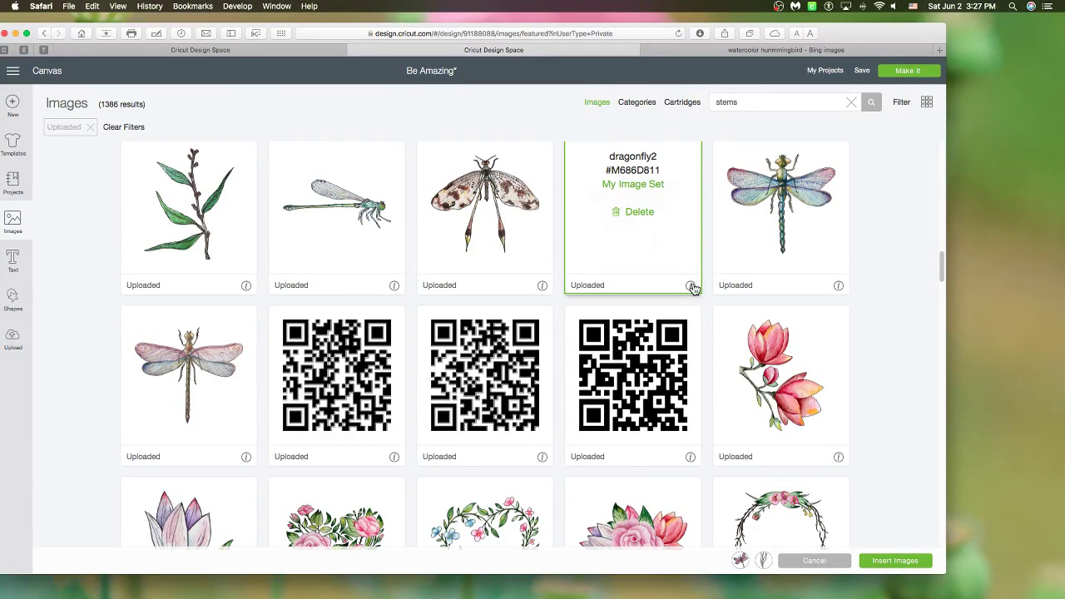
pyautogui.click(839, 286)
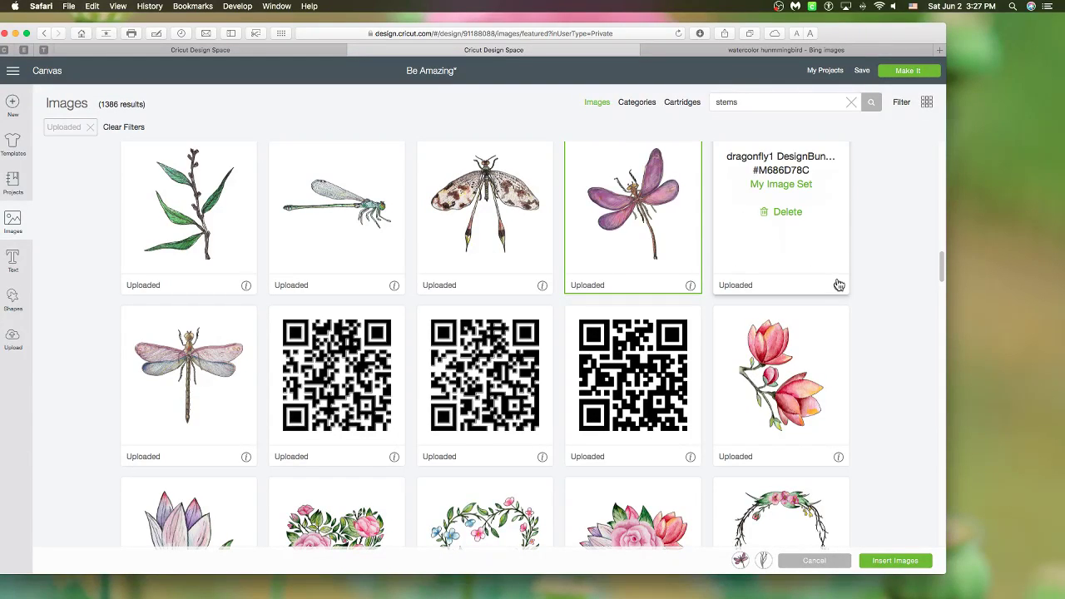
pyautogui.doubleClick(776, 156)
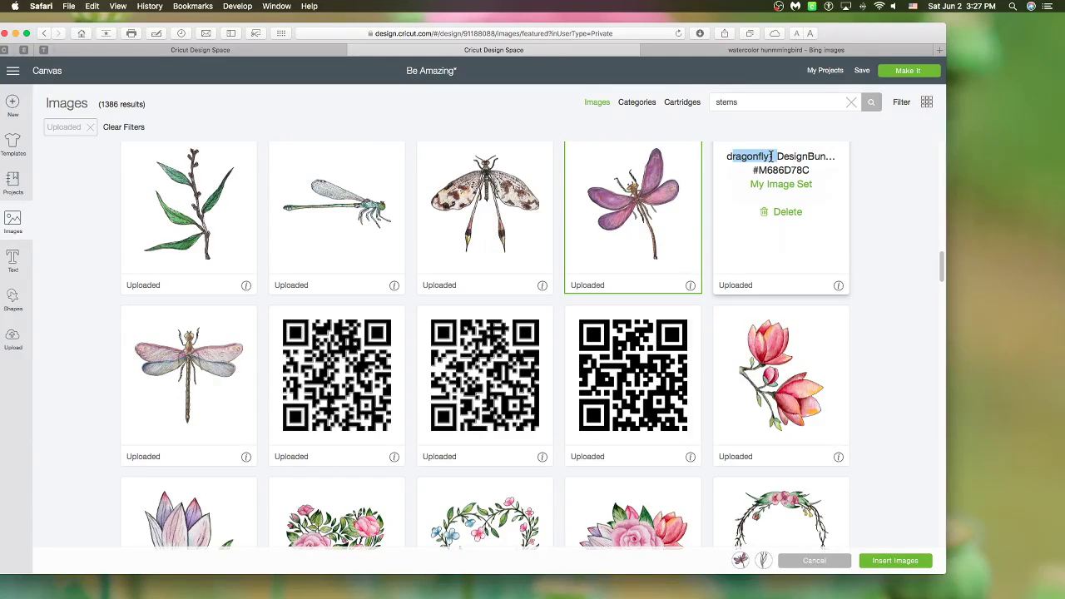
pyautogui.click(824, 170)
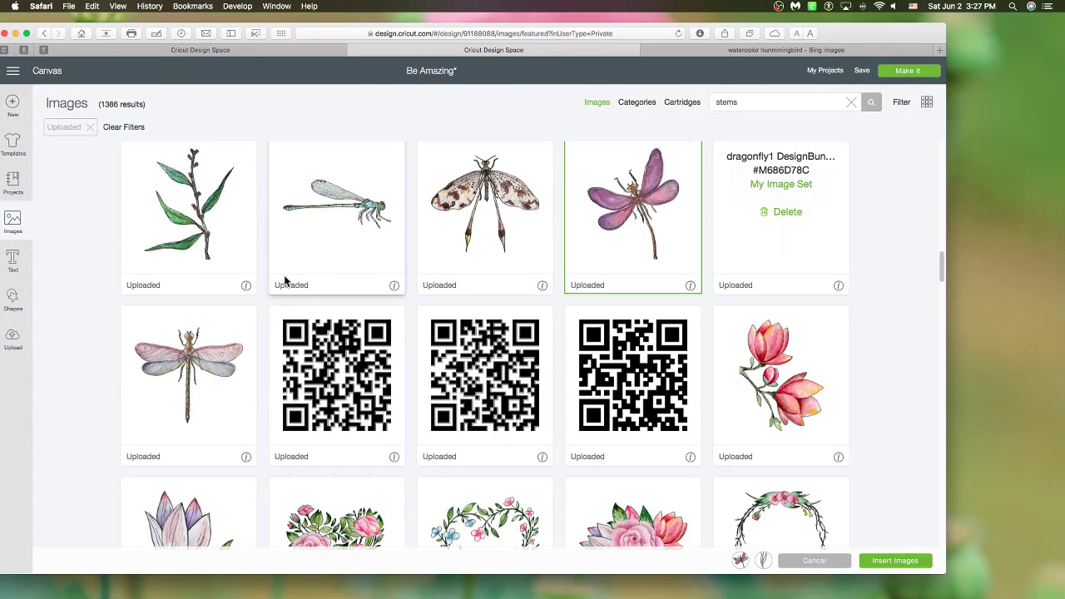
# - Add the pink-and-blue-winged dragonfly to the selection and insert it onto the canvas together with leaf13 and dragonfly2
pyautogui.scroll(-1, 284, 278)
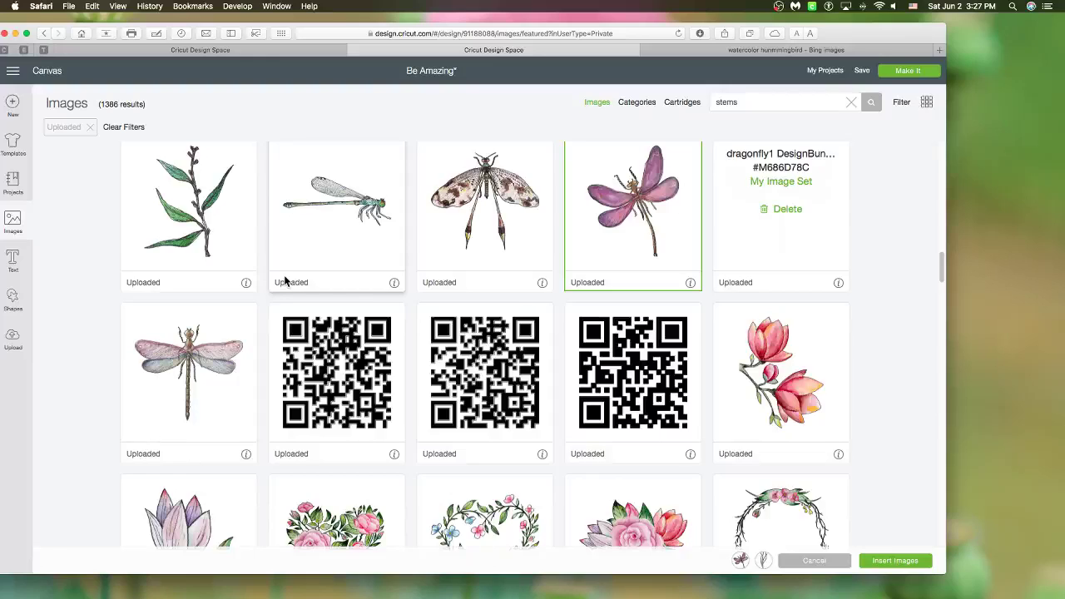
pyautogui.scroll(-3, 241, 304)
pyautogui.click(241, 304)
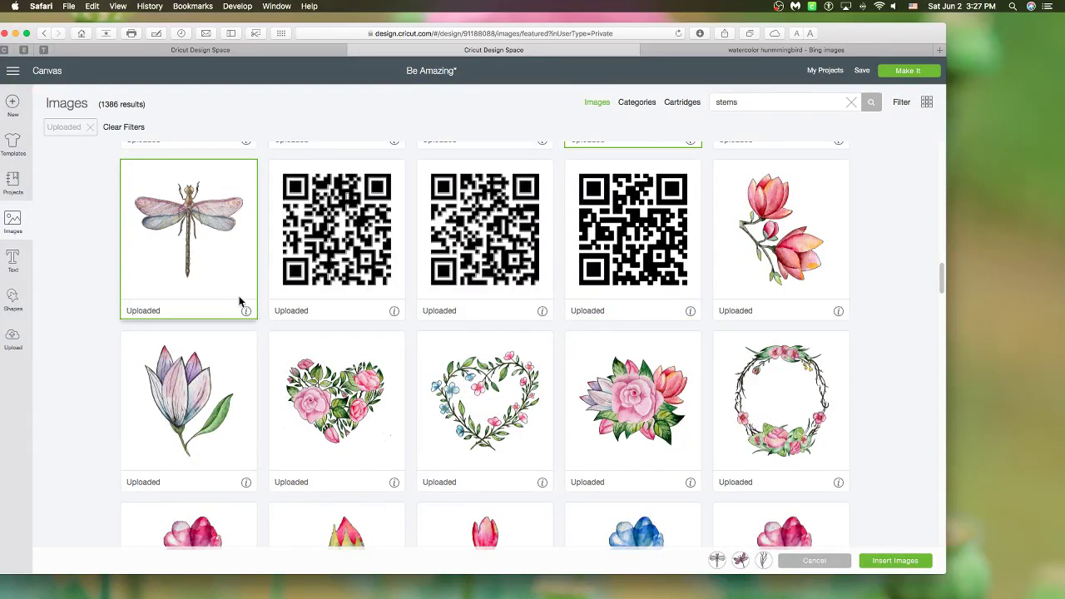
pyautogui.click(884, 562)
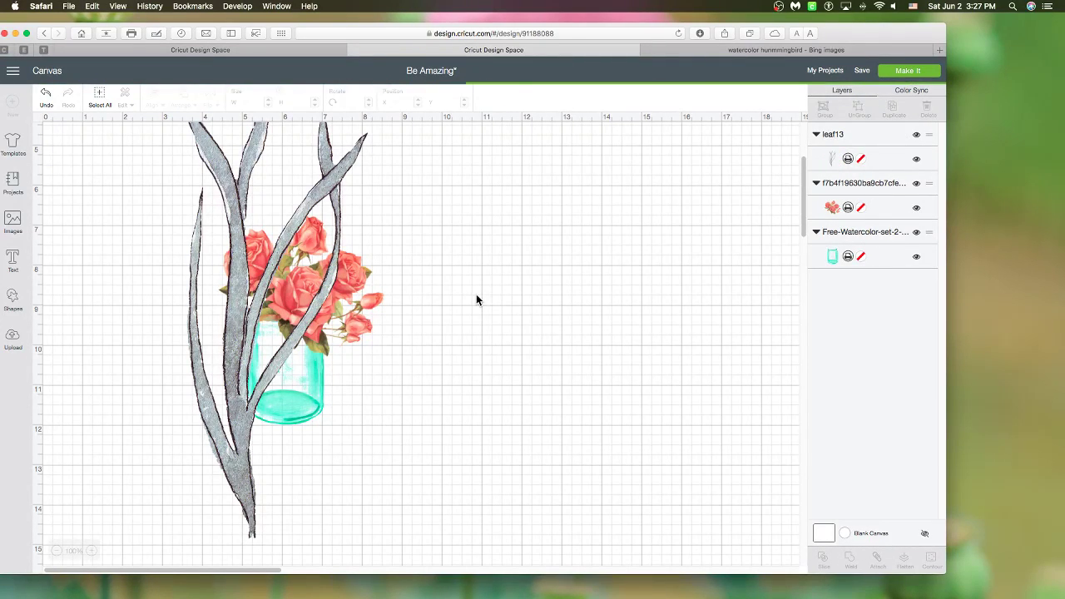
# - Move the oversized purple dragonfly on the canvas and set its width to 4 inches
pyautogui.click(238, 385)
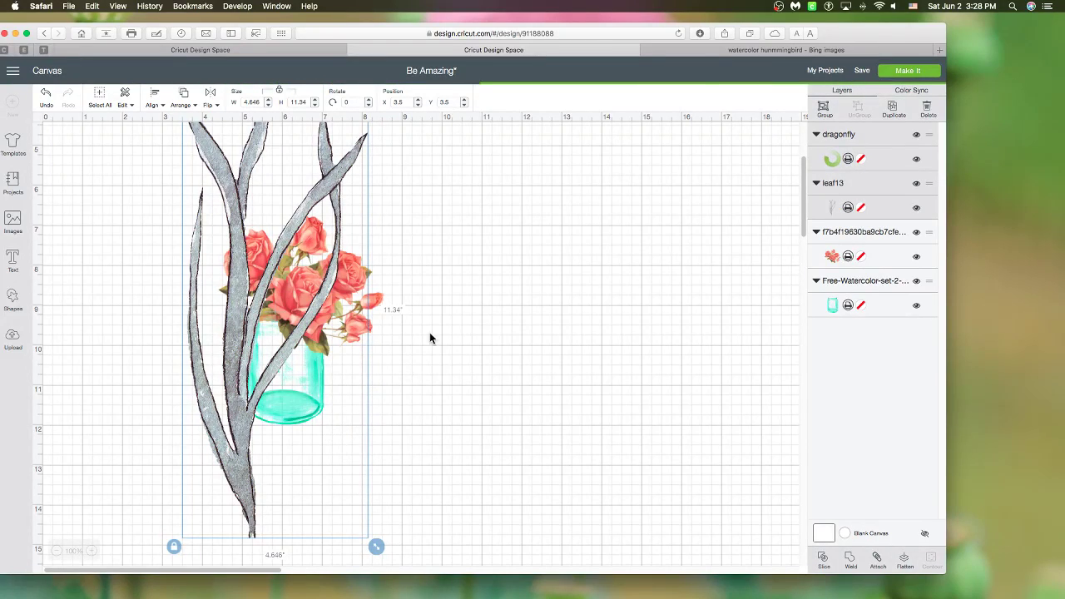
pyautogui.click(371, 552)
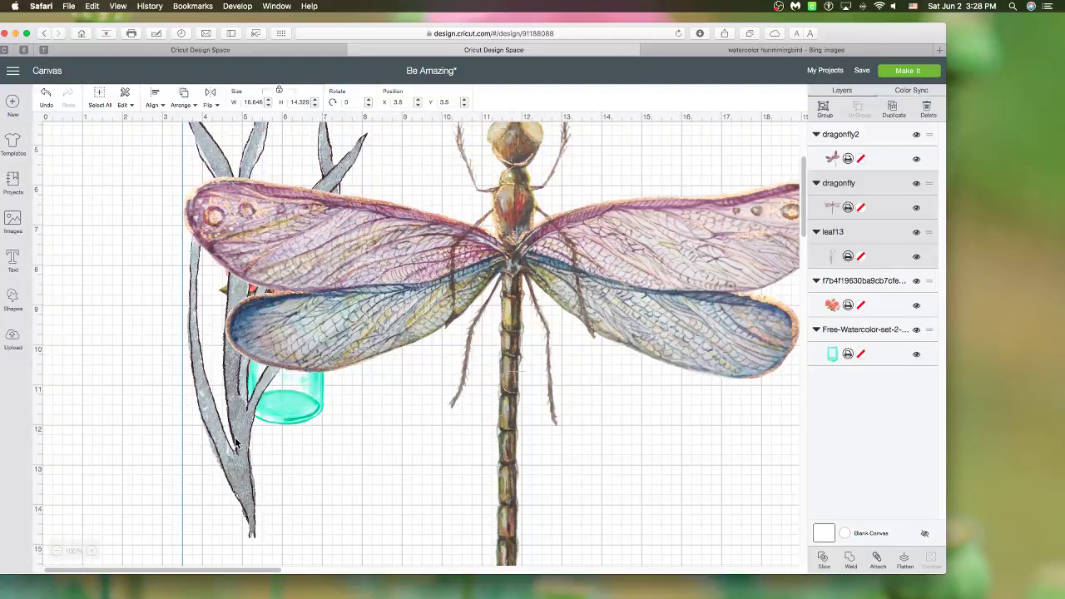
pyautogui.moveTo(616, 349); pyautogui.dragTo(602, 391)
pyautogui.scroll(-3, 595, 416)
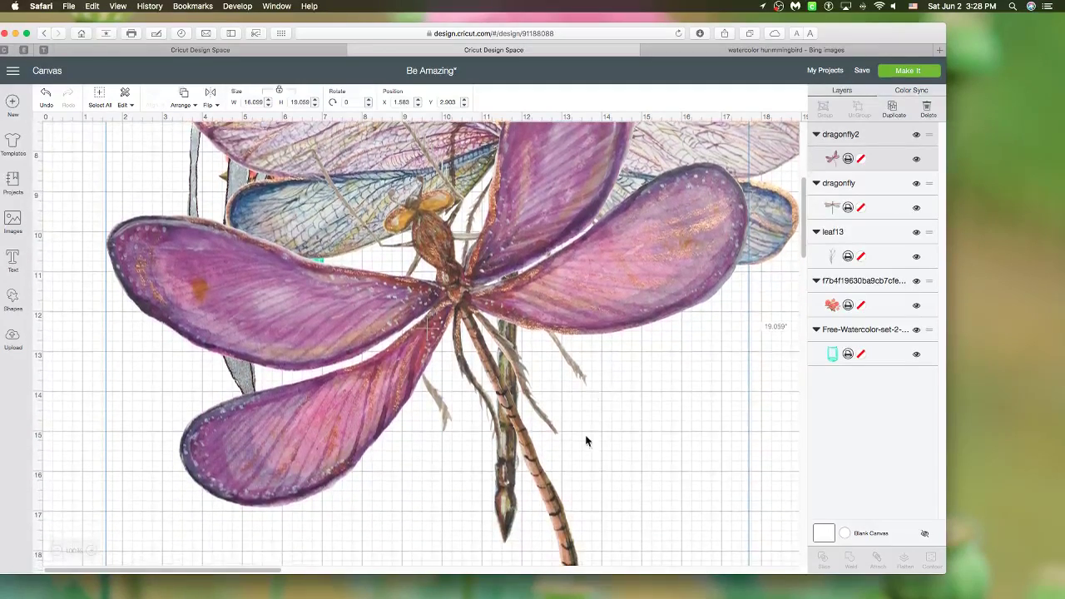
pyautogui.scroll(-3, 555, 497)
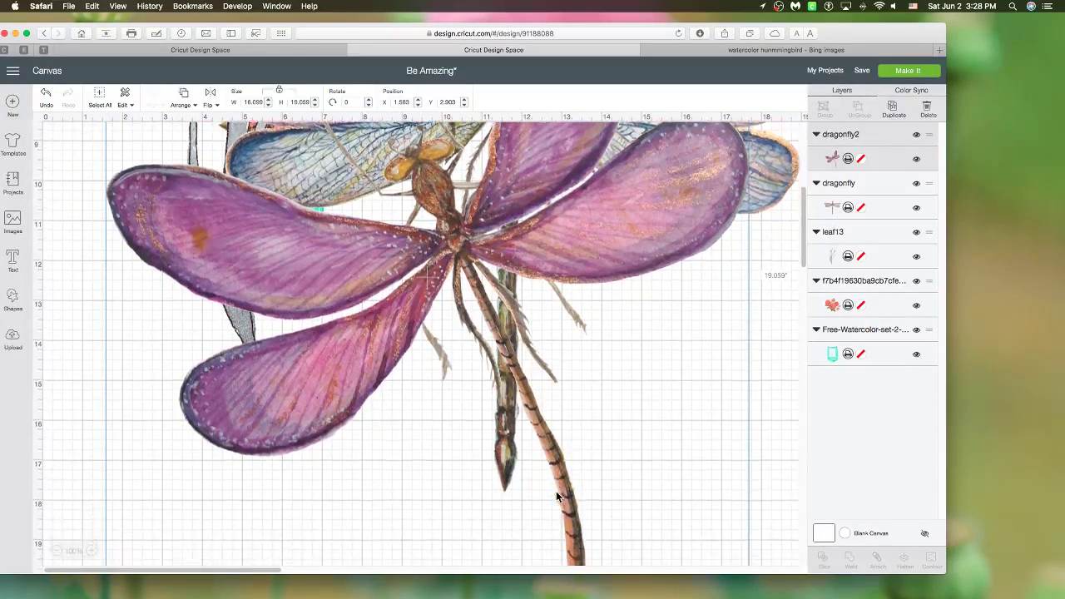
pyautogui.scroll(1, 511, 369)
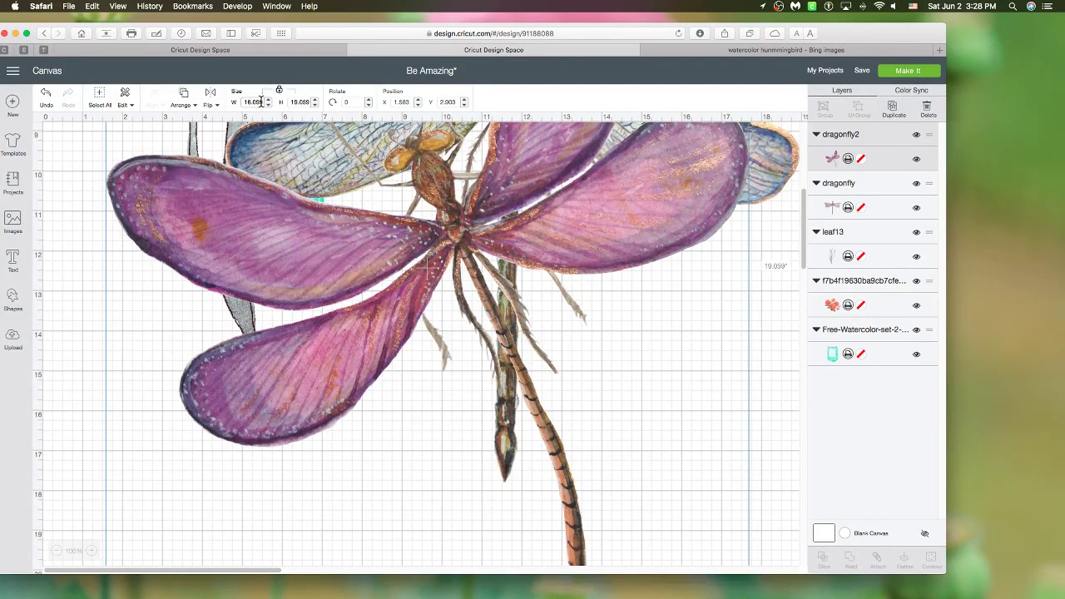
pyautogui.moveTo(245, 102); pyautogui.dragTo(270, 101)
pyautogui.press('Return')
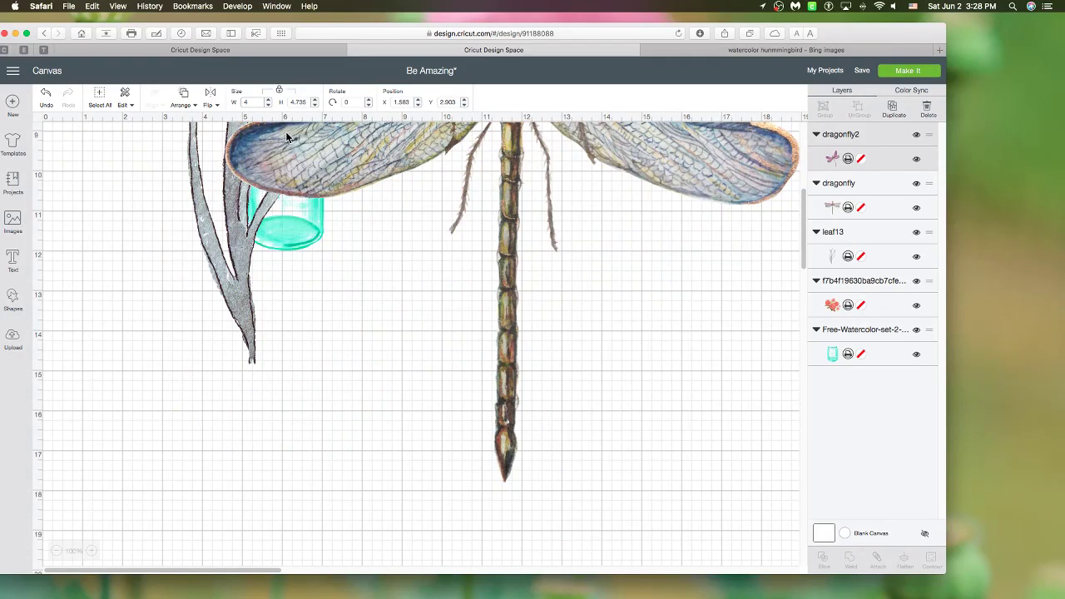
# - Set the width of the pink-and-blue-winged dragonfly to 4 inches
pyautogui.click(326, 168)
pyautogui.moveTo(245, 102); pyautogui.dragTo(273, 103)
pyautogui.write('4')
pyautogui.press('Return')
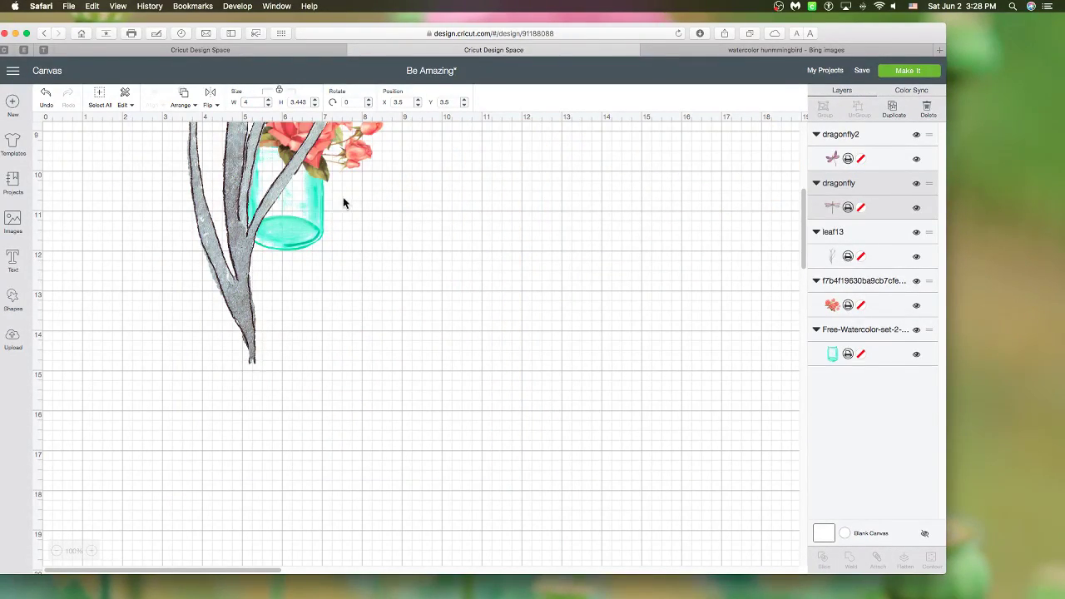
# - Set the height of the grey stem image leaf13 to 6 inches
pyautogui.click(260, 206)
pyautogui.moveTo(244, 101); pyautogui.dragTo(319, 102)
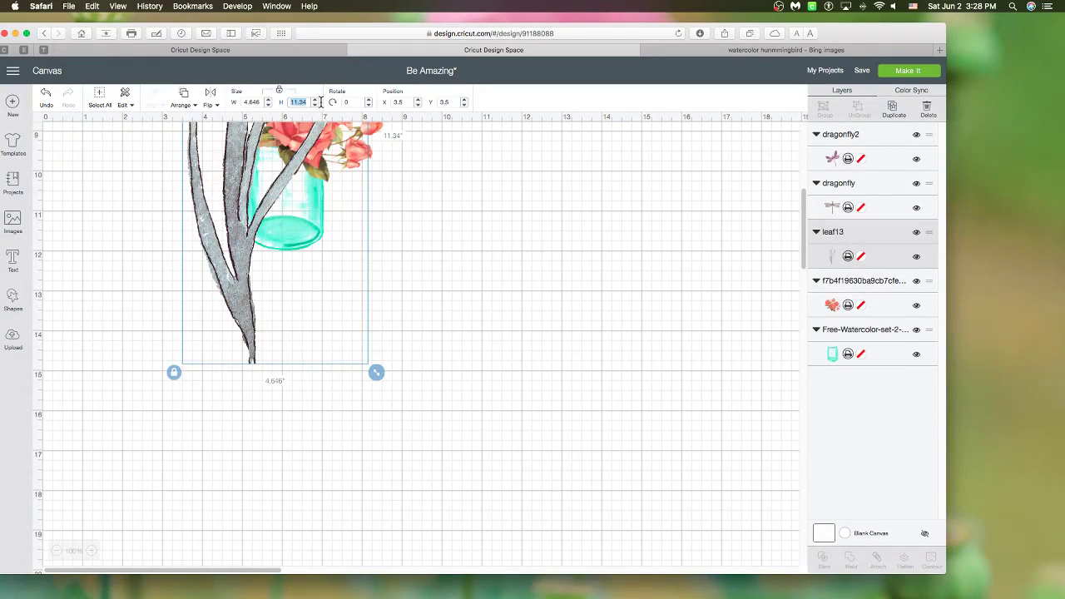
pyautogui.press('Return')
# - Move both dragonflies to the empty canvas right of the jar, the pink-winged one to about X 7.8, Y 3.6
pyautogui.scroll(5, 344, 231)
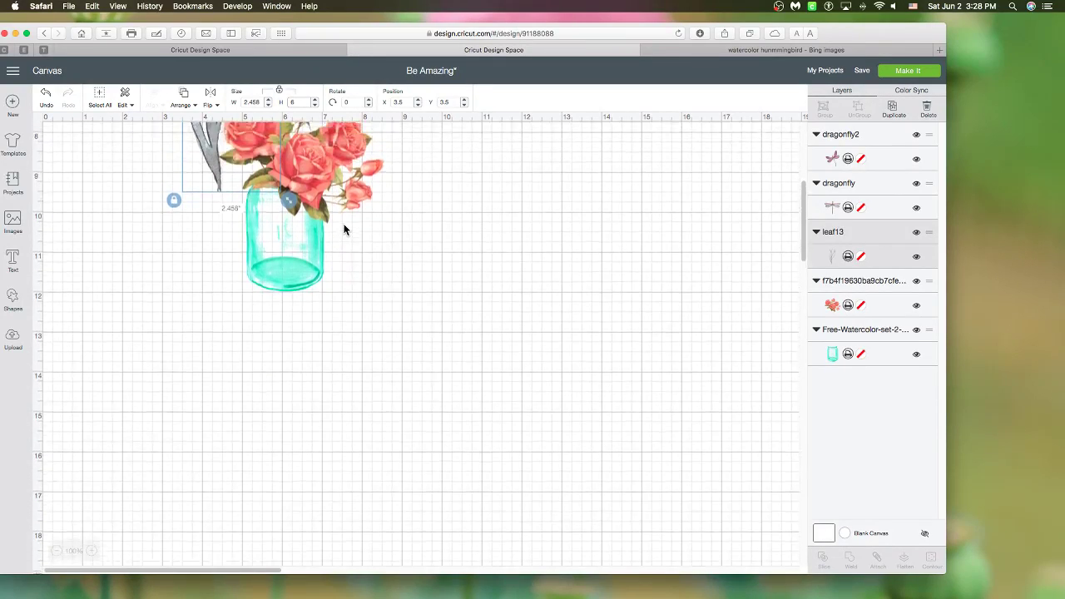
pyautogui.scroll(4, 344, 230)
pyautogui.moveTo(288, 261); pyautogui.dragTo(461, 265)
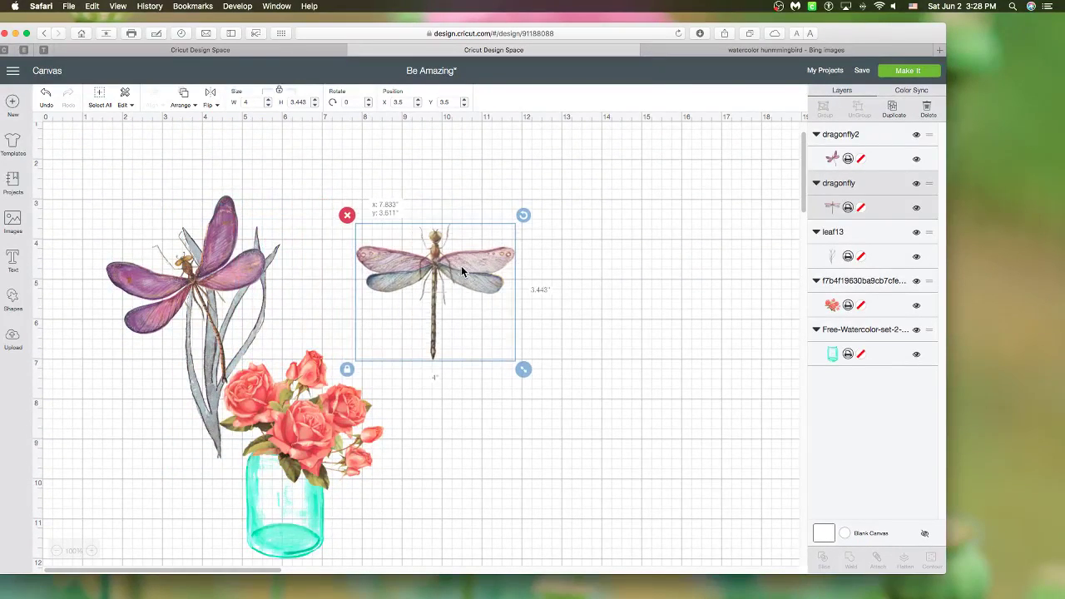
pyautogui.moveTo(226, 286); pyautogui.dragTo(563, 329)
# - Place the grey stem over the jar at about X 5.26, Y 5.54 and send it backward behind the roses
pyautogui.moveTo(205, 335); pyautogui.dragTo(289, 413)
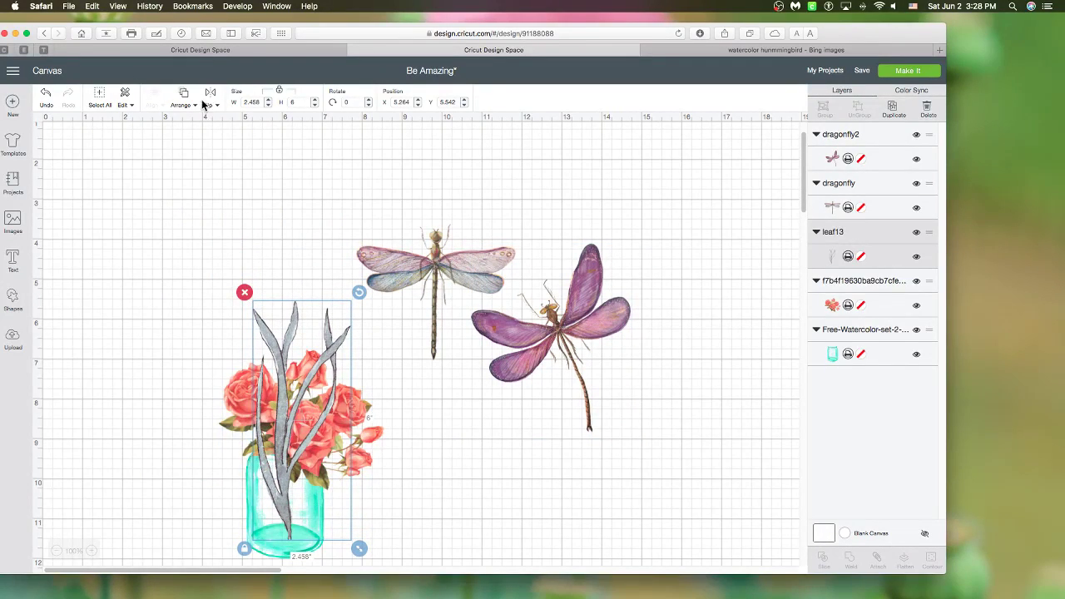
pyautogui.click(192, 108)
pyautogui.click(193, 145)
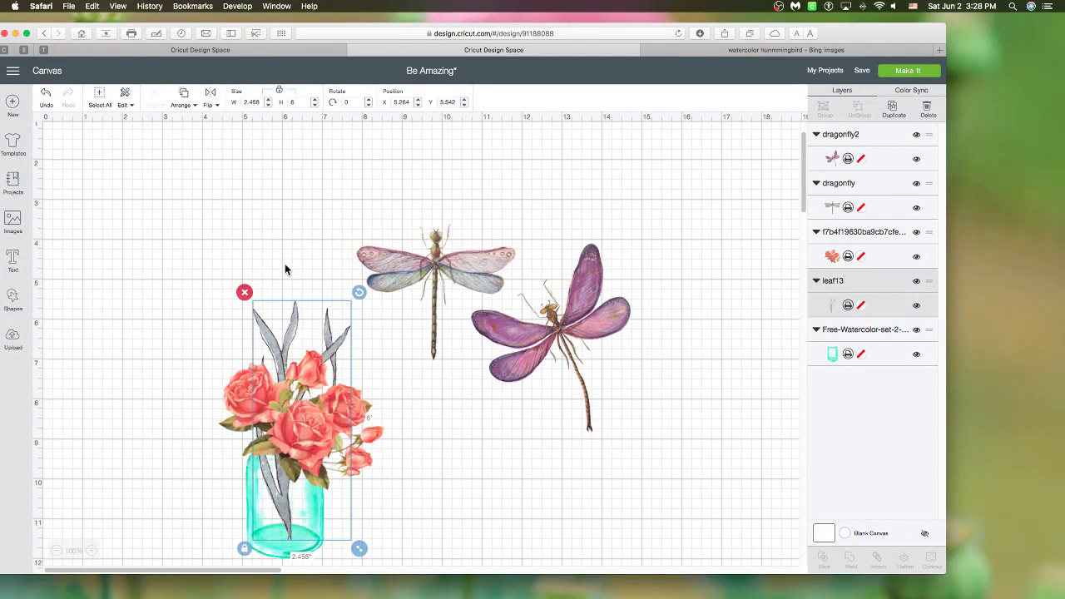
# - Fine-tune the grey stem's placement inside the jar to about X 5.3, Y 5.5
pyautogui.moveTo(323, 342); pyautogui.dragTo(320, 339)
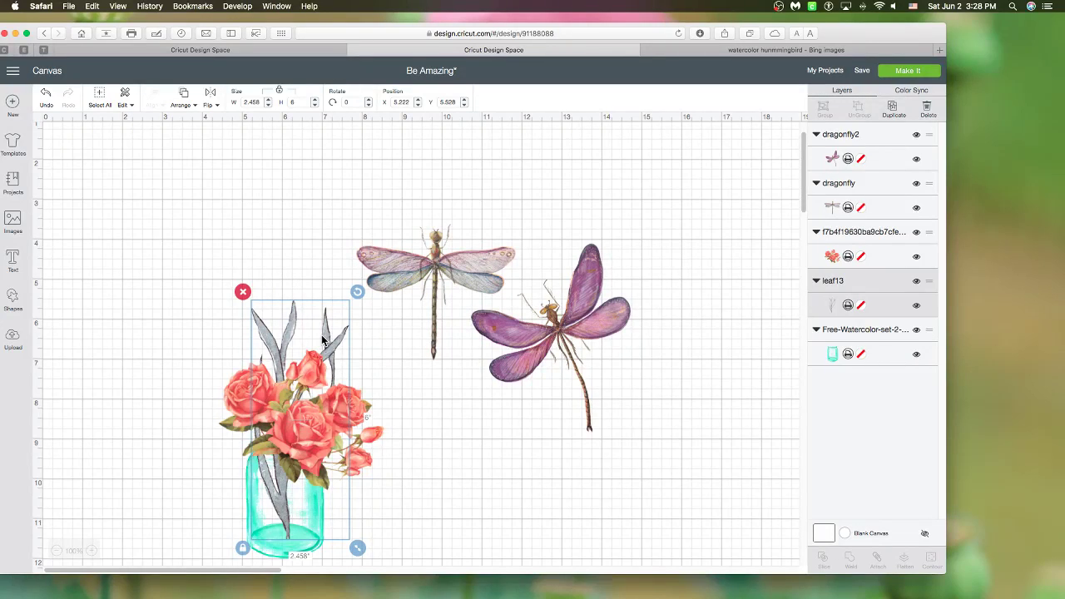
pyautogui.scroll(-1, 441, 457)
pyautogui.scroll(-5, 441, 456)
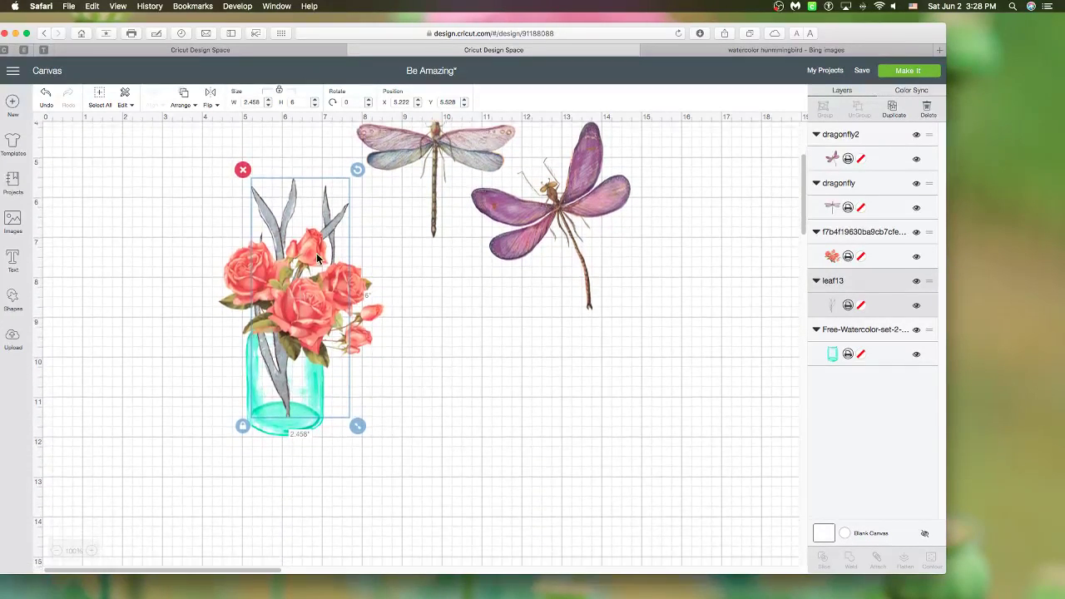
pyautogui.moveTo(283, 208); pyautogui.dragTo(288, 210)
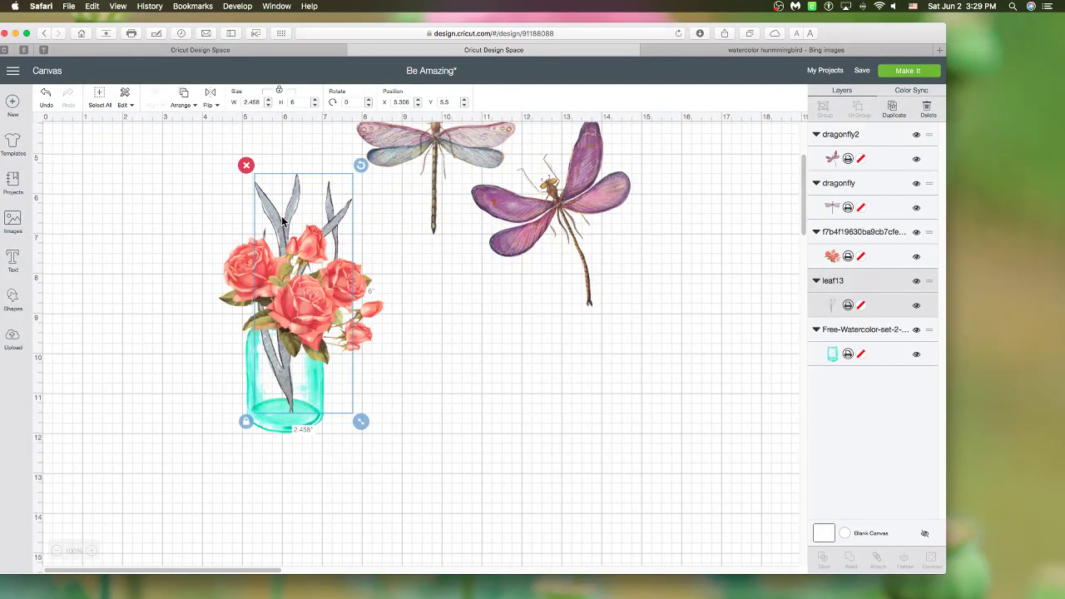
pyautogui.scroll(-1, 281, 220)
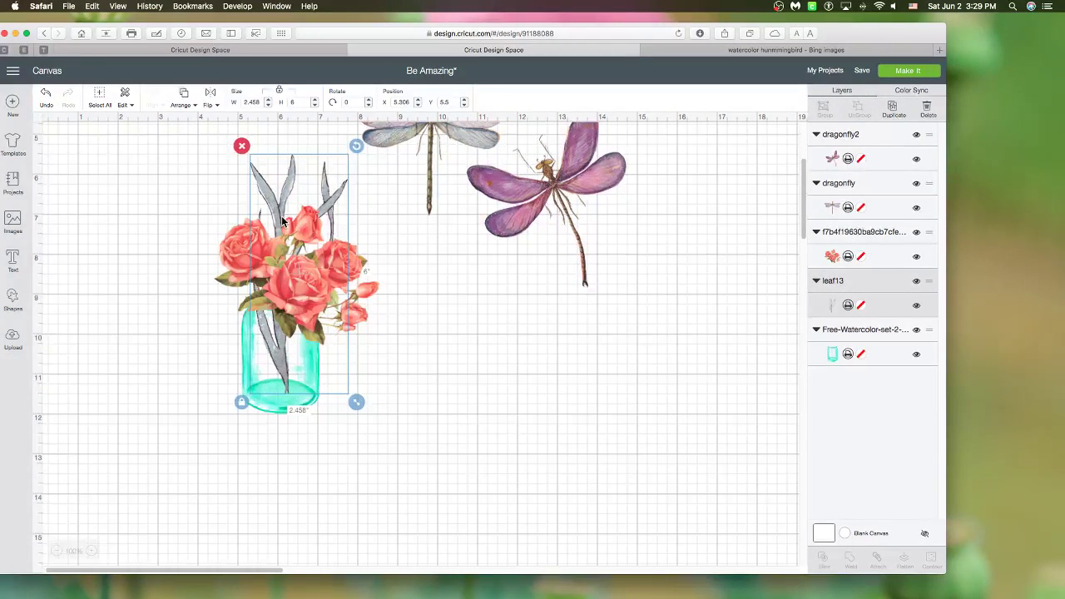
# - Move the grey-winged dragonfly to the empty canvas beside the jar, at about X 9.3, Y 8.1, and delete the larger pink-winged dragonfly
pyautogui.scroll(-2, 281, 215)
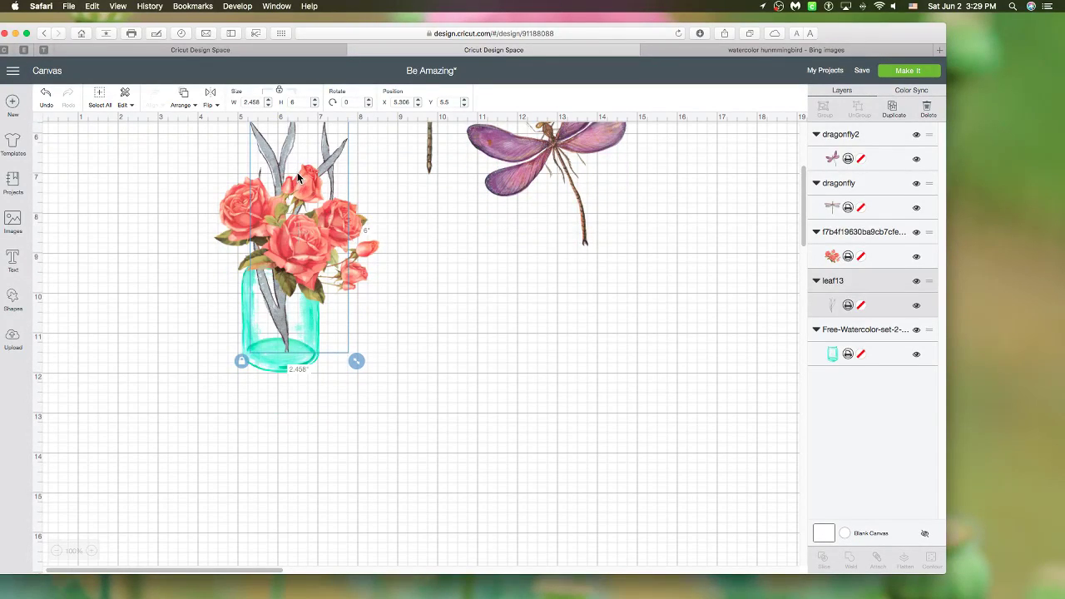
pyautogui.click(424, 148)
pyautogui.moveTo(424, 148); pyautogui.dragTo(503, 292)
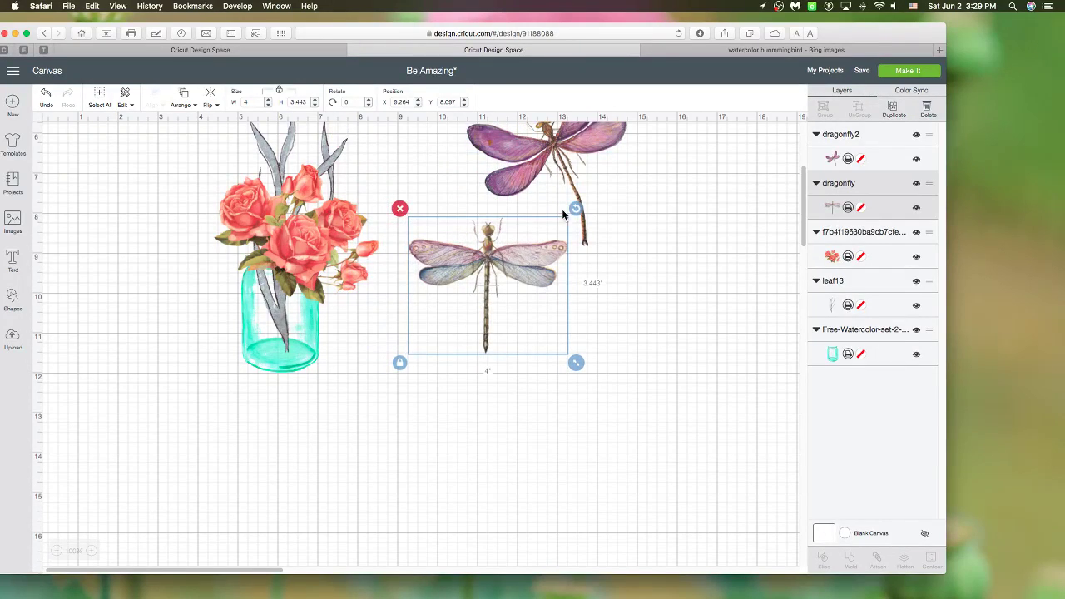
pyautogui.scroll(3, 550, 179)
pyautogui.moveTo(516, 378); pyautogui.dragTo(513, 339)
pyautogui.click(581, 241)
pyautogui.press('Delete')
# - Shrink the dragonfly to about 1.69 by 1.94 inches, rotated about 290°, and place it beside the roses at about X 8.9, Y 6.9
pyautogui.moveTo(526, 410); pyautogui.dragTo(449, 352)
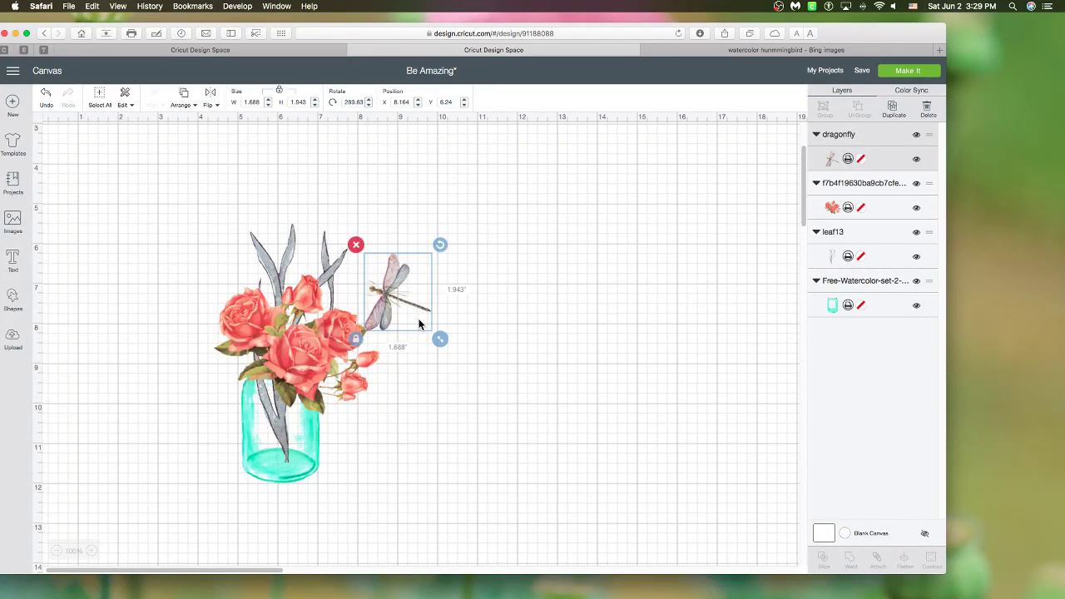
pyautogui.moveTo(400, 304); pyautogui.dragTo(415, 316)
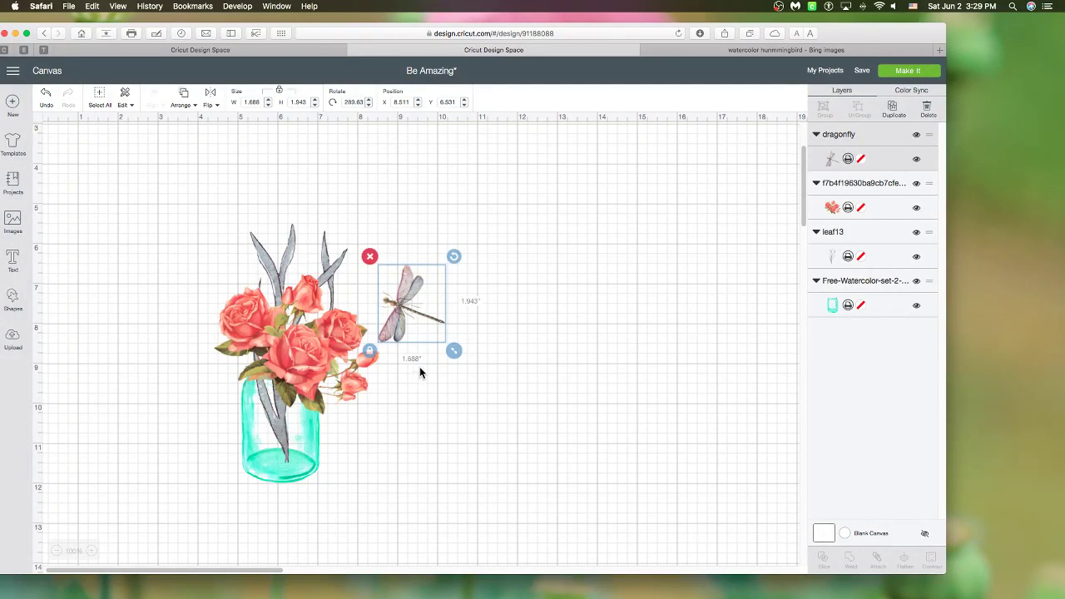
pyautogui.moveTo(405, 304); pyautogui.dragTo(421, 321)
# - Unlock the dragonfly's proportions, reshape it to about 1.53 by 0.92 inches, and place it on the upper-left rose at about X 4.3, Y 7
pyautogui.click(386, 367)
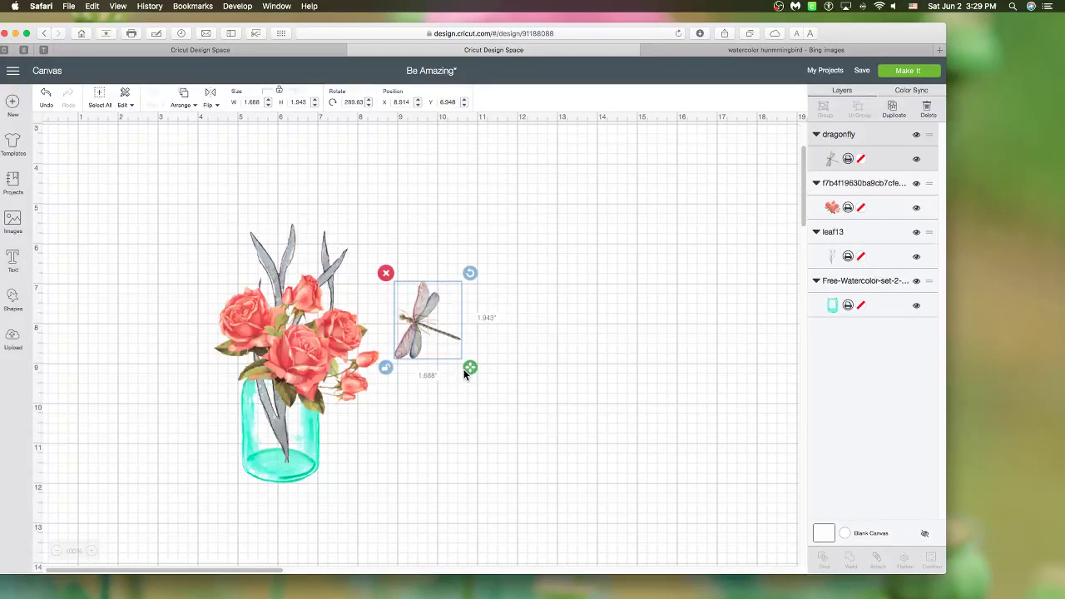
pyautogui.moveTo(466, 370); pyautogui.dragTo(465, 317)
pyautogui.moveTo(415, 289); pyautogui.dragTo(223, 306)
pyautogui.click(486, 394)
pyautogui.moveTo(278, 275); pyautogui.dragTo(254, 281)
pyautogui.click(260, 279)
pyautogui.click(246, 289)
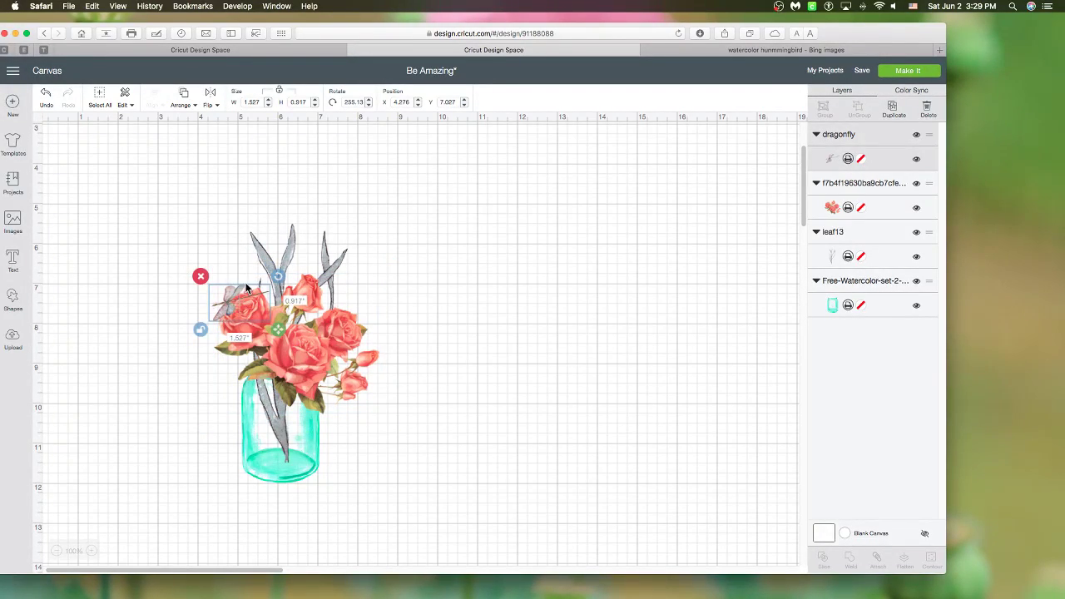
# - Flip the dragonfly horizontally and rotate it to about 40° on the upper-left rose, at about X 4.2, Y 6.8
pyautogui.click(209, 101)
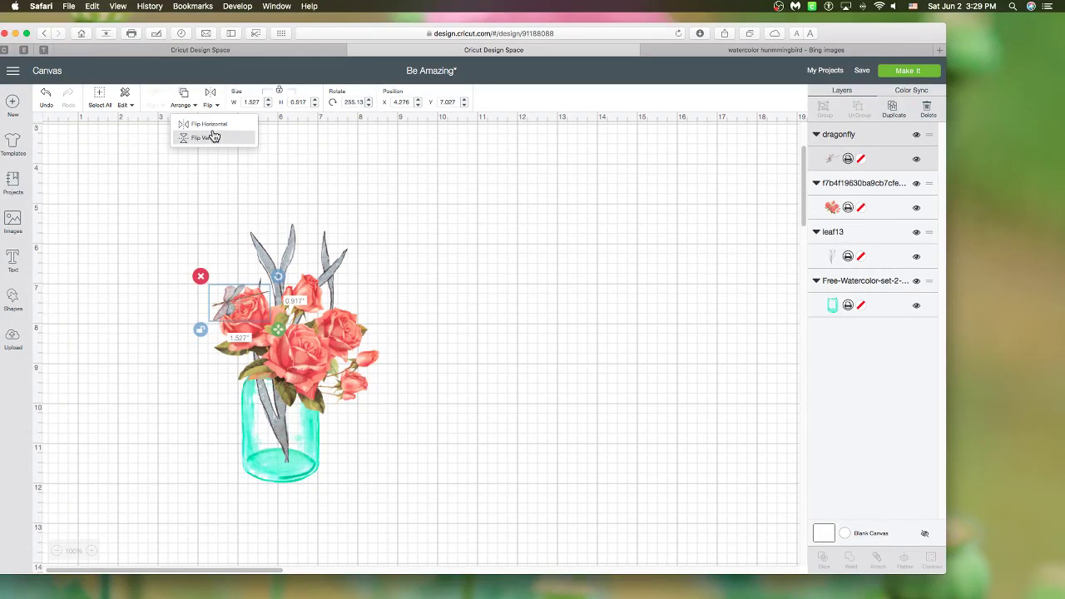
pyautogui.click(214, 124)
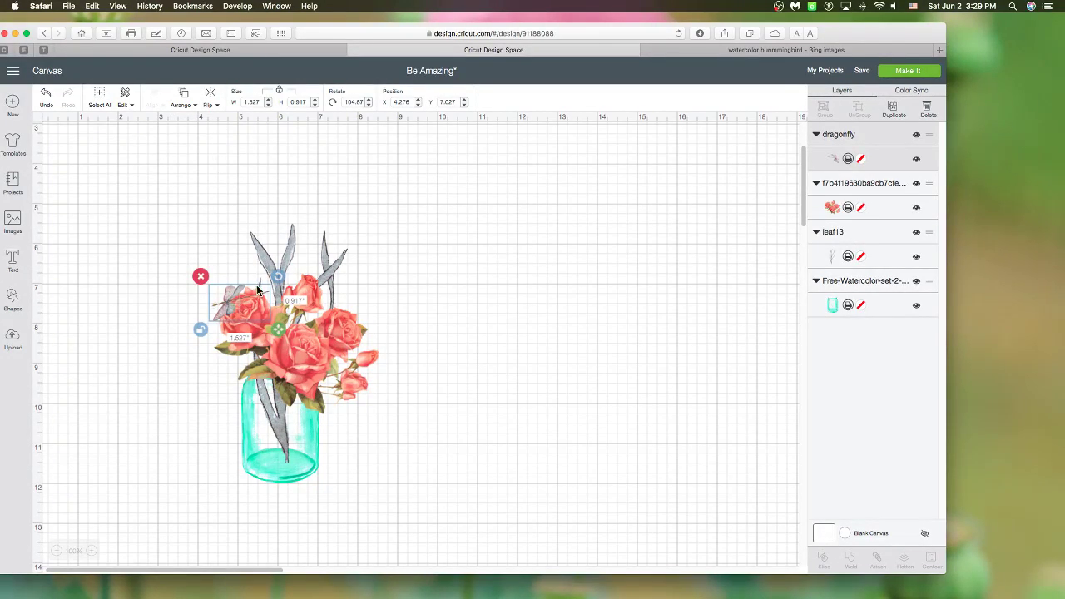
pyautogui.moveTo(251, 306); pyautogui.dragTo(378, 329)
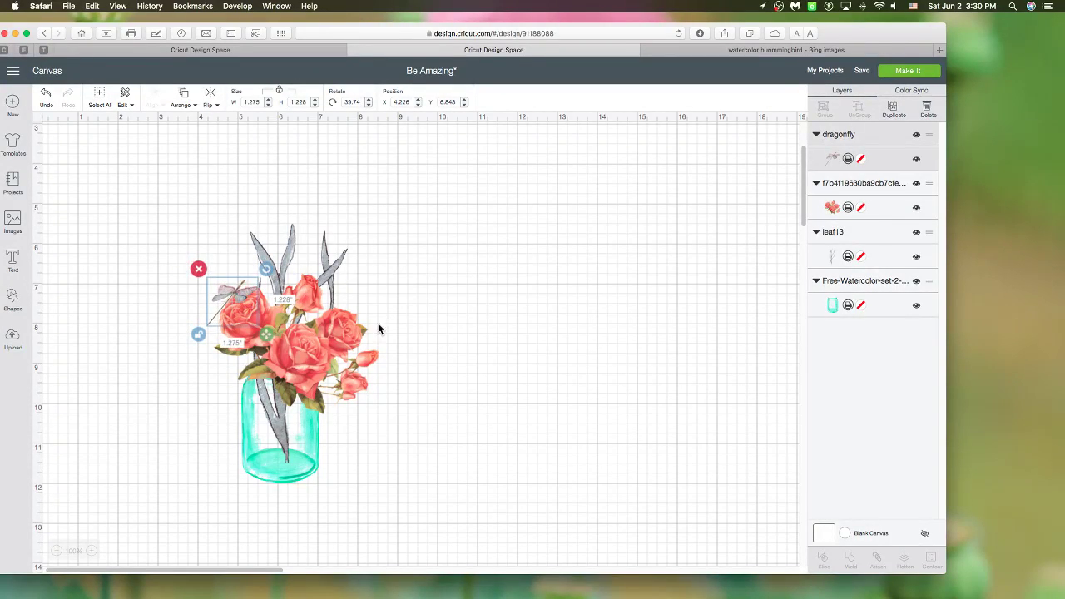
pyautogui.click(488, 349)
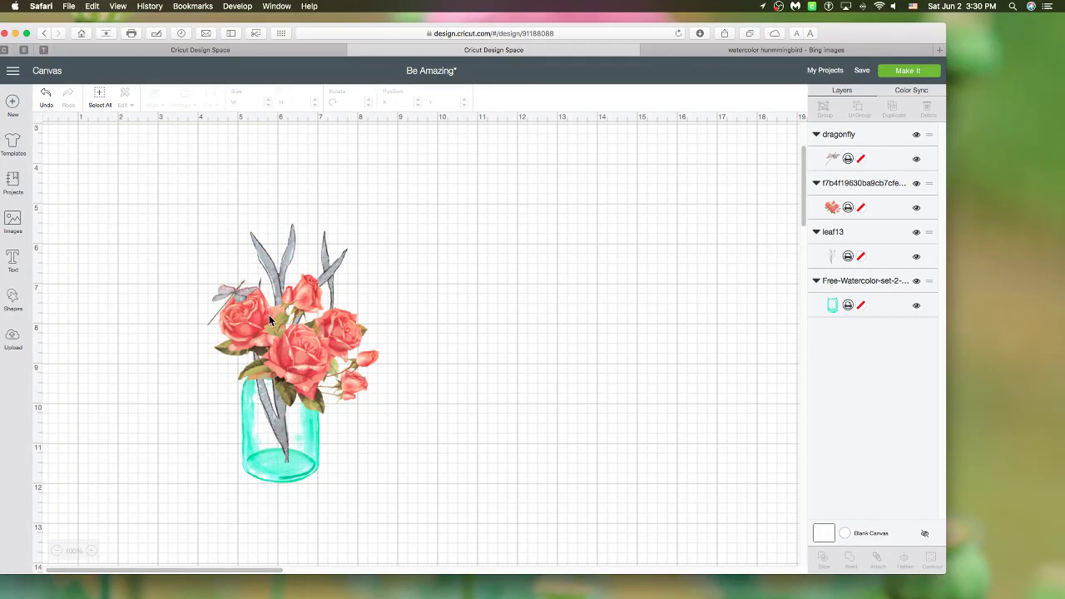
# - Enlarge the dragonfly slightly and move it from the upper-left rose to the small rosebuds at the bouquet's right edge, rotated about 50°
pyautogui.click(247, 315)
pyautogui.moveTo(266, 334)
pyautogui.mouseDown()
pyautogui.moveTo(275, 349)
pyautogui.moveTo(286, 313)
pyautogui.moveTo(290, 345)
pyautogui.moveTo(264, 357)
pyautogui.moveTo(267, 347)
pyautogui.mouseUp()
pyautogui.click(474, 313)
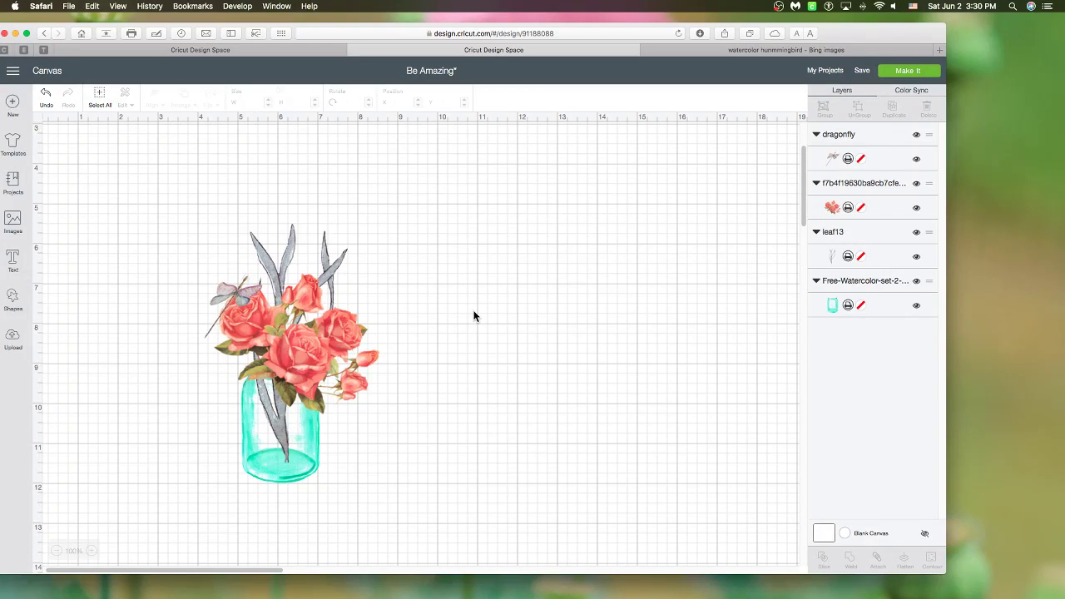
pyautogui.click(240, 293)
pyautogui.moveTo(237, 294); pyautogui.dragTo(398, 343)
pyautogui.click(477, 352)
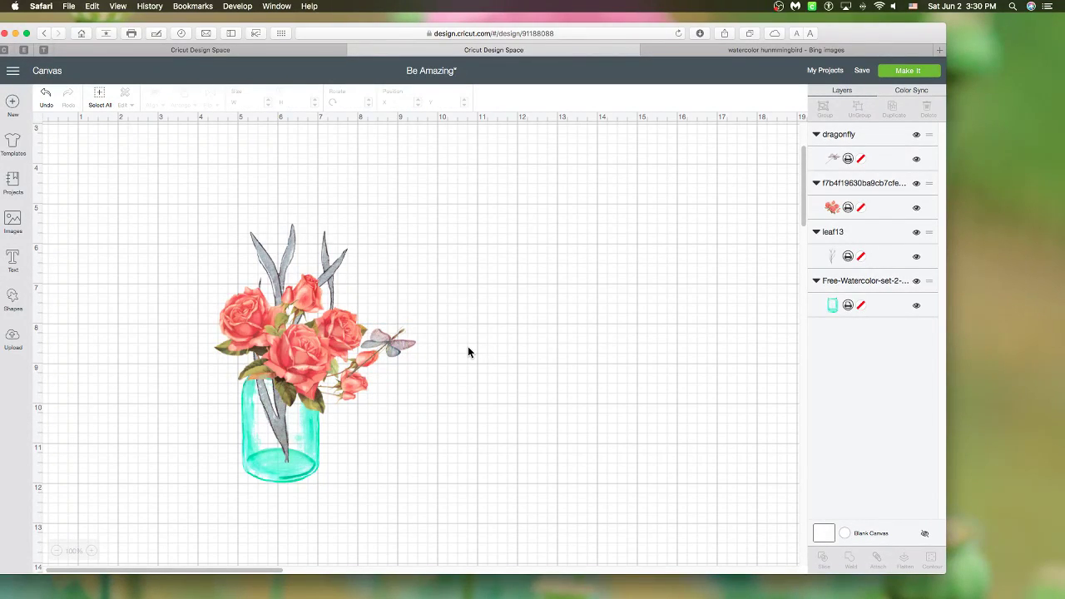
# - Reposition the roses over the jar at about X 4.25, Y 6.67 and shift the dragonfly onto the rosebuds at about X 7.5, Y 8.1
pyautogui.scroll(1, 467, 348)
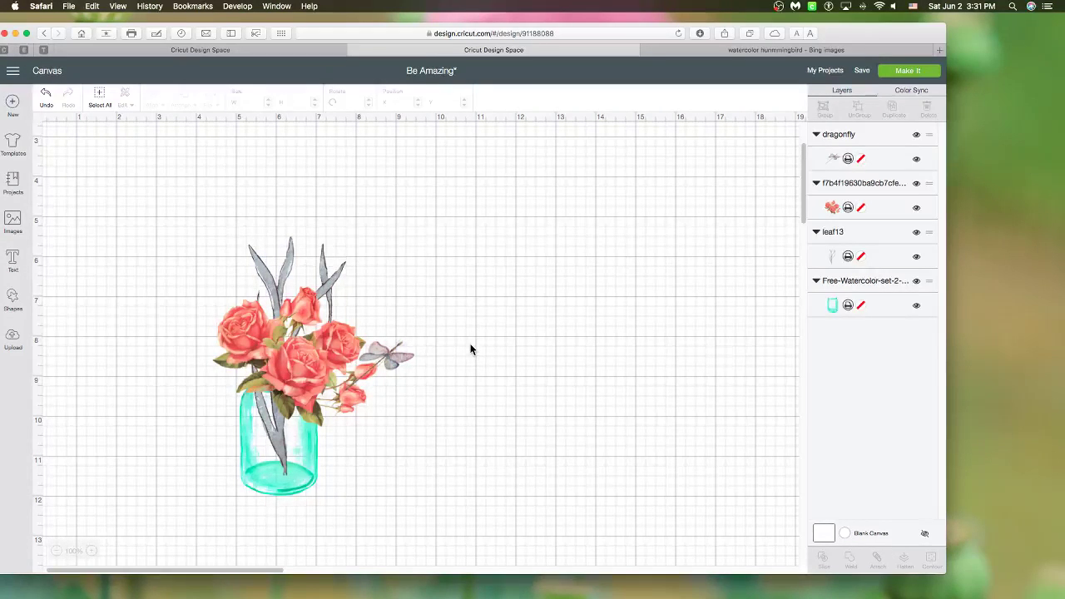
pyautogui.moveTo(278, 366); pyautogui.dragTo(537, 248)
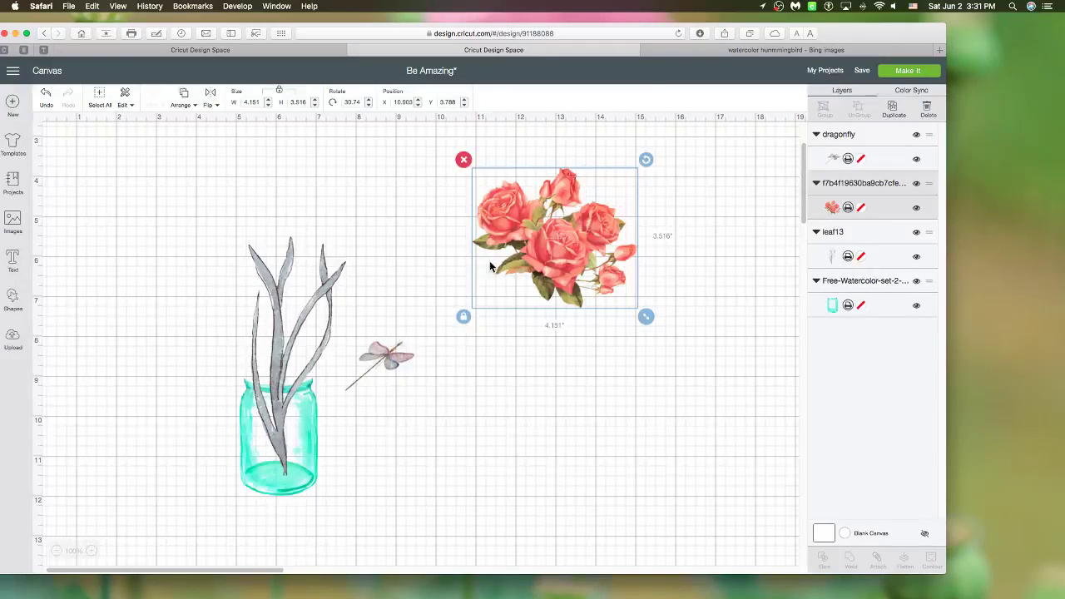
pyautogui.moveTo(489, 266); pyautogui.dragTo(224, 381)
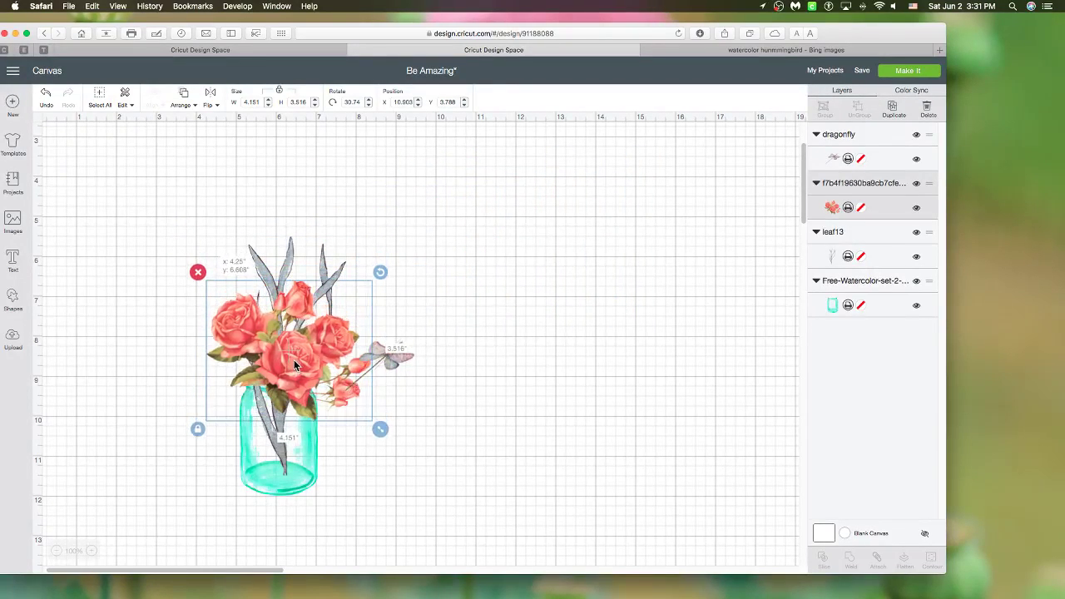
pyautogui.moveTo(385, 362)
pyautogui.mouseDown()
pyautogui.moveTo(374, 377)
pyautogui.moveTo(384, 368)
pyautogui.mouseUp()
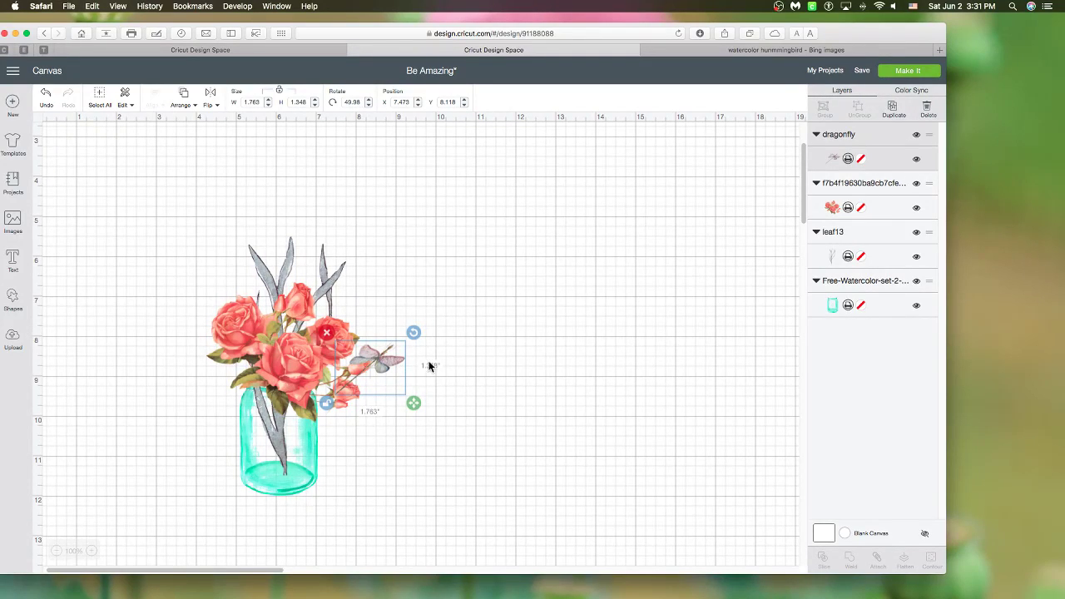
pyautogui.click(398, 267)
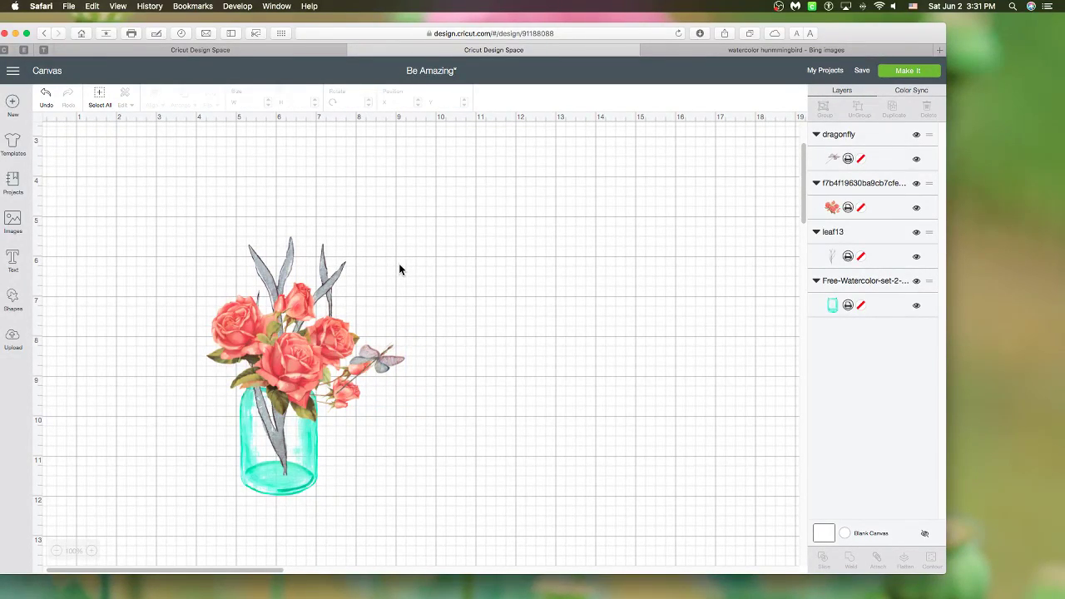
# - Switch to the Bing page in Safari, search the web for "be amzing svg" and open the Be Amazing result from Lovesvg.com
pyautogui.click(753, 52)
pyautogui.click(604, 35)
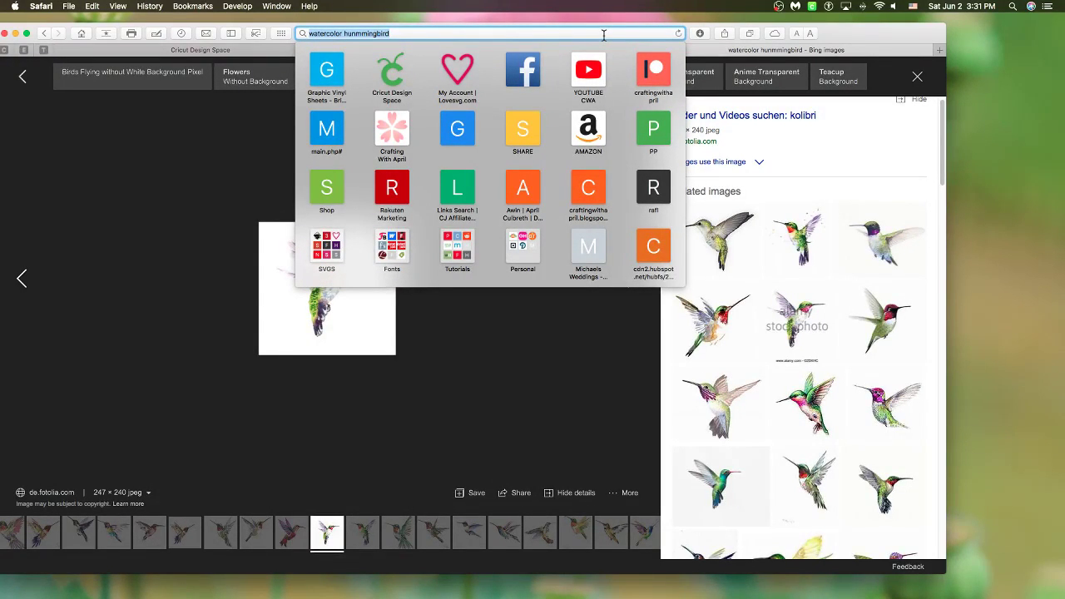
pyautogui.write('beamazing')
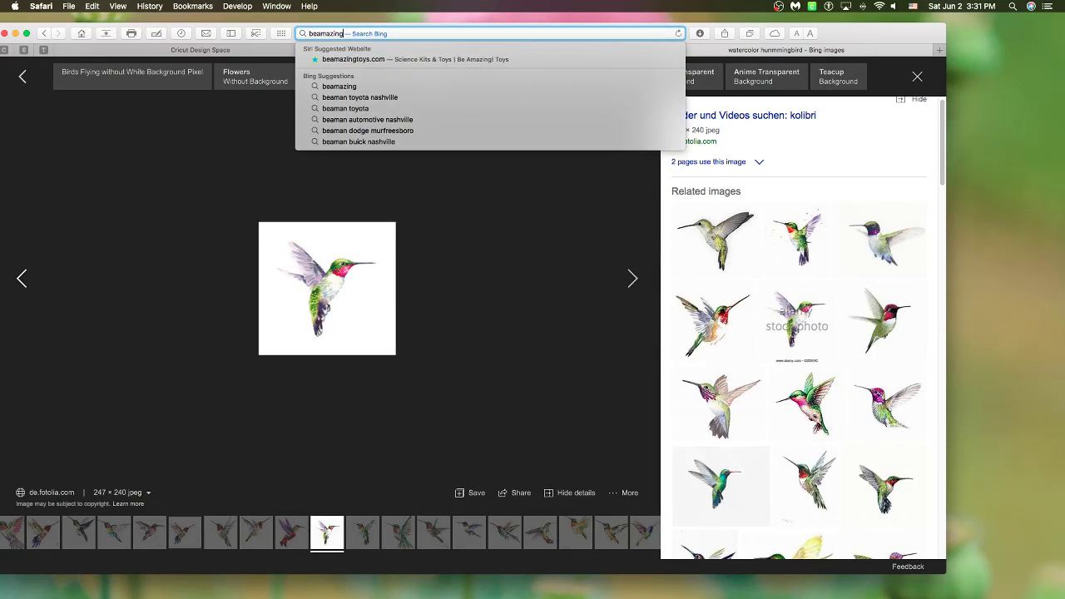
pyautogui.press('BackSpace')
pyautogui.press('BackSpace')
pyautogui.press('BackSpace')
pyautogui.press('BackSpace')
pyautogui.press('BackSpace')
pyautogui.press('BackSpace')
pyautogui.press('BackSpace')
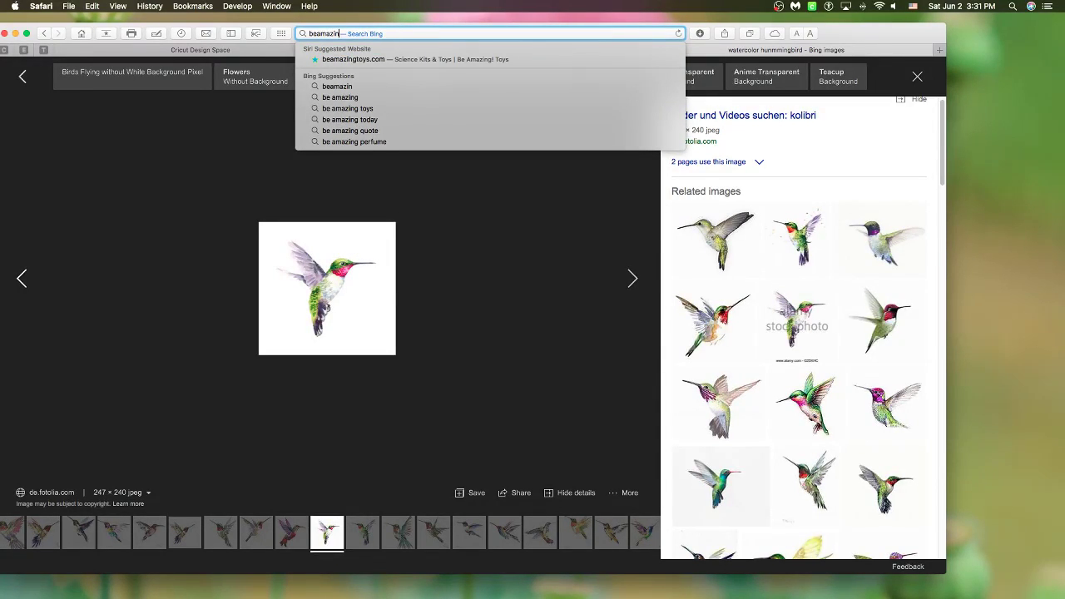
pyautogui.write('am')
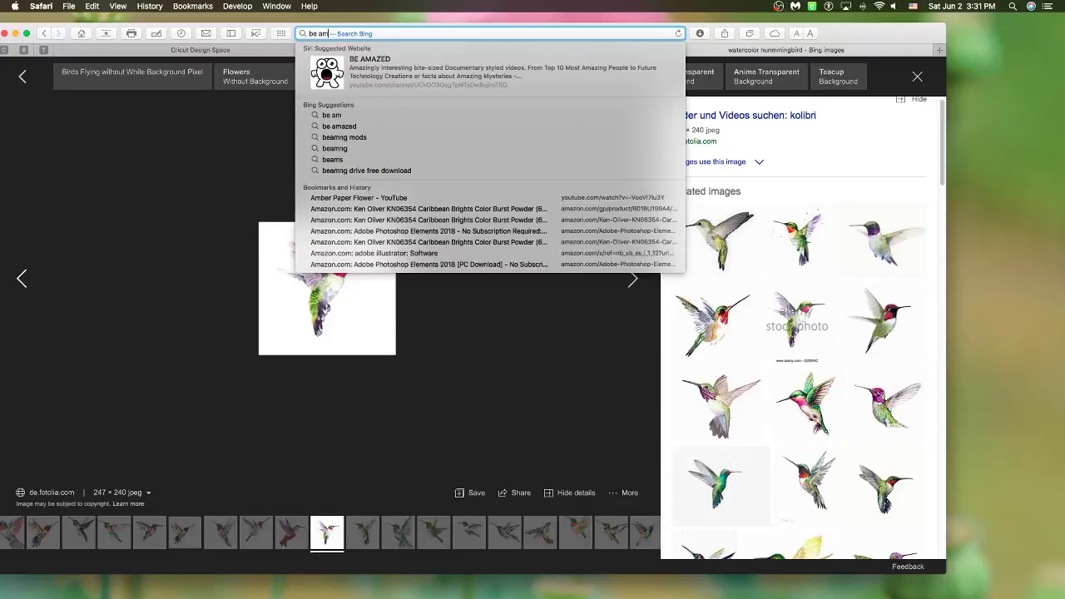
pyautogui.write('zing svg')
pyautogui.press('Return')
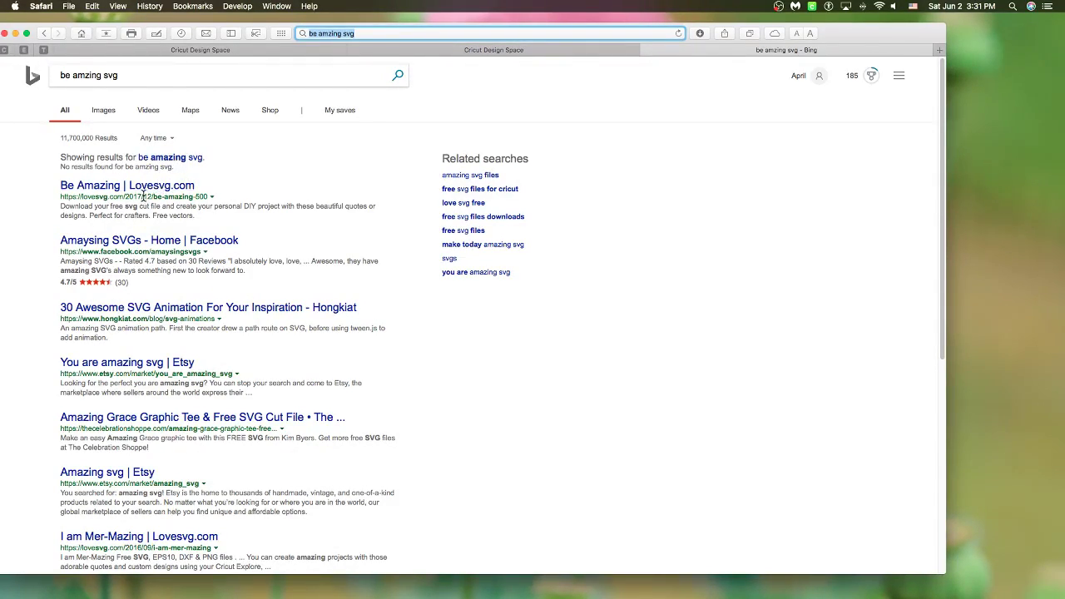
pyautogui.click(149, 188)
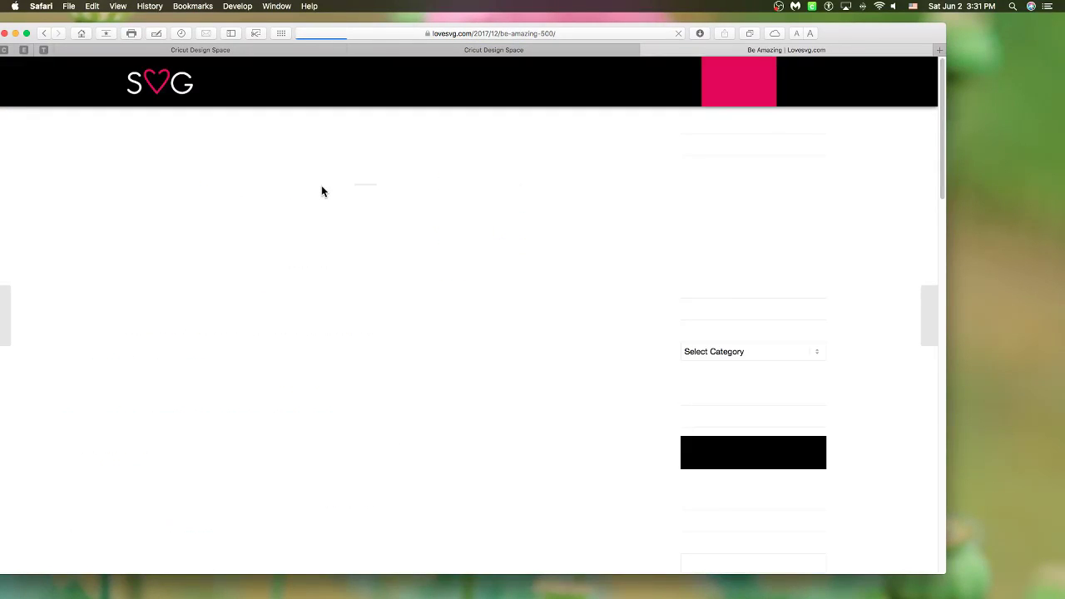
# - Examine the Be Amazing page for the lettering design, the included file formats, the usage terms and the zip file download
pyautogui.scroll(-5, 391, 365)
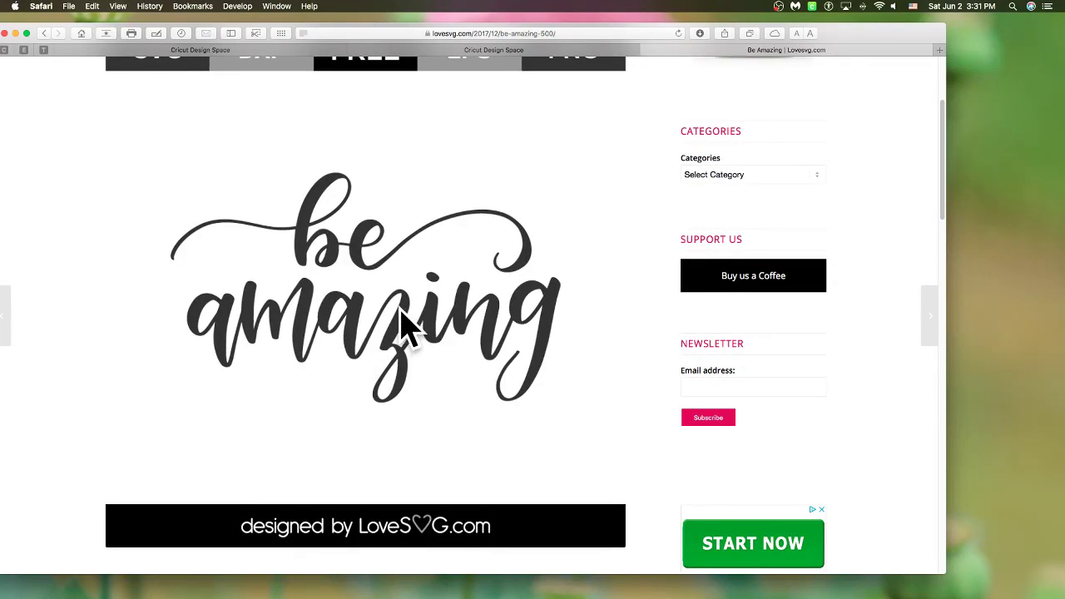
pyautogui.scroll(-1, 399, 313)
pyautogui.scroll(-4, 400, 313)
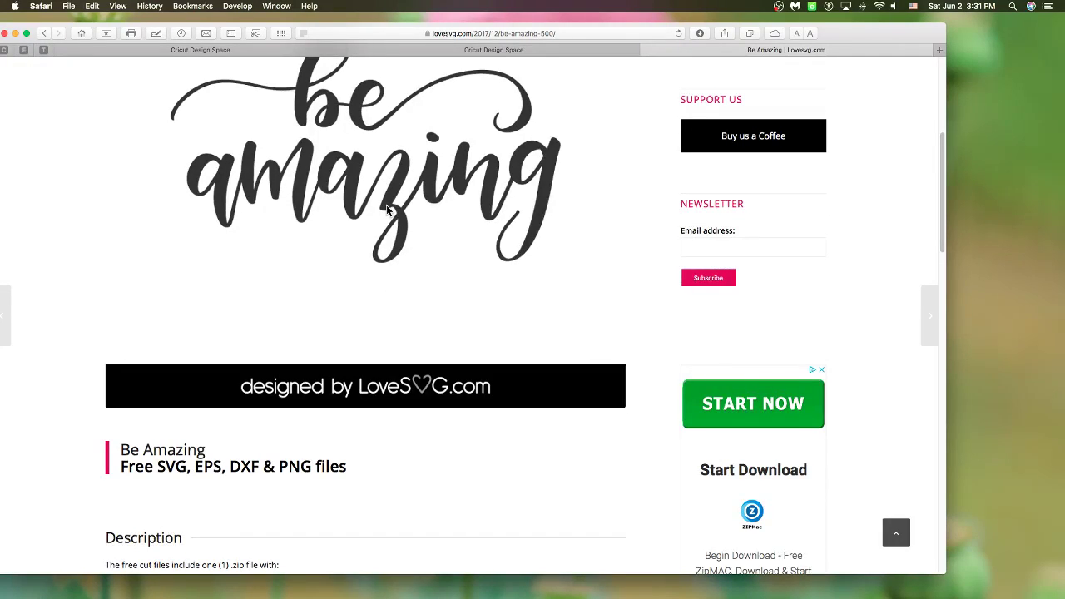
pyautogui.scroll(-5, 386, 209)
pyautogui.scroll(3, 385, 209)
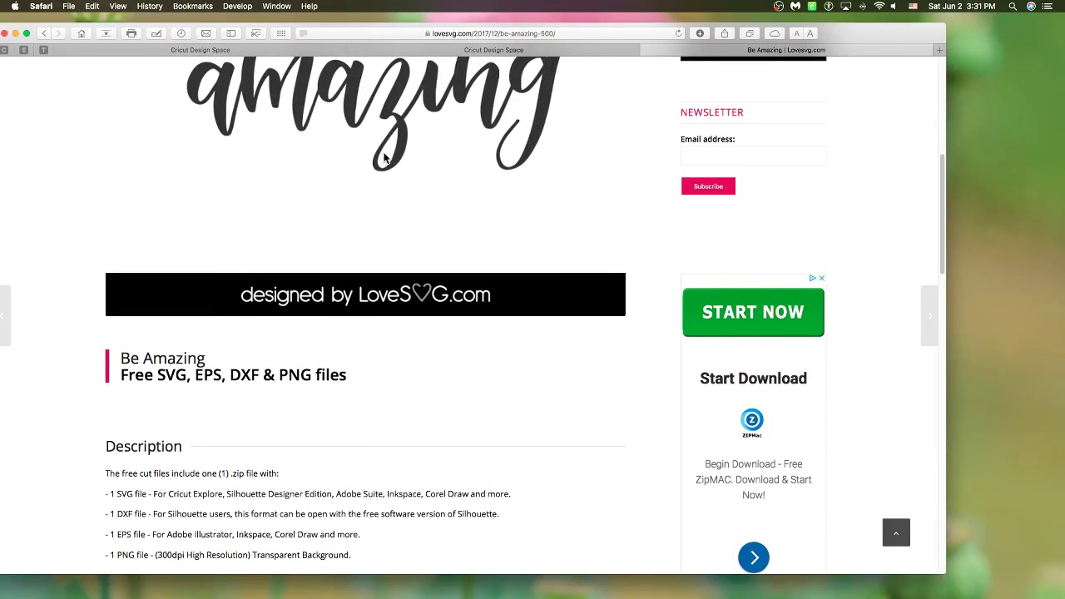
pyautogui.scroll(-3, 385, 158)
pyautogui.scroll(9, 384, 158)
pyautogui.scroll(3, 385, 158)
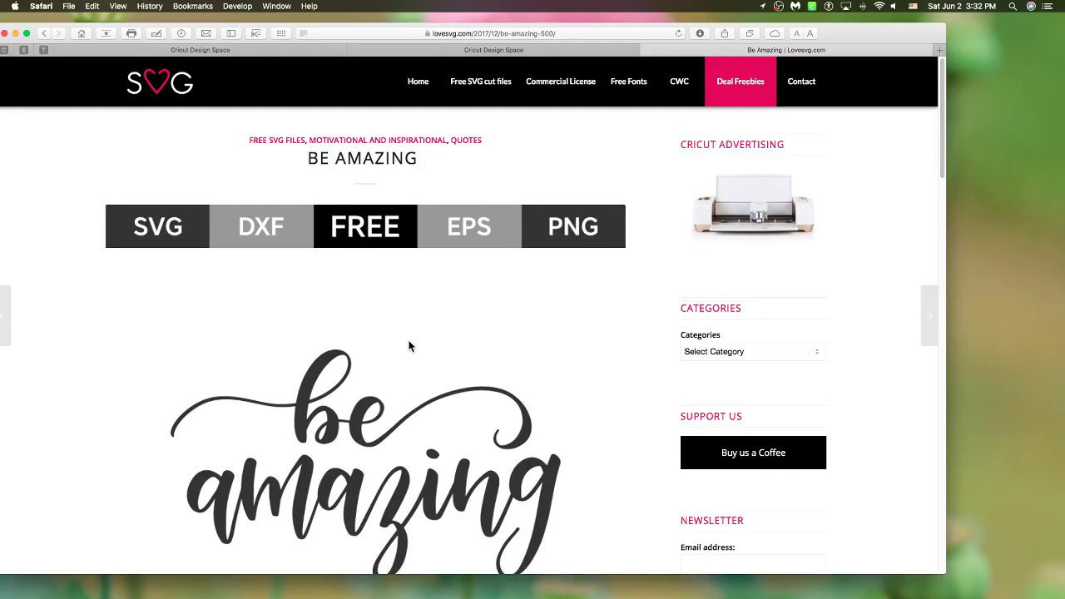
pyautogui.scroll(-10, 408, 346)
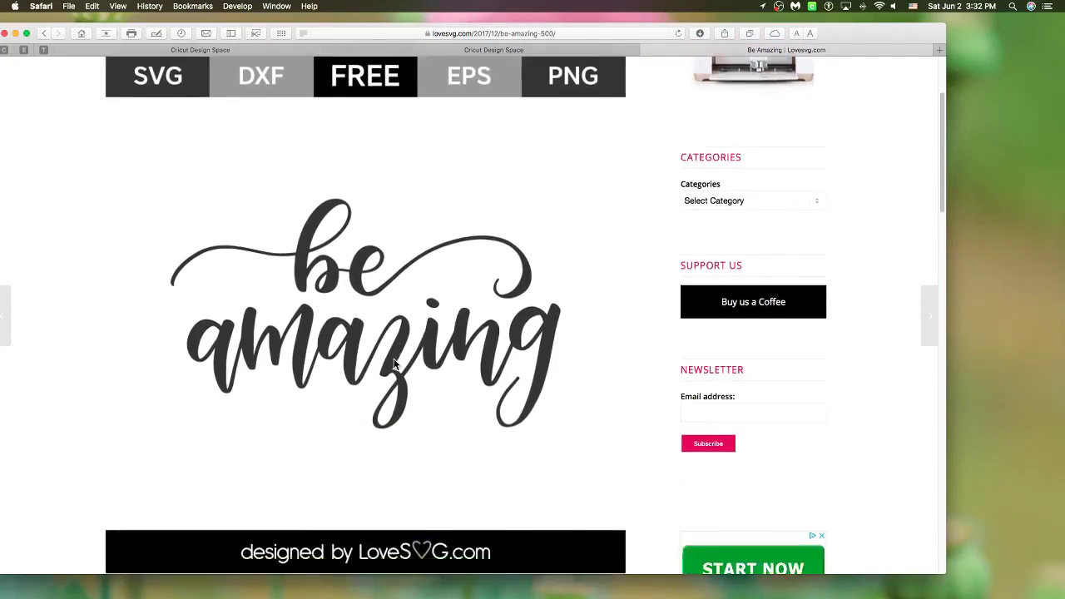
pyautogui.scroll(-10, 395, 364)
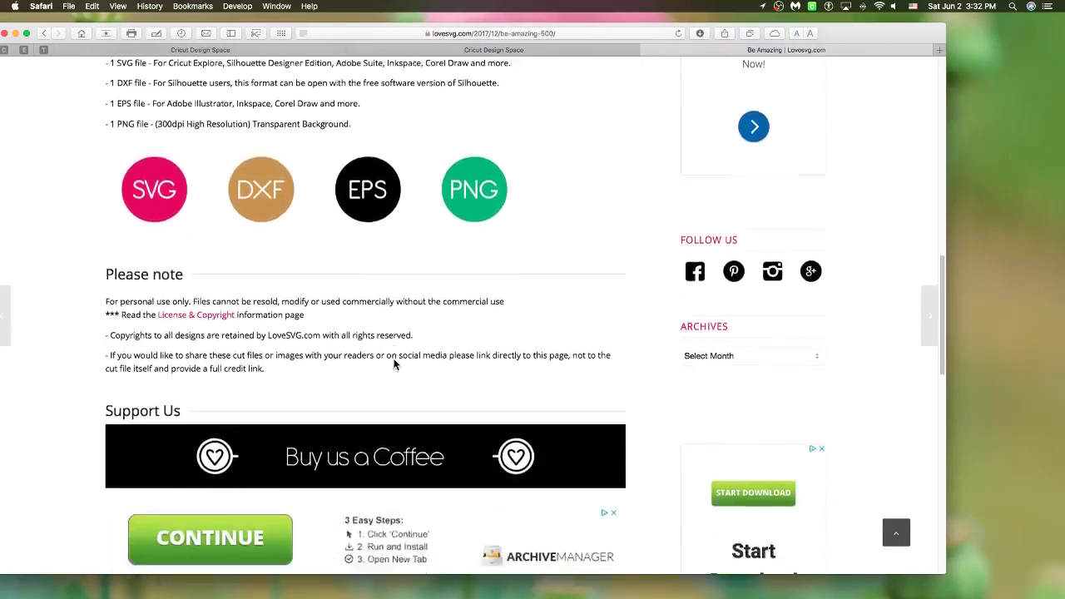
pyautogui.scroll(-1, 396, 364)
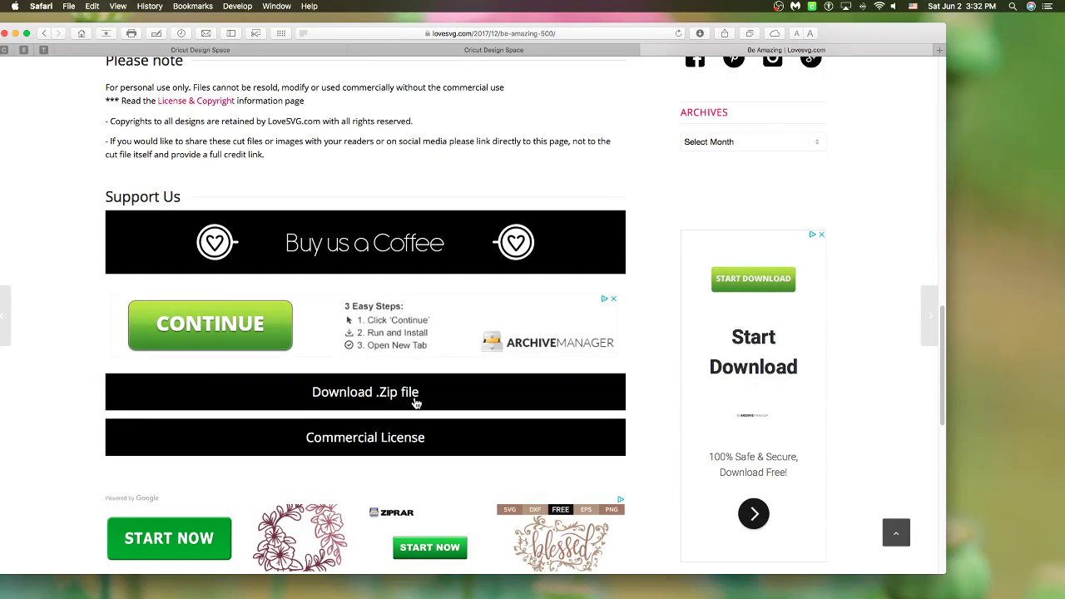
# - Return to Cricut Design Space, open the image upload page, select the uploaded Summer Loading image and show its details
pyautogui.click(282, 48)
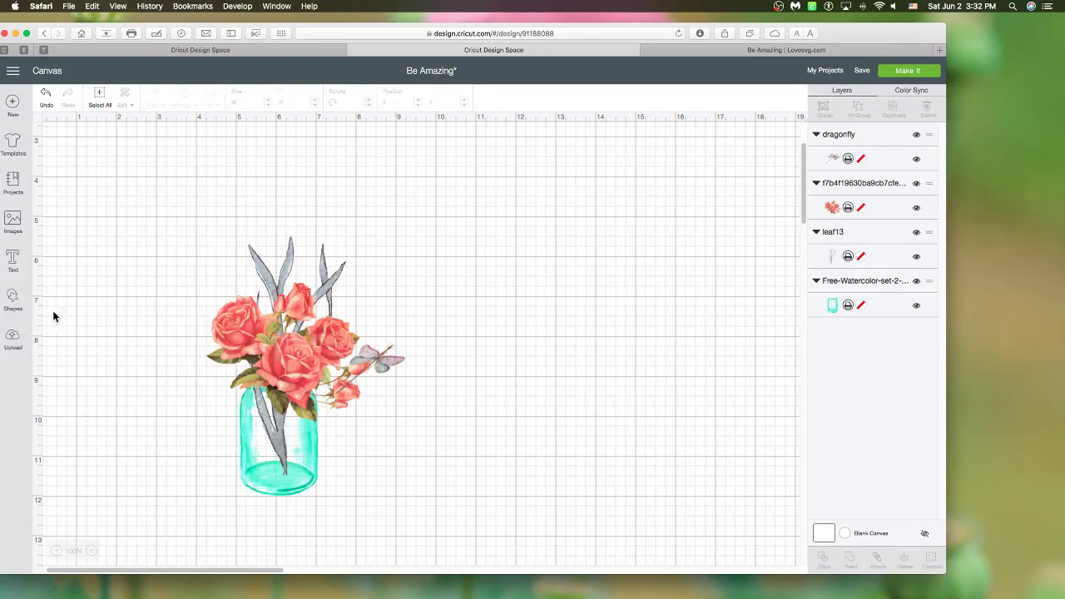
pyautogui.click(13, 337)
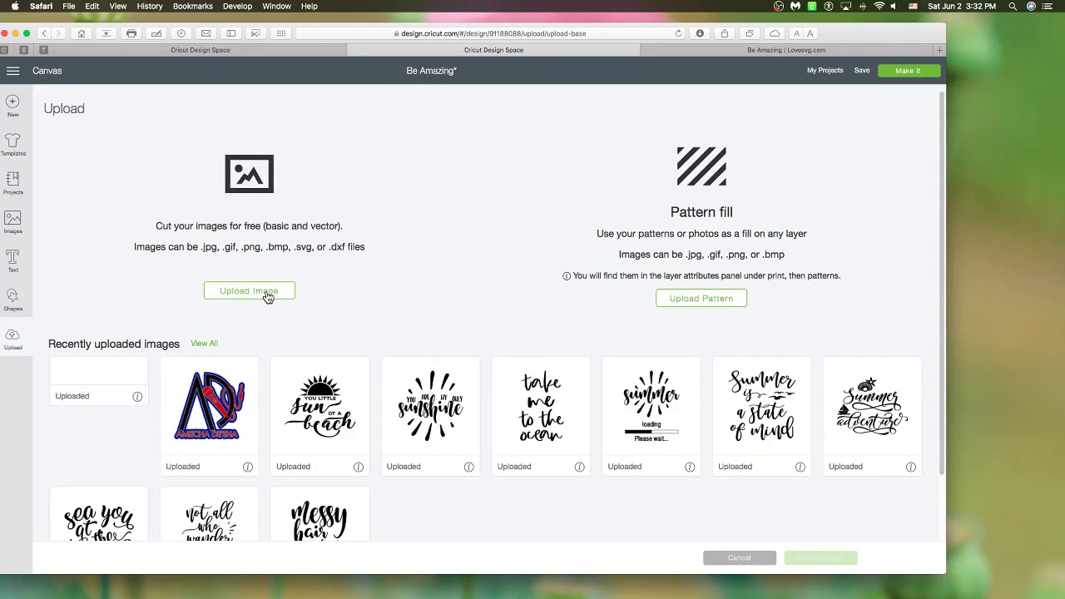
pyautogui.scroll(-3, 301, 343)
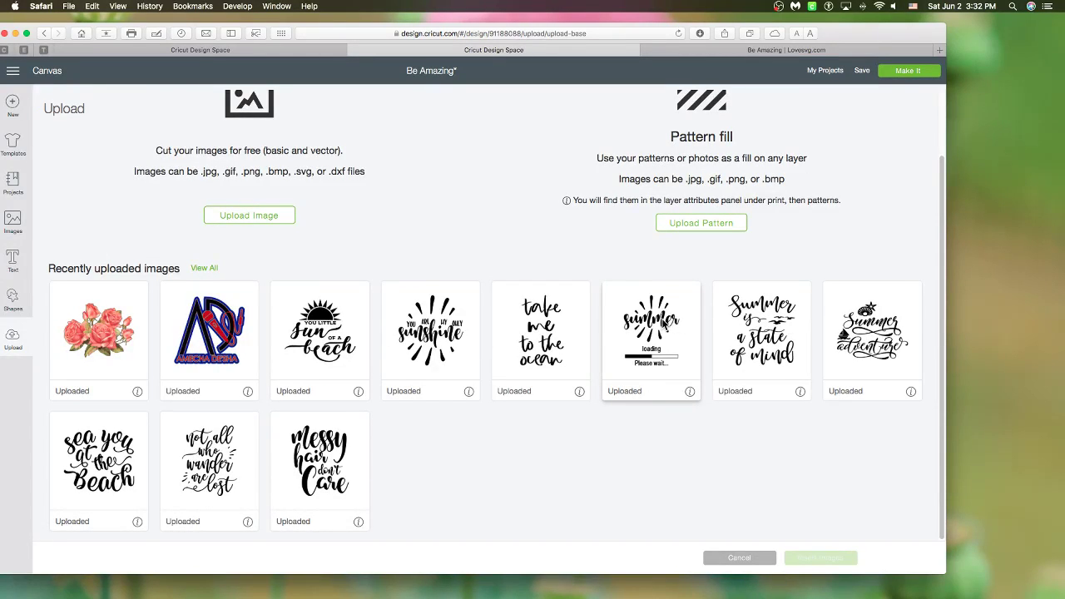
pyautogui.click(656, 325)
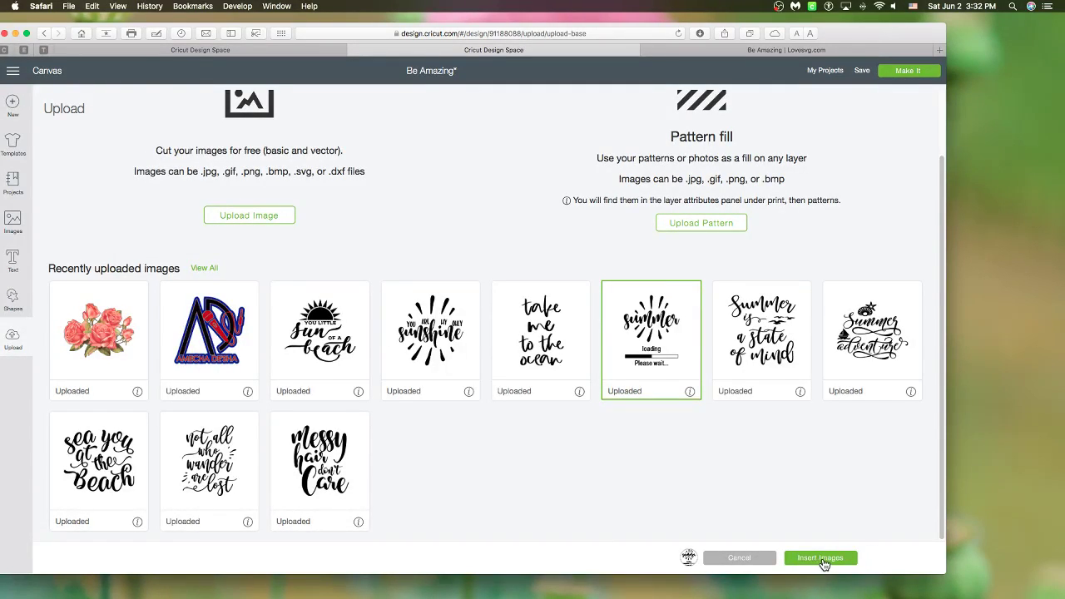
pyautogui.click(690, 393)
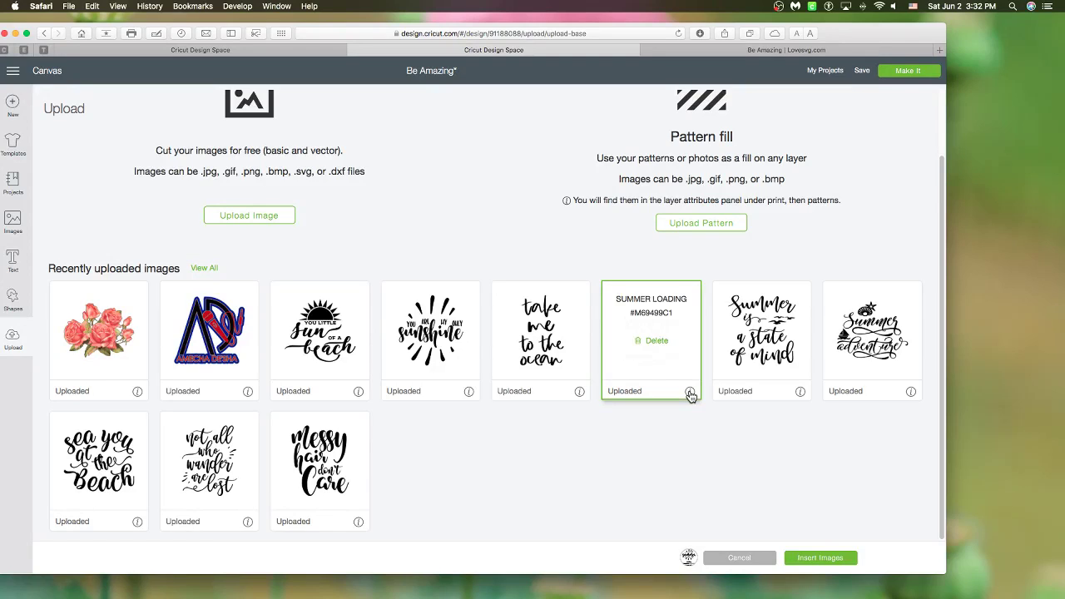
# - Check the names and image details of the Summer Loading and You Little Sun uploads
pyautogui.click(690, 393)
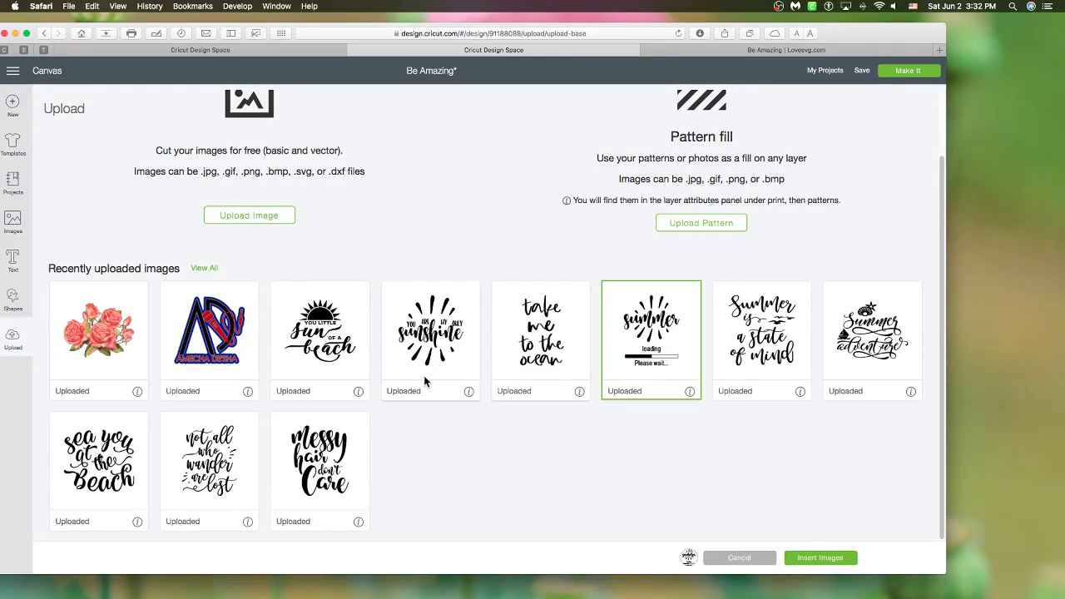
pyautogui.click(358, 390)
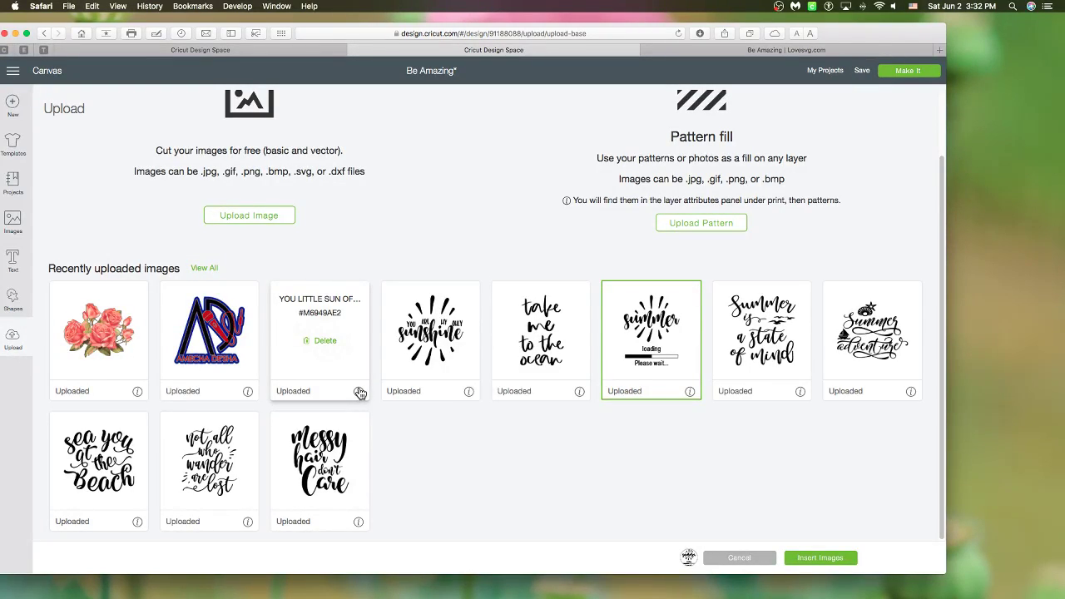
pyautogui.click(359, 391)
# - Insert the Messy Hair 3 and Summer Adventure uploads onto the canvas, and delete the Summer Adventure artwork
pyautogui.click(346, 462)
pyautogui.click(874, 366)
pyautogui.click(911, 391)
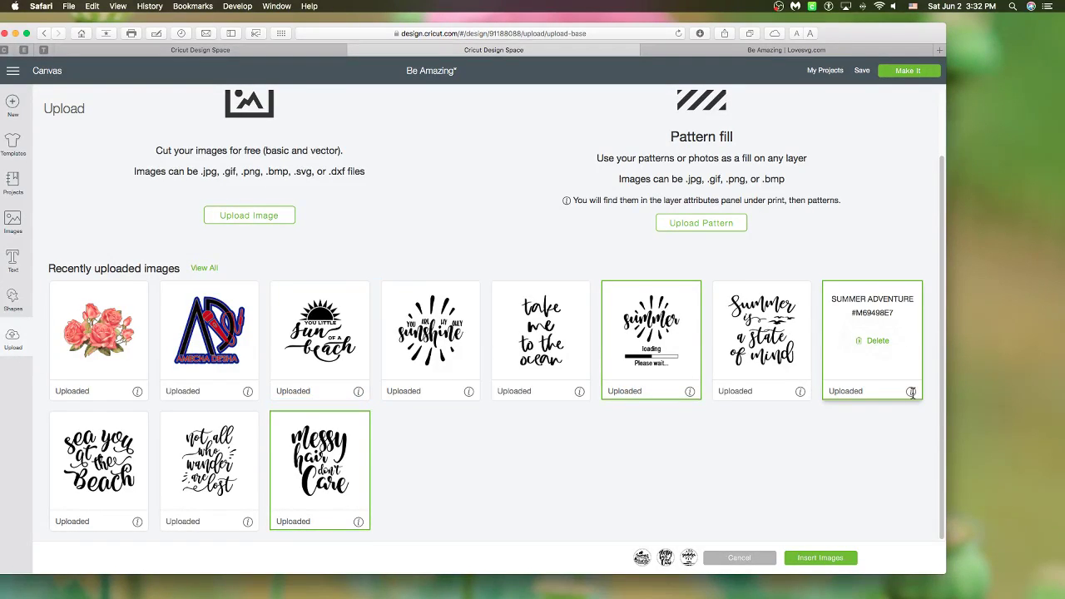
pyautogui.click(911, 391)
pyautogui.click(685, 373)
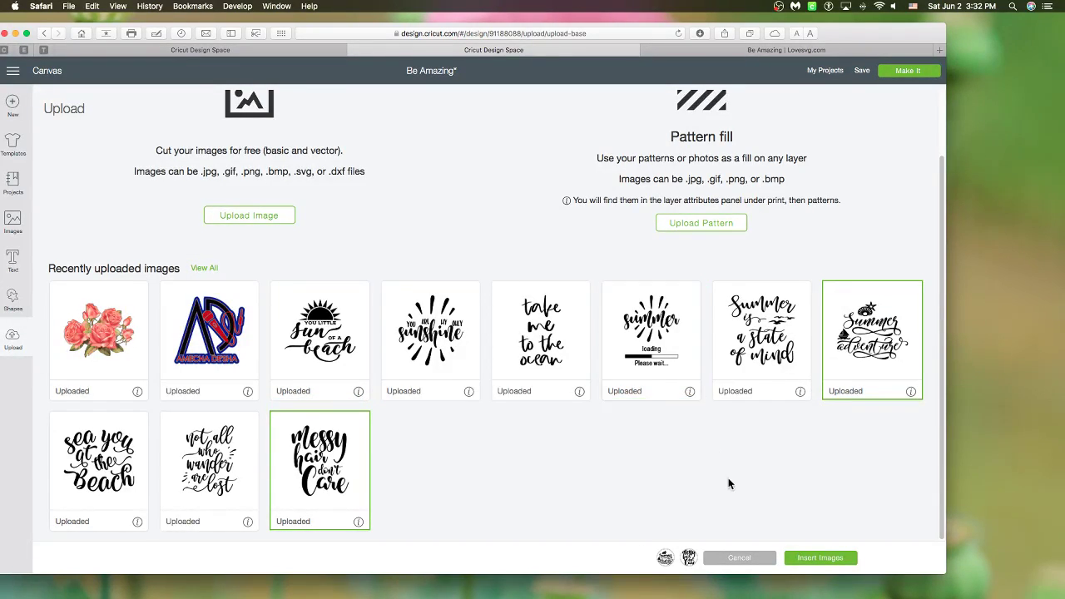
pyautogui.click(819, 557)
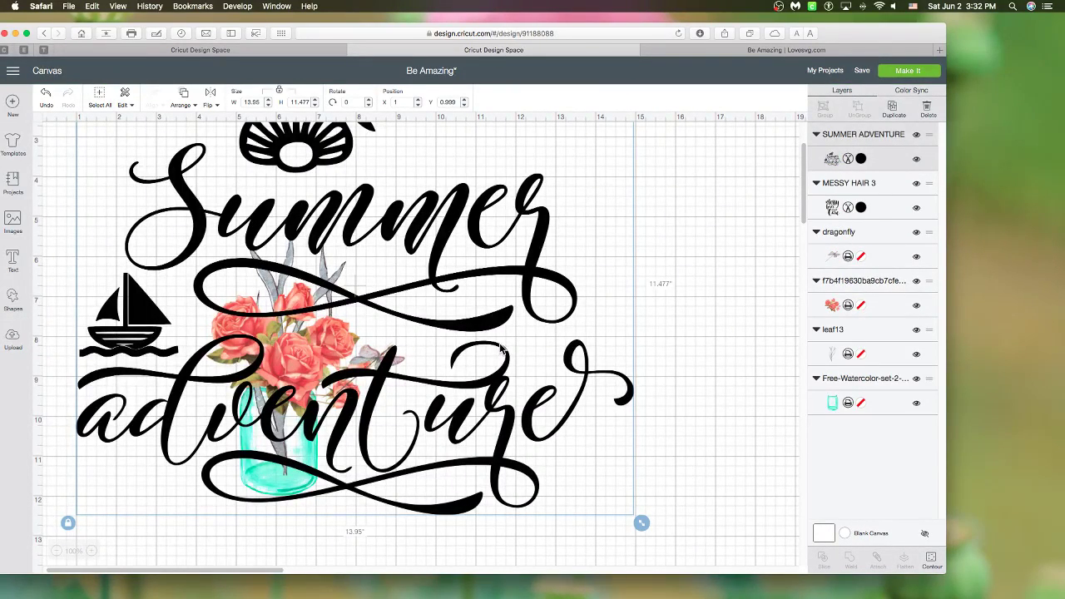
pyautogui.click(203, 135)
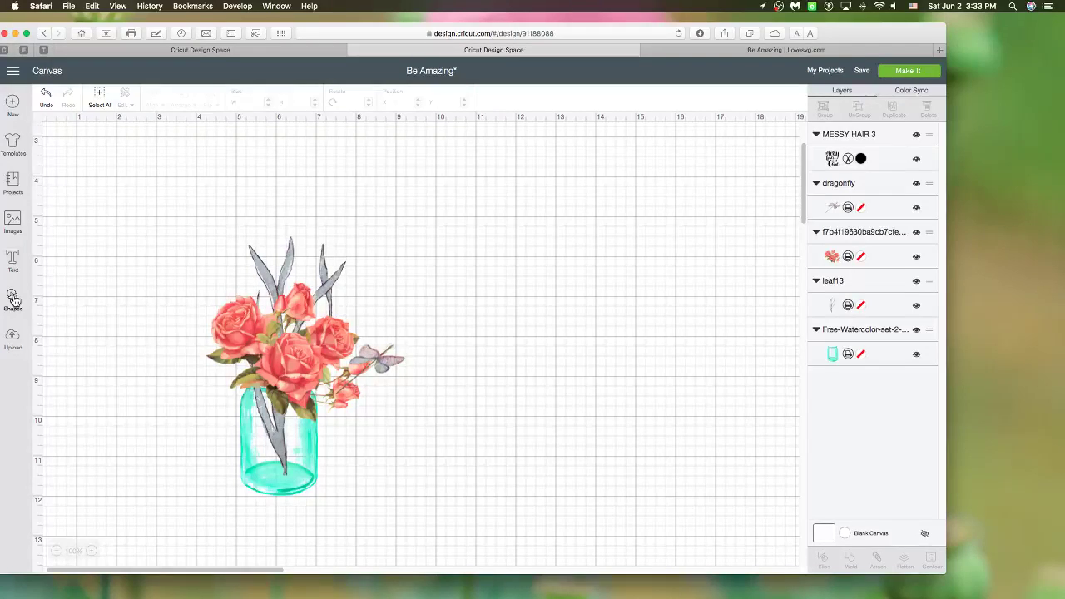
# - Search the uploaded images for "be mazing" and insert the Be Amazing lettering onto the canvas
pyautogui.click(12, 221)
pyautogui.moveTo(753, 100); pyautogui.dragTo(696, 100)
pyautogui.write('be mazing')
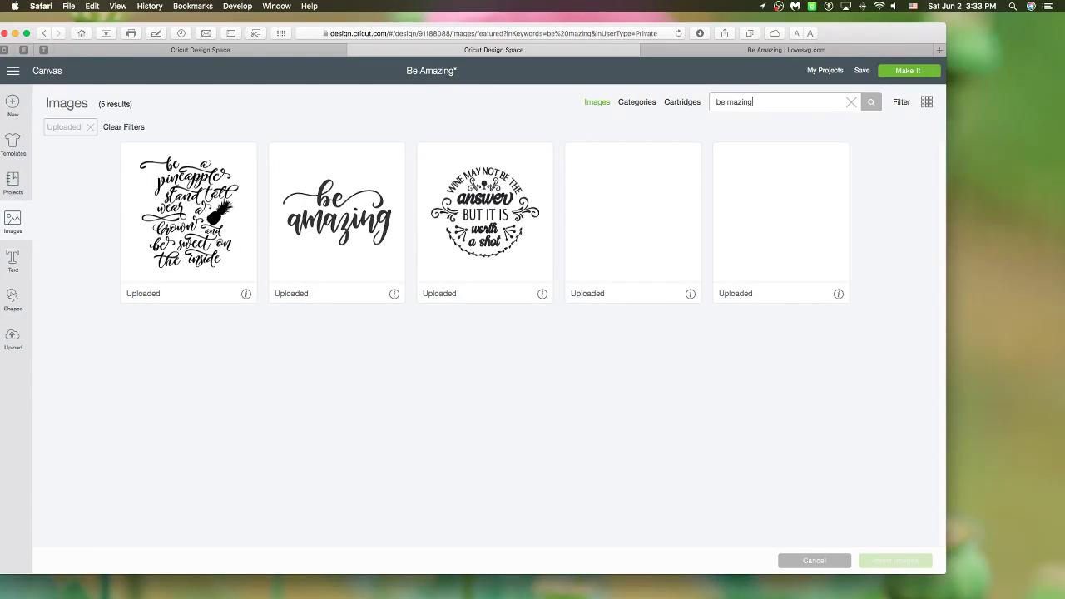
pyautogui.click(337, 216)
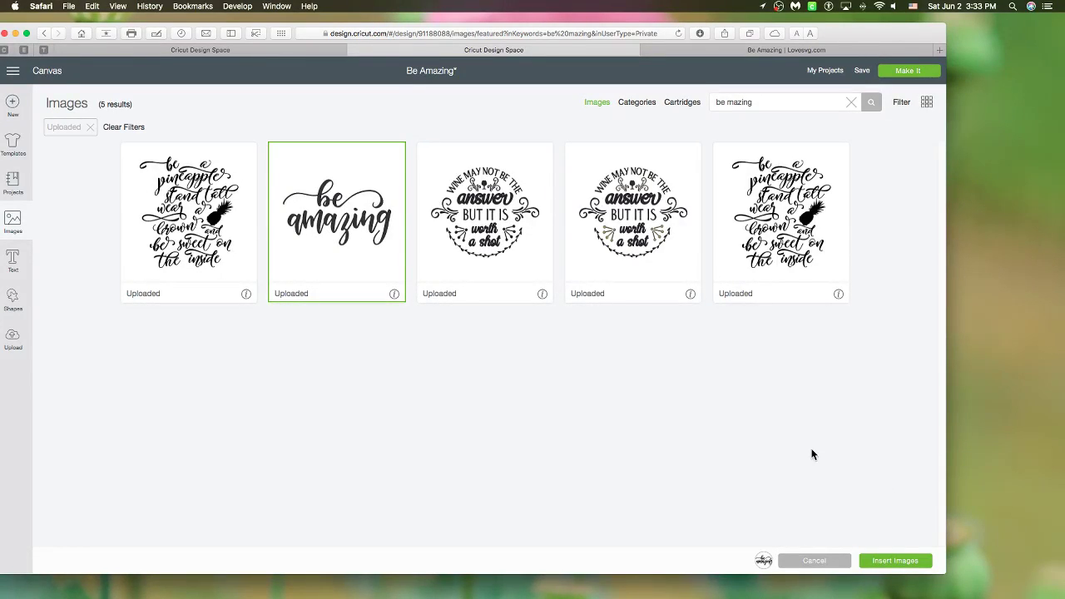
pyautogui.click(910, 564)
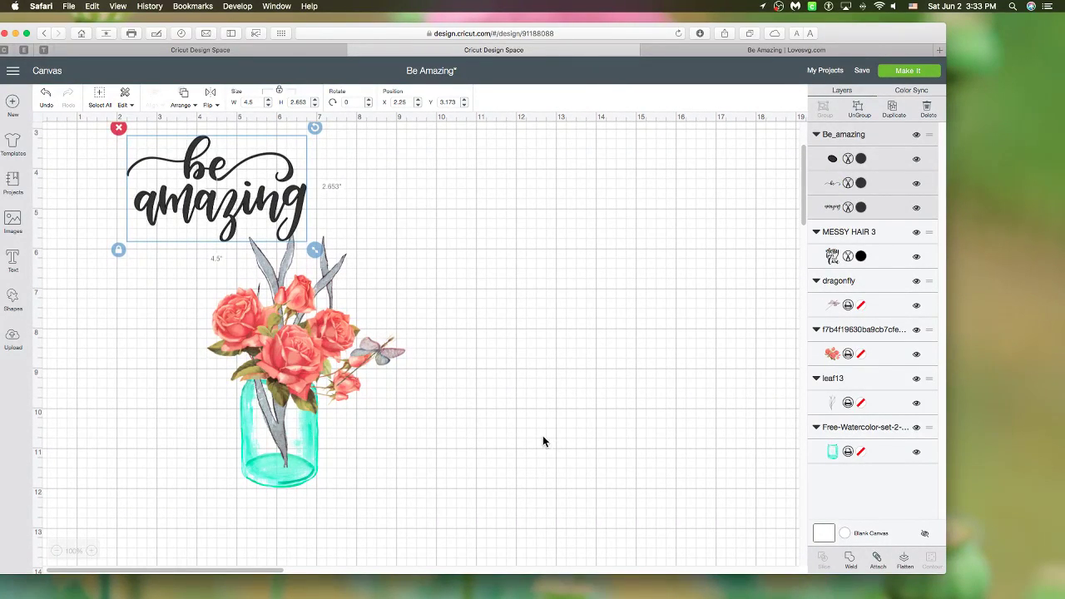
# - Shrink the be amazing lettering to about 1.74 in wide and place it on the jar, rotated to about 336.7 degrees
pyautogui.scroll(-1, 515, 410)
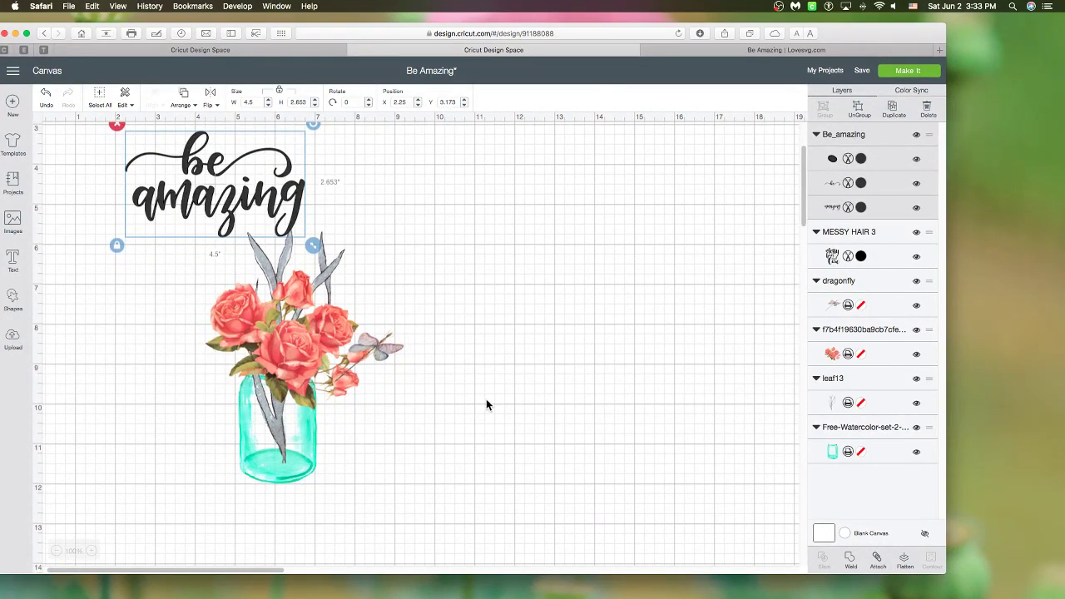
pyautogui.scroll(-1, 448, 348)
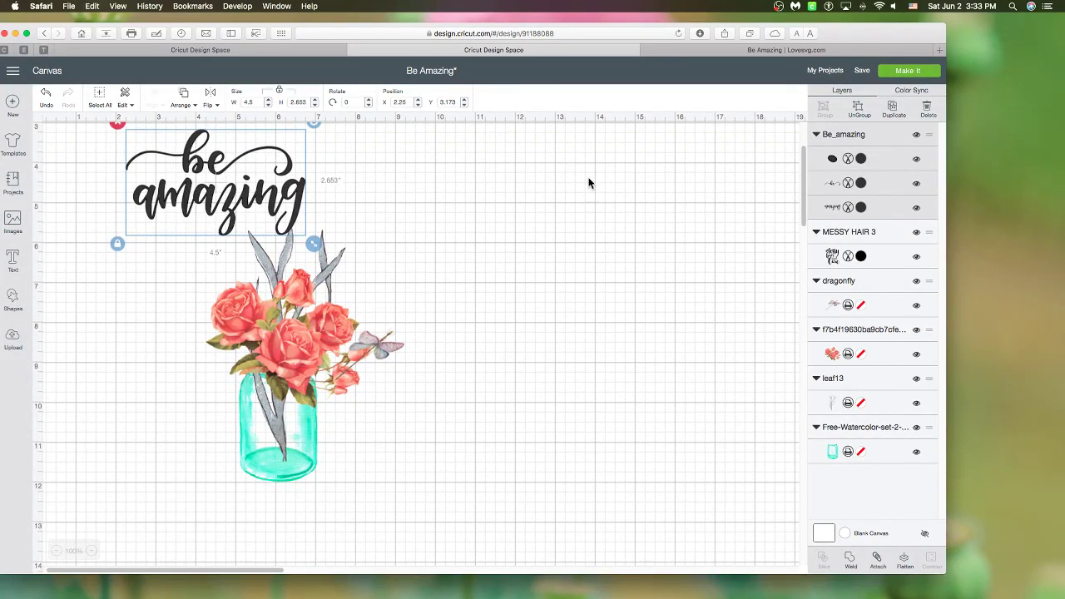
pyautogui.moveTo(224, 209); pyautogui.dragTo(463, 402)
pyautogui.moveTo(551, 434); pyautogui.dragTo(291, 444)
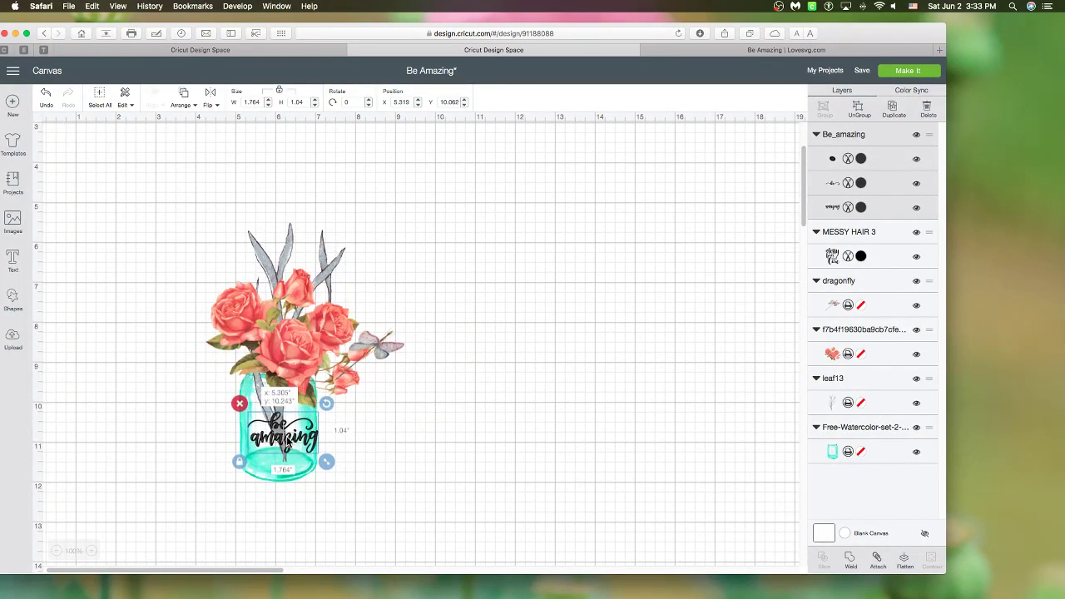
pyautogui.moveTo(326, 404)
pyautogui.mouseDown()
pyautogui.moveTo(340, 439)
pyautogui.moveTo(314, 399)
pyautogui.mouseUp()
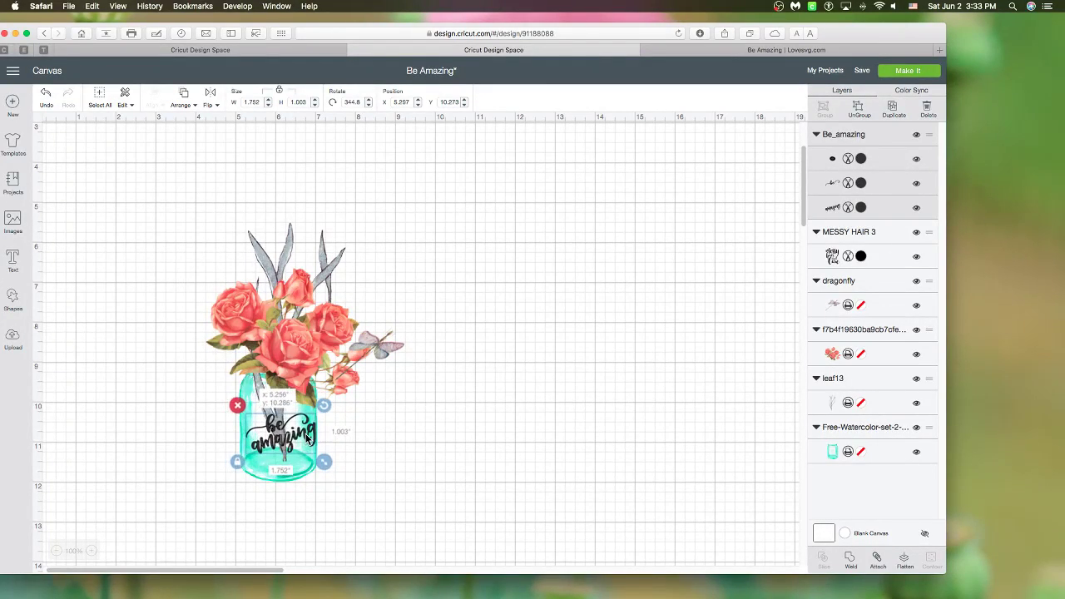
pyautogui.click(320, 412)
pyautogui.click(291, 435)
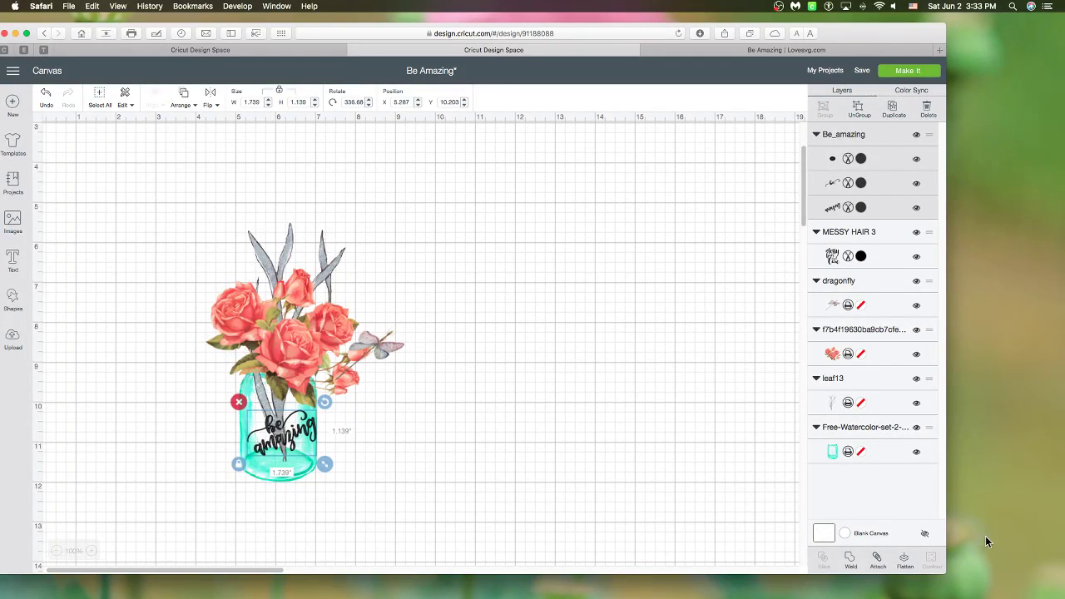
# - Nudge the lettering on the jar to about X 5.2, Y 10.12, and delete the gray leaf13 stem from the bouquet
pyautogui.click(924, 534)
pyautogui.moveTo(291, 445); pyautogui.dragTo(306, 436)
pyautogui.moveTo(284, 247); pyautogui.dragTo(513, 247)
pyautogui.moveTo(281, 453)
pyautogui.mouseDown()
pyautogui.moveTo(275, 437)
pyautogui.moveTo(295, 440)
pyautogui.mouseUp()
pyautogui.click(416, 463)
pyautogui.click(508, 409)
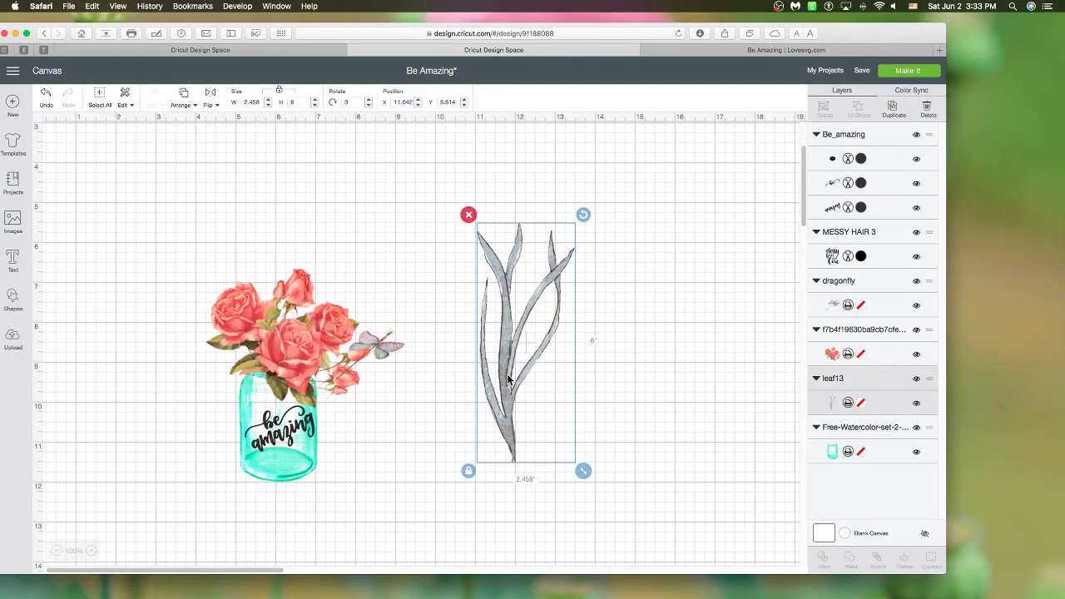
pyautogui.click(468, 215)
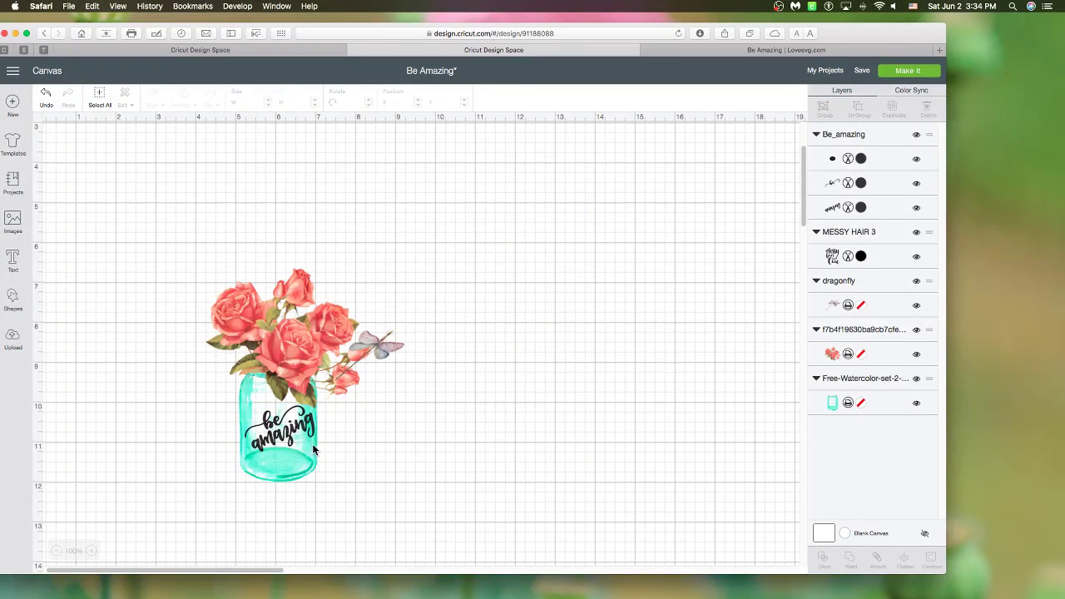
# - Enlarge the be amazing lettering to about 5.43 in wide beside the bouquet and weld its layers into one
pyautogui.click(288, 440)
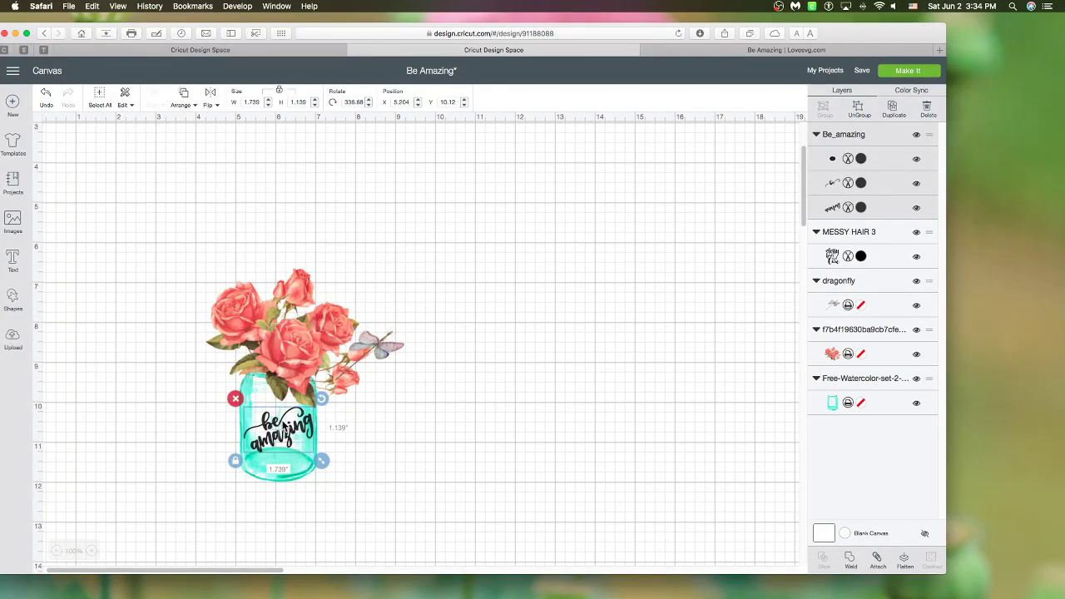
pyautogui.moveTo(282, 434); pyautogui.dragTo(673, 396)
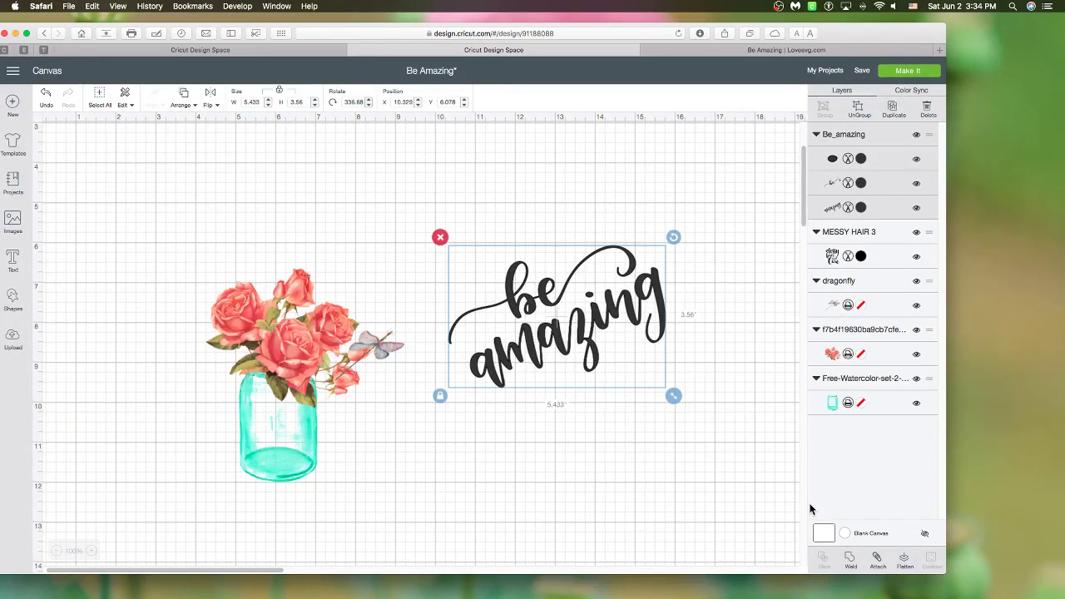
pyautogui.click(850, 560)
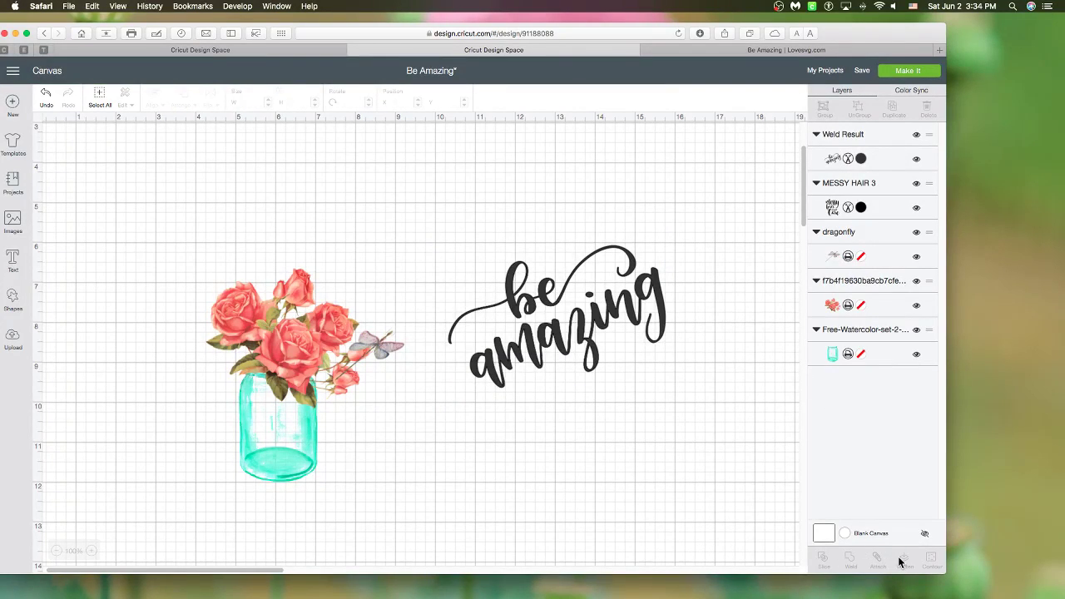
# - Use Contour to hide the dot above the i in the welded be amazing lettering
pyautogui.click(594, 350)
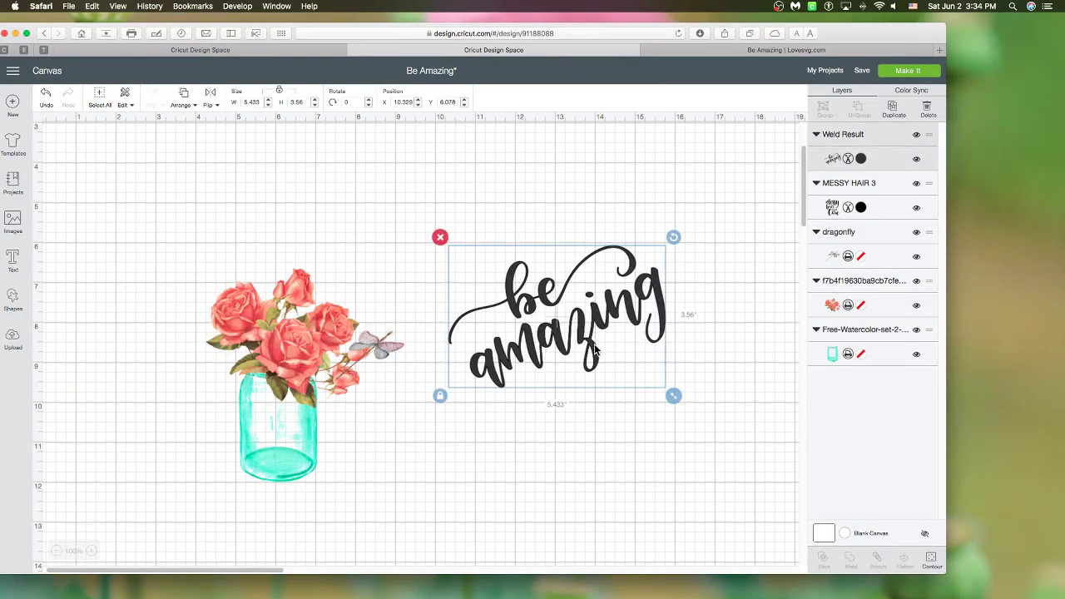
pyautogui.click(932, 559)
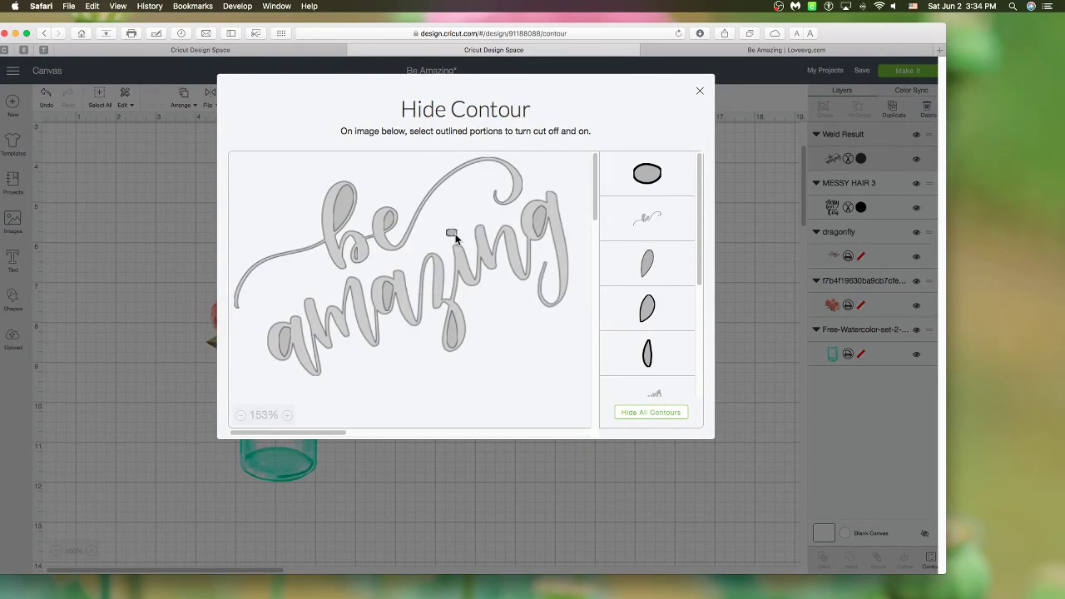
pyautogui.click(613, 504)
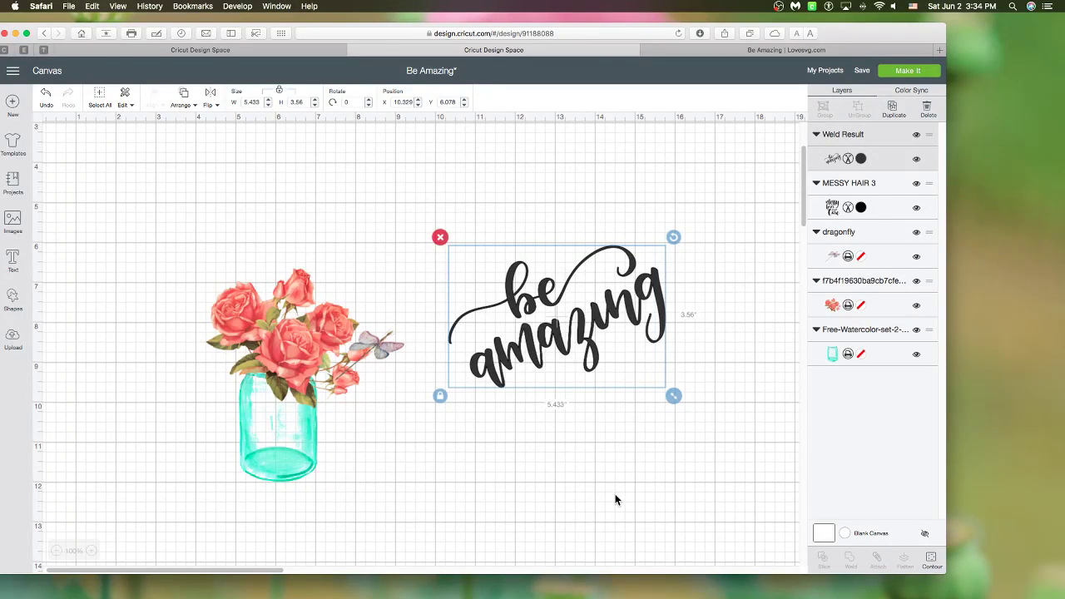
# - Shrink the welded lettering to about 1.56 by 1.02 in and place it on the jar at about X 5.27, Y 10.22
pyautogui.moveTo(673, 396); pyautogui.dragTo(281, 440)
pyautogui.moveTo(324, 467); pyautogui.dragTo(342, 480)
pyautogui.moveTo(303, 450)
pyautogui.mouseDown()
pyautogui.moveTo(291, 443)
pyautogui.moveTo(316, 460)
pyautogui.mouseUp()
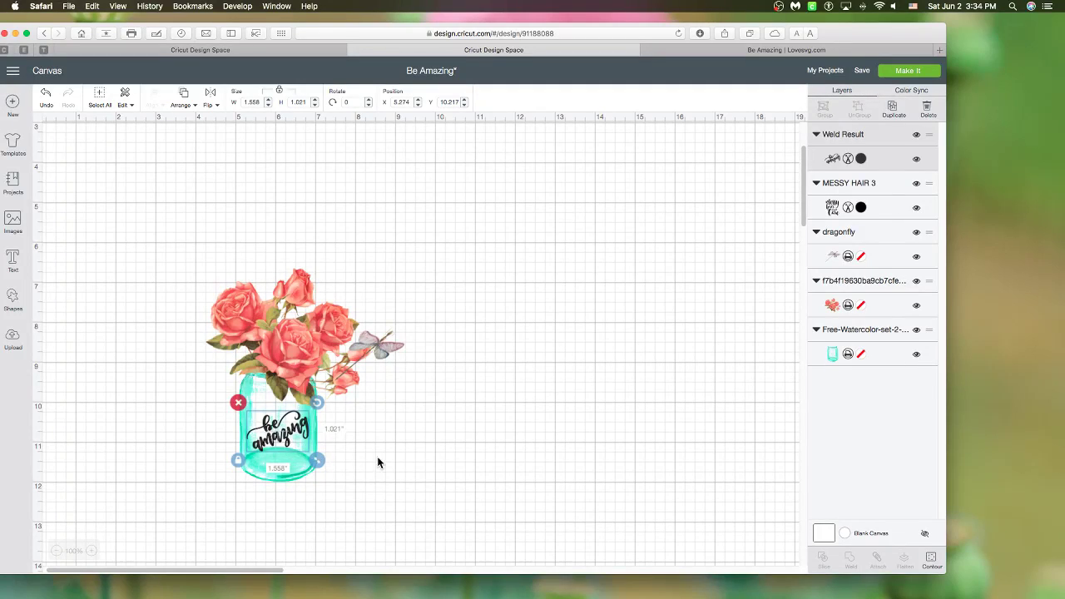
pyautogui.click(350, 461)
# - Move the complete jar design up to about X 2.72, Y 1.27 and enlarge it to about 7.96 by 8.55 in
pyautogui.moveTo(185, 260); pyautogui.dragTo(393, 485)
pyautogui.moveTo(304, 443); pyautogui.dragTo(252, 349)
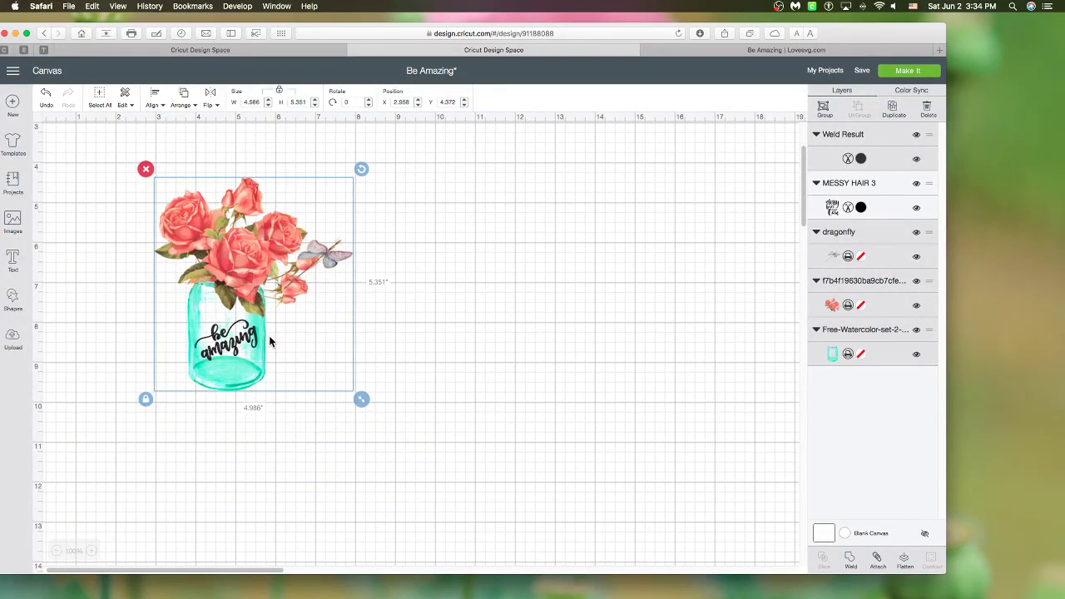
pyautogui.scroll(3, 269, 341)
pyautogui.moveTo(252, 459); pyautogui.dragTo(244, 335)
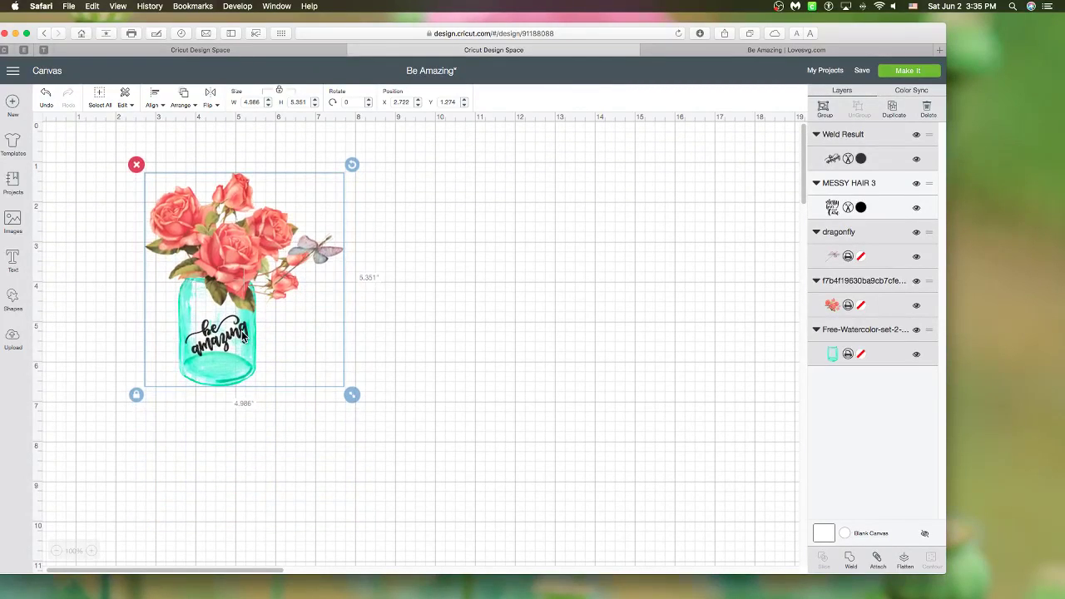
pyautogui.moveTo(352, 394); pyautogui.dragTo(549, 516)
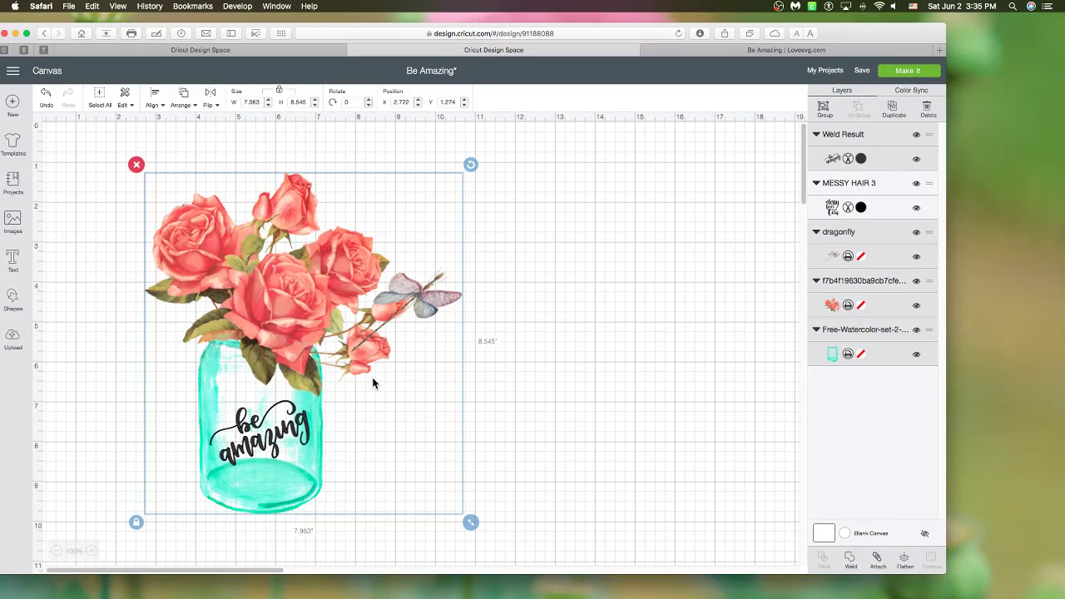
# - Set the width of the complete jar design to 6.75 in with its proportions locked
pyautogui.scroll(-3, 373, 381)
pyautogui.scroll(2, 371, 379)
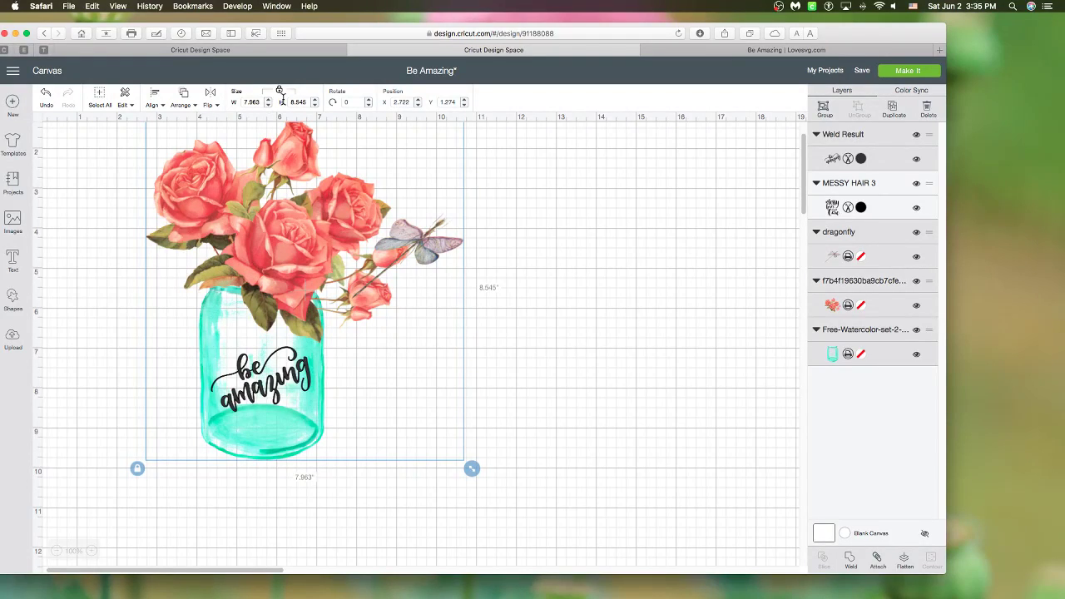
pyautogui.moveTo(287, 101); pyautogui.dragTo(313, 102)
pyautogui.moveTo(260, 100); pyautogui.dragTo(249, 101)
pyautogui.write('6.75')
pyautogui.click(417, 201)
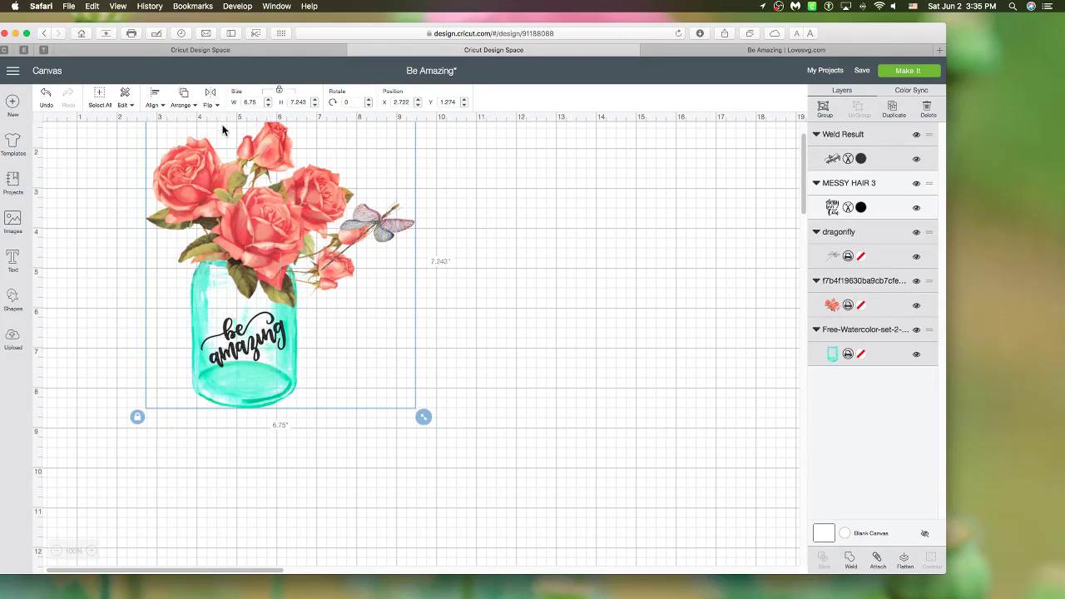
# - Nudge the roses slightly left and move the whole jar design down to about X 2.74, Y 2.27
pyautogui.click(440, 263)
pyautogui.click(323, 260)
pyautogui.moveTo(440, 359); pyautogui.dragTo(118, 189)
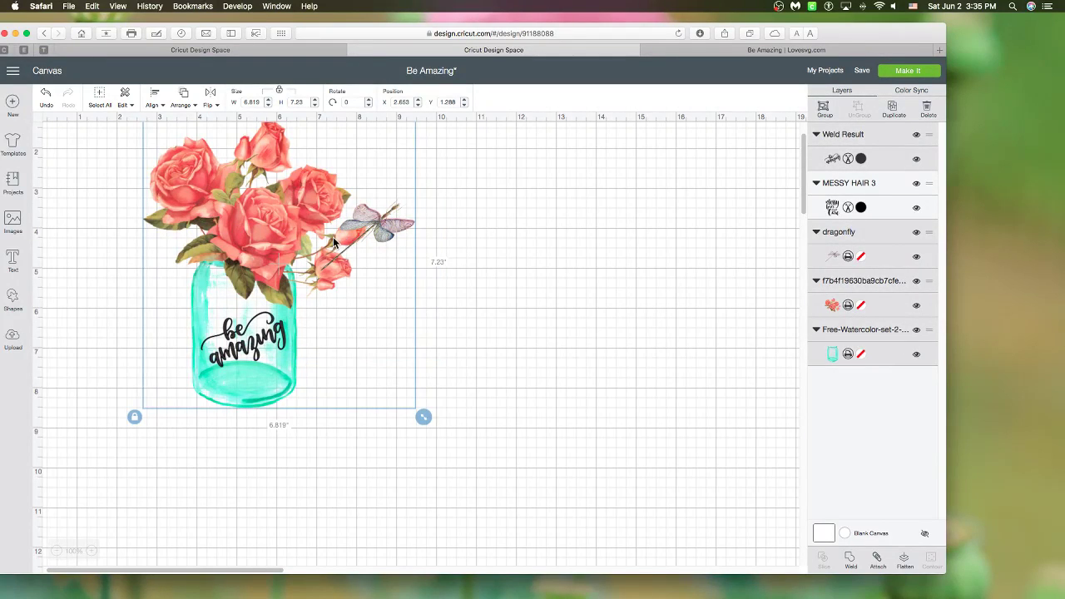
pyautogui.moveTo(250, 274); pyautogui.dragTo(254, 311)
pyautogui.click(499, 301)
# - Fine-tune the dragonfly's position to about X 7.06, Y 4.11 and the jar's to about X 4.0, Y 5.48
pyautogui.moveTo(398, 263); pyautogui.dragTo(390, 275)
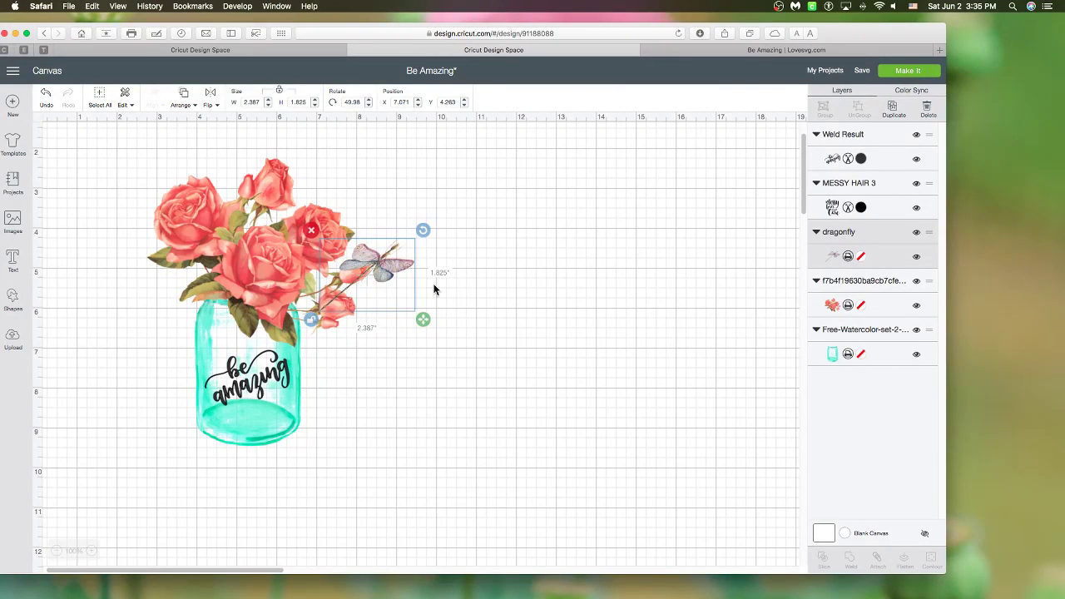
pyautogui.moveTo(362, 265)
pyautogui.mouseDown()
pyautogui.moveTo(370, 252)
pyautogui.moveTo(360, 259)
pyautogui.mouseUp()
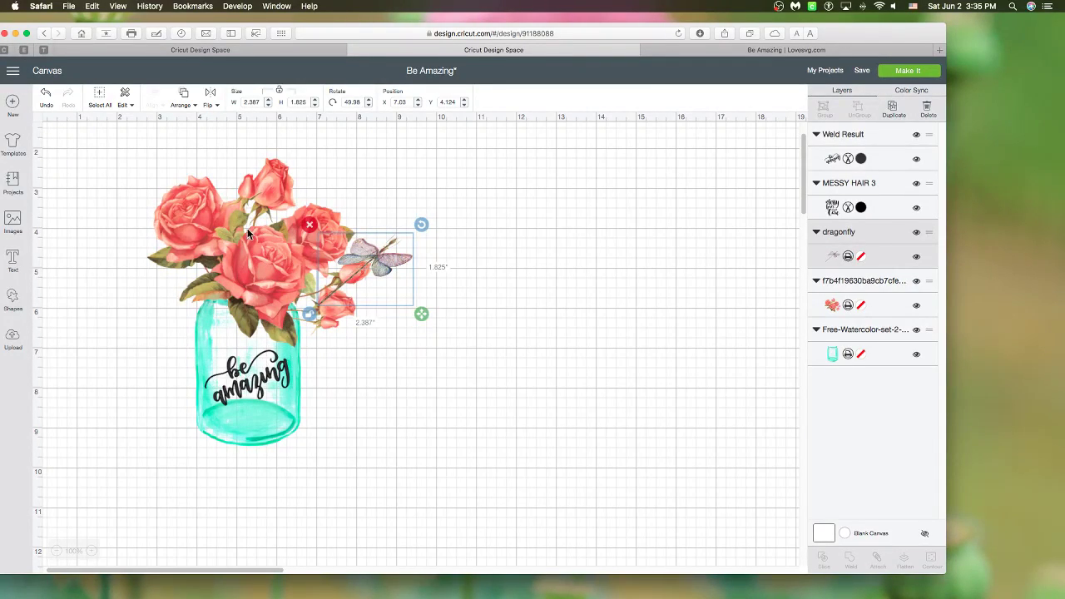
pyautogui.click(266, 287)
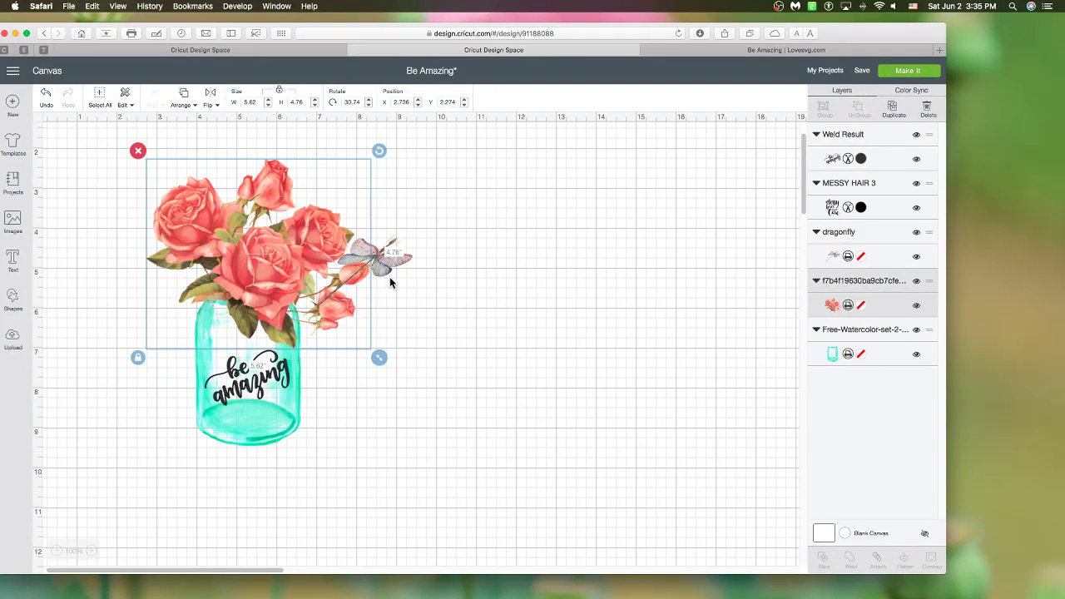
pyautogui.click(265, 412)
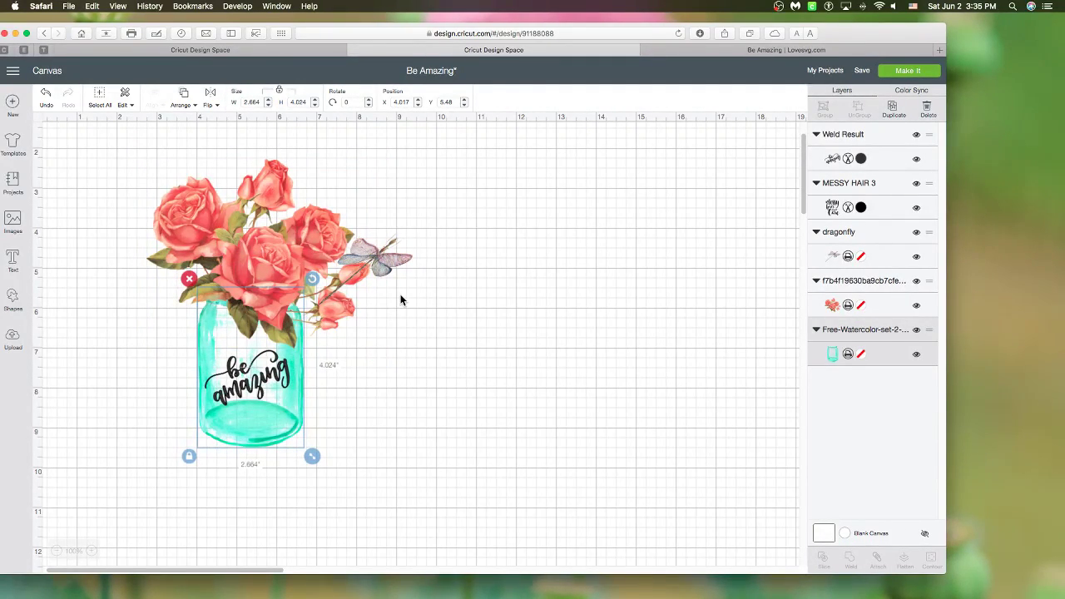
pyautogui.click(379, 251)
pyautogui.moveTo(379, 250)
pyautogui.mouseDown()
pyautogui.moveTo(382, 263)
pyautogui.moveTo(371, 257)
pyautogui.mouseUp()
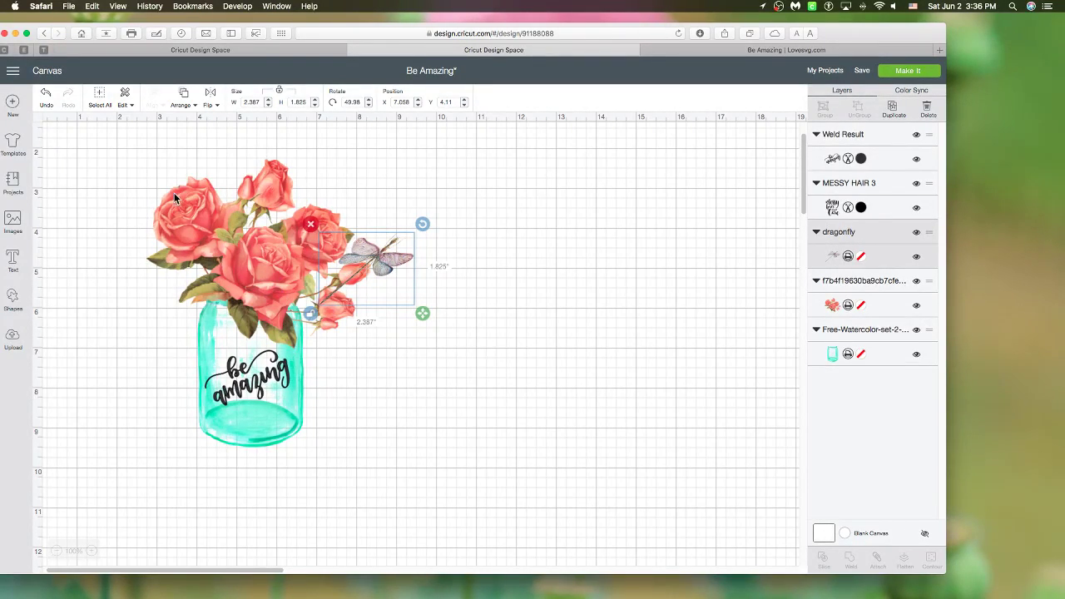
pyautogui.click(282, 410)
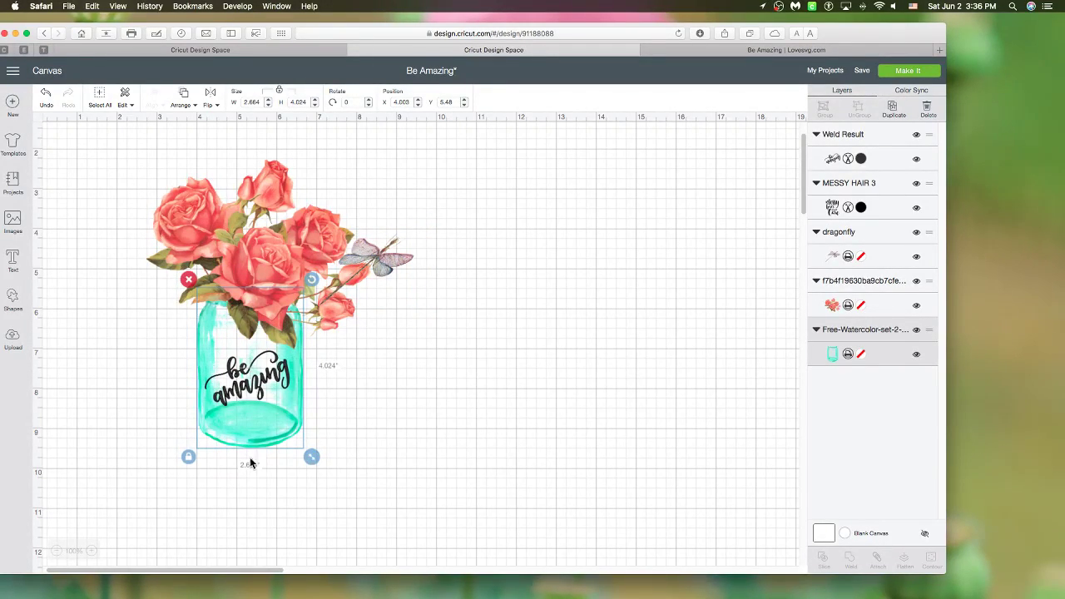
# - Unlock the jar's proportions, resize it to about 2.29 by 4.04 in and place it at about X 4.32, Y 5.56
pyautogui.click(188, 456)
pyautogui.moveTo(311, 457); pyautogui.dragTo(272, 433)
pyautogui.click(200, 461)
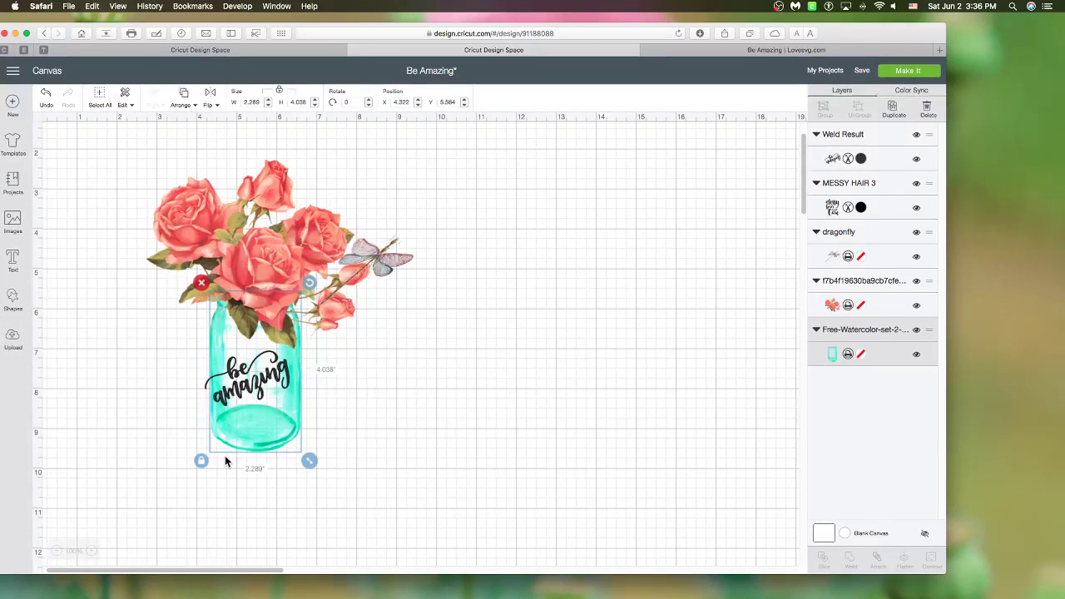
# - Pull the dragonfly away from the roses and delete it from the design
pyautogui.click(349, 421)
pyautogui.moveTo(379, 257); pyautogui.dragTo(547, 241)
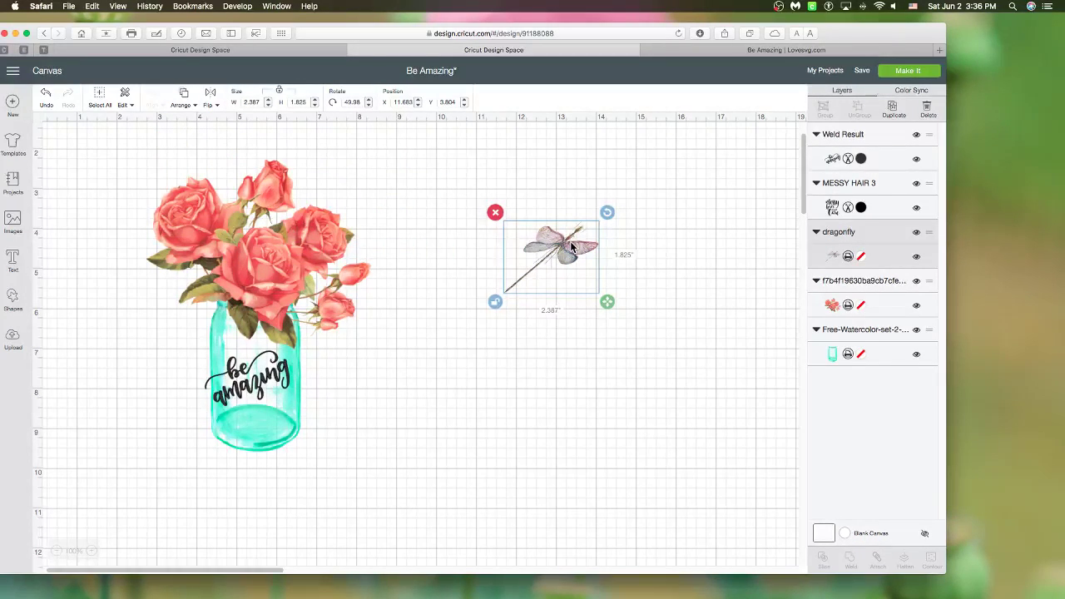
pyautogui.press('BackSpace')
# - Move the be amazing lettering to about X 4.6, Y 7.2, check its contours without hiding any, and shrink it slightly to fit the jar
pyautogui.click(250, 378)
pyautogui.moveTo(298, 414); pyautogui.dragTo(273, 388)
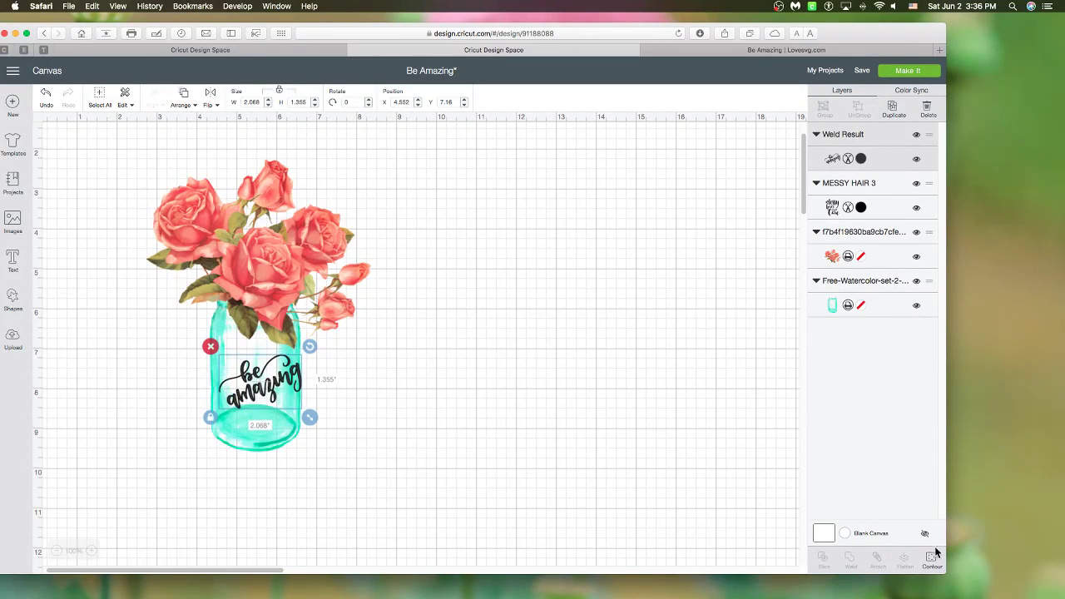
pyautogui.click(932, 558)
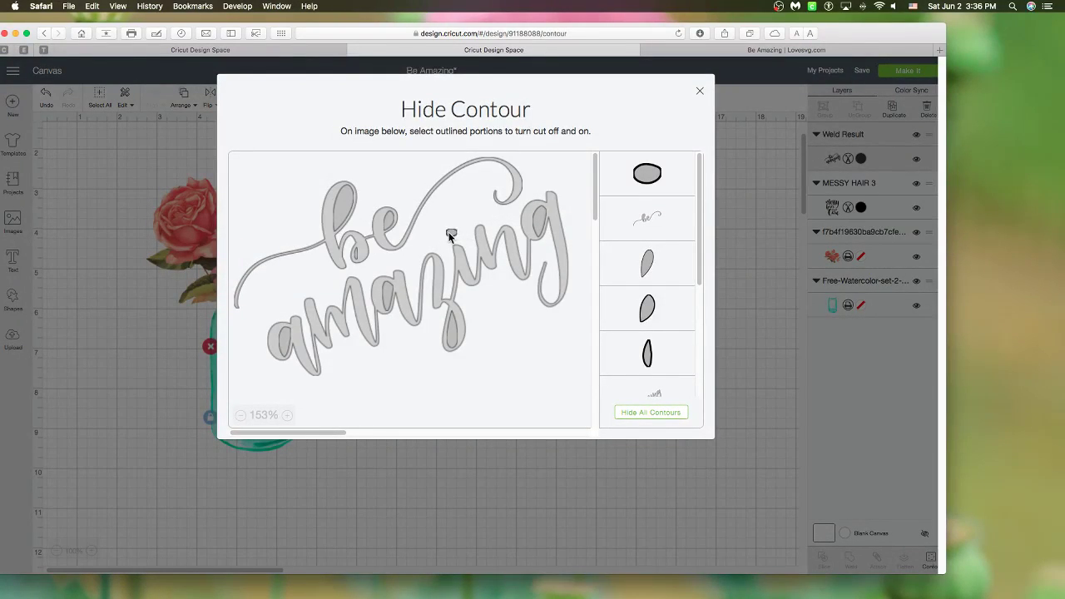
pyautogui.click(701, 460)
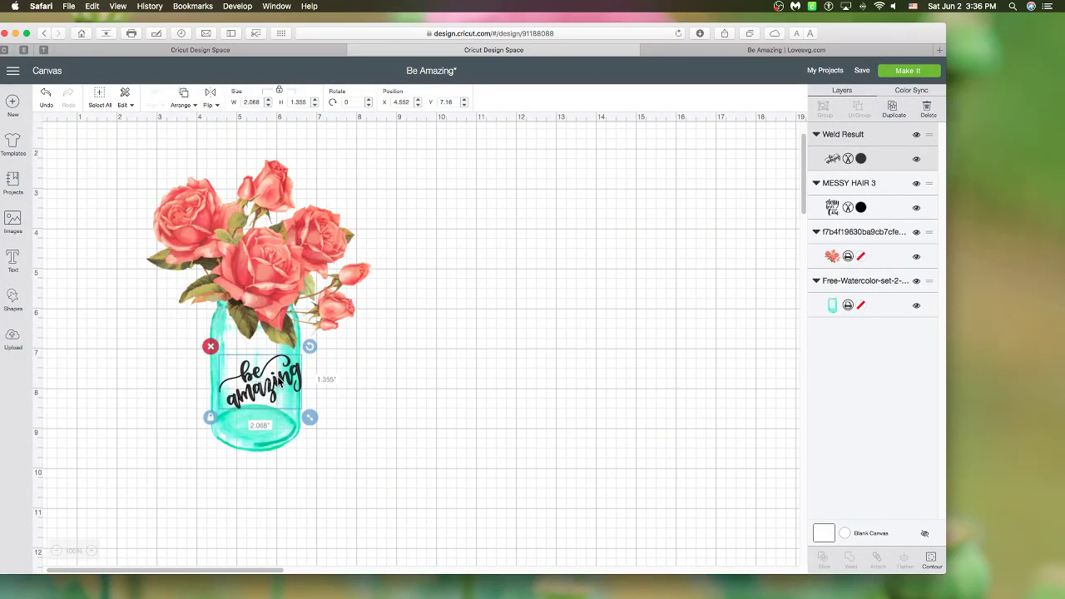
pyautogui.moveTo(272, 379); pyautogui.dragTo(272, 377)
pyautogui.moveTo(305, 419); pyautogui.dragTo(274, 396)
pyautogui.click(532, 378)
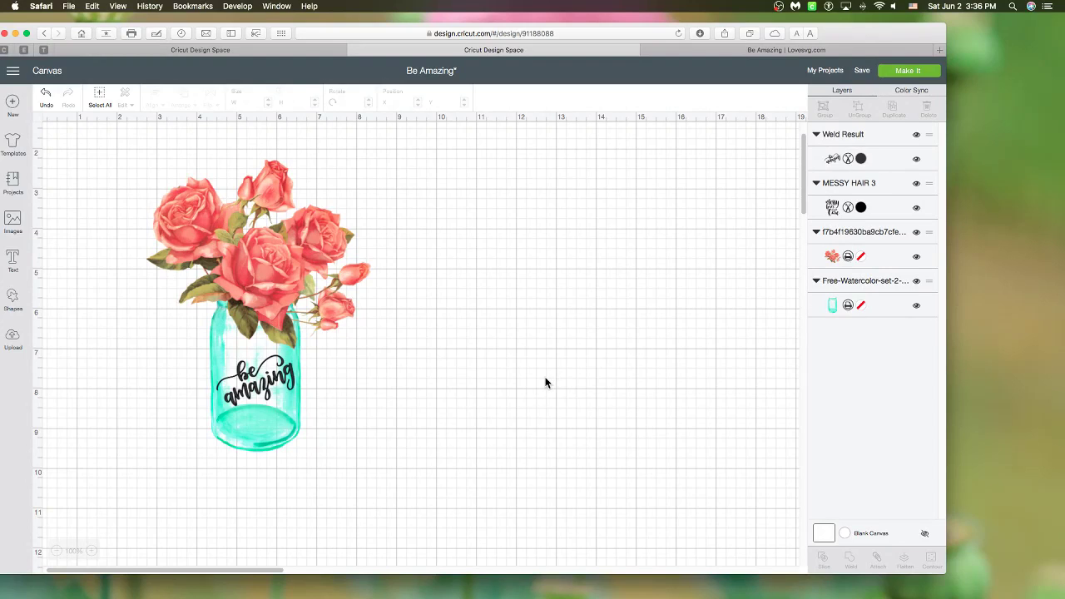
# - Close the spare browser tab holding the blank Untitled canvas and agree to leave its page
pyautogui.scroll(-5, 545, 383)
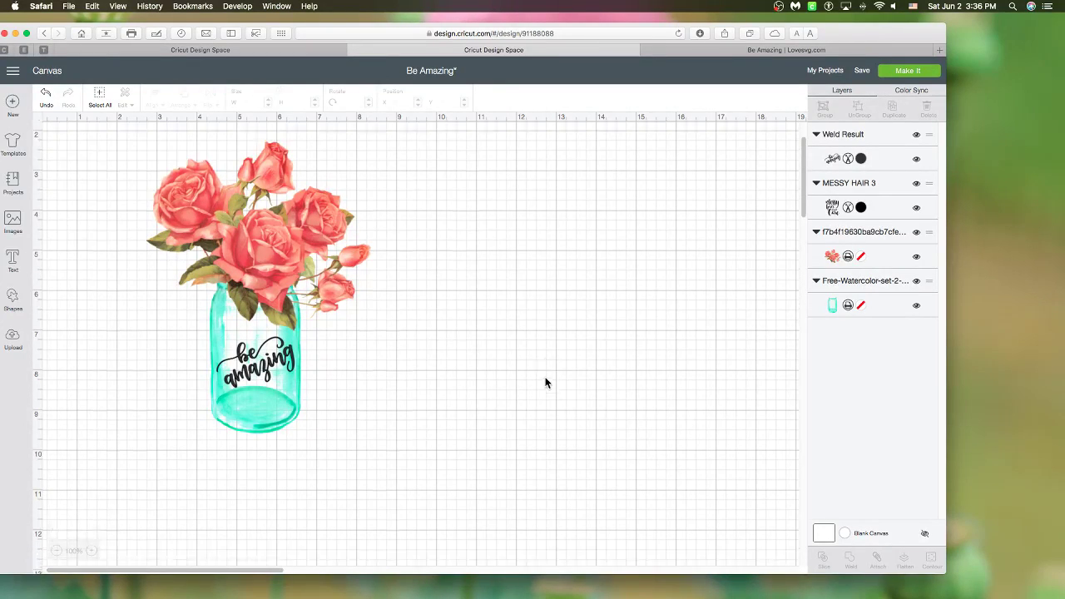
pyautogui.scroll(5, 205, 322)
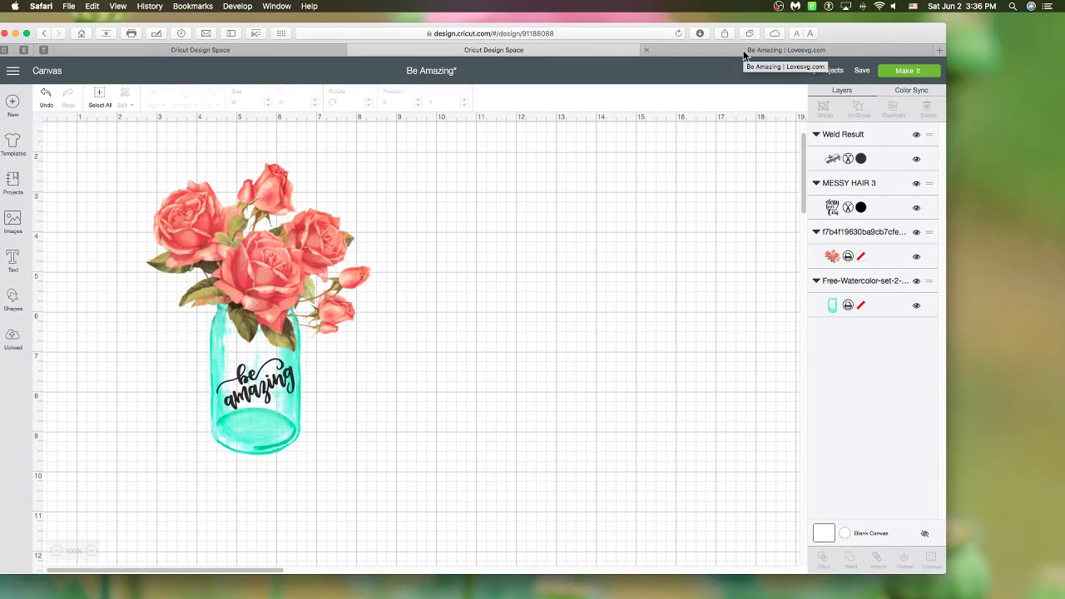
pyautogui.click(268, 52)
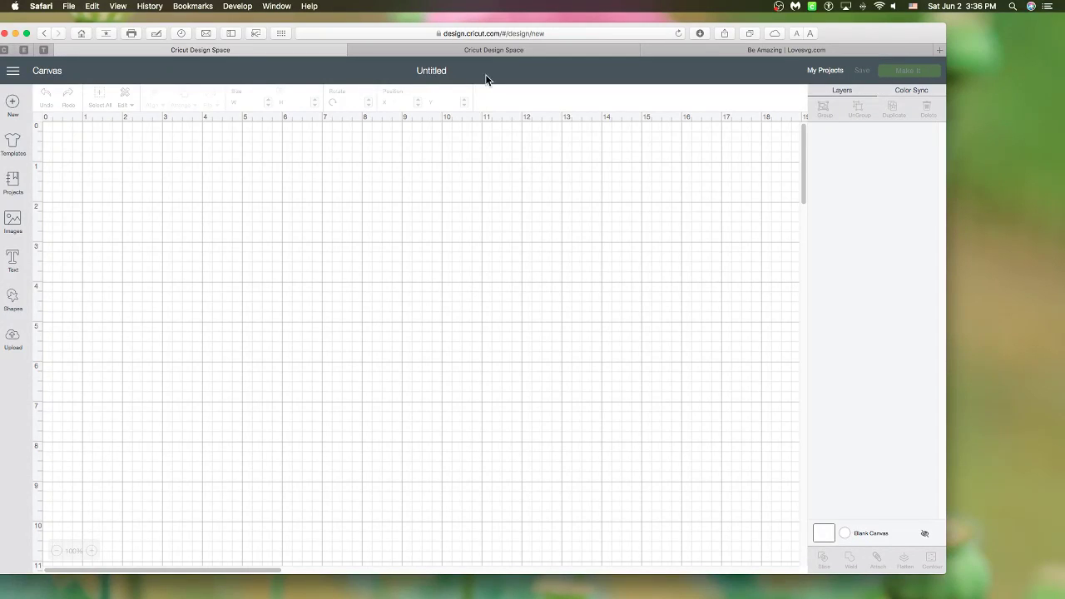
pyautogui.click(470, 51)
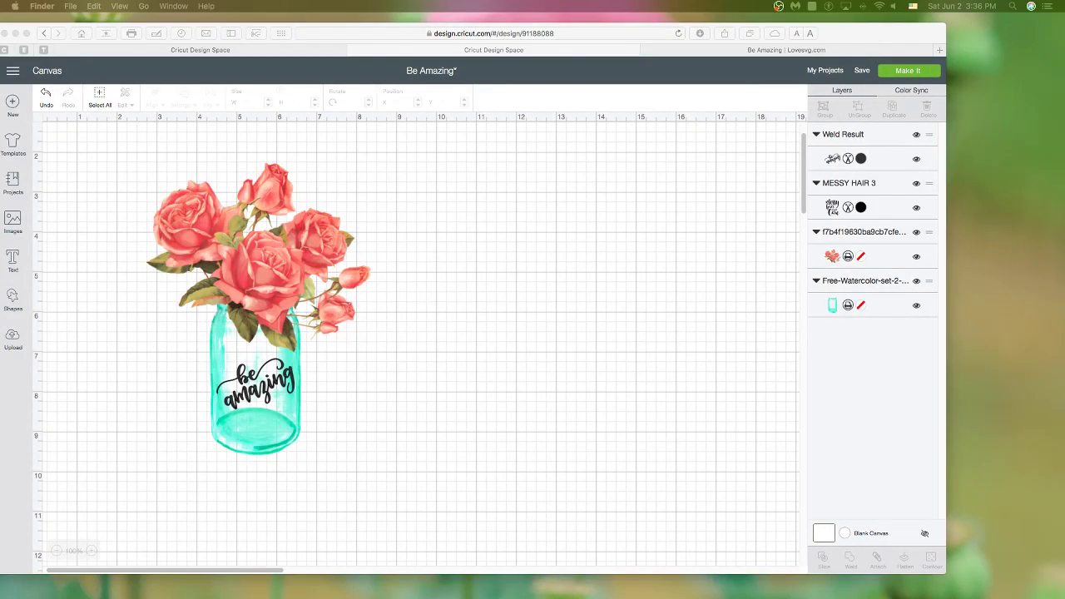
pyautogui.click(59, 50)
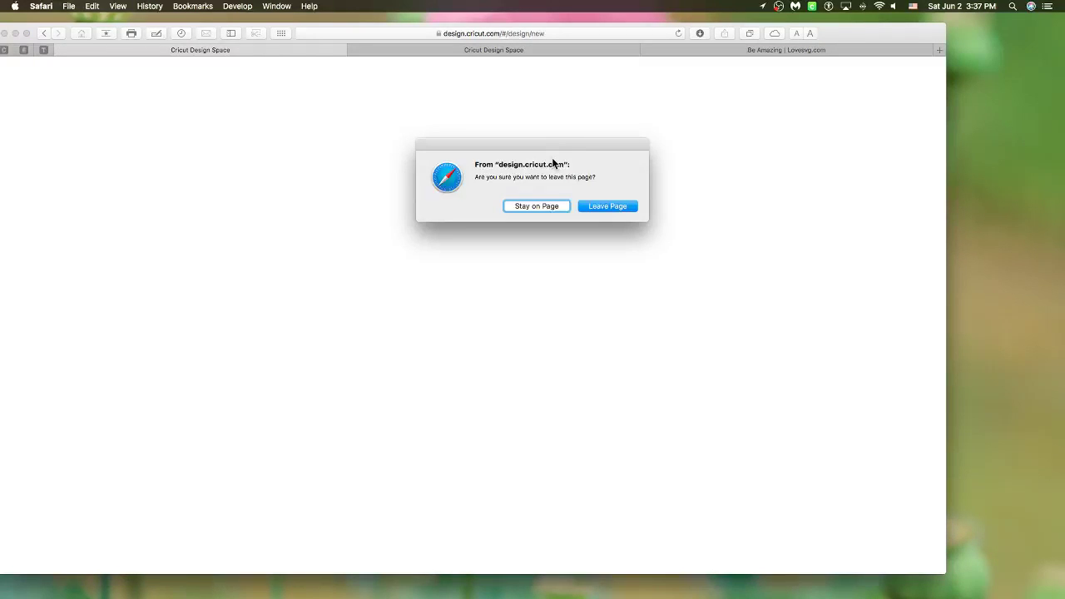
pyautogui.click(605, 207)
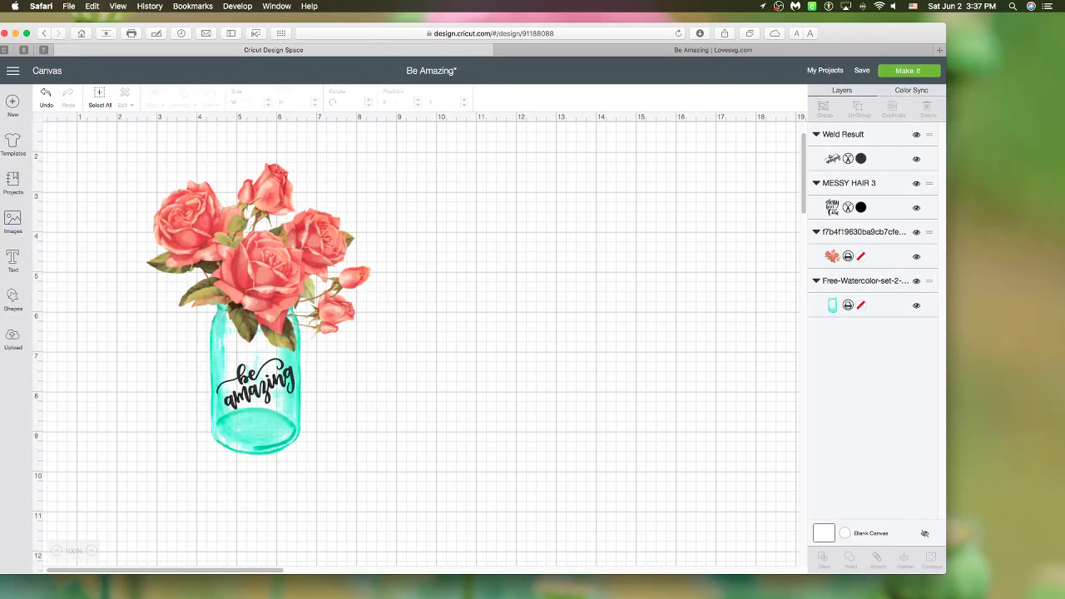
# - Bring up the reference screenshot of the project's images and fonts and mark the Sentimentals tag with a dot
pyautogui.moveTo(2, 162); pyautogui.dragTo(506, 136)
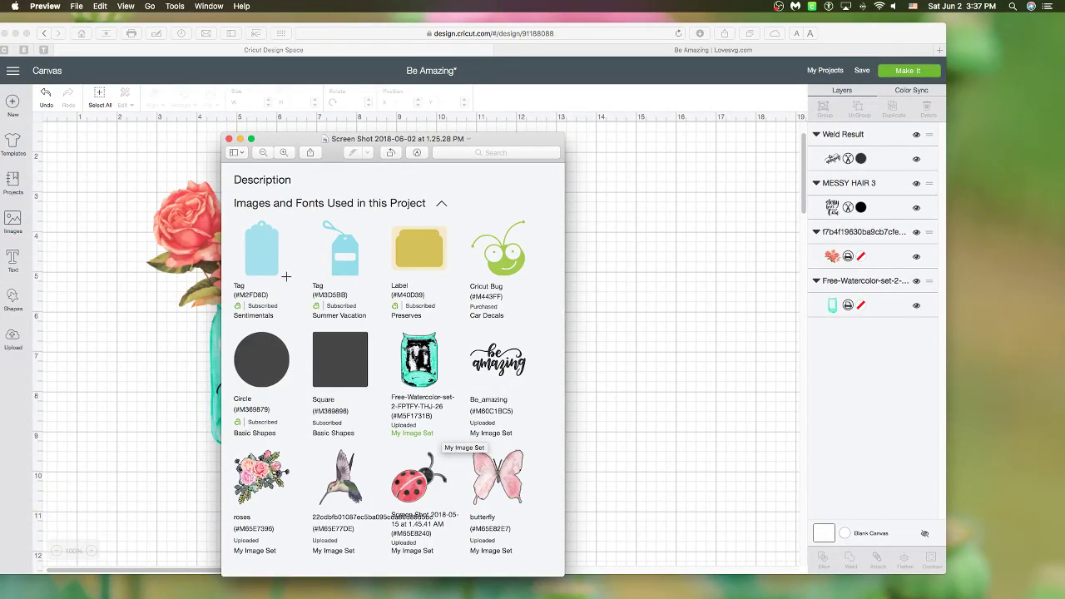
pyautogui.moveTo(280, 319); pyautogui.dragTo(262, 319)
pyautogui.moveTo(274, 294); pyautogui.dragTo(263, 295)
pyautogui.click(291, 290)
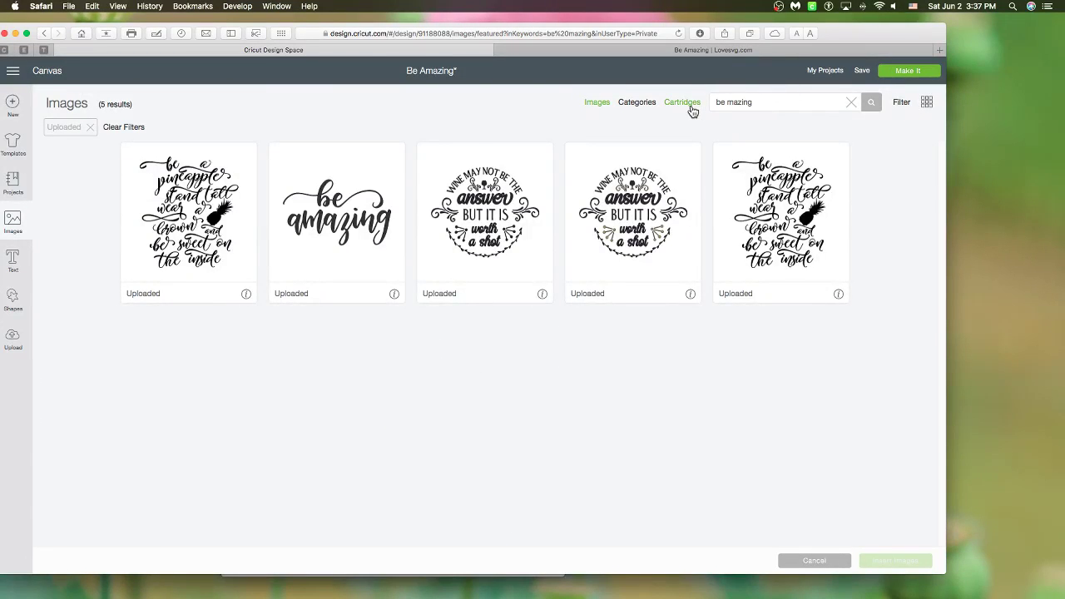
# - Search the image cartridges for "sentimentals" and open the Sentimentals cartridge
pyautogui.click(682, 101)
pyautogui.click(782, 102)
pyautogui.moveTo(782, 103); pyautogui.dragTo(703, 101)
pyautogui.write('sentimentals')
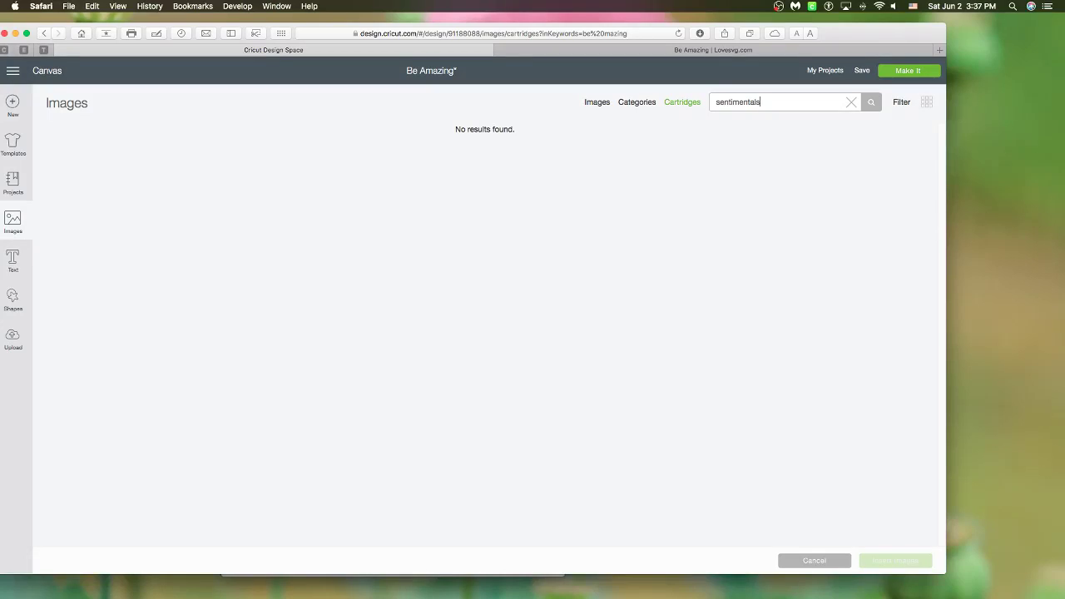
pyautogui.press('Return')
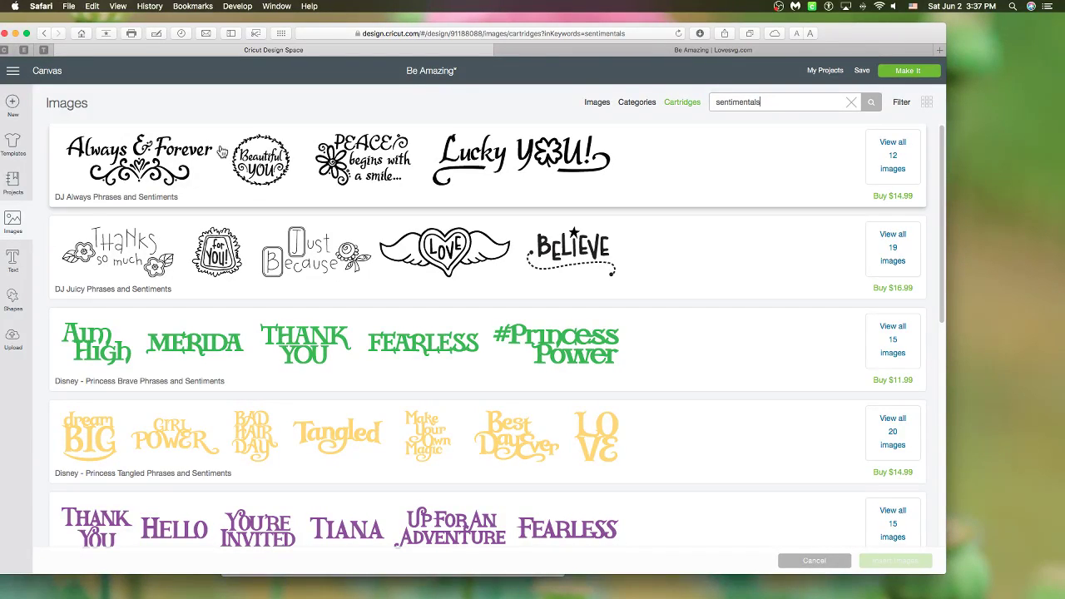
pyautogui.scroll(-5, 162, 350)
pyautogui.scroll(-10, 163, 351)
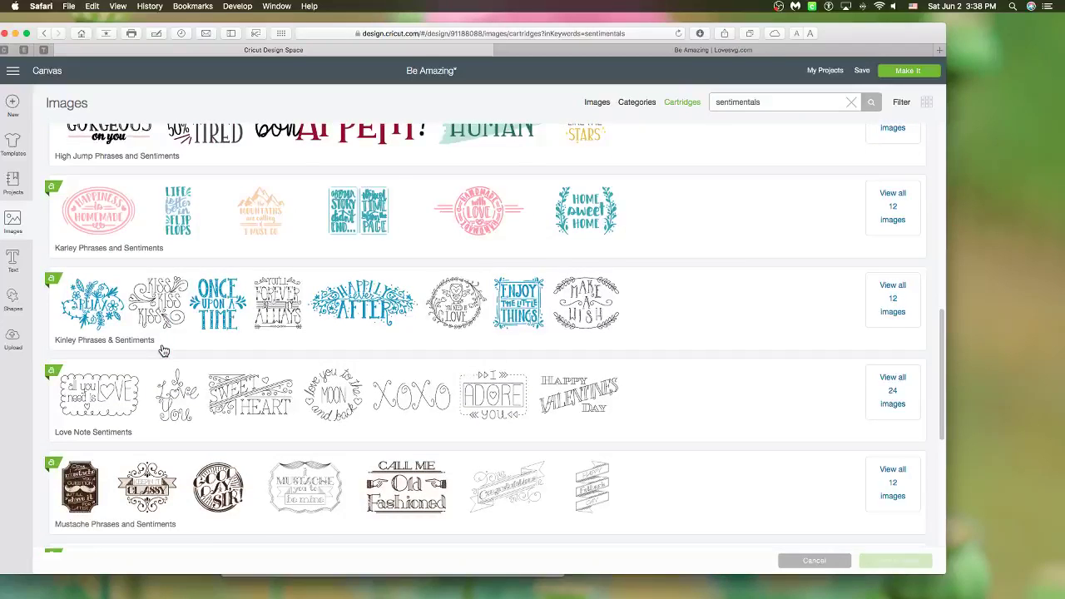
pyautogui.scroll(-7, 163, 350)
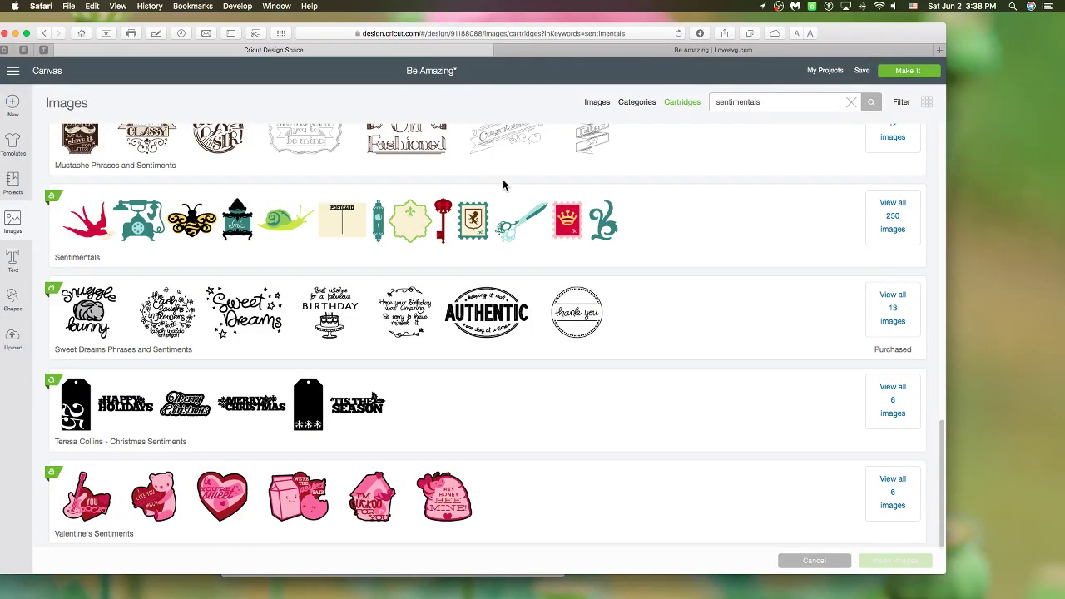
pyautogui.click(273, 252)
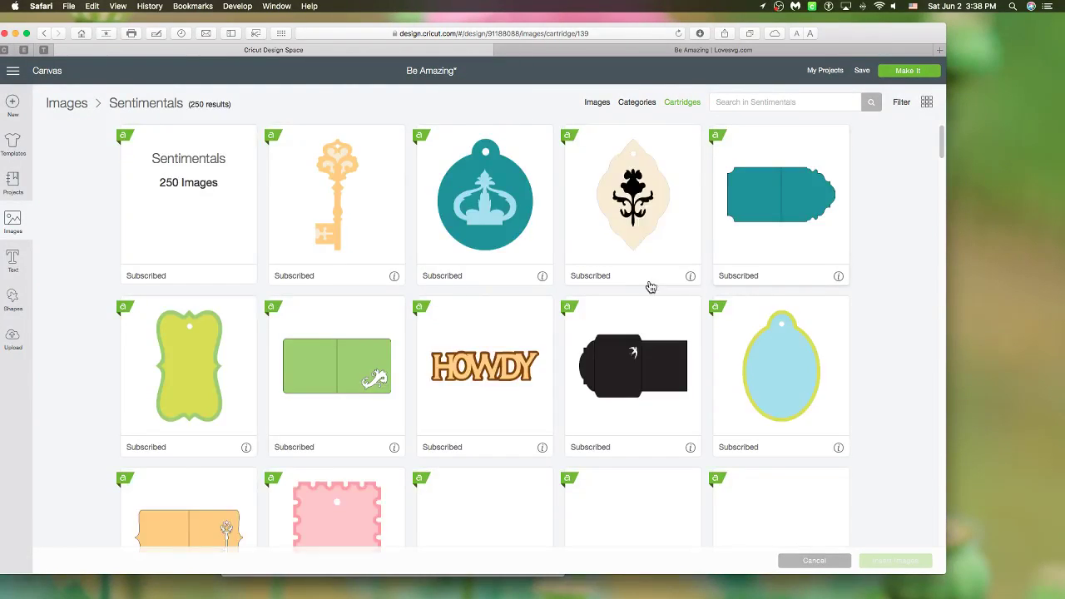
# - Select the plain light blue scalloped-top tag in the Sentimentals cartridge for insertion
pyautogui.scroll(-14, 555, 316)
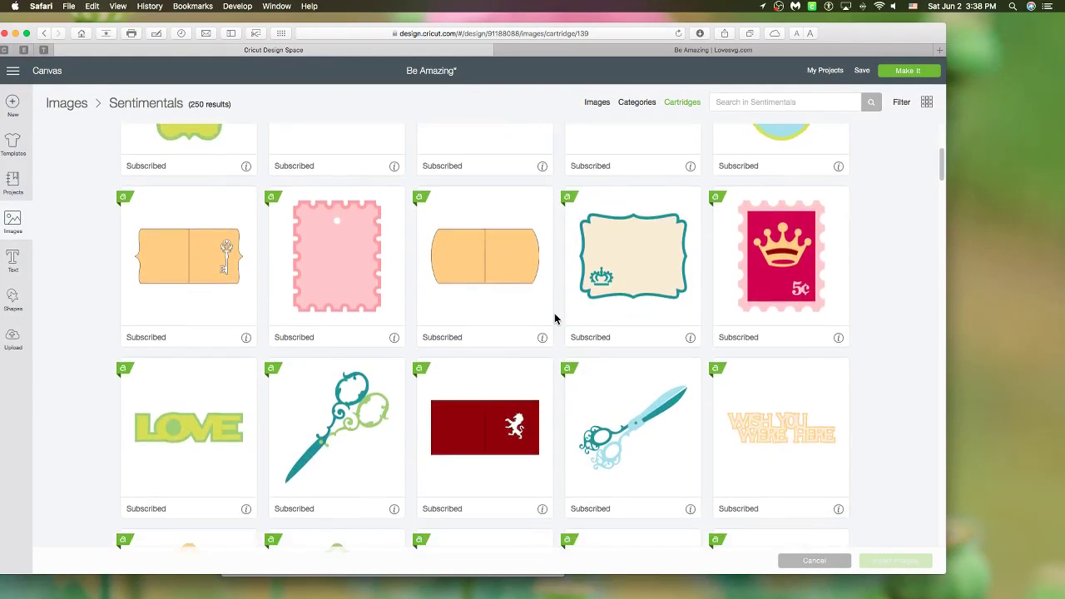
pyautogui.scroll(-10, 554, 313)
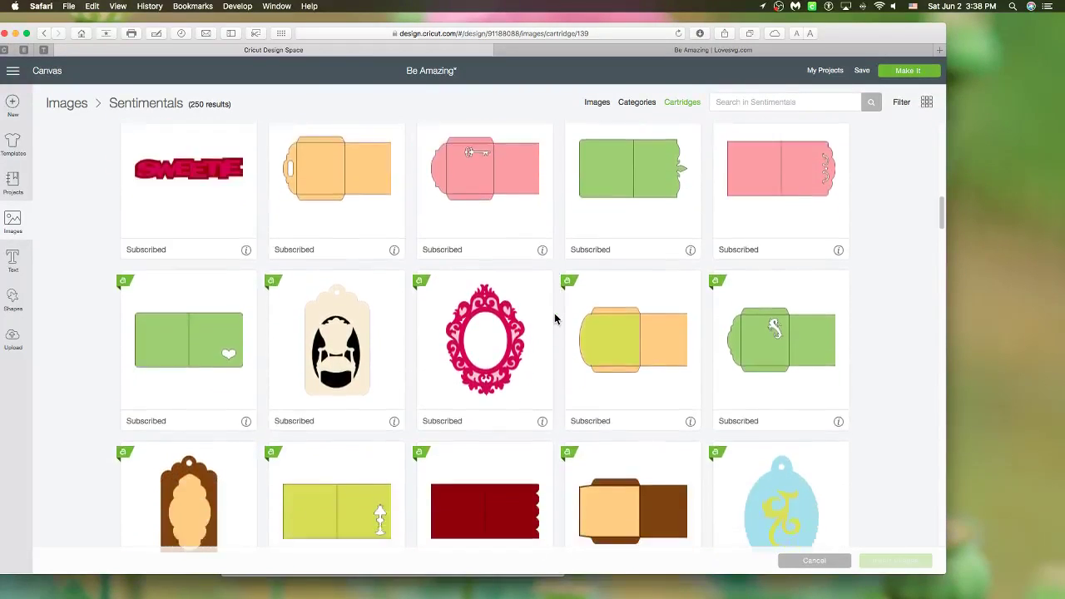
pyautogui.scroll(-9, 556, 319)
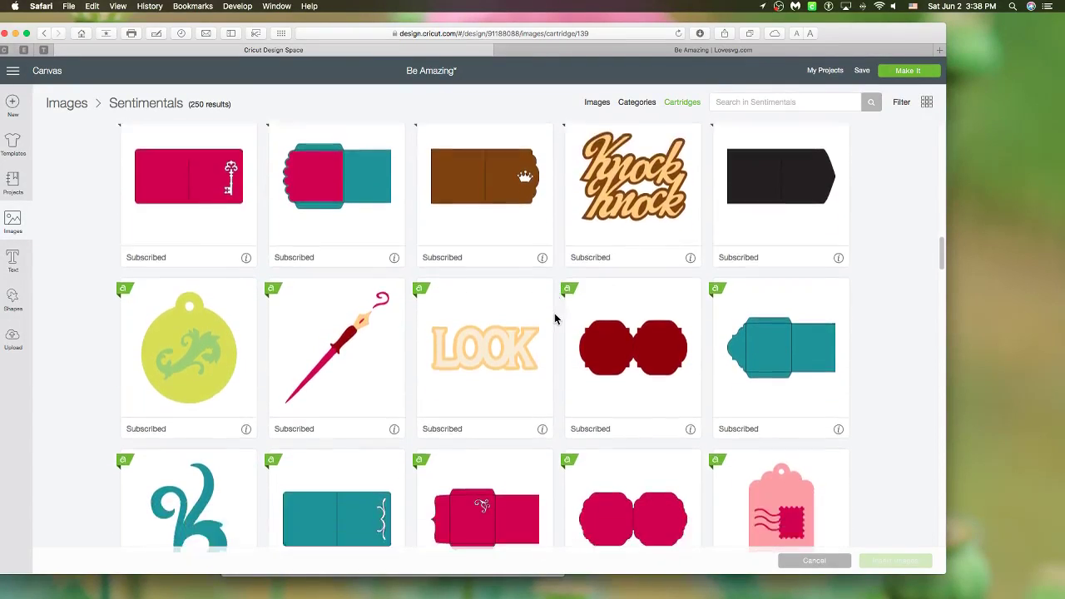
pyautogui.scroll(-10, 555, 319)
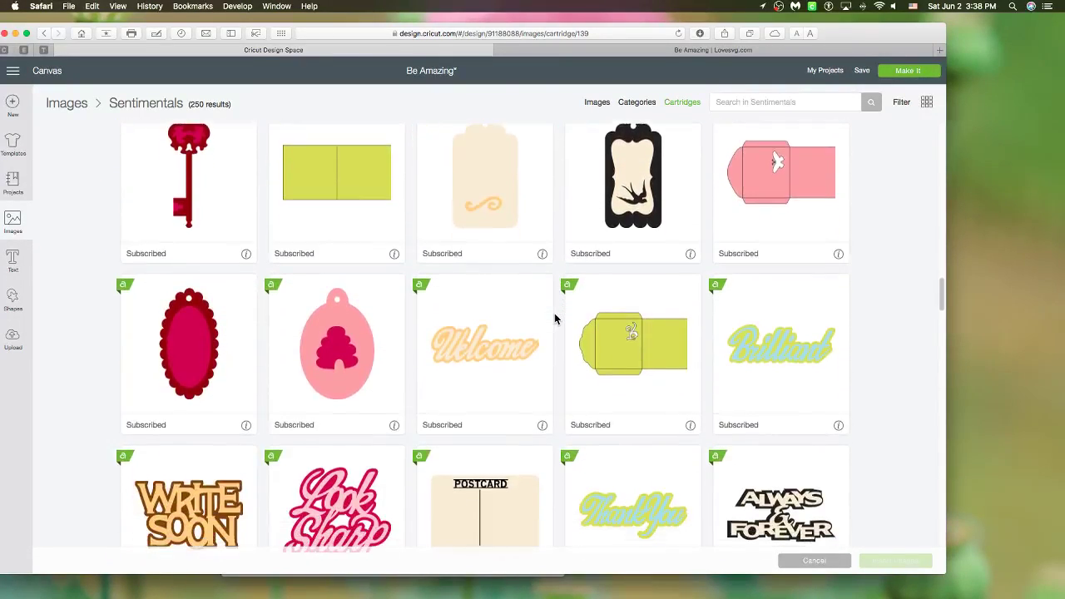
pyautogui.scroll(2, 555, 318)
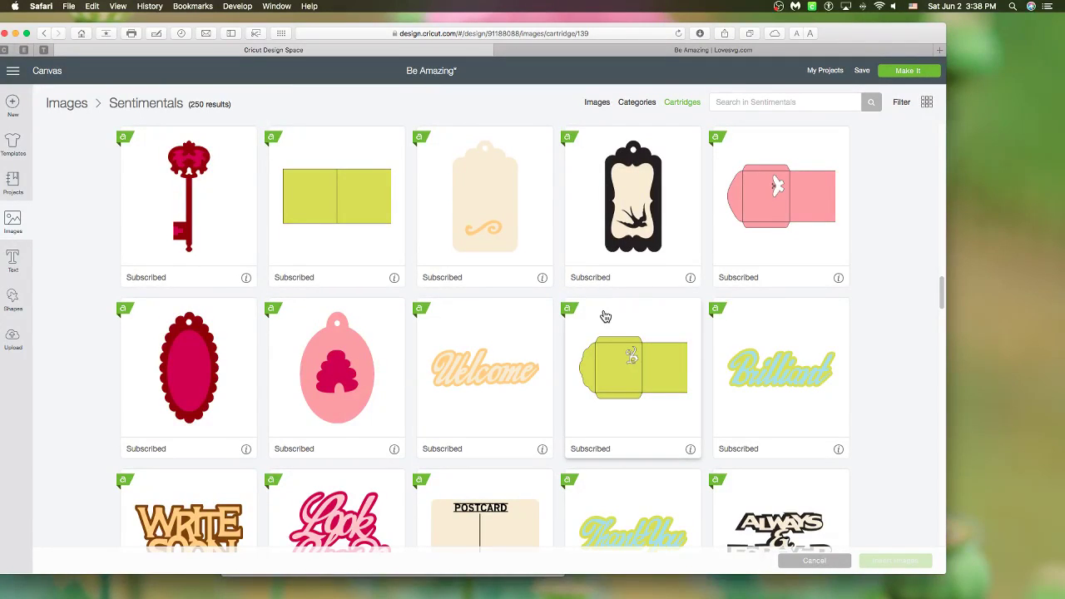
pyautogui.scroll(-9, 601, 314)
pyautogui.click(631, 373)
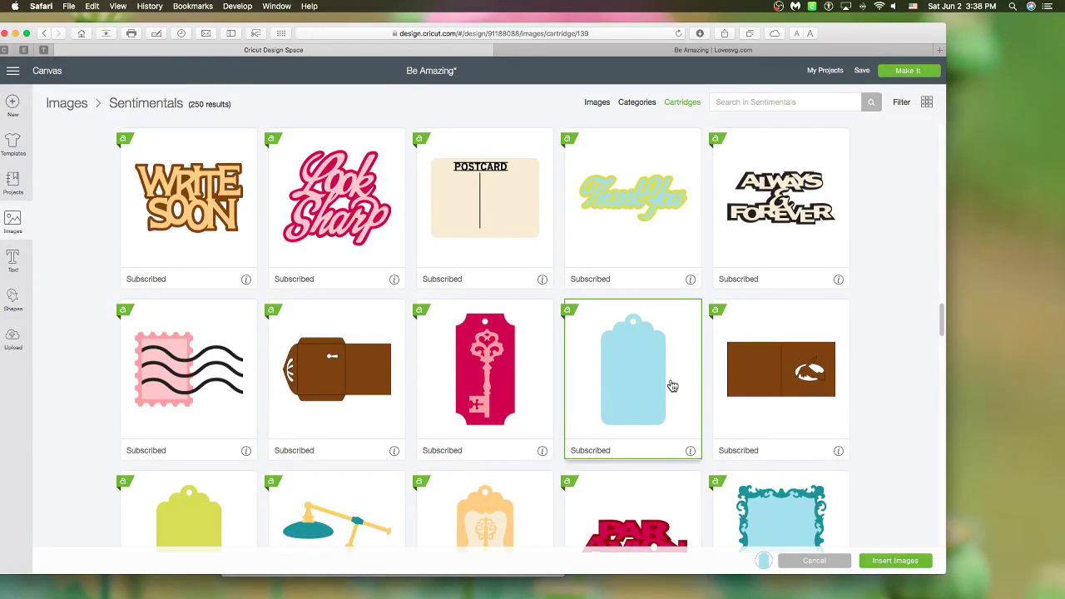
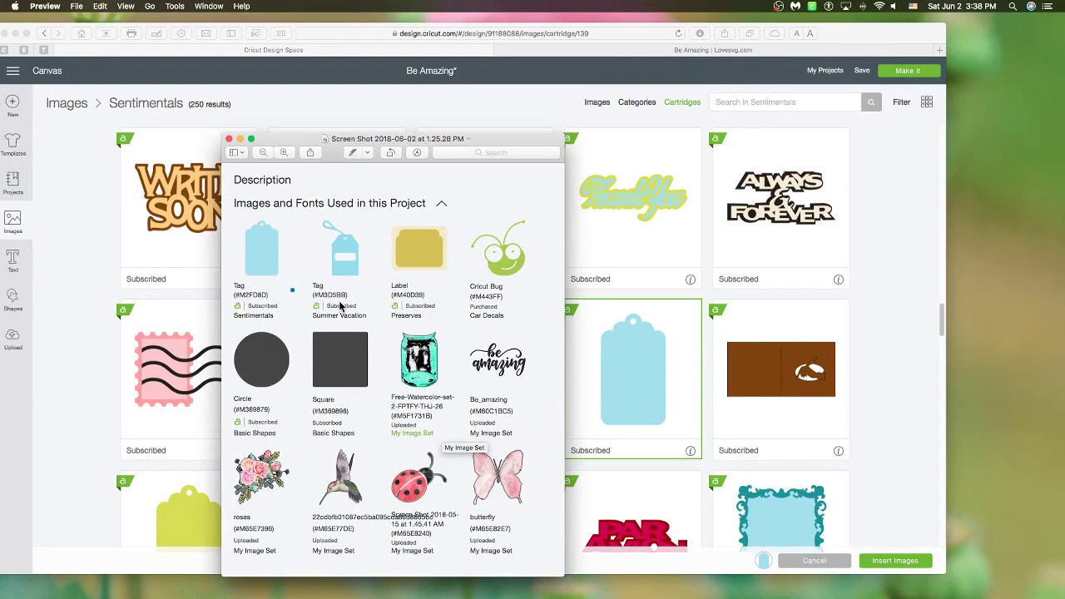
# - Search for "summer vacation" and widen the search from Sentimentals to all image cartridges
pyautogui.click(888, 287)
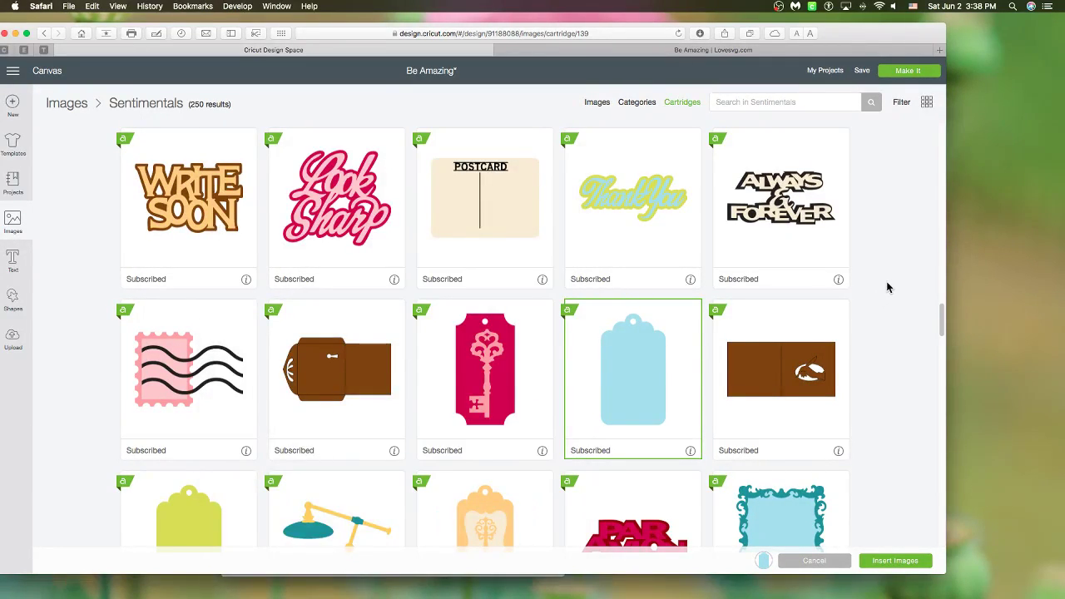
pyautogui.click(731, 101)
pyautogui.write('summer')
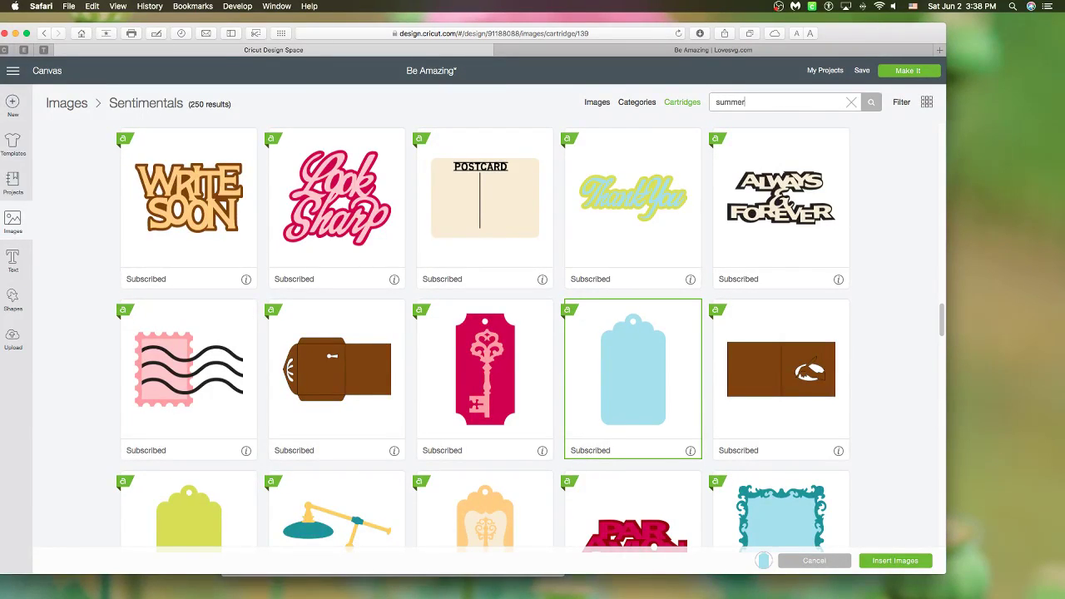
pyautogui.write(' vcation')
pyautogui.press('Return')
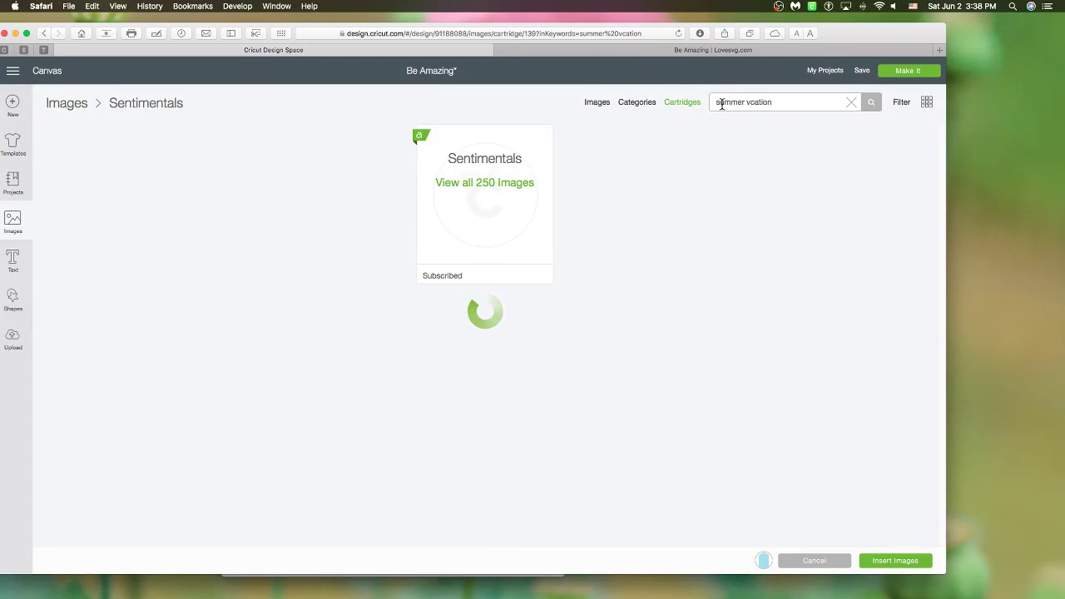
pyautogui.click(751, 101)
pyautogui.write('a')
pyautogui.press('Return')
pyautogui.click(867, 105)
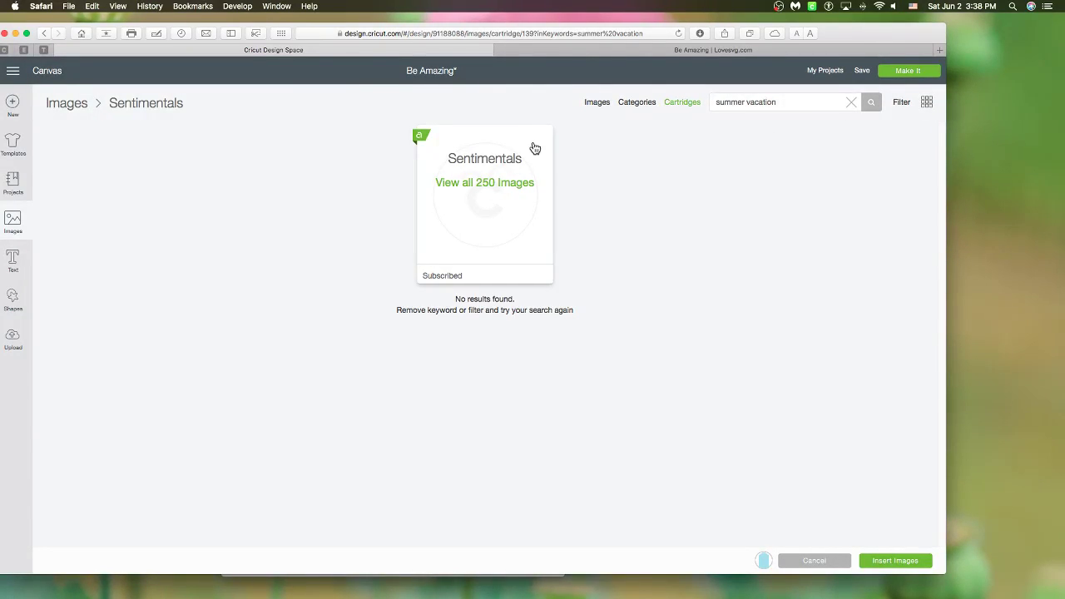
pyautogui.click(682, 104)
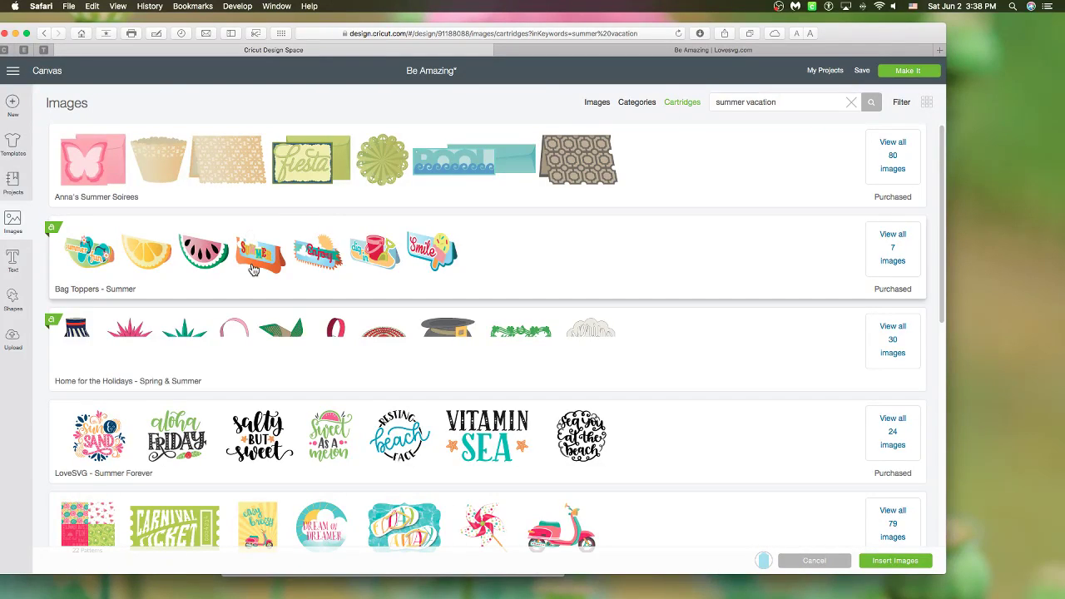
# - Look through the image cartridge results for the Summer Vacation cartridge
pyautogui.scroll(-5, 257, 271)
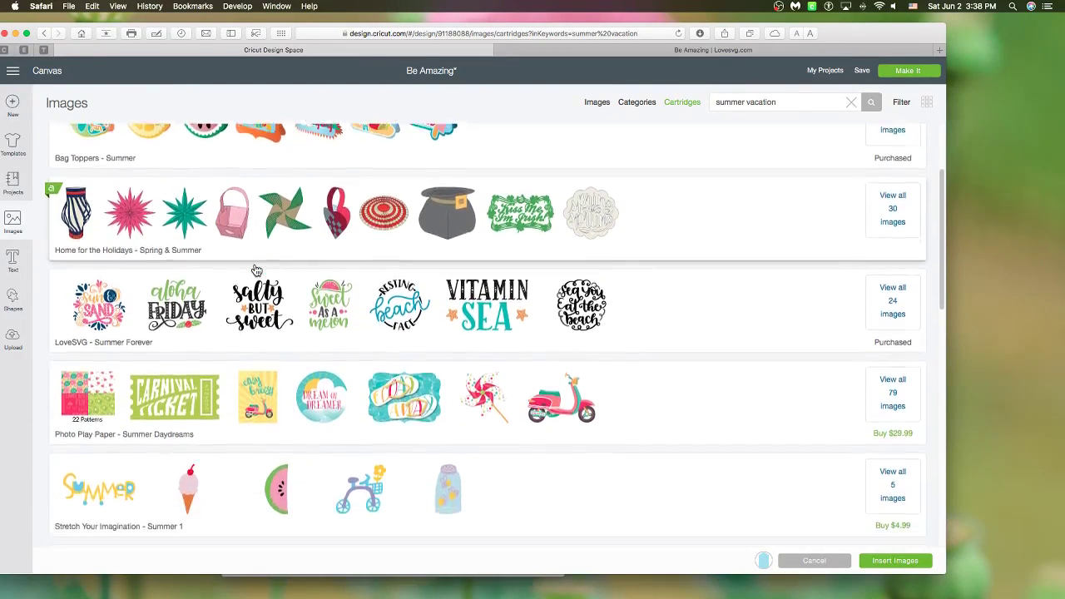
pyautogui.scroll(-8, 257, 271)
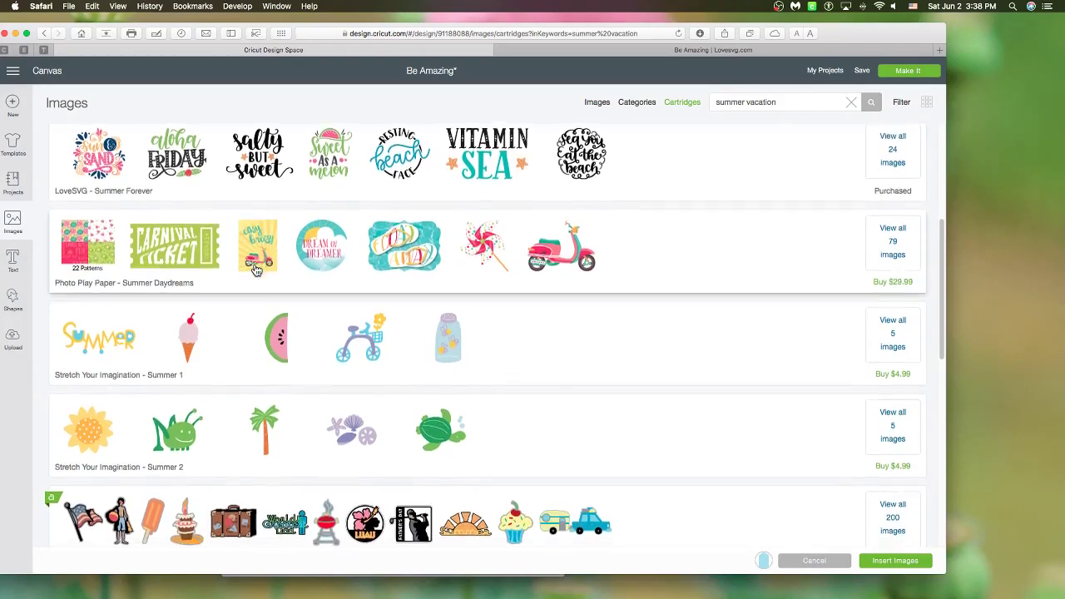
pyautogui.scroll(-8, 257, 271)
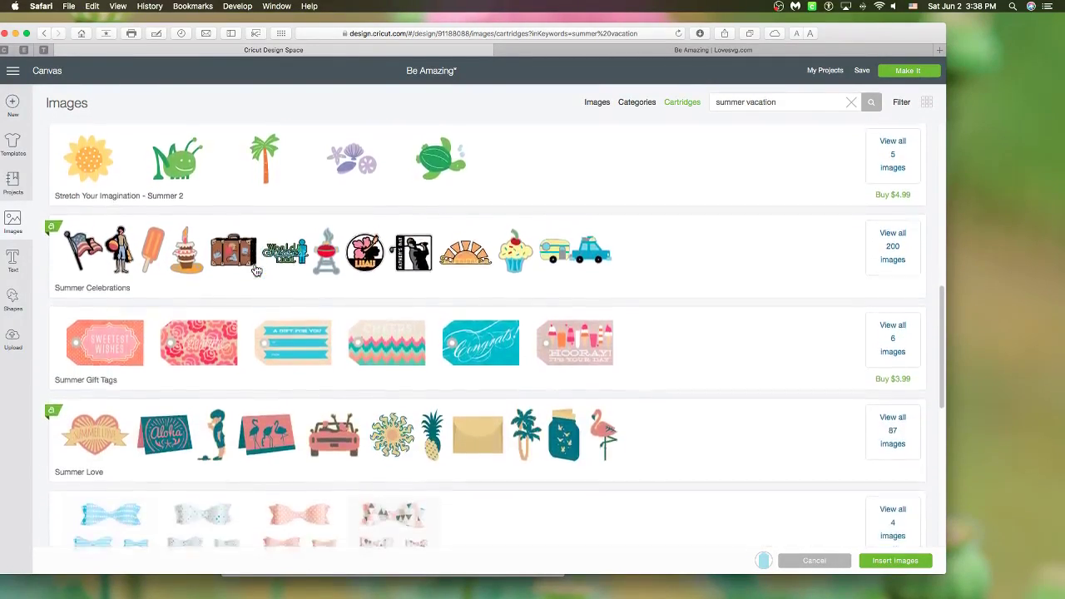
pyautogui.scroll(-13, 257, 271)
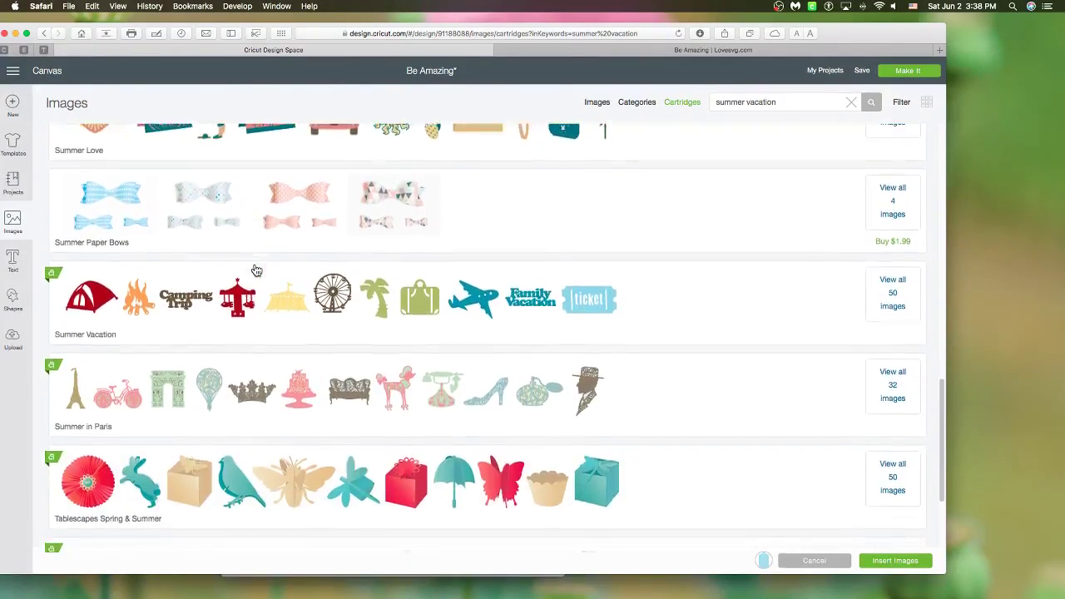
pyautogui.scroll(-3, 257, 271)
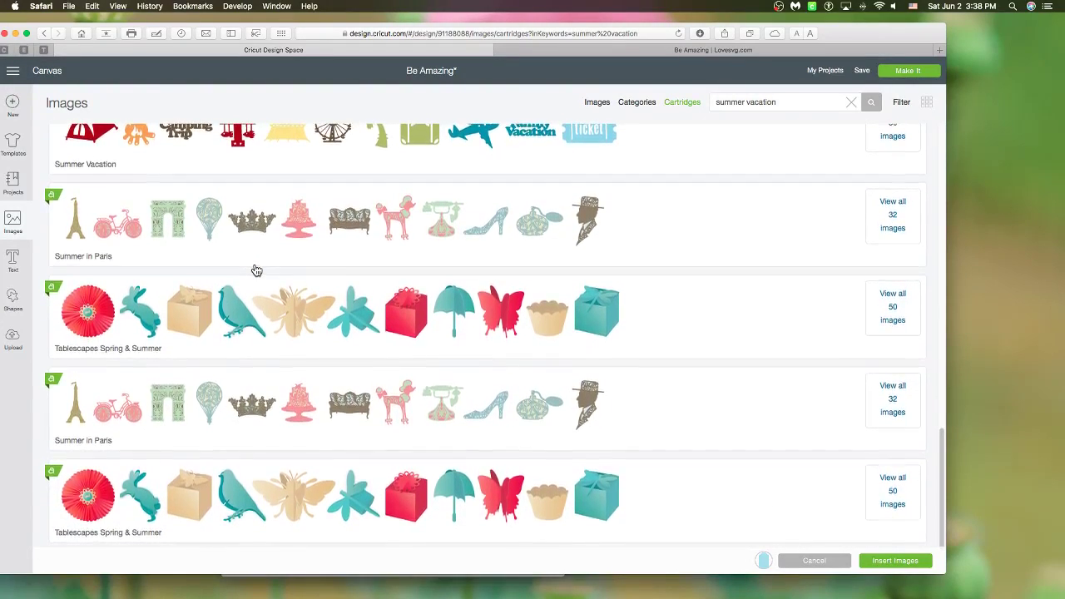
pyautogui.scroll(12, 257, 271)
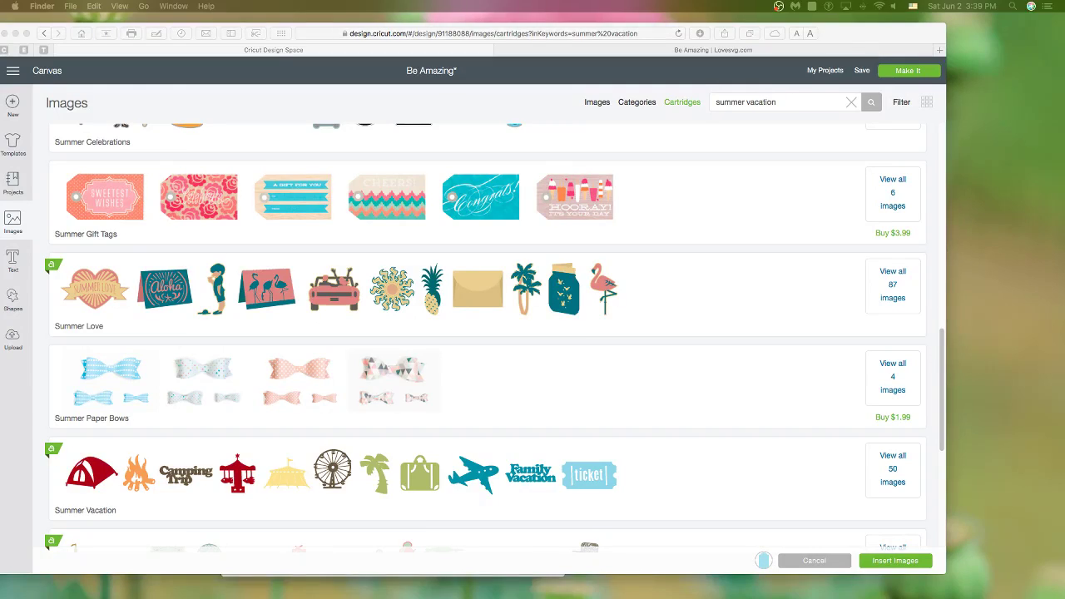
# - Check the Summer Vacation tag's image number in the reference screenshot and search all images for #M3D5BB
pyautogui.press('super+Tab')
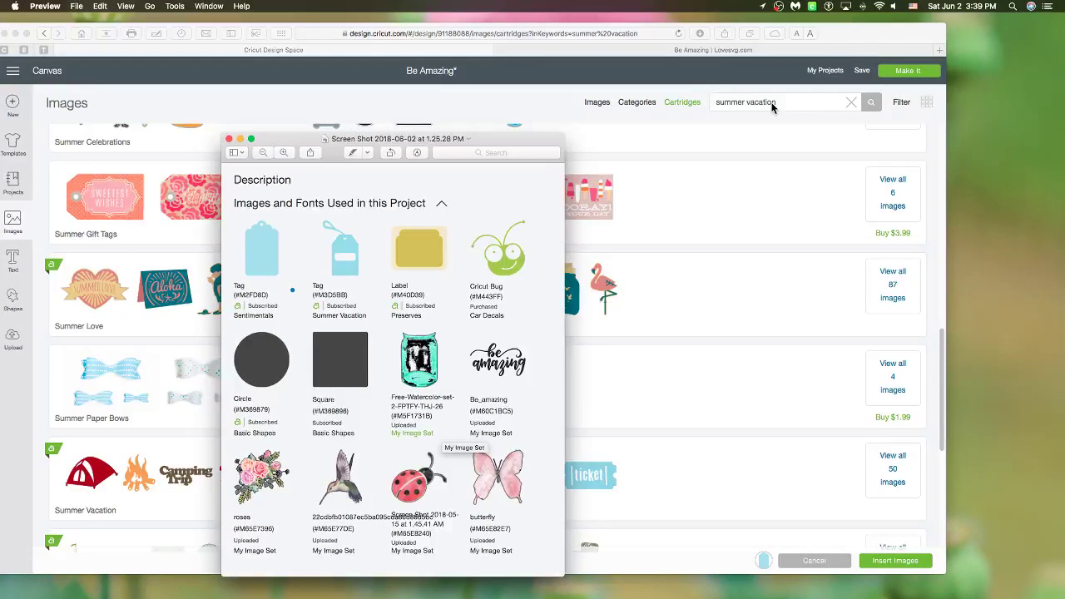
pyautogui.click(596, 102)
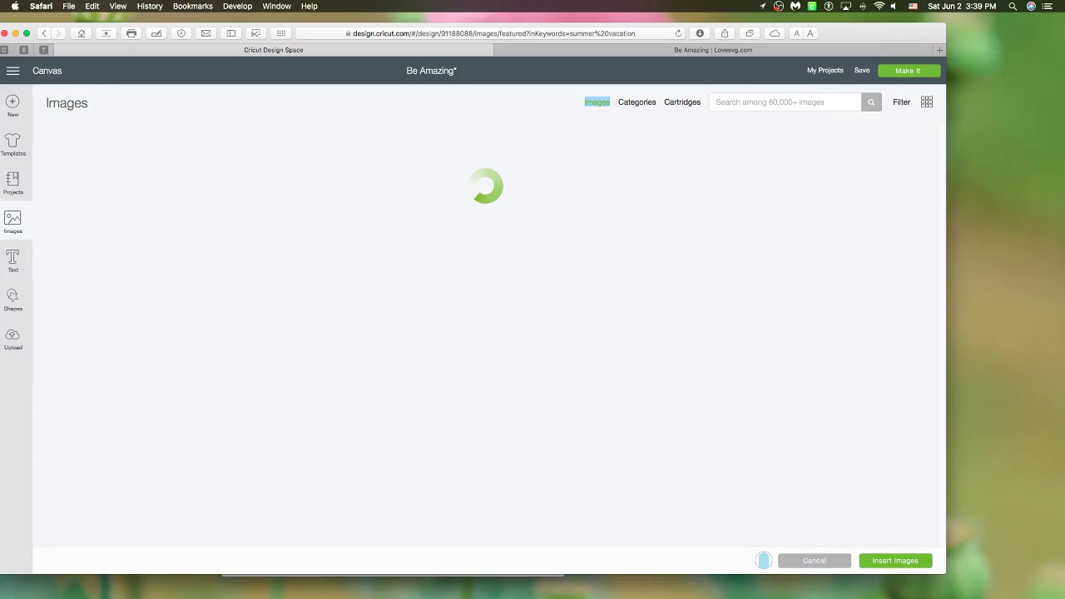
pyautogui.press('super+Tab')
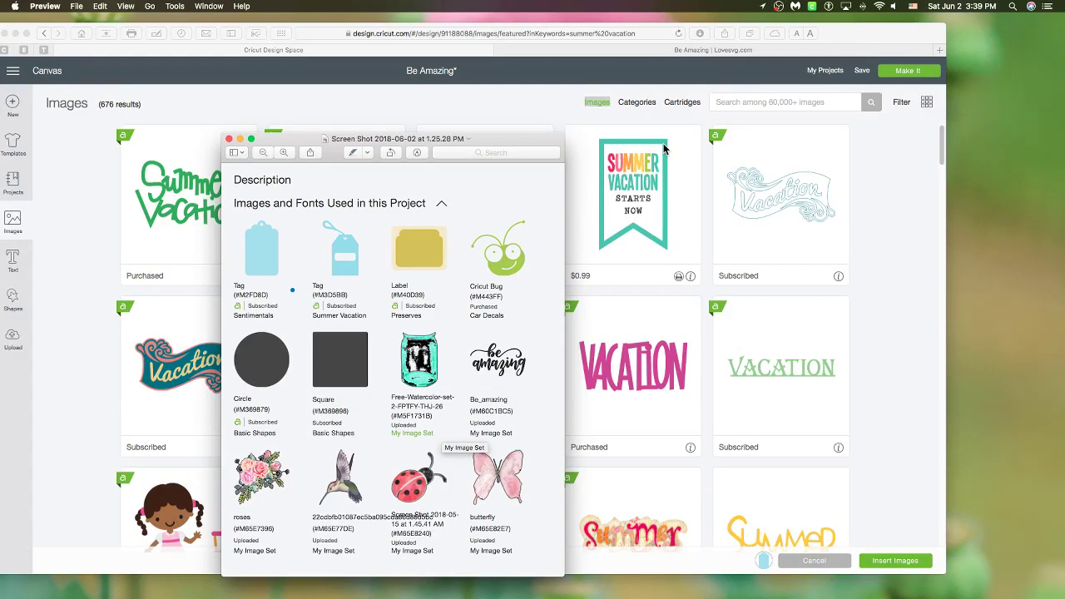
pyautogui.click(727, 102)
pyautogui.click(726, 102)
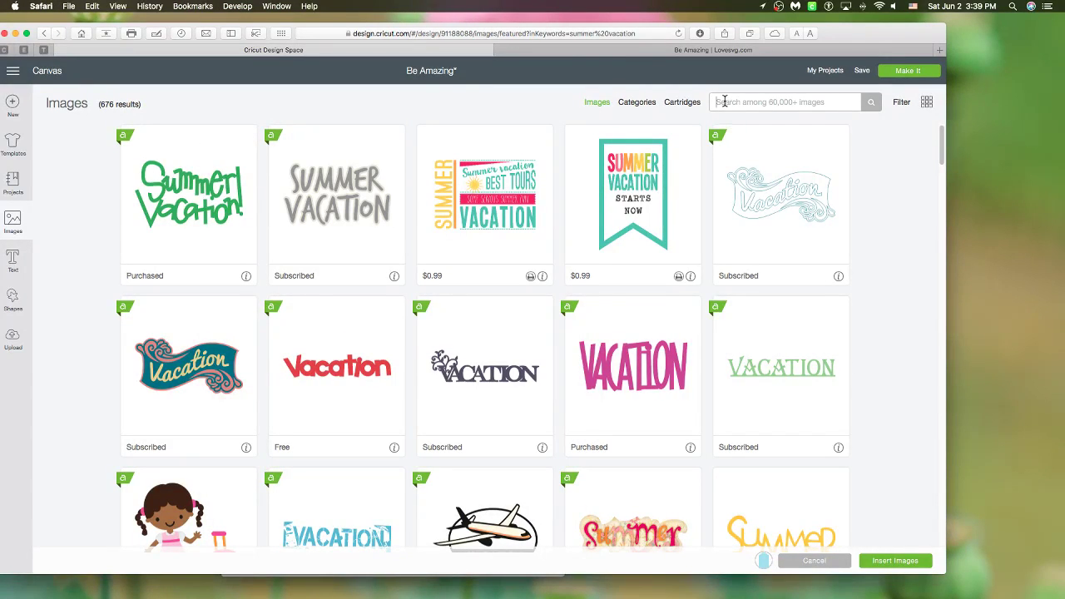
pyautogui.write('#M5D5BB')
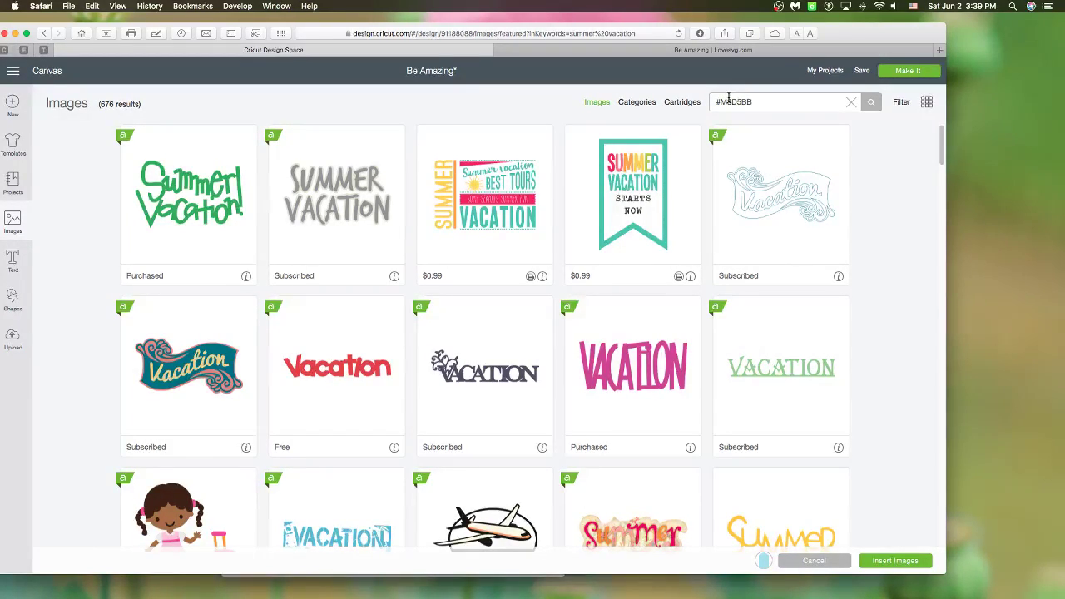
pyautogui.click(870, 103)
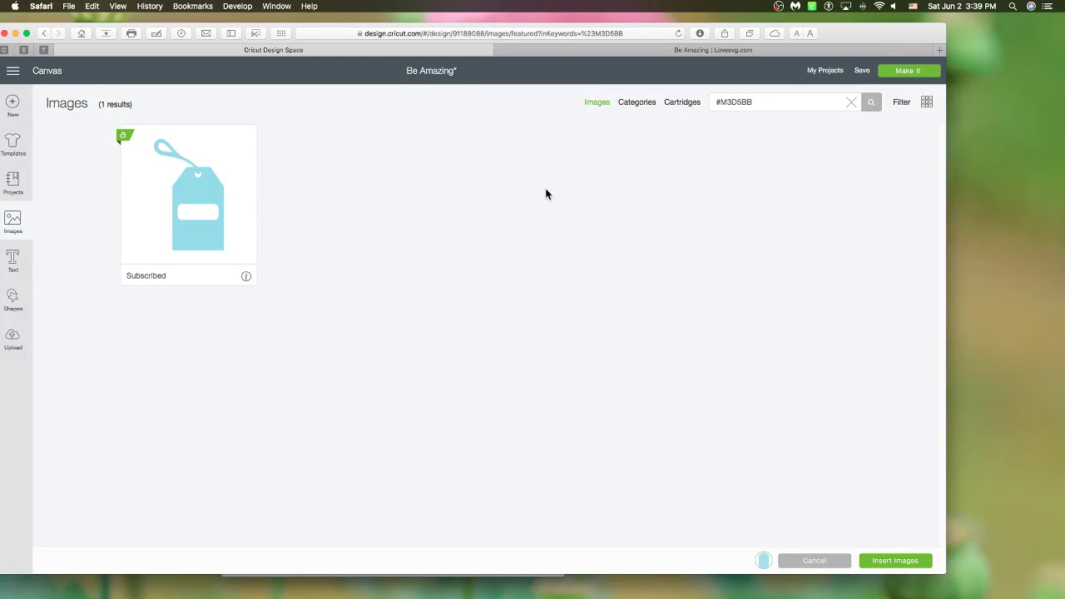
# - Insert the looped-string tag together with the Sentimentals tag and move both to the empty canvas right of the roses
pyautogui.click(176, 230)
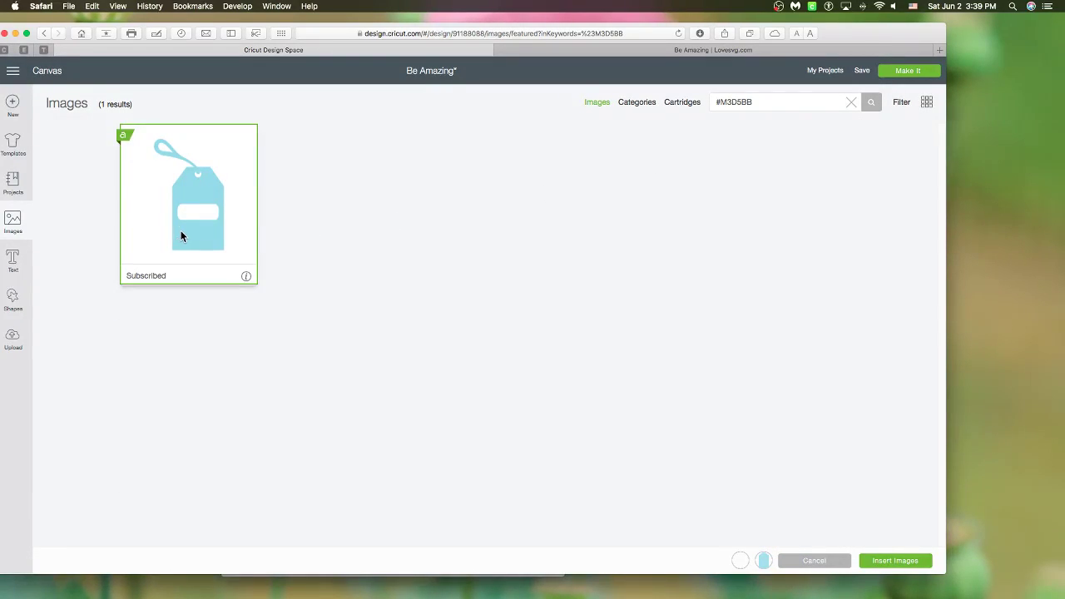
pyautogui.click(896, 561)
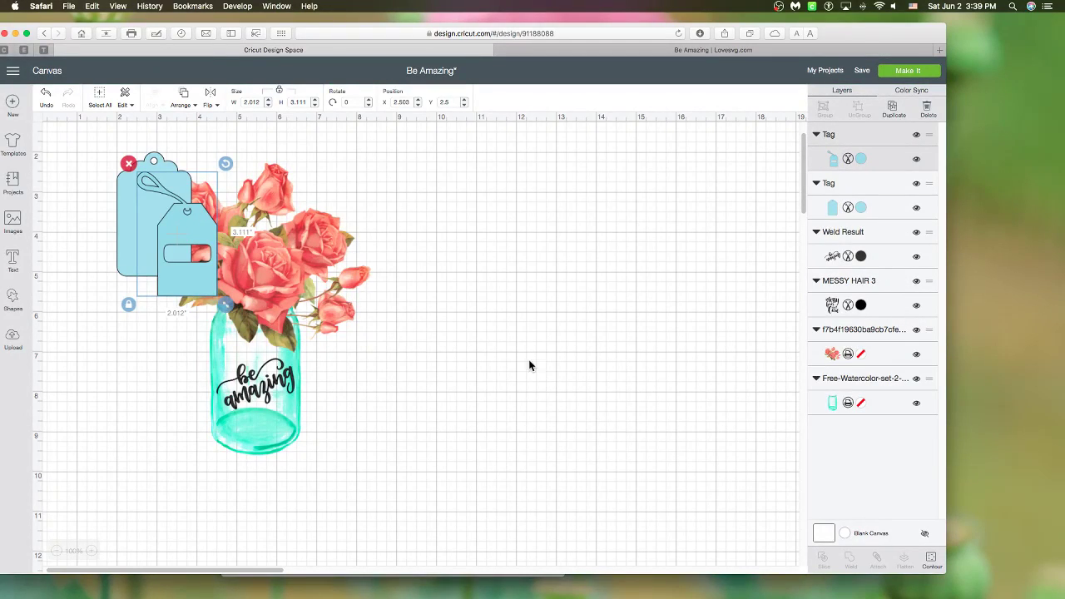
pyautogui.moveTo(198, 250); pyautogui.dragTo(521, 248)
pyautogui.moveTo(158, 236); pyautogui.dragTo(453, 370)
pyautogui.moveTo(499, 263); pyautogui.dragTo(537, 267)
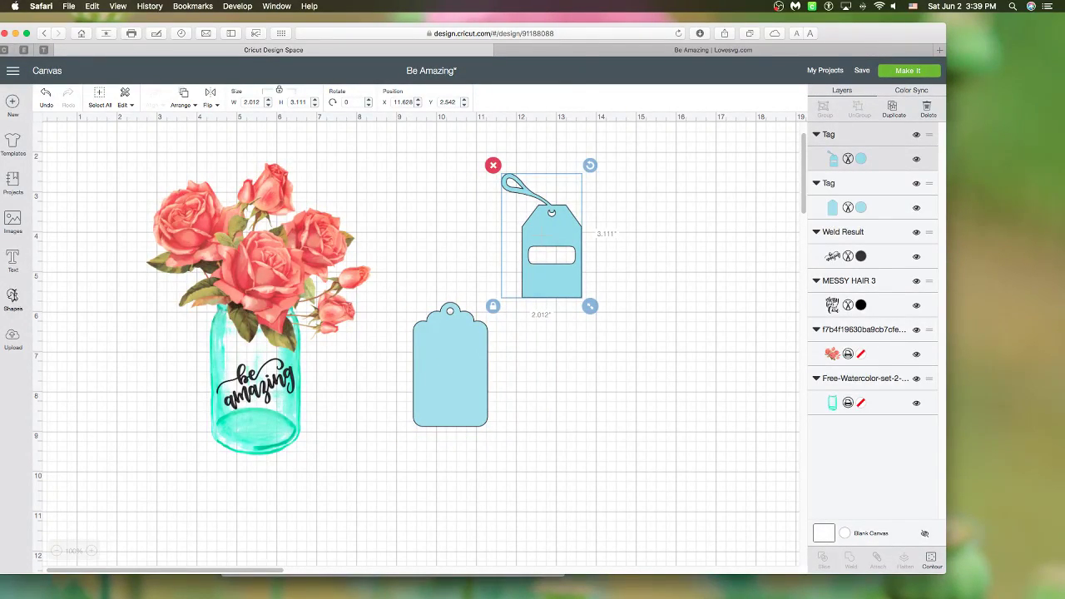
# - Add a square shape and place it over the body of the looped-string tag, leaving the string loop uncovered
pyautogui.click(13, 299)
pyautogui.click(58, 221)
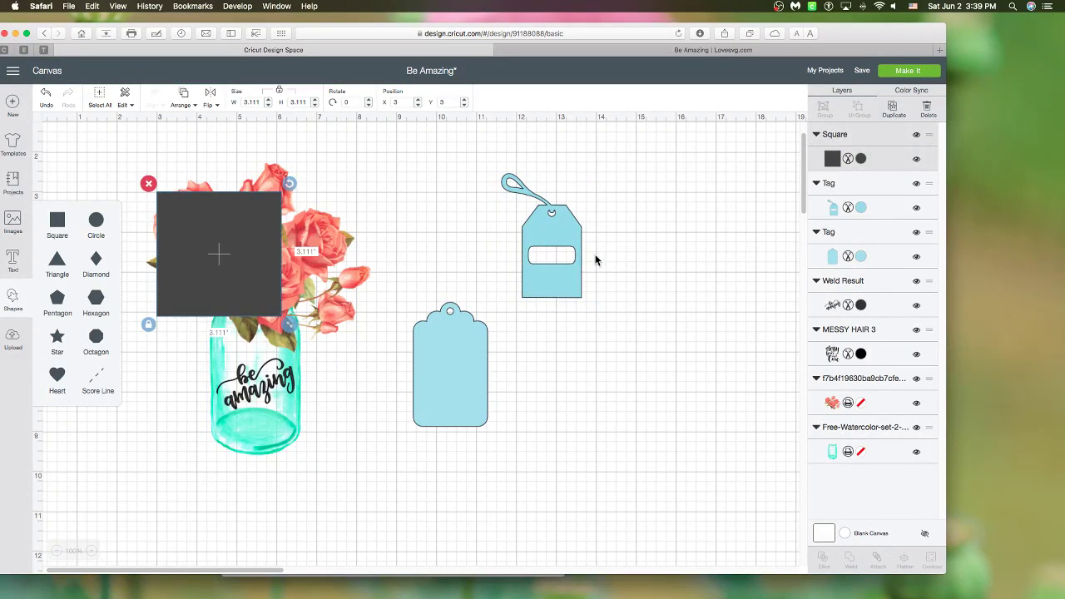
pyautogui.moveTo(556, 257); pyautogui.dragTo(552, 309)
pyautogui.moveTo(229, 283); pyautogui.dragTo(586, 349)
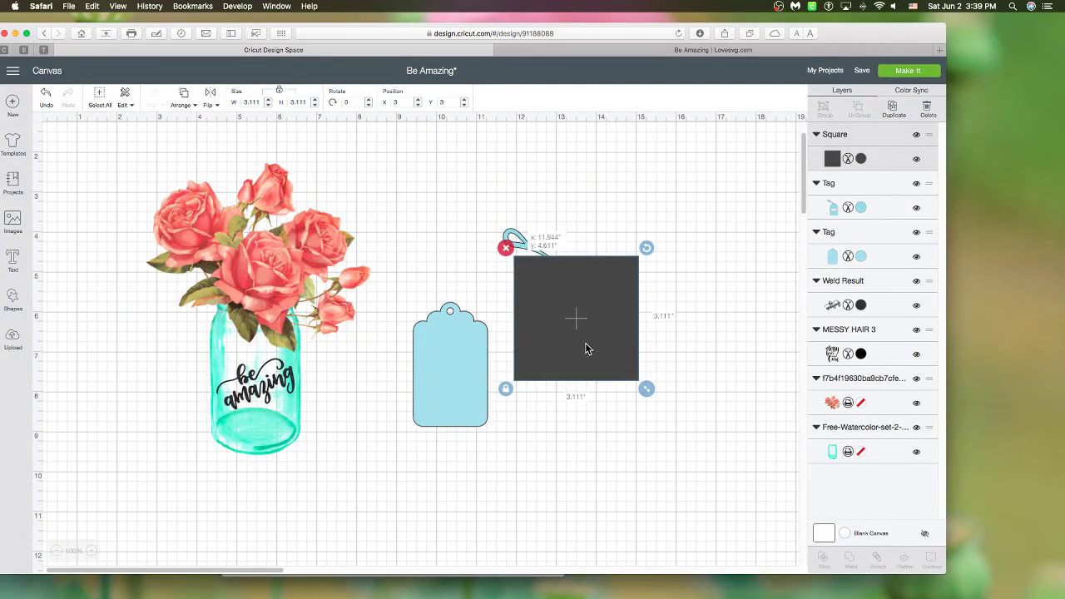
# - Select only the square and the looped-string tag and slice them
pyautogui.click(475, 215)
pyautogui.moveTo(476, 215); pyautogui.dragTo(706, 380)
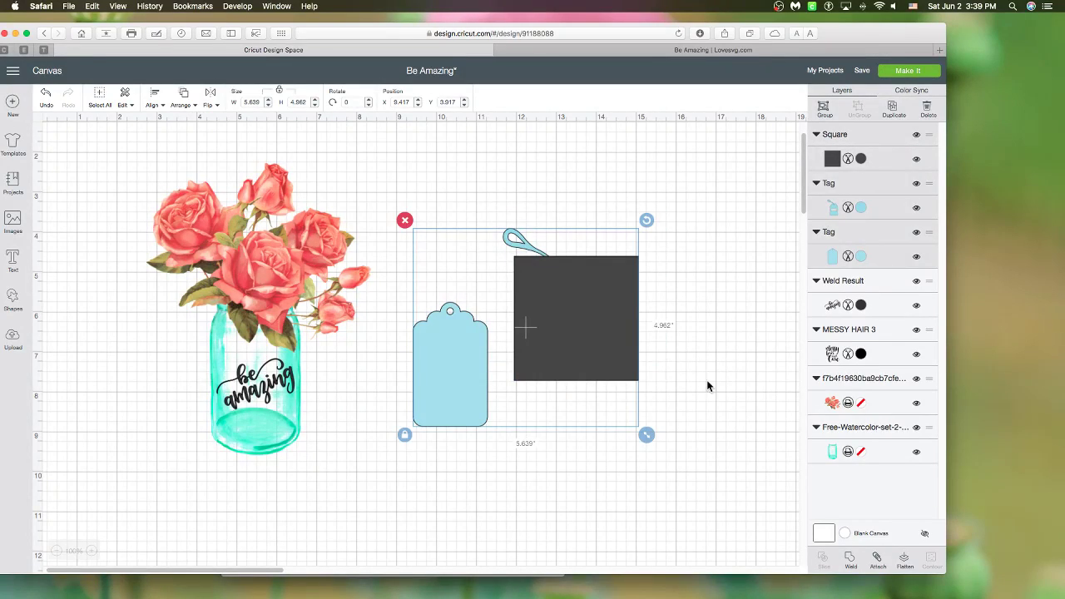
pyautogui.click(730, 347)
pyautogui.moveTo(549, 207); pyautogui.dragTo(552, 284)
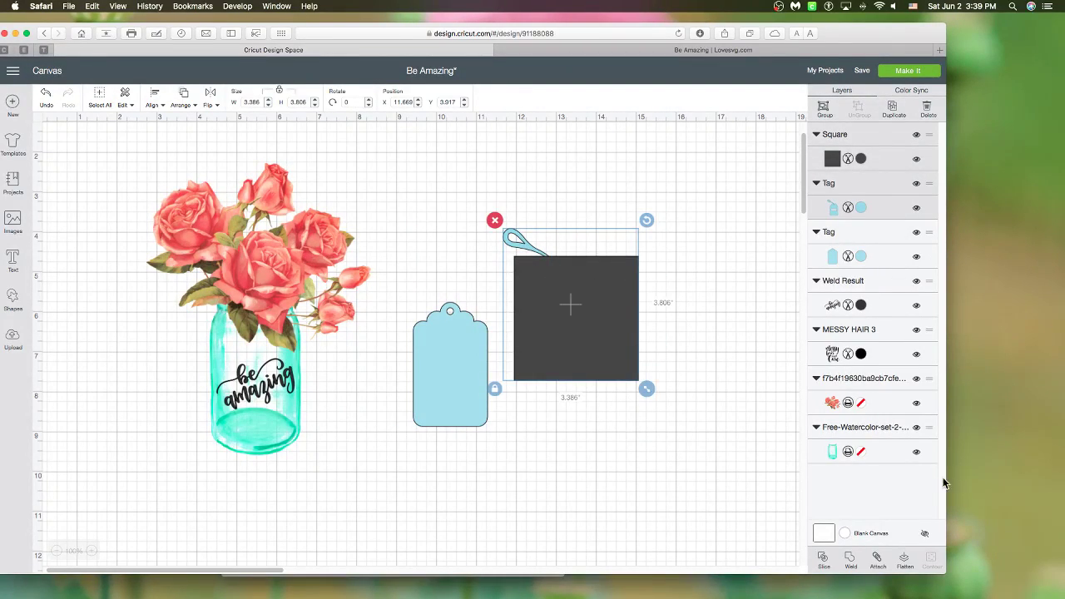
pyautogui.click(821, 559)
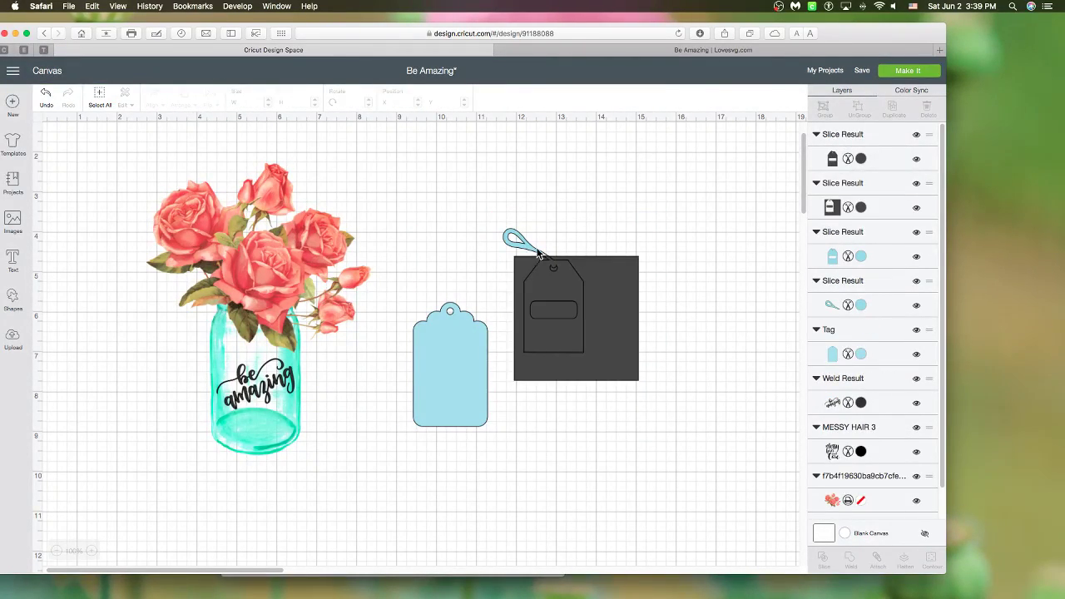
# - Move the cut-off string loop clear of the slice and delete the leftover square and tag pieces
pyautogui.moveTo(523, 247); pyautogui.dragTo(472, 220)
pyautogui.click(691, 288)
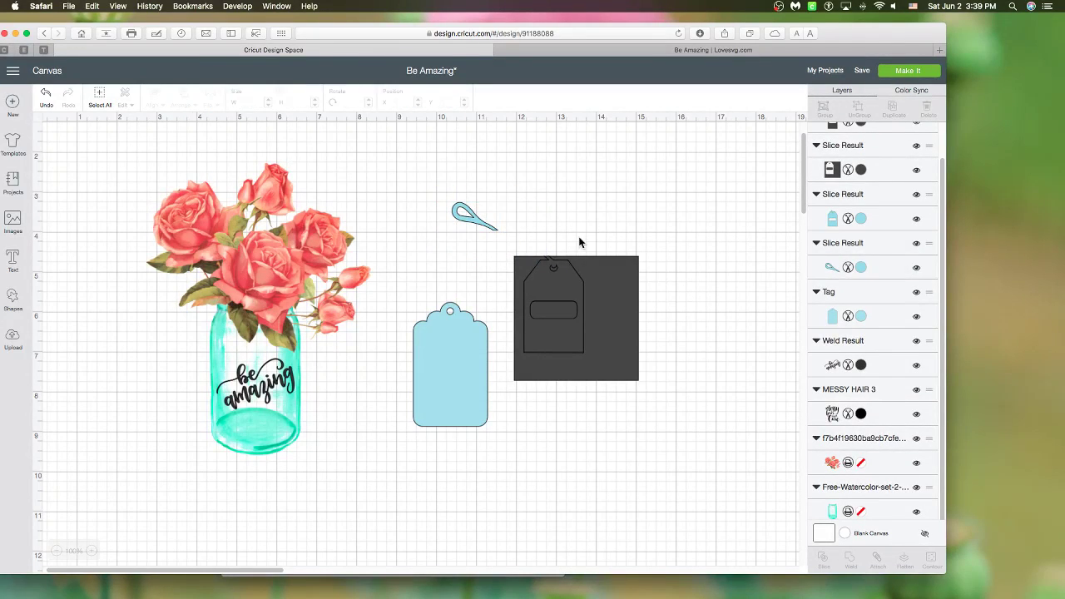
pyautogui.click(562, 290)
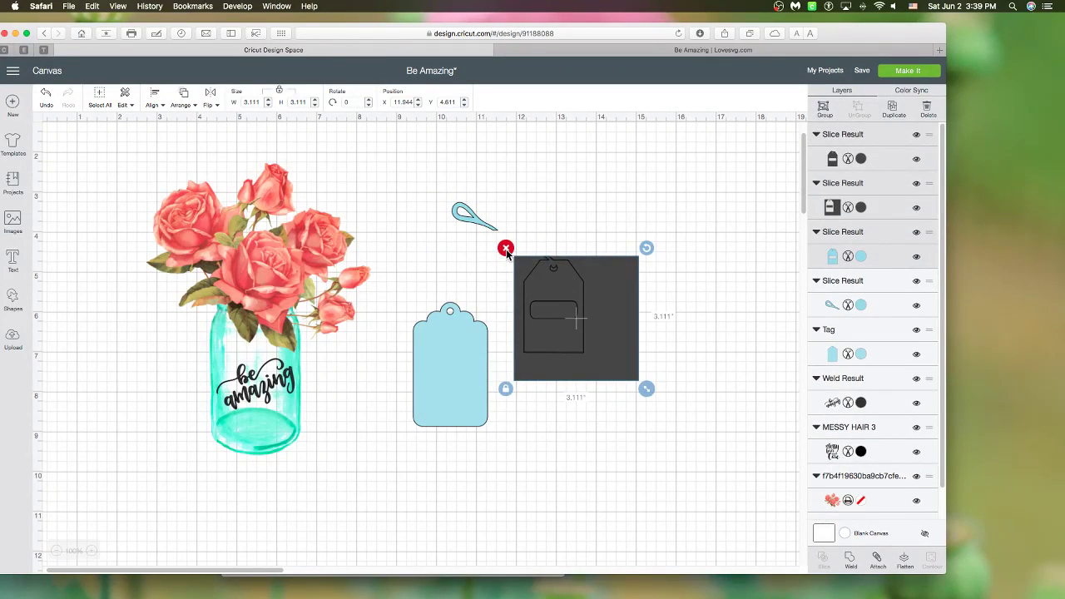
pyautogui.click(505, 250)
# - Rotate the string loop to 54° so it hangs upright and duplicate it twice
pyautogui.click(487, 226)
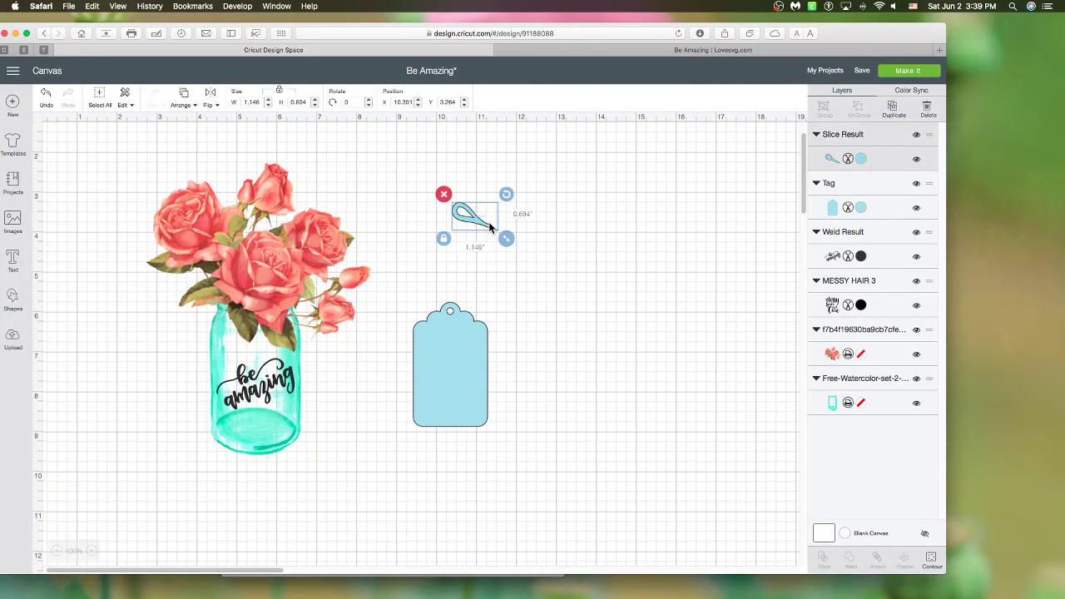
pyautogui.moveTo(508, 195); pyautogui.dragTo(510, 226)
pyautogui.click(891, 108)
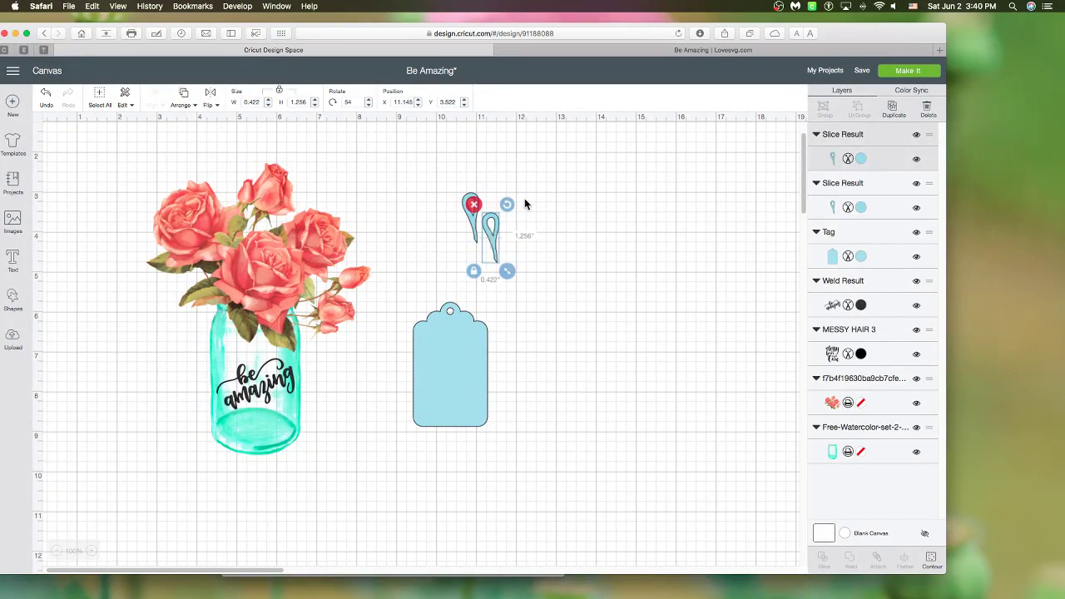
pyautogui.click(892, 110)
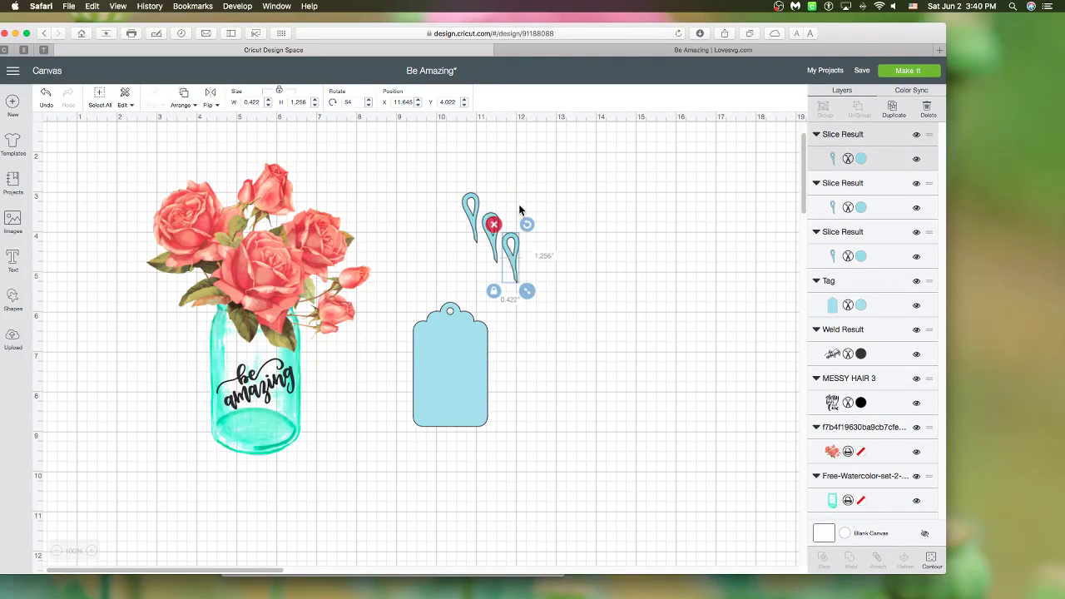
# - Move one string loop into the empty space between the jar and the scalloped-top tag
pyautogui.moveTo(470, 214); pyautogui.dragTo(327, 355)
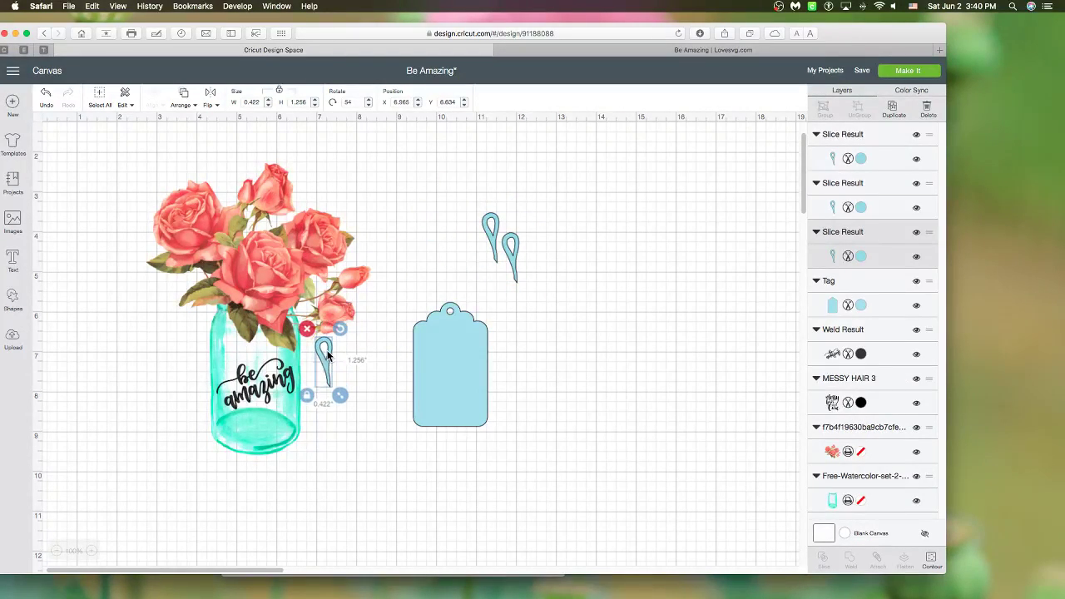
pyautogui.click(337, 341)
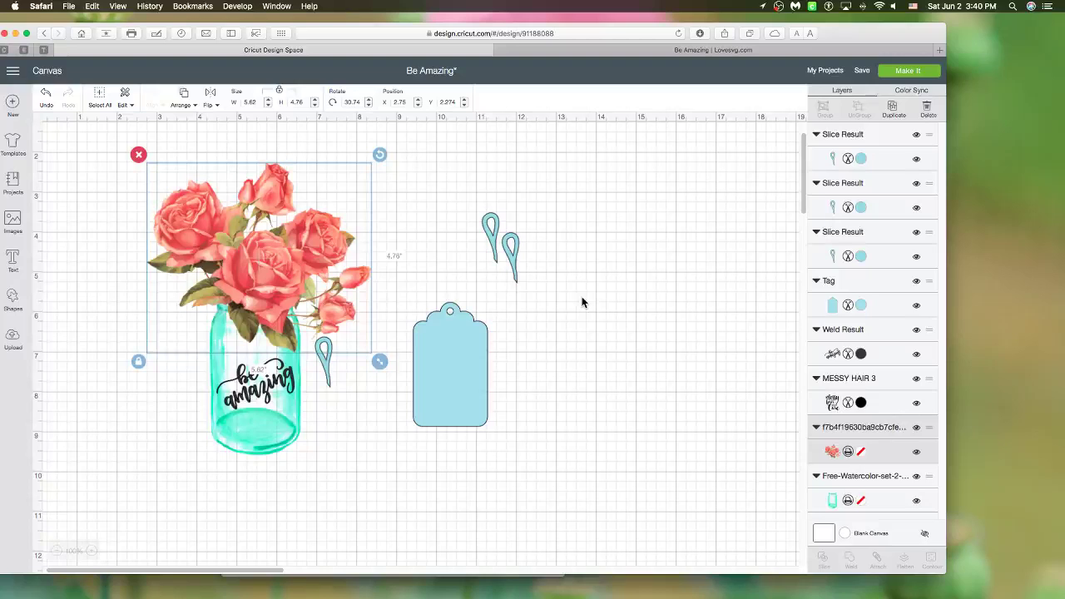
pyautogui.moveTo(324, 359); pyautogui.dragTo(370, 401)
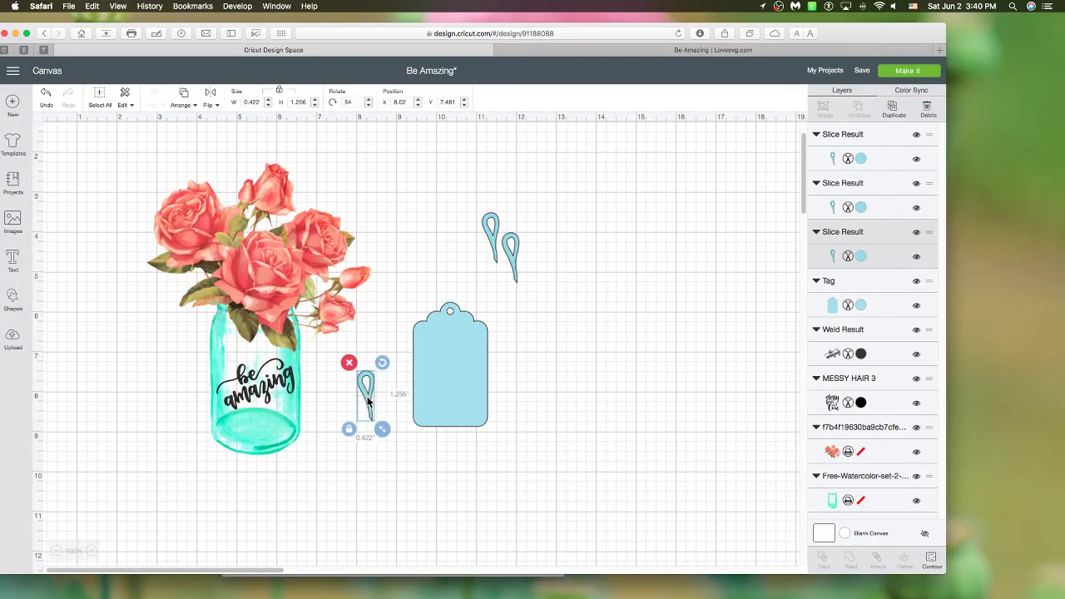
# - Add a circle shape, shrink it to about 0.556" and place it above the two spare string loops
pyautogui.click(11, 301)
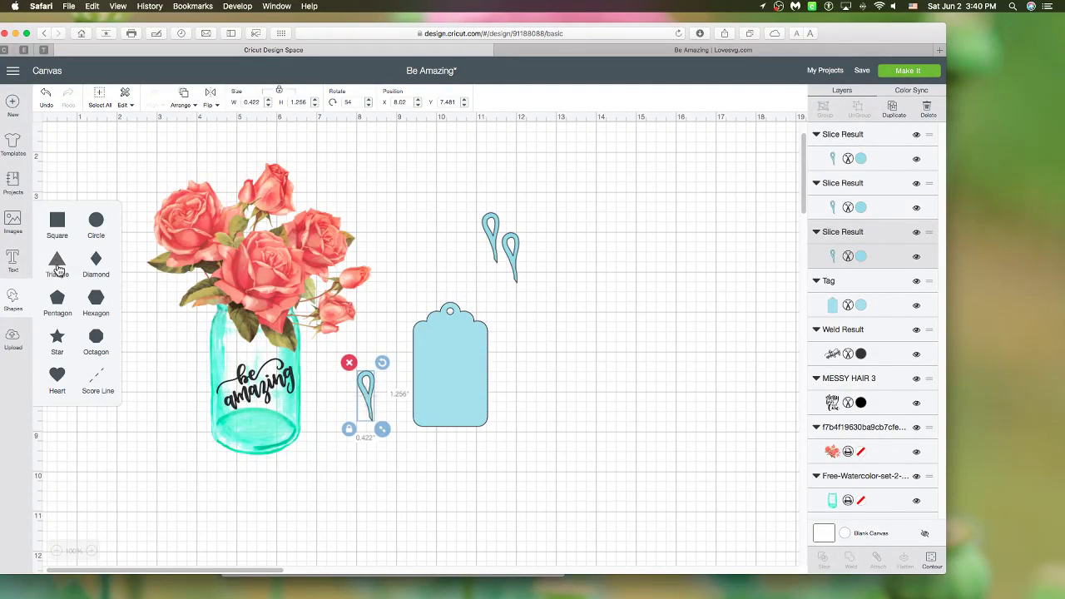
pyautogui.click(94, 223)
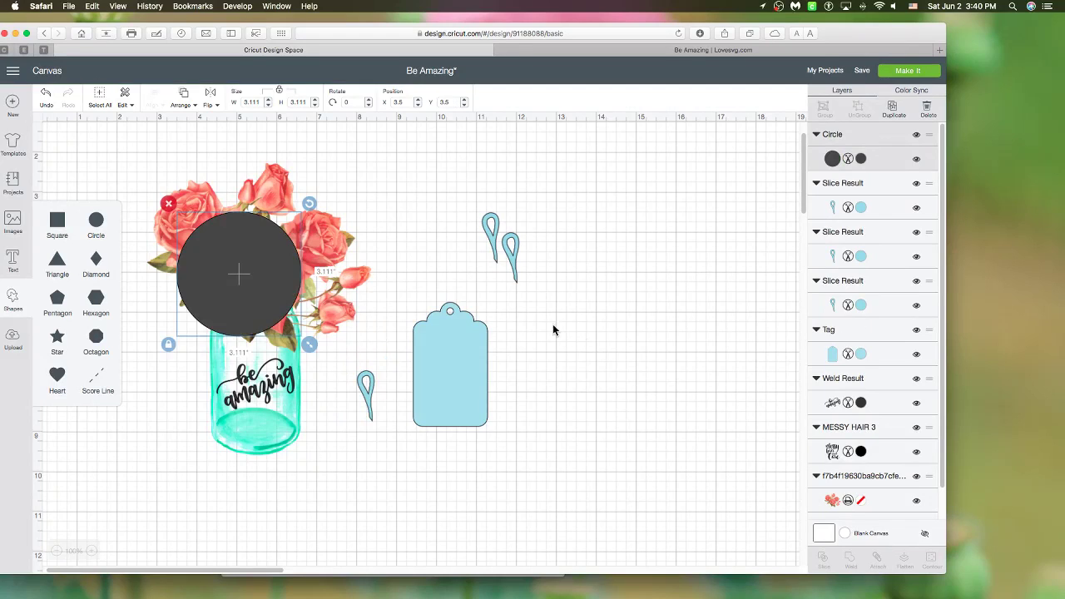
pyautogui.moveTo(191, 287); pyautogui.dragTo(482, 273)
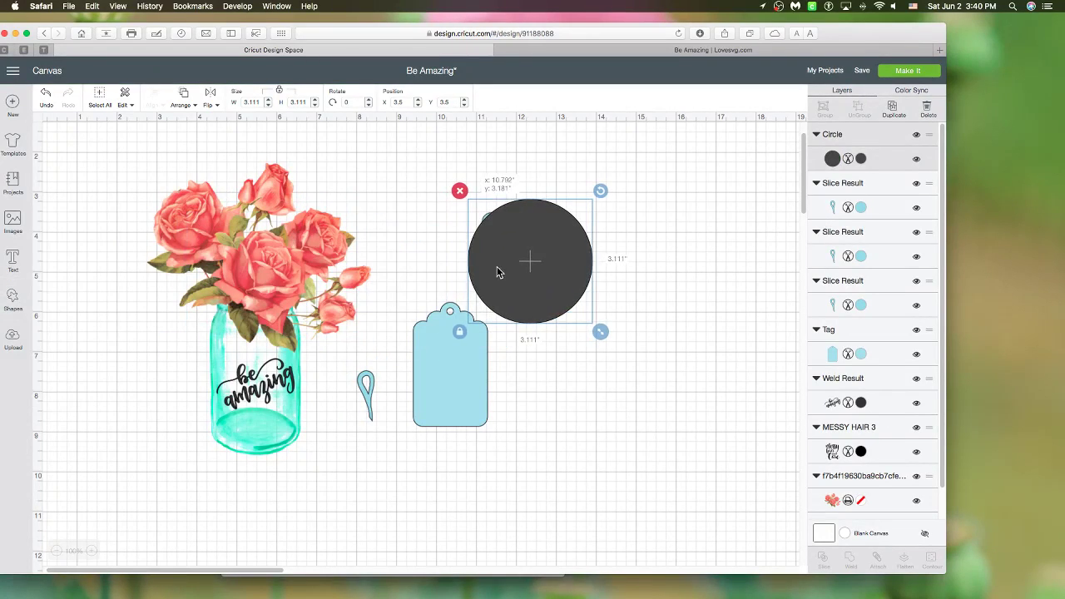
pyautogui.click(893, 107)
pyautogui.moveTo(549, 285); pyautogui.dragTo(552, 202)
pyautogui.click(535, 221)
pyautogui.click(537, 226)
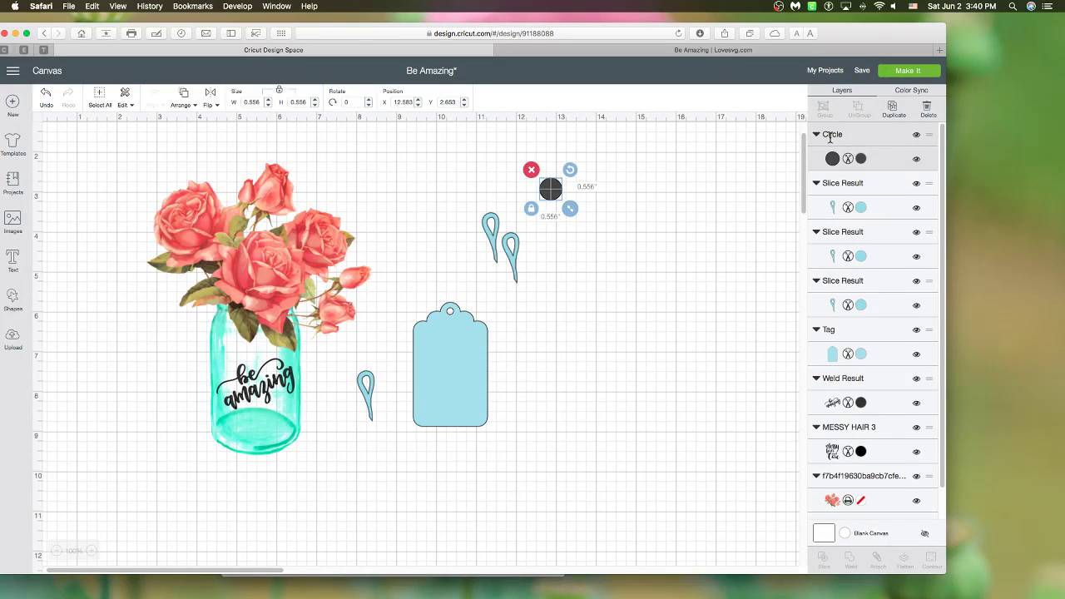
# - Duplicate the small circle, offset the copy slightly vertically, slice the pair into a thin crescent and delete the leftover pieces
pyautogui.click(886, 112)
pyautogui.moveTo(572, 208); pyautogui.dragTo(529, 184)
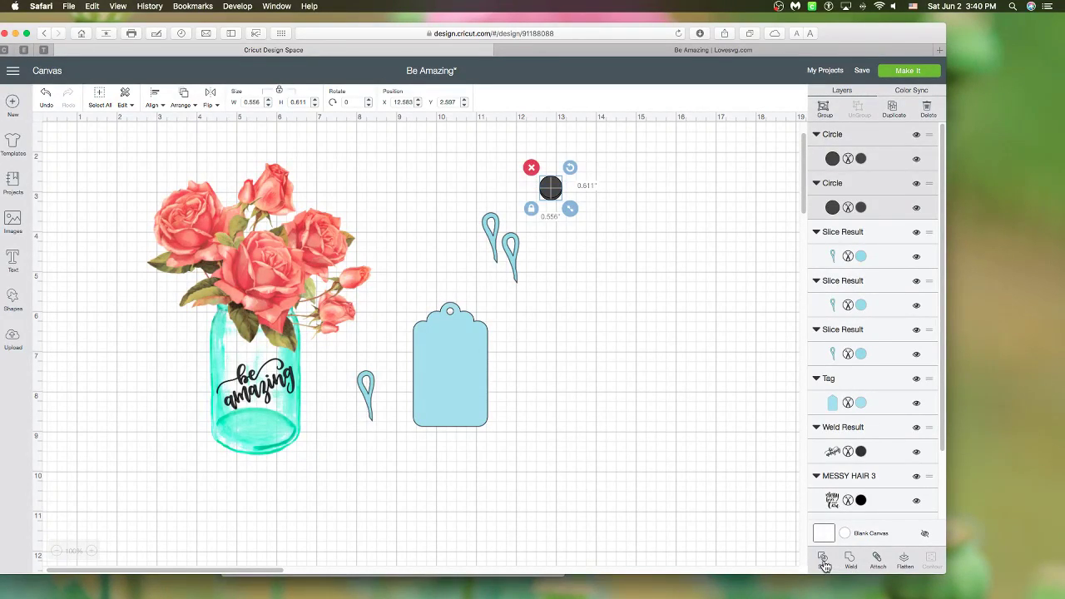
pyautogui.moveTo(549, 202); pyautogui.dragTo(446, 240)
pyautogui.moveTo(525, 164); pyautogui.dragTo(594, 211)
pyautogui.click(528, 167)
# - Position the rotated crescent over the top of the string loop between the jar and the tag, and slice the two shapes
pyautogui.click(450, 235)
pyautogui.moveTo(466, 223); pyautogui.dragTo(357, 365)
pyautogui.moveTo(372, 407)
pyautogui.mouseDown()
pyautogui.moveTo(308, 337)
pyautogui.moveTo(381, 391)
pyautogui.mouseUp()
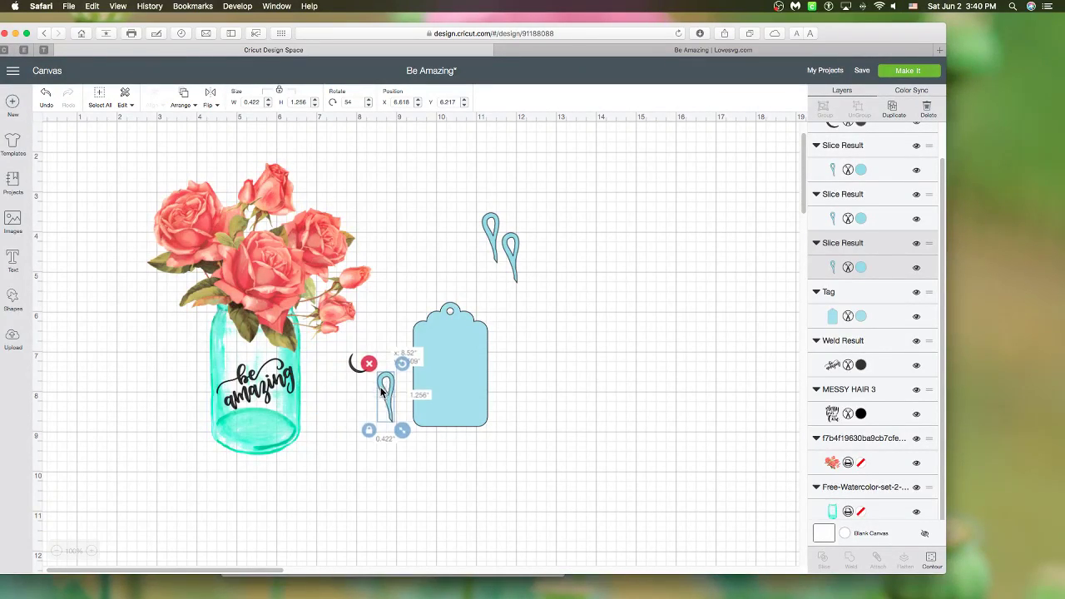
pyautogui.click(360, 366)
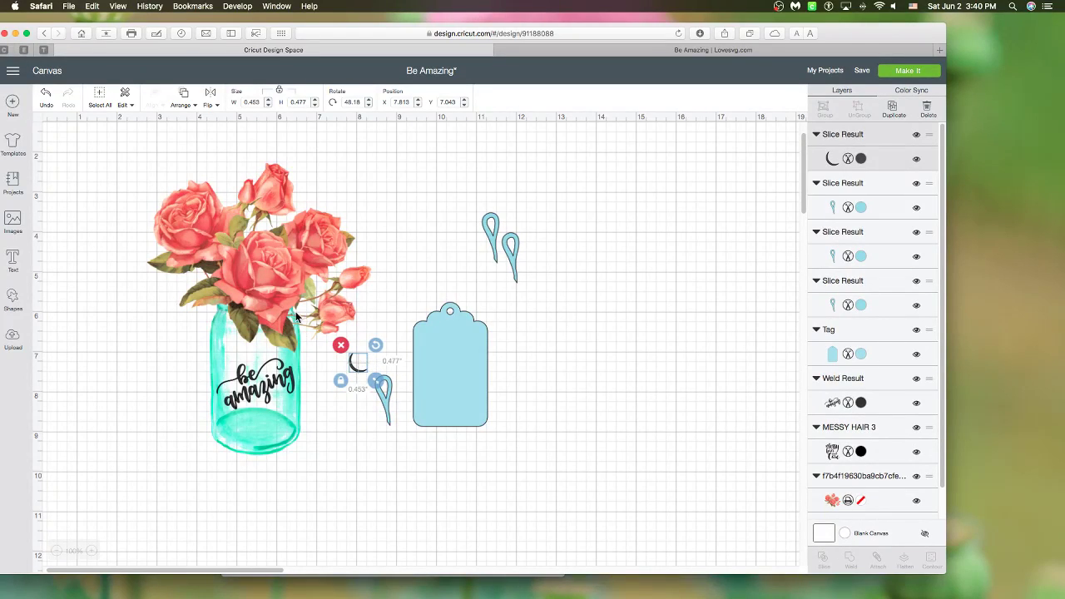
pyautogui.moveTo(374, 350); pyautogui.dragTo(393, 397)
pyautogui.click(352, 369)
pyautogui.click(824, 559)
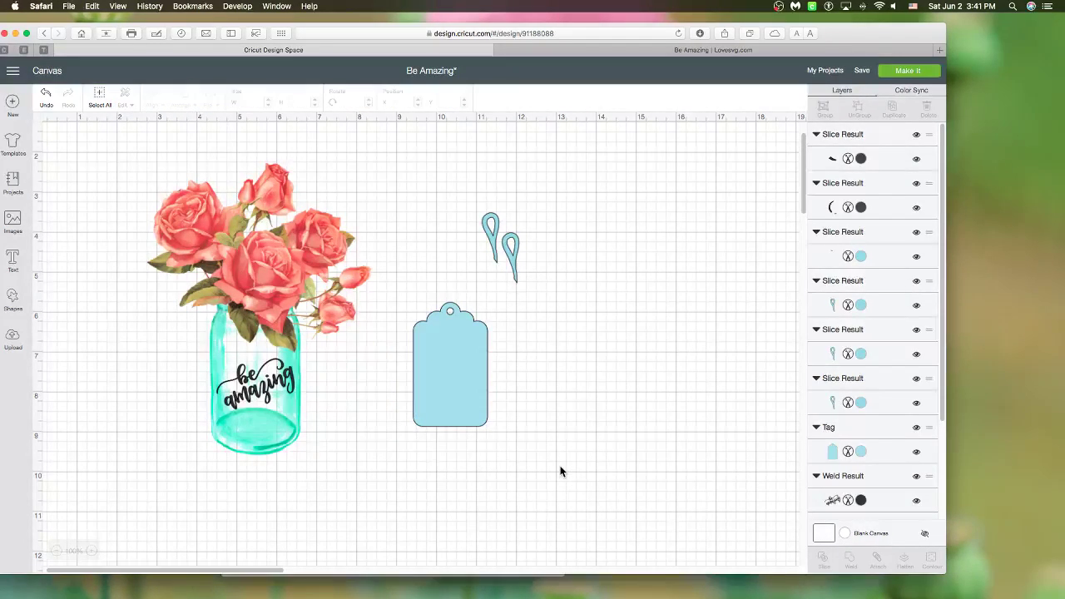
# - Move the sliced string loop to the right edge of the jar's neck and delete the leftover crescent pieces
pyautogui.moveTo(381, 376); pyautogui.dragTo(311, 341)
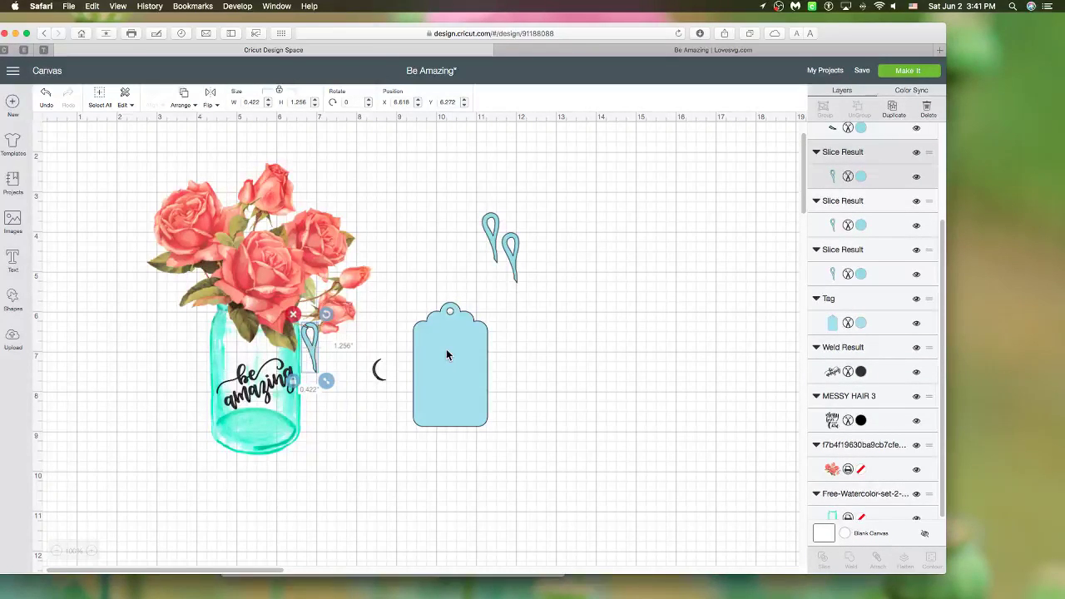
pyautogui.click(378, 371)
pyautogui.press('Delete')
# - Rotate the sliced string loop to 351.31° and place it back against the jar's neck beneath the roses
pyautogui.click(317, 333)
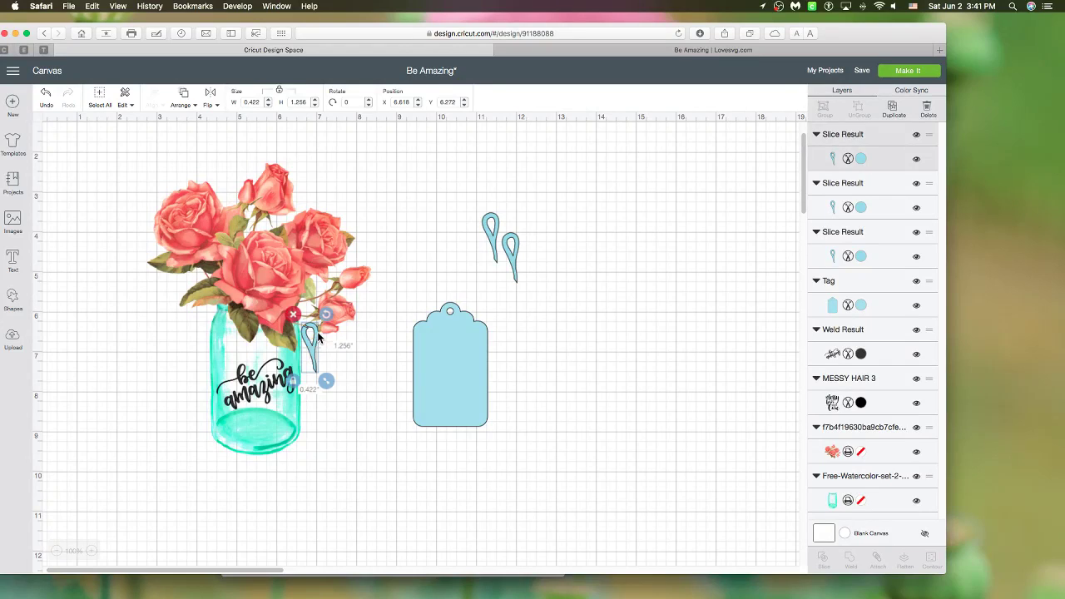
pyautogui.moveTo(324, 316); pyautogui.dragTo(343, 378)
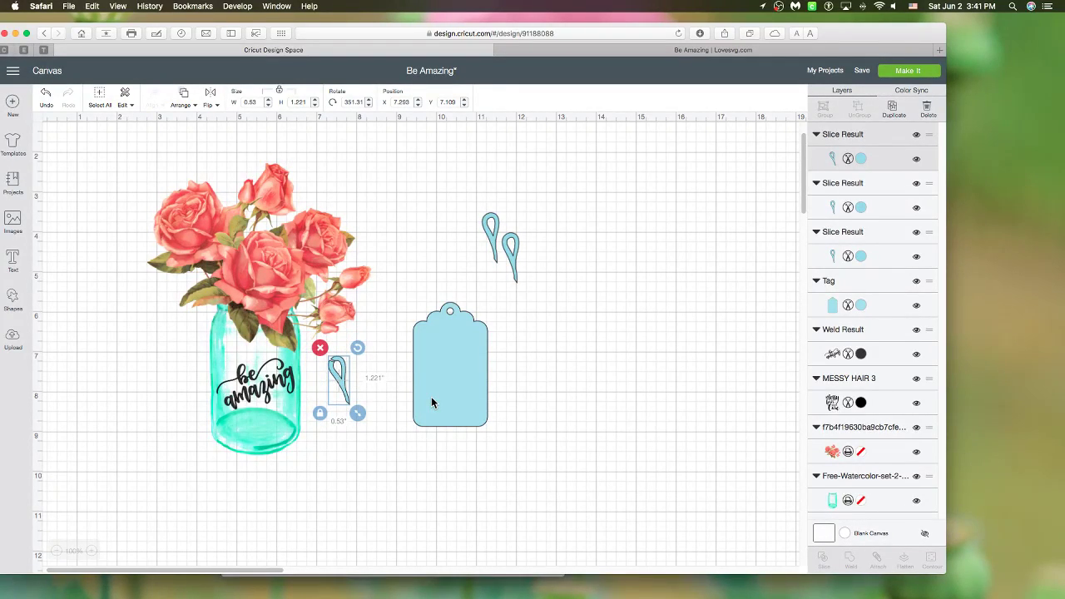
pyautogui.moveTo(344, 381); pyautogui.dragTo(312, 349)
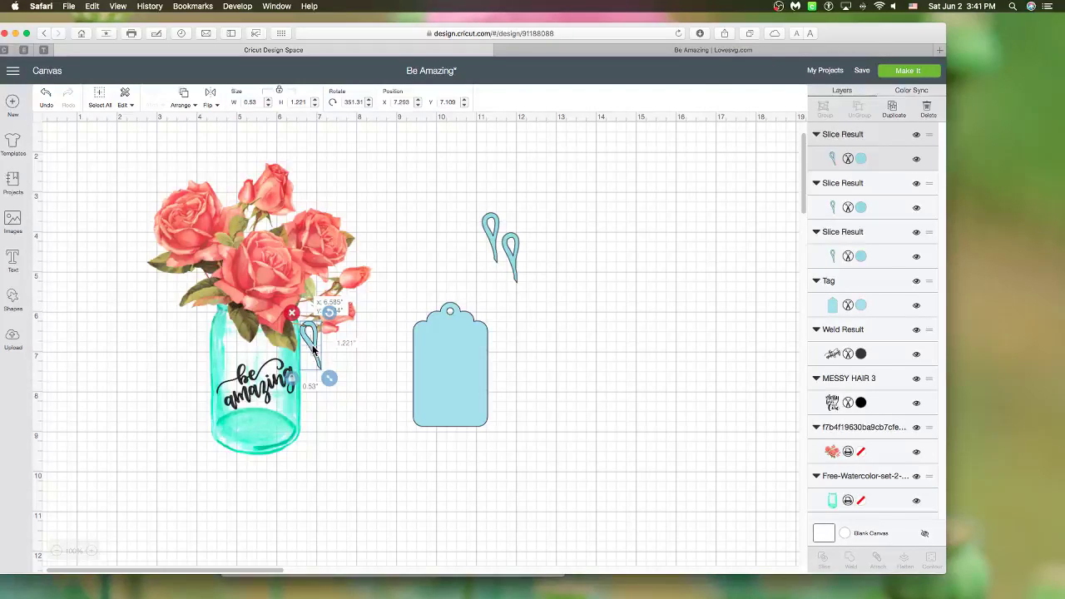
pyautogui.moveTo(313, 350); pyautogui.dragTo(315, 352)
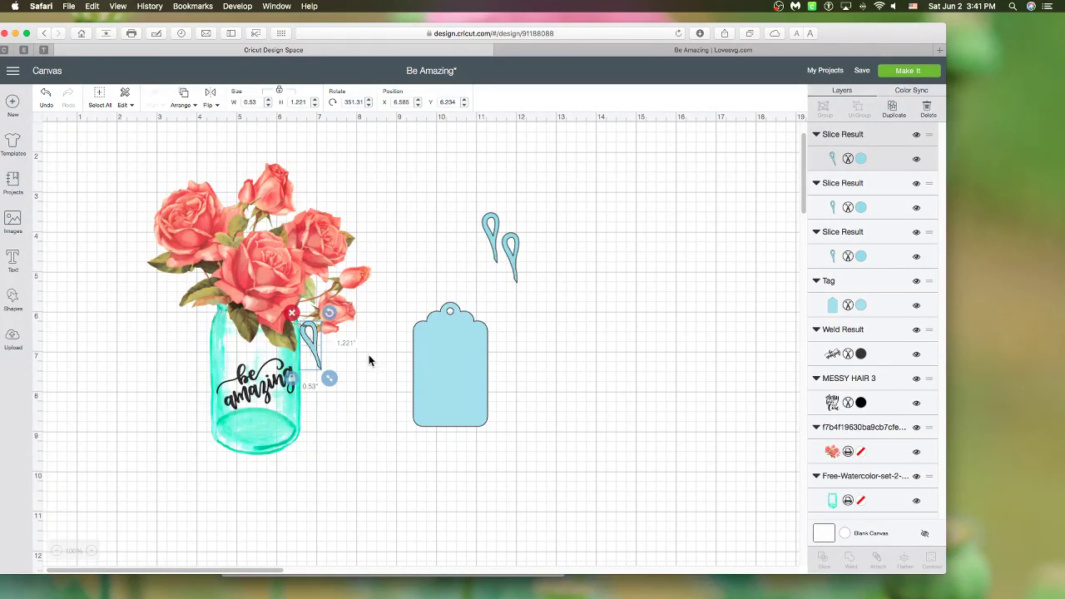
# - Delete one of the two spare string loops and move the other to the empty canvas area far from the jar
pyautogui.click(510, 265)
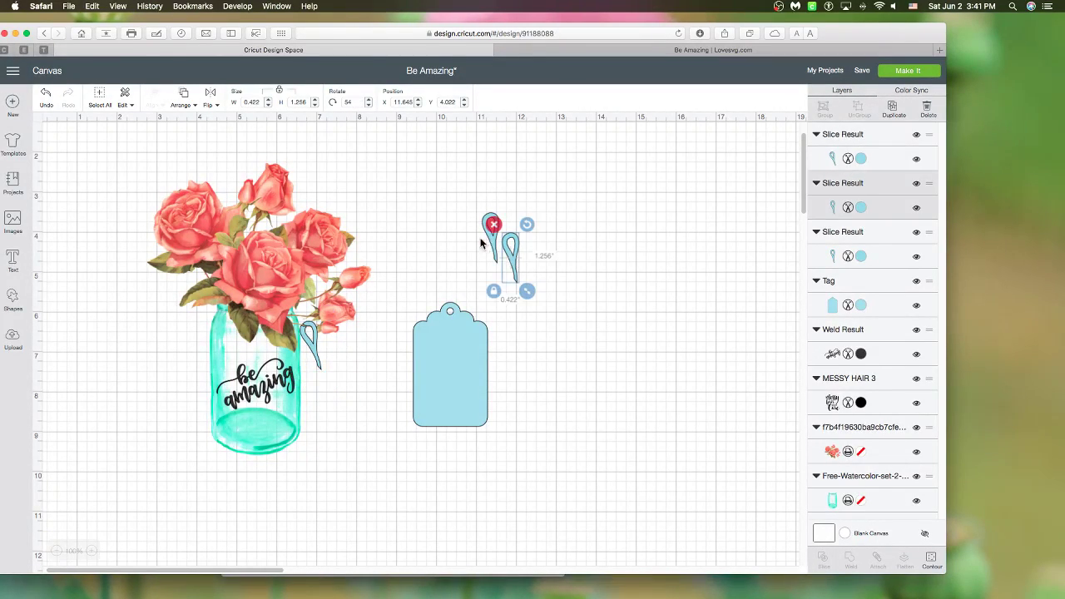
pyautogui.click(492, 226)
pyautogui.moveTo(499, 228); pyautogui.dragTo(635, 190)
# - Duplicate the scalloped-top tag and place the copy just below the spare string loop
pyautogui.click(865, 250)
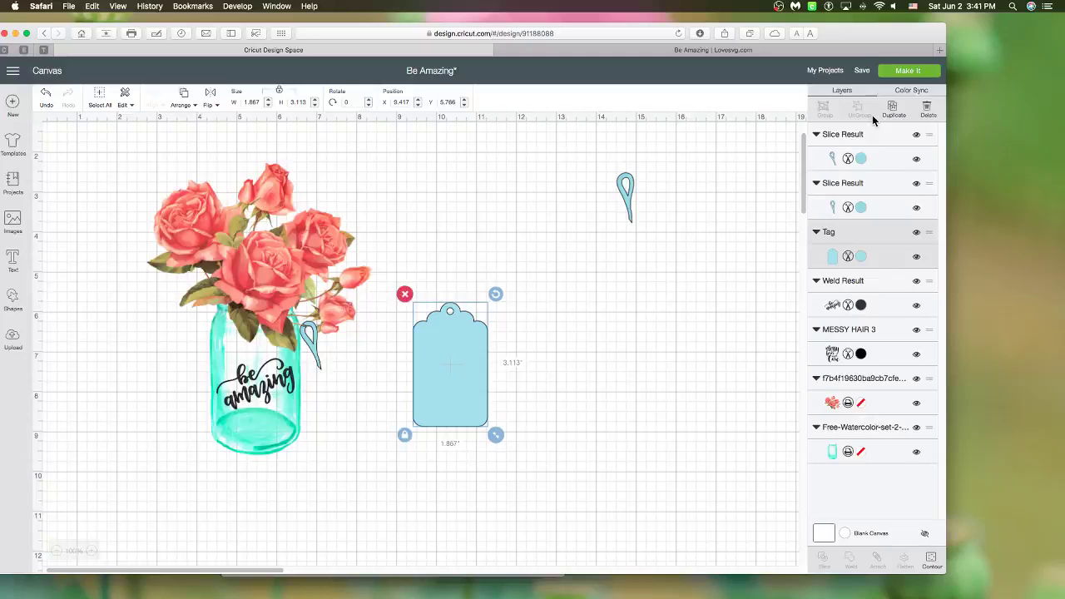
pyautogui.click(892, 108)
pyautogui.moveTo(500, 341); pyautogui.dragTo(675, 223)
pyautogui.click(478, 354)
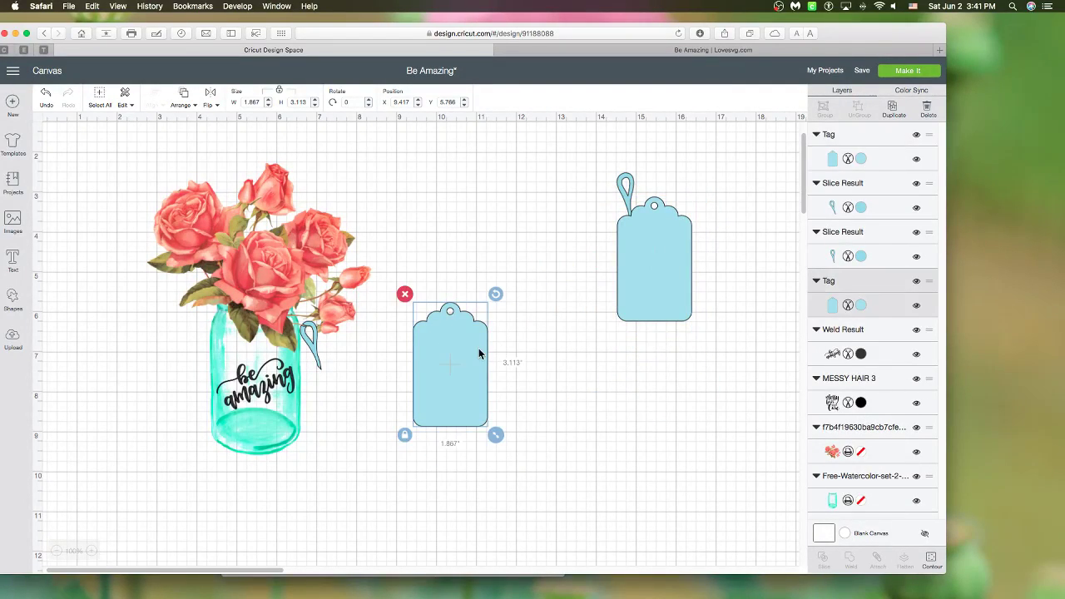
pyautogui.moveTo(426, 371); pyautogui.dragTo(425, 370)
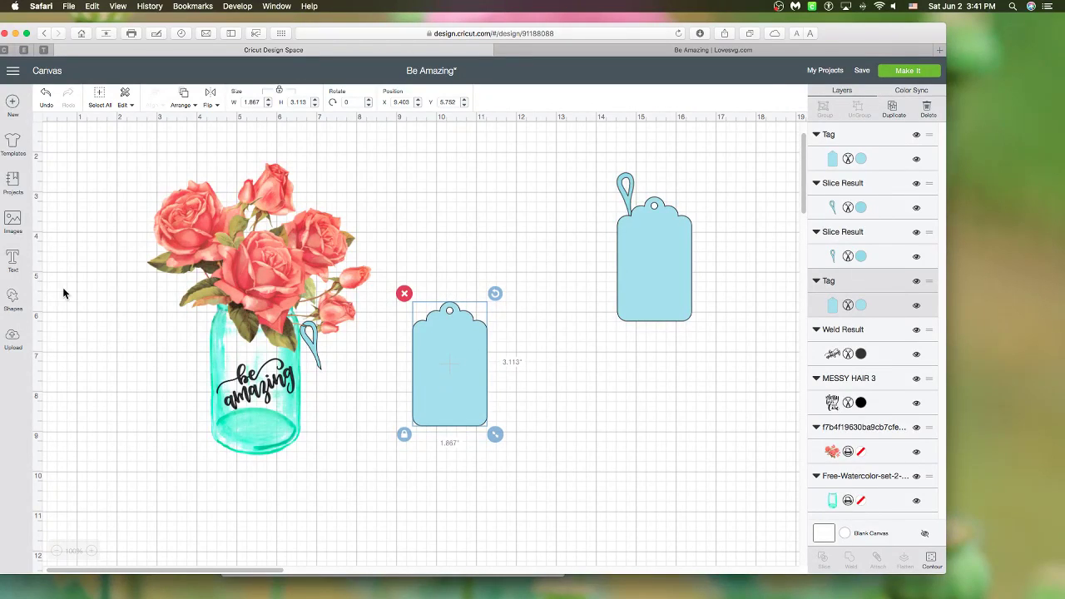
pyautogui.click(12, 261)
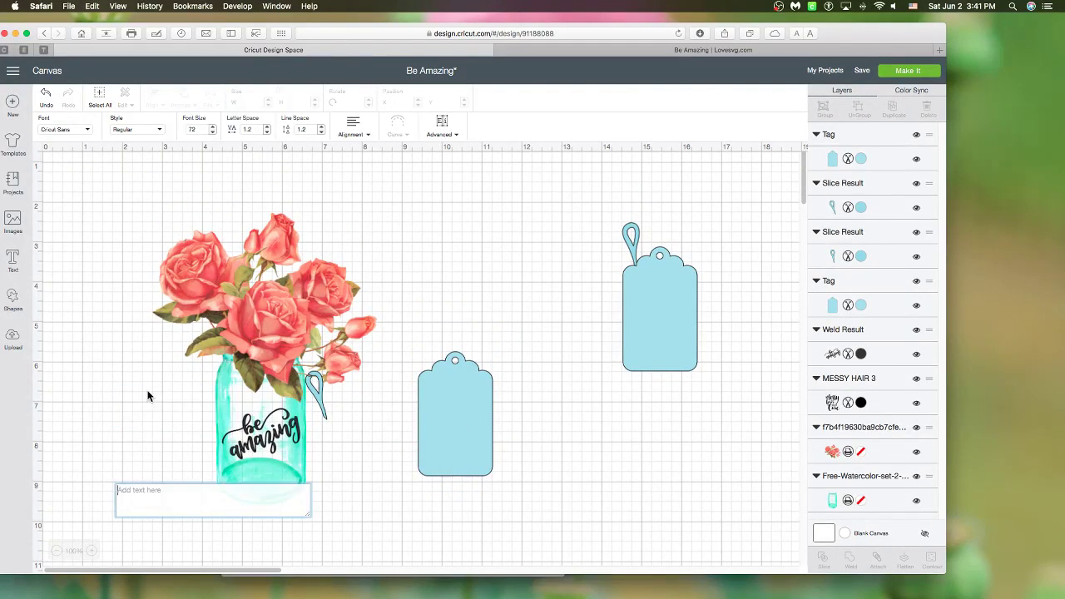
pyautogui.click(158, 407)
pyautogui.click(431, 404)
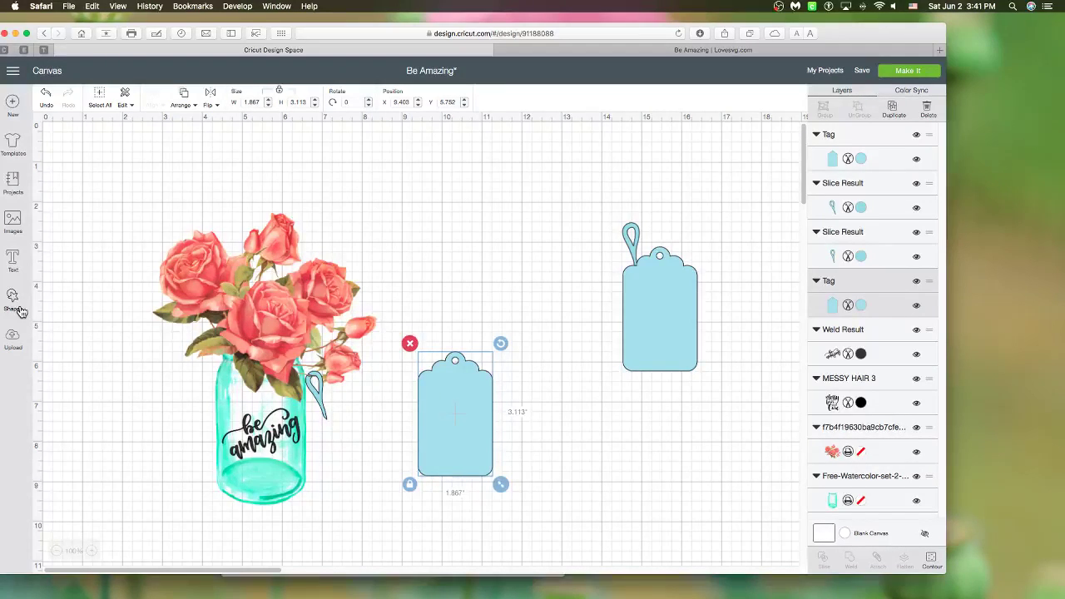
# - Add a two-line "To" and "From" text with the recipient's and sender's first names and place it over the original tag
pyautogui.click(12, 263)
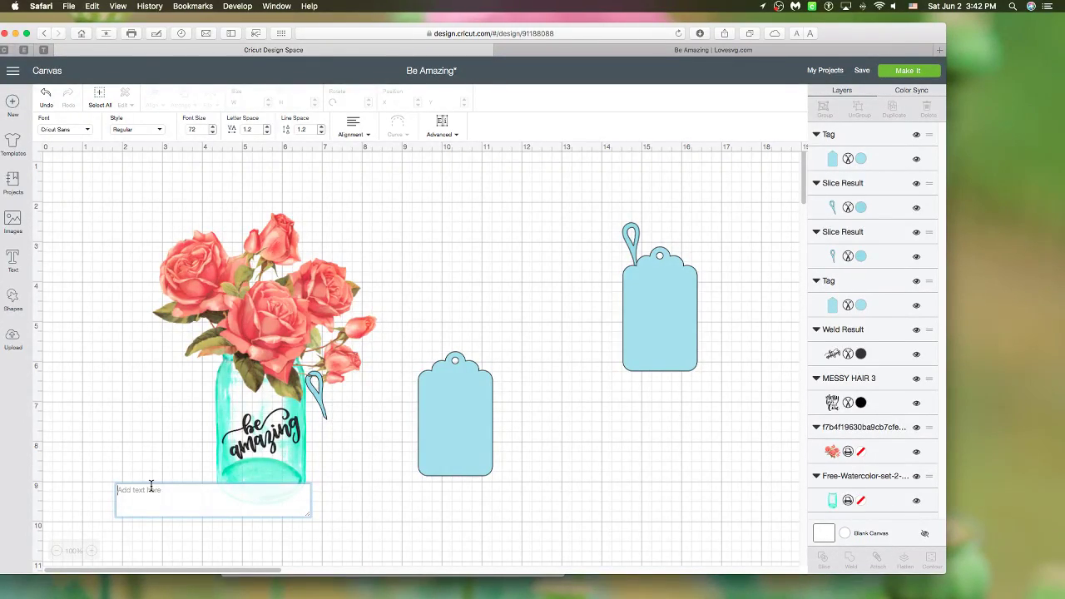
pyautogui.write('To')
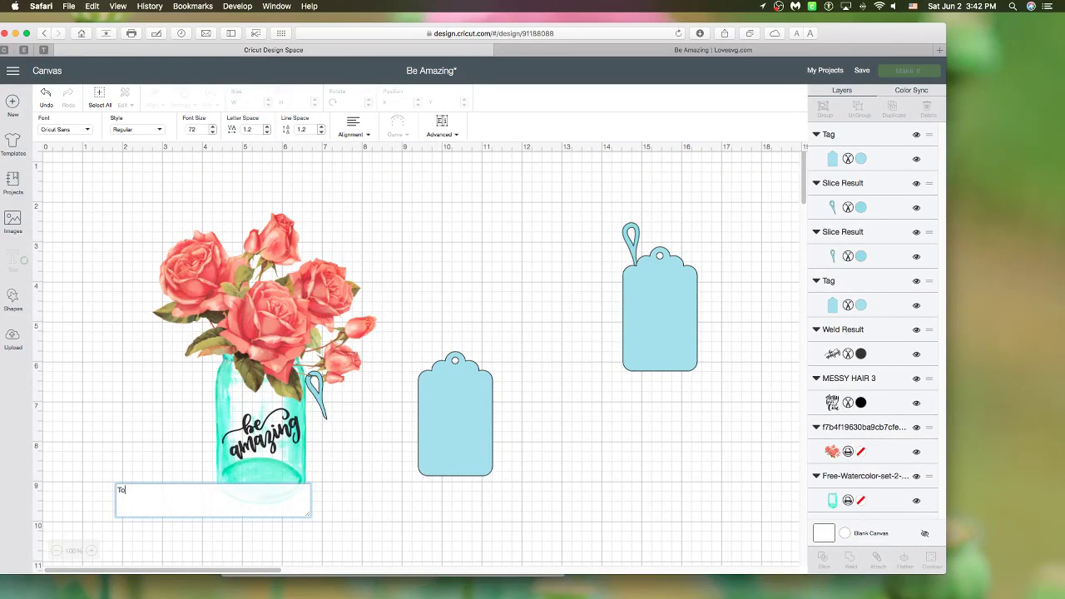
pyautogui.write(' : Sue')
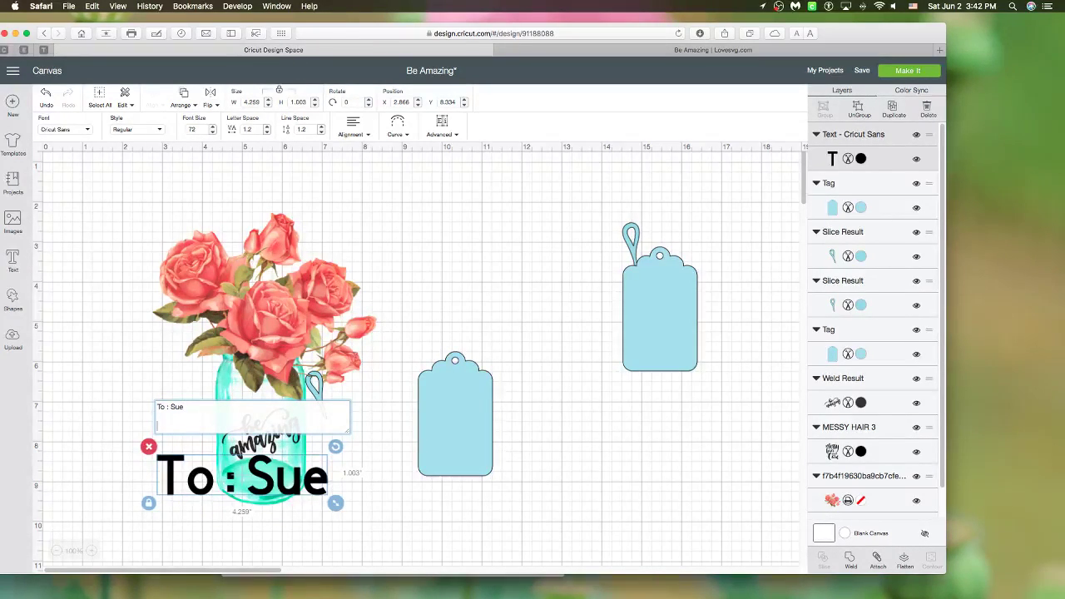
pyautogui.write('From:')
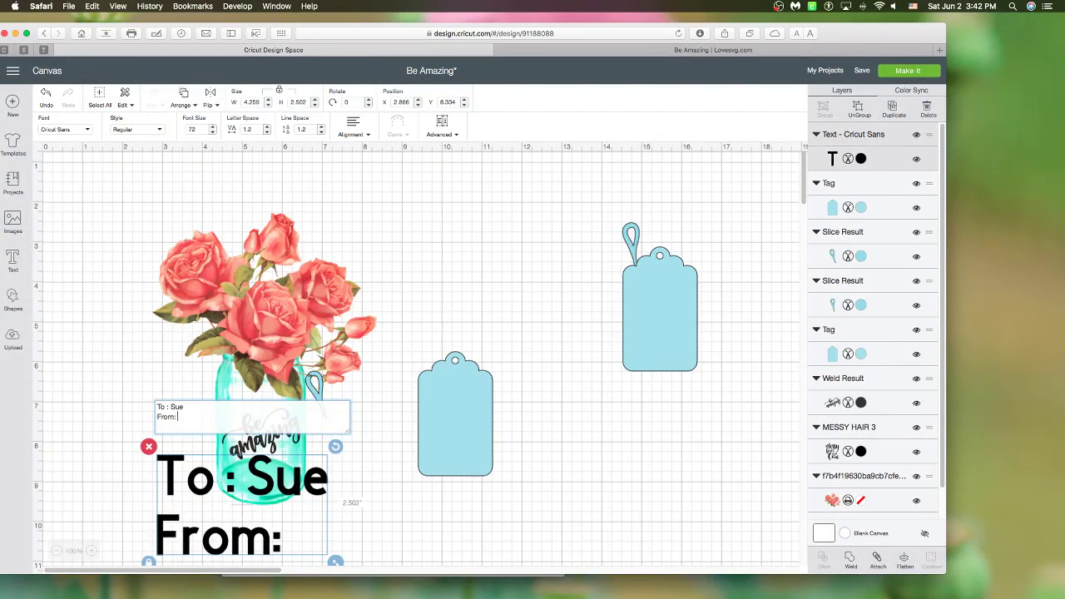
pyautogui.write(' April')
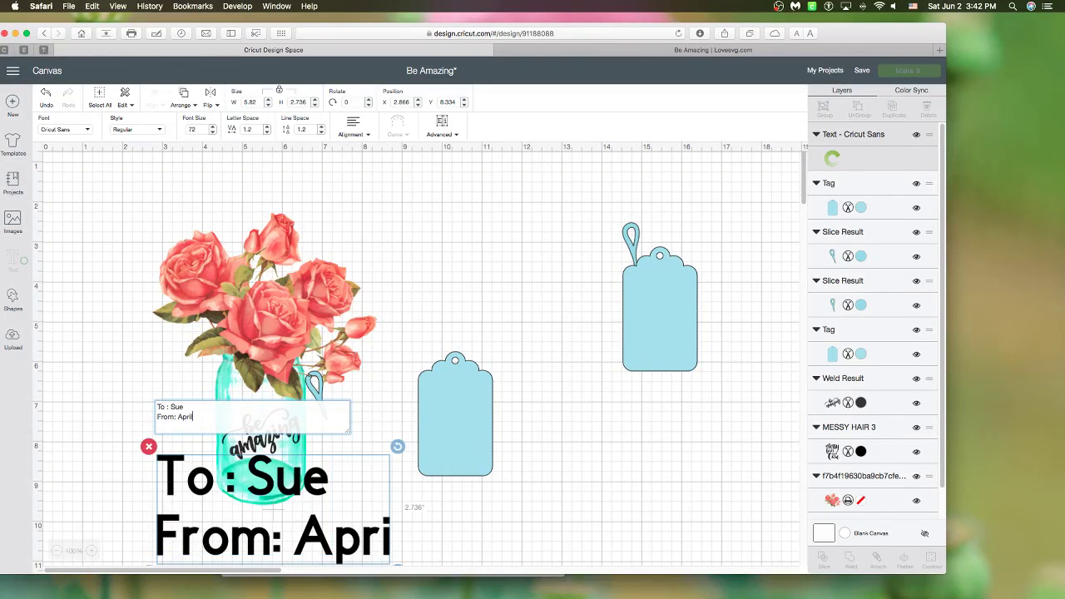
pyautogui.moveTo(353, 551); pyautogui.dragTo(556, 464)
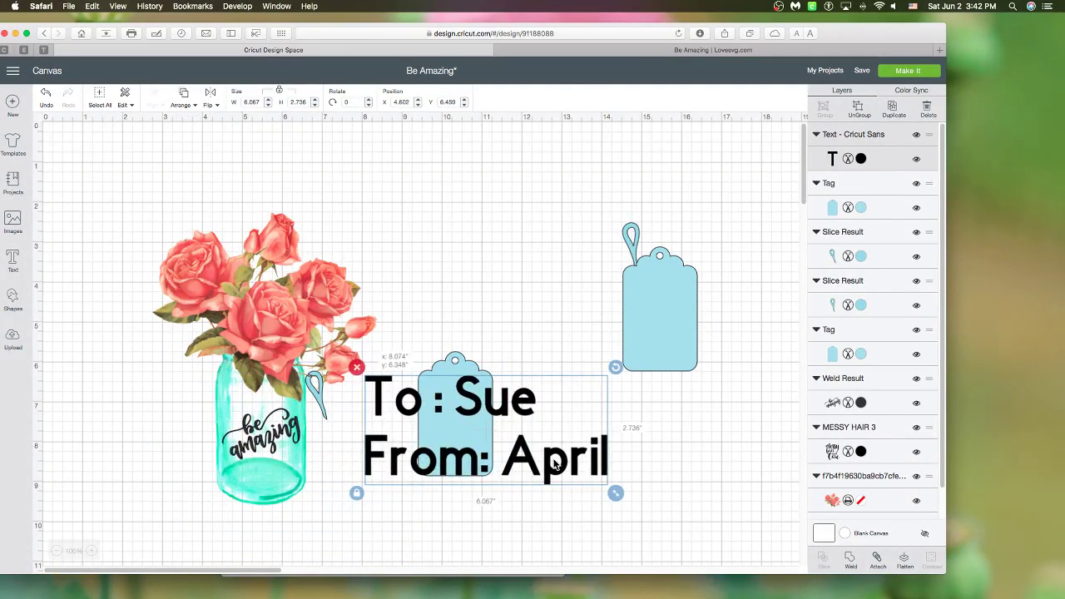
# - Set the To/From text in the A little sunshine font and shrink it to fit inside the original tag
pyautogui.click(66, 133)
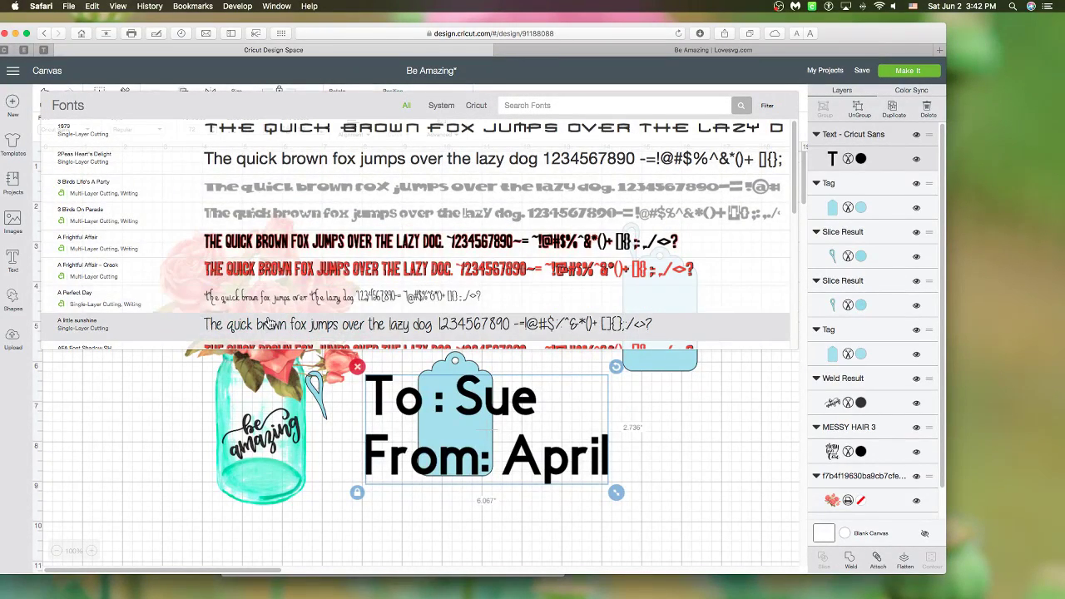
pyautogui.scroll(-3, 257, 312)
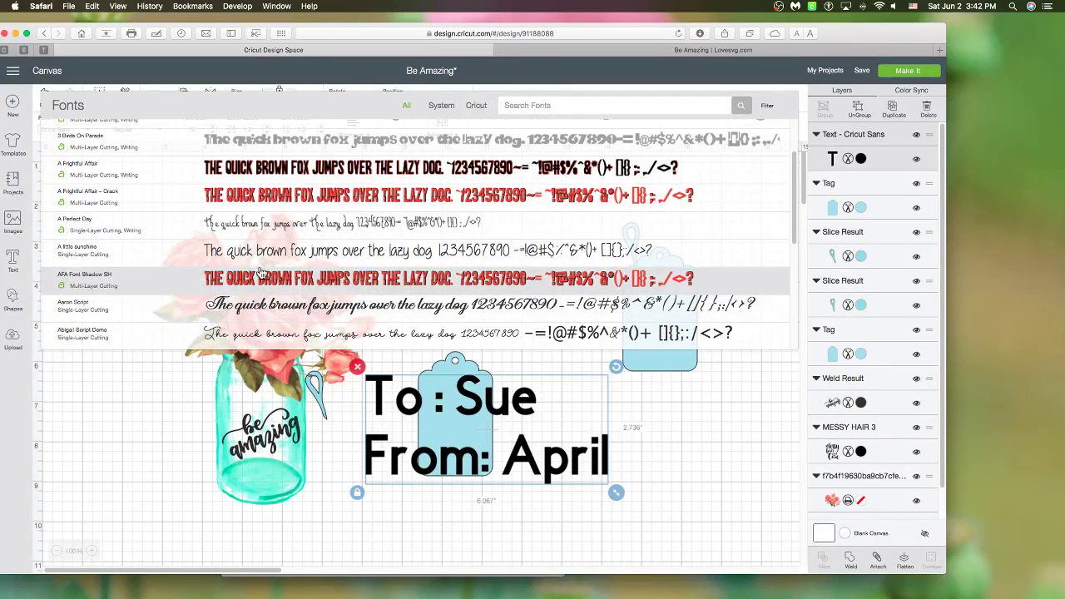
pyautogui.click(250, 250)
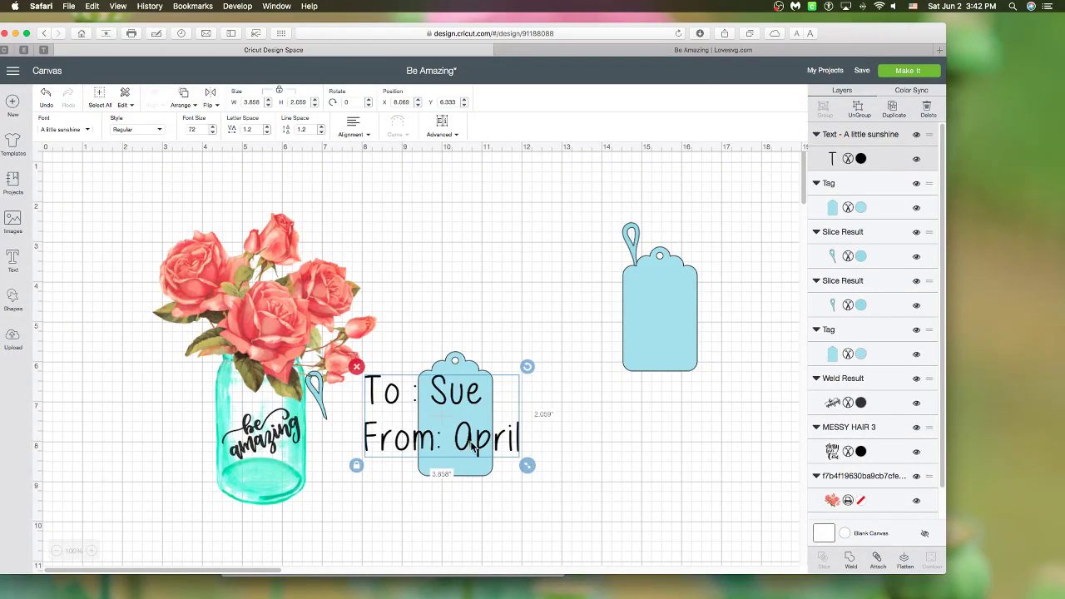
pyautogui.moveTo(526, 466); pyautogui.dragTo(395, 402)
pyautogui.click(524, 451)
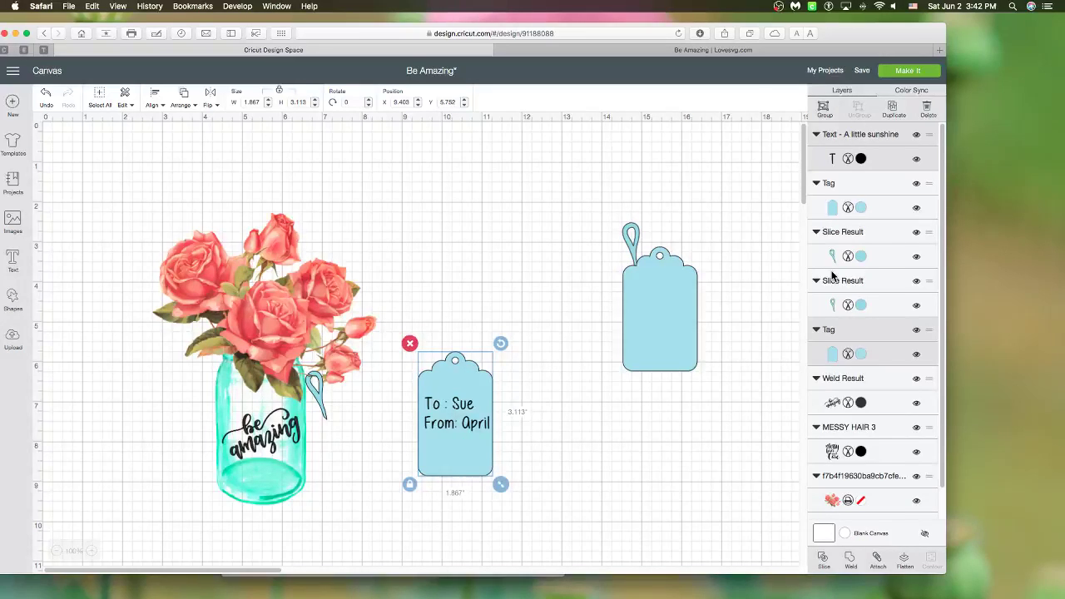
# - Recolor both tags tan (#CEBE8C) and move the original tag closer to the jar
pyautogui.click(860, 207)
pyautogui.click(761, 300)
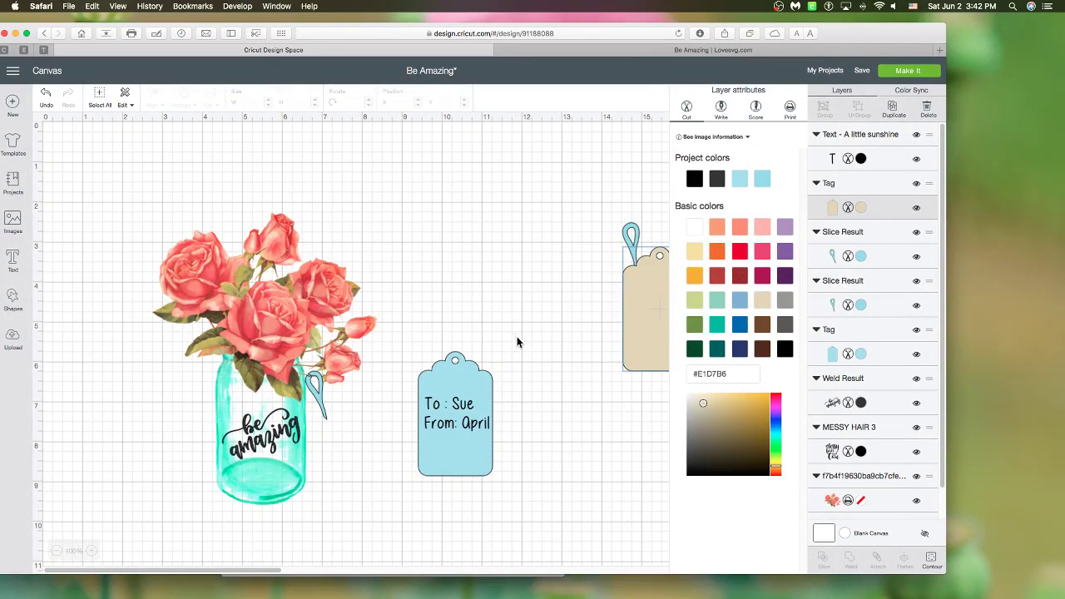
pyautogui.click(715, 409)
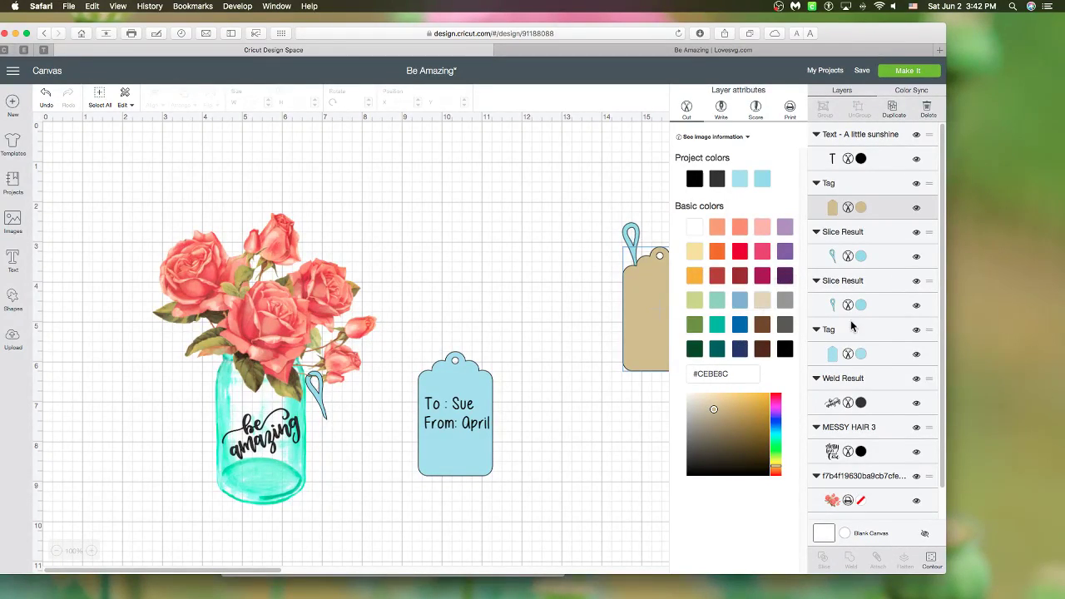
pyautogui.click(831, 354)
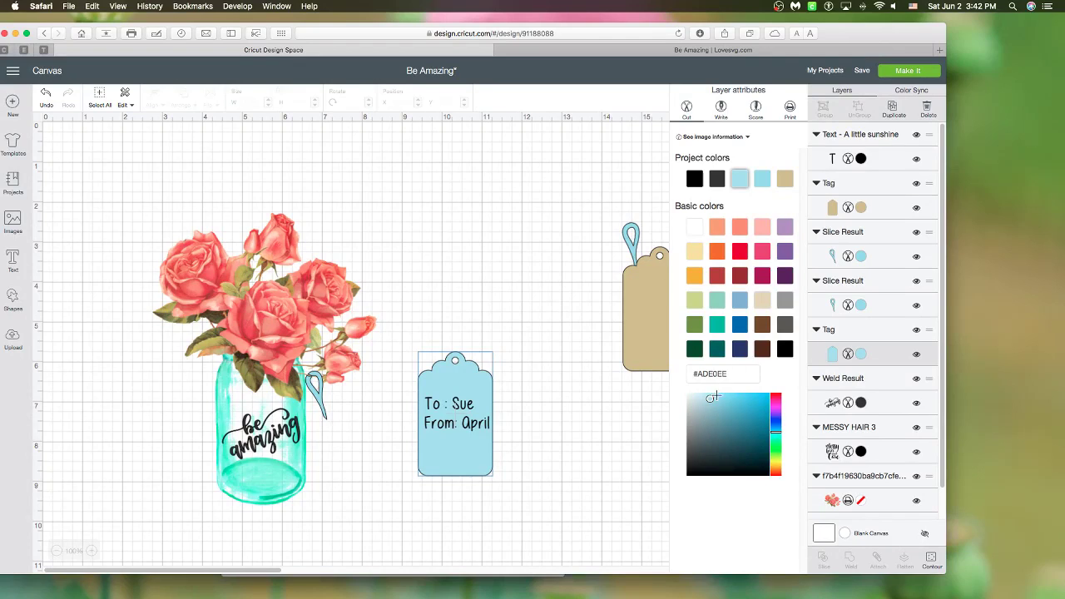
pyautogui.click(785, 179)
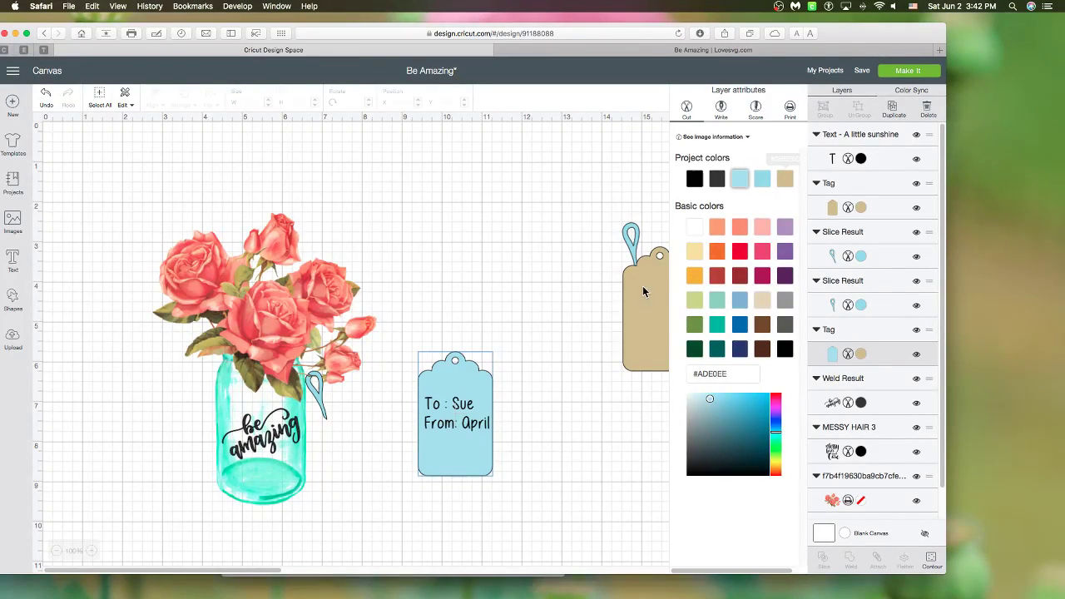
pyautogui.click(504, 428)
pyautogui.moveTo(487, 408); pyautogui.dragTo(448, 421)
# - Recolor the string loop on the jar's neck to the same tan (#CEBE8C) as the tags
pyautogui.click(318, 406)
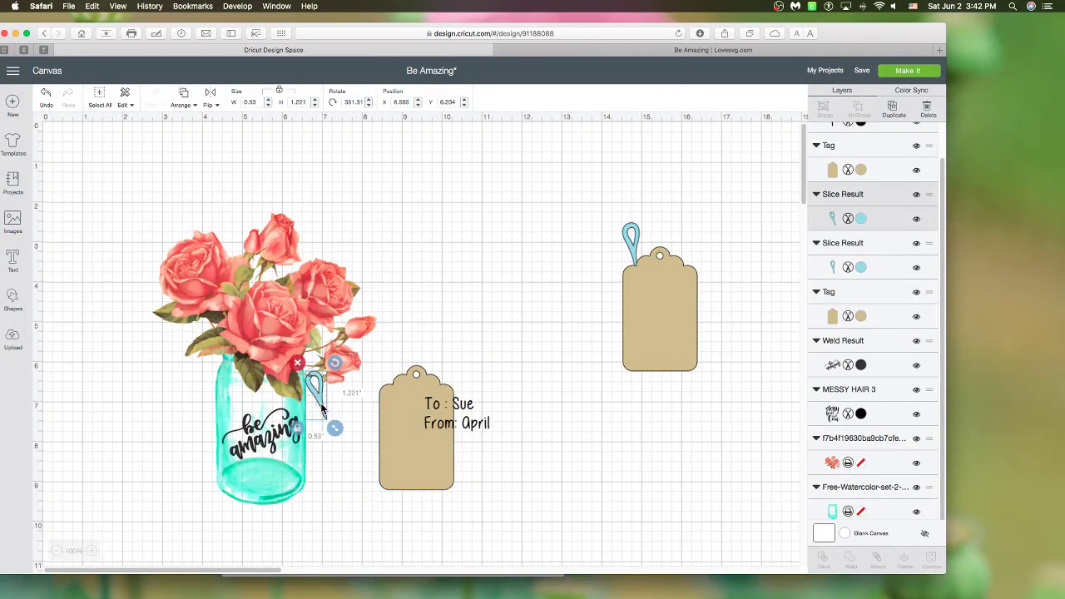
pyautogui.click(860, 218)
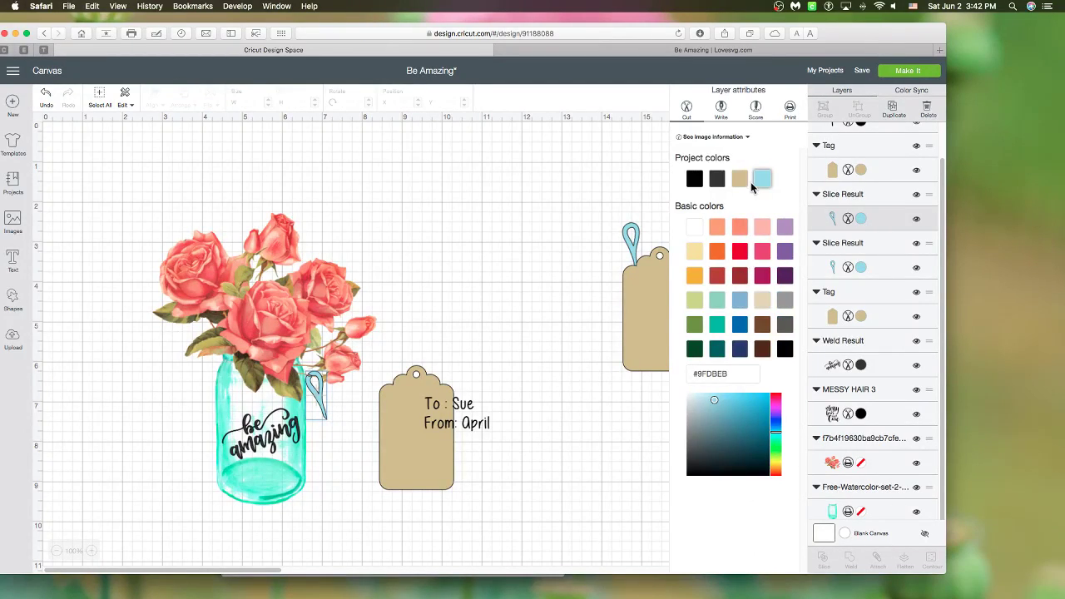
pyautogui.click(739, 179)
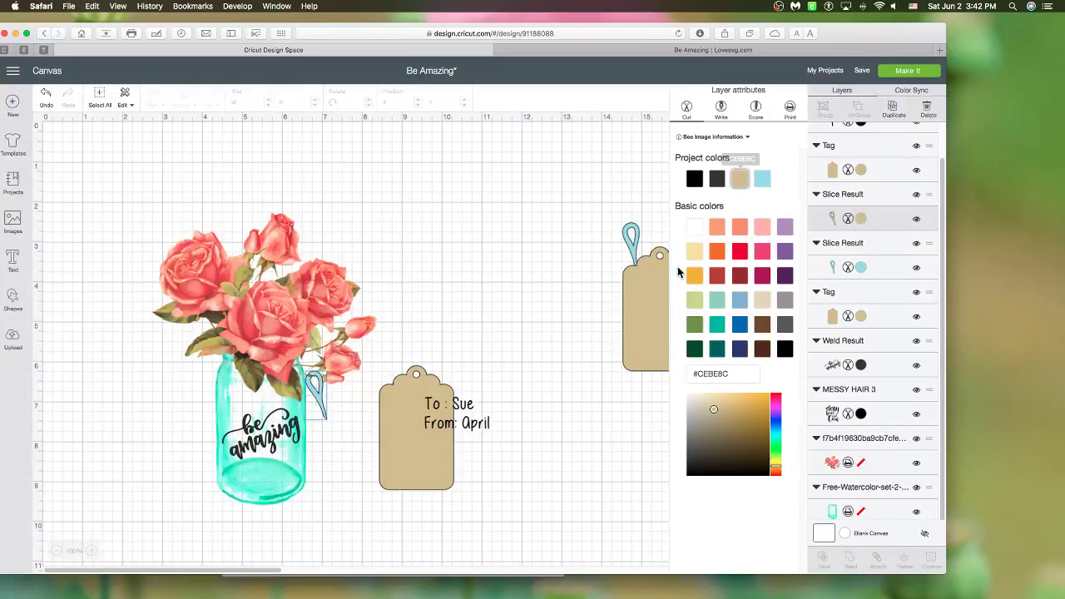
# - Move the original tag away from the jar and place the tan string loop in the empty space above it
pyautogui.click(327, 412)
pyautogui.moveTo(327, 410); pyautogui.dragTo(486, 395)
pyautogui.click(423, 376)
pyautogui.moveTo(413, 344); pyautogui.dragTo(416, 280)
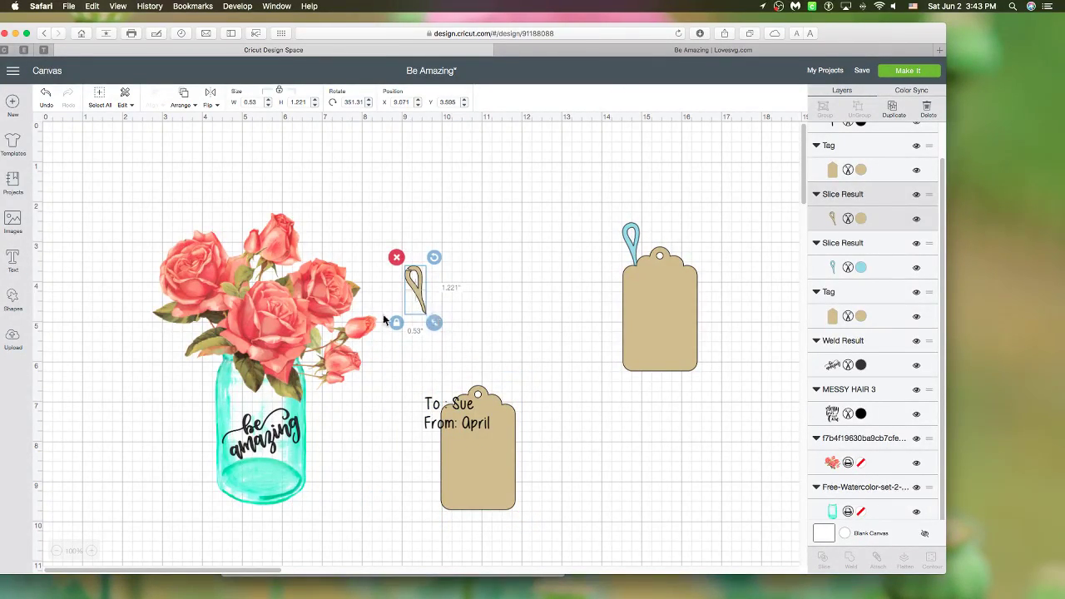
# - Add a square and place it over the lower tip of the tan string loop
pyautogui.click(13, 299)
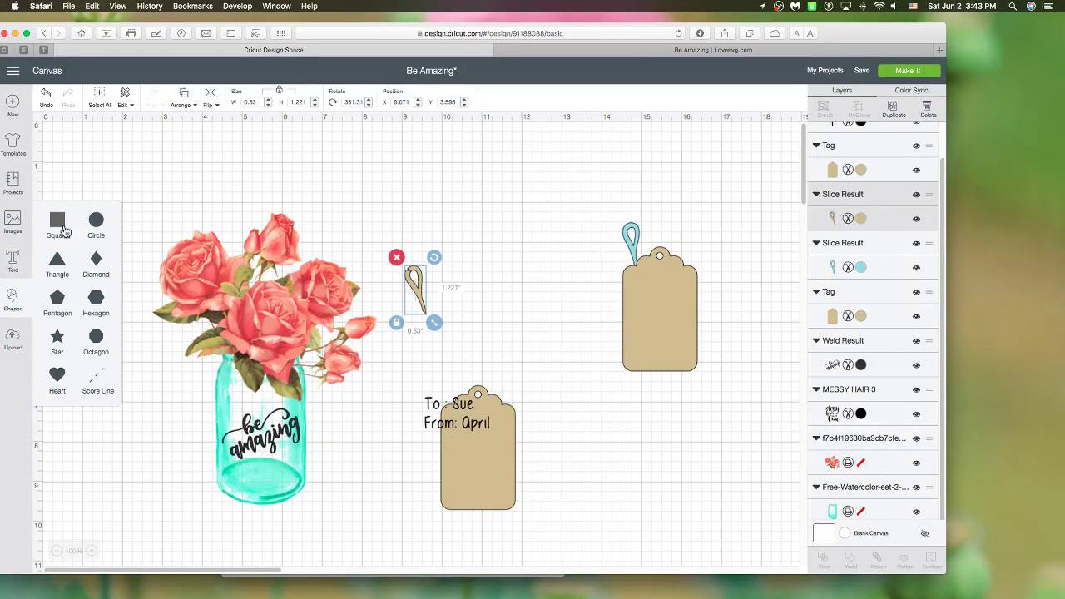
pyautogui.click(421, 317)
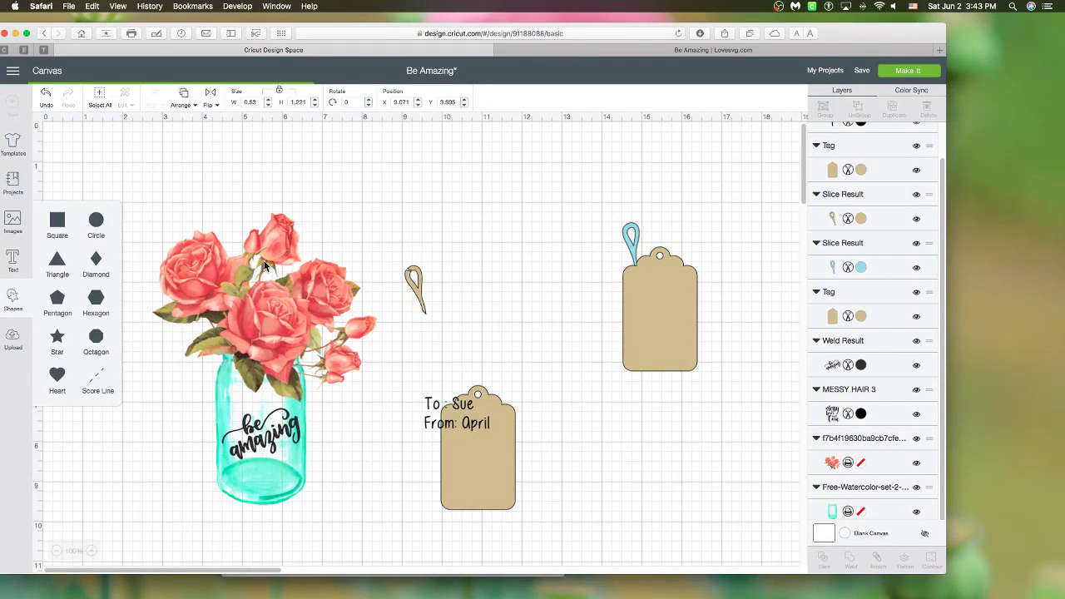
pyautogui.click(56, 220)
pyautogui.moveTo(291, 330); pyautogui.dragTo(459, 356)
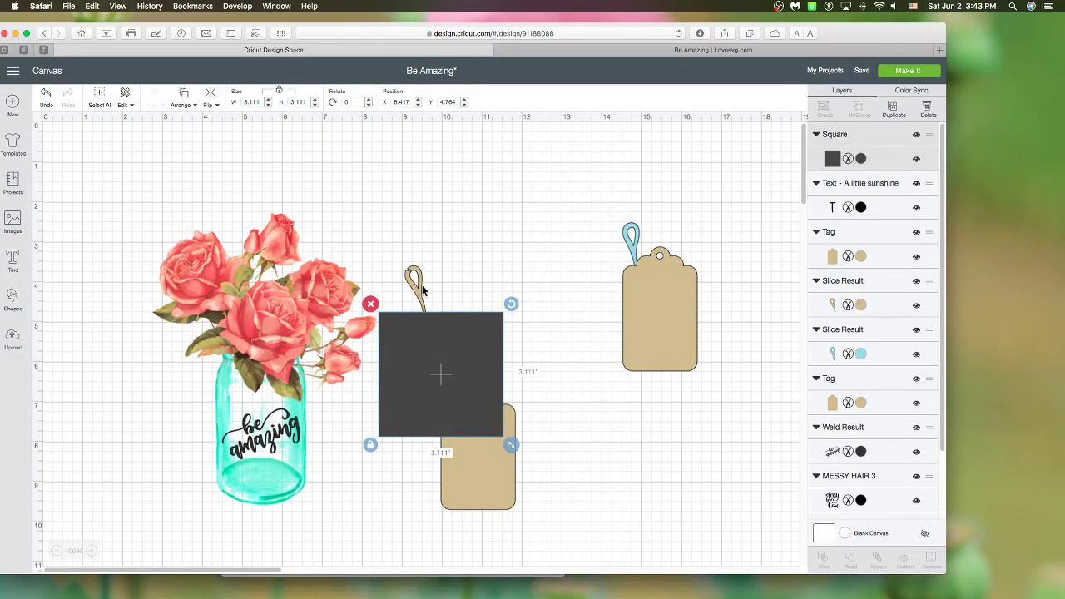
# - Slice the string loop with the square, keep the trimmed loop and delete the square and cut-off pieces
pyautogui.moveTo(387, 247); pyautogui.dragTo(437, 315)
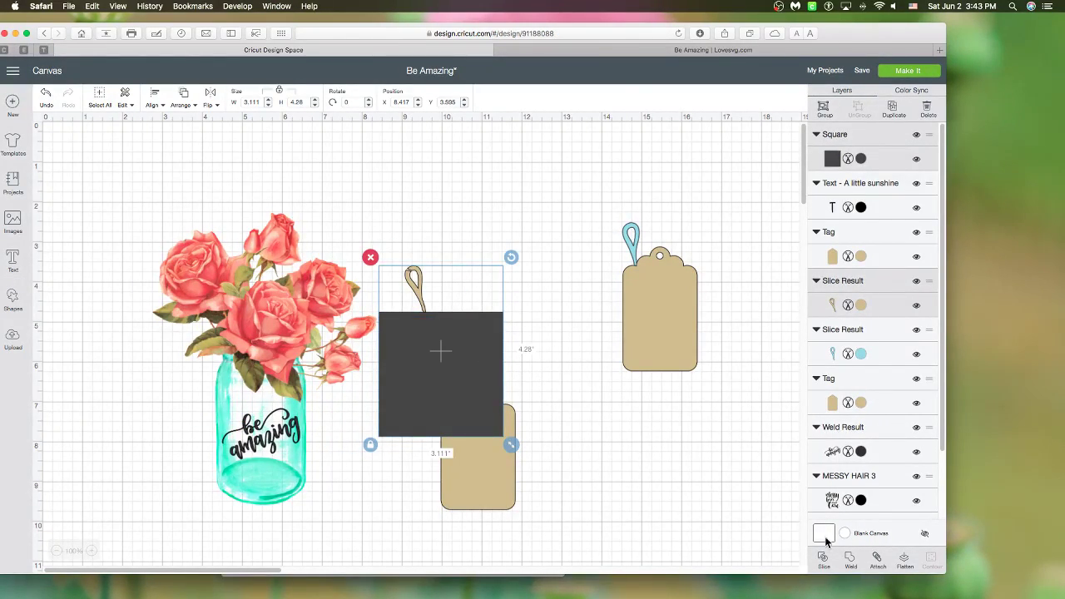
pyautogui.click(824, 557)
pyautogui.moveTo(485, 350); pyautogui.dragTo(540, 334)
pyautogui.moveTo(413, 279); pyautogui.dragTo(377, 239)
pyautogui.click(418, 311)
pyautogui.moveTo(418, 310); pyautogui.dragTo(458, 315)
pyautogui.press('Delete')
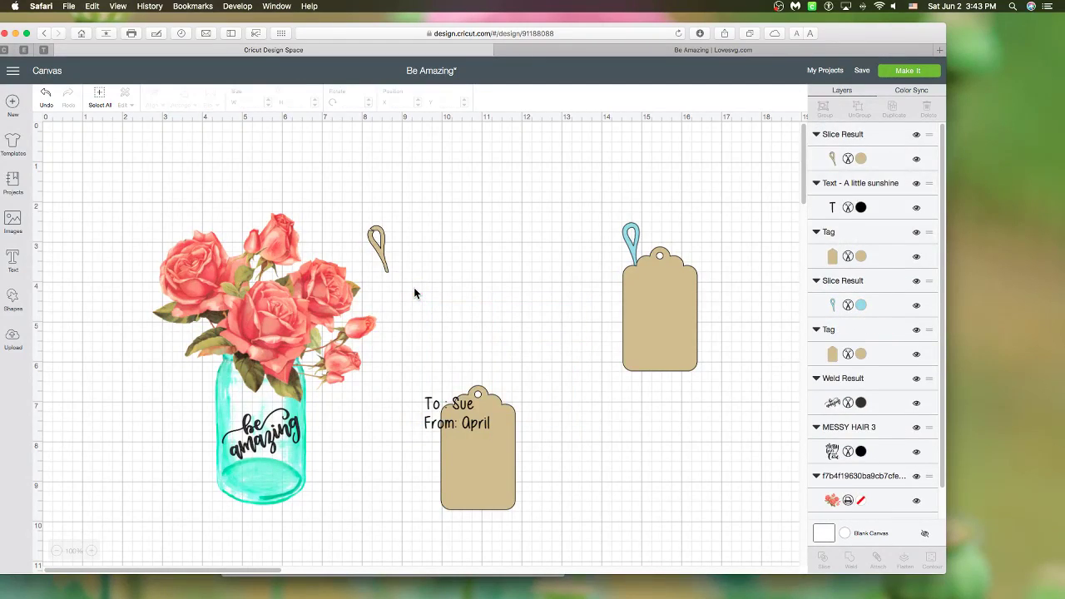
# - Hang the trimmed string loop from the lower tag's hole and move the To/From text off the tag
pyautogui.moveTo(388, 271); pyautogui.dragTo(479, 391)
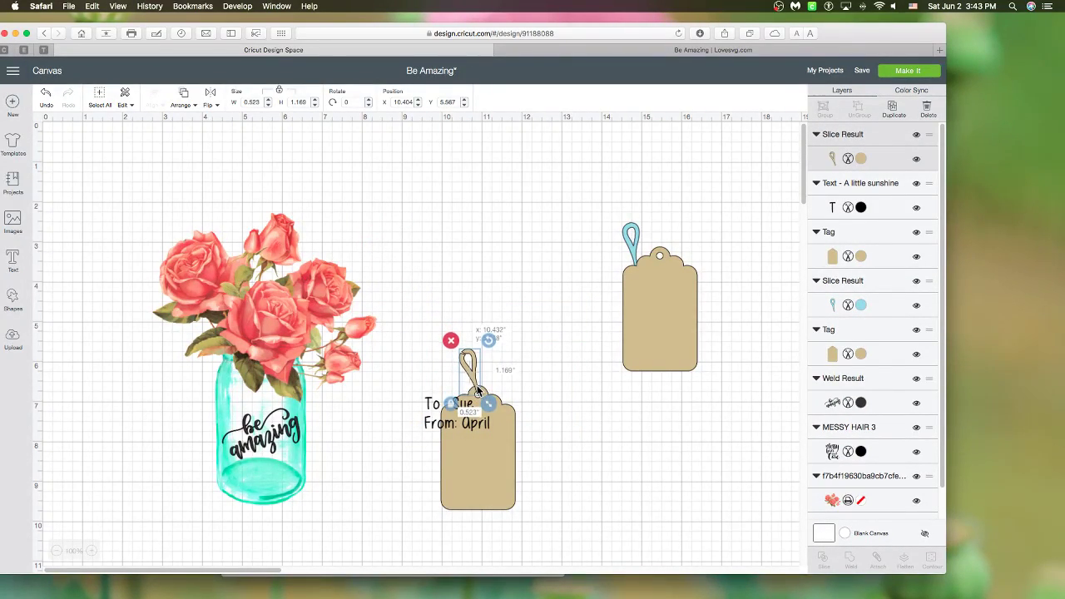
pyautogui.click(541, 411)
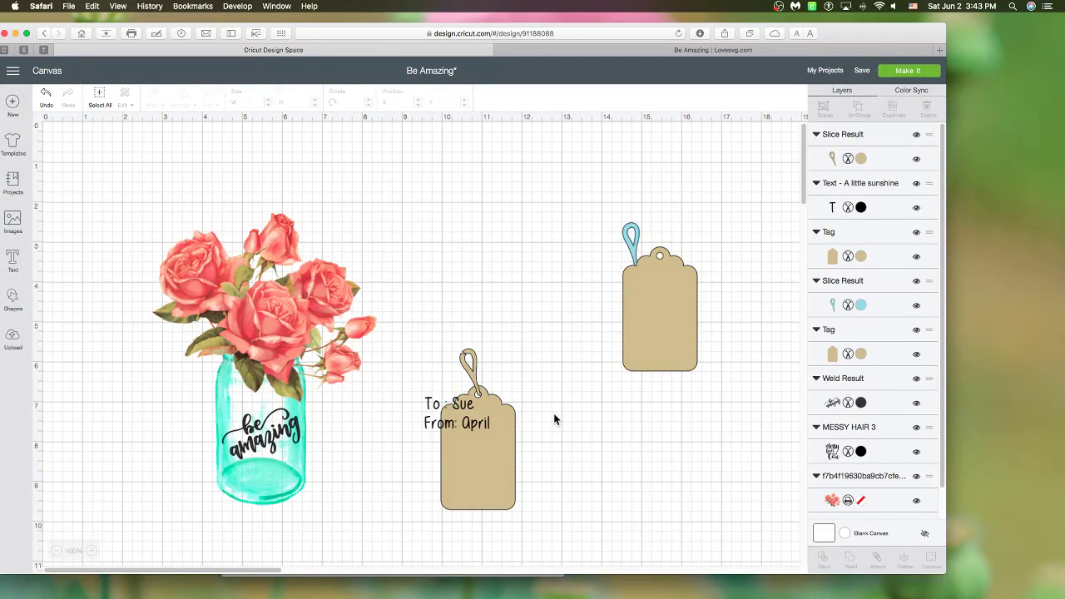
pyautogui.moveTo(455, 404); pyautogui.dragTo(380, 439)
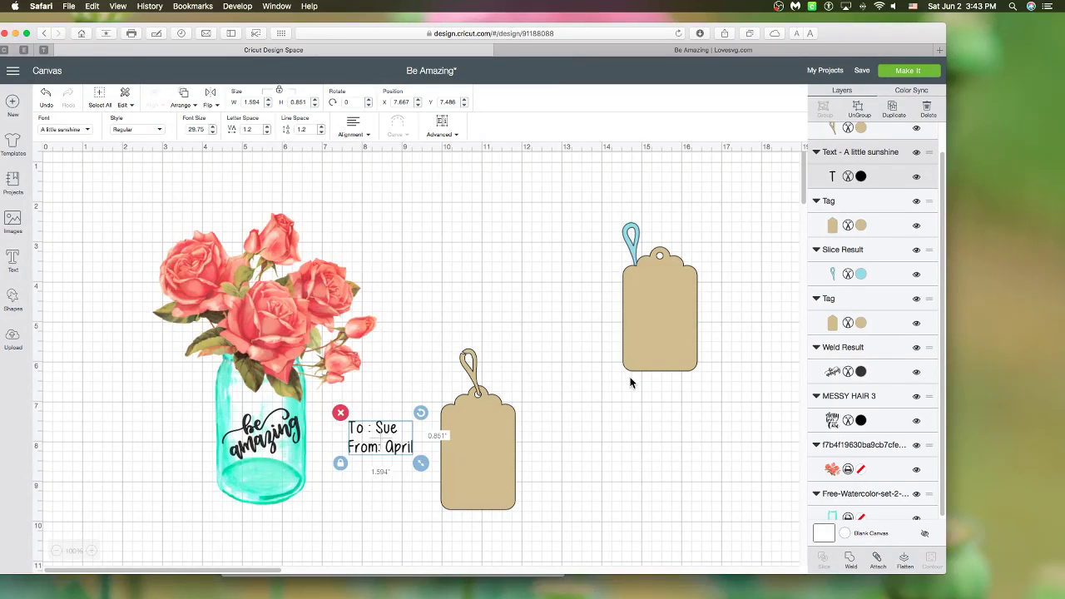
# - Enlarge the string loop and its tag together to about 3.32 inches wide
pyautogui.moveTo(422, 324); pyautogui.dragTo(517, 448)
pyautogui.moveTo(470, 333); pyautogui.dragTo(444, 219)
pyautogui.moveTo(497, 405); pyautogui.dragTo(559, 529)
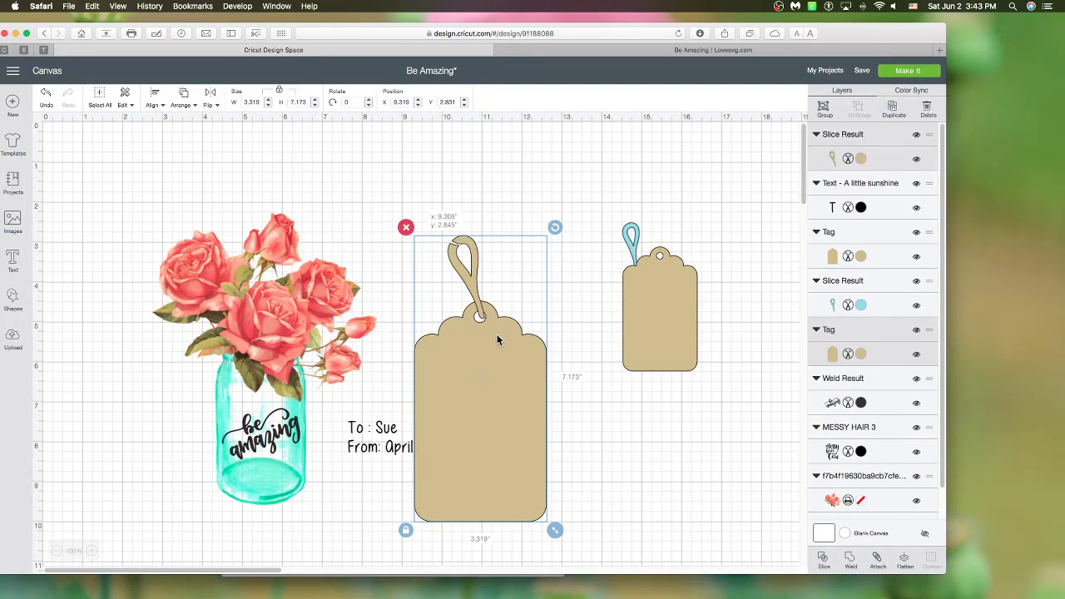
# - Adjust the string loop at the enlarged tag's hole and weld the loop and tag into one shape
pyautogui.click(555, 301)
pyautogui.click(467, 288)
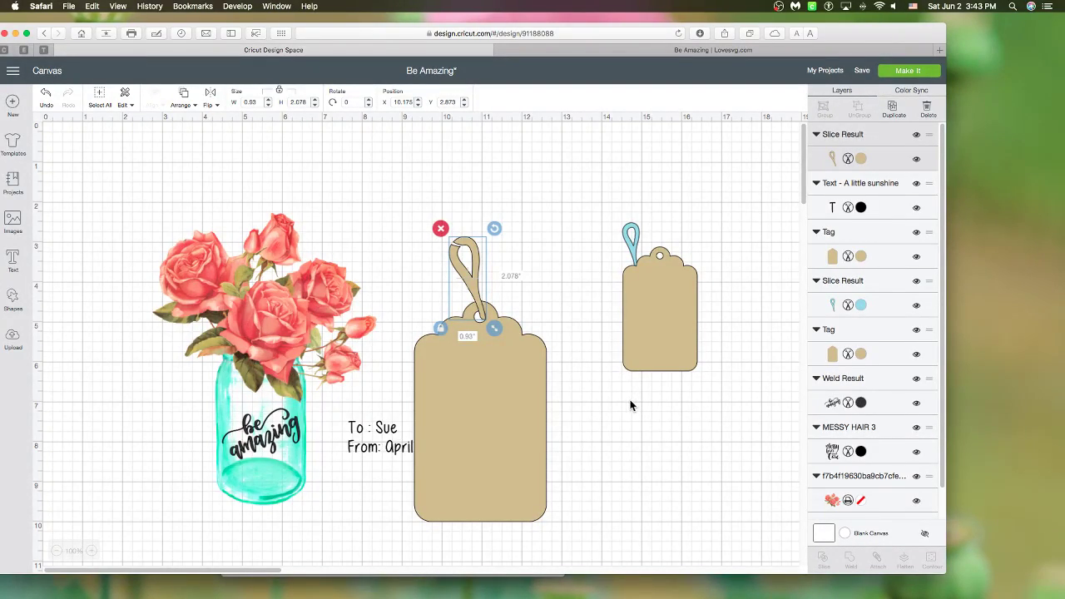
pyautogui.moveTo(418, 249); pyautogui.dragTo(578, 378)
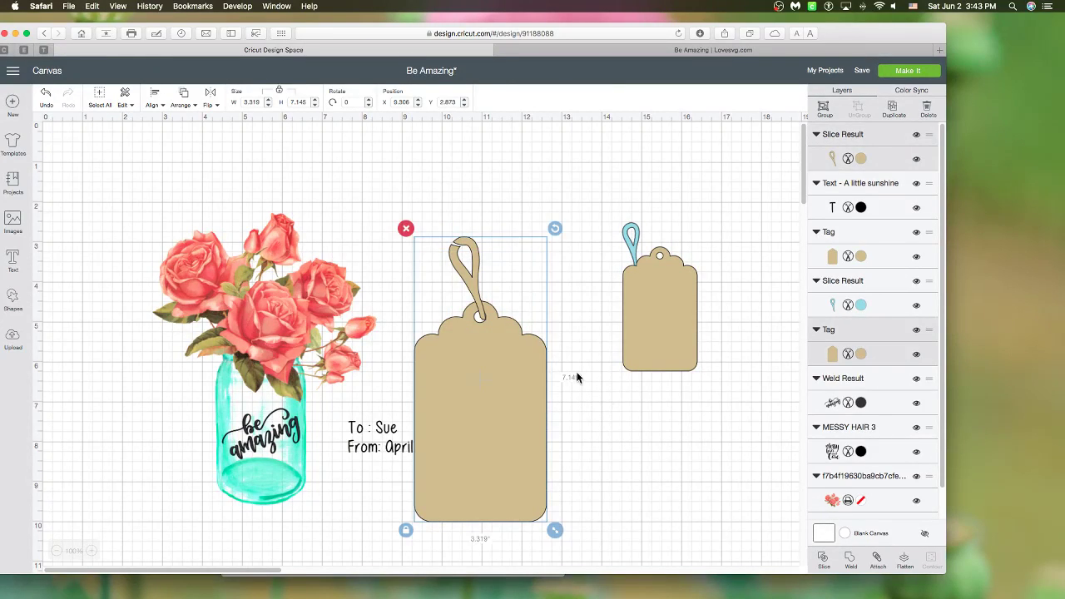
pyautogui.click(850, 559)
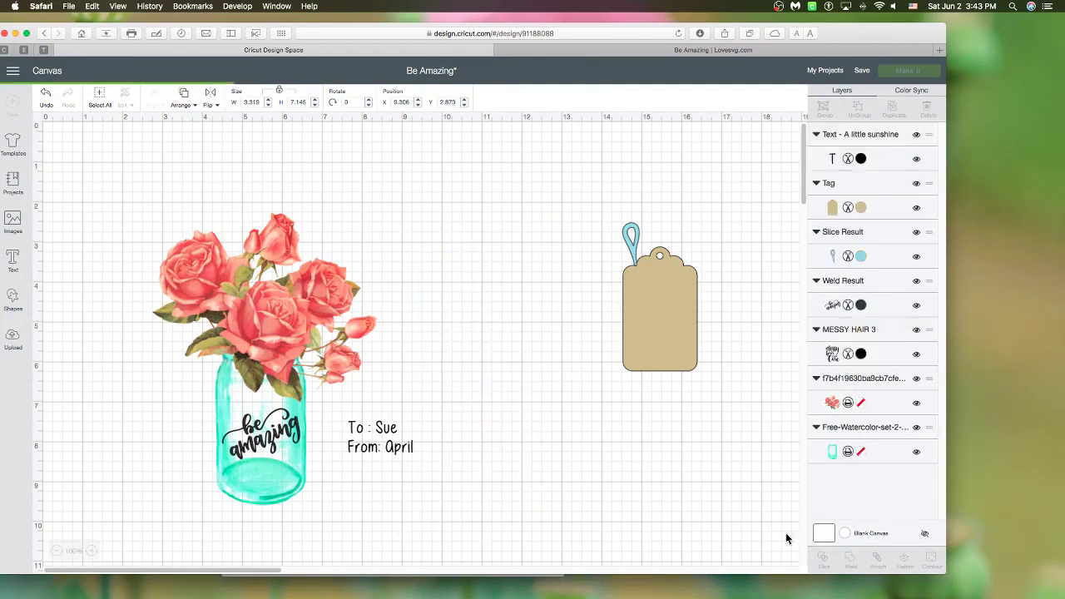
pyautogui.moveTo(526, 373); pyautogui.dragTo(521, 374)
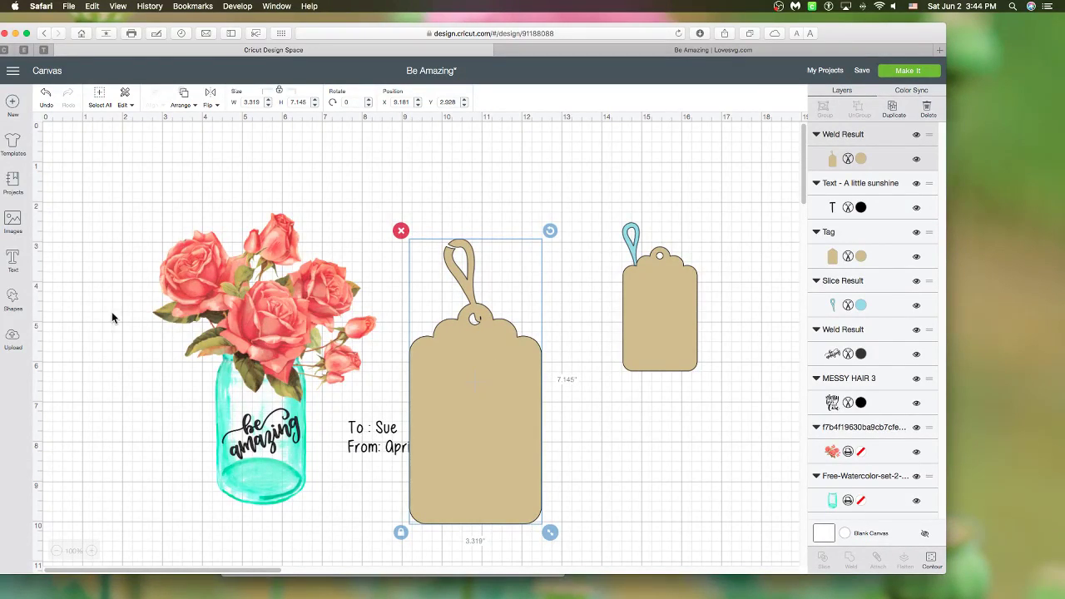
# - Add a circle, shrink it to a tiny dot inside the welded tag's hole, and weld it to the tag
pyautogui.click(13, 299)
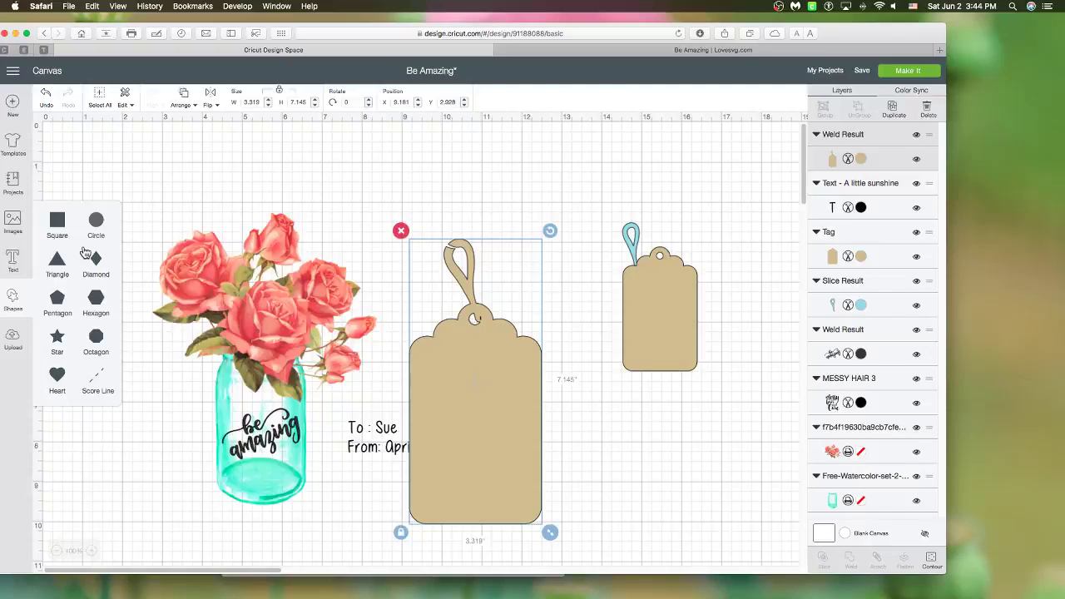
pyautogui.click(142, 238)
pyautogui.scroll(-1, 143, 238)
pyautogui.click(96, 220)
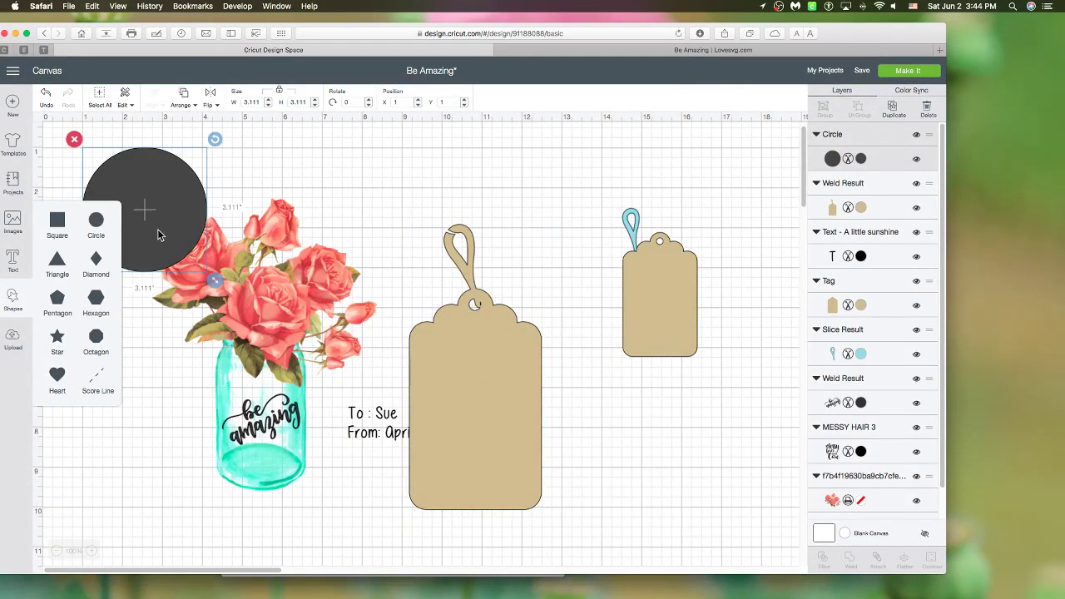
pyautogui.moveTo(215, 281); pyautogui.dragTo(514, 304)
pyautogui.moveTo(524, 364); pyautogui.dragTo(528, 358)
pyautogui.click(589, 384)
pyautogui.moveTo(589, 384); pyautogui.dragTo(465, 288)
pyautogui.click(851, 564)
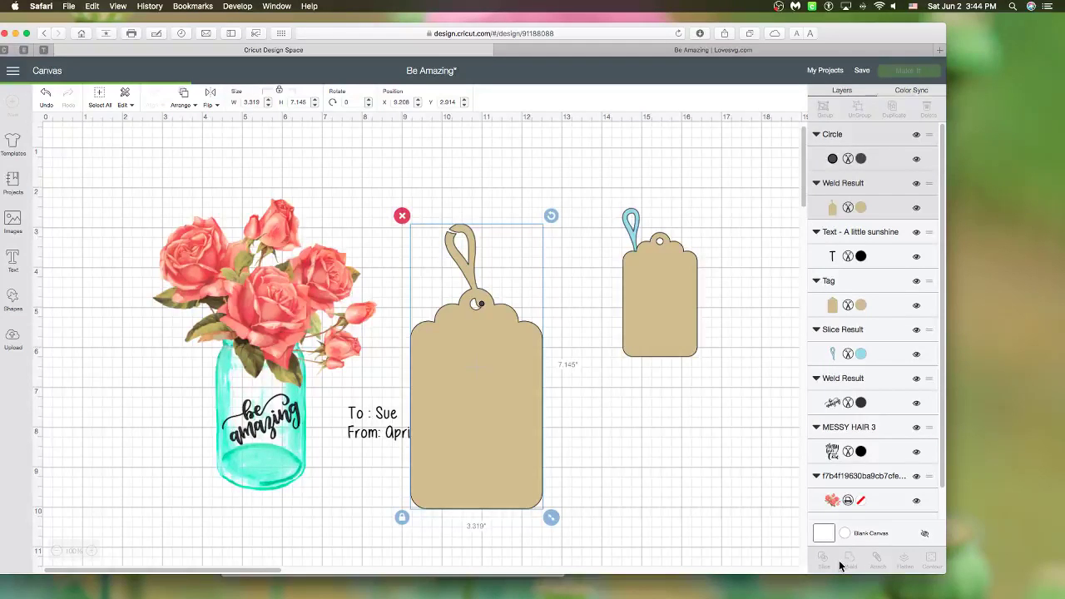
# - Shrink the welded tag to about 1.93 inches wide and place it beside the To/From text
pyautogui.click(486, 438)
pyautogui.moveTo(551, 515); pyautogui.dragTo(495, 398)
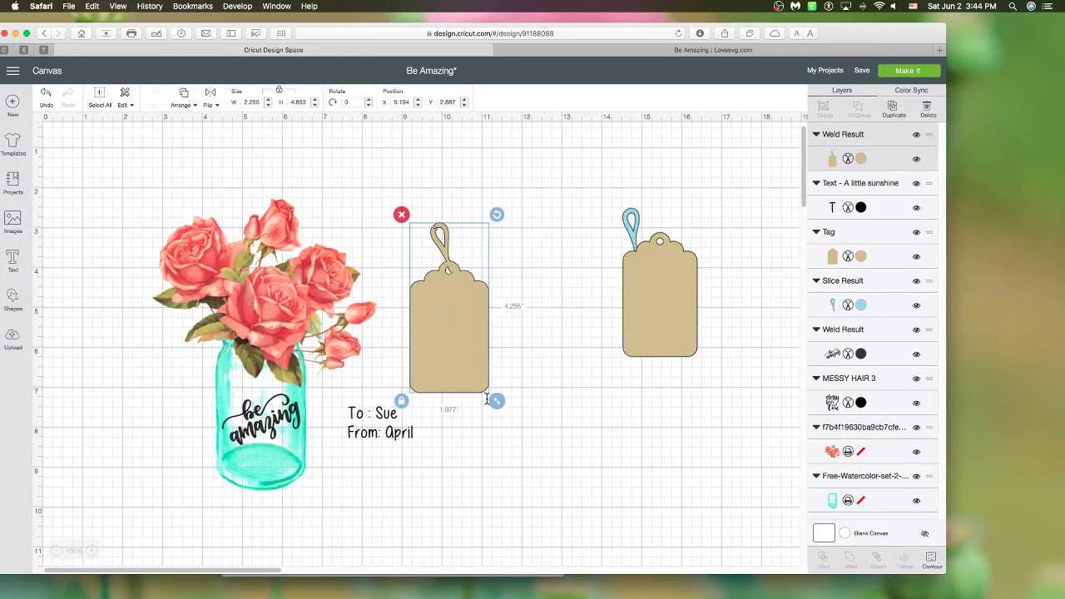
pyautogui.moveTo(465, 356); pyautogui.dragTo(389, 426)
pyautogui.click(391, 435)
pyautogui.click(480, 422)
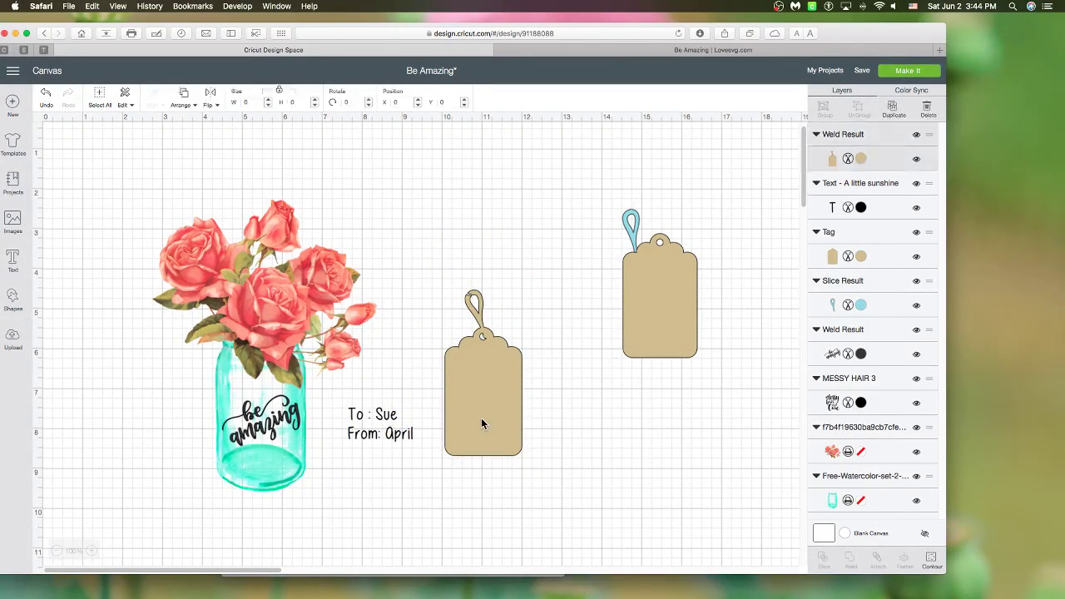
# - Send the welded tag to the back and place the To/From text on it
pyautogui.click(180, 100)
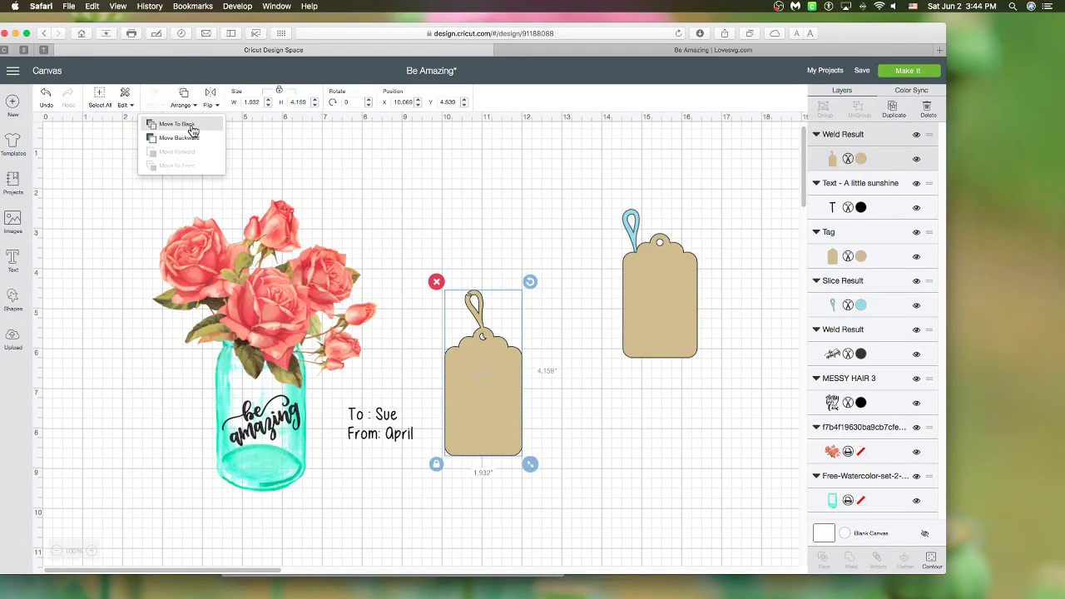
pyautogui.click(183, 130)
pyautogui.click(369, 411)
pyautogui.moveTo(375, 413); pyautogui.dragTo(447, 369)
pyautogui.click(561, 418)
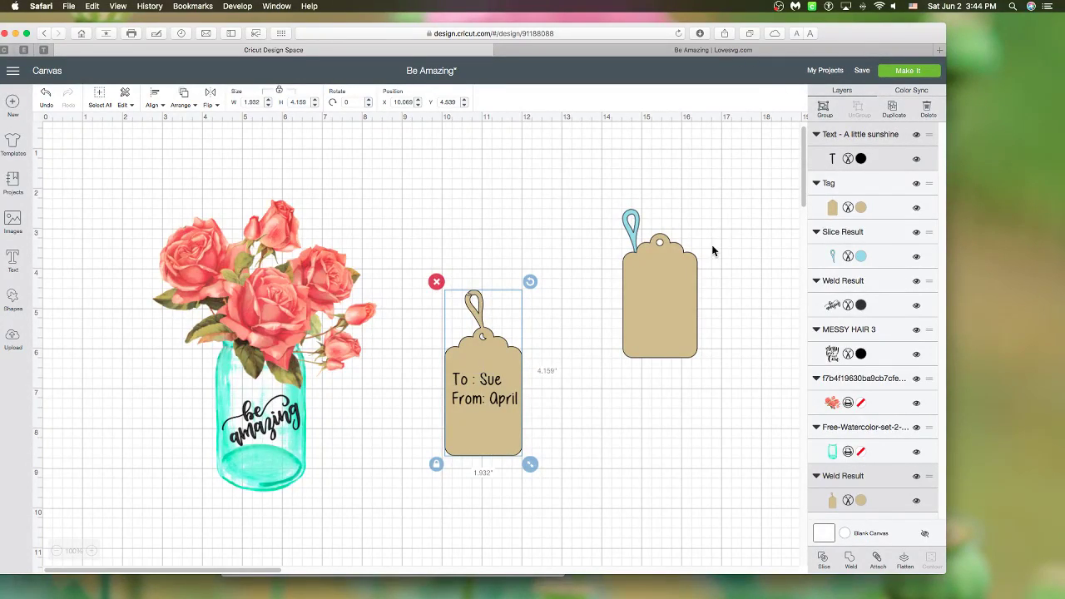
# - Move the plain tag from under the blue loop to beside the welded tag
pyautogui.click(524, 328)
pyautogui.click(500, 336)
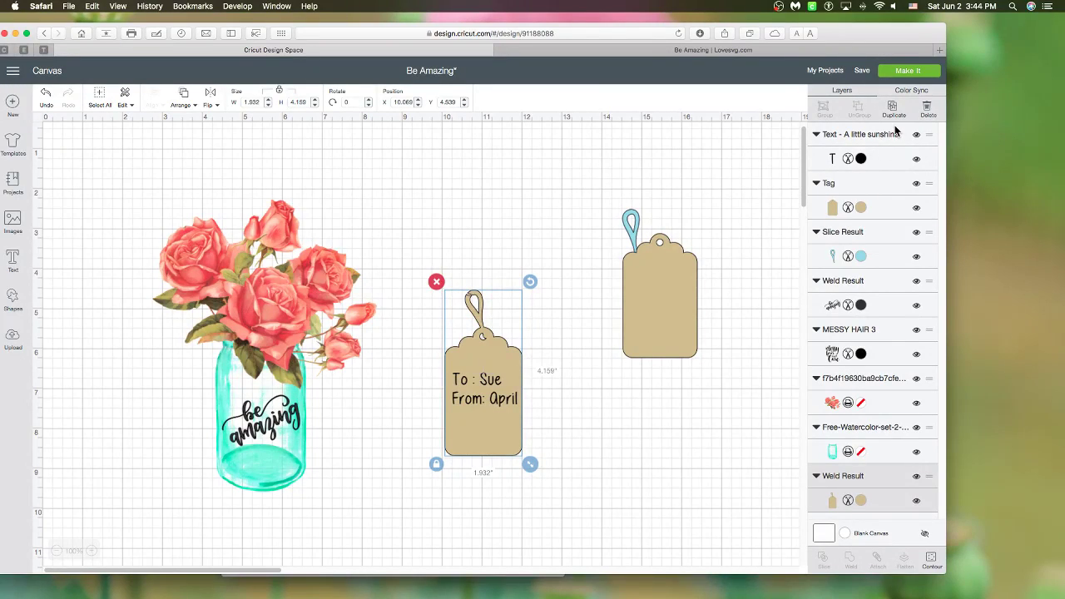
pyautogui.moveTo(658, 309); pyautogui.dragTo(499, 439)
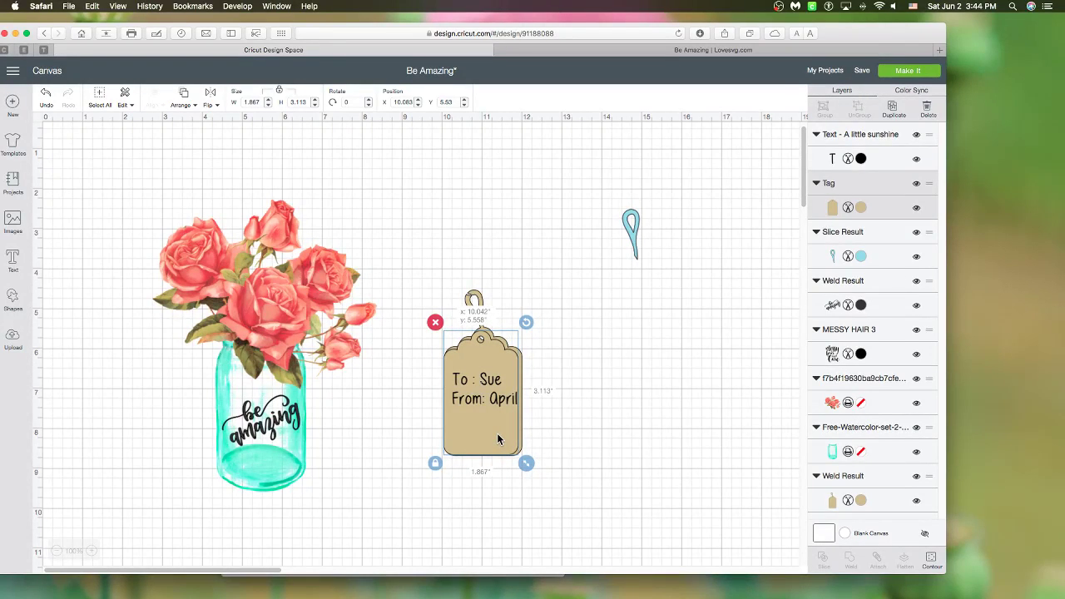
pyautogui.moveTo(504, 433); pyautogui.dragTo(572, 432)
# - Duplicate the welded tag and spread the two copies and the plain tag apart on the canvas
pyautogui.click(497, 439)
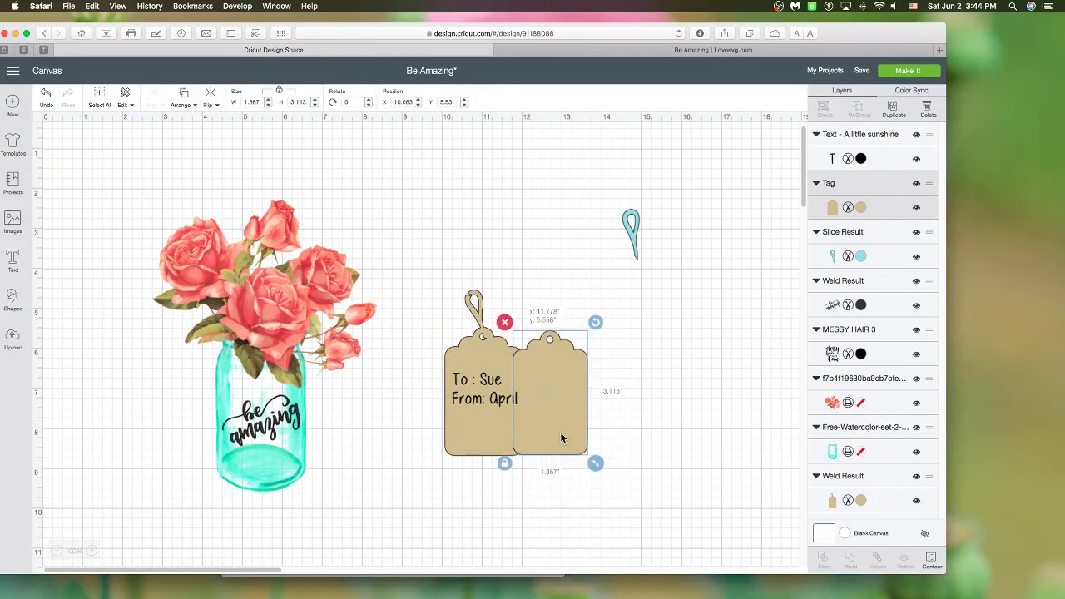
pyautogui.click(894, 108)
pyautogui.moveTo(516, 388); pyautogui.dragTo(674, 389)
pyautogui.moveTo(488, 368); pyautogui.dragTo(425, 369)
pyautogui.moveTo(542, 387); pyautogui.dragTo(576, 367)
pyautogui.click(762, 398)
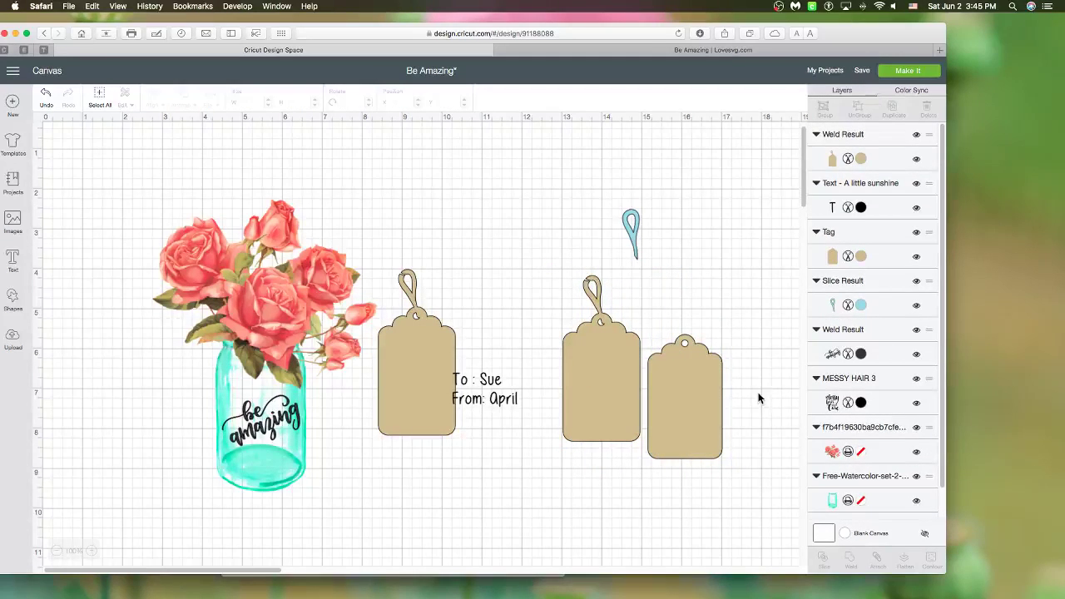
# - Move the plain tag beside the welded copy, bring it forward and enlarge it slightly to match the copy's size
pyautogui.moveTo(707, 400); pyautogui.dragTo(551, 379)
pyautogui.click(183, 101)
pyautogui.click(193, 153)
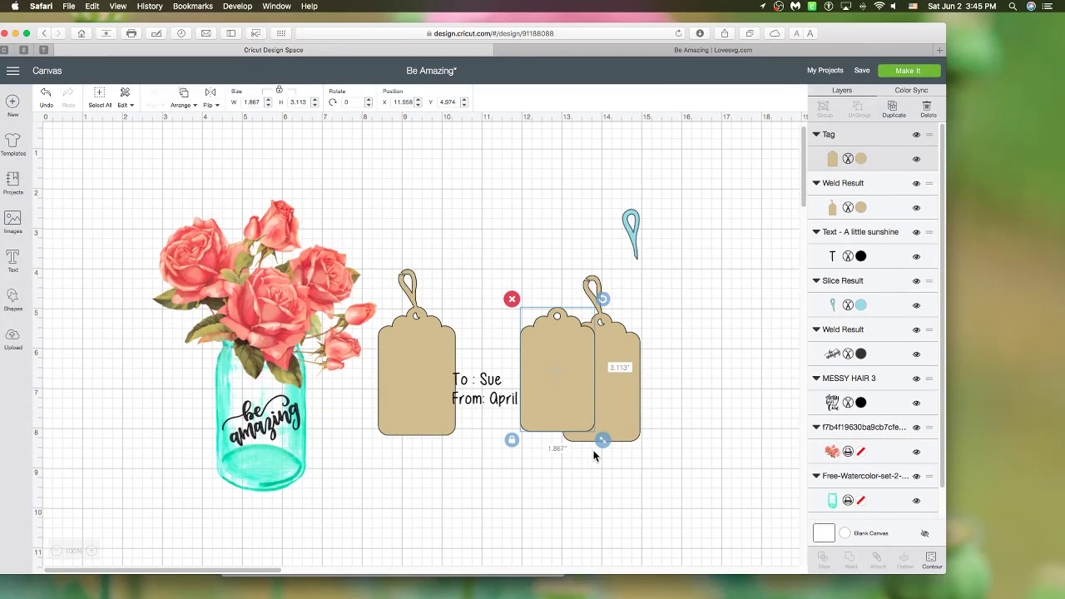
pyautogui.moveTo(602, 439); pyautogui.dragTo(607, 444)
# - Bring the welded tag copy to the front and align it over the plain tag
pyautogui.click(627, 390)
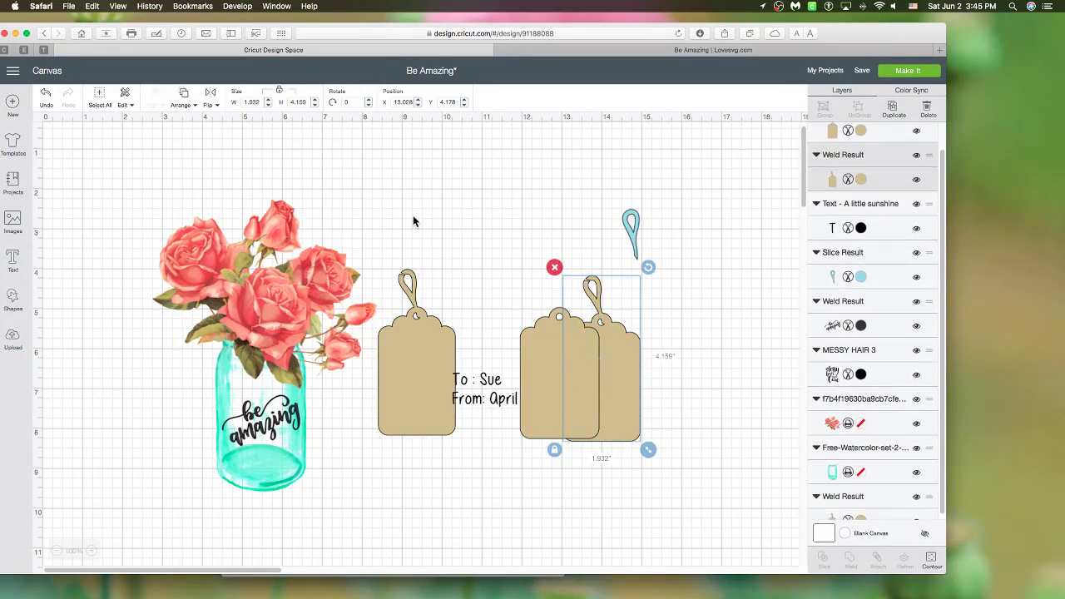
pyautogui.click(182, 104)
pyautogui.click(183, 170)
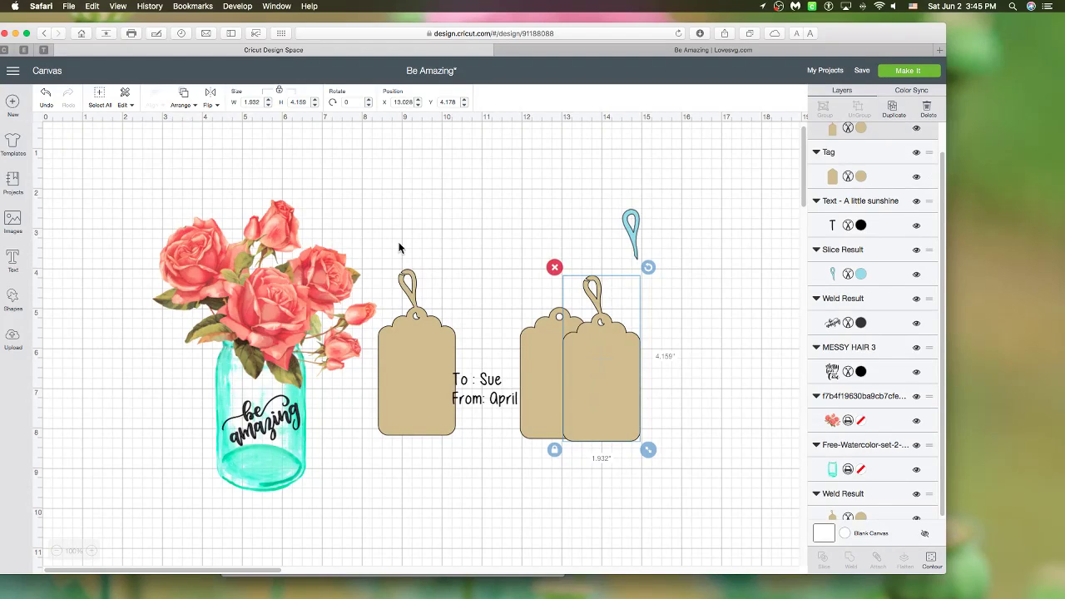
pyautogui.moveTo(607, 389); pyautogui.dragTo(563, 385)
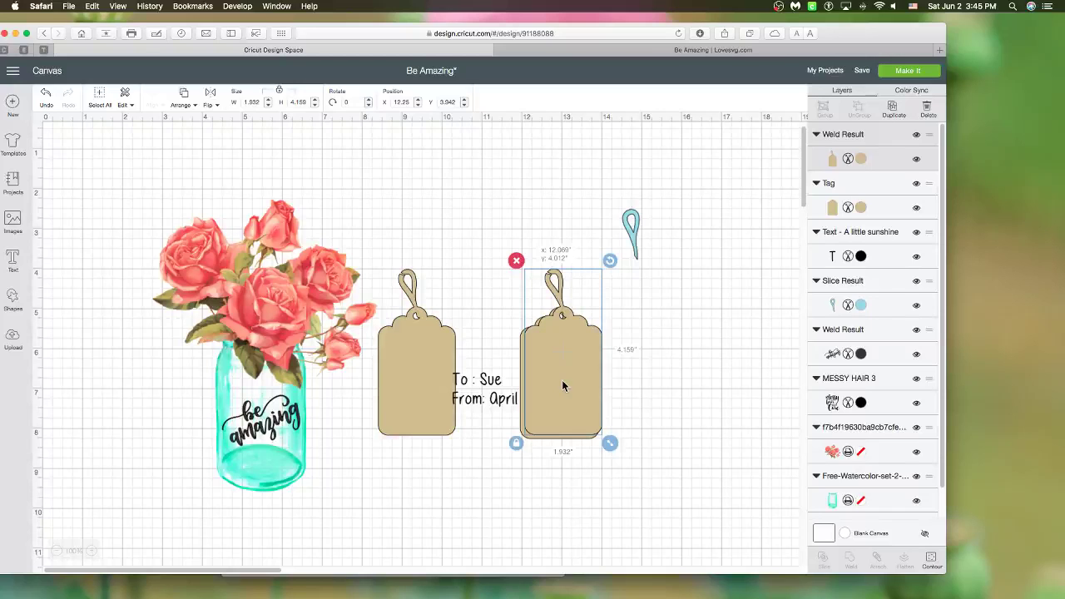
pyautogui.moveTo(561, 385); pyautogui.dragTo(563, 383)
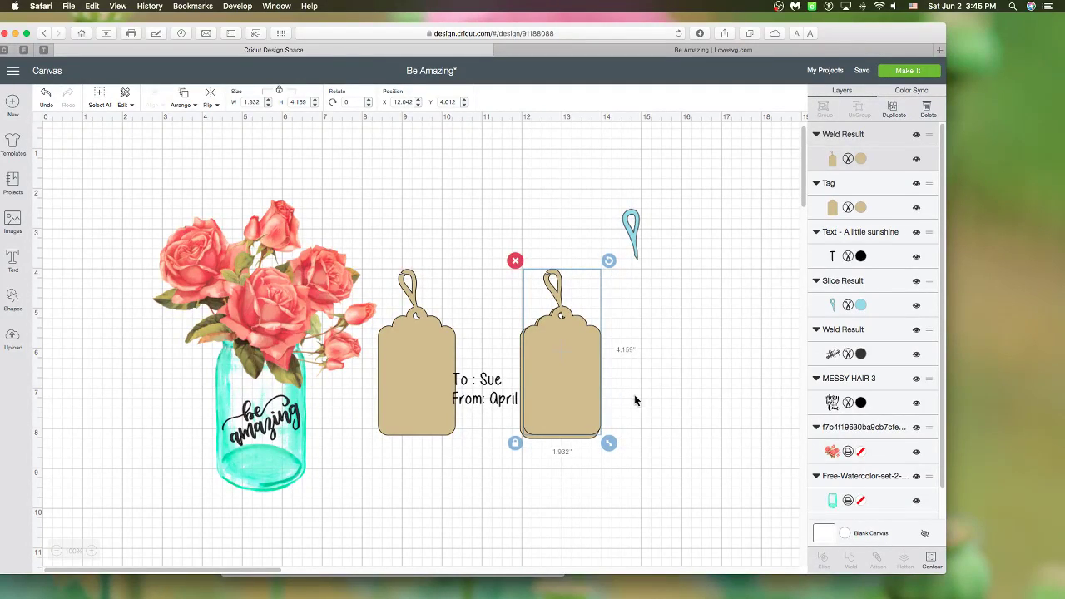
pyautogui.click(598, 481)
pyautogui.click(589, 409)
pyautogui.click(618, 478)
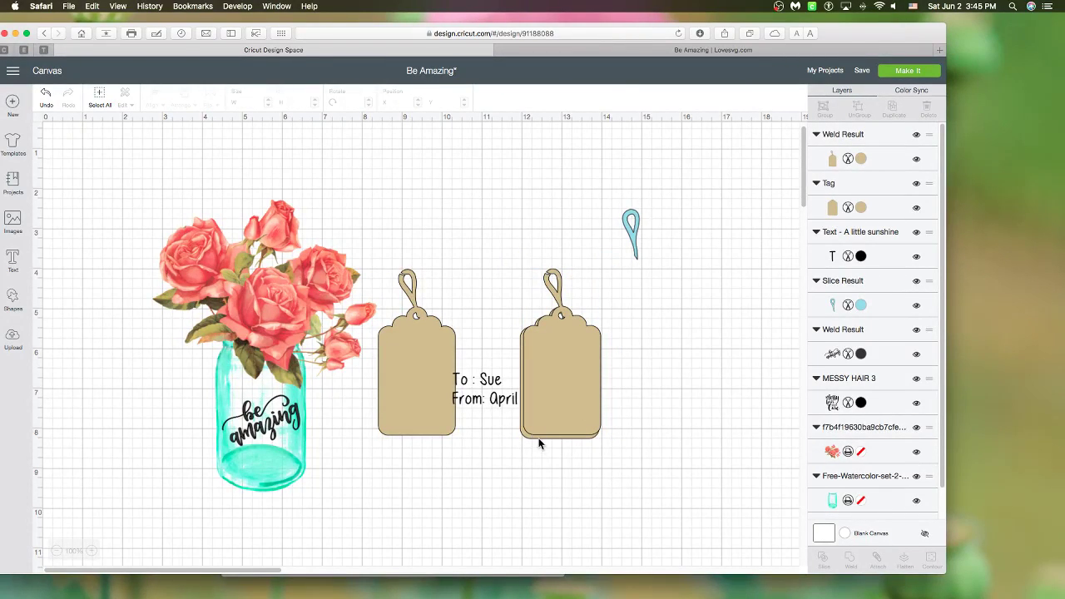
pyautogui.moveTo(582, 297); pyautogui.dragTo(581, 276)
pyautogui.click(46, 92)
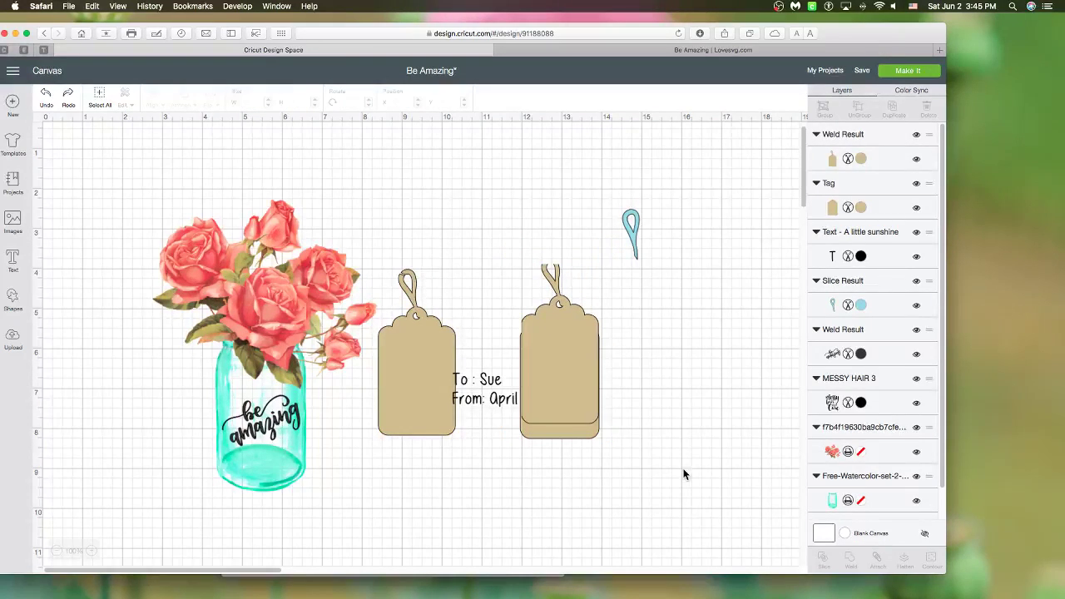
# - Slice the overlapping welded and plain tags and pull the resulting pieces apart
pyautogui.moveTo(684, 474); pyautogui.dragTo(503, 250)
pyautogui.click(822, 558)
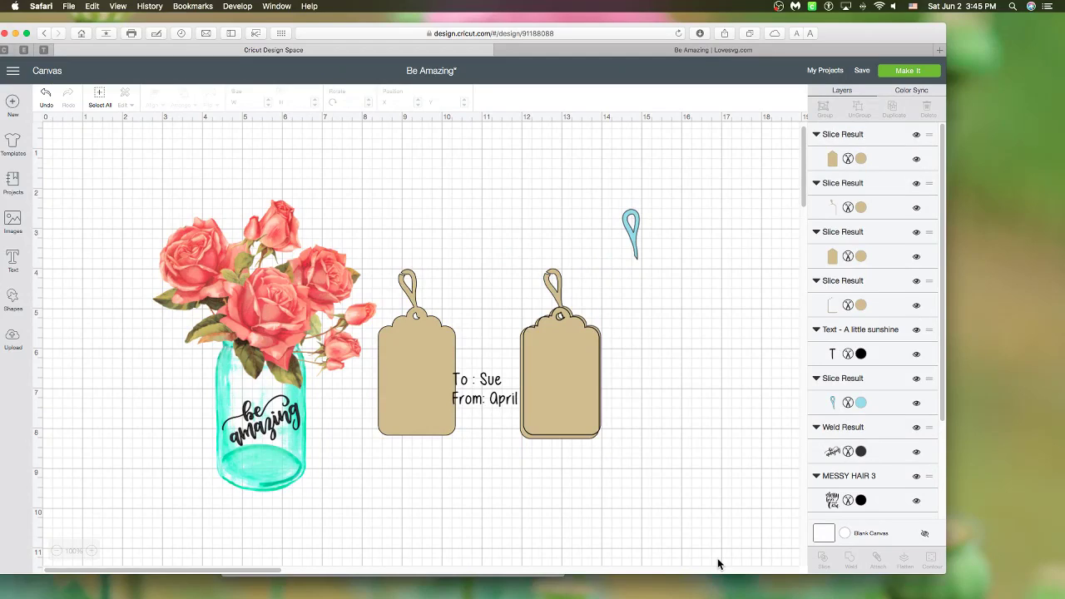
pyautogui.moveTo(546, 403); pyautogui.dragTo(682, 364)
pyautogui.moveTo(574, 391); pyautogui.dragTo(659, 353)
pyautogui.moveTo(559, 399); pyautogui.dragTo(561, 435)
# - Hide the two tiny stray contours in the L-shaped slice piece, keeping its long edge and two curved slivers
pyautogui.click(930, 557)
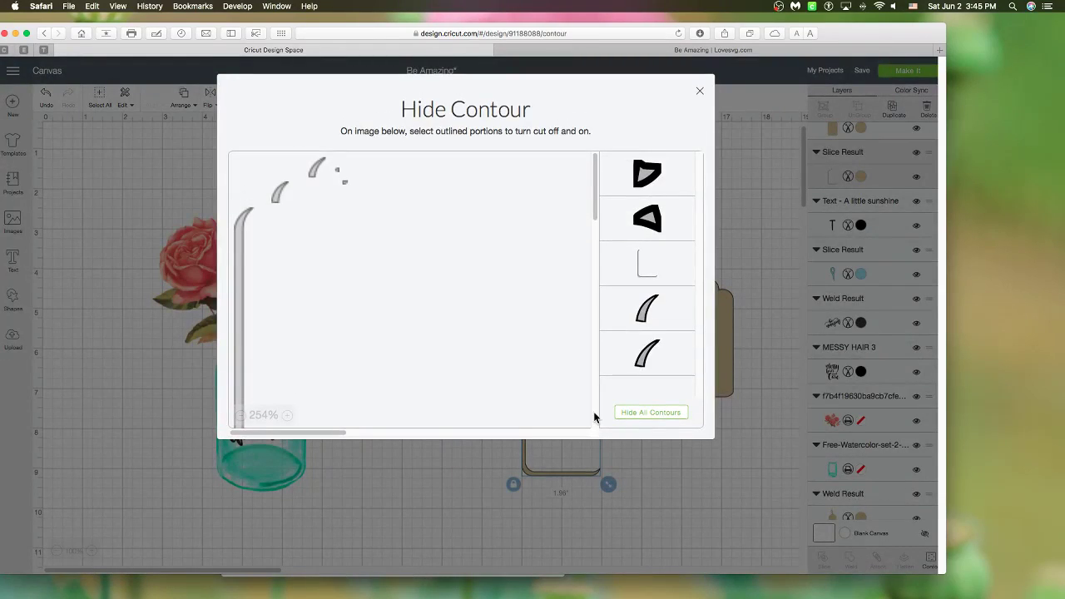
pyautogui.click(320, 169)
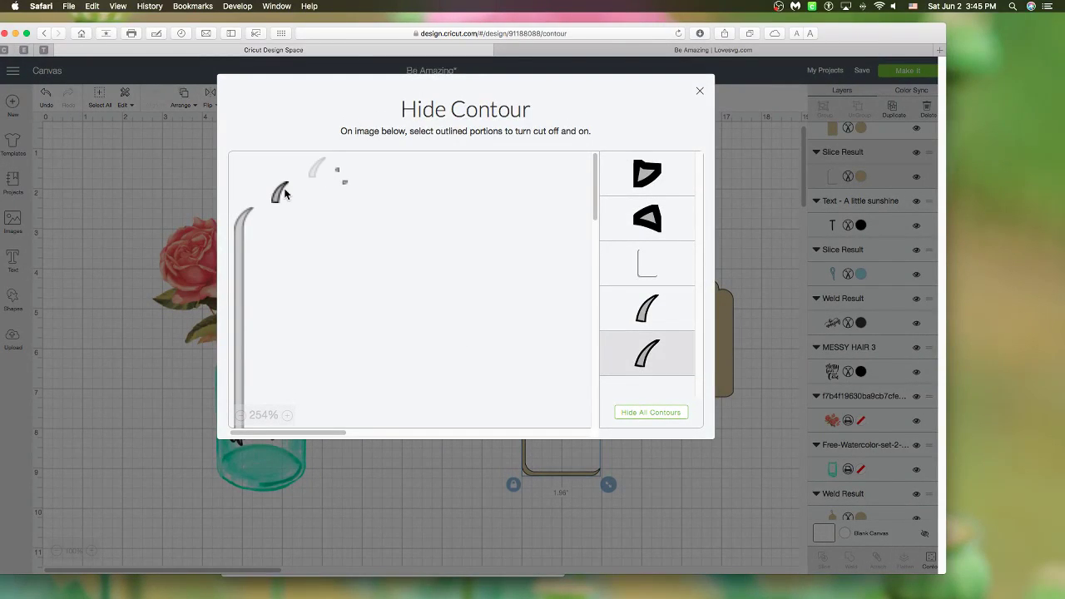
pyautogui.click(281, 193)
pyautogui.click(337, 171)
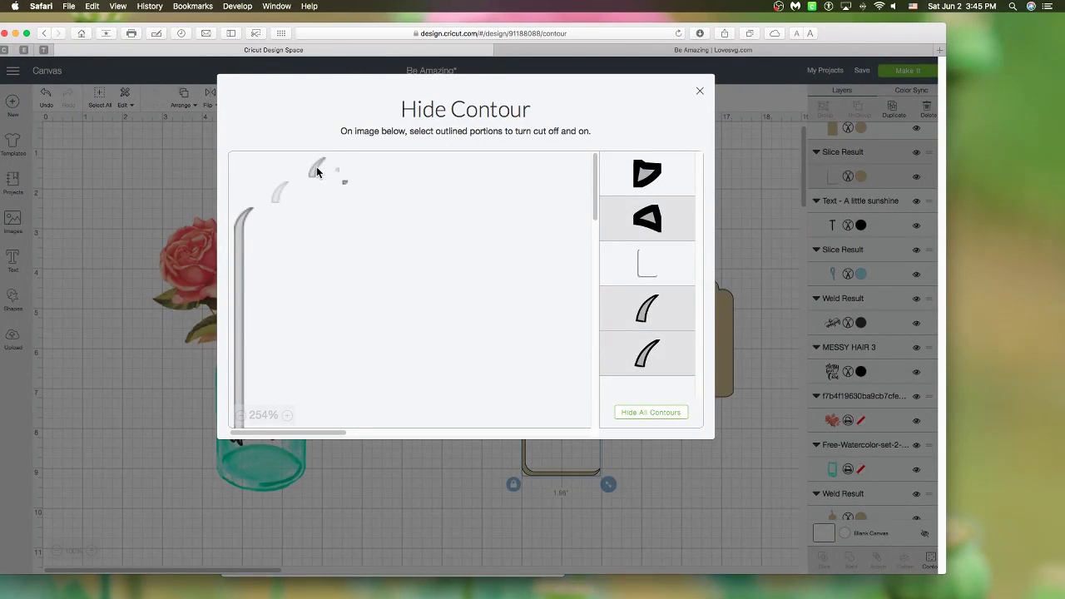
pyautogui.click(283, 188)
pyautogui.click(345, 186)
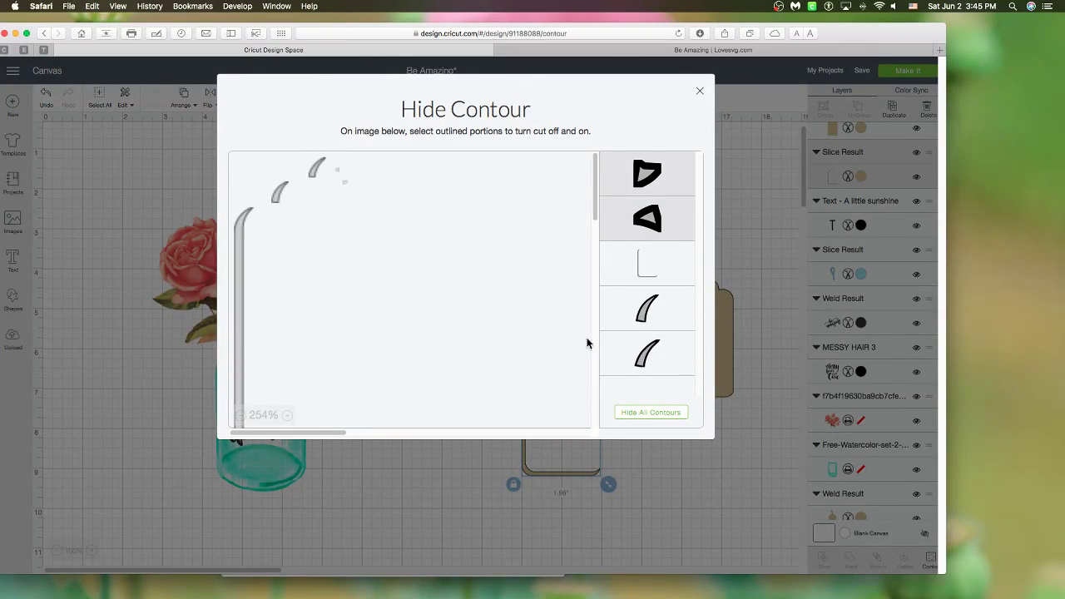
pyautogui.click(768, 478)
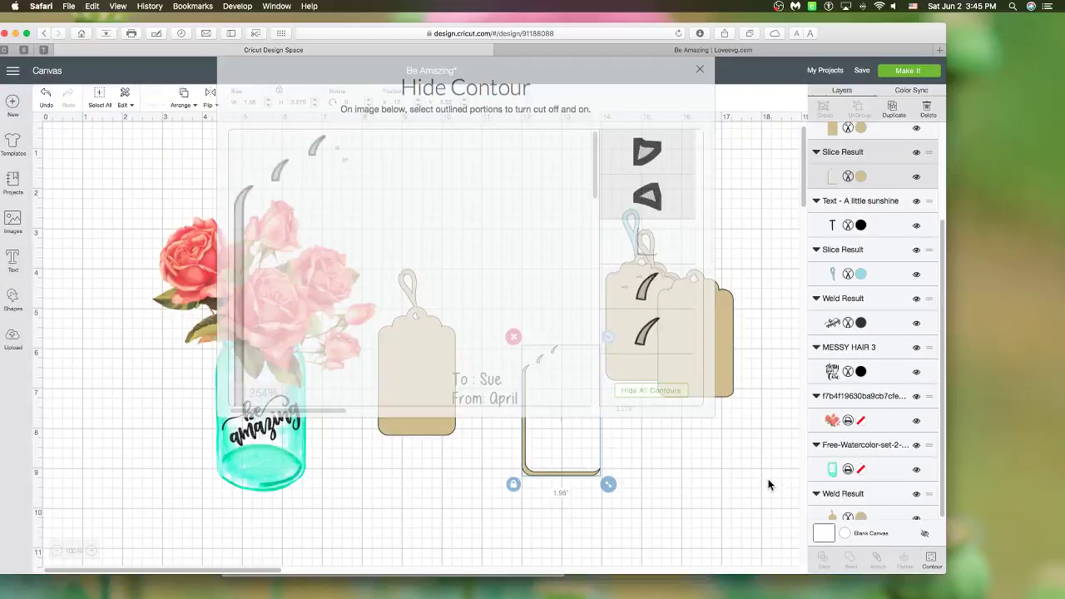
# - Move the L-shaped edge piece clear and delete the leftover slice pieces together with the blue string loop
pyautogui.moveTo(574, 429); pyautogui.dragTo(500, 257)
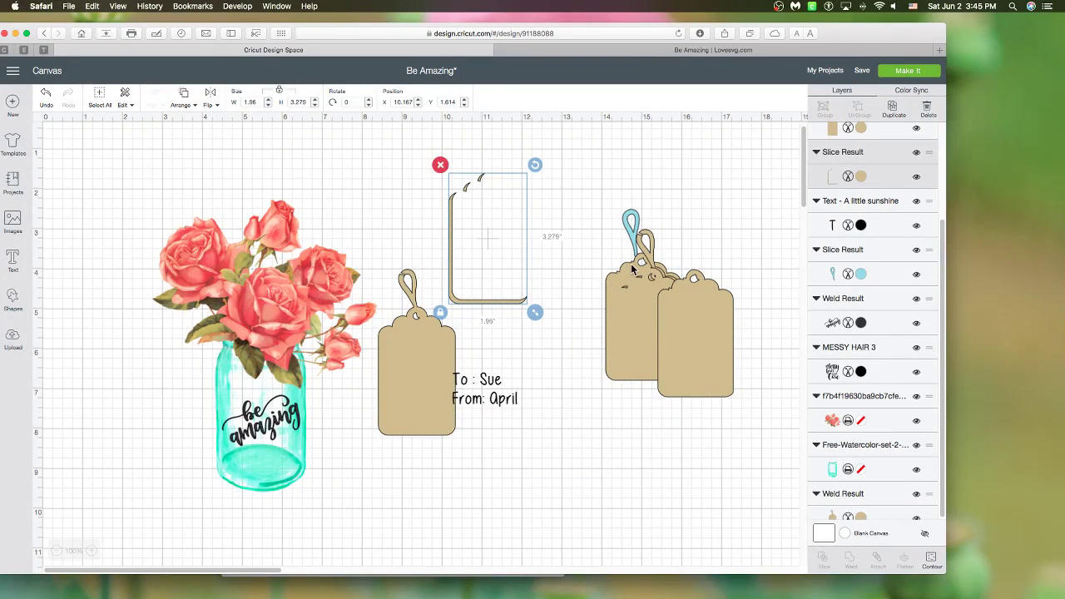
pyautogui.click(638, 294)
pyautogui.moveTo(587, 161); pyautogui.dragTo(758, 332)
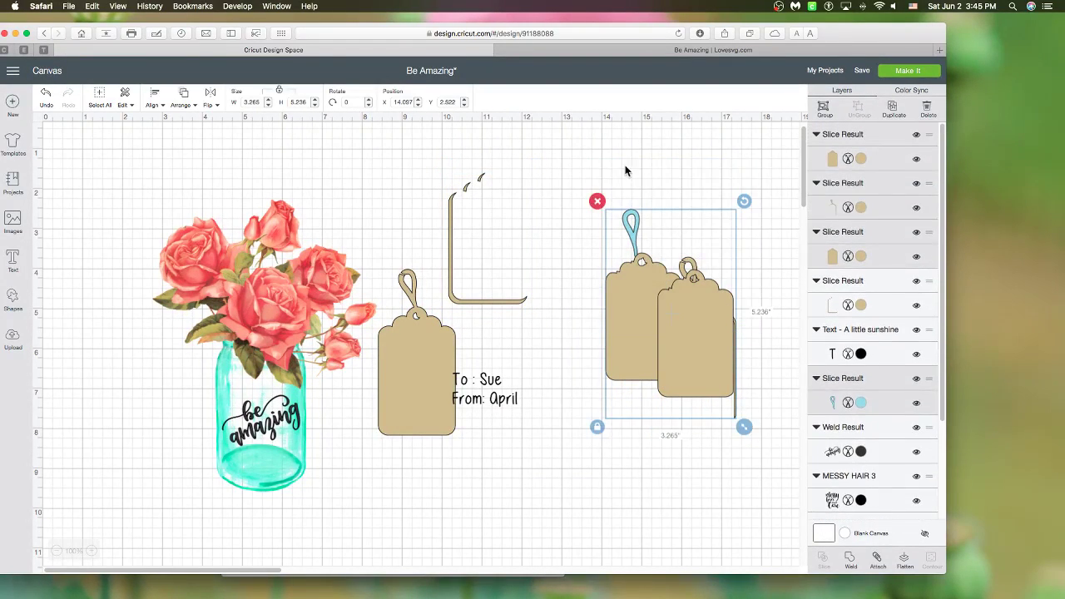
pyautogui.click(594, 200)
# - Recolor the L-shaped edge piece to a darker tan, #B8A97A
pyautogui.click(453, 260)
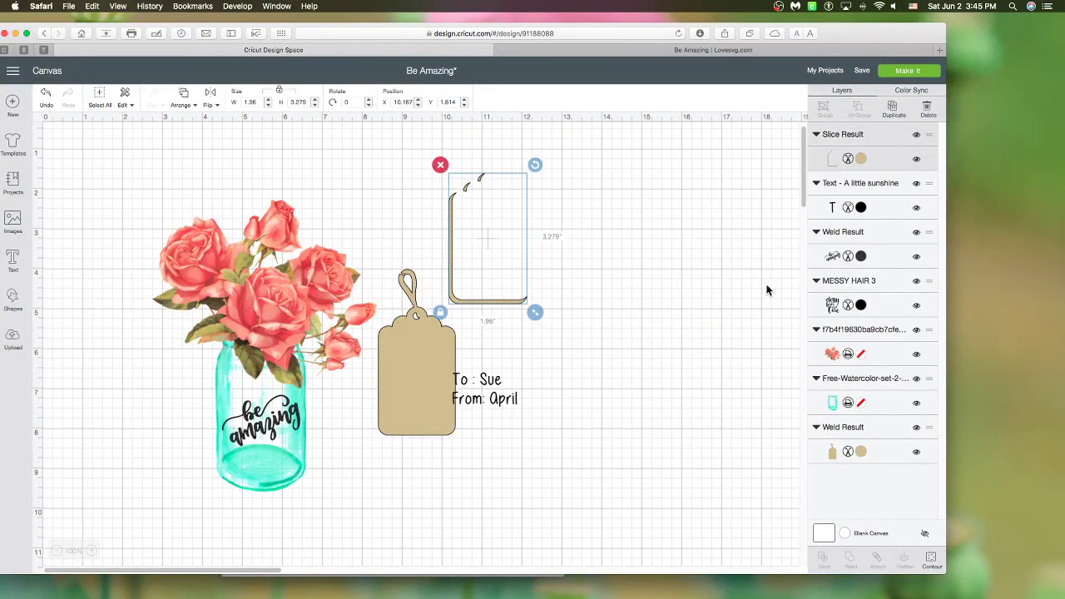
pyautogui.click(860, 159)
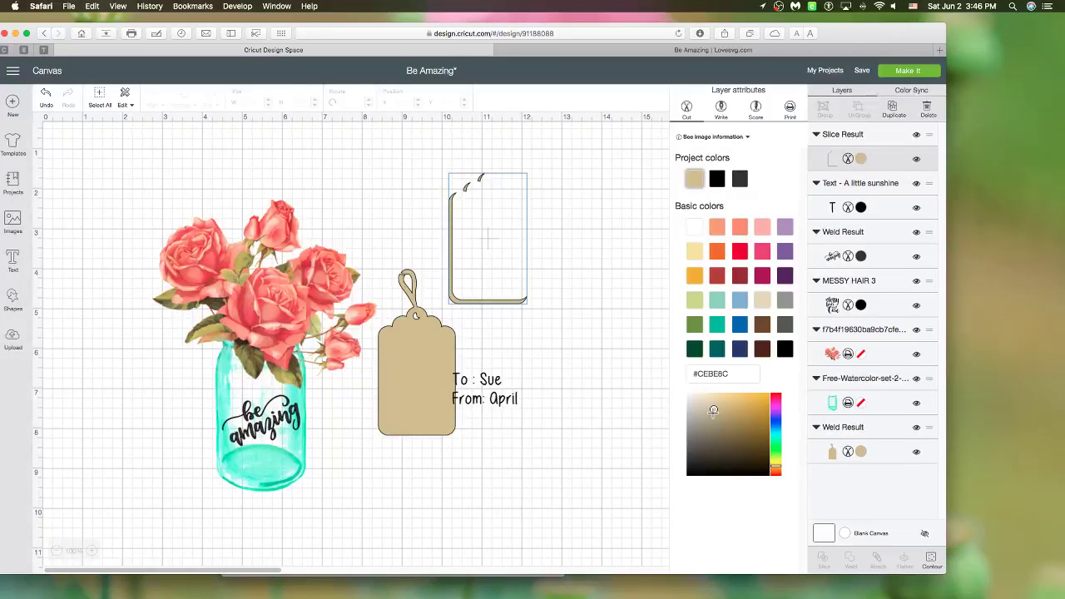
pyautogui.click(714, 415)
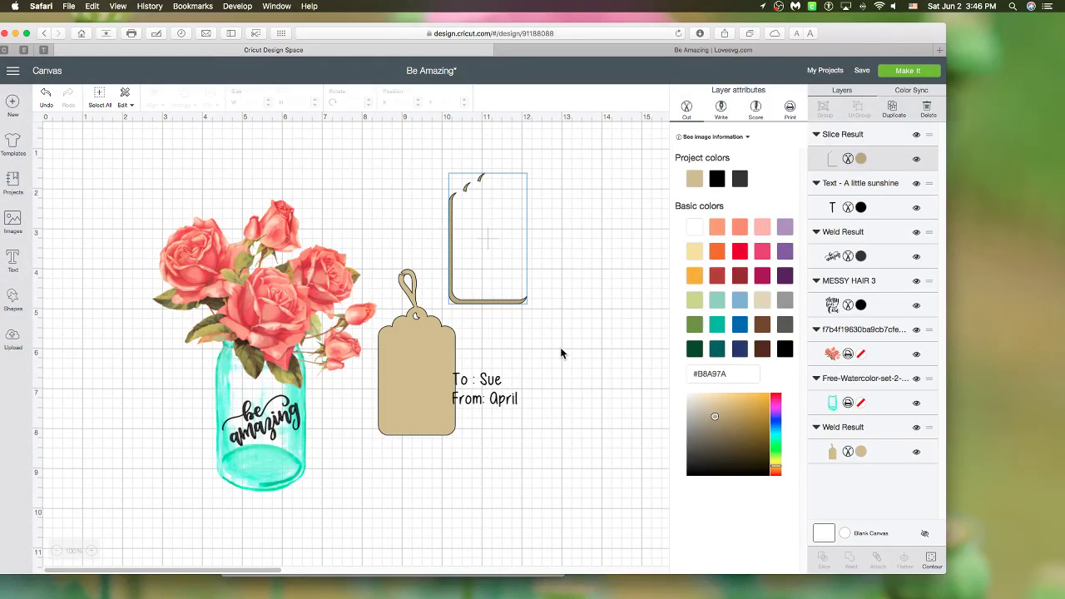
pyautogui.click(535, 339)
# - Place the darker edge piece along the left and lower edges of the welded tag as a shadow
pyautogui.moveTo(489, 305); pyautogui.dragTo(415, 433)
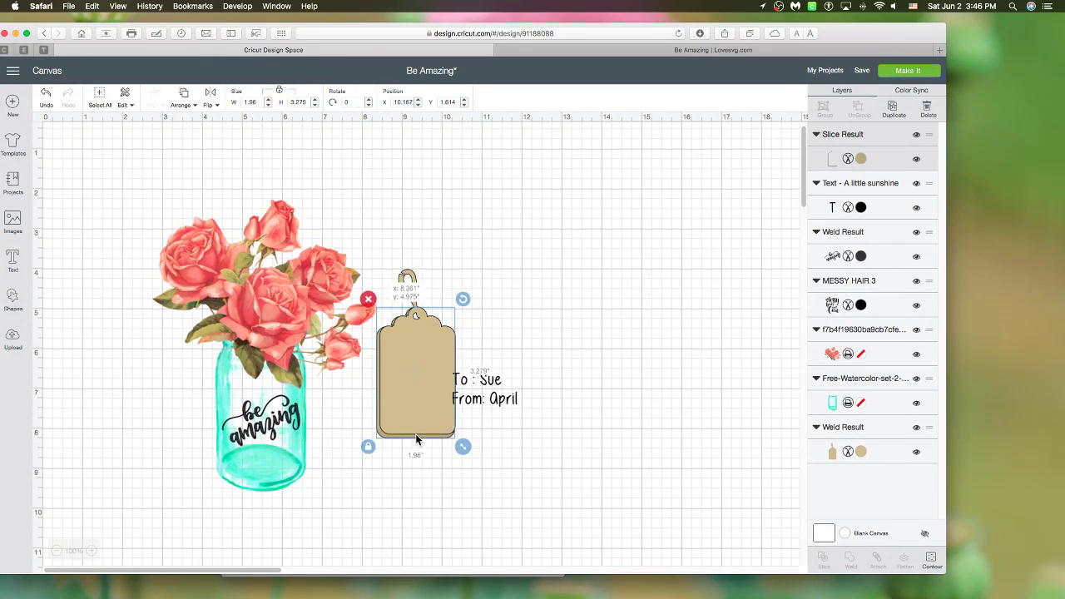
pyautogui.click(491, 439)
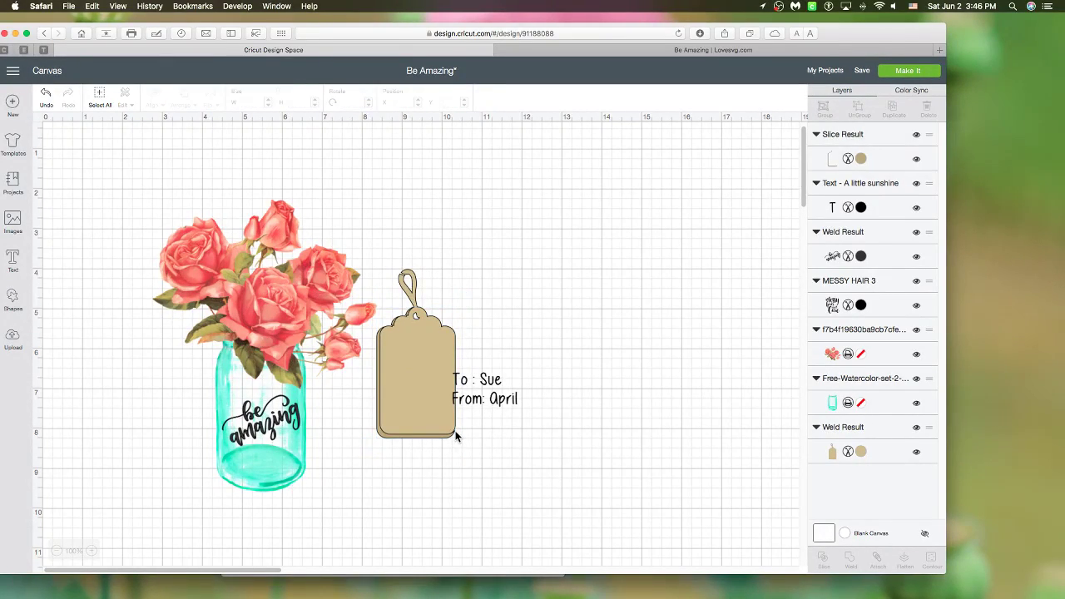
pyautogui.click(449, 432)
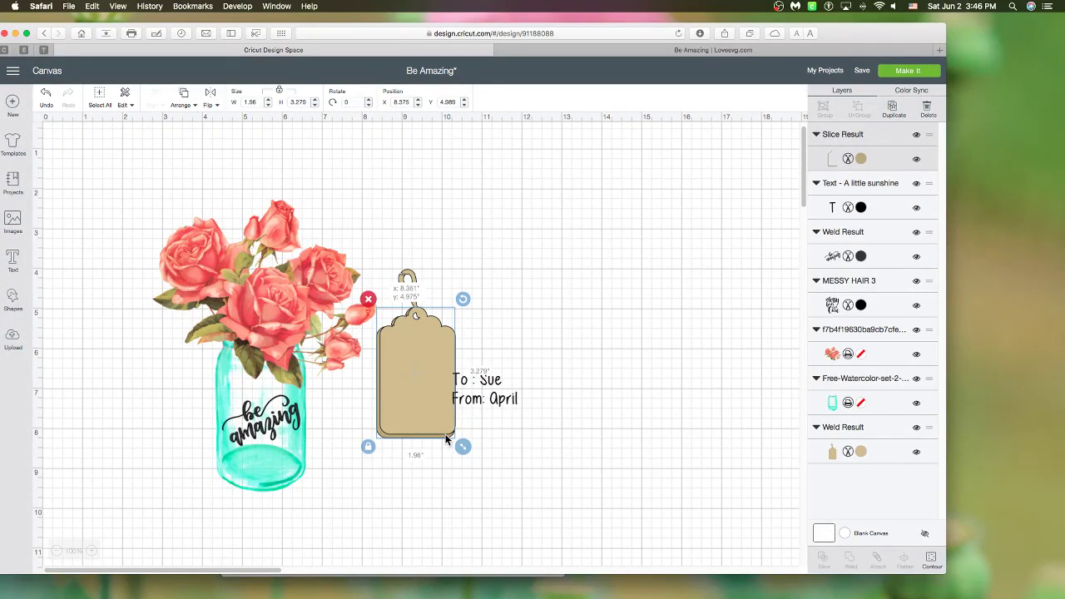
pyautogui.click(511, 441)
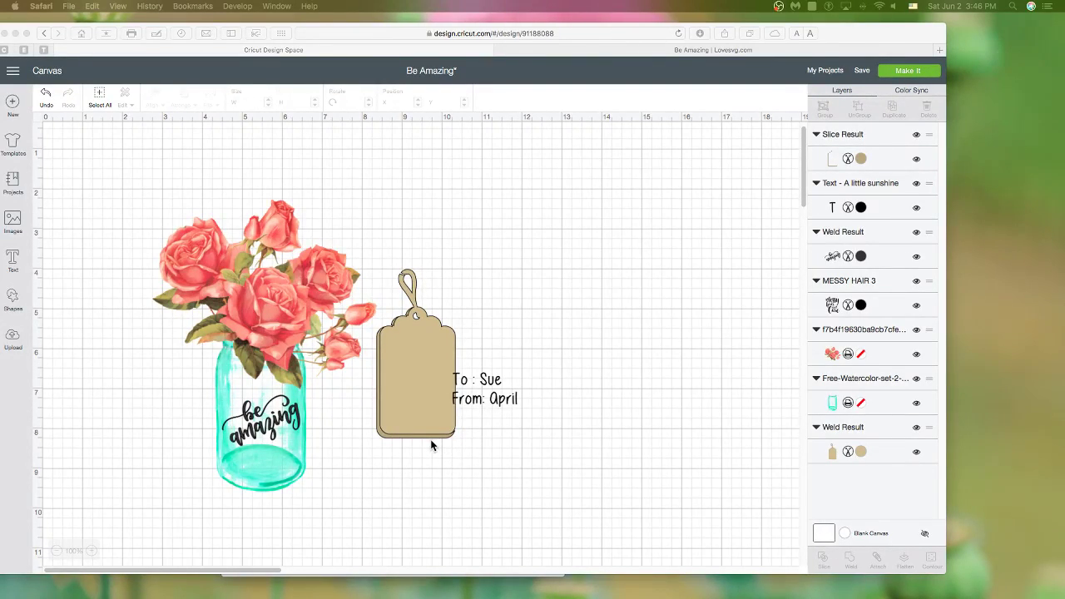
# - Flatten the shadow piece and welded tag into one printable image and move it above the To/From text
pyautogui.hscroll(2, 433, 464)
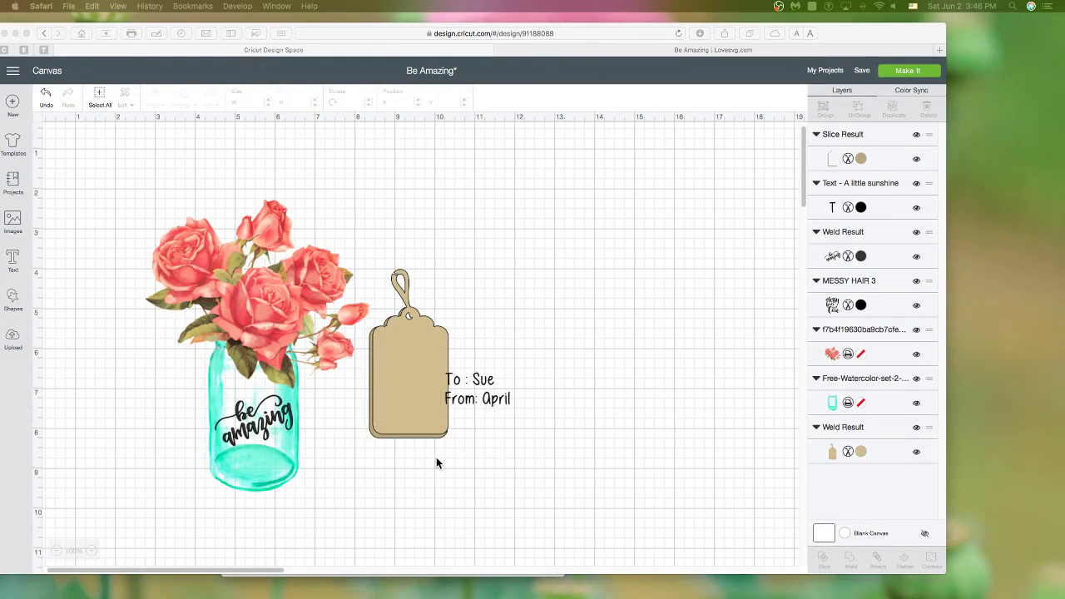
pyautogui.moveTo(423, 464); pyautogui.dragTo(396, 406)
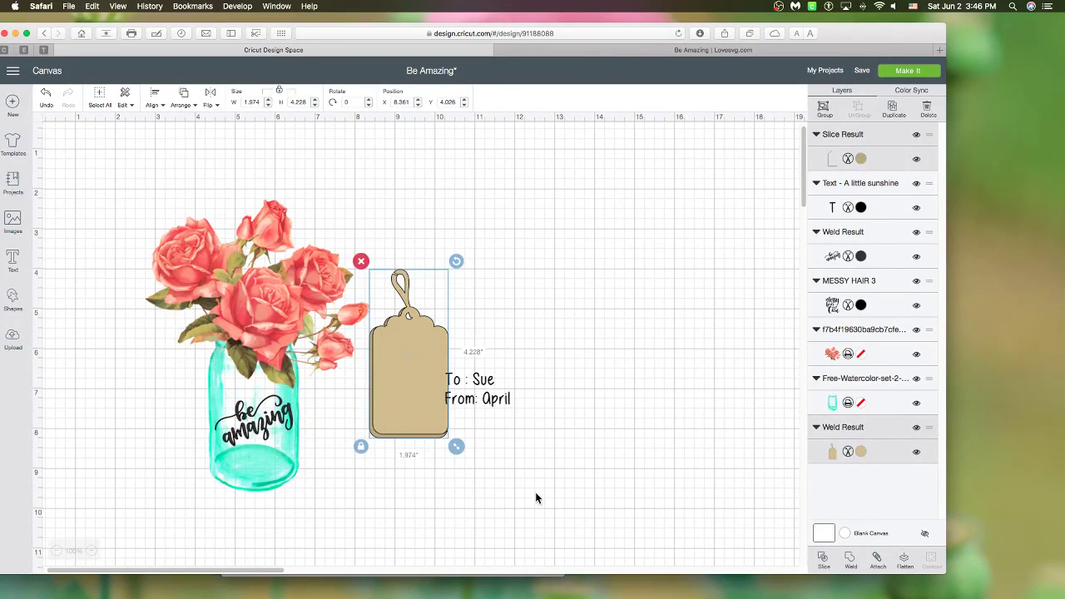
pyautogui.click(904, 559)
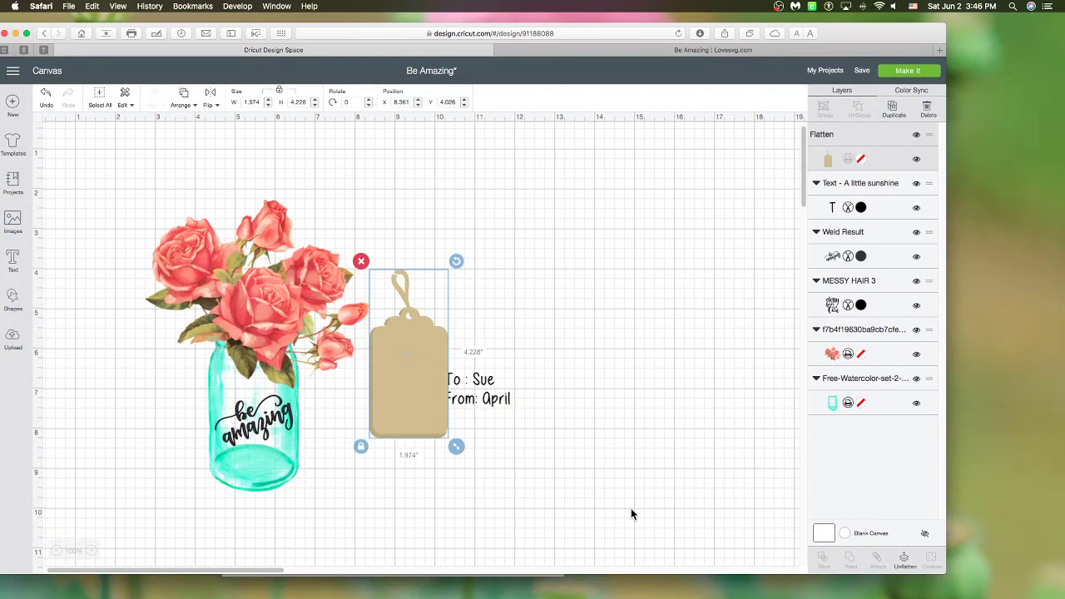
pyautogui.moveTo(385, 424); pyautogui.dragTo(423, 307)
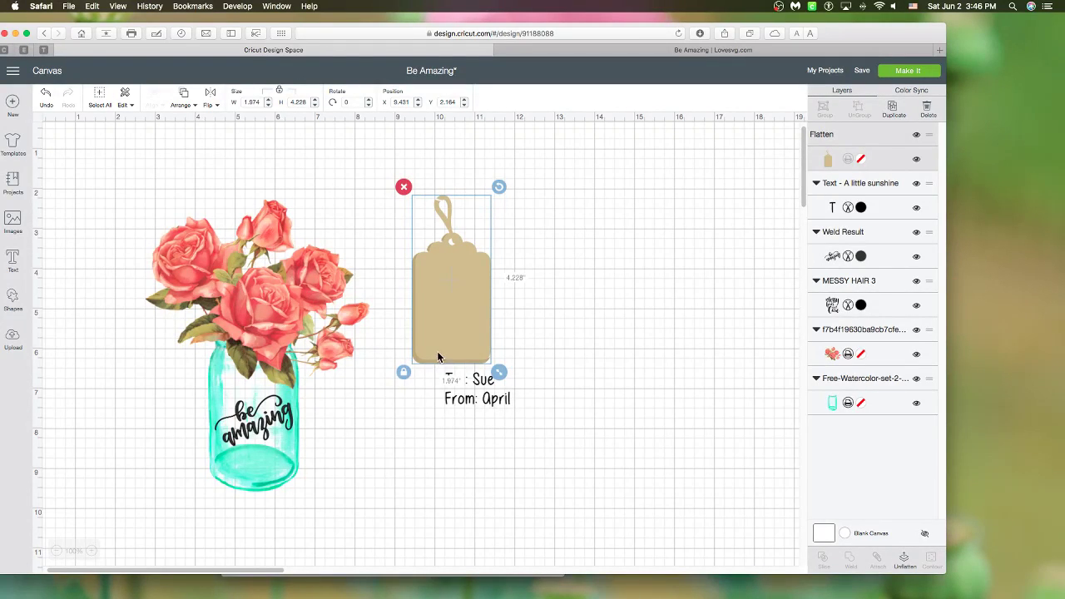
# - Move the blank tag beside the vase, place the To/From text on it, and bring the text to the front
pyautogui.moveTo(431, 341); pyautogui.dragTo(383, 407)
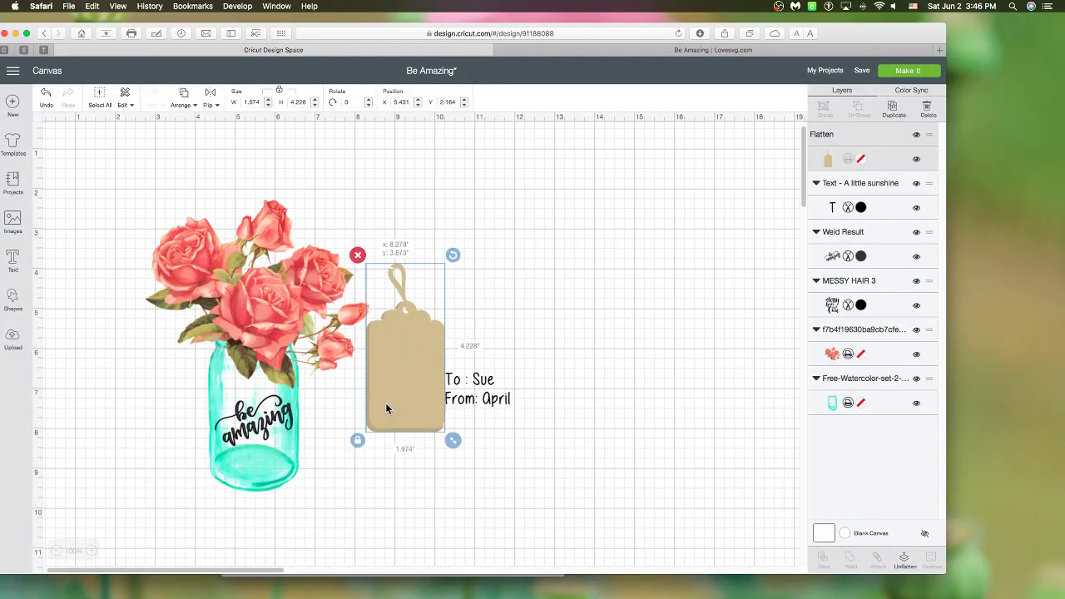
pyautogui.click(485, 404)
pyautogui.moveTo(485, 403); pyautogui.dragTo(414, 375)
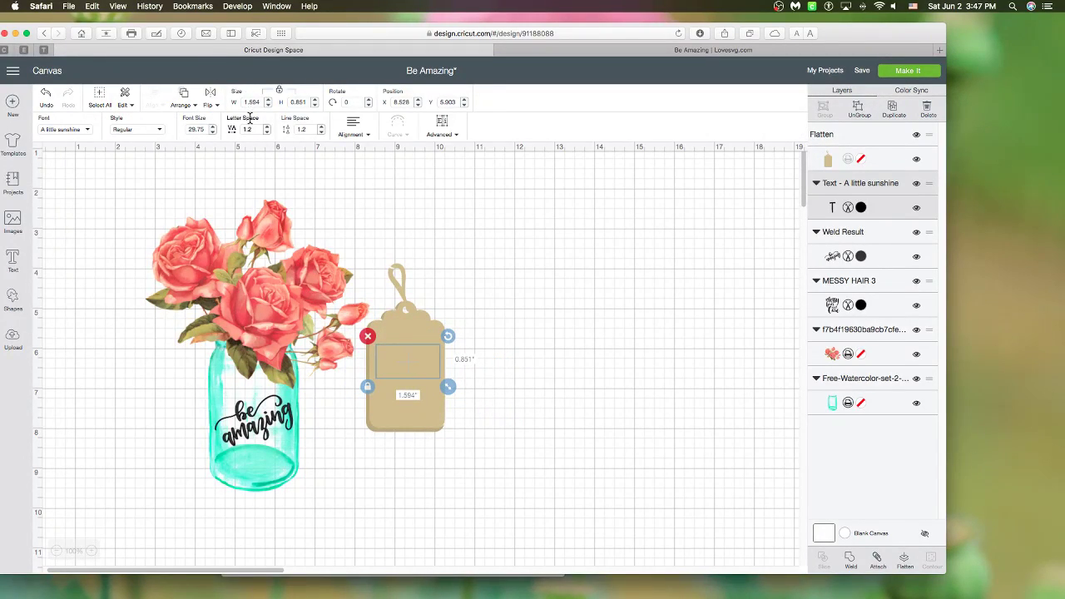
pyautogui.click(182, 104)
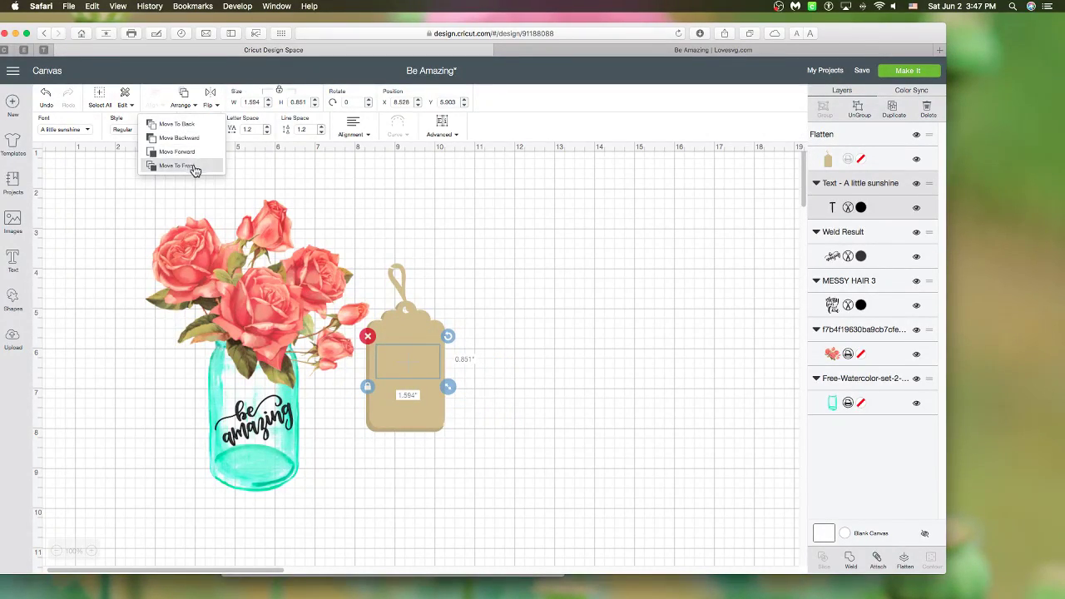
pyautogui.click(188, 166)
pyautogui.click(463, 389)
pyautogui.moveTo(463, 389); pyautogui.dragTo(361, 347)
# - Search the image library for "bee", clearing the previous search term
pyautogui.click(16, 338)
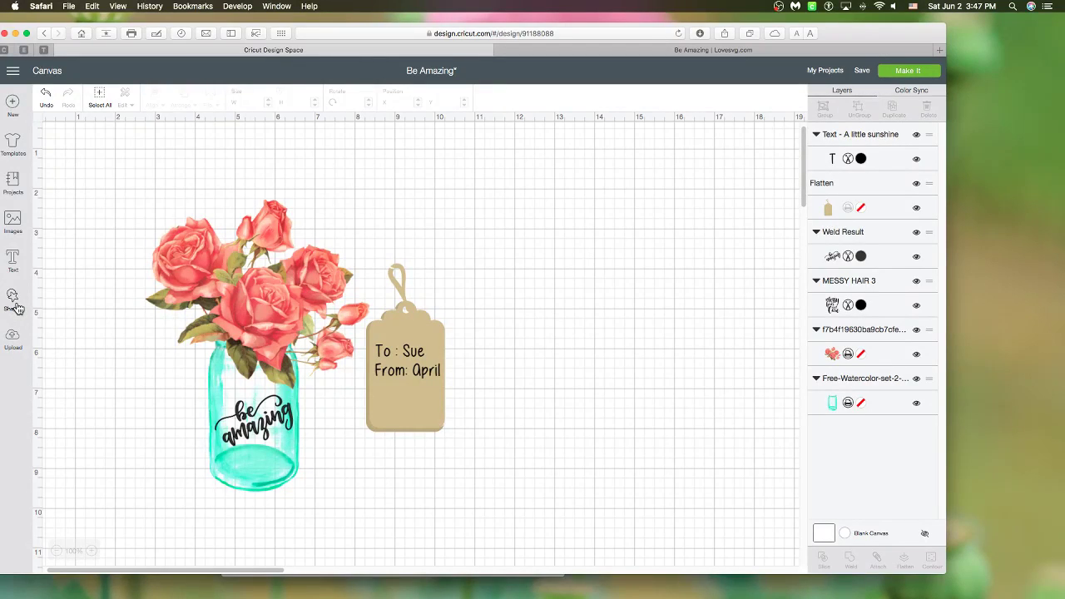
pyautogui.click(11, 223)
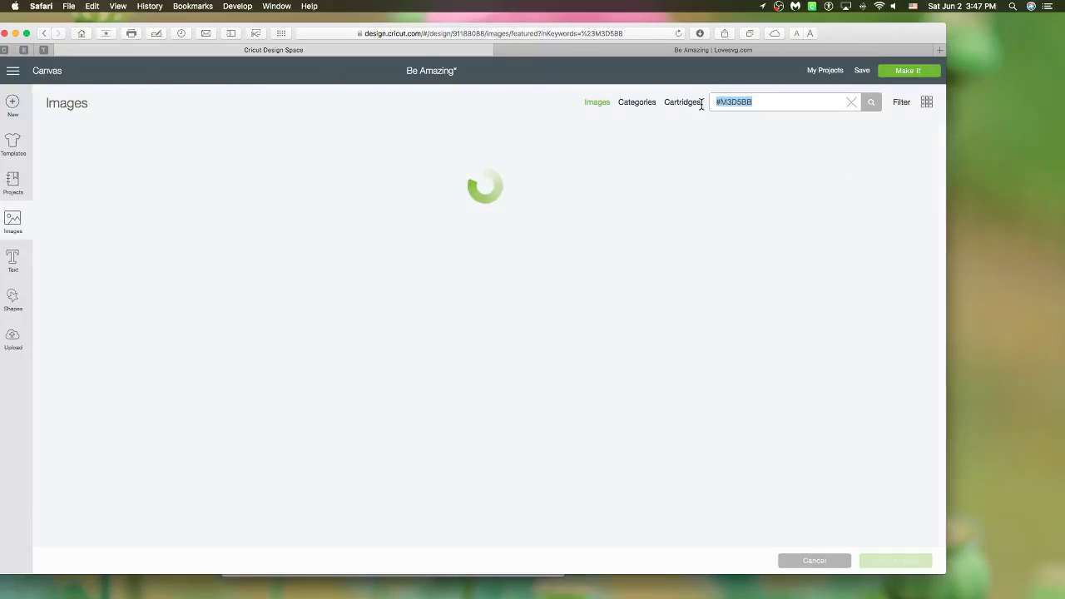
pyautogui.write('Bee')
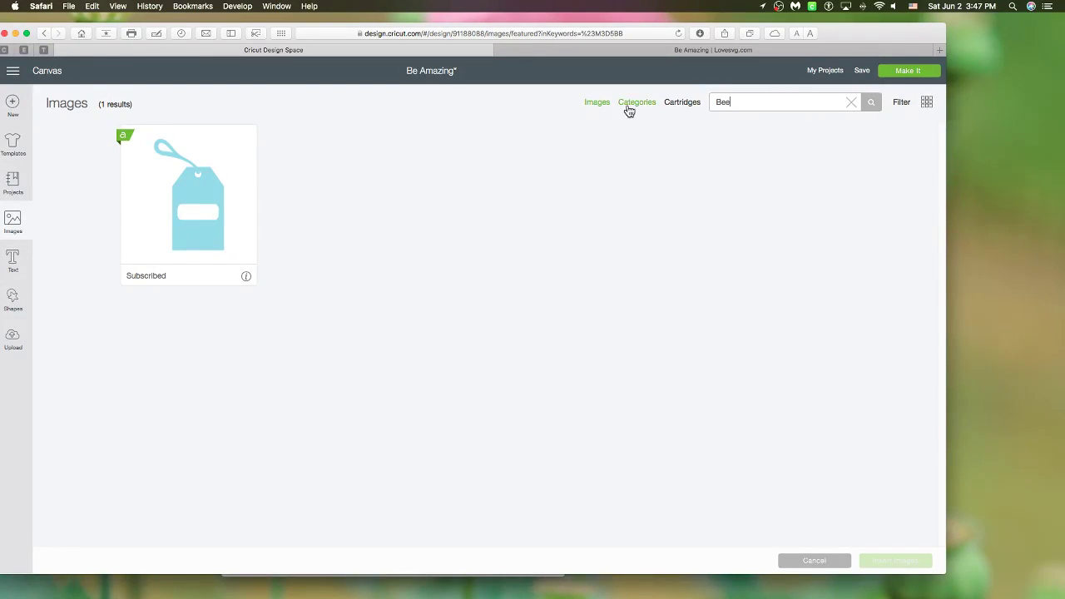
pyautogui.click(598, 106)
pyautogui.click(851, 103)
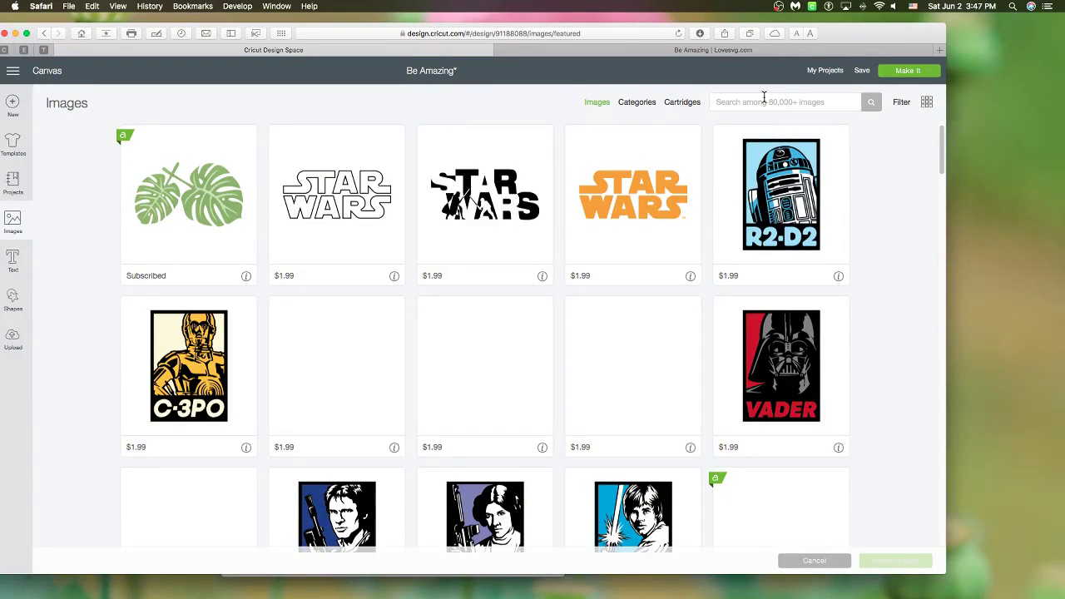
pyautogui.click(763, 100)
pyautogui.write('bee')
pyautogui.press('Return')
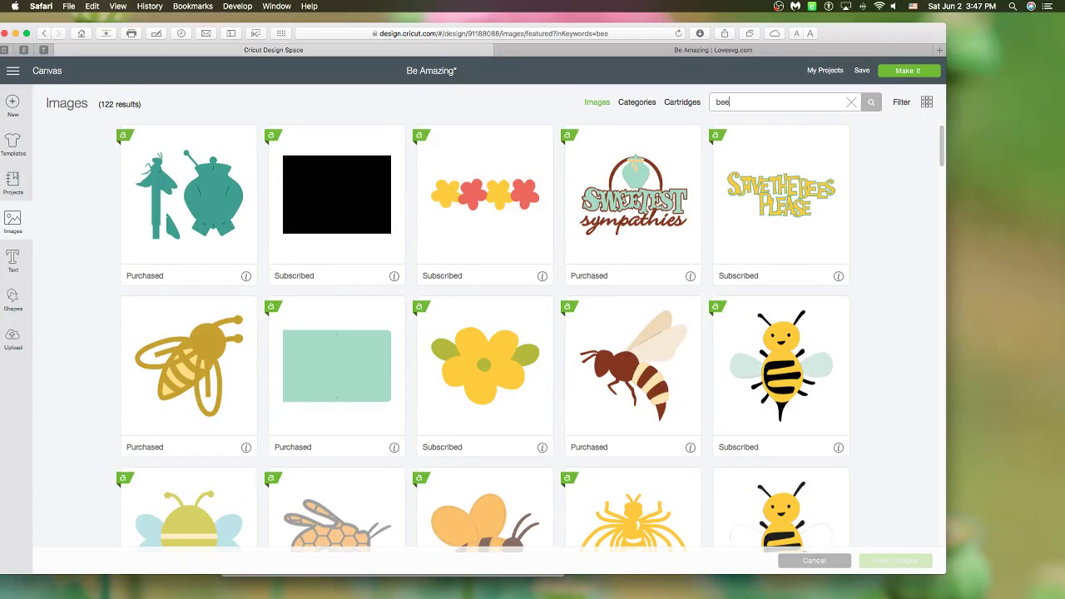
# - Find the purchased image of three bees in a row with patterned wings and insert it on the canvas
pyautogui.scroll(-5, 669, 307)
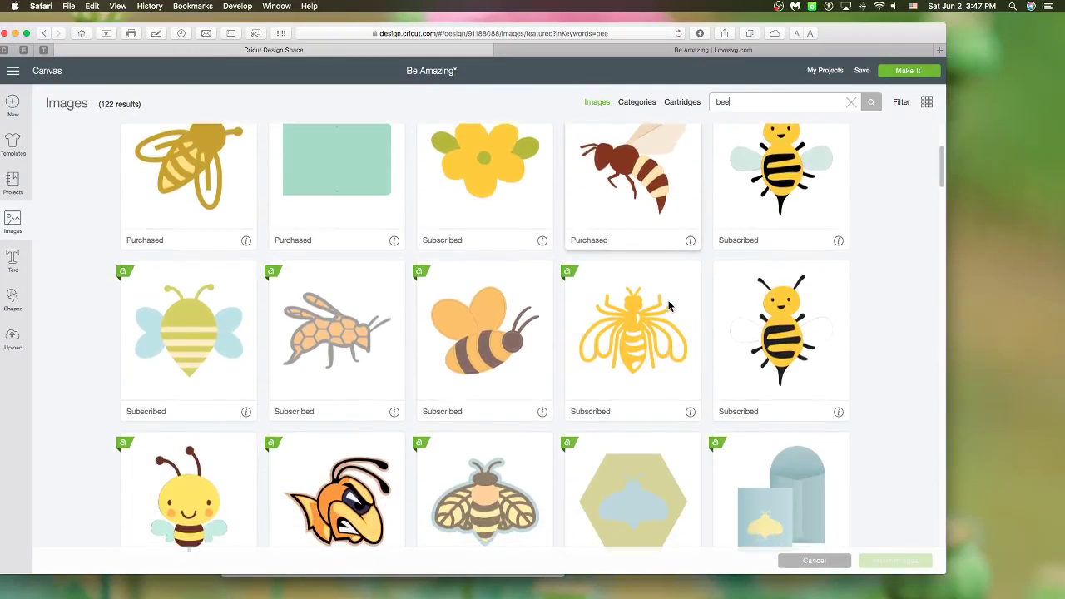
pyautogui.scroll(-5, 669, 307)
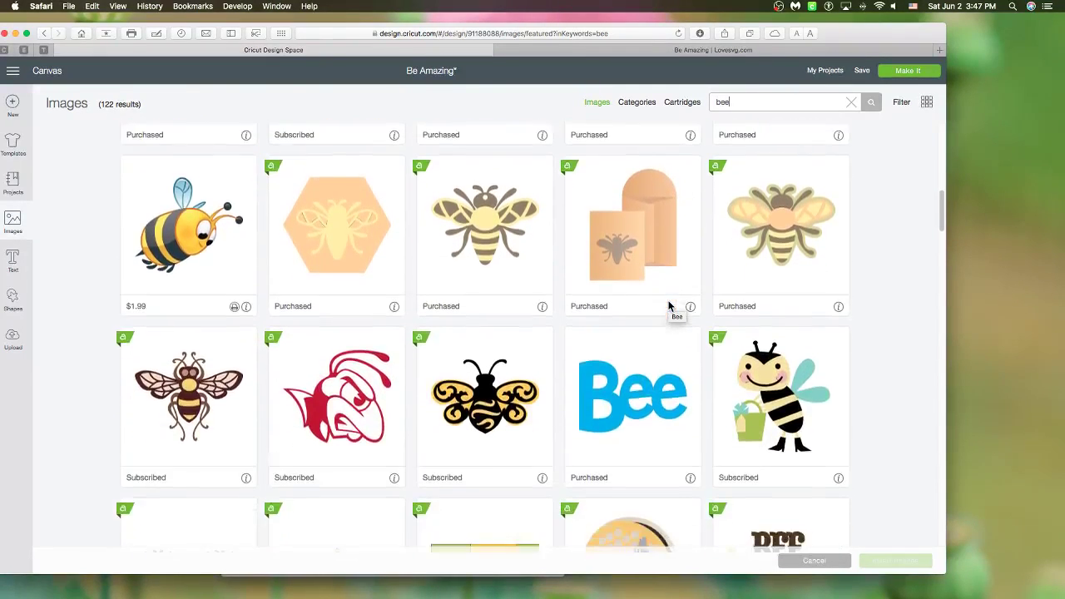
pyautogui.scroll(-2, 670, 309)
pyautogui.scroll(-3, 623, 305)
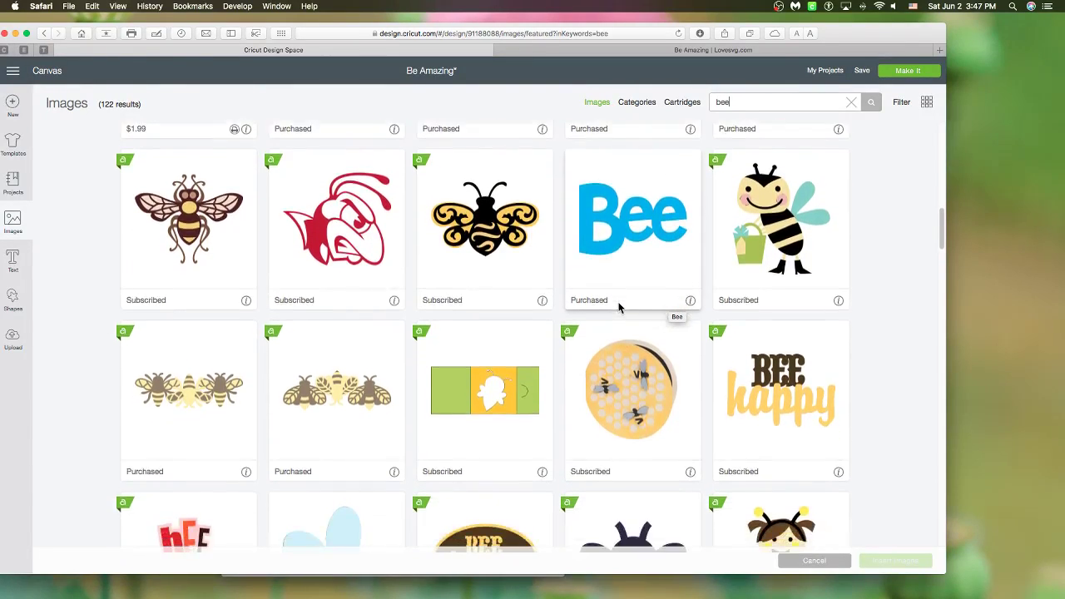
pyautogui.scroll(-5, 584, 286)
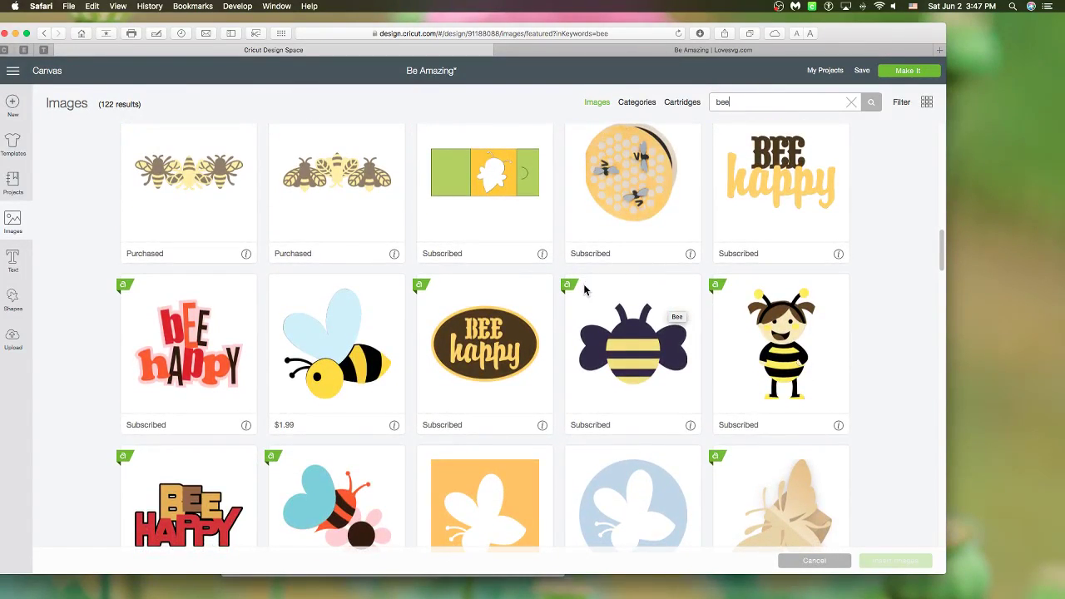
pyautogui.scroll(-2, 584, 290)
pyautogui.scroll(5, 584, 290)
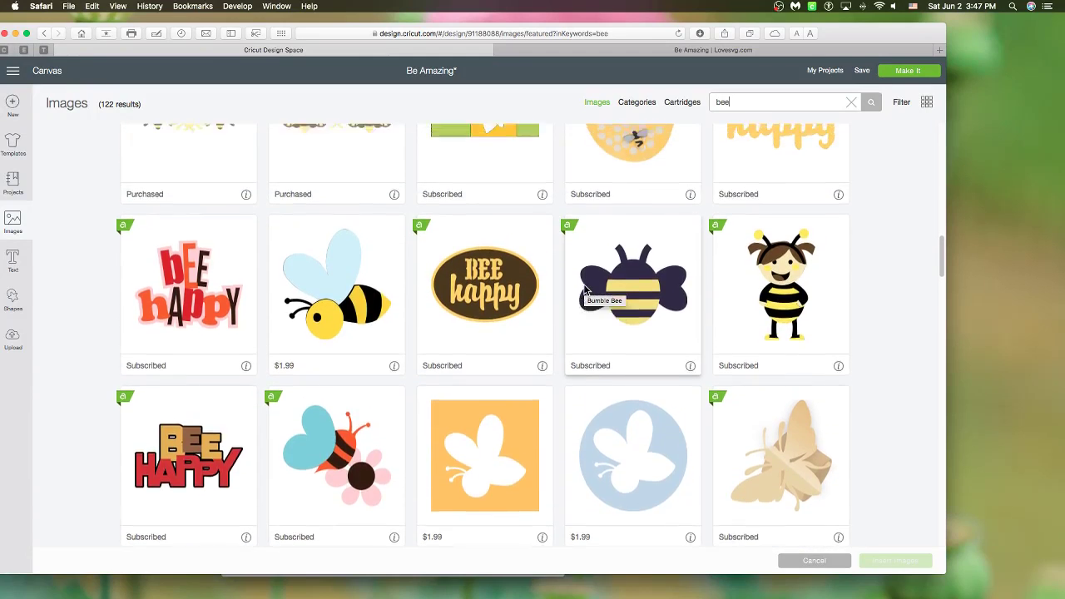
pyautogui.click(340, 277)
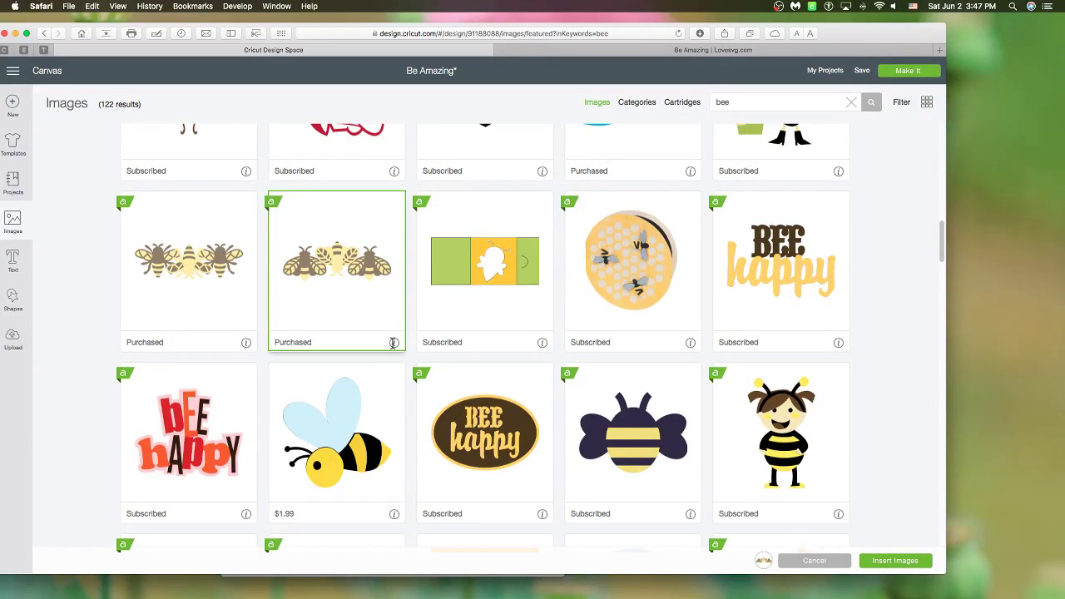
pyautogui.moveTo(394, 346)
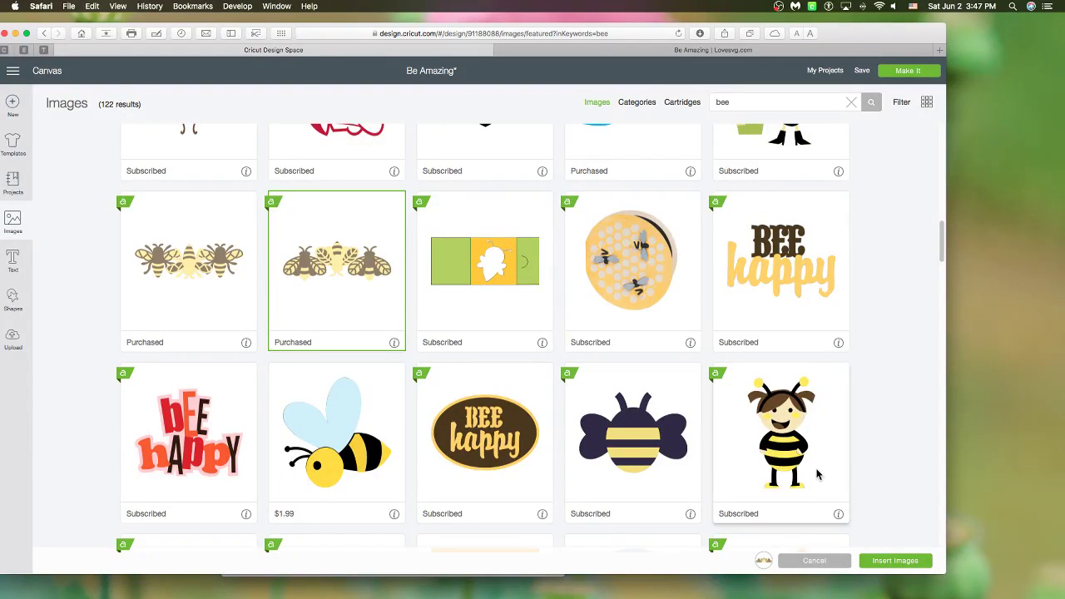
pyautogui.click(885, 561)
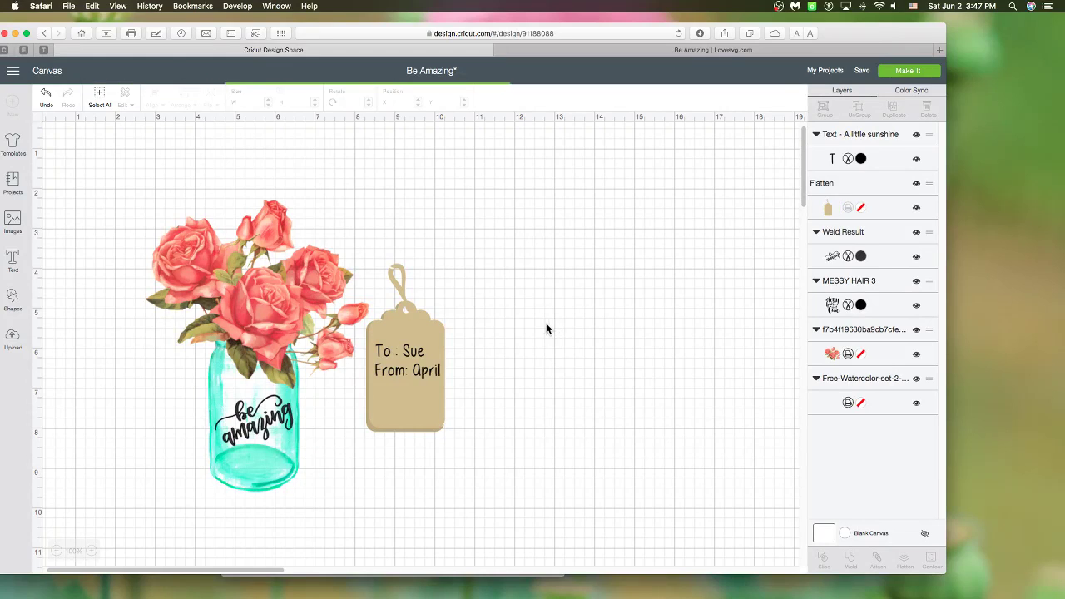
# - Fit the bee image, about 1.389 in wide, below the tag's text and recolour its two pale yellow layers Candycorn
pyautogui.moveTo(396, 272); pyautogui.dragTo(444, 424)
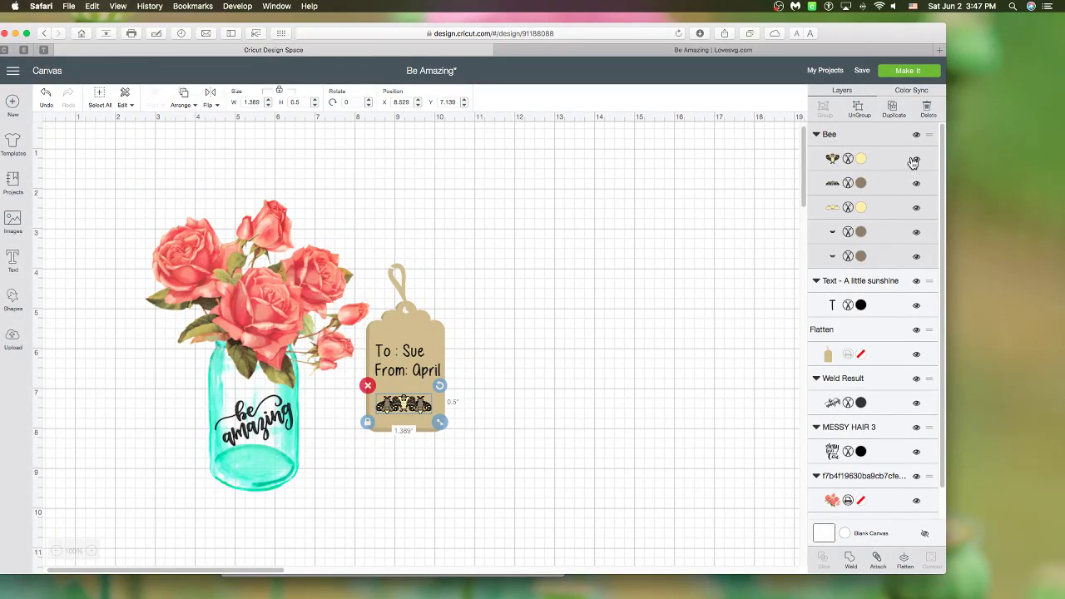
pyautogui.click(860, 158)
pyautogui.click(694, 276)
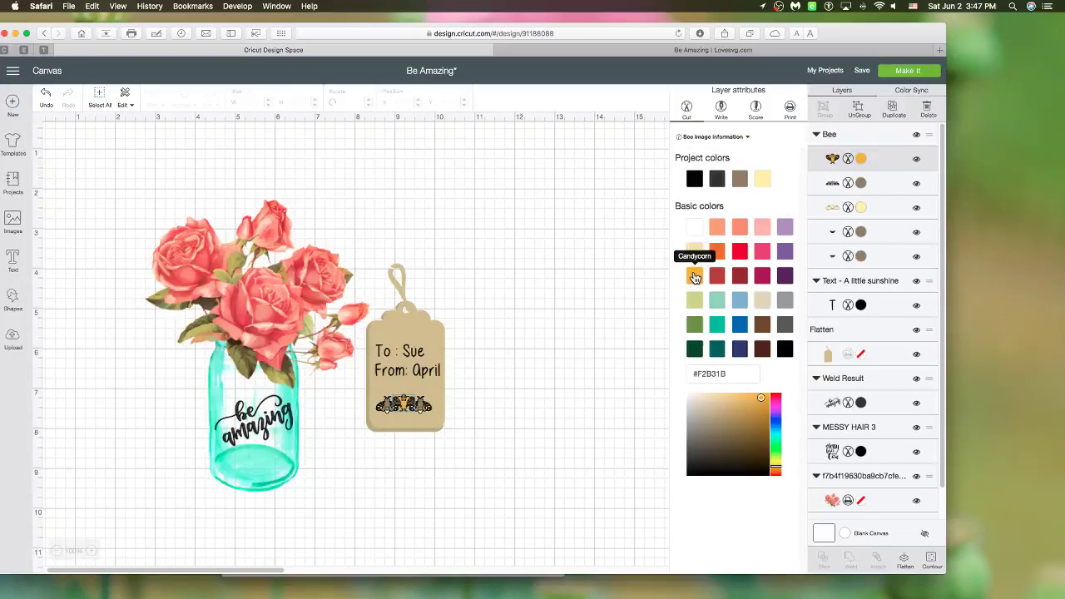
pyautogui.click(860, 207)
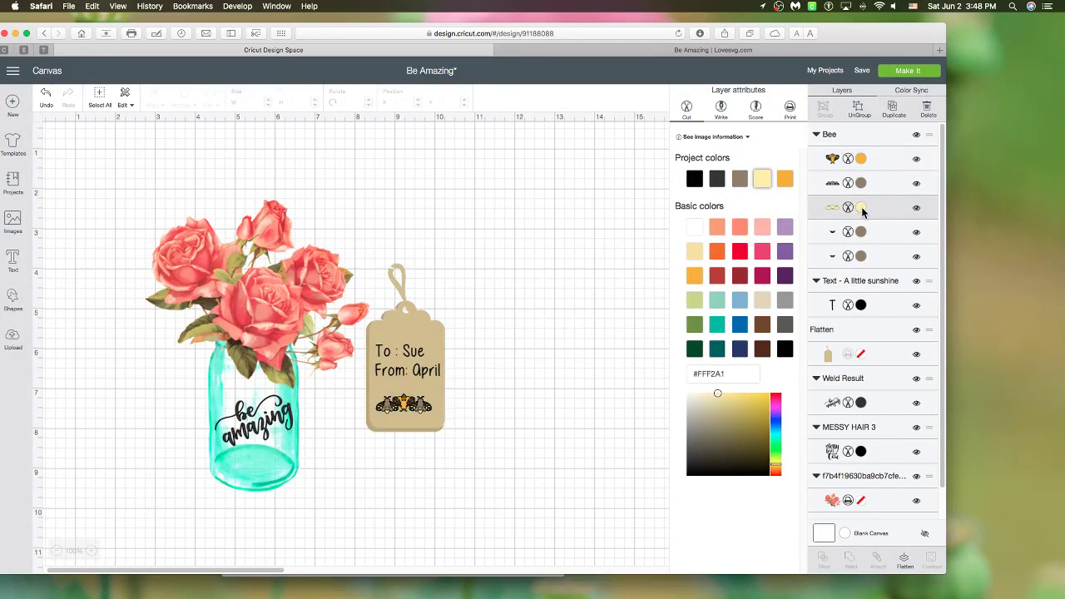
pyautogui.click(697, 285)
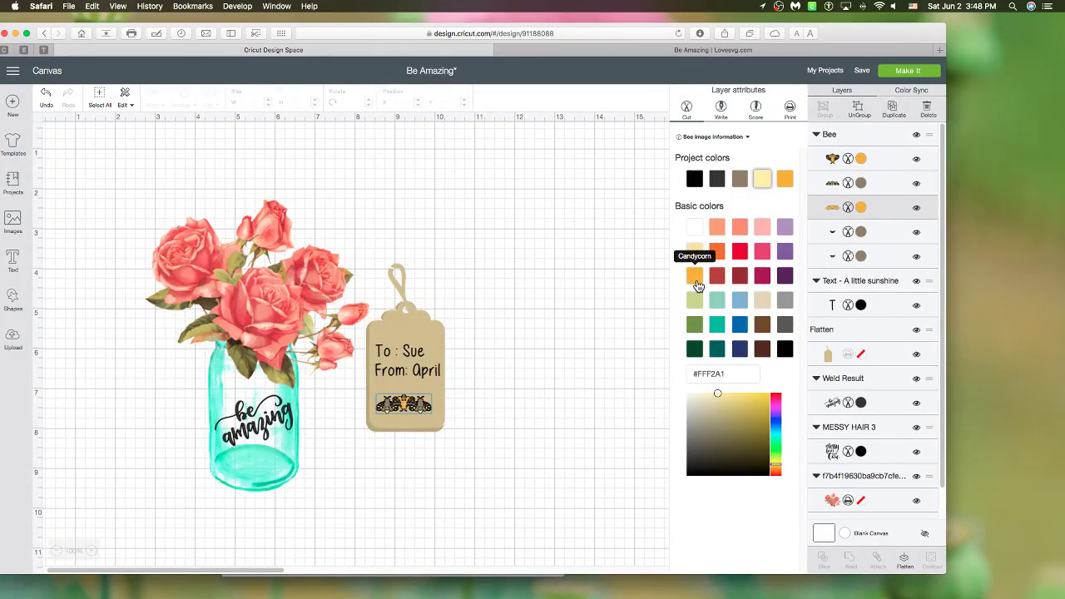
# - Recolour the three brown layers of the bee image dark grey (#333333)
pyautogui.click(860, 183)
pyautogui.click(719, 181)
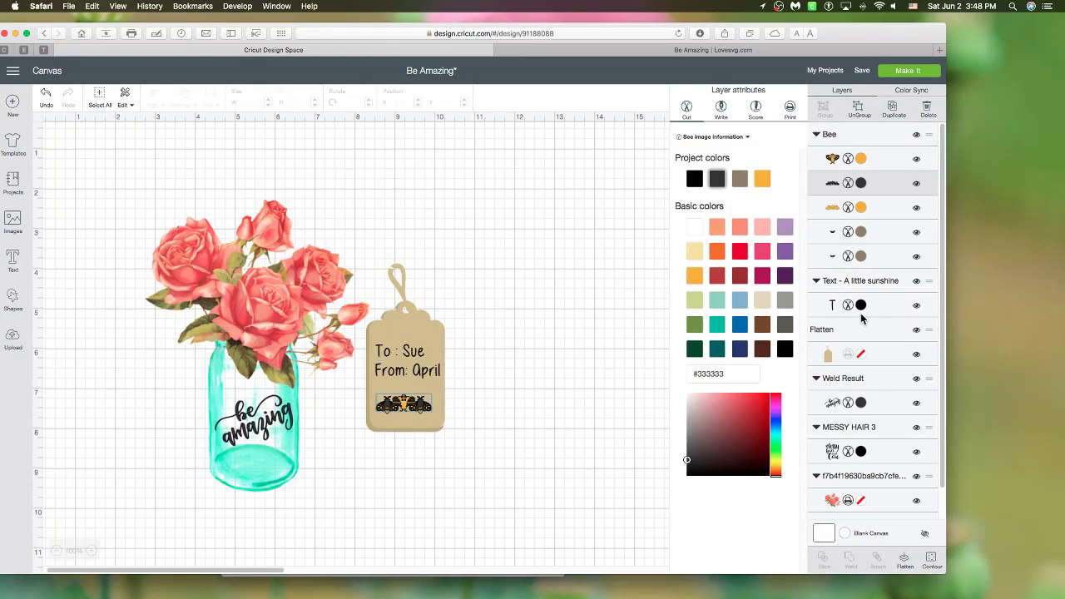
pyautogui.click(860, 233)
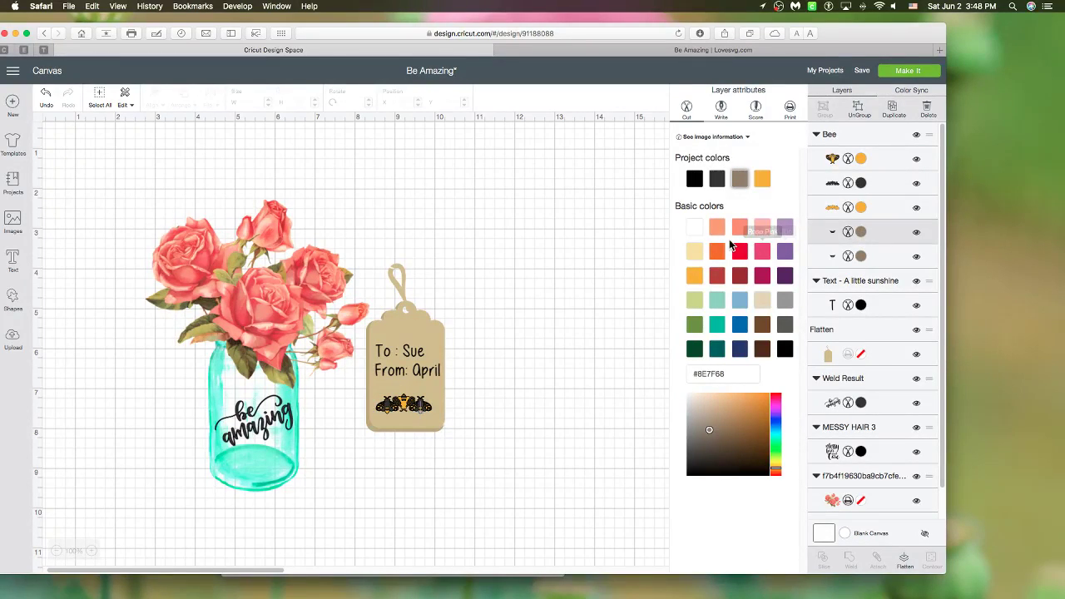
pyautogui.click(725, 180)
pyautogui.click(860, 255)
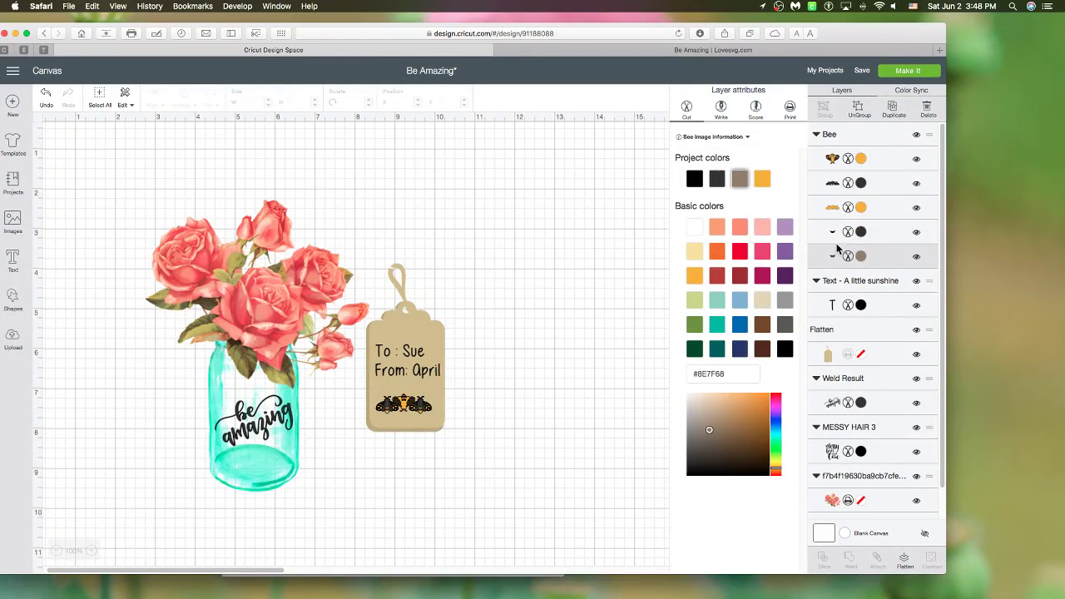
pyautogui.click(717, 179)
pyautogui.click(608, 260)
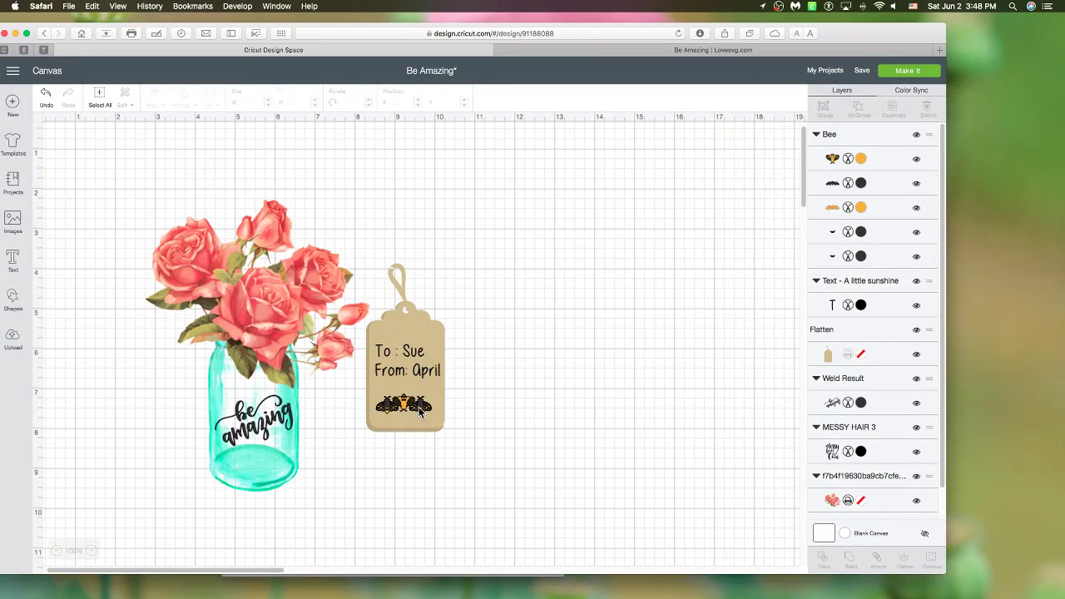
# - Nudge the bee row slightly right so that it sits centred on the lower part of the tag
pyautogui.moveTo(420, 412); pyautogui.dragTo(426, 411)
pyautogui.click(454, 424)
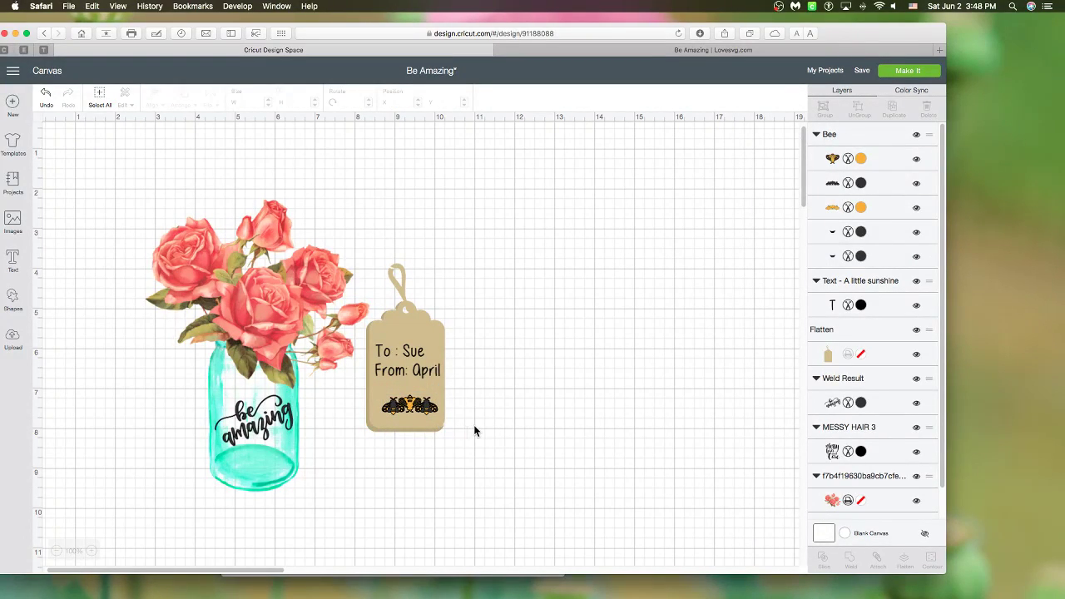
pyautogui.click(428, 411)
pyautogui.moveTo(427, 411); pyautogui.dragTo(425, 411)
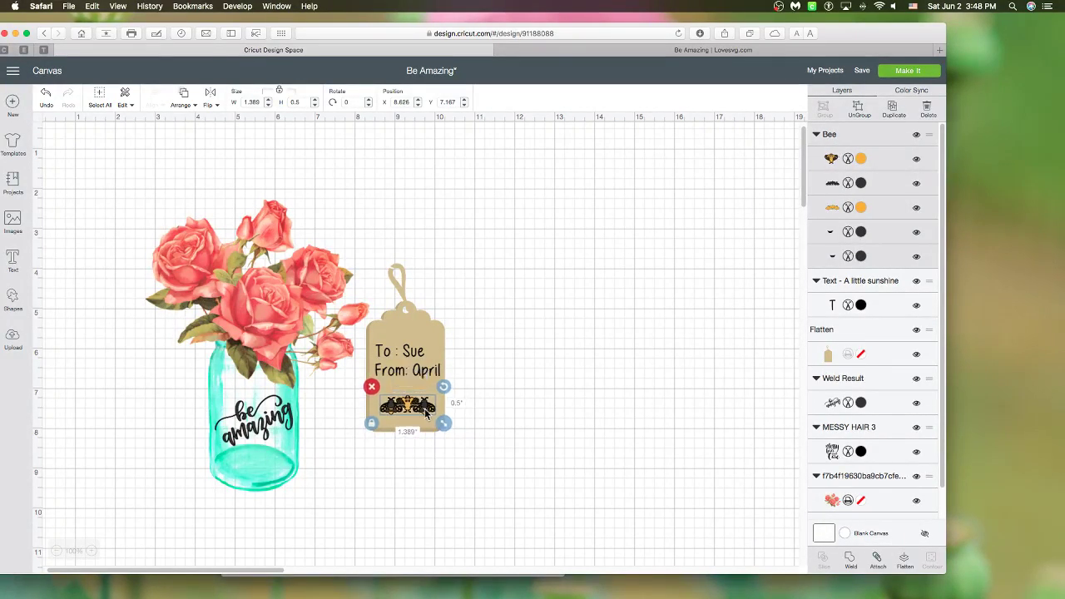
pyautogui.click(496, 427)
# - Select the bee row together with the tag, leaving out the flowers and the text, and flatten them
pyautogui.moveTo(407, 454); pyautogui.dragTo(369, 265)
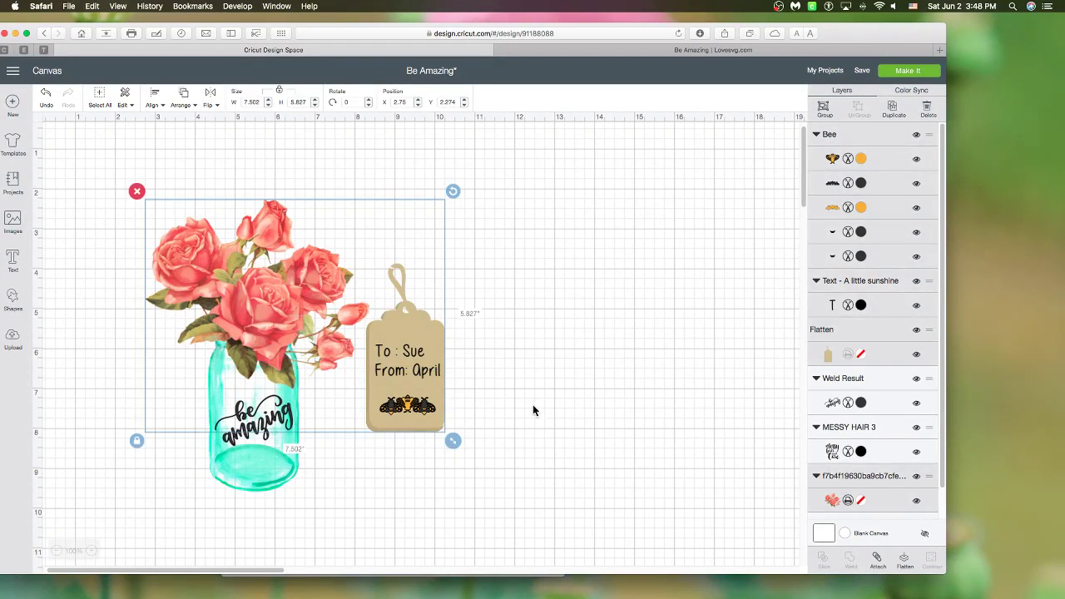
pyautogui.click(475, 432)
pyautogui.moveTo(475, 432); pyautogui.dragTo(371, 397)
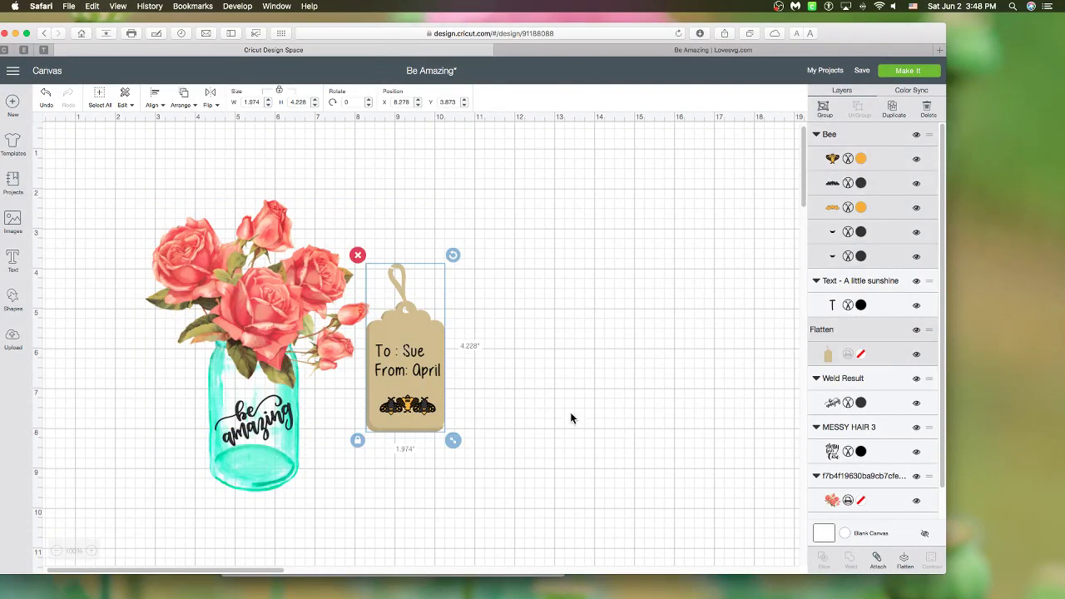
pyautogui.click(898, 562)
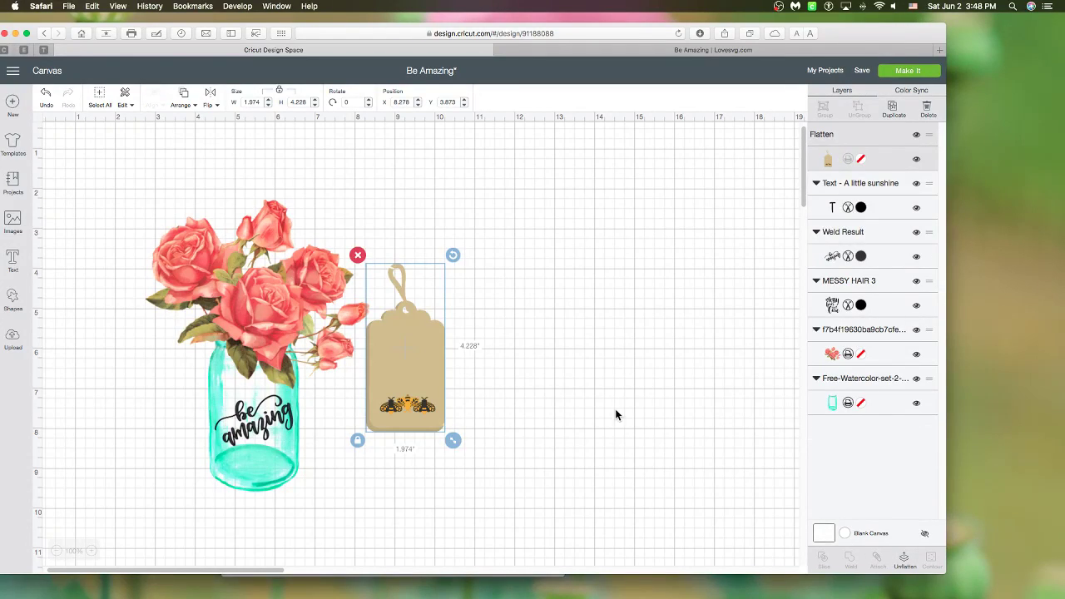
# - Send the flattened bee tag to the back so that it lies behind the To/From text
pyautogui.moveTo(386, 366)
pyautogui.mouseDown()
pyautogui.moveTo(508, 314)
pyautogui.moveTo(416, 366)
pyautogui.moveTo(382, 374)
pyautogui.moveTo(387, 364)
pyautogui.mouseUp()
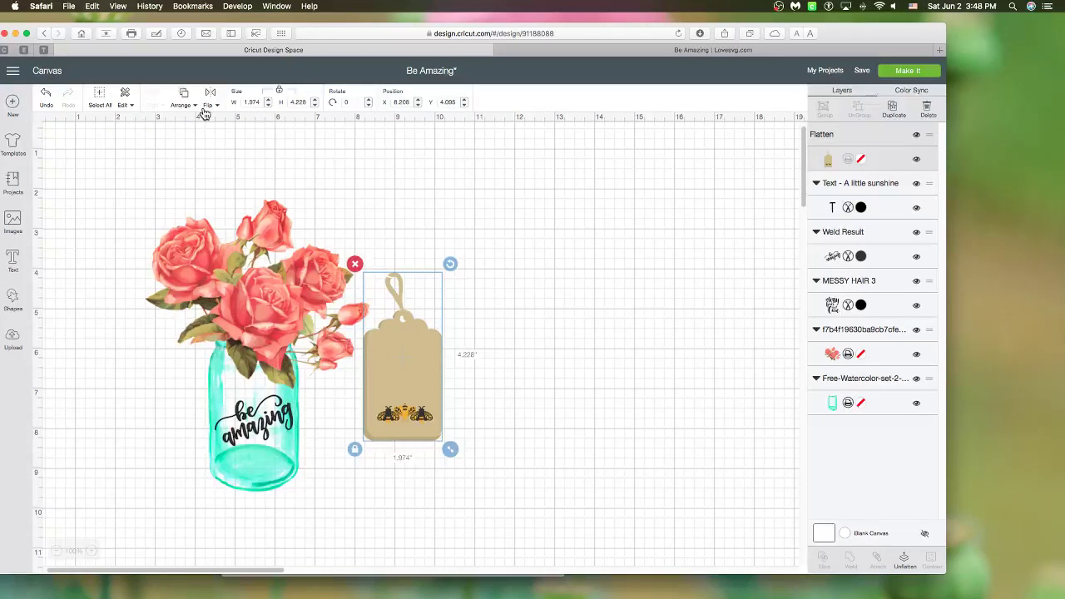
pyautogui.click(185, 105)
pyautogui.click(204, 121)
pyautogui.click(499, 385)
pyautogui.moveTo(497, 381); pyautogui.dragTo(361, 344)
pyautogui.click(469, 345)
# - Move the tag and its To/From text clear of the flowers and flatten the two into one image
pyautogui.moveTo(438, 297); pyautogui.dragTo(545, 299)
pyautogui.moveTo(427, 375); pyautogui.dragTo(535, 381)
pyautogui.click(588, 383)
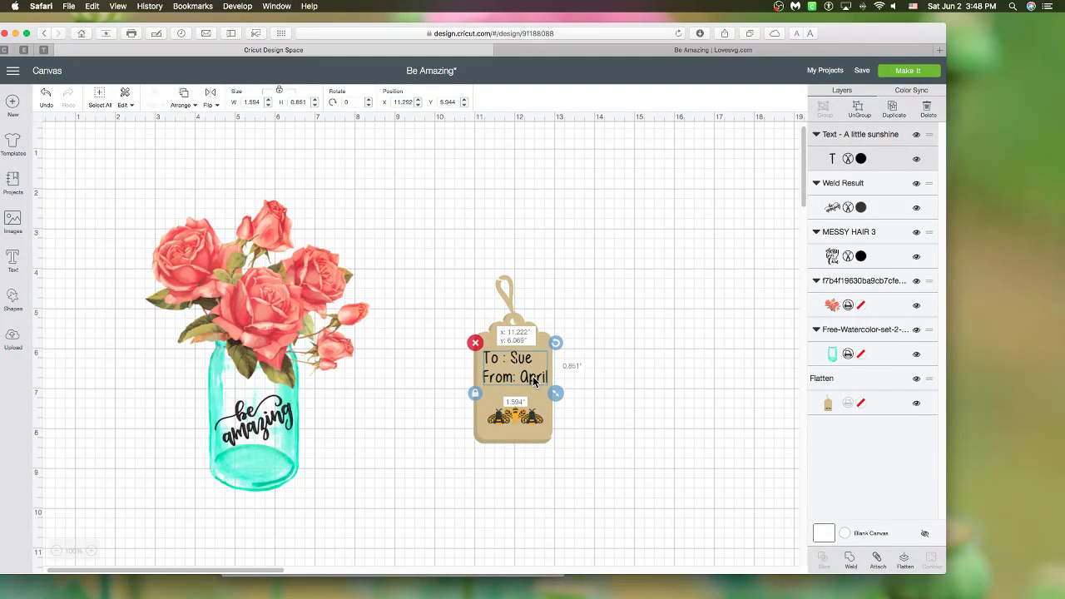
pyautogui.click(581, 384)
pyautogui.click(478, 365)
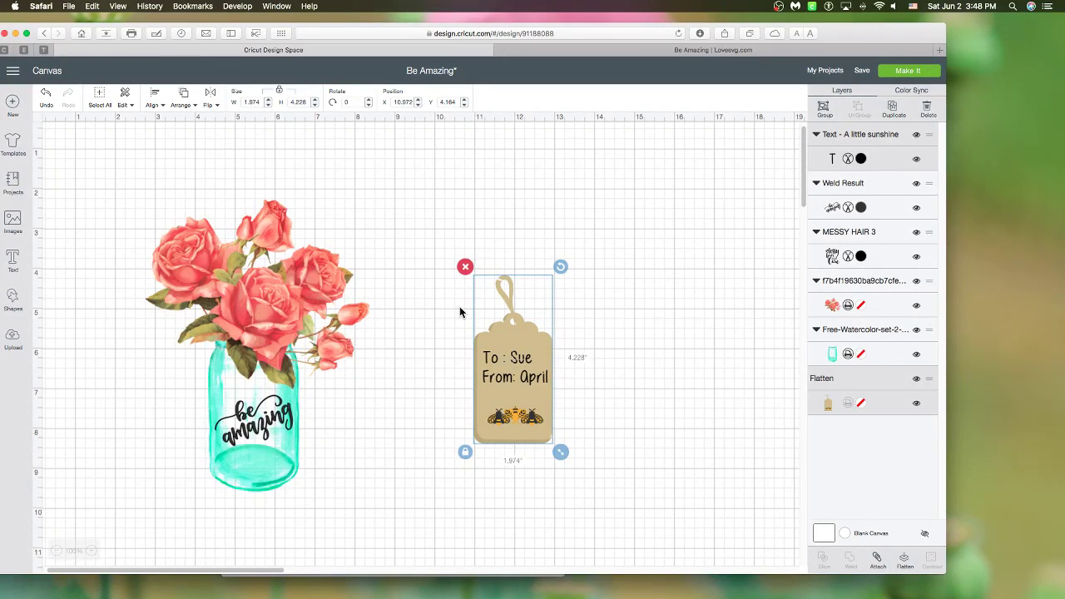
pyautogui.click(904, 562)
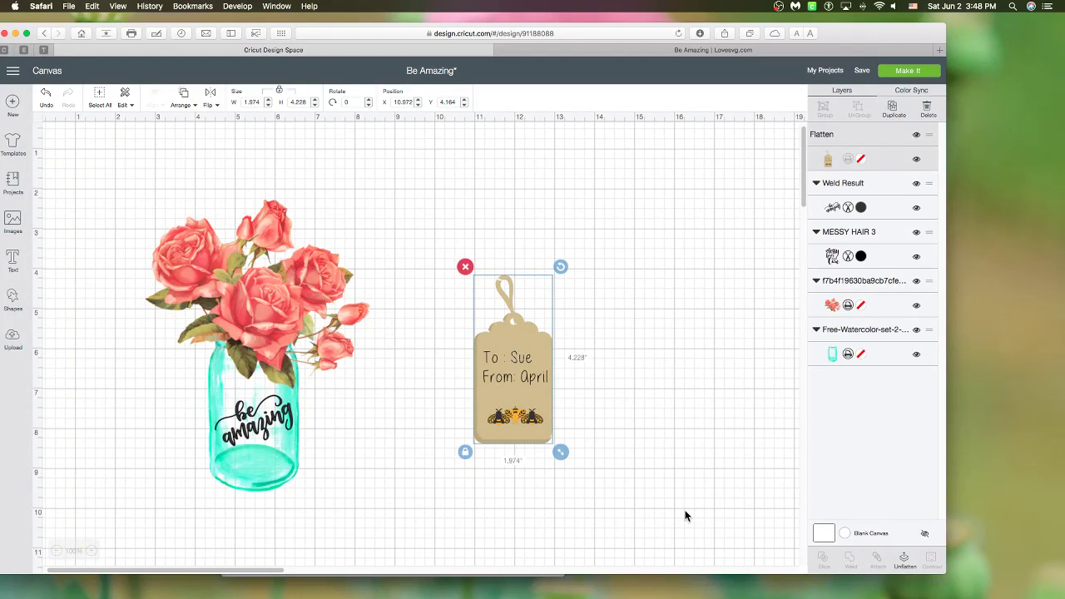
# - Shrink the flattened tag to a small, narrower shape and position it just beside the roses
pyautogui.moveTo(538, 408); pyautogui.dragTo(402, 479)
pyautogui.moveTo(427, 522); pyautogui.dragTo(388, 450)
pyautogui.moveTo(365, 413); pyautogui.dragTo(450, 395)
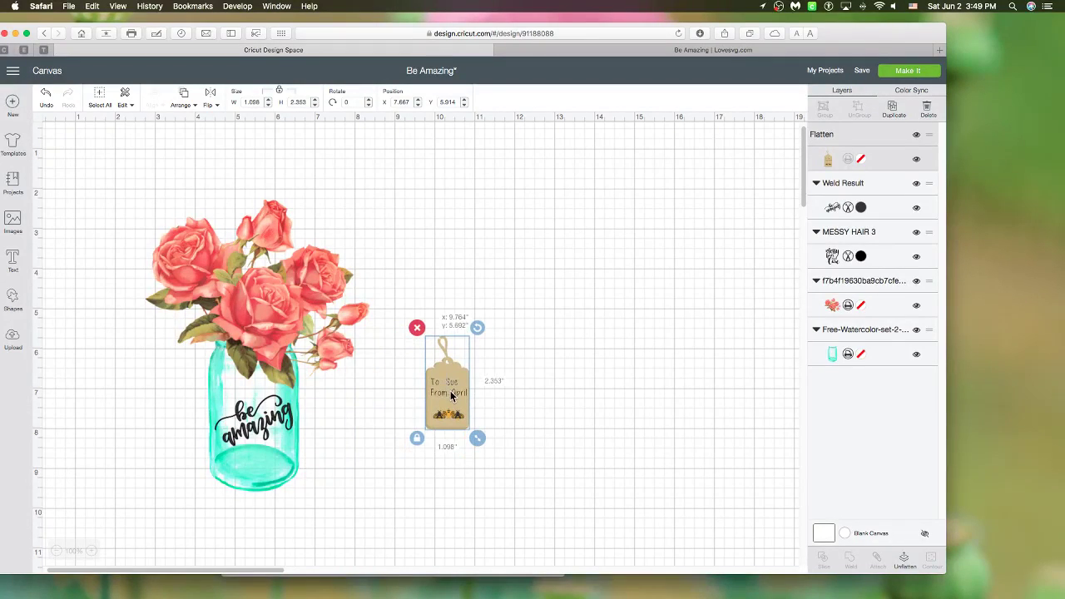
pyautogui.moveTo(481, 439); pyautogui.dragTo(441, 343)
pyautogui.moveTo(491, 421); pyautogui.dragTo(442, 358)
pyautogui.click(482, 362)
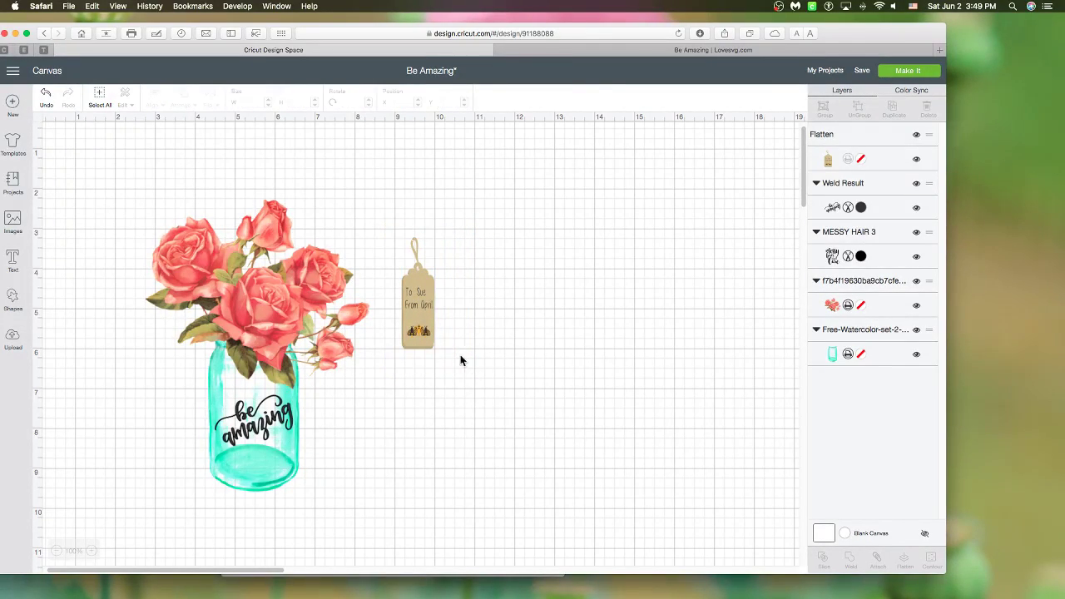
# - Move the gift tag beneath the small rosebuds beside the jar and make it shorter
pyautogui.moveTo(420, 301); pyautogui.dragTo(319, 417)
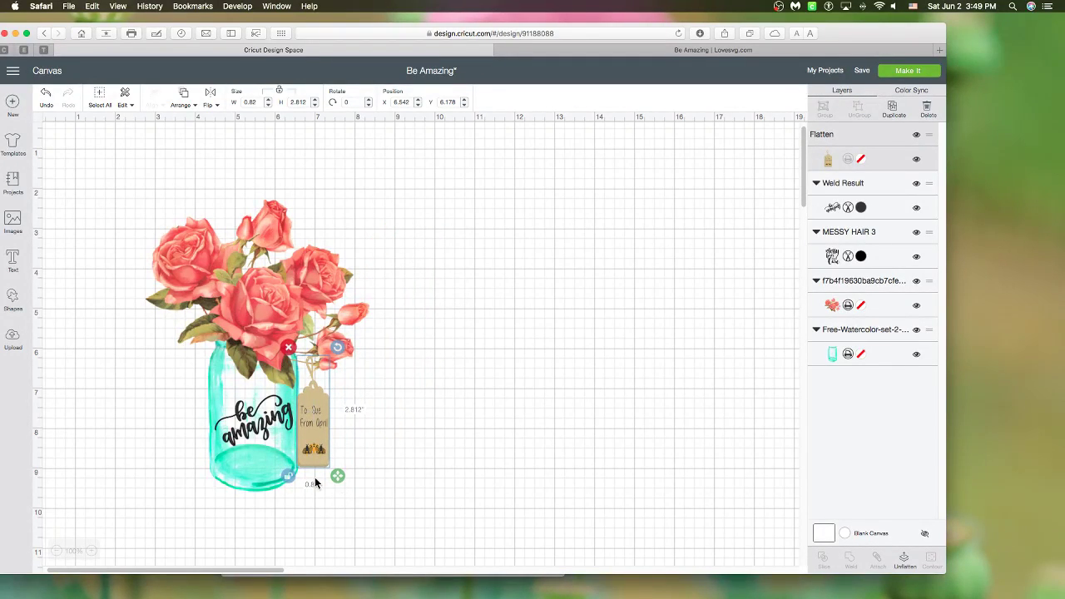
pyautogui.moveTo(337, 482); pyautogui.dragTo(320, 415)
pyautogui.click(390, 430)
# - Select the jar, roses, lettering and tag together and enlarge them to about 8.16 by 10.63 inches
pyautogui.moveTo(103, 210); pyautogui.dragTo(425, 558)
pyautogui.scroll(-5, 416, 474)
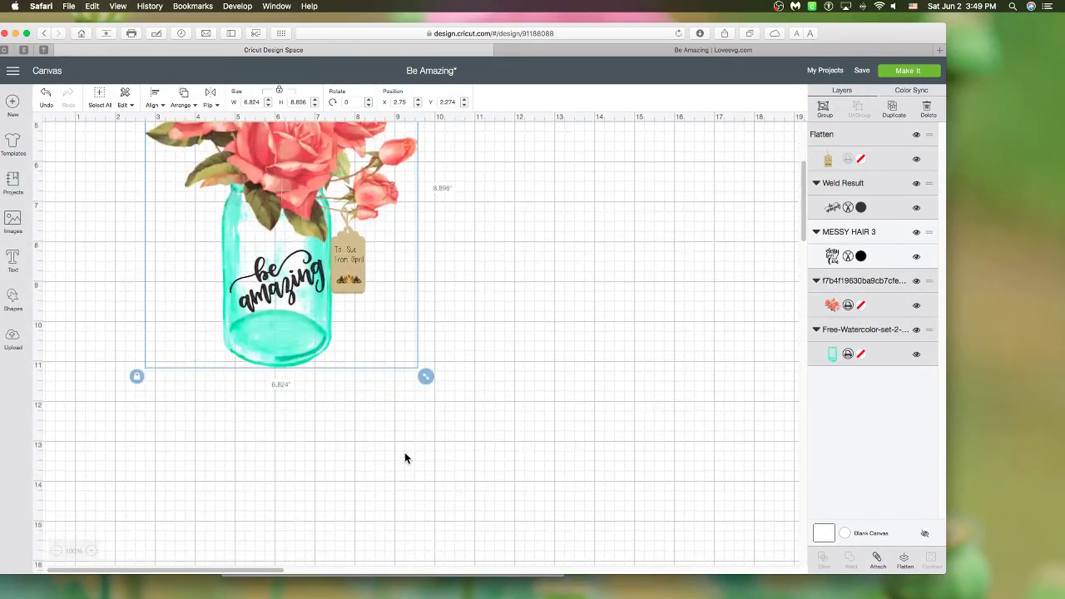
pyautogui.moveTo(426, 375); pyautogui.dragTo(482, 447)
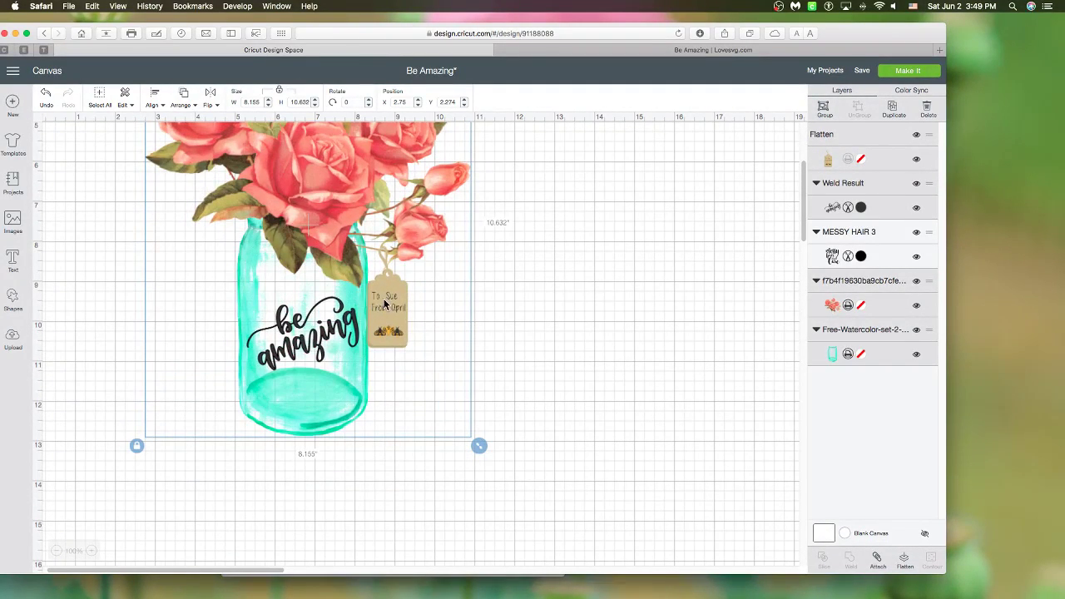
pyautogui.click(448, 307)
# - Nudge the jar slightly and reposition the gift tag so that it hangs from the rosebud stems just beside the jar
pyautogui.moveTo(397, 304); pyautogui.dragTo(365, 272)
pyautogui.click(466, 323)
pyautogui.scroll(3, 450, 332)
pyautogui.scroll(1, 371, 425)
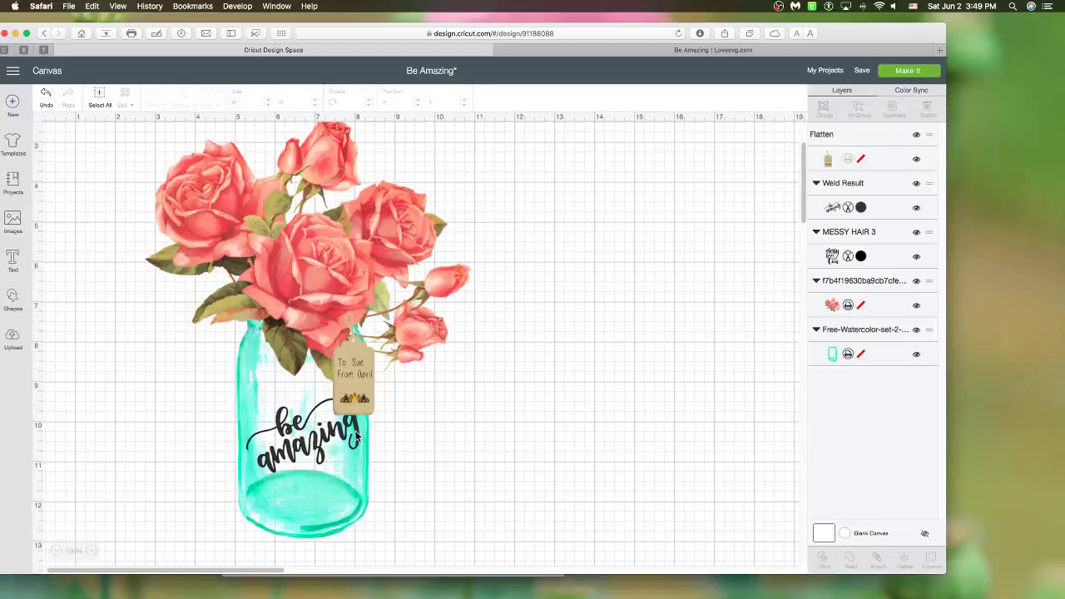
pyautogui.moveTo(343, 490); pyautogui.dragTo(344, 483)
pyautogui.click(465, 454)
pyautogui.moveTo(351, 363); pyautogui.dragTo(399, 404)
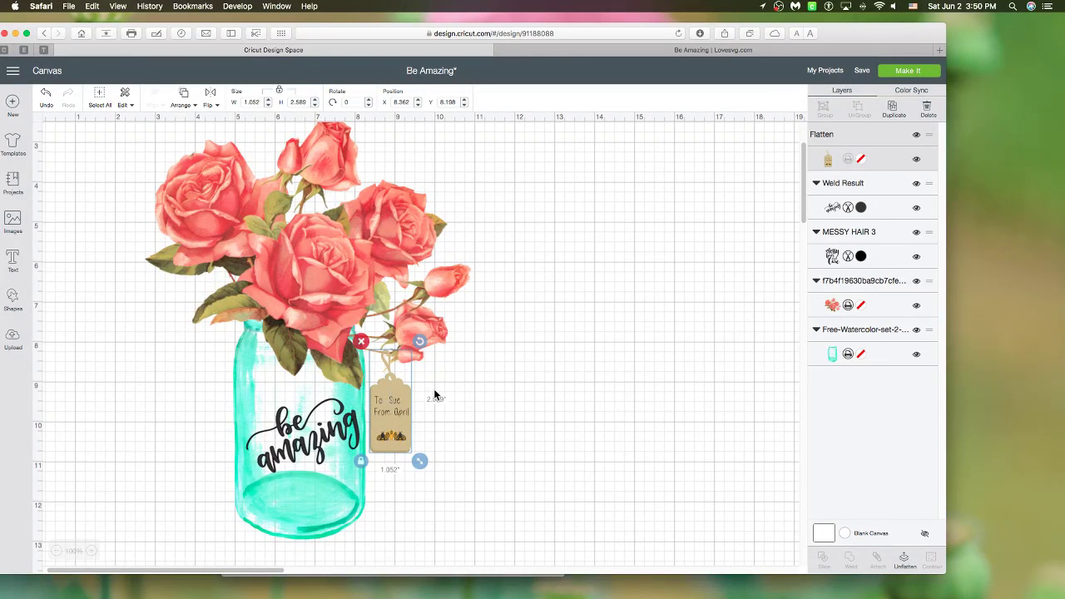
pyautogui.click(447, 390)
# - Select the jar, roses, lettering and gift tag and flatten them into one printable image
pyautogui.moveTo(458, 471); pyautogui.dragTo(293, 287)
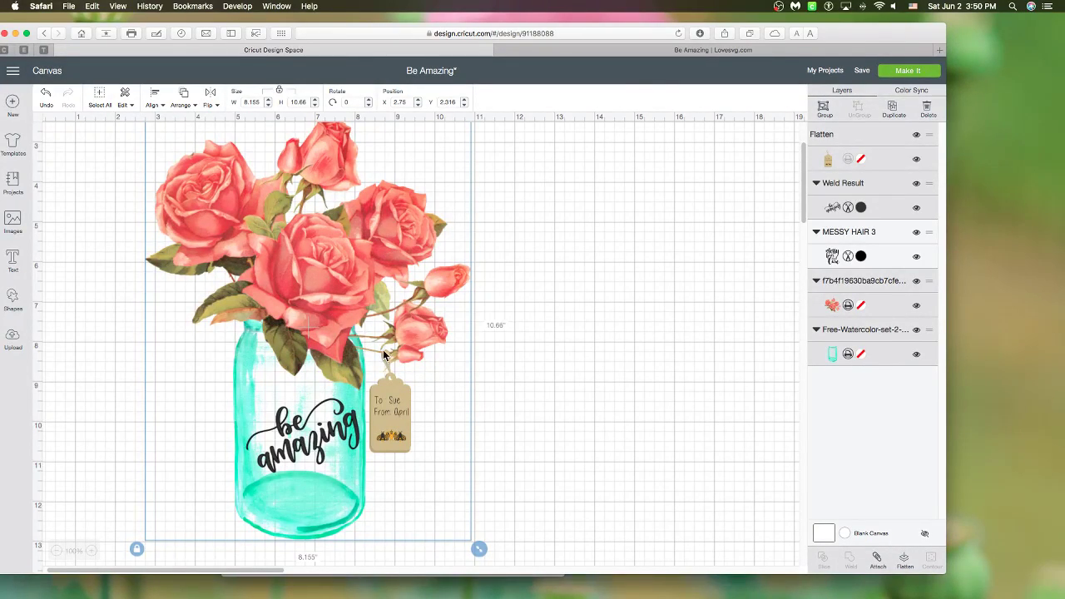
pyautogui.click(533, 399)
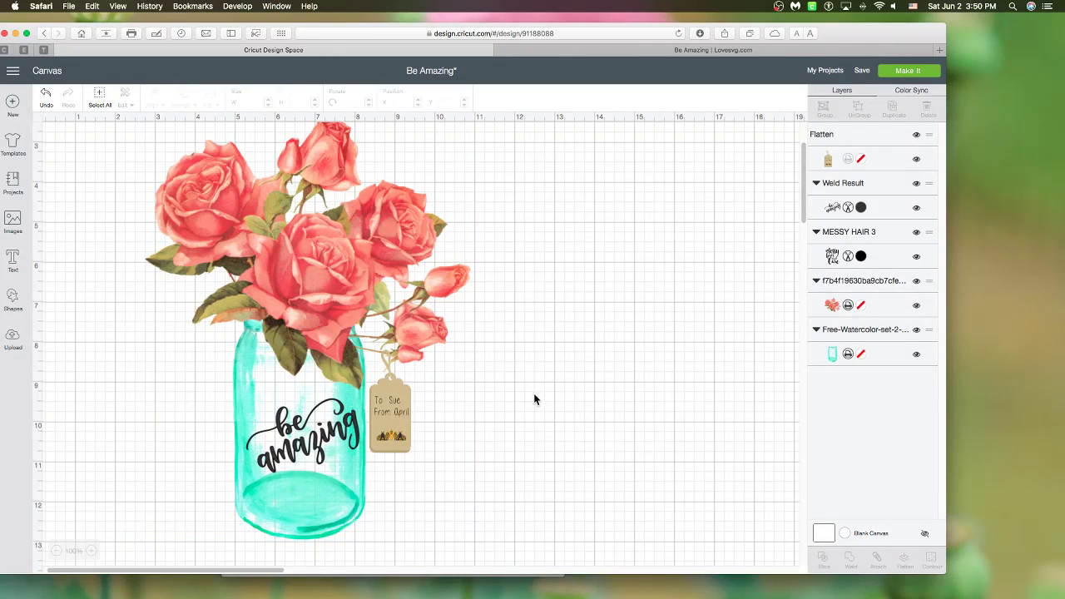
pyautogui.moveTo(405, 491); pyautogui.dragTo(188, 268)
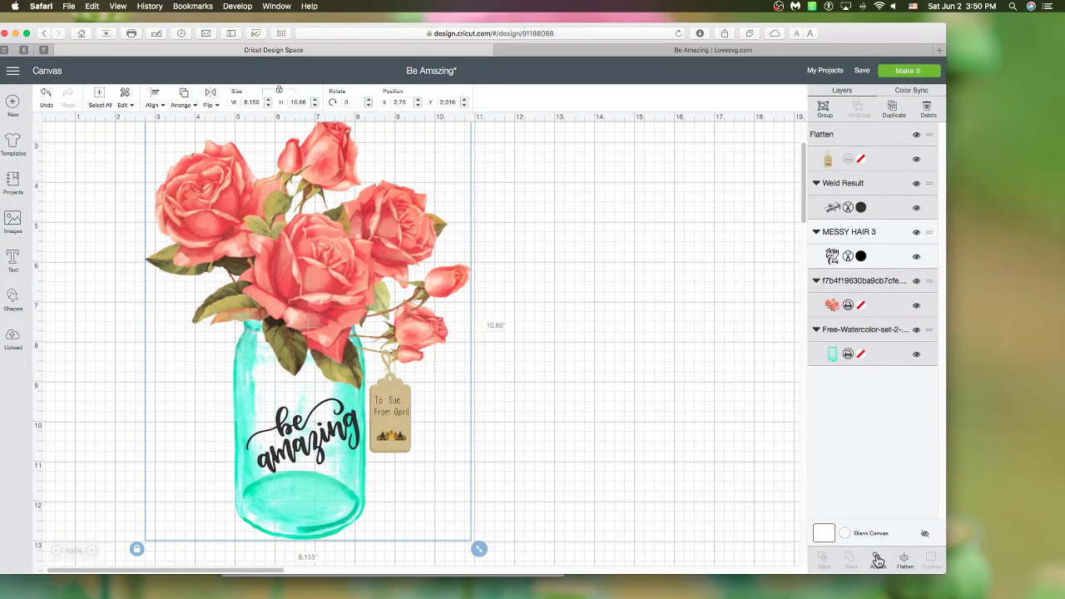
pyautogui.click(904, 559)
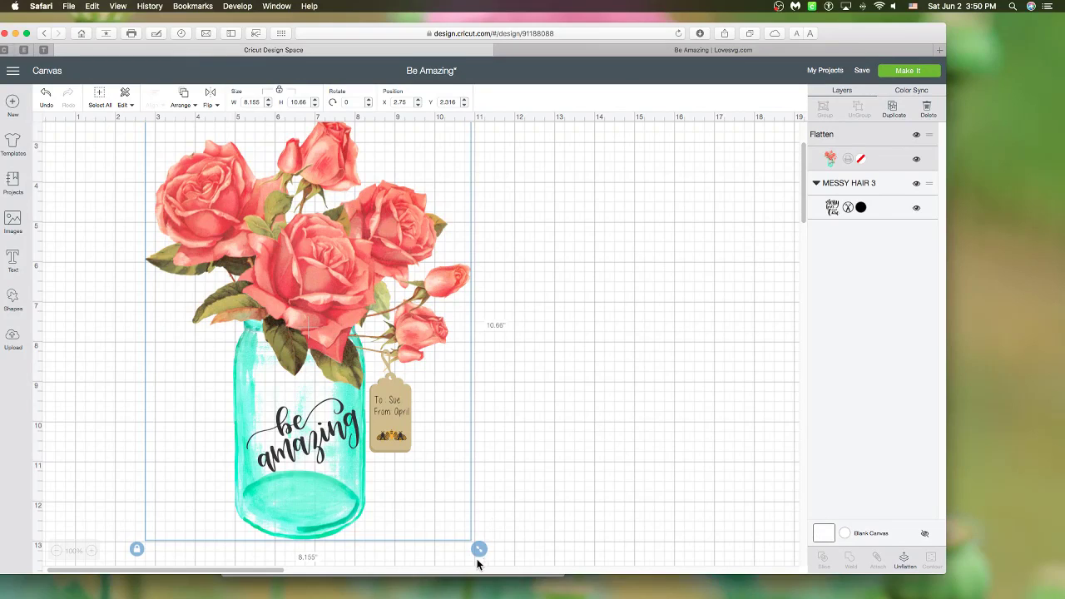
# - Set the flattened design's height to 9.25 inches with its proportions locked
pyautogui.moveTo(477, 549); pyautogui.dragTo(408, 456)
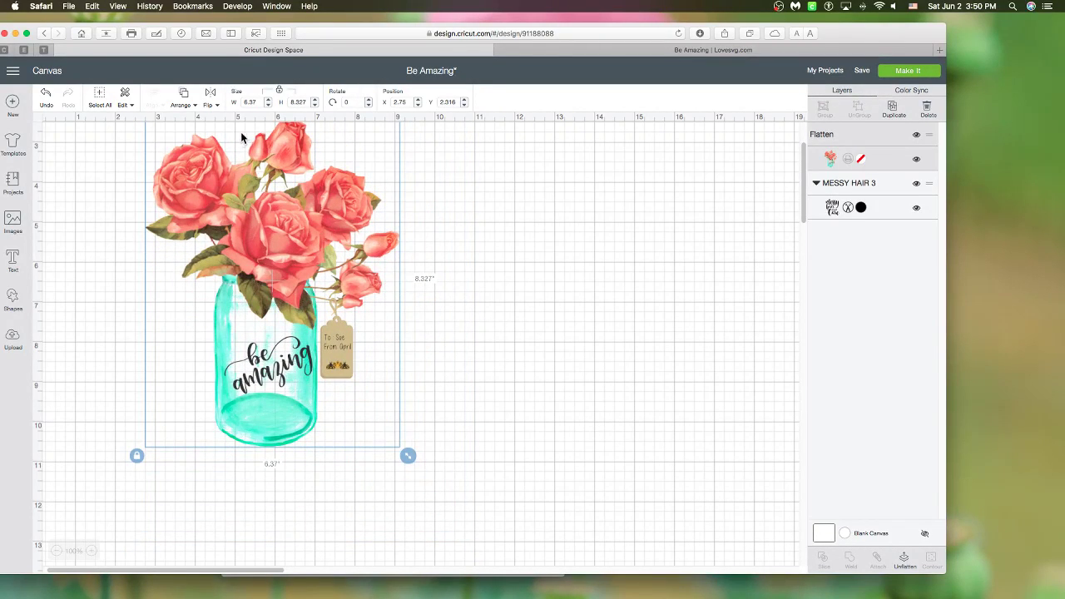
pyautogui.moveTo(309, 101); pyautogui.dragTo(281, 101)
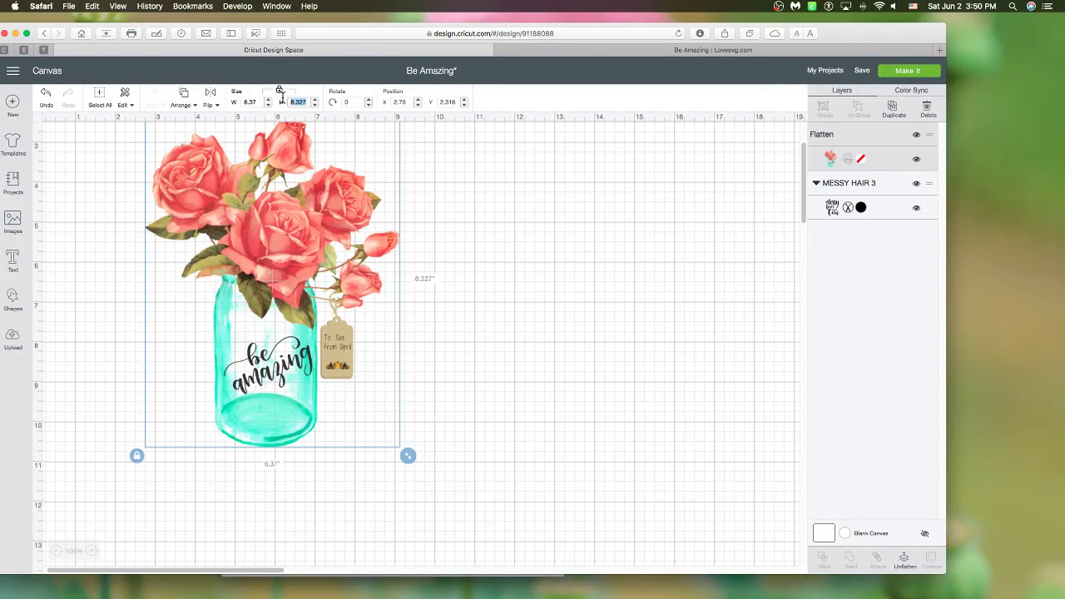
pyautogui.write('9.25')
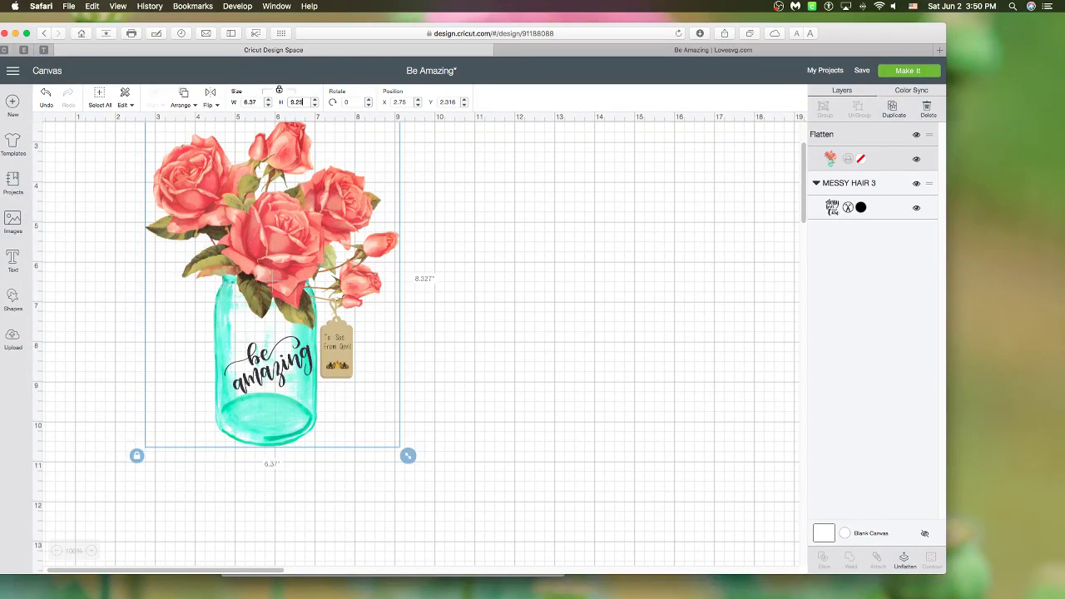
pyautogui.press('Return')
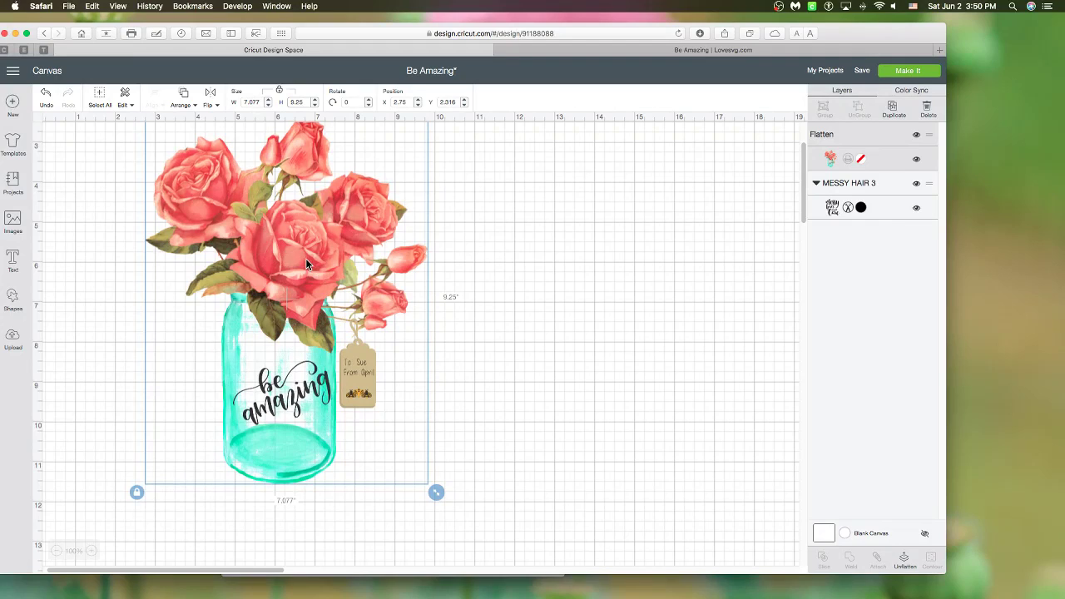
# - Unlock the design's proportions and size it to 6.75 inches wide by 9.25 inches high
pyautogui.click(136, 493)
pyautogui.moveTo(435, 493)
pyautogui.mouseDown()
pyautogui.moveTo(416, 492)
pyautogui.moveTo(432, 495)
pyautogui.mouseUp()
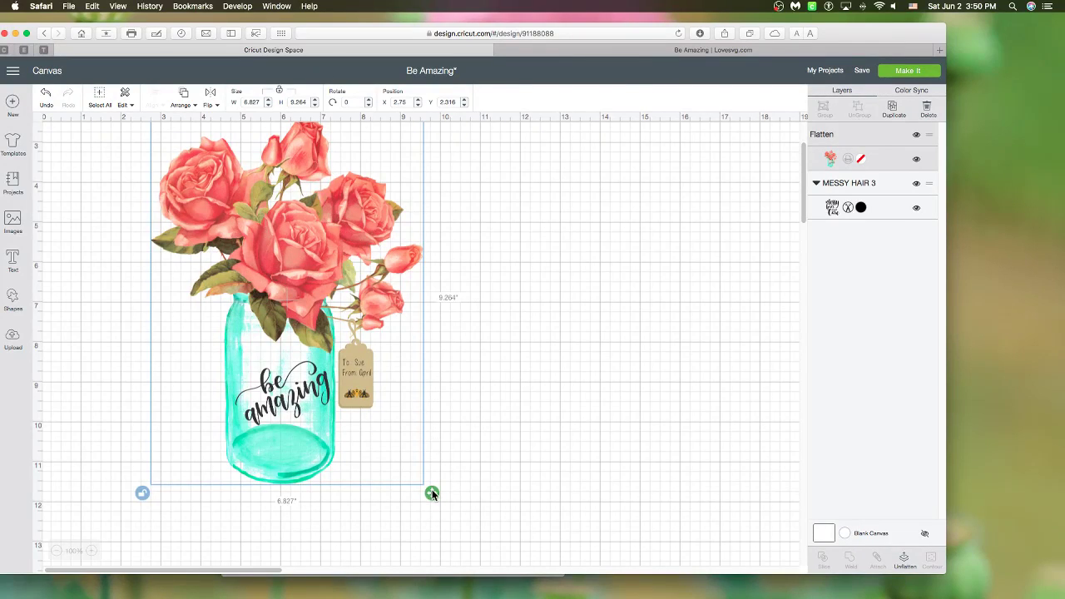
pyautogui.doubleClick(297, 102)
pyautogui.write('9.25')
pyautogui.doubleClick(255, 102)
pyautogui.moveTo(255, 101); pyautogui.dragTo(246, 101)
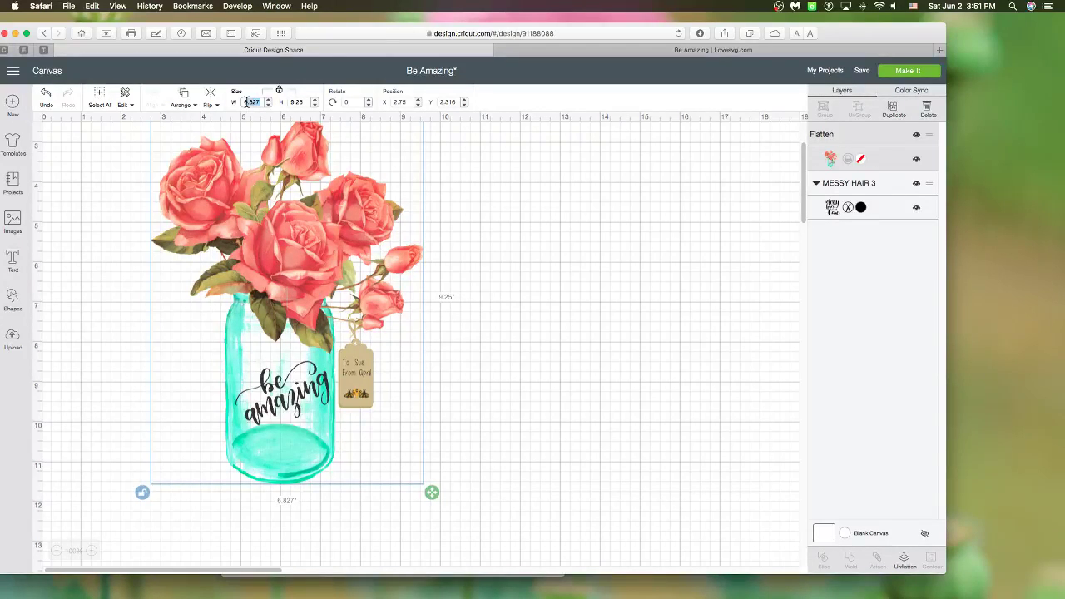
pyautogui.write('6.7')
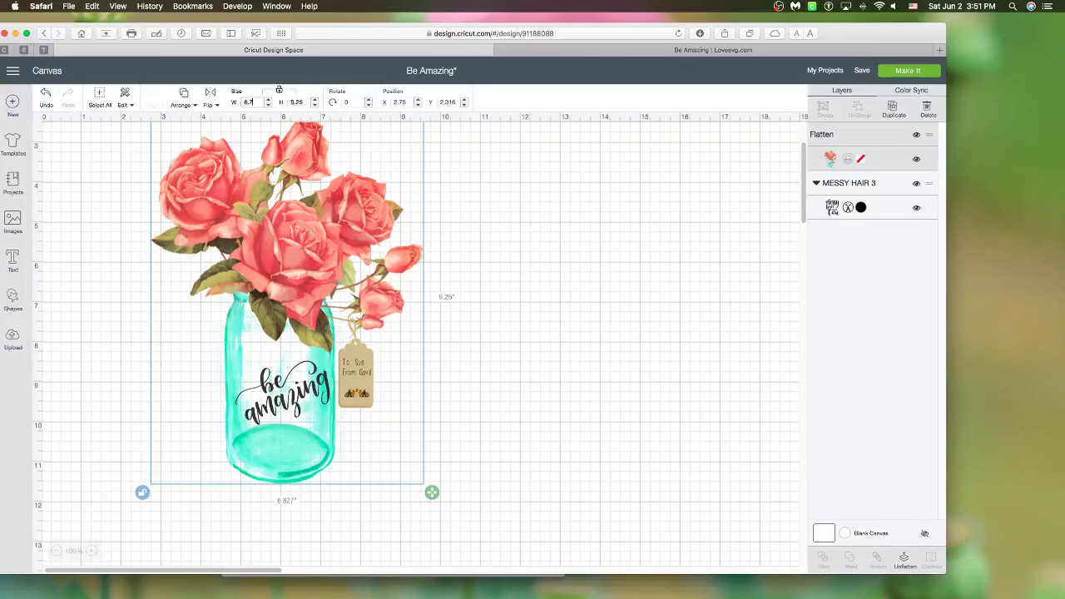
pyautogui.write('5')
pyautogui.press('Return')
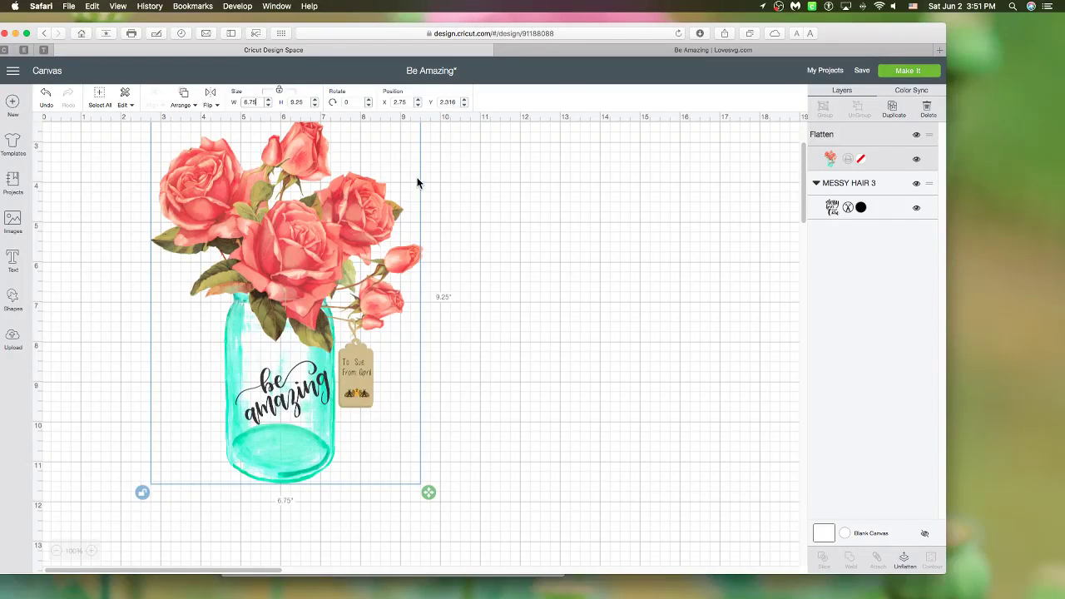
pyautogui.click(468, 320)
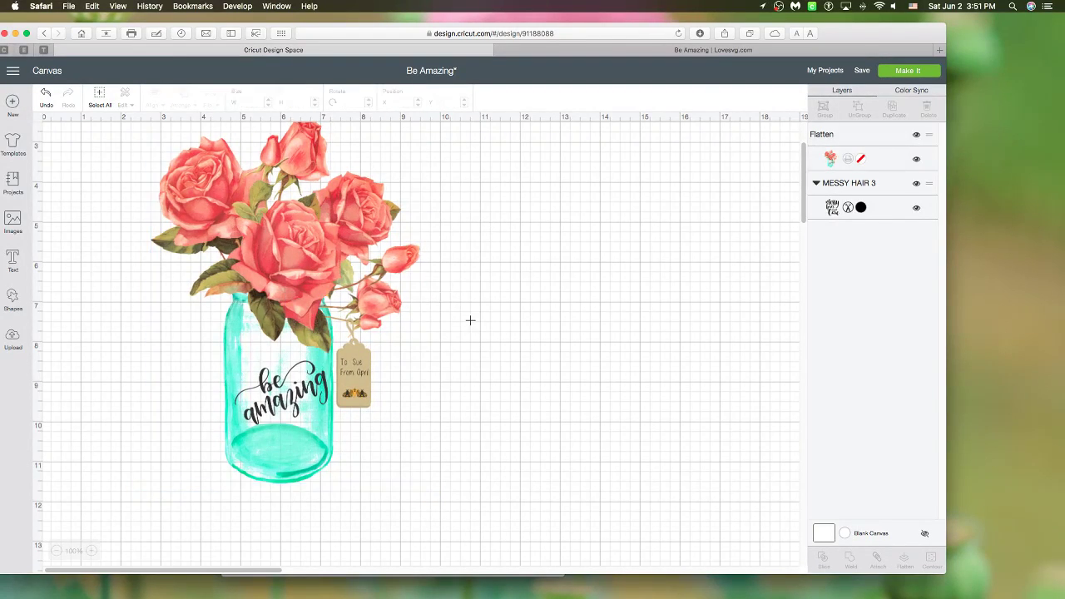
# - Move the flattened jar design slightly down and to the left on the canvas
pyautogui.click(291, 346)
pyautogui.moveTo(291, 349); pyautogui.dragTo(273, 369)
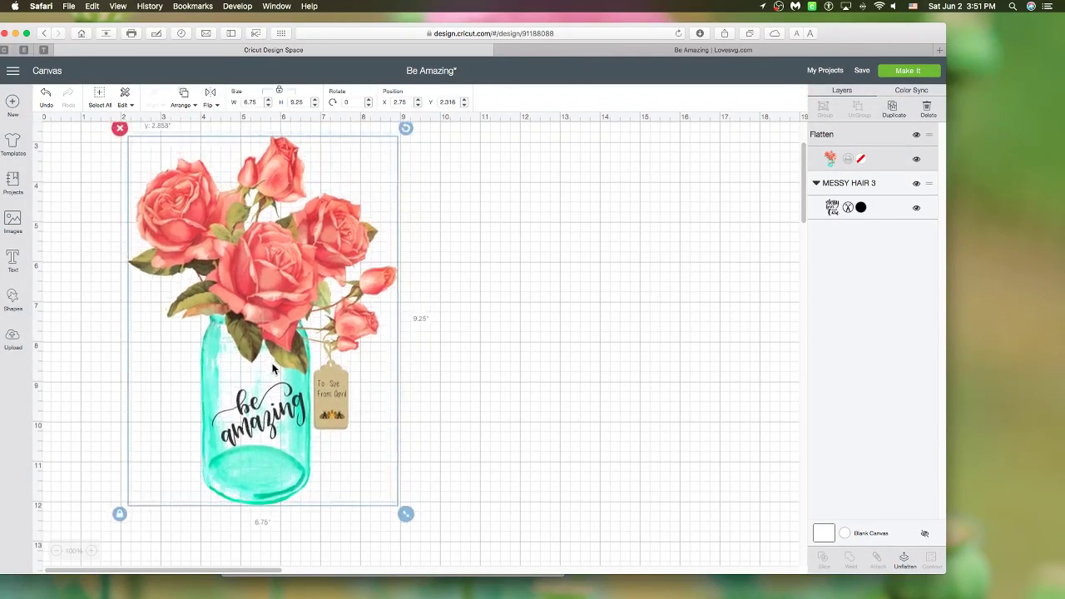
pyautogui.click(582, 376)
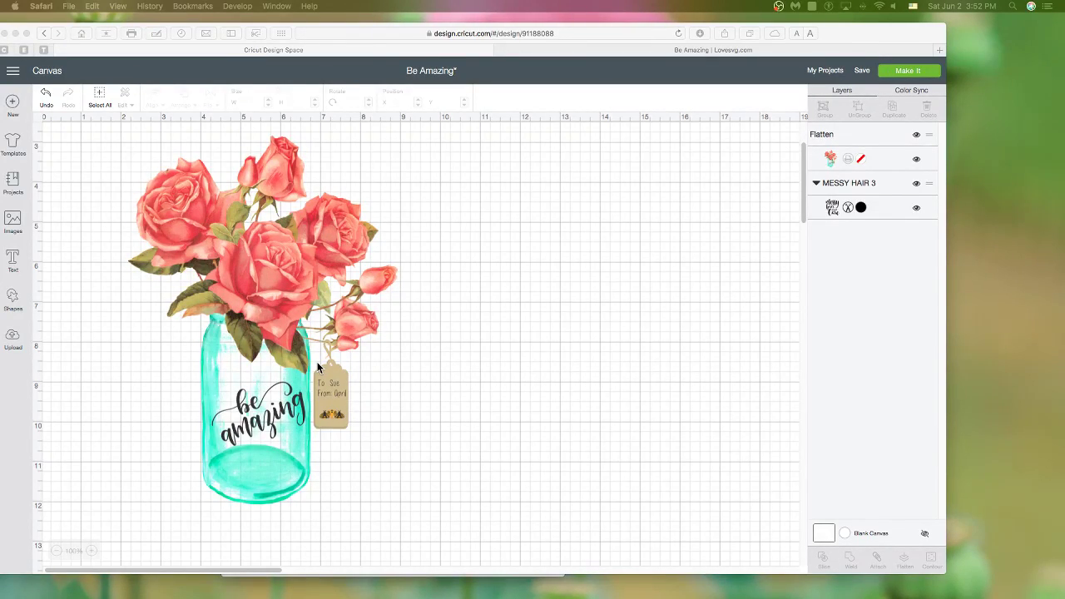
# - Switch to the browser tab with the SVG site and search the web for "watercolor floral paintings"
pyautogui.hscroll(5, 317, 366)
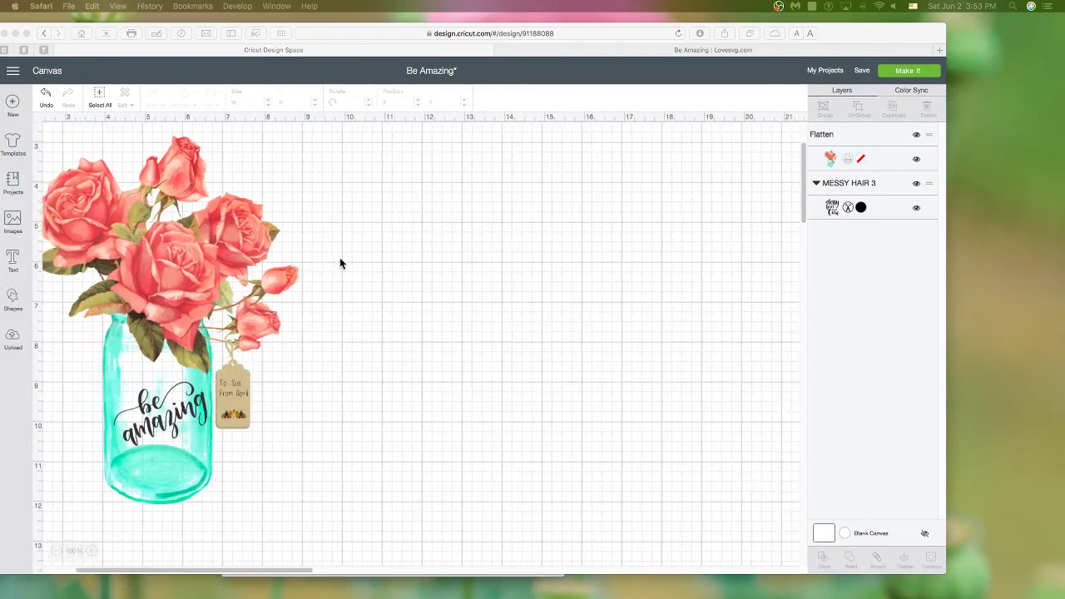
pyautogui.click(618, 52)
pyautogui.click(537, 32)
pyautogui.write('wate')
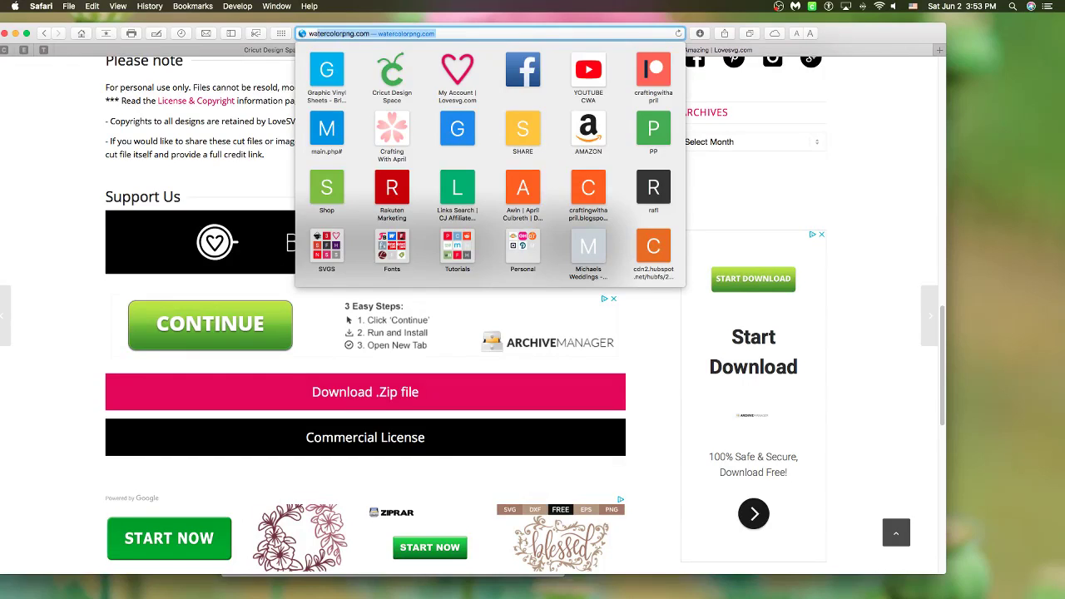
pyautogui.write('rcolor ')
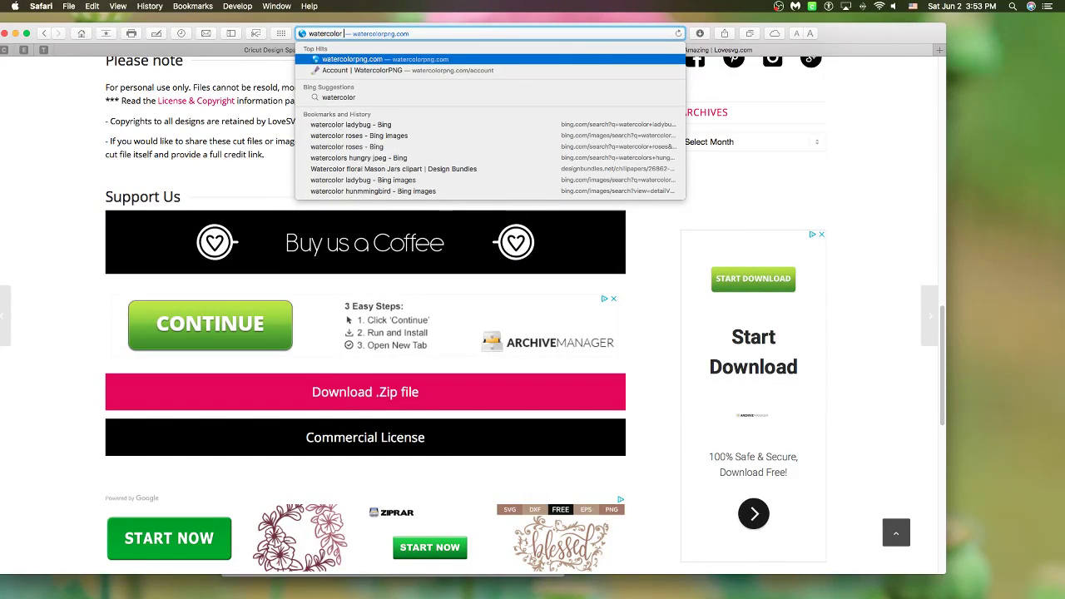
pyautogui.write('floral paintings')
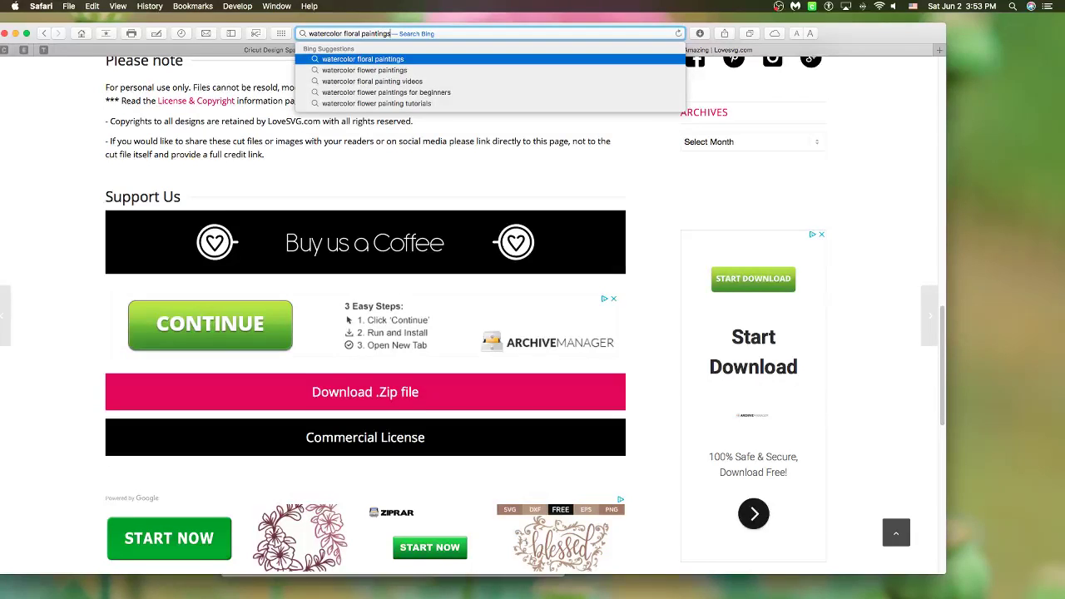
pyautogui.press('Return')
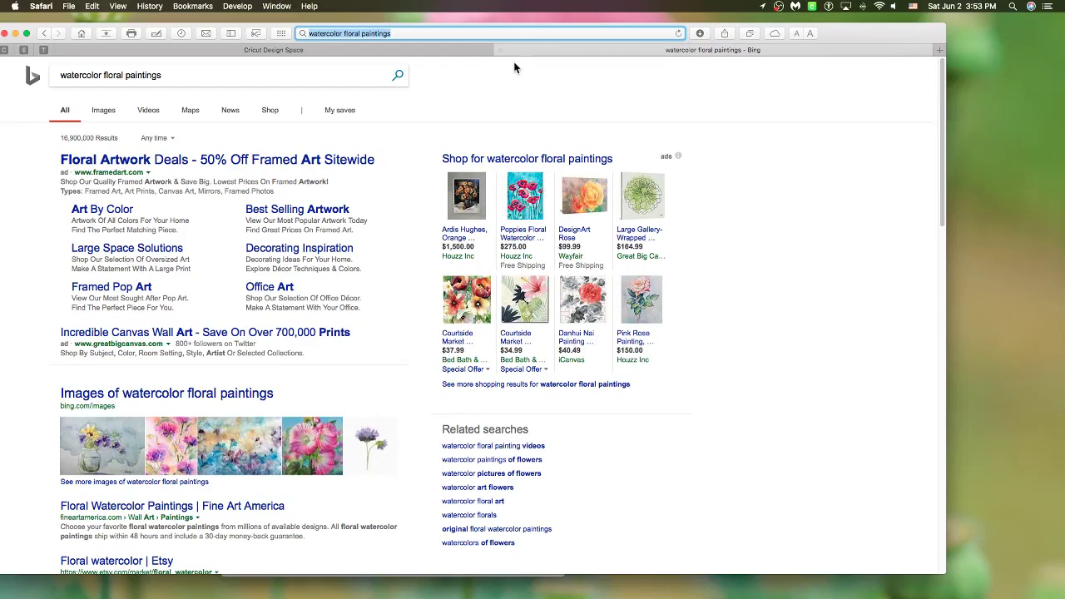
# - Browse the image results for the floral paintings and open the pink hollyhocks watercolor in the large view
pyautogui.click(104, 110)
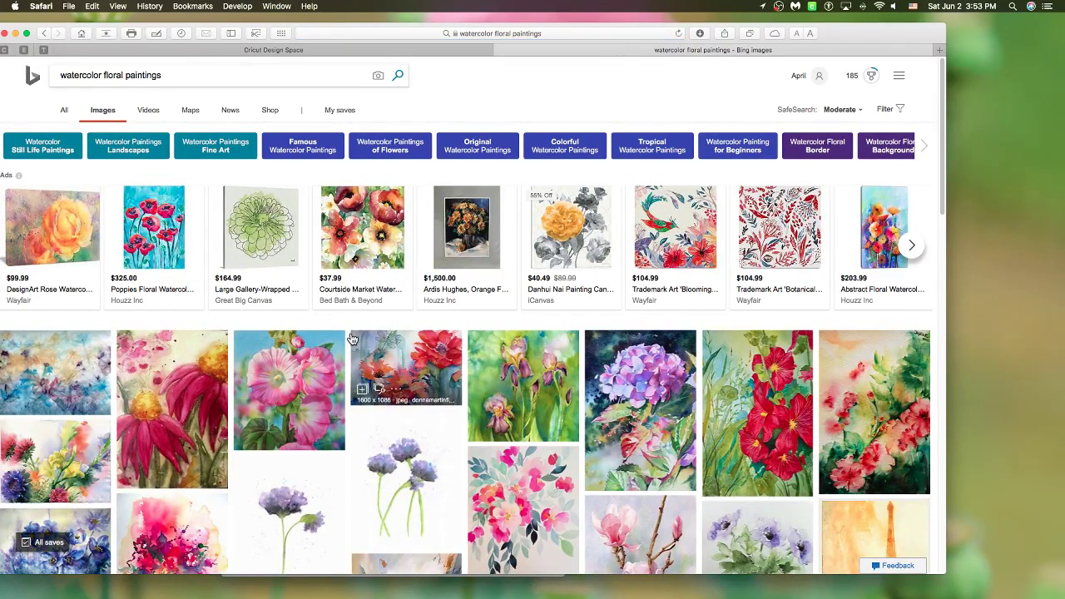
pyautogui.scroll(-3, 278, 250)
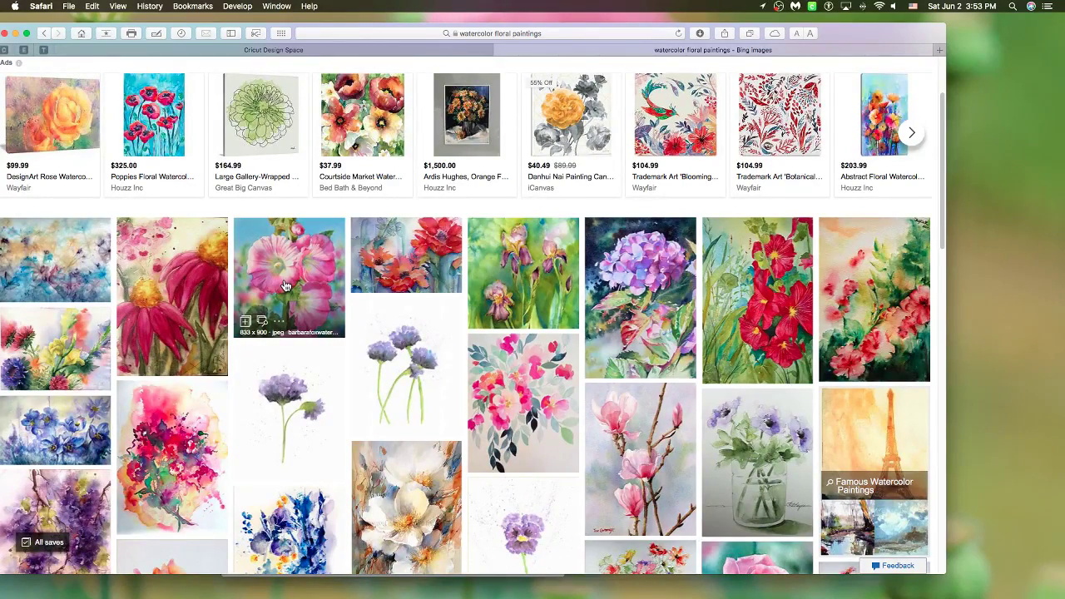
pyautogui.click(283, 285)
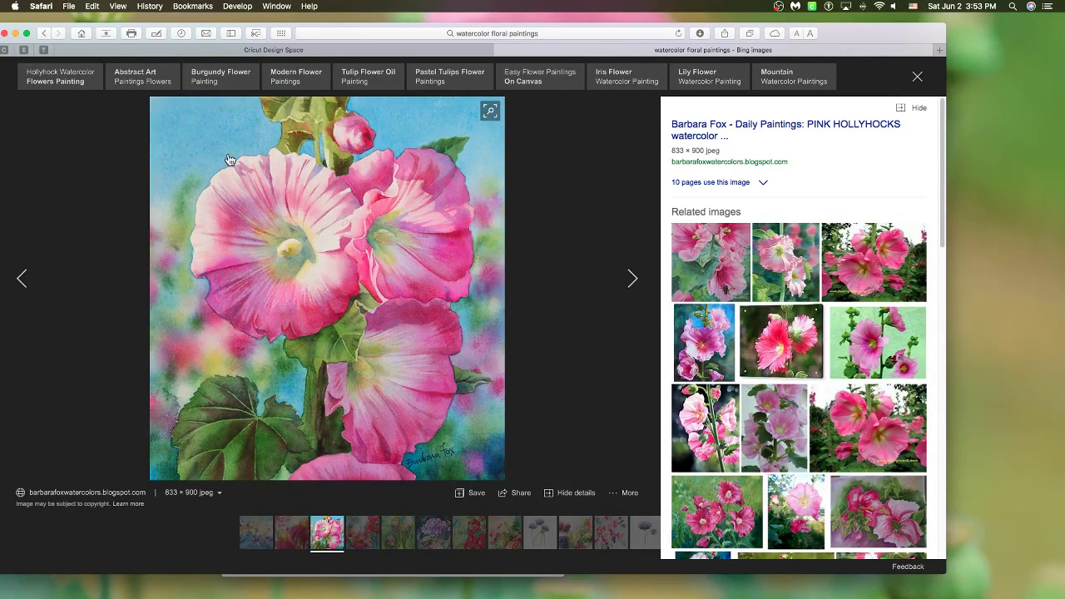
# - Return to Cricut Design Space and move the flattened jar design about 3 inches to the right
pyautogui.click(406, 53)
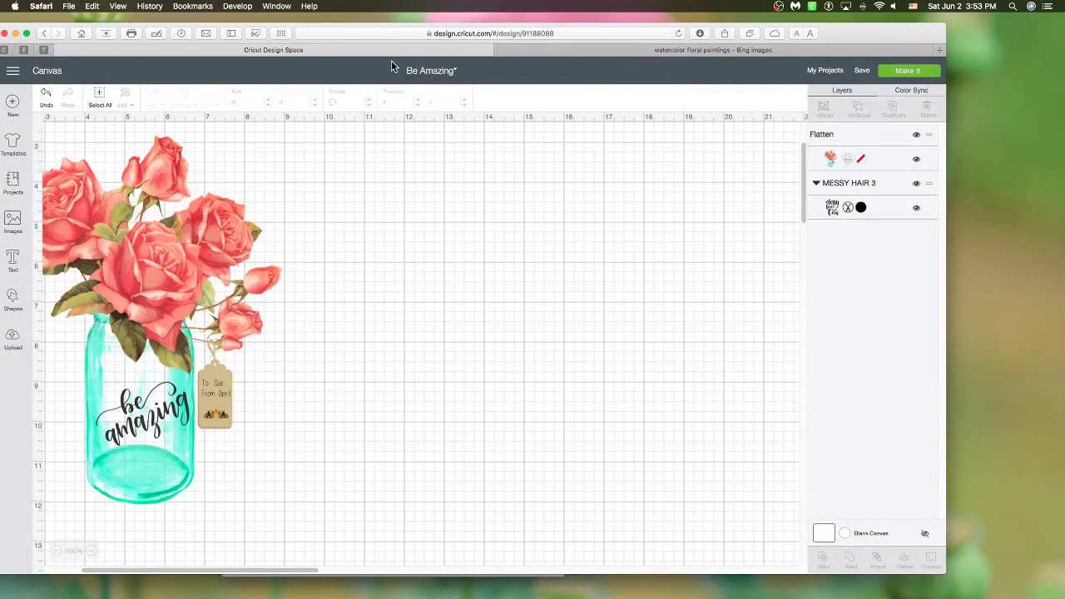
pyautogui.moveTo(146, 386); pyautogui.dragTo(265, 386)
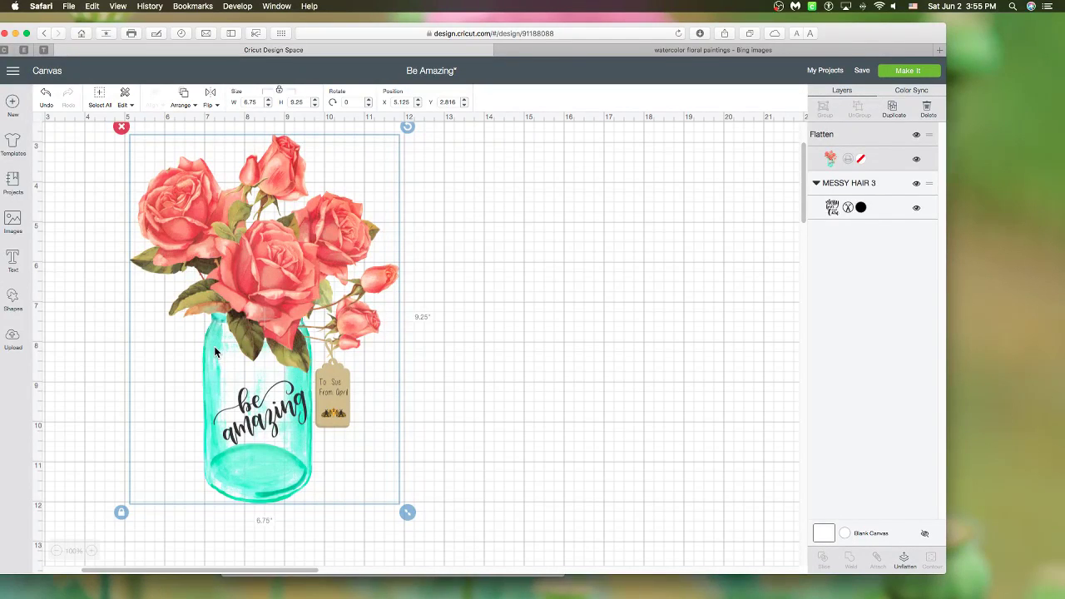
# - Search the web for "hungry jpeg" in the other browser tab and open TheHungryJPEG.com to look at its craft categories
pyautogui.click(553, 51)
pyautogui.click(448, 37)
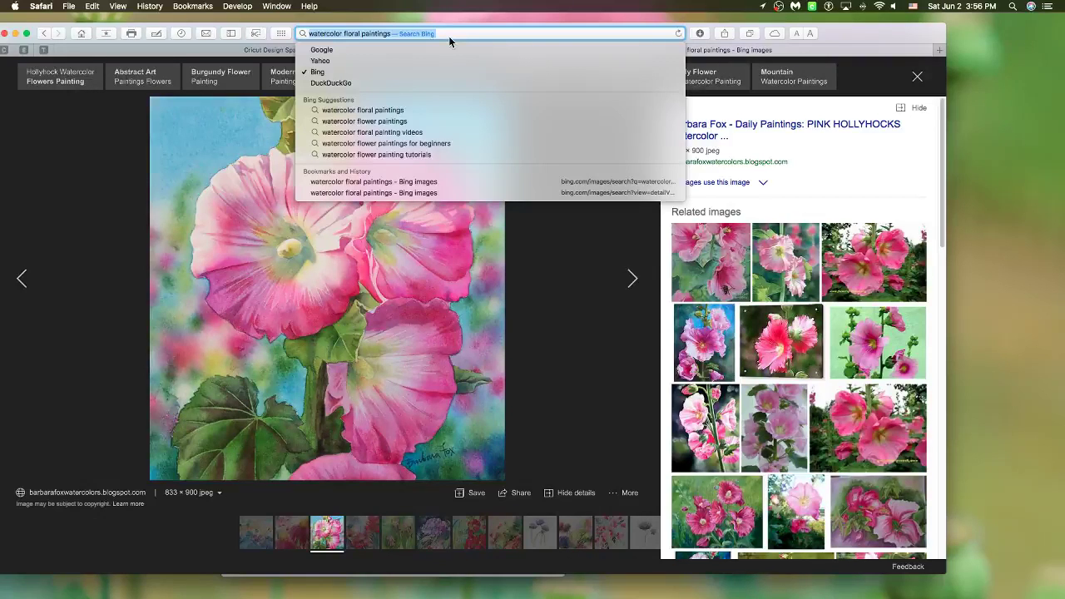
pyautogui.write('hunrgy')
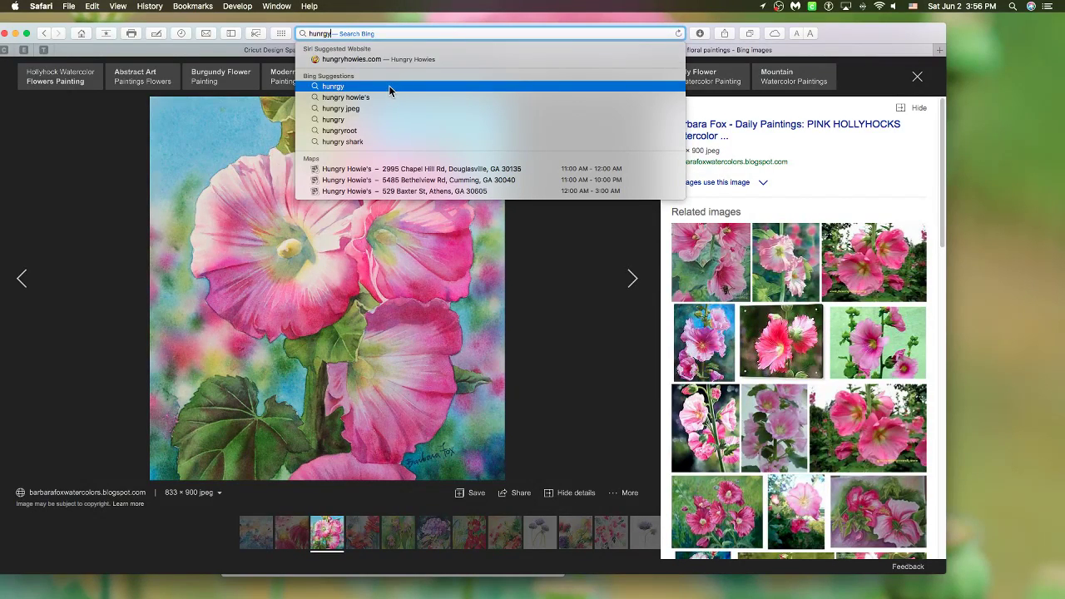
pyautogui.click(375, 109)
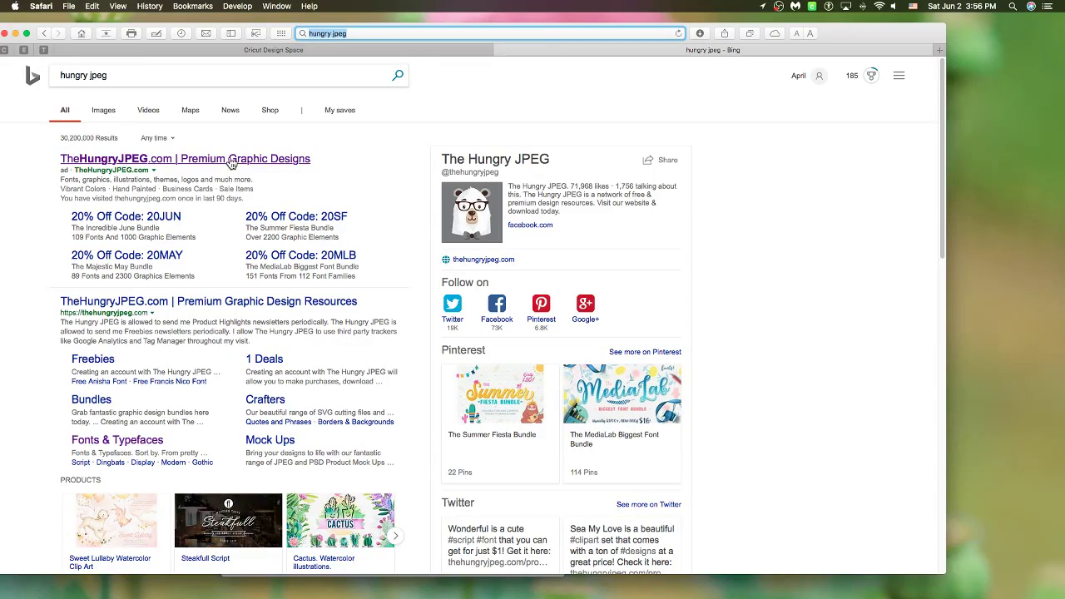
pyautogui.click(226, 160)
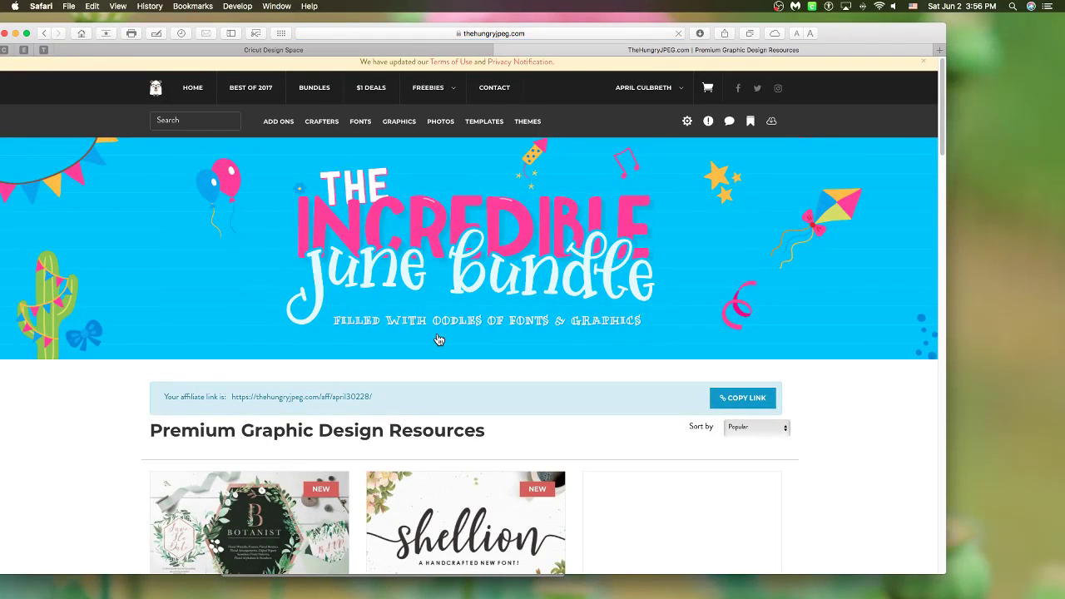
pyautogui.moveTo(416, 130)
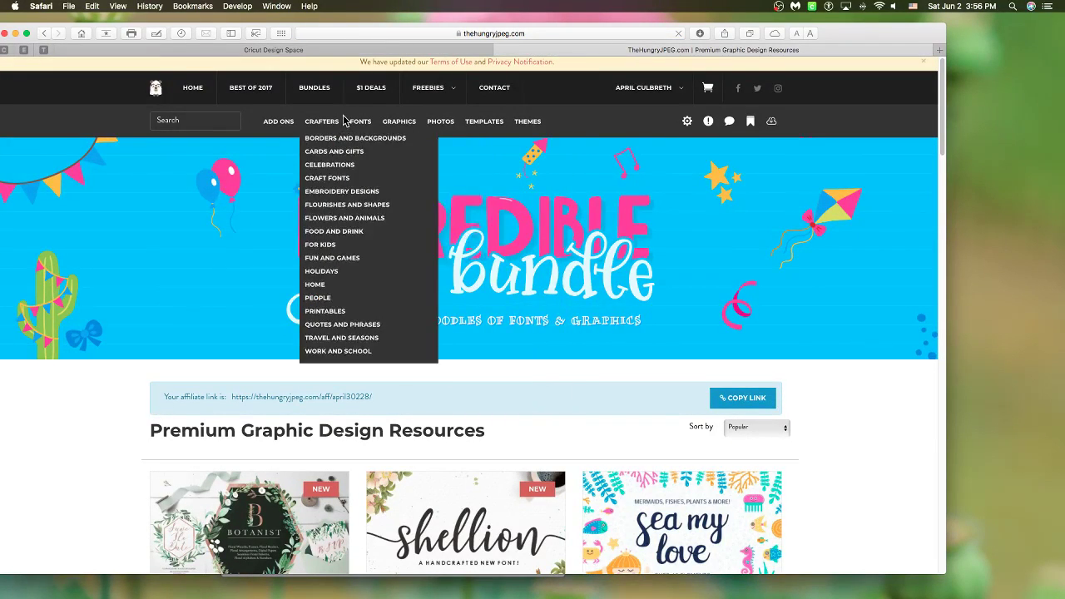
# - Browse the site's freebies and open the FREE Fancy Seashell Elements product page
pyautogui.click(426, 90)
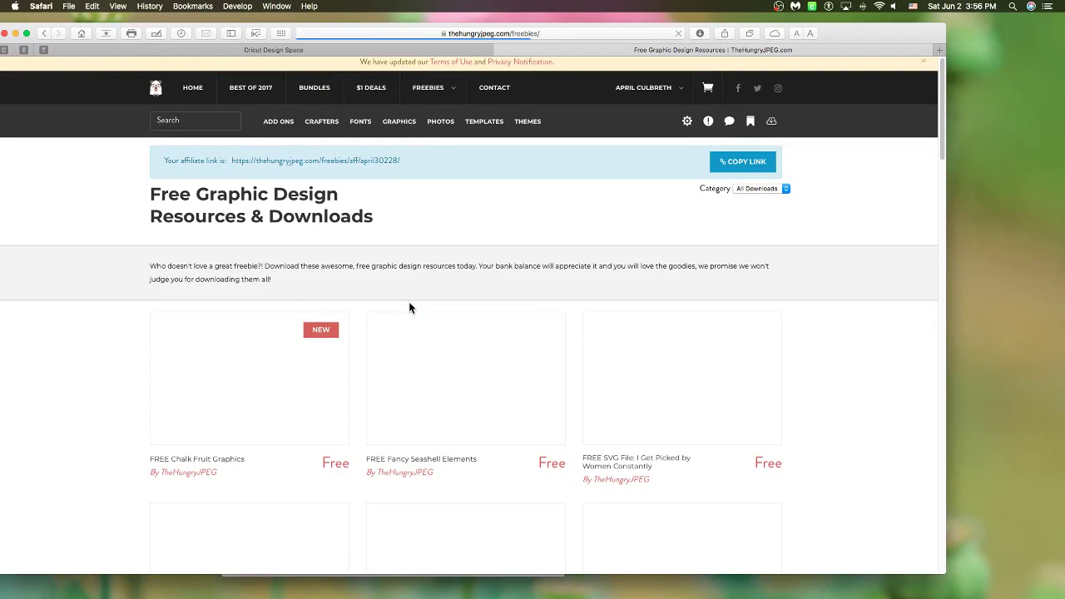
pyautogui.scroll(-3, 408, 305)
pyautogui.scroll(1, 408, 308)
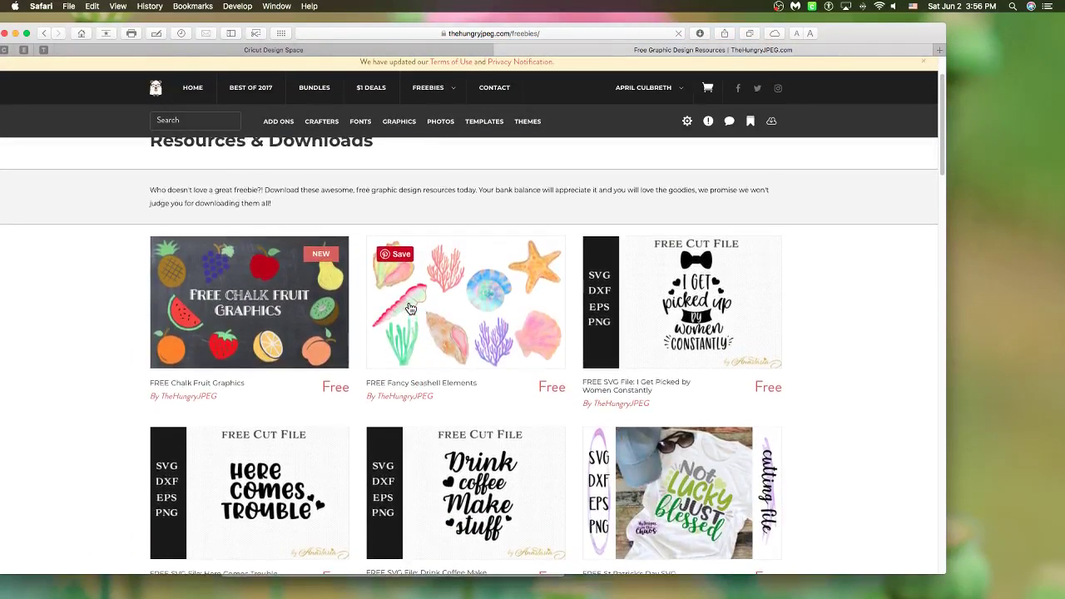
pyautogui.click(499, 319)
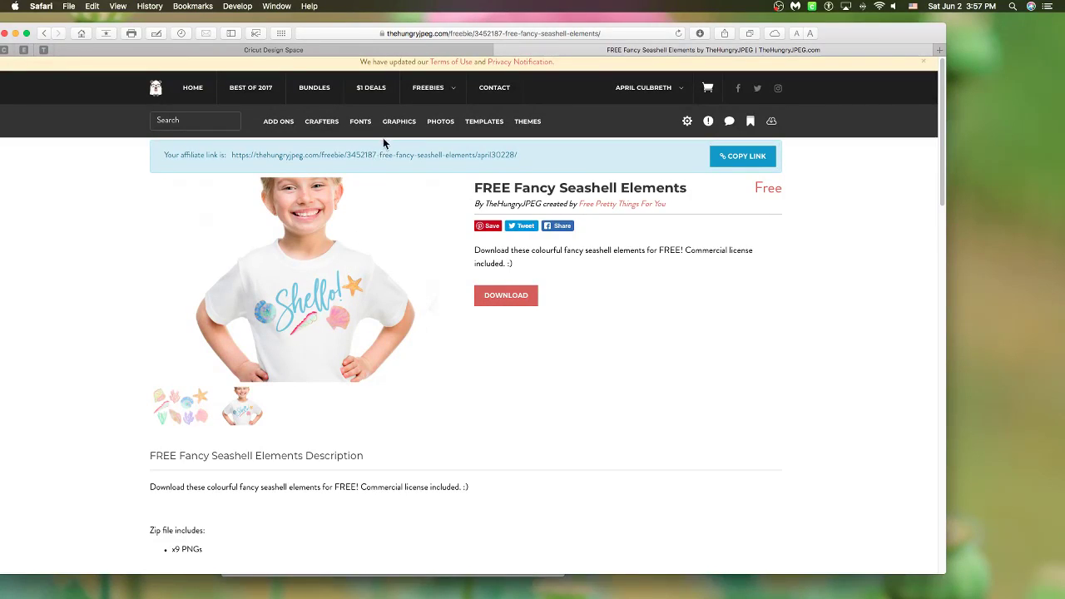
# - Return to the freebies listing, look through the free downloads and open the FREE Watercolor Bouquet Builder Set
pyautogui.moveTo(363, 125)
pyautogui.click(198, 90)
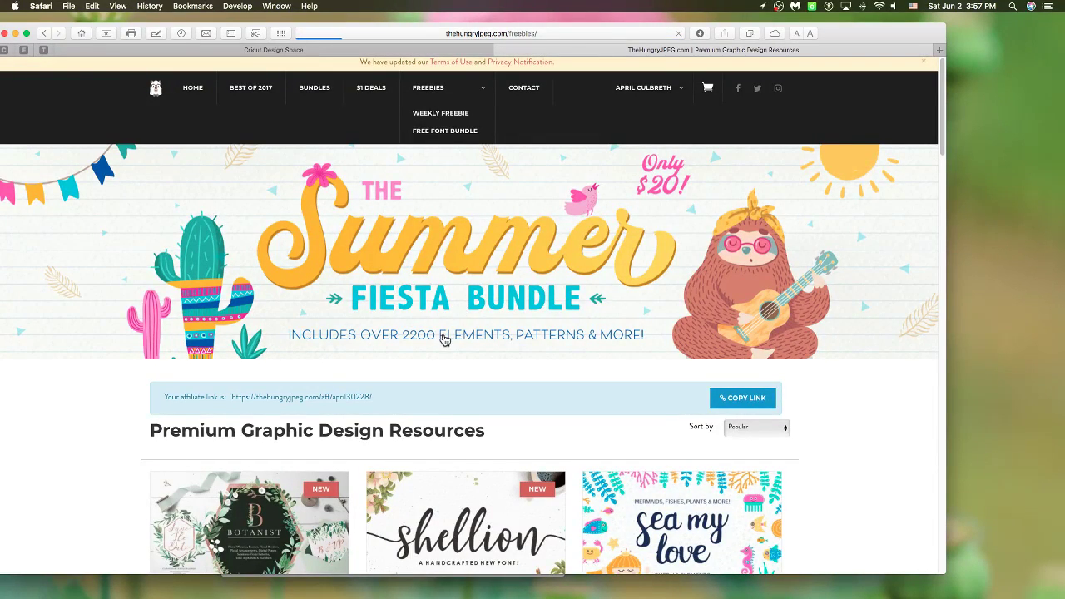
pyautogui.scroll(-3, 442, 338)
pyautogui.scroll(-5, 444, 338)
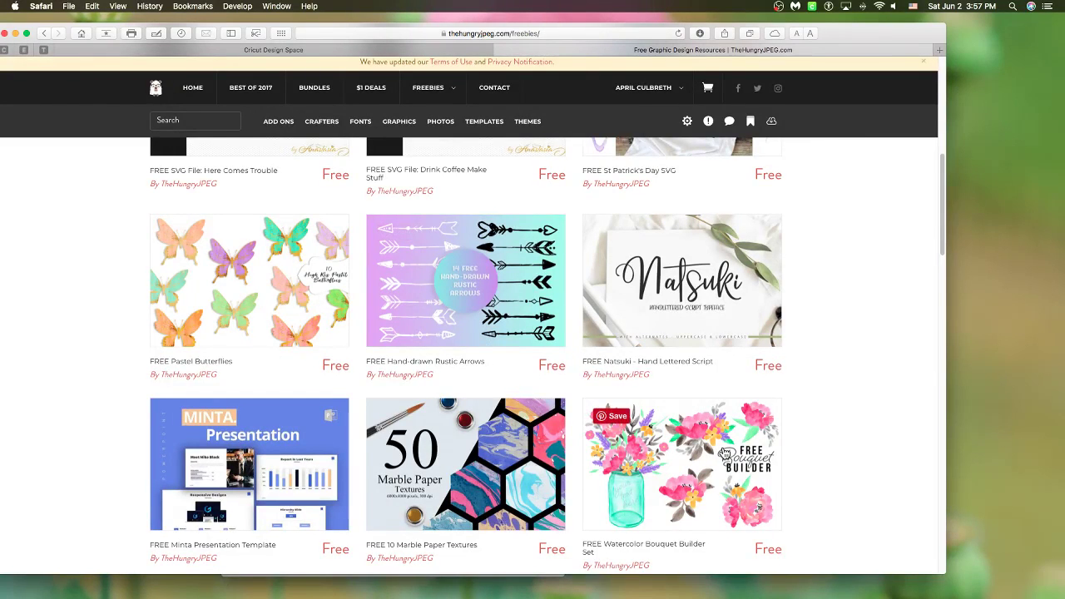
pyautogui.scroll(-2, 724, 454)
pyautogui.scroll(-2, 724, 453)
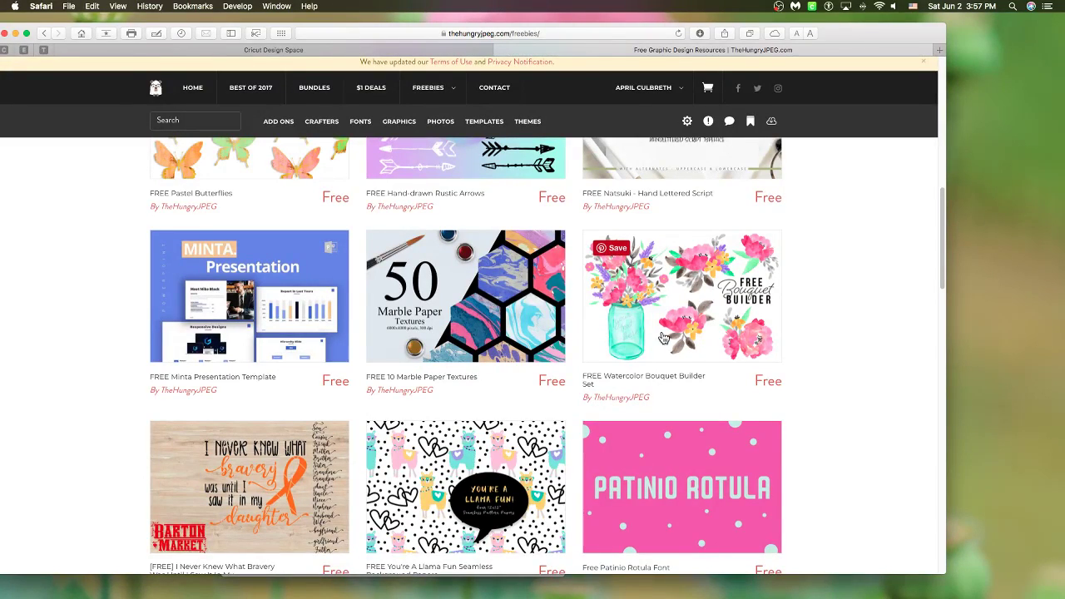
pyautogui.click(722, 315)
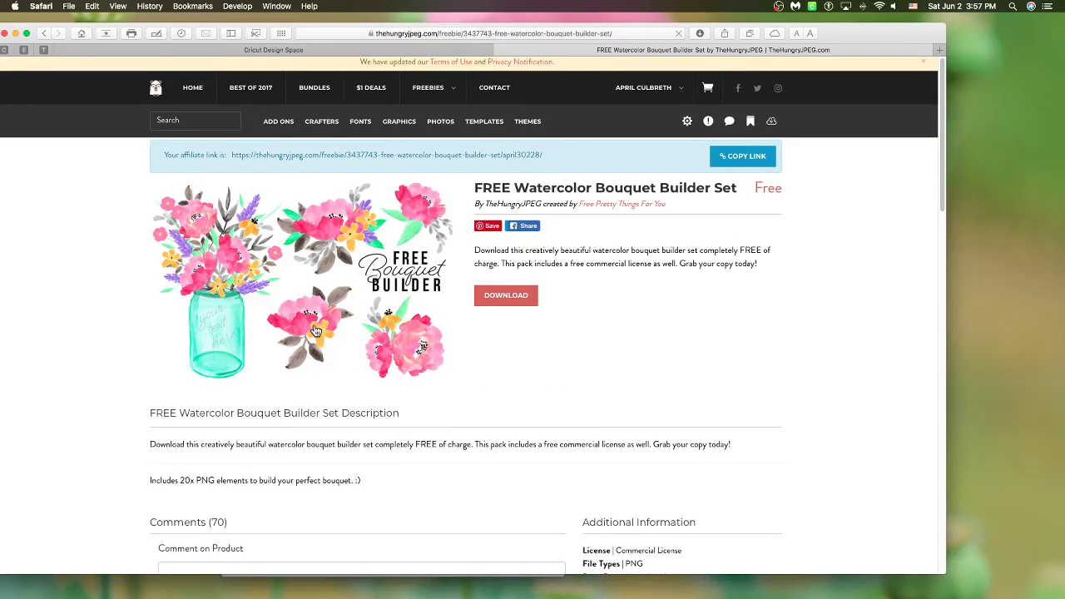
# - Look through the bouquet builder set's description, license information, comments and suggested products
pyautogui.scroll(-5, 316, 331)
pyautogui.scroll(3, 312, 328)
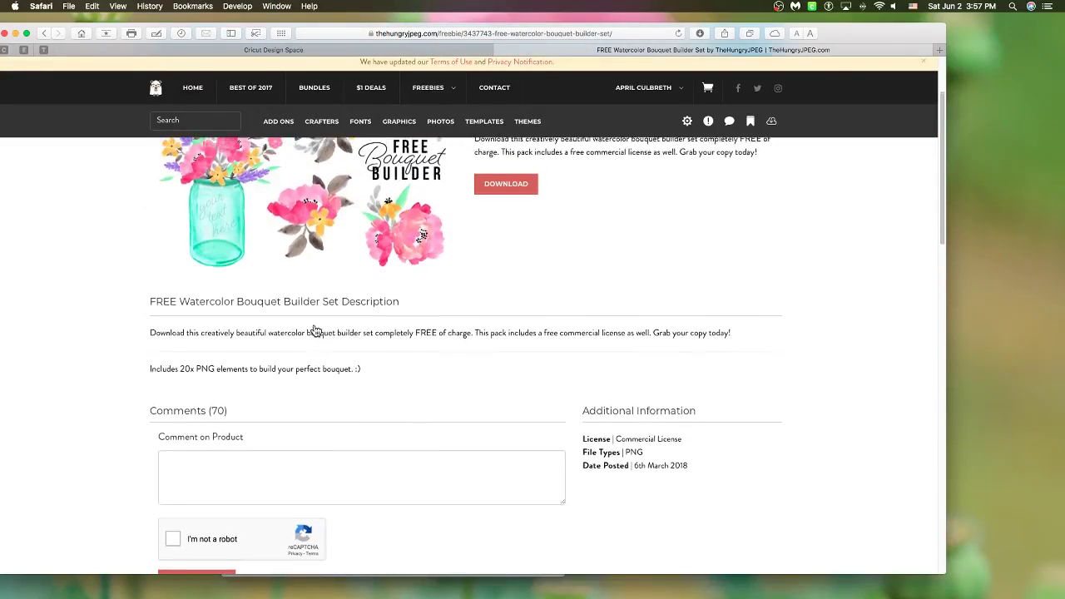
pyautogui.scroll(-10, 315, 328)
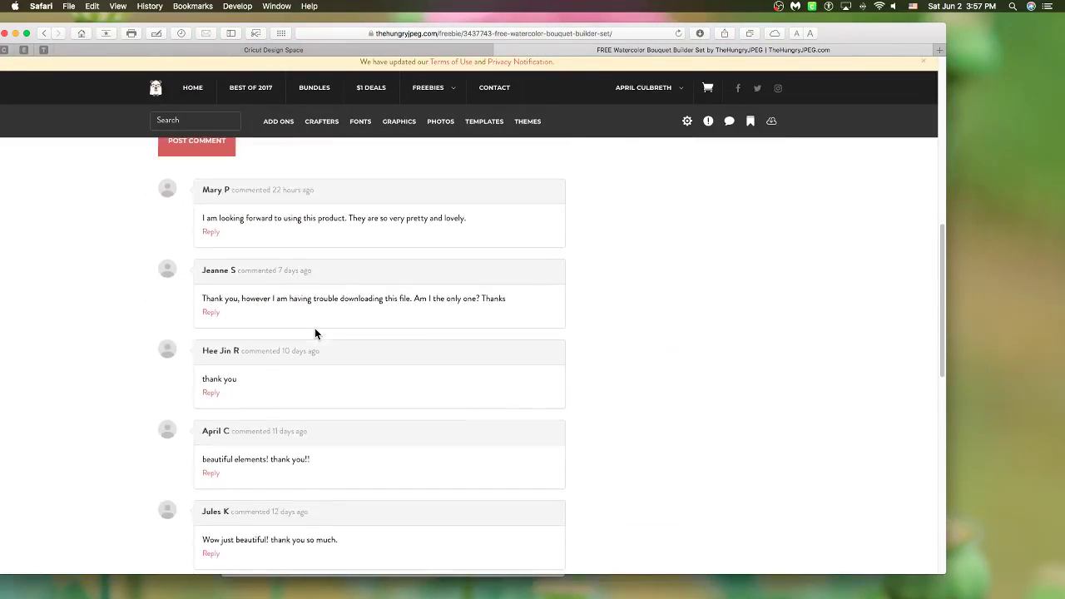
pyautogui.scroll(-5, 314, 333)
pyautogui.scroll(4, 317, 335)
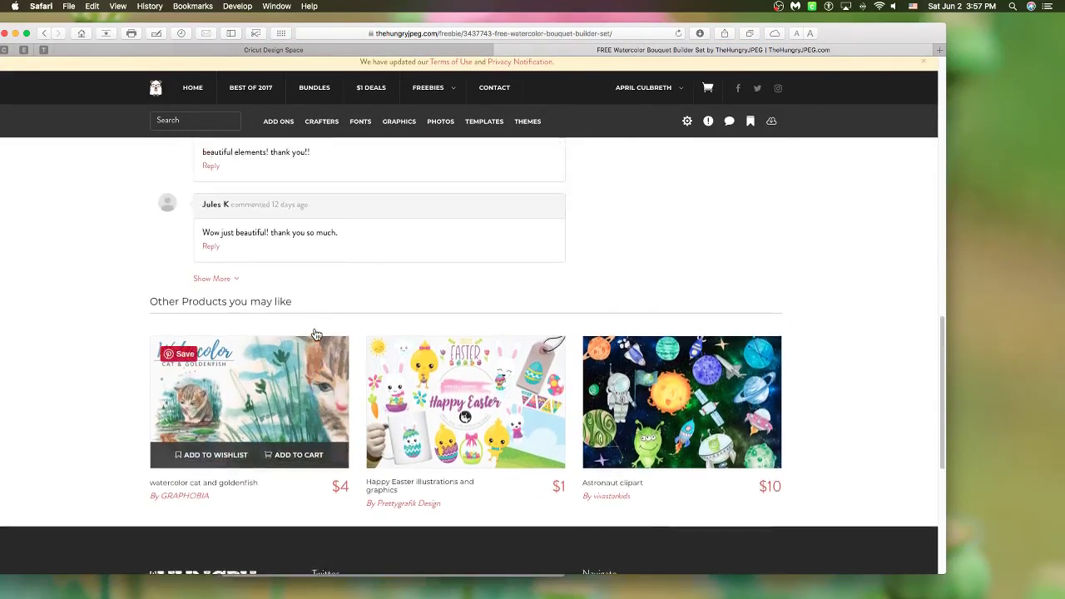
pyautogui.scroll(-3, 316, 333)
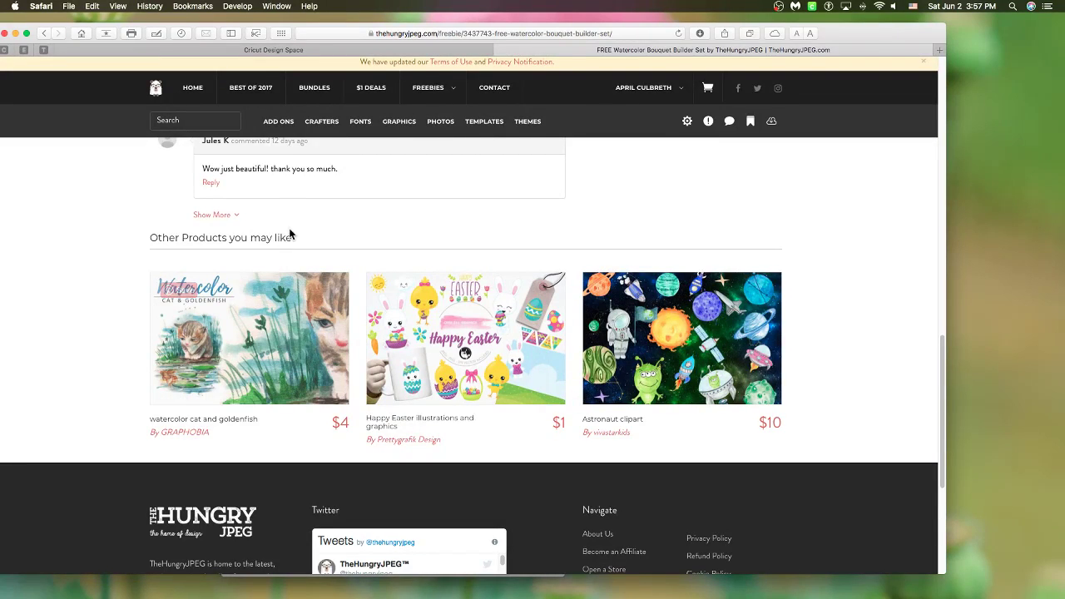
# - Switch back to Cricut Design Space and unflatten the jar design into its separate layers
pyautogui.click(381, 52)
pyautogui.moveTo(356, 229); pyautogui.dragTo(462, 246)
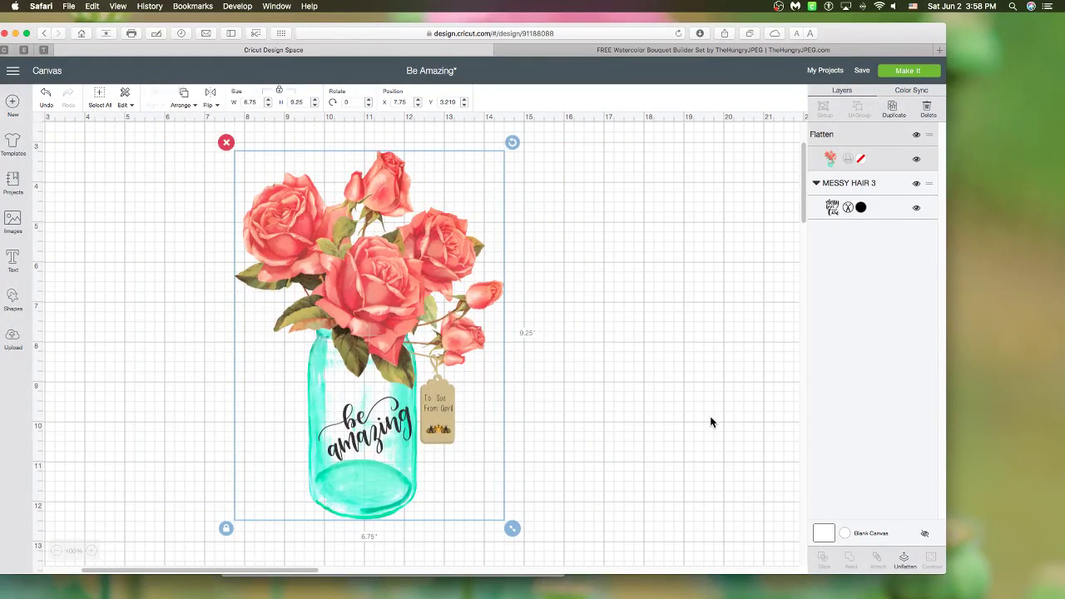
pyautogui.click(905, 562)
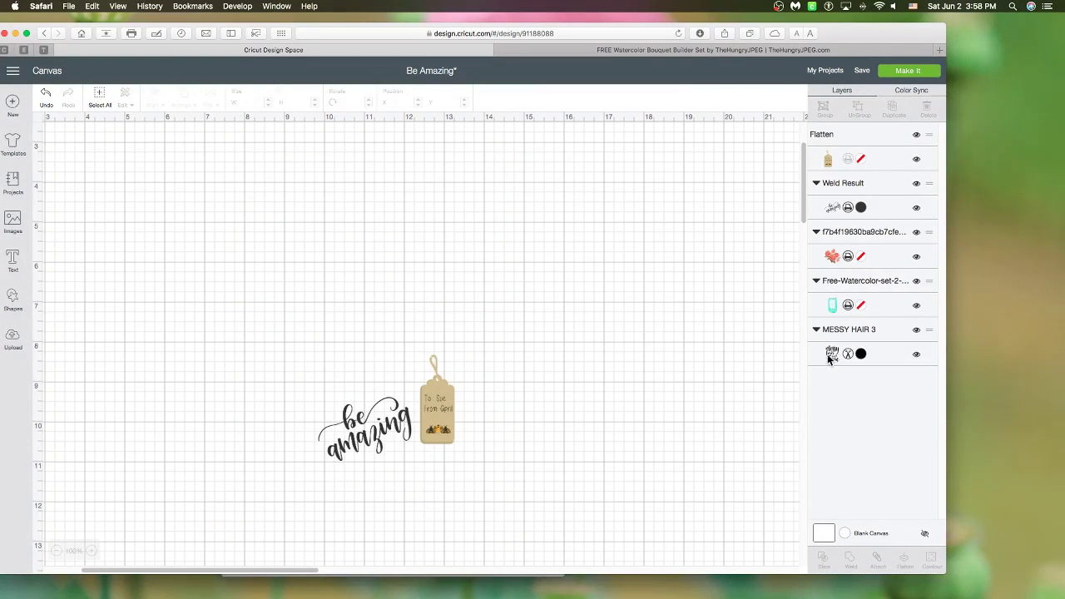
# - Duplicate the rose cluster and place the copy clear of the jar on its left side
pyautogui.click(832, 260)
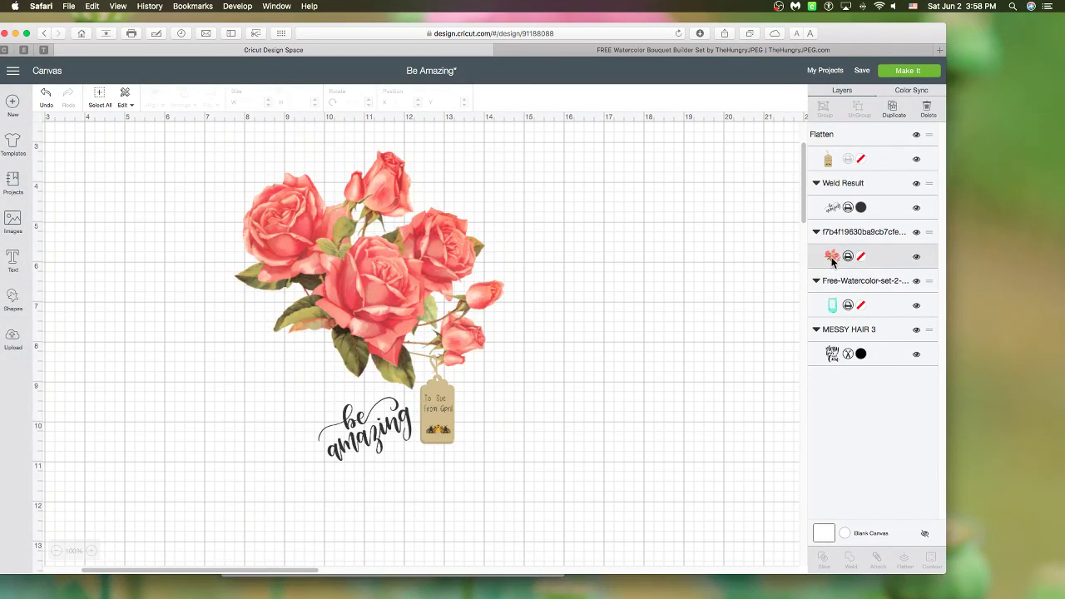
pyautogui.click(893, 106)
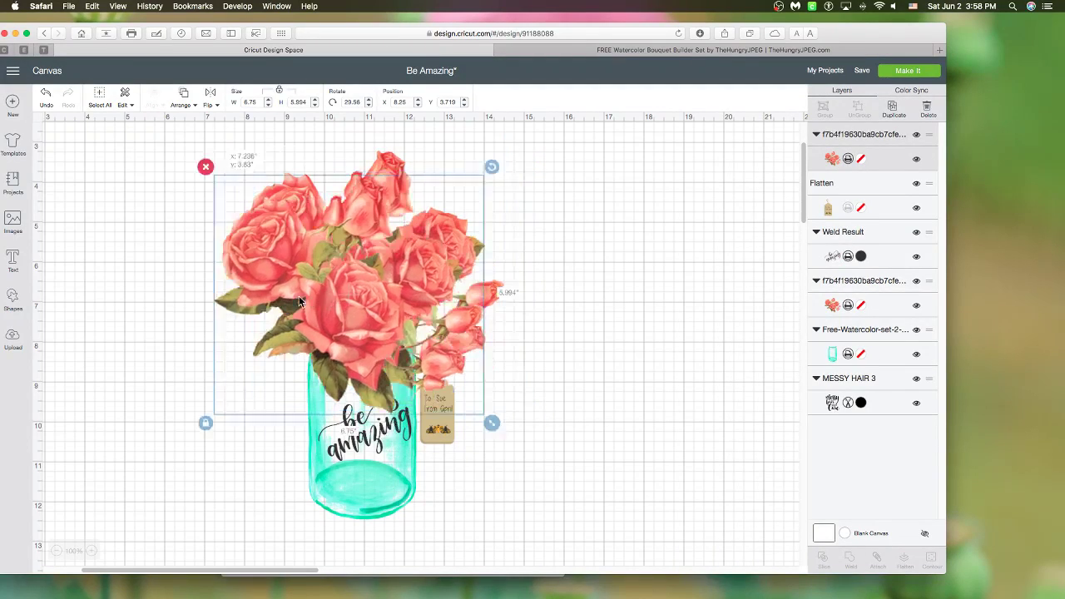
pyautogui.moveTo(431, 320); pyautogui.dragTo(218, 363)
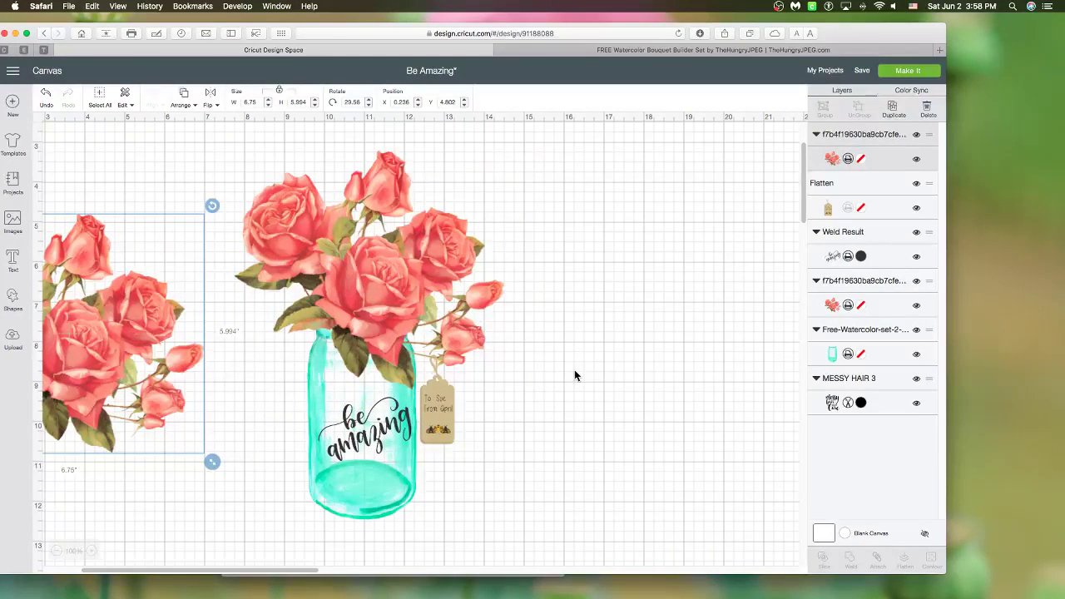
# - Flatten the jar, roses, lettering and gift tag together again and hide the flattened design
pyautogui.moveTo(574, 375); pyautogui.dragTo(225, 137)
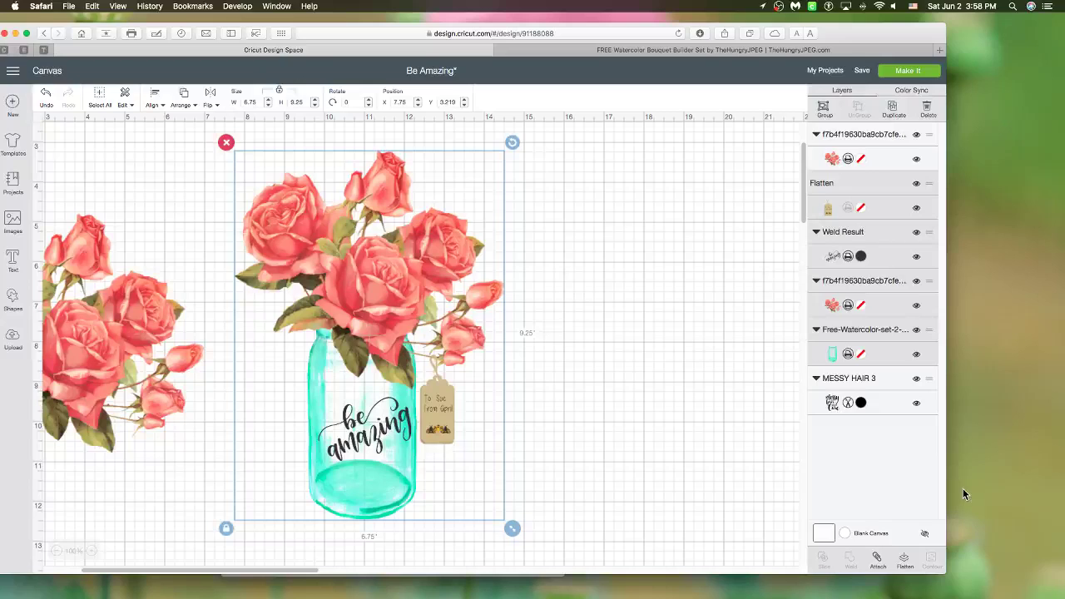
pyautogui.click(905, 559)
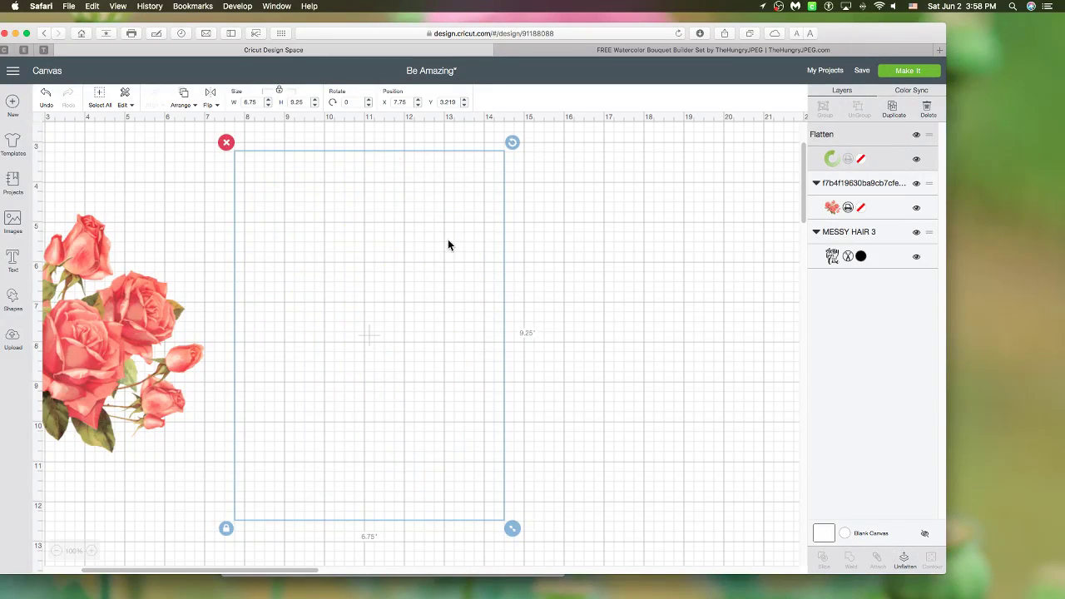
pyautogui.click(916, 134)
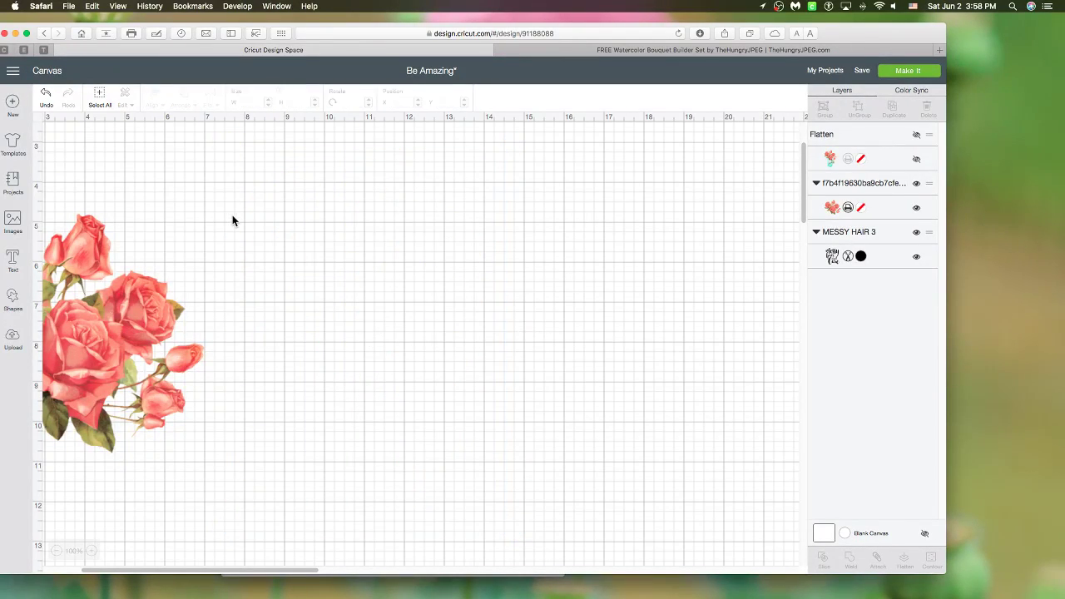
# - Bring the rose copy into open canvas and cover its top rosebuds with a circle shaped into a tilted ellipse about 2.5 by 3.5 inches
pyautogui.moveTo(98, 276); pyautogui.dragTo(326, 264)
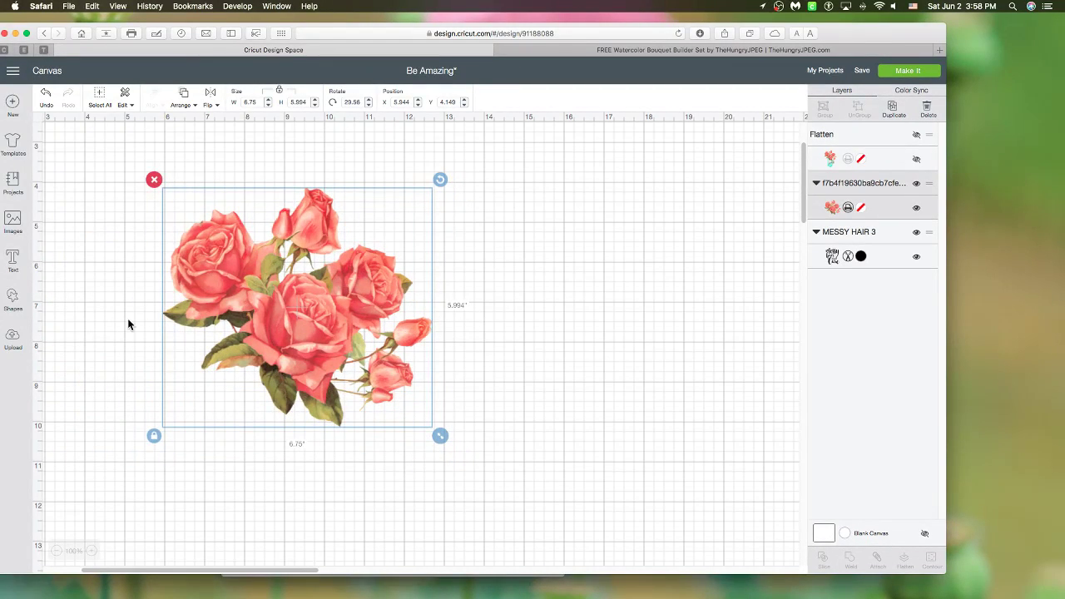
pyautogui.click(13, 301)
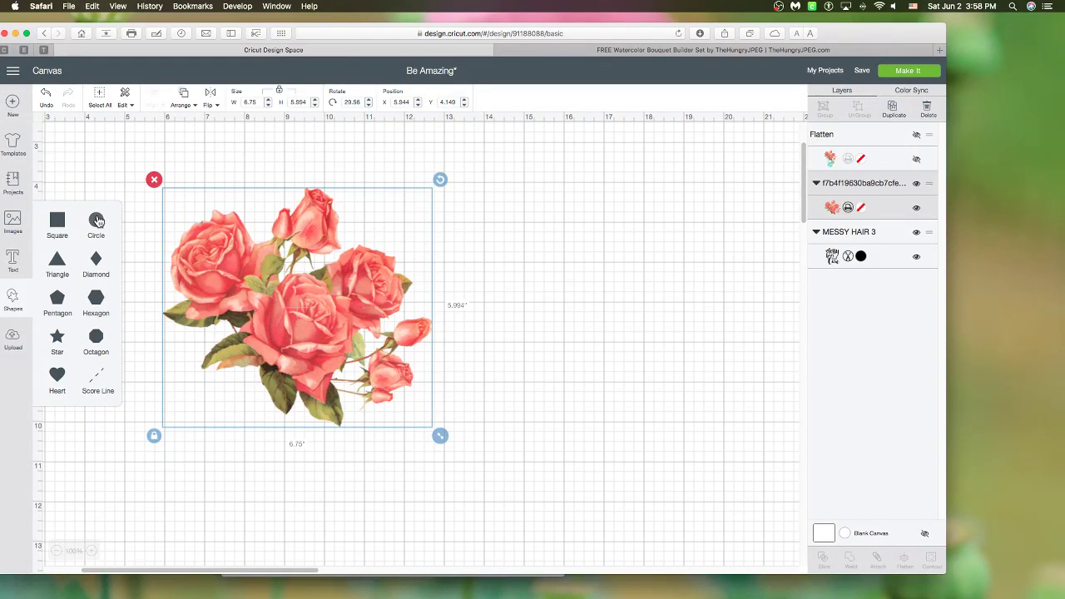
pyautogui.click(135, 223)
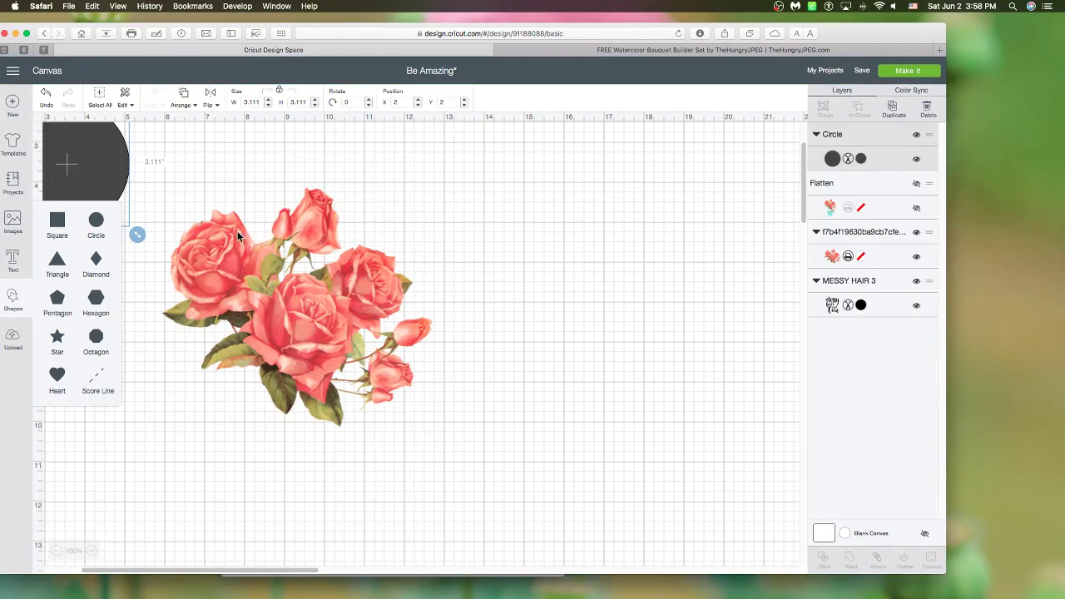
pyautogui.moveTo(102, 189); pyautogui.dragTo(317, 204)
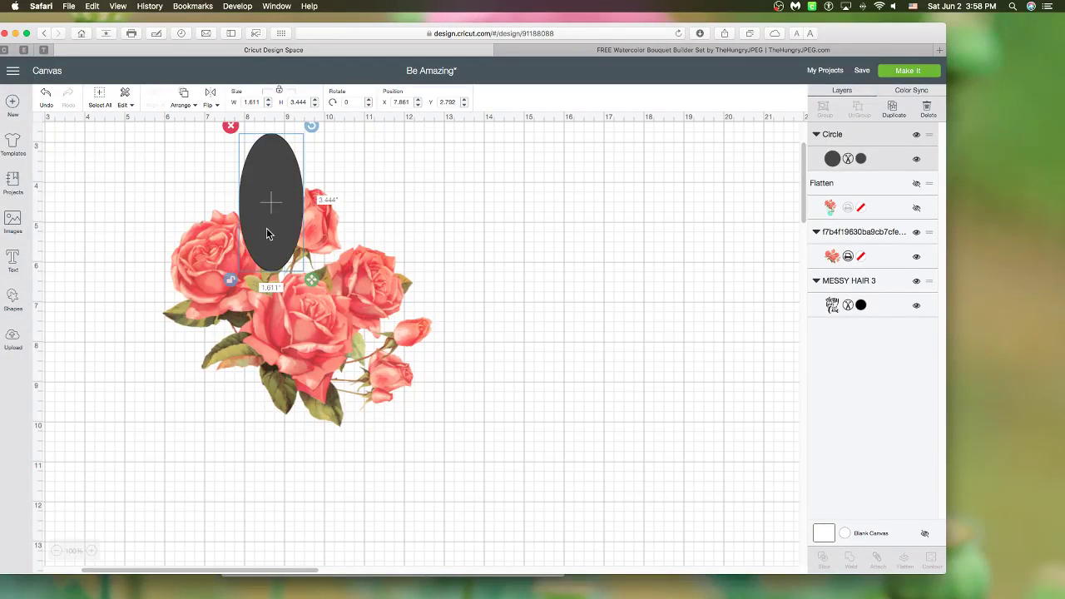
pyautogui.moveTo(267, 228); pyautogui.dragTo(298, 226)
pyautogui.moveTo(342, 132); pyautogui.dragTo(353, 158)
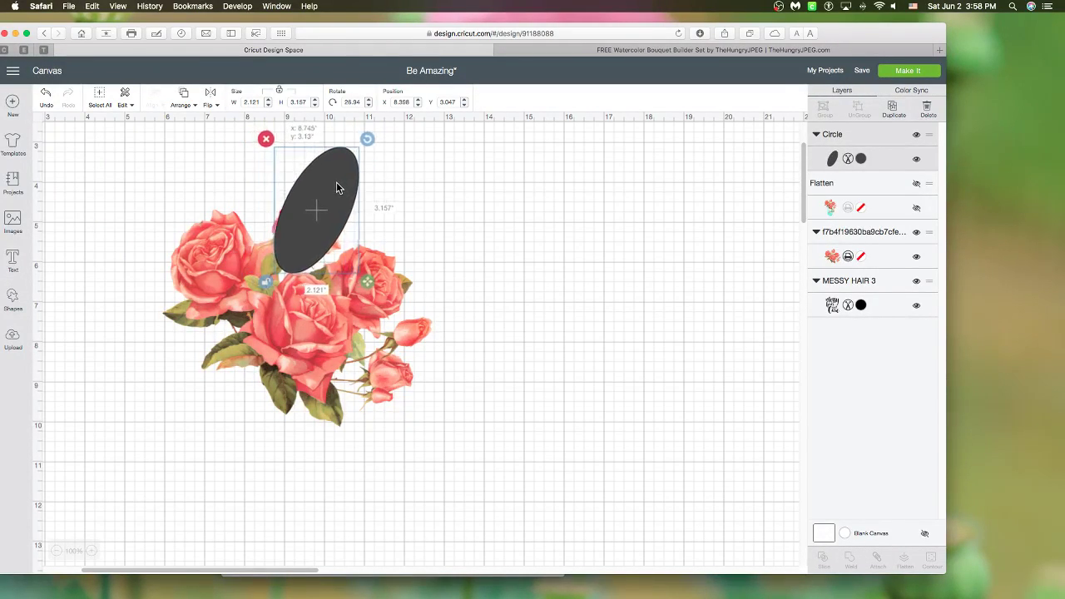
pyautogui.moveTo(362, 278); pyautogui.dragTo(378, 293)
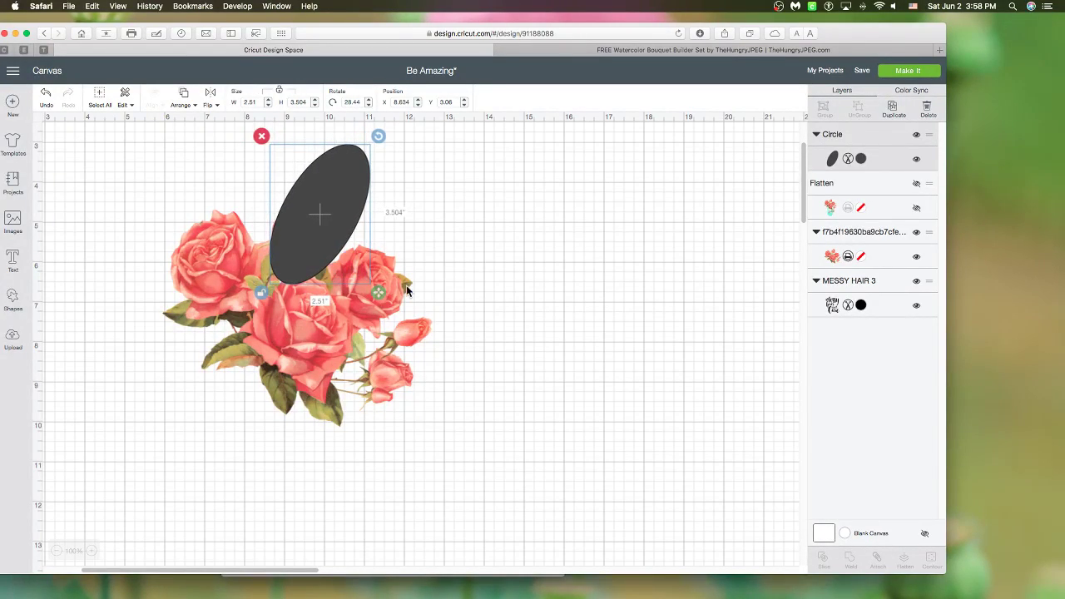
# - Select the ellipse together with the rose cluster and slice them
pyautogui.click(479, 283)
pyautogui.moveTo(479, 283); pyautogui.dragTo(200, 194)
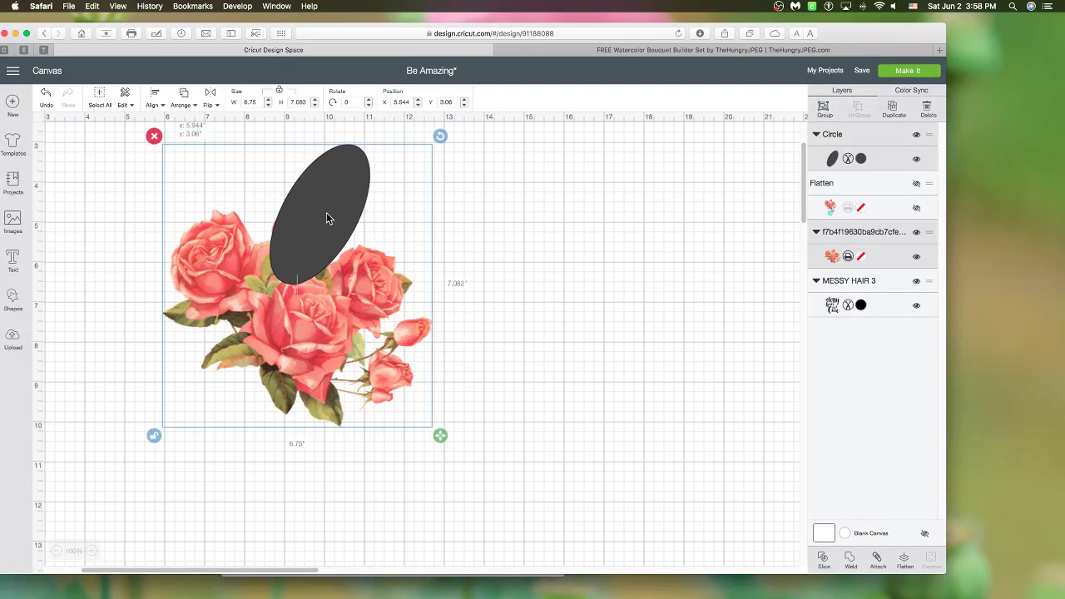
pyautogui.keyDown('shift'); pyautogui.click(362, 215); pyautogui.keyUp('shift')
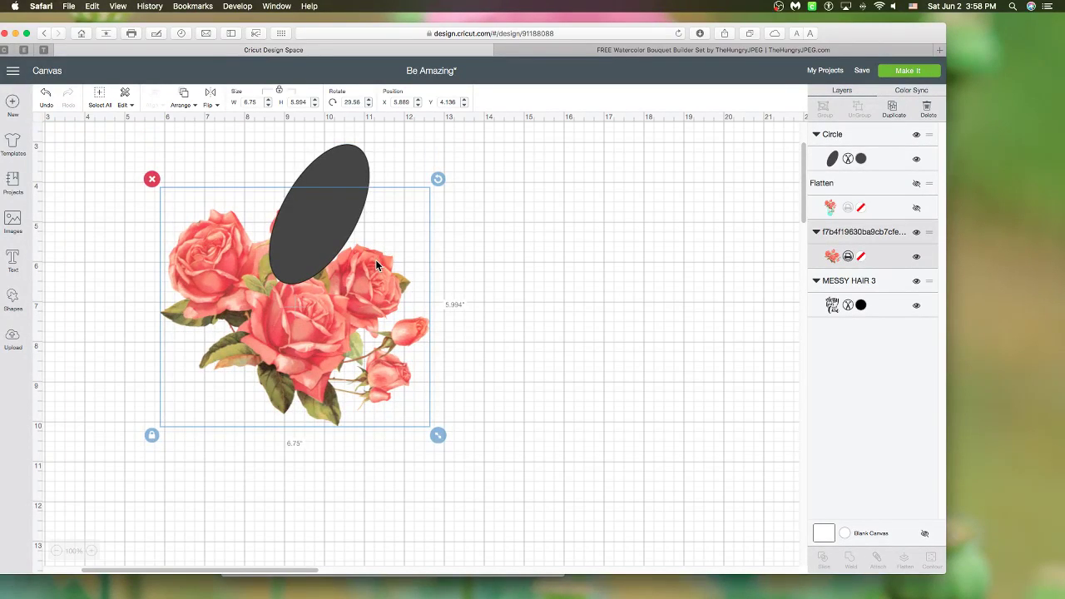
pyautogui.moveTo(376, 264); pyautogui.dragTo(379, 269)
pyautogui.moveTo(584, 266); pyautogui.dragTo(202, 208)
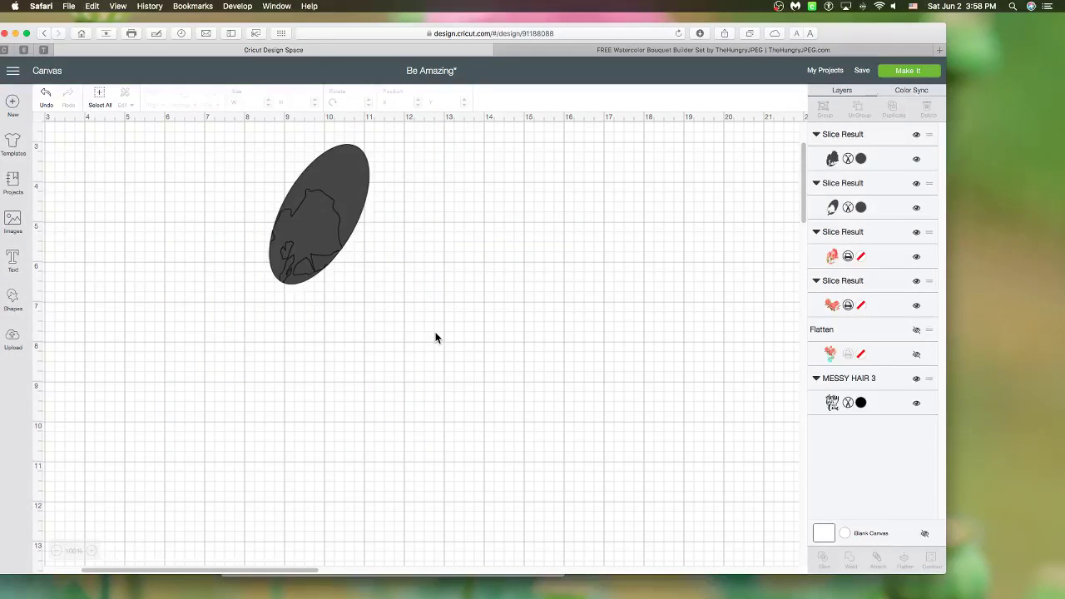
# - Separate the slice results, moving the cut-out rosebuds and dark ellipse pieces away from the remaining rose cluster
pyautogui.moveTo(312, 235); pyautogui.dragTo(185, 165)
pyautogui.moveTo(312, 221); pyautogui.dragTo(123, 270)
pyautogui.click(332, 316)
pyautogui.moveTo(332, 316); pyautogui.dragTo(534, 344)
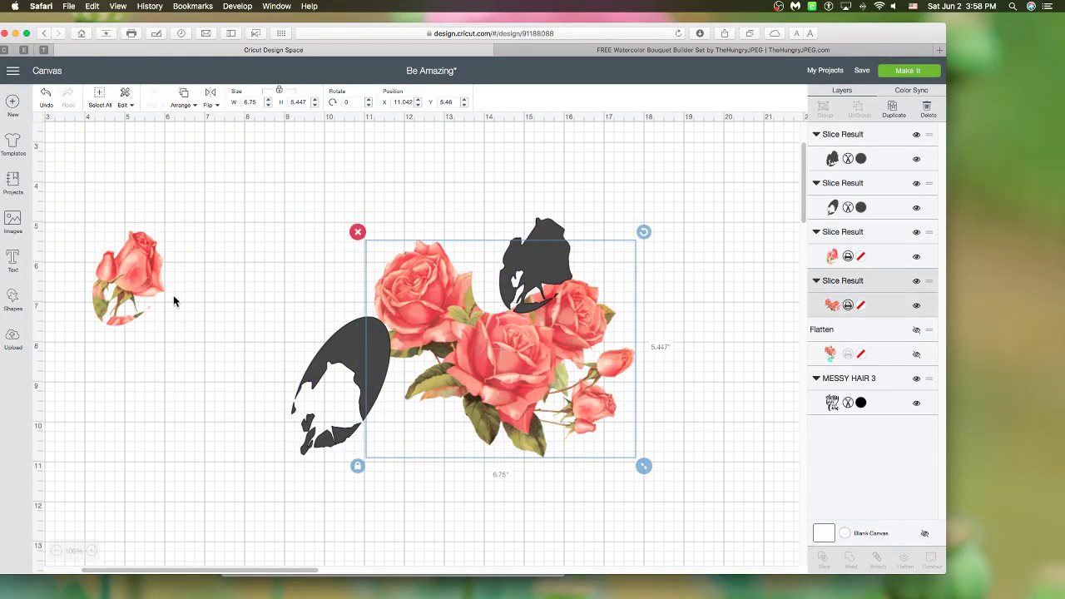
pyautogui.moveTo(146, 279); pyautogui.dragTo(187, 316)
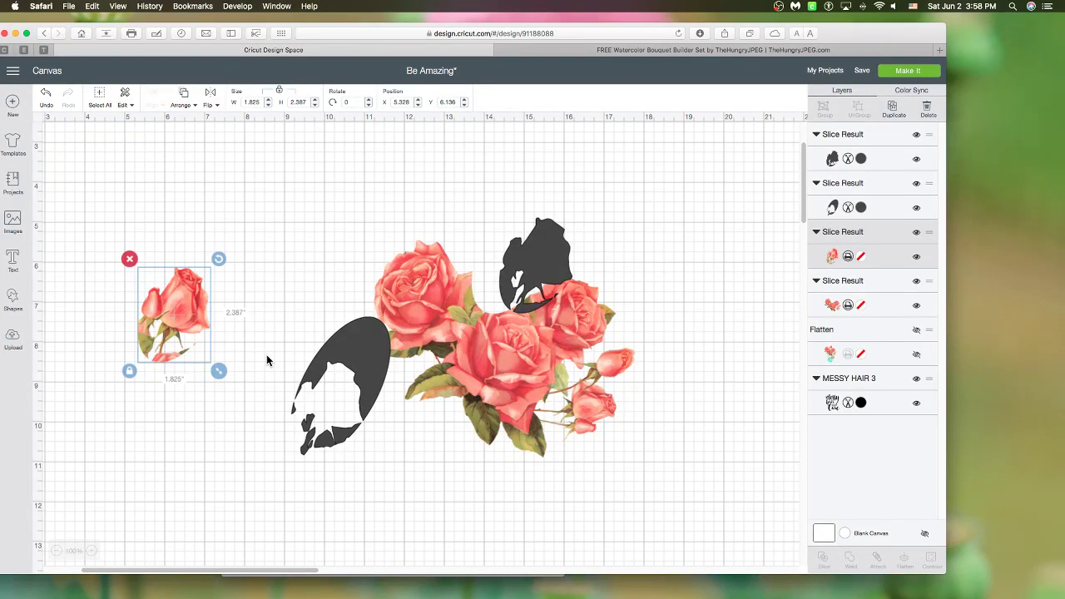
pyautogui.moveTo(181, 282); pyautogui.dragTo(259, 202)
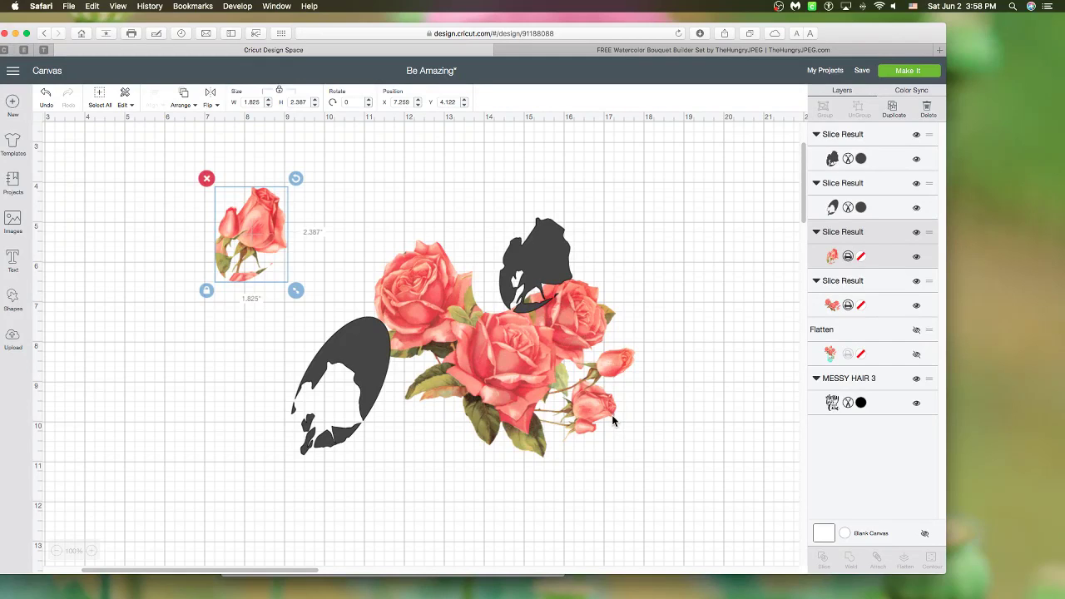
pyautogui.moveTo(335, 358); pyautogui.dragTo(410, 325)
pyautogui.moveTo(230, 237); pyautogui.dragTo(225, 289)
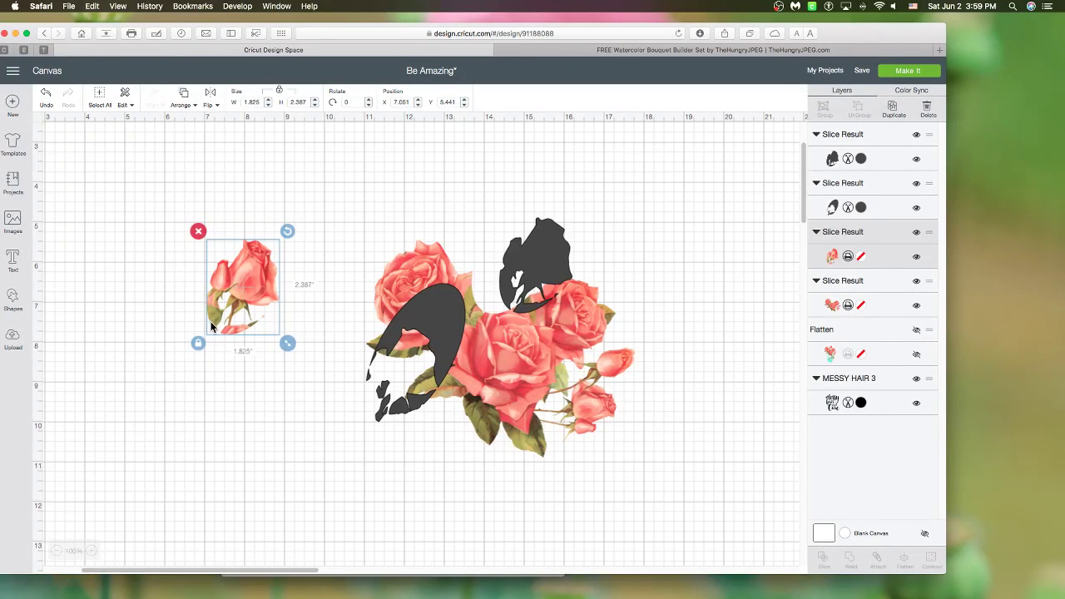
# - Move and rotate the dark ellipse remnant over the stray bits beneath the cut-out rosebuds, and slice the two pieces
pyautogui.moveTo(391, 326); pyautogui.dragTo(202, 362)
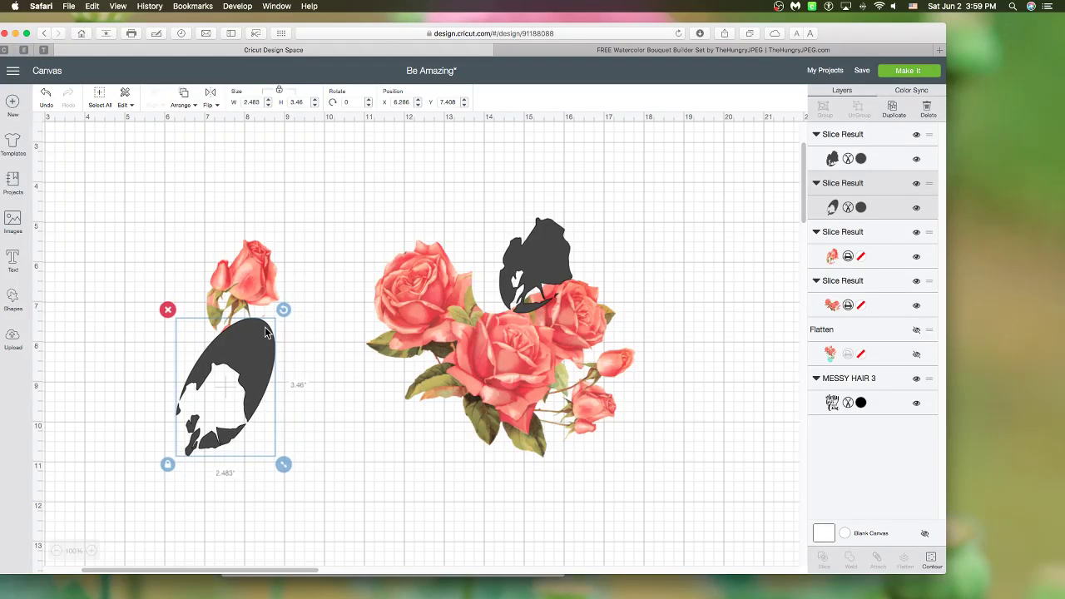
pyautogui.moveTo(283, 309); pyautogui.dragTo(293, 317)
pyautogui.moveTo(230, 360); pyautogui.dragTo(239, 355)
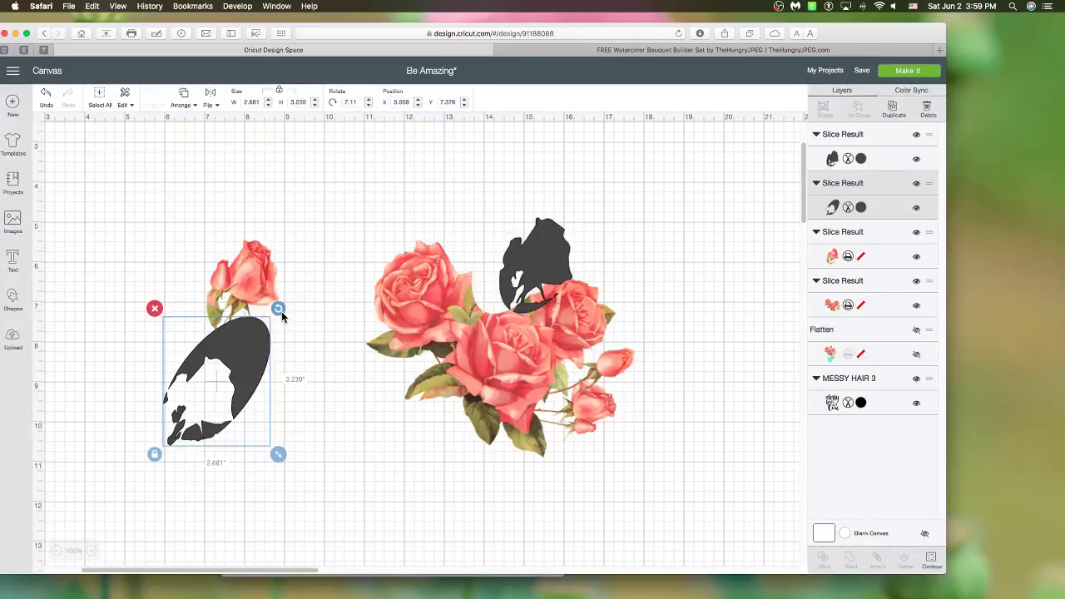
pyautogui.moveTo(282, 311); pyautogui.dragTo(293, 308)
pyautogui.moveTo(250, 353); pyautogui.dragTo(256, 351)
pyautogui.moveTo(158, 226); pyautogui.dragTo(553, 450)
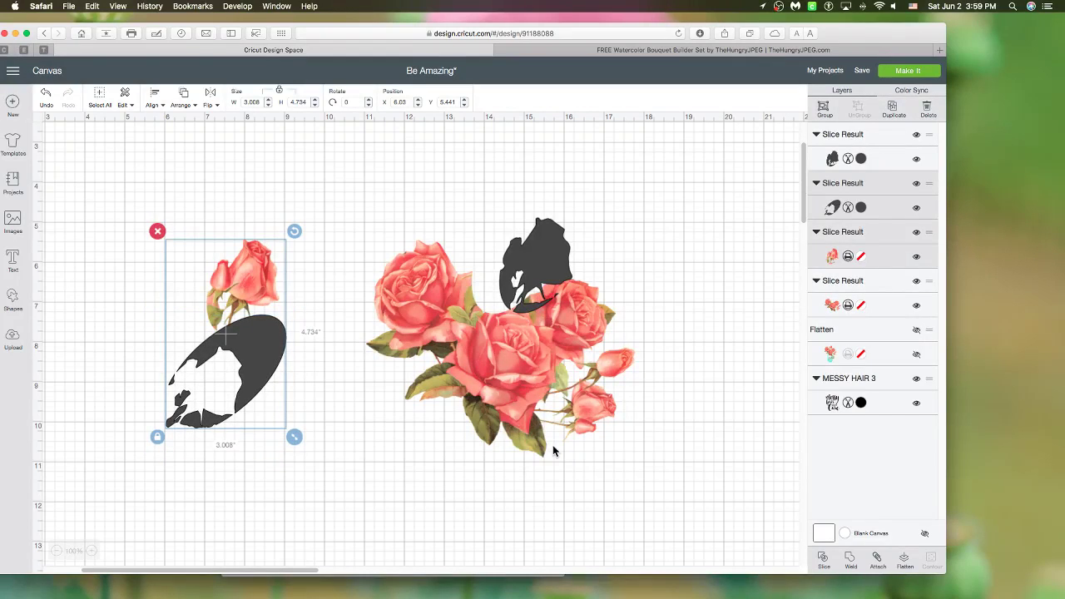
pyautogui.click(822, 559)
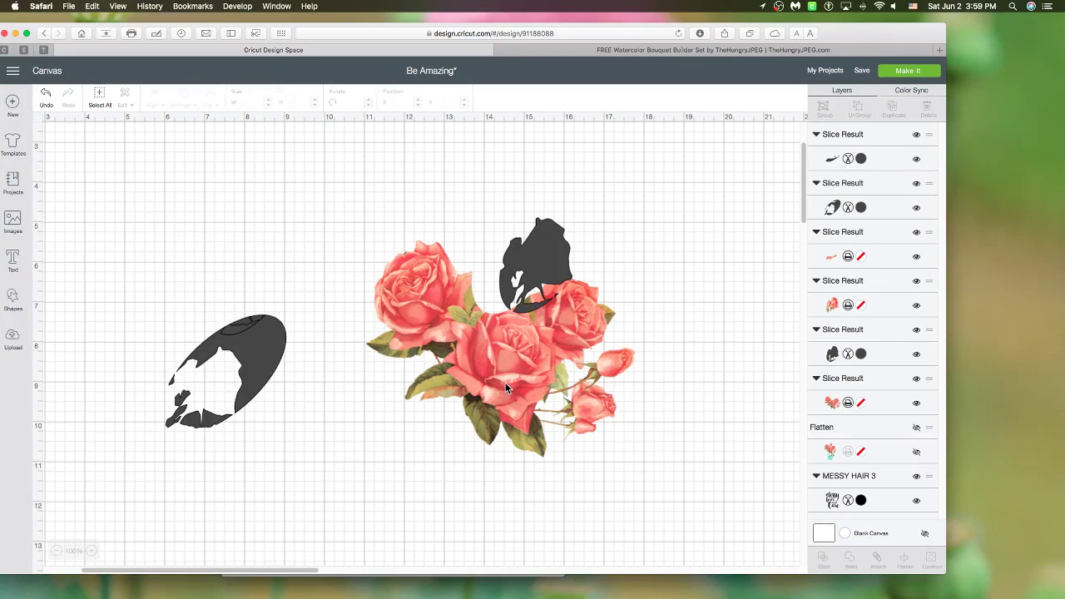
# - Delete the ellipse and scrap pieces around the trimmed rosebuds and move the rosebuds aside
pyautogui.click(177, 229)
pyautogui.click(249, 294)
pyautogui.moveTo(207, 301); pyautogui.dragTo(305, 361)
pyautogui.press('Delete')
pyautogui.moveTo(196, 223); pyautogui.dragTo(183, 257)
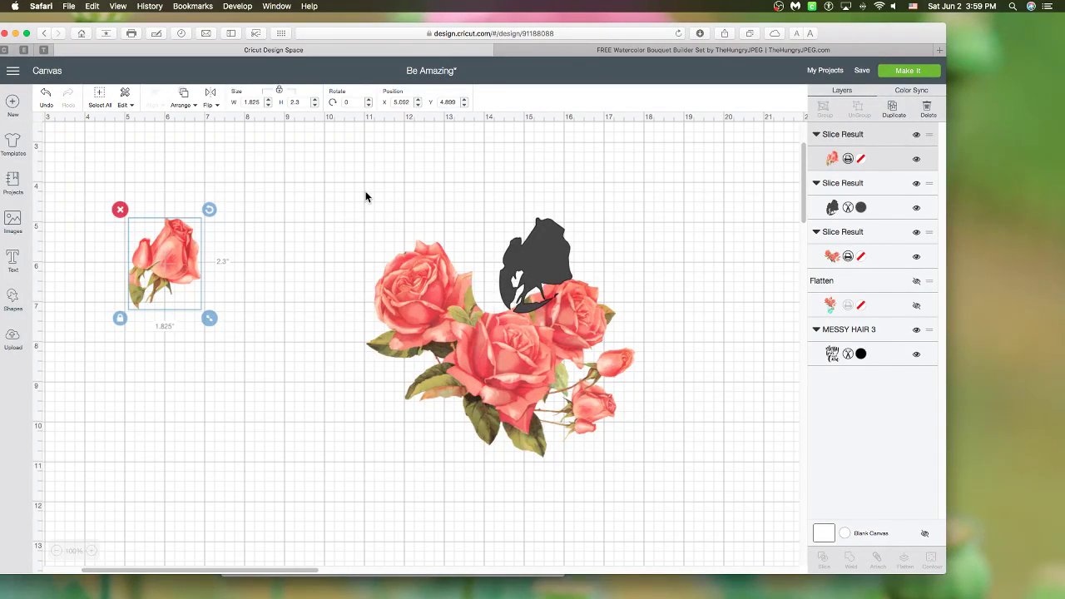
# - Delete the remaining rose cluster with the dark rosebud cut-out, and delete the isolated rosebuds as well
pyautogui.moveTo(366, 194); pyautogui.dragTo(600, 379)
pyautogui.press('Delete')
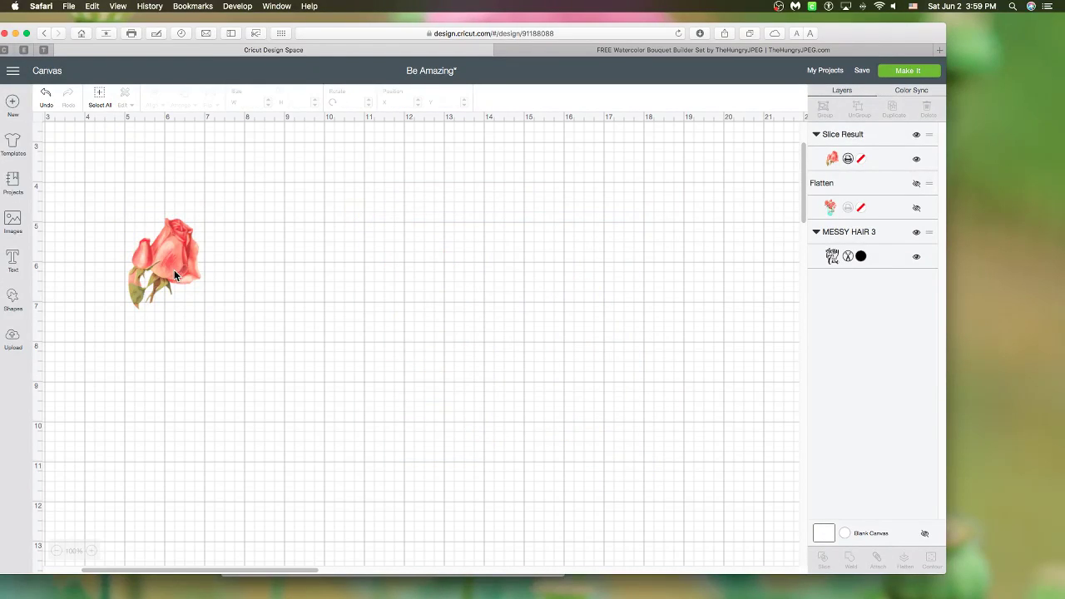
pyautogui.moveTo(174, 269); pyautogui.dragTo(398, 259)
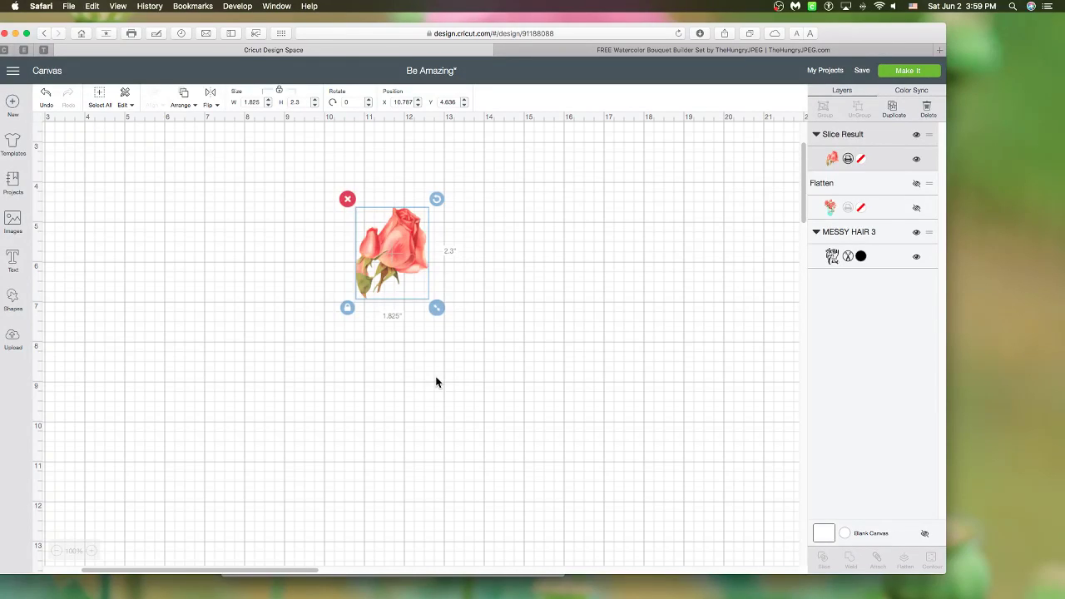
pyautogui.click(346, 201)
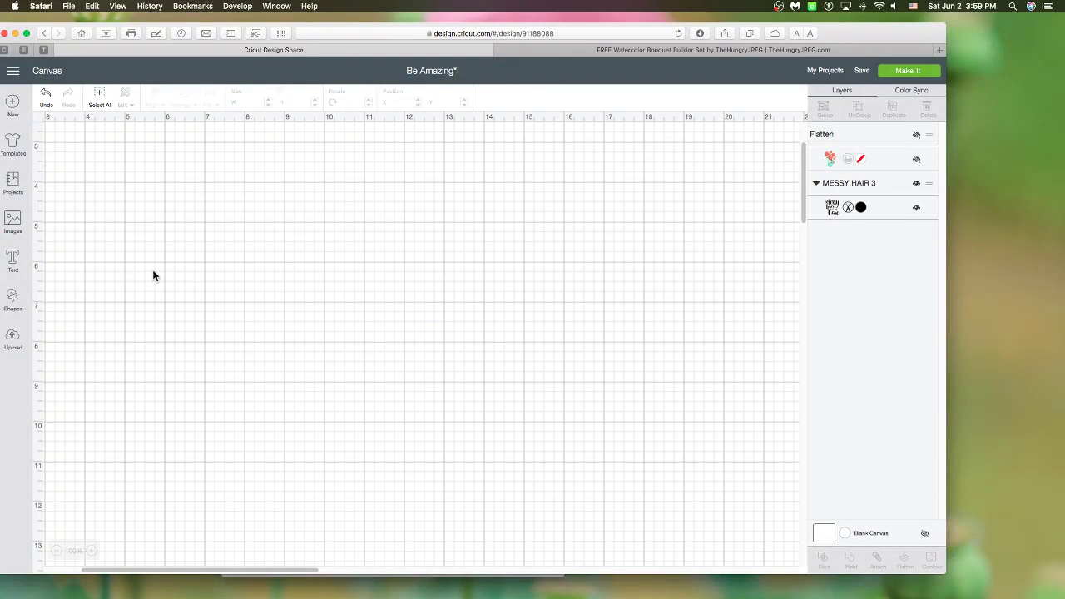
# - Start a new text object and choose Base Camp from the fonts filtered to Multi-Layer
pyautogui.click(13, 262)
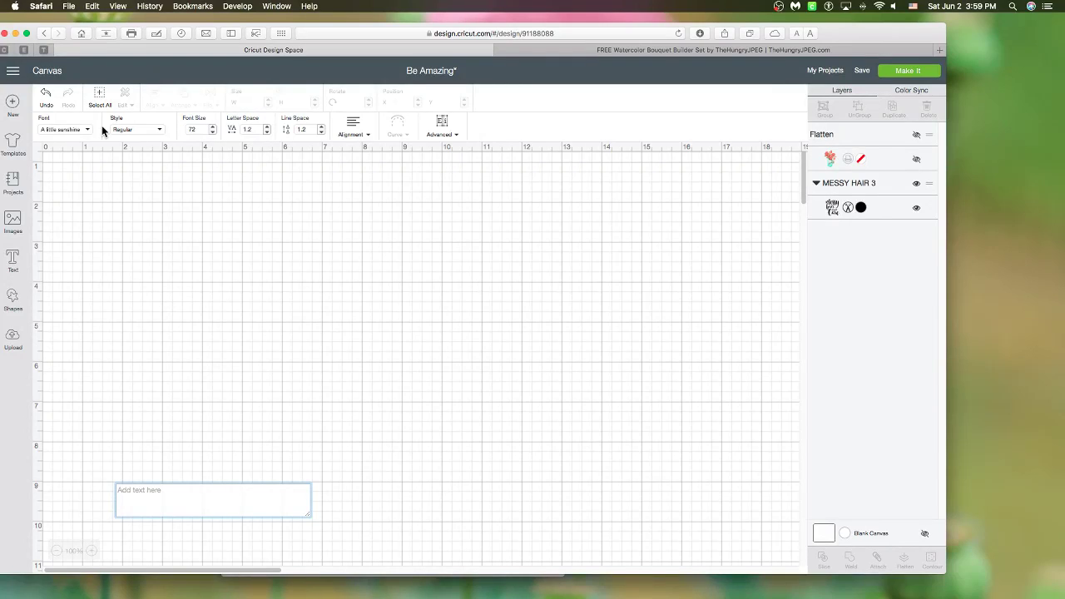
pyautogui.click(89, 130)
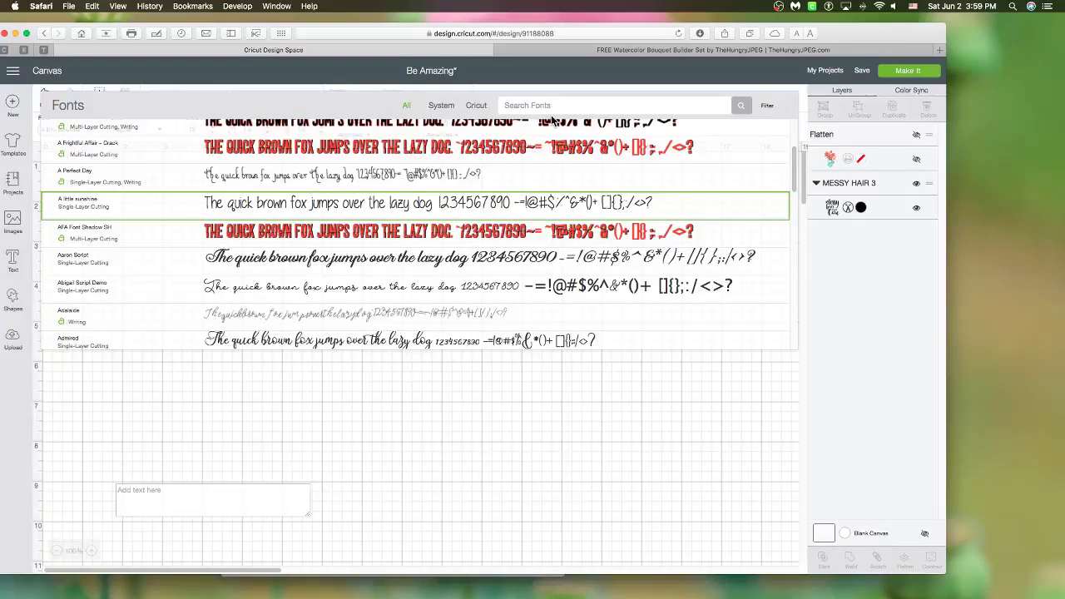
pyautogui.click(757, 108)
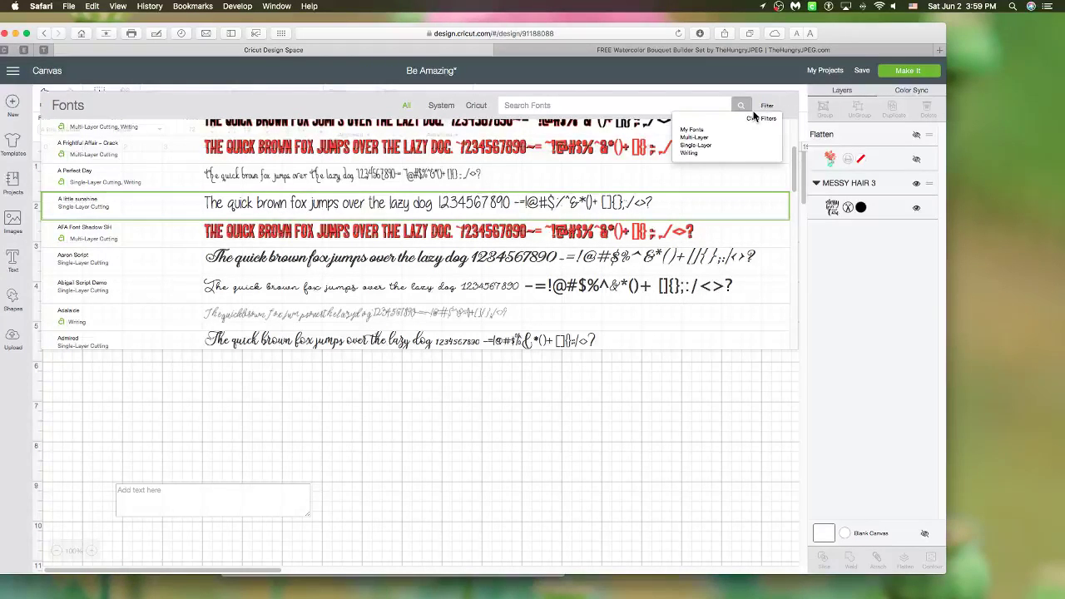
pyautogui.click(694, 137)
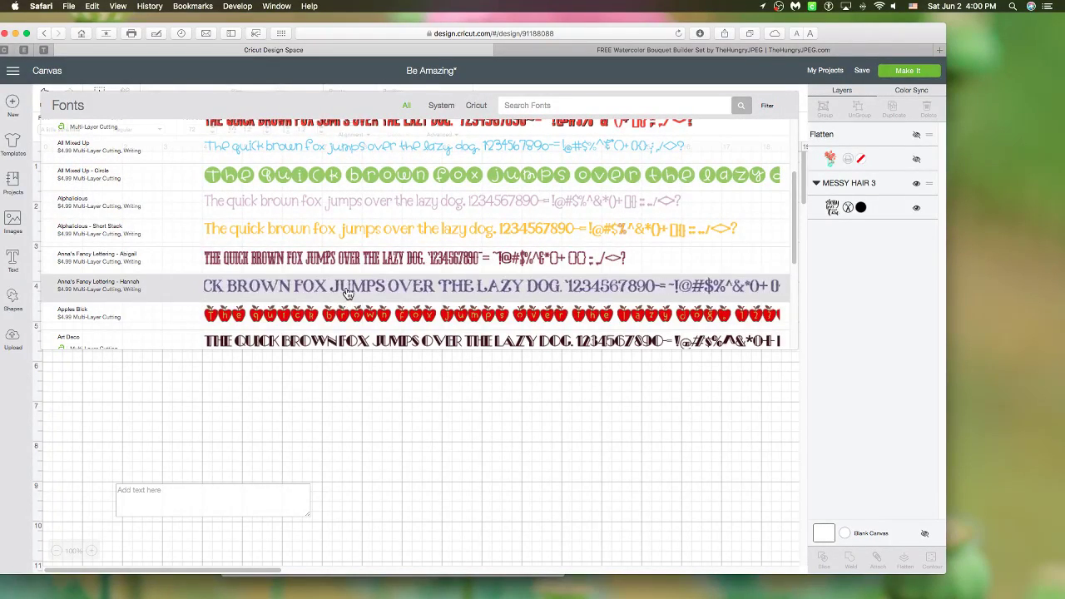
pyautogui.scroll(-2, 341, 316)
pyautogui.scroll(-5, 341, 333)
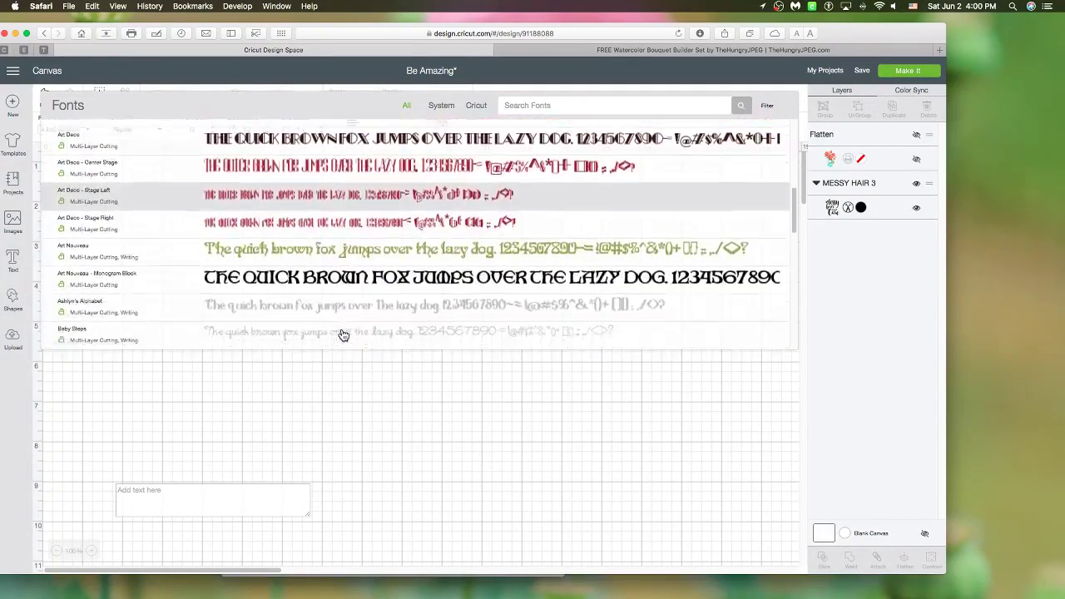
pyautogui.click(378, 320)
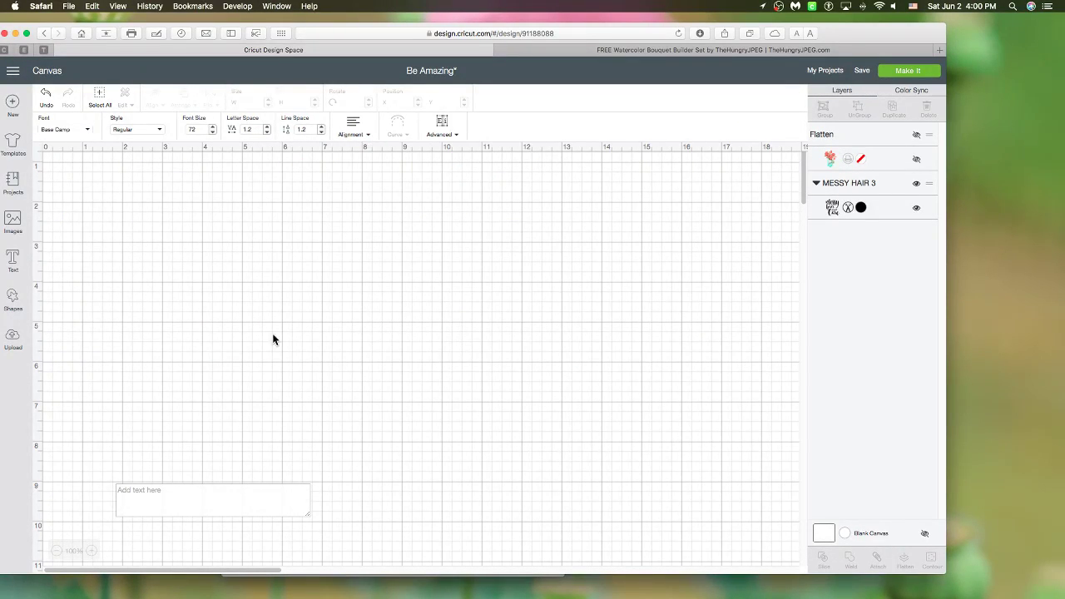
# - Enter "text" as the wording and show its two hidden colour layers
pyautogui.click(152, 495)
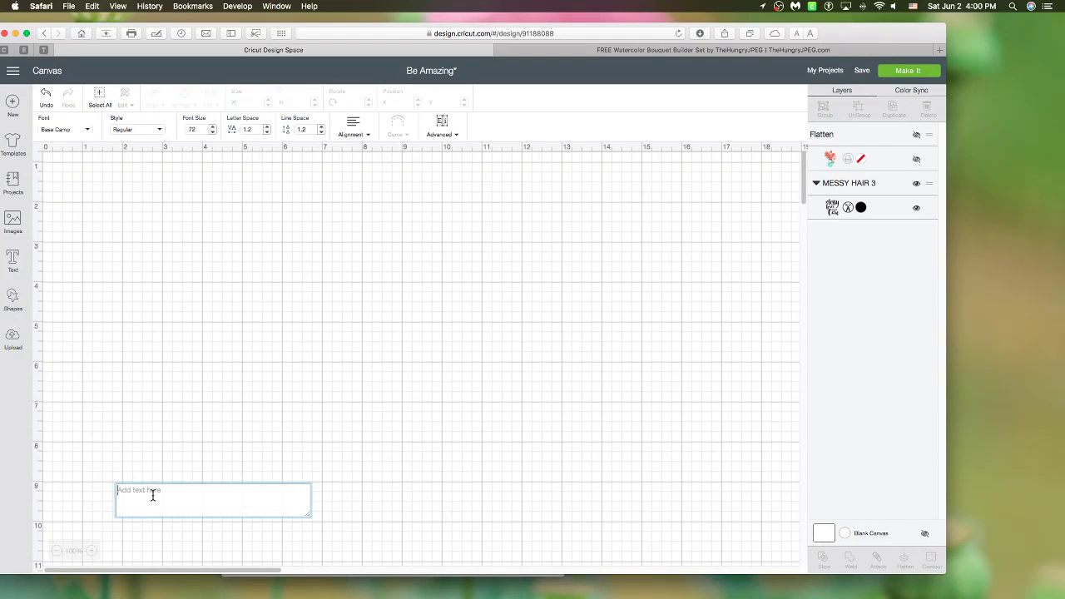
pyautogui.write('text')
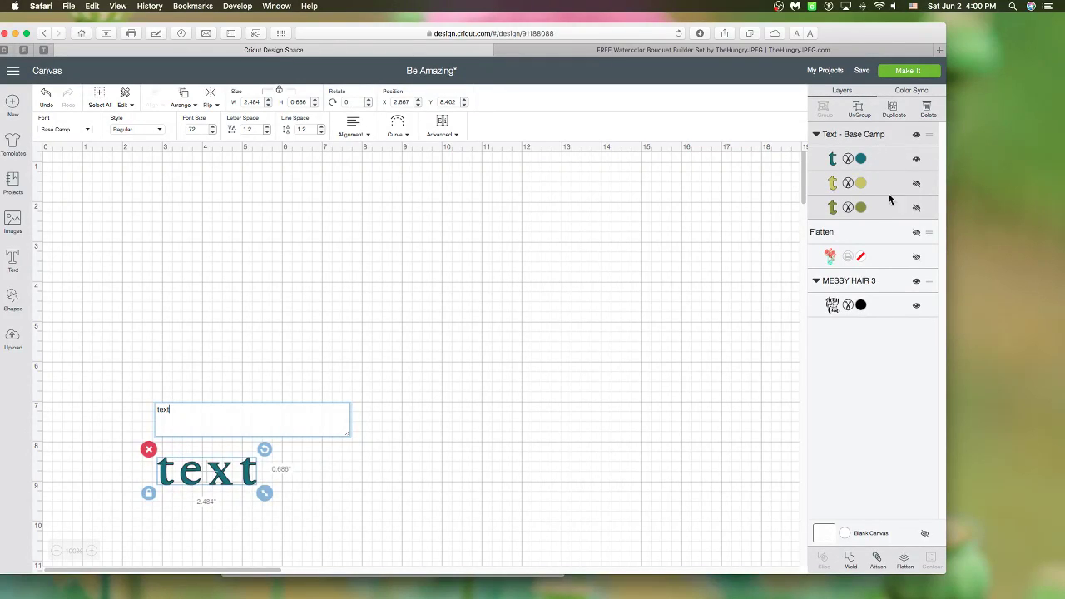
pyautogui.click(917, 183)
pyautogui.click(917, 207)
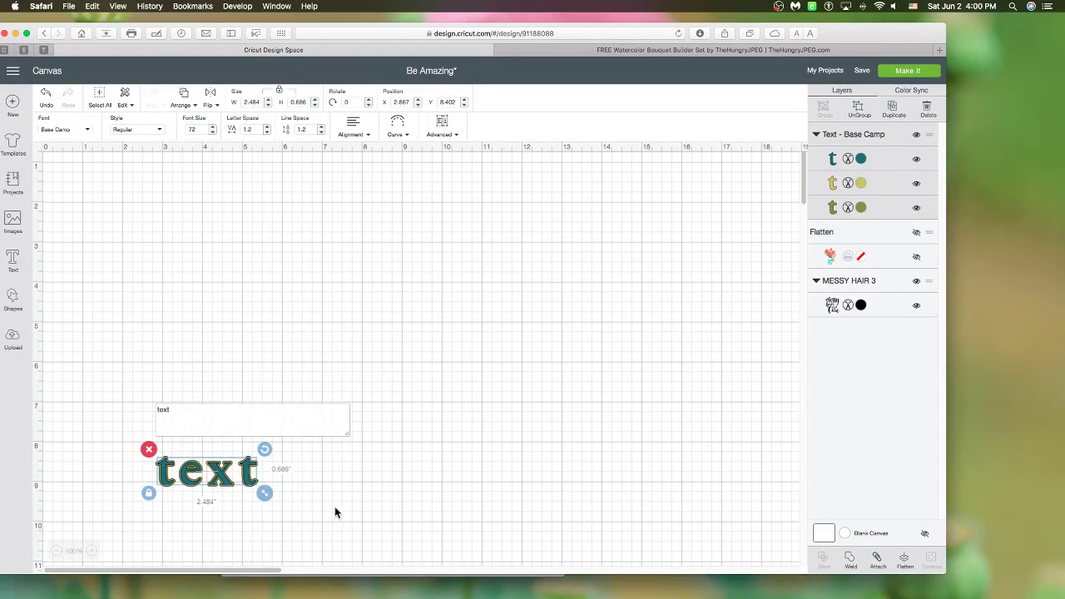
# - Enlarge the word "text" to about 9.1 by 2.7 inches and hide its light yellow middle layer
pyautogui.moveTo(250, 487); pyautogui.dragTo(546, 408)
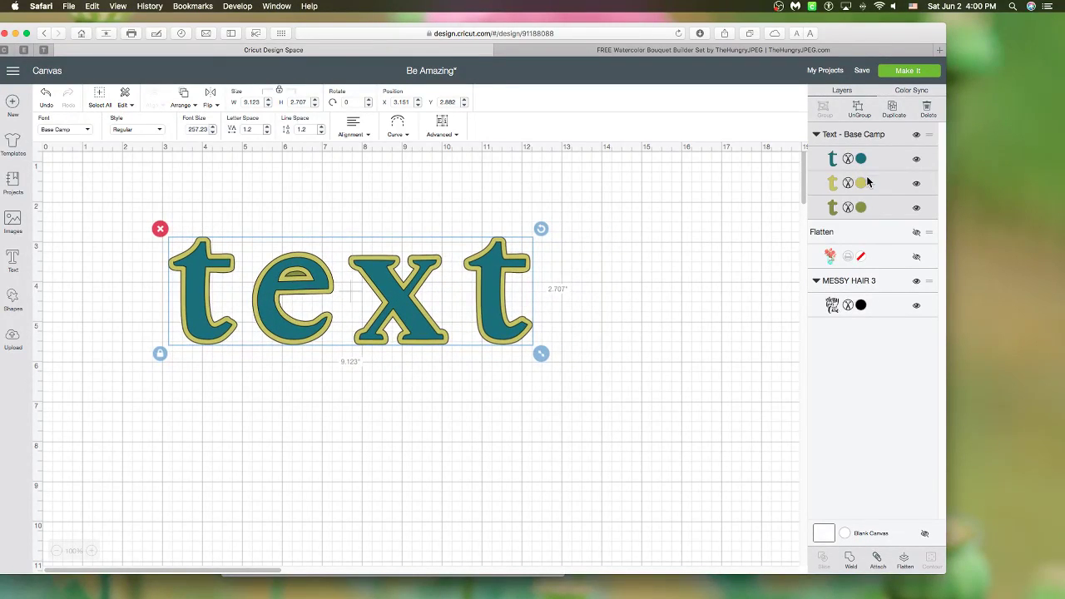
pyautogui.click(917, 184)
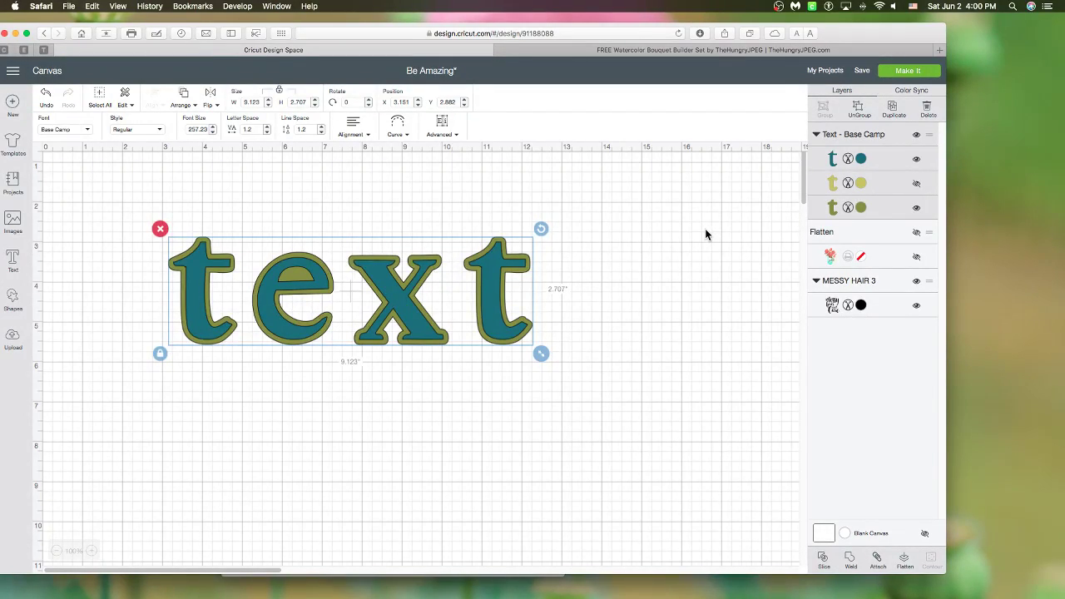
pyautogui.click(453, 281)
pyautogui.click(202, 259)
# - Replace the sample word with a new text object reading "APril" and move it up into open canvas
pyautogui.click(160, 228)
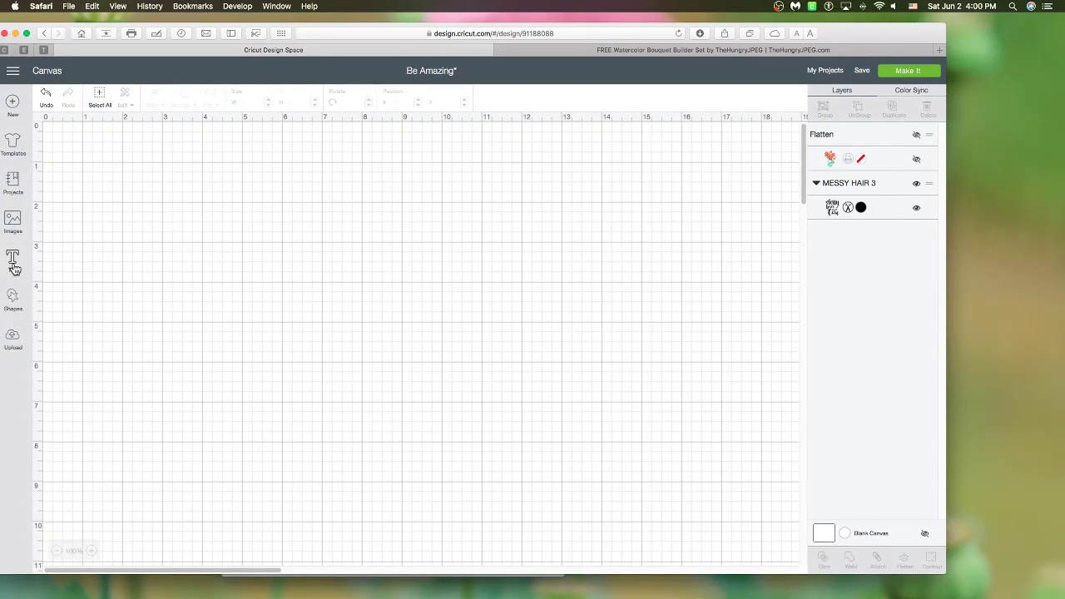
pyautogui.click(12, 260)
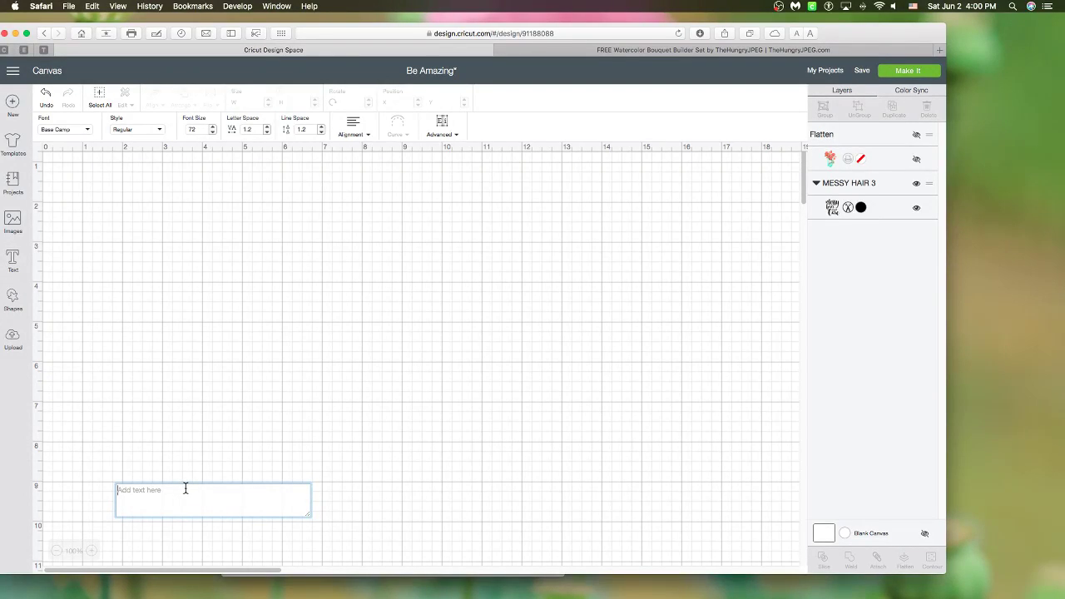
pyautogui.write('APril')
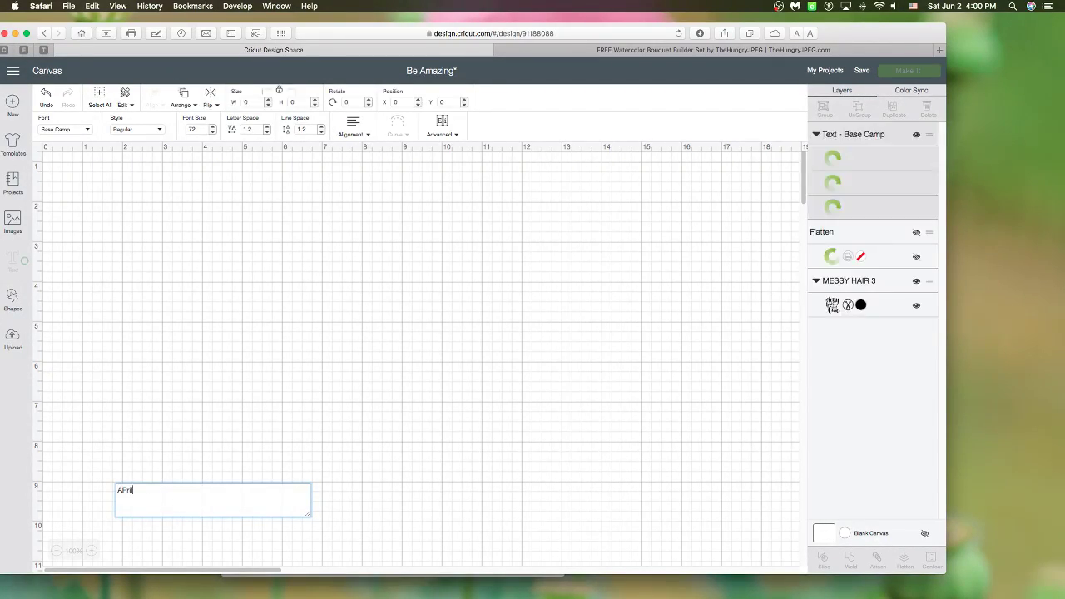
pyautogui.click(209, 437)
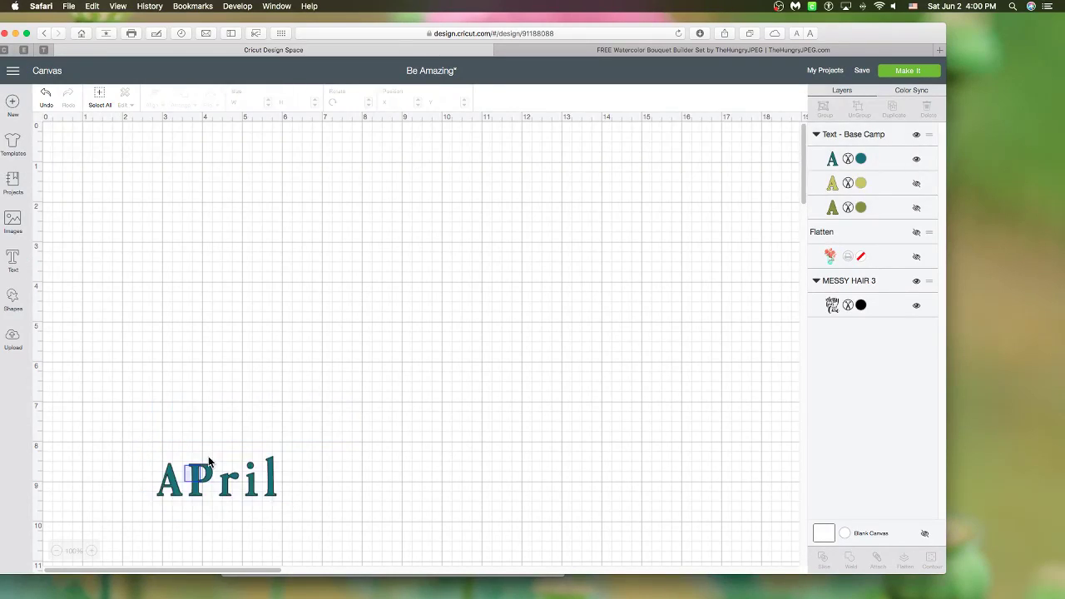
pyautogui.click(212, 480)
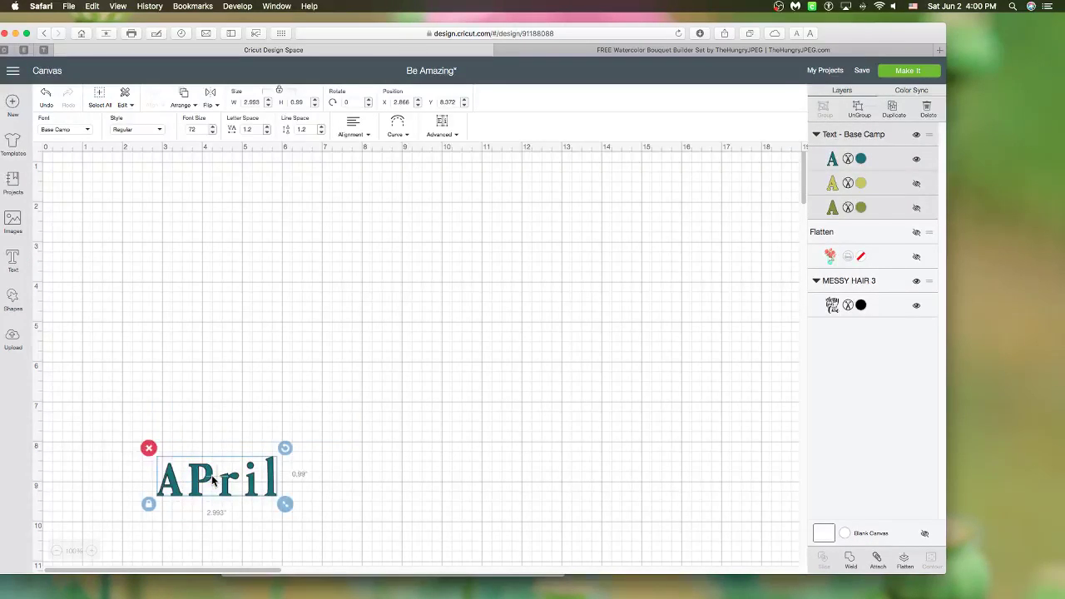
pyautogui.moveTo(212, 480); pyautogui.dragTo(289, 287)
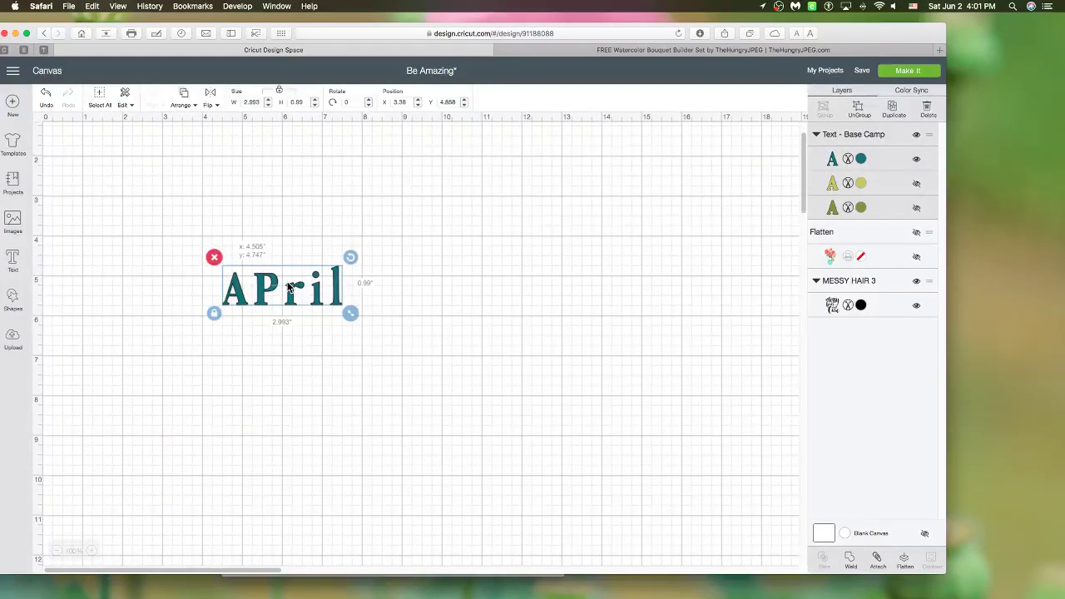
# - Correct the capital P in the text so the word reads "April"
pyautogui.doubleClick(289, 287)
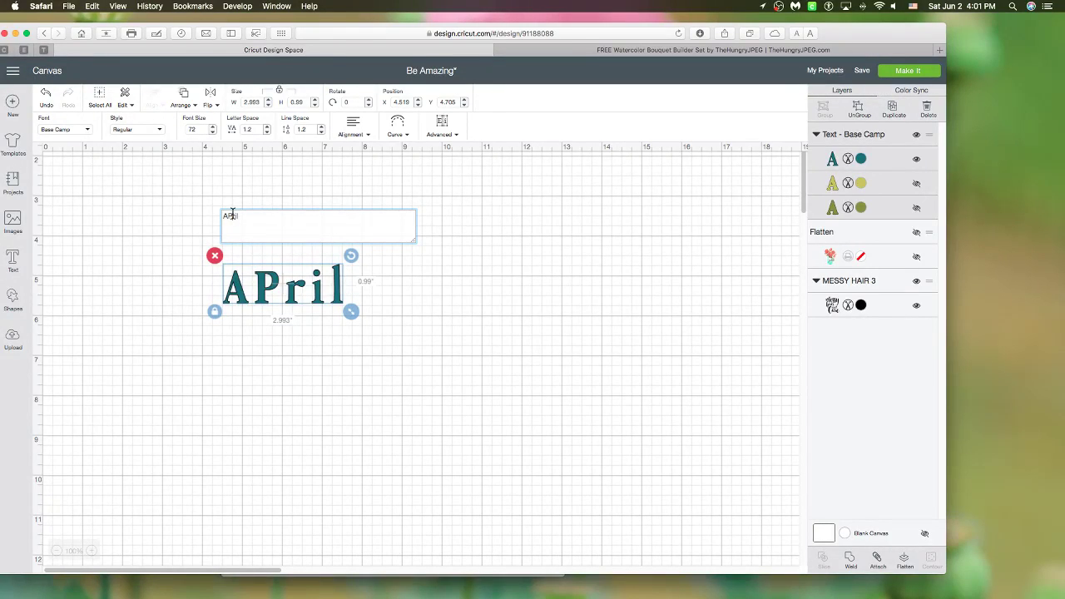
pyautogui.press('BackSpace')
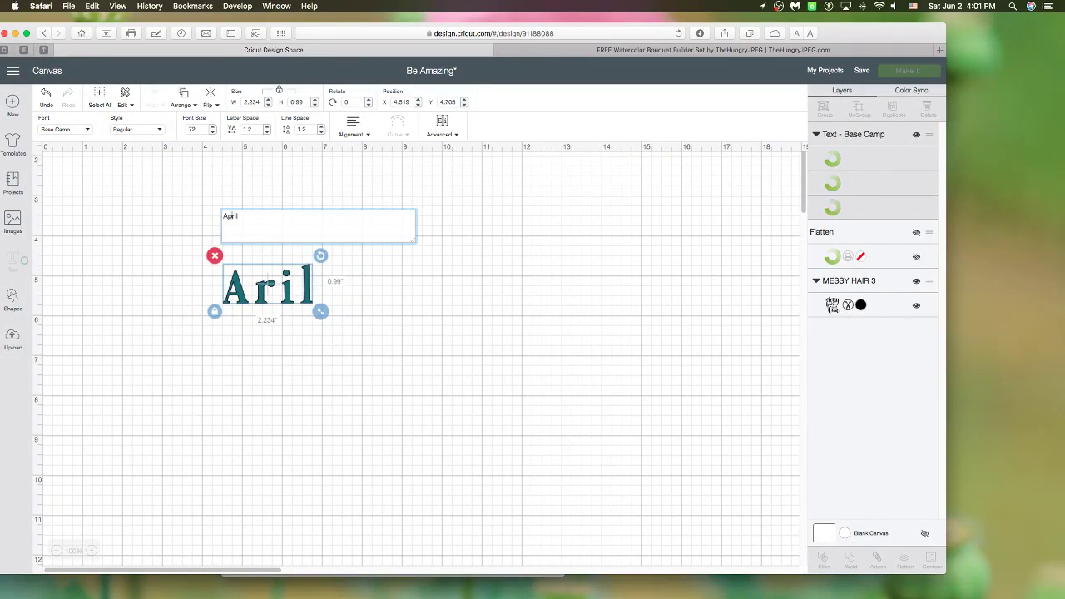
pyautogui.write('p')
pyautogui.click(126, 276)
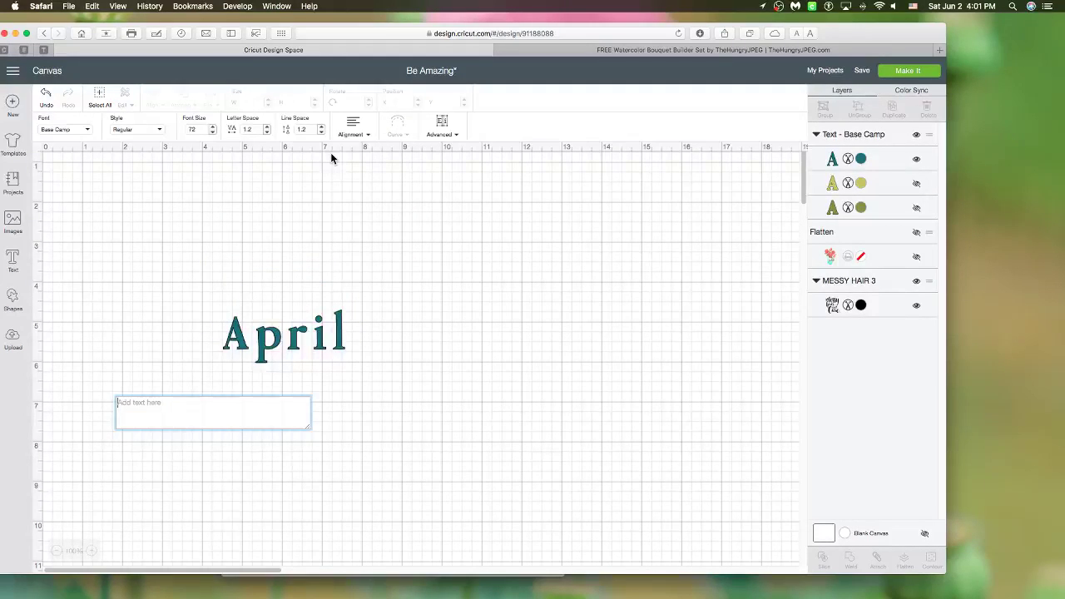
# - Filter the font list to Single-Layer and choose Alyssum Blossom Sans for the empty text box
pyautogui.click(83, 131)
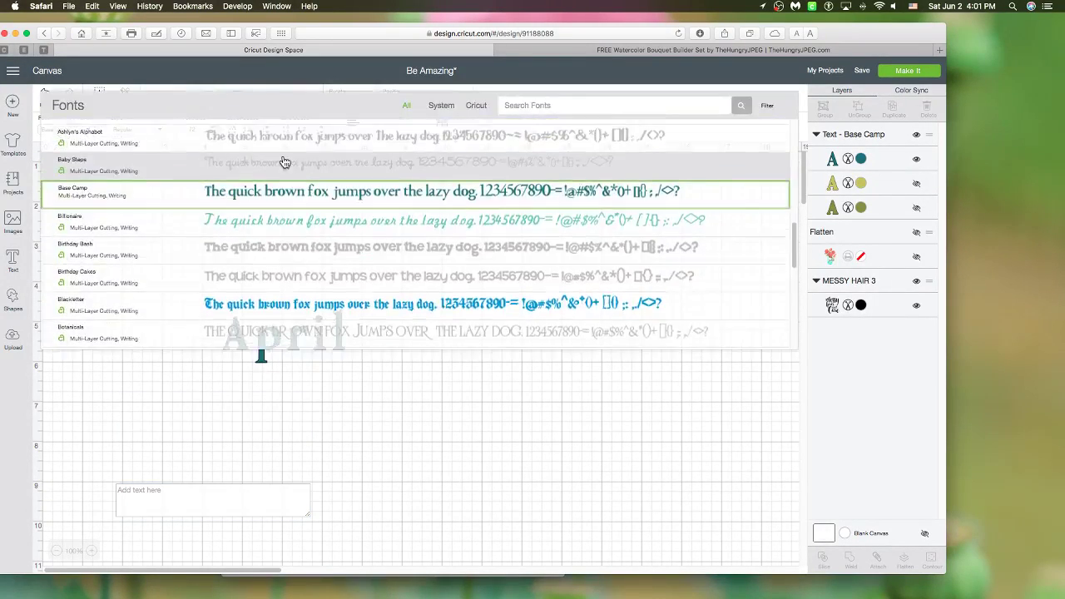
pyautogui.click(766, 106)
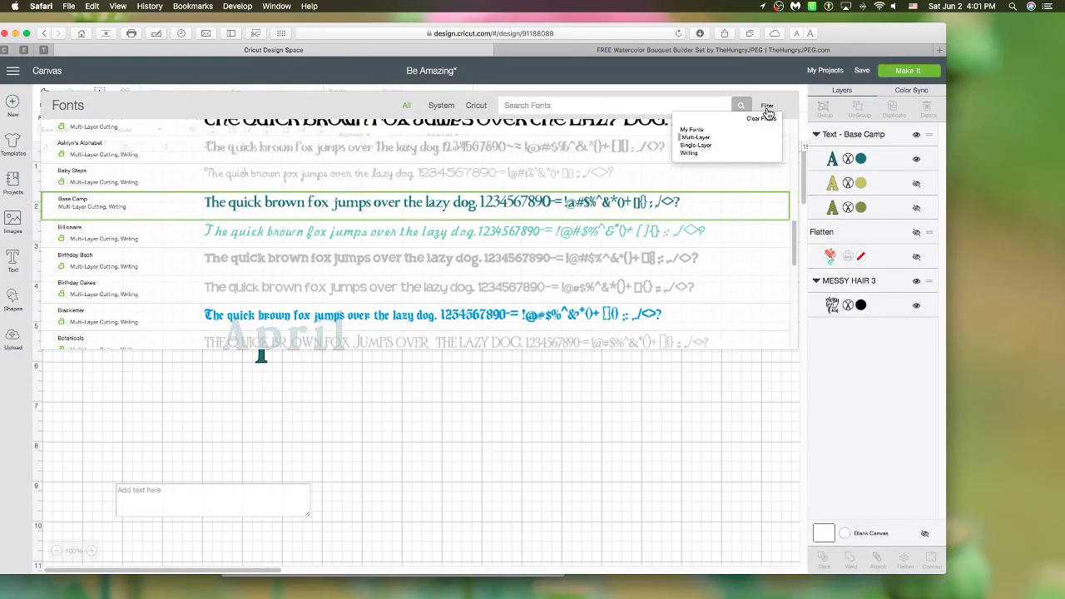
pyautogui.click(696, 146)
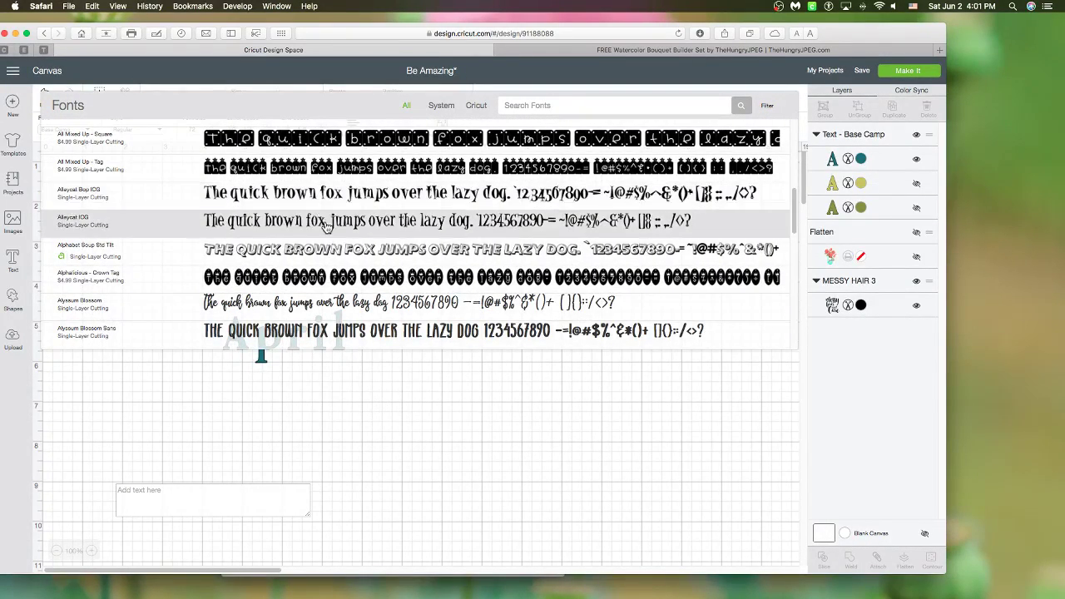
pyautogui.click(357, 331)
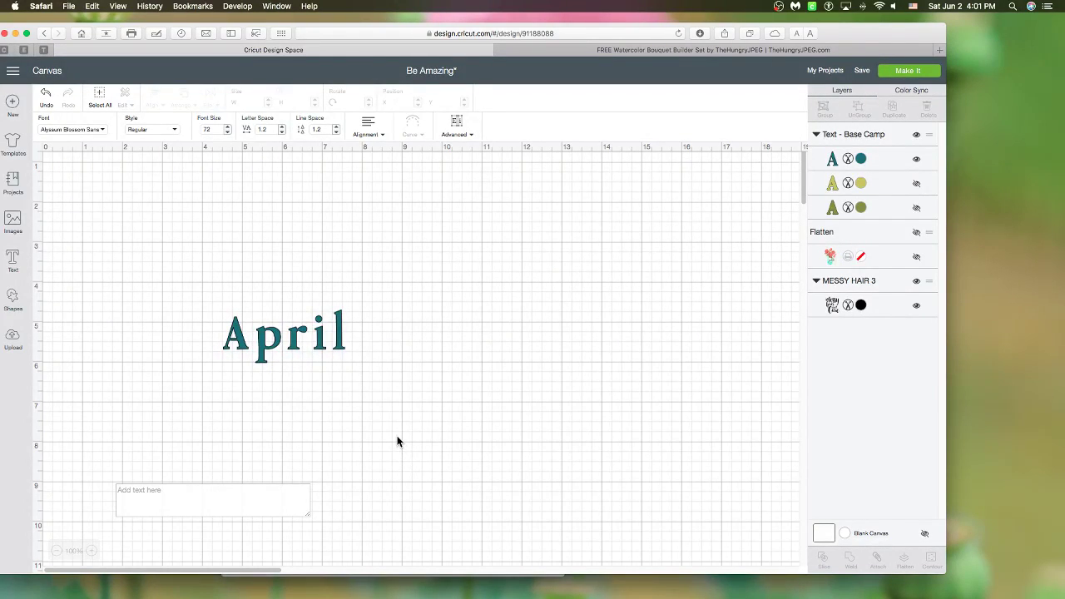
# - Change the font of the word "April" to the single-layer font 1979
pyautogui.click(271, 348)
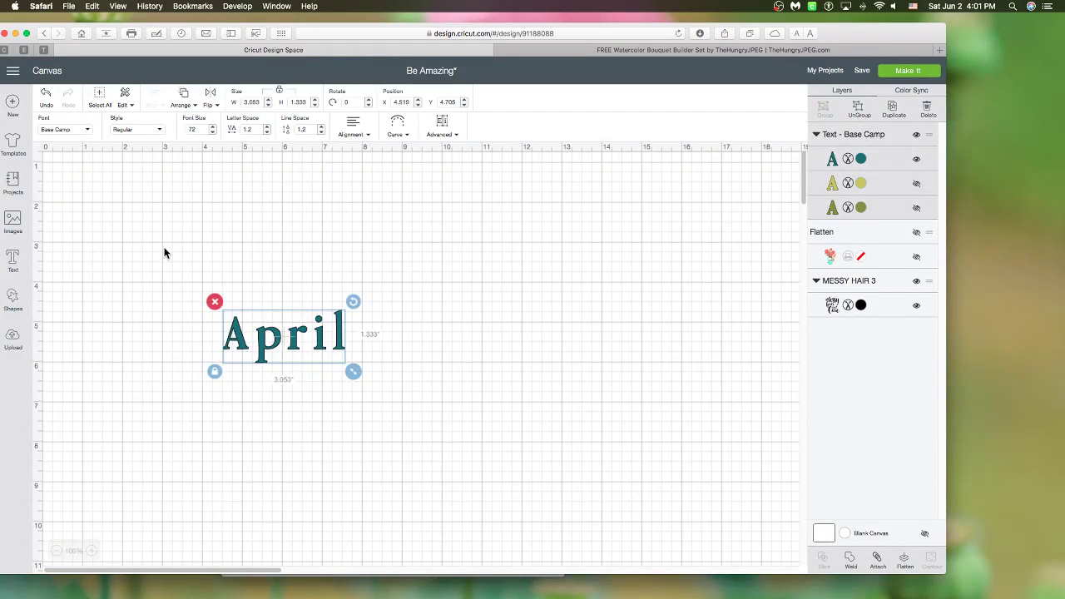
pyautogui.doubleClick(282, 336)
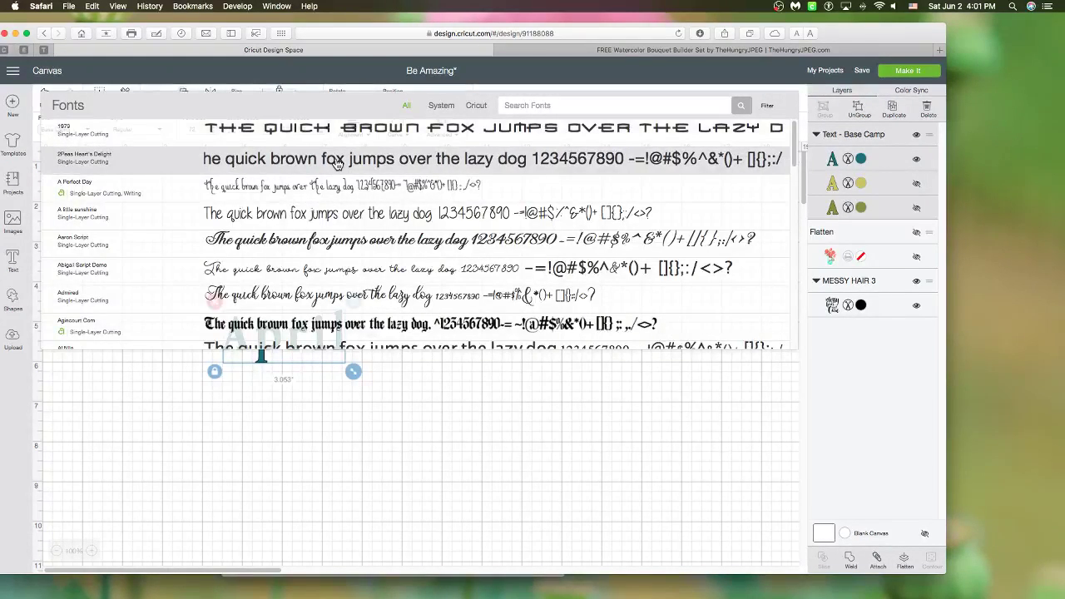
pyautogui.click(333, 129)
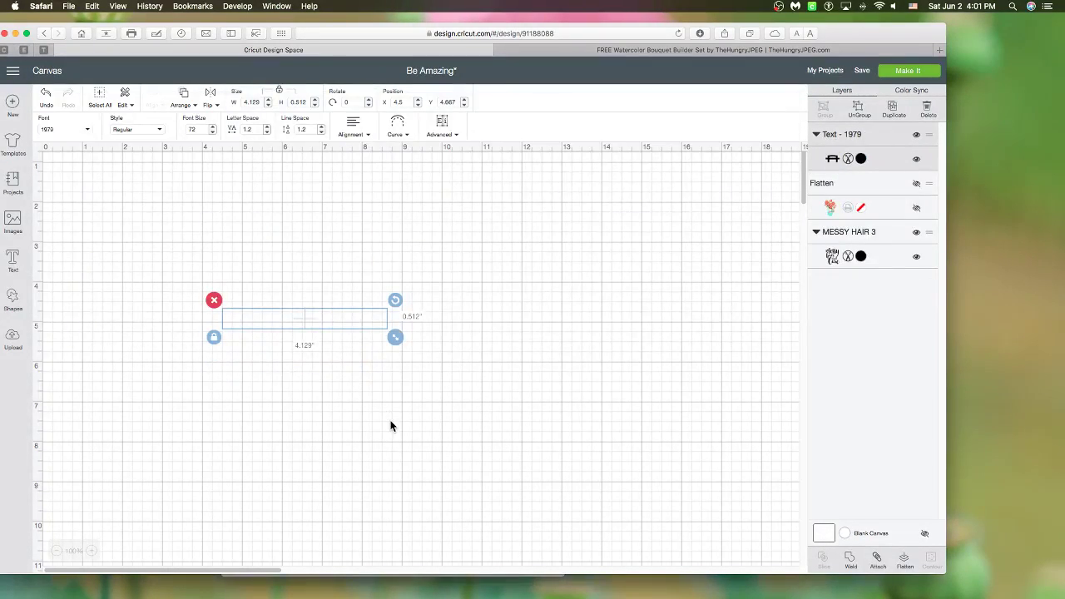
# - Enlarge the word "April" to about 8.24 inches wide and move it up to about X 2.5, Y 2.7
pyautogui.moveTo(446, 370); pyautogui.dragTo(529, 393)
pyautogui.moveTo(449, 338); pyautogui.dragTo(371, 260)
pyautogui.click(398, 331)
pyautogui.click(276, 244)
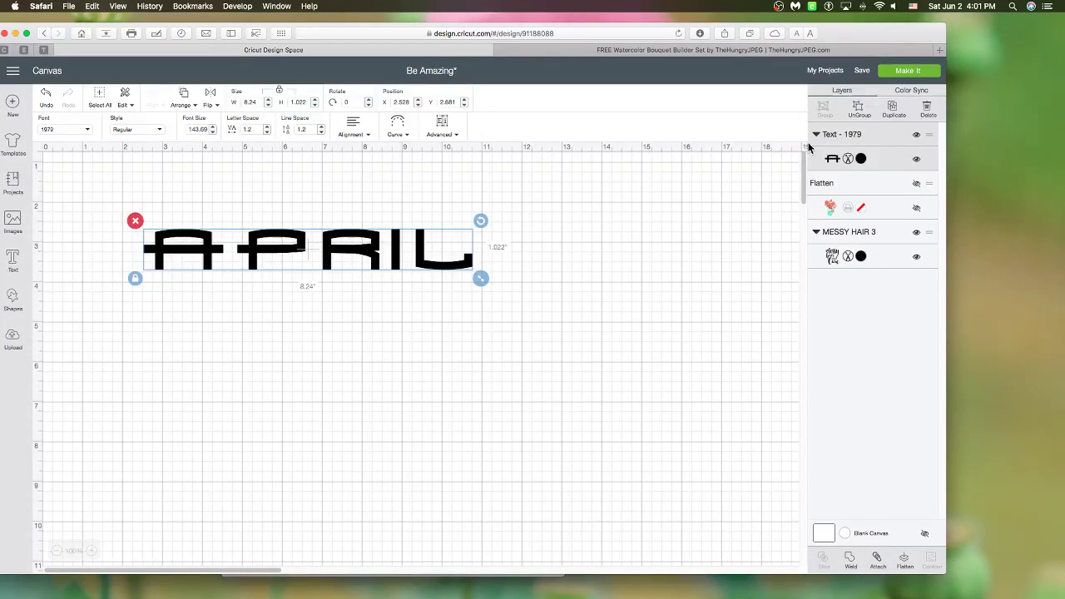
# - Duplicate the word "April" three times and move one copy down to about Y 7.15, clear of the stacked ones
pyautogui.click(890, 108)
pyautogui.moveTo(333, 264); pyautogui.dragTo(326, 262)
pyautogui.click(889, 107)
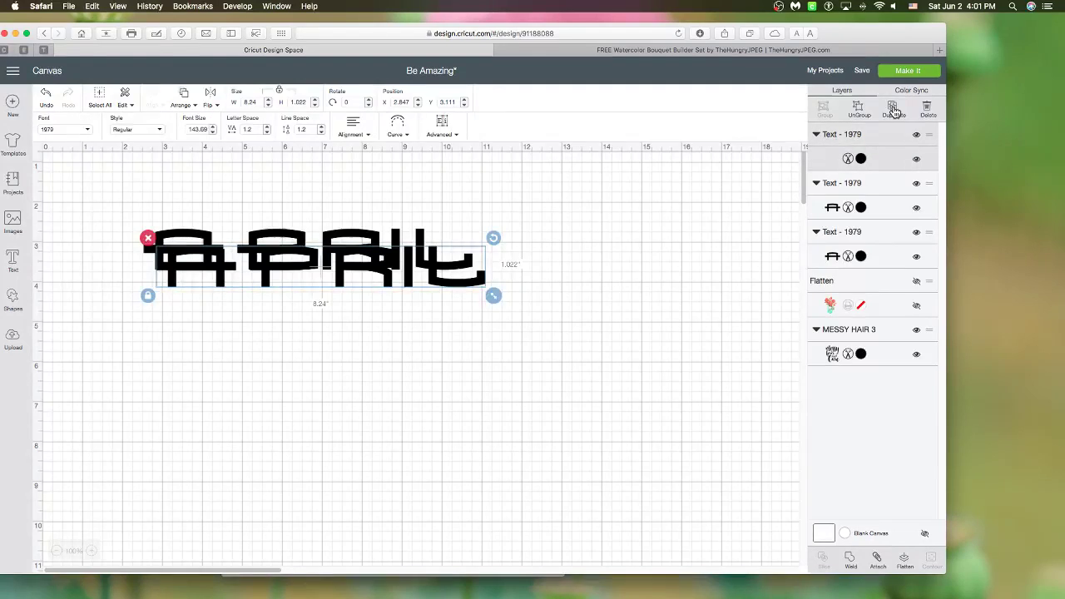
pyautogui.click(890, 106)
pyautogui.moveTo(439, 320); pyautogui.dragTo(369, 447)
pyautogui.press('super+z')
pyautogui.press('super+shift+z')
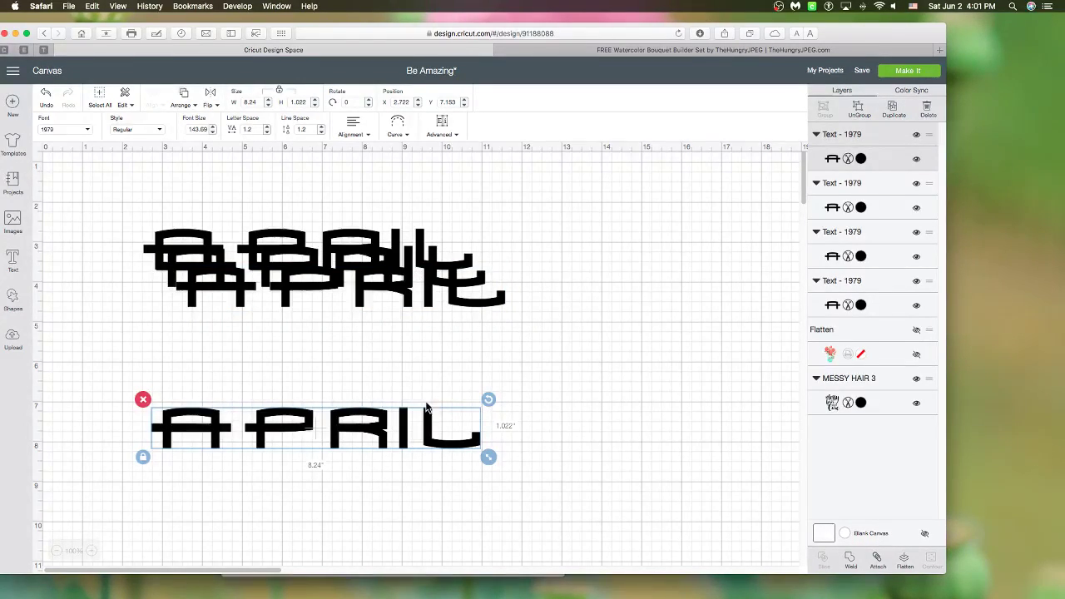
# - Recolor the separated lower copy of "April" to red #E6212E
pyautogui.click(861, 159)
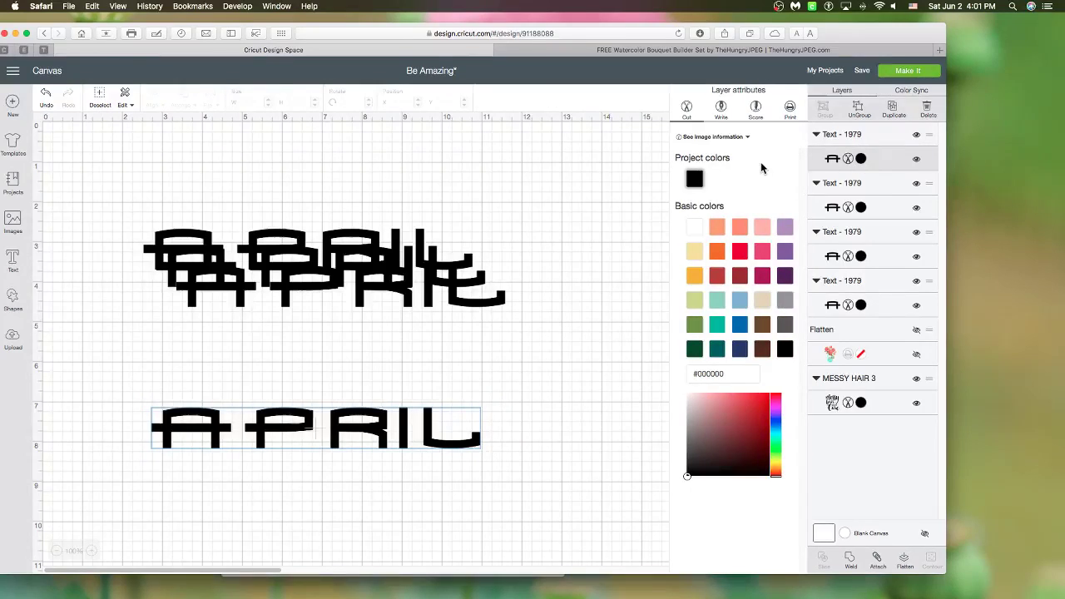
pyautogui.click(739, 258)
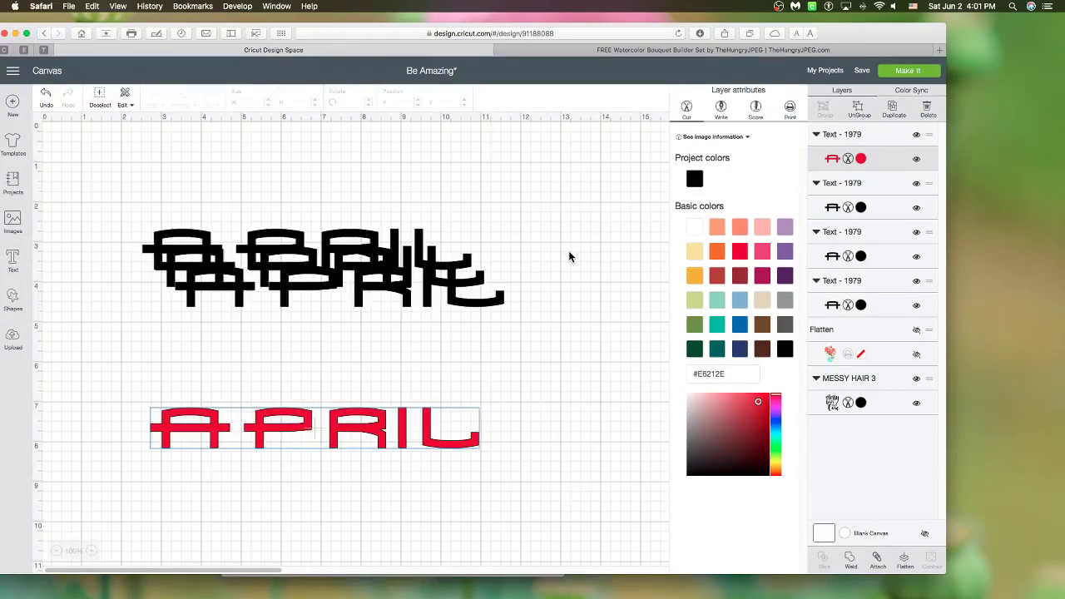
pyautogui.click(503, 263)
# - Overlay two of the black copies with a slight vertical offset and weld them into one shape
pyautogui.click(372, 292)
pyautogui.moveTo(372, 291); pyautogui.dragTo(376, 328)
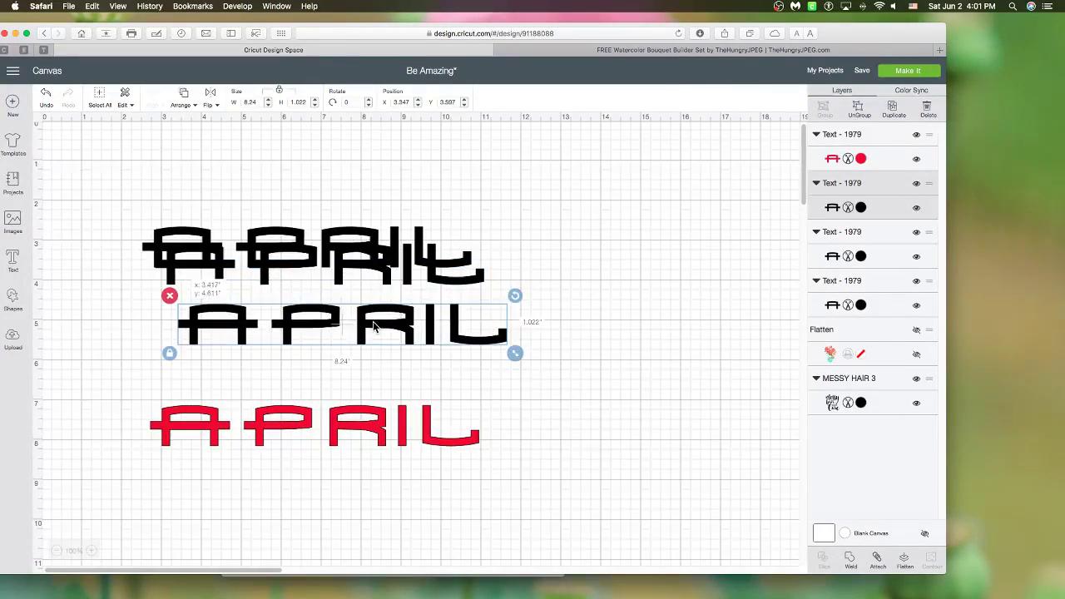
pyautogui.click(398, 287)
pyautogui.moveTo(398, 287); pyautogui.dragTo(394, 315)
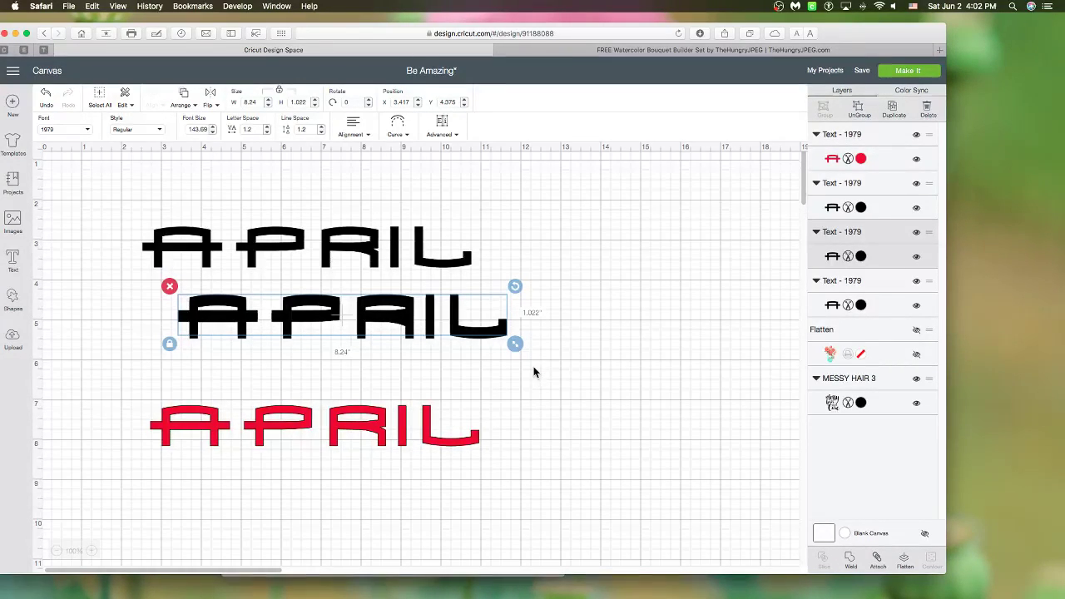
pyautogui.moveTo(546, 332); pyautogui.dragTo(232, 322)
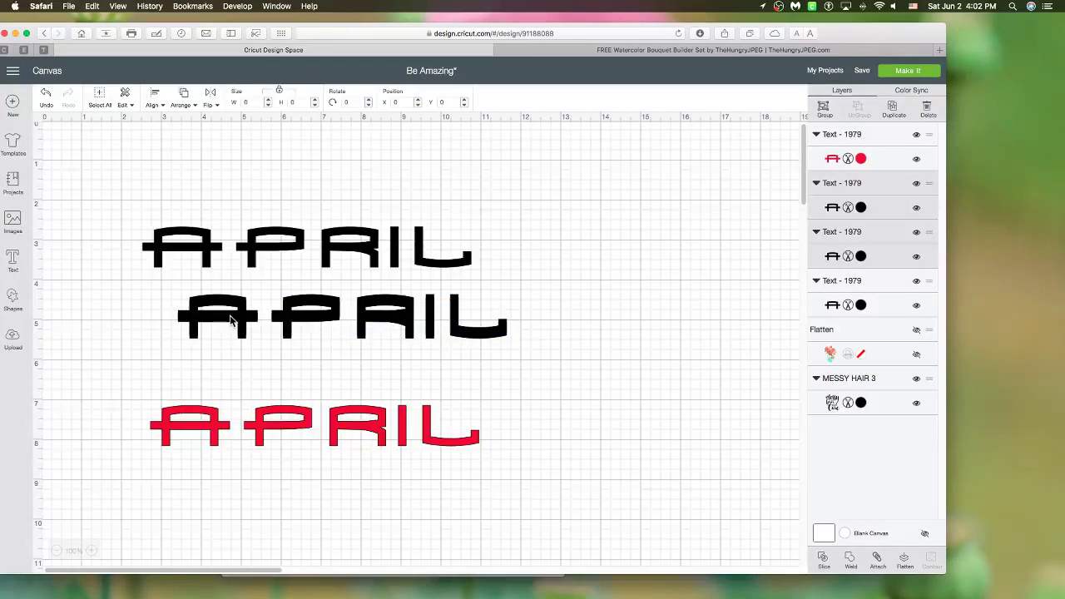
pyautogui.click(232, 321)
pyautogui.click(851, 565)
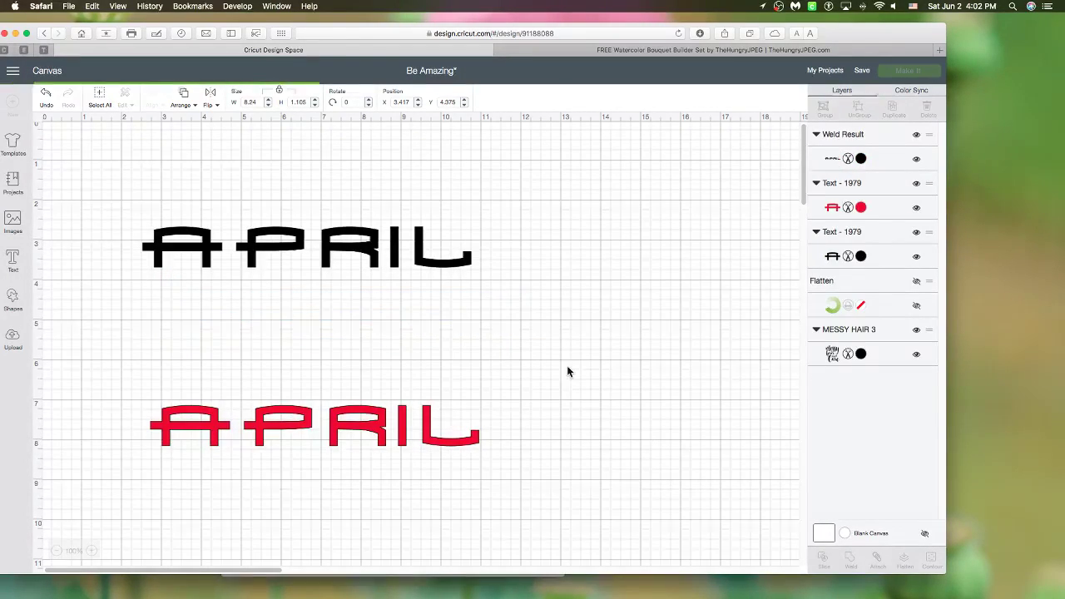
# - Place the remaining black copy slightly offset over the welded word and weld the two together
pyautogui.moveTo(423, 269); pyautogui.dragTo(463, 335)
pyautogui.click(537, 345)
pyautogui.moveTo(537, 343); pyautogui.dragTo(178, 275)
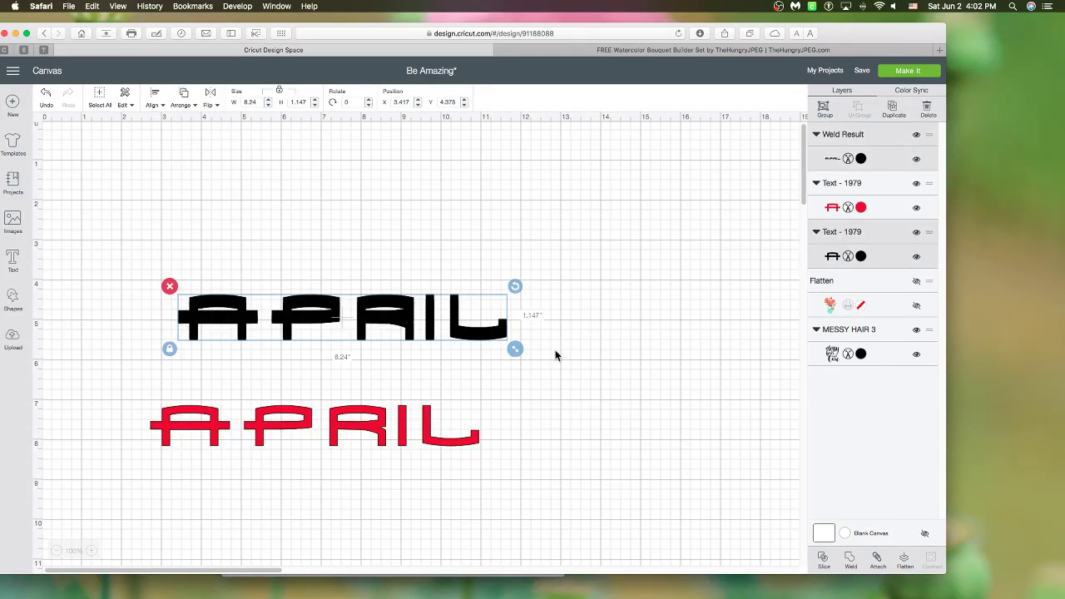
pyautogui.click(849, 559)
# - Bring the red word to the front and lay it over the welded black word
pyautogui.moveTo(458, 420); pyautogui.dragTo(462, 379)
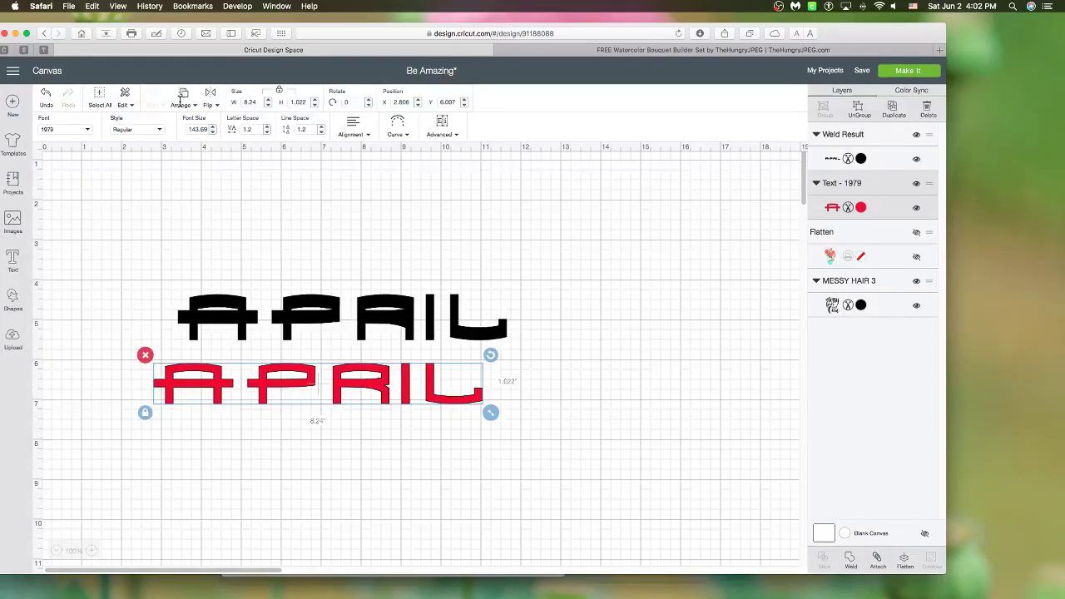
pyautogui.click(179, 101)
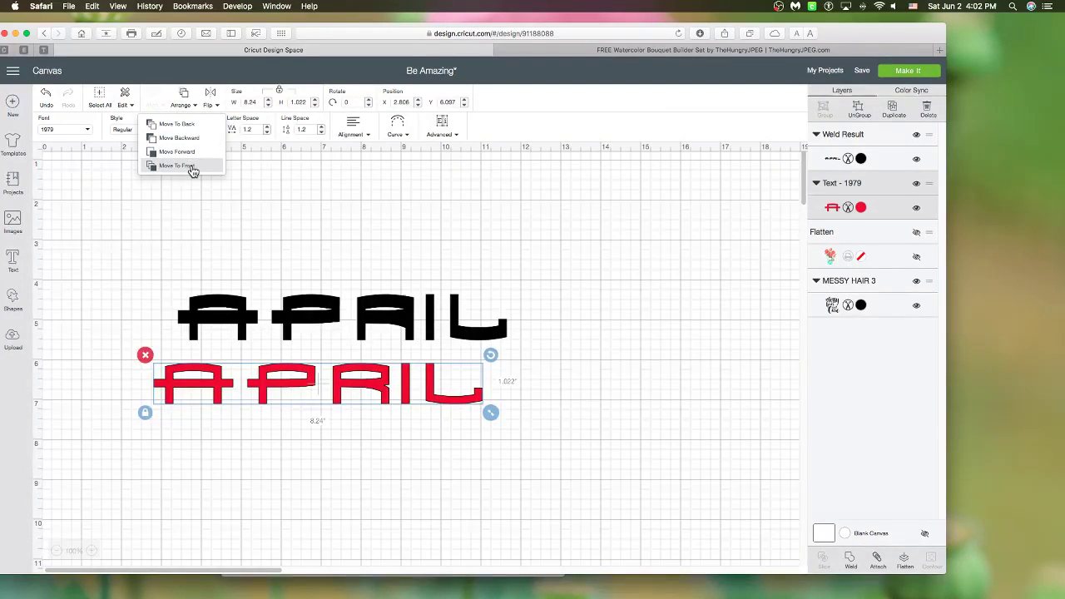
pyautogui.click(191, 165)
pyautogui.moveTo(389, 391); pyautogui.dragTo(413, 324)
pyautogui.click(590, 335)
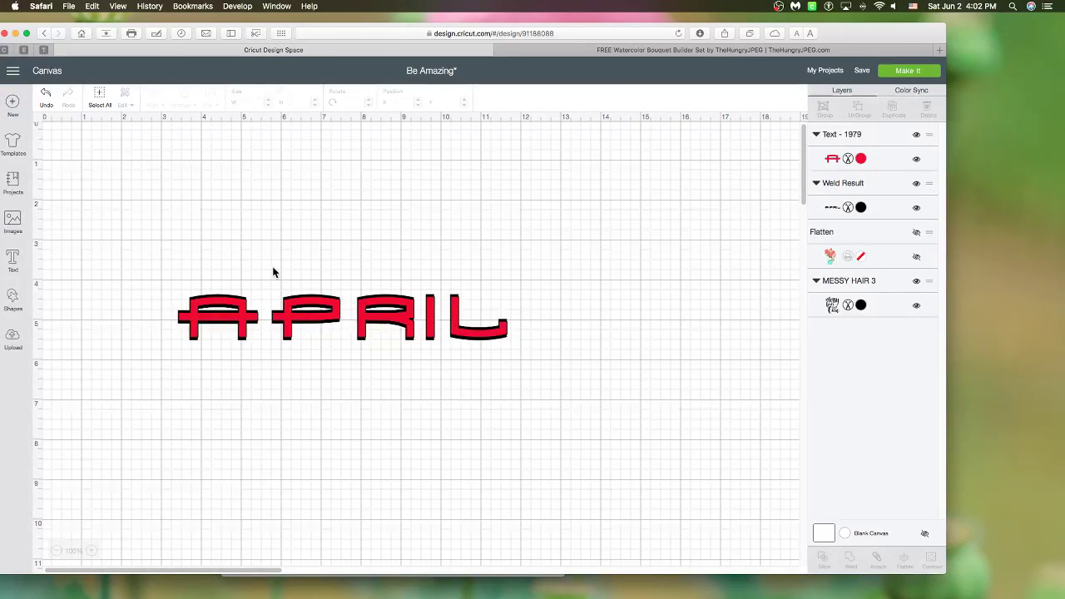
# - Shift the layered words up slightly, pull the red word down to about Y 7.1 and duplicate it twice
pyautogui.moveTo(158, 289); pyautogui.dragTo(465, 359)
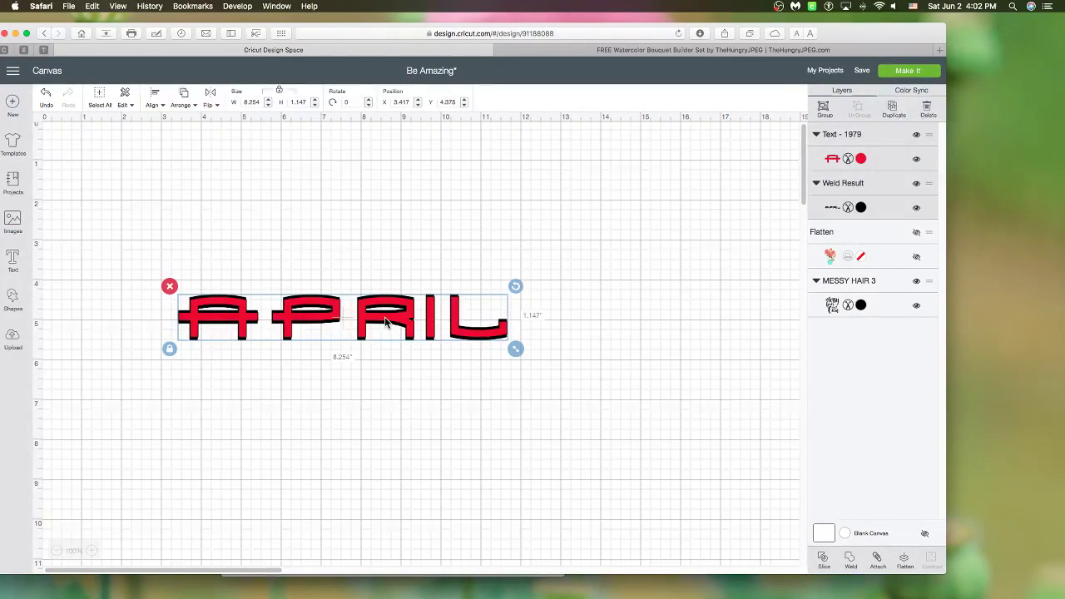
pyautogui.moveTo(385, 321); pyautogui.dragTo(387, 306)
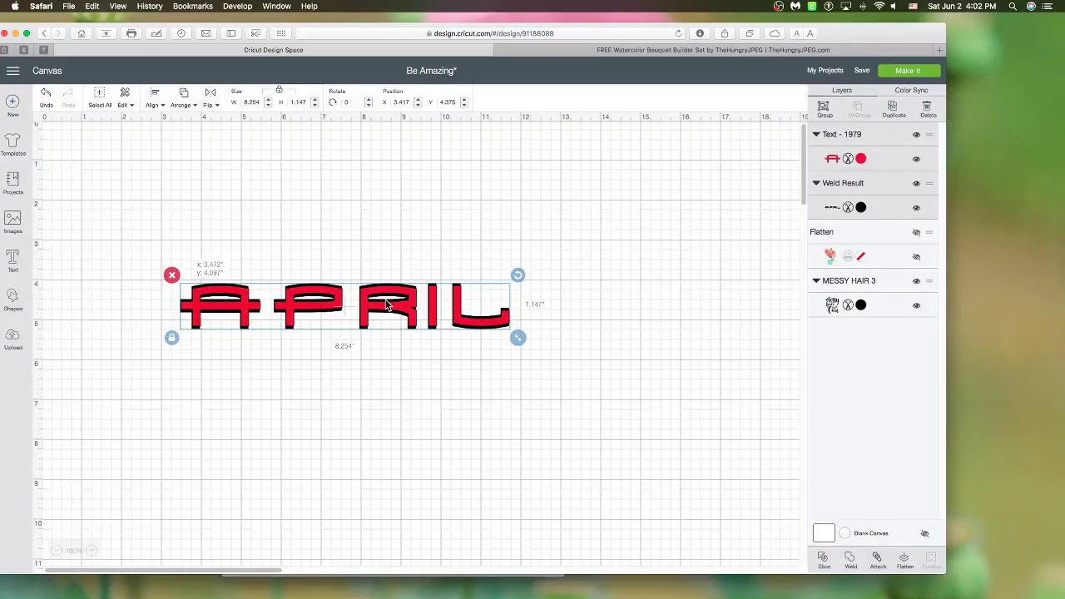
pyautogui.click(320, 352)
pyautogui.moveTo(302, 306); pyautogui.dragTo(308, 442)
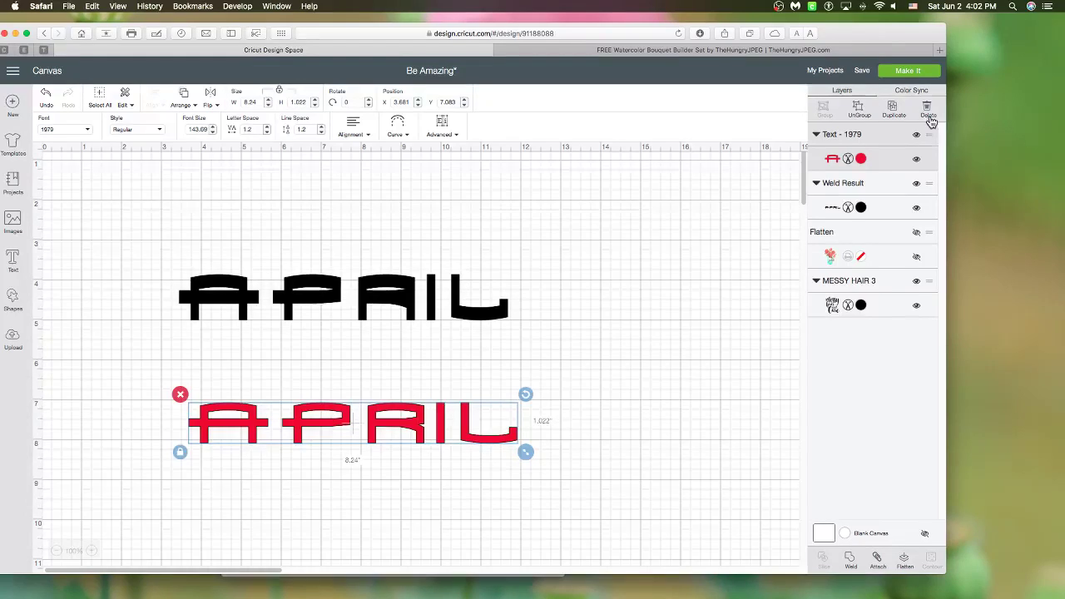
pyautogui.click(894, 104)
pyautogui.click(894, 104)
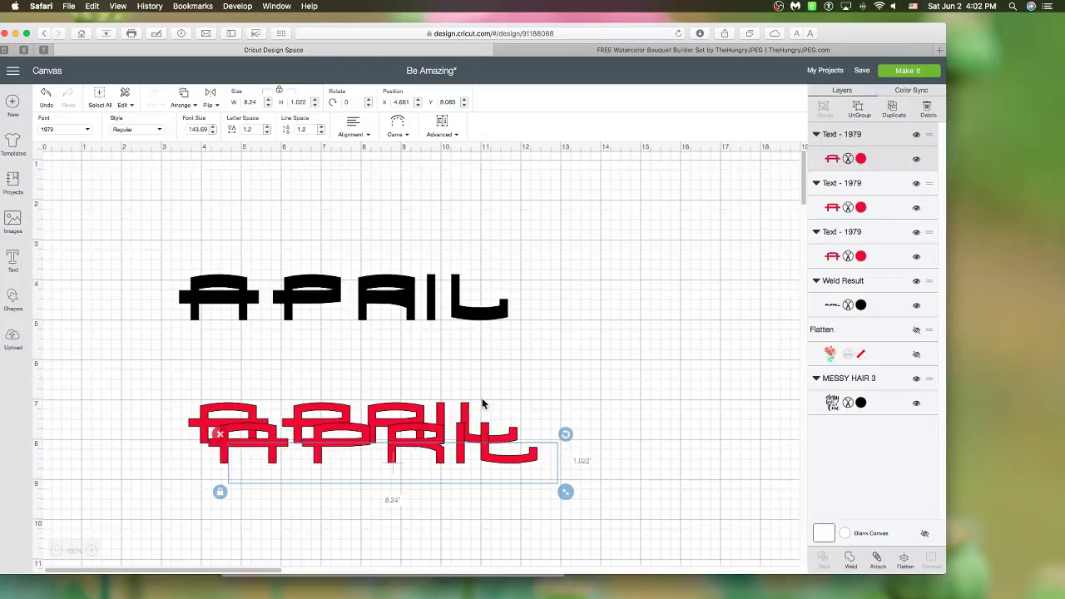
# - Place both red duplicates slightly offset over the black word and weld all three into a thicker shape
pyautogui.moveTo(422, 456); pyautogui.dragTo(371, 292)
pyautogui.moveTo(366, 433); pyautogui.dragTo(333, 296)
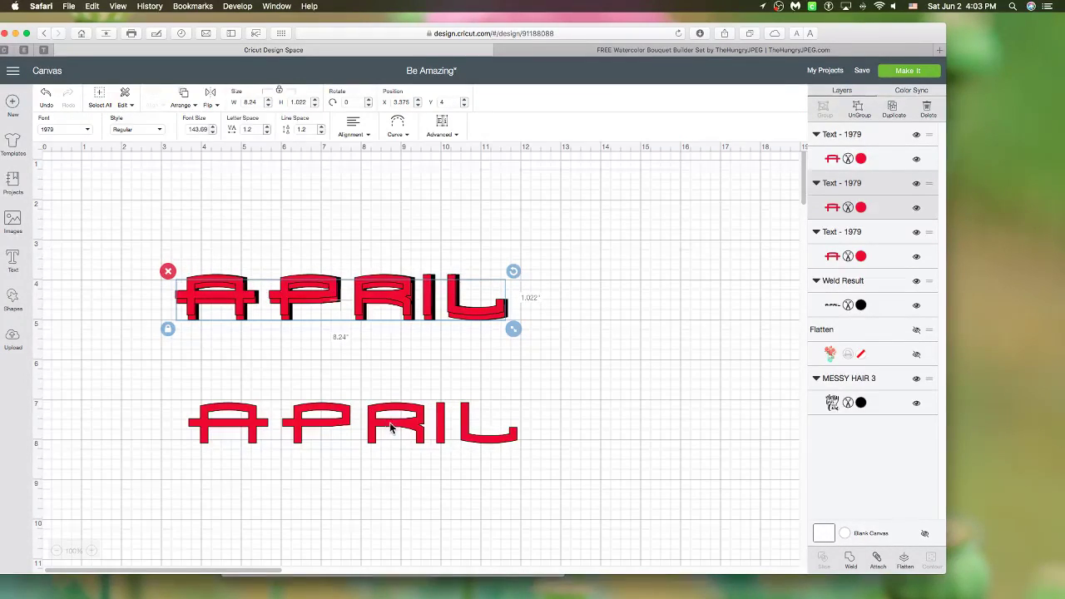
pyautogui.moveTo(563, 330); pyautogui.dragTo(255, 268)
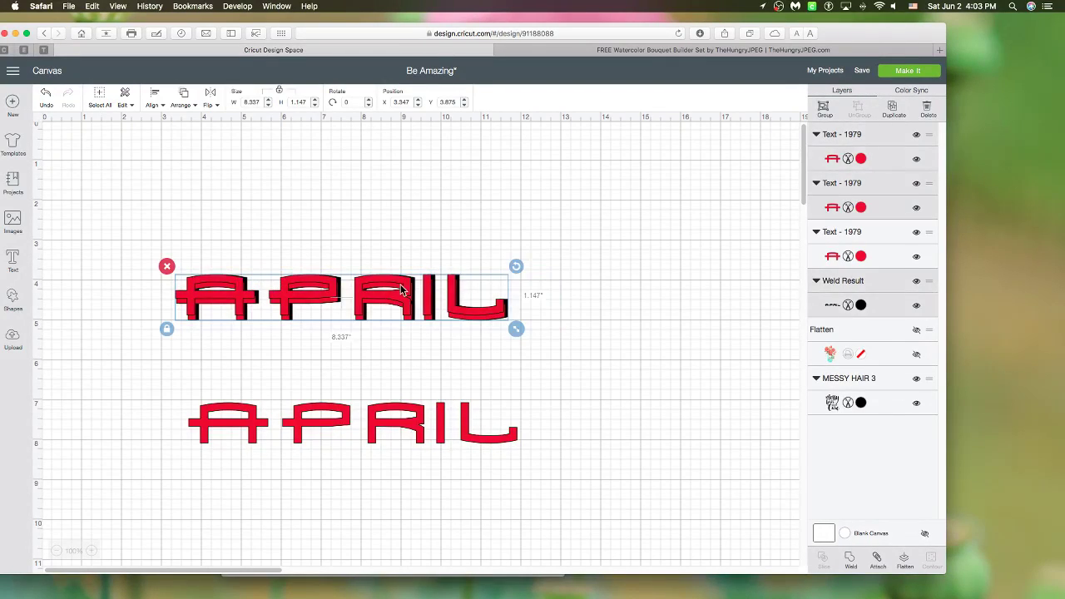
pyautogui.click(849, 559)
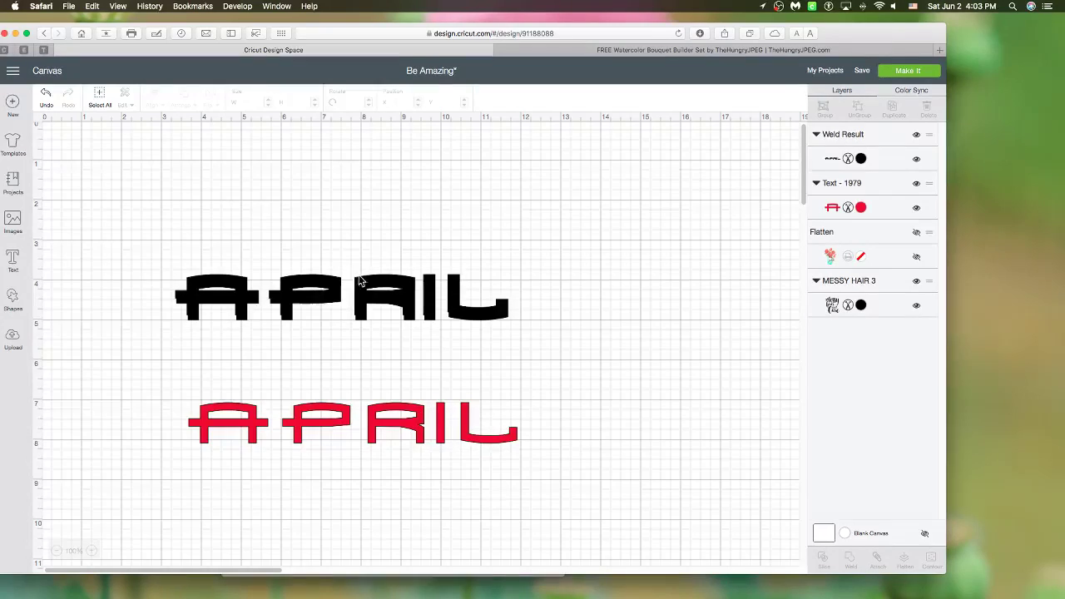
# - Move the remaining red word onto the thickened black word, bring it to the front and center it as an even outline
pyautogui.click(354, 299)
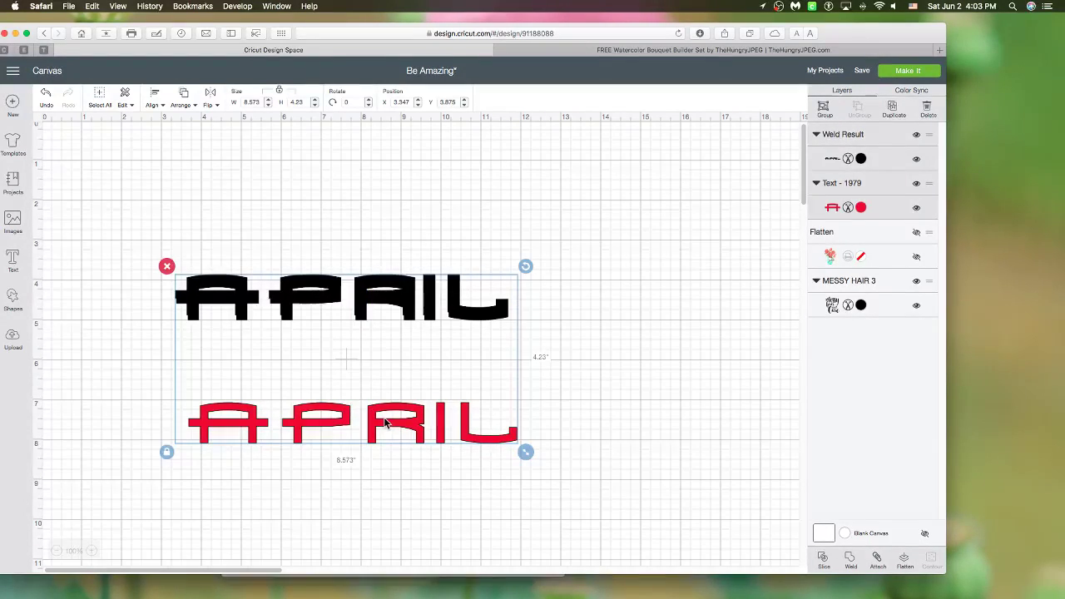
pyautogui.click(658, 438)
pyautogui.moveTo(476, 438); pyautogui.dragTo(466, 313)
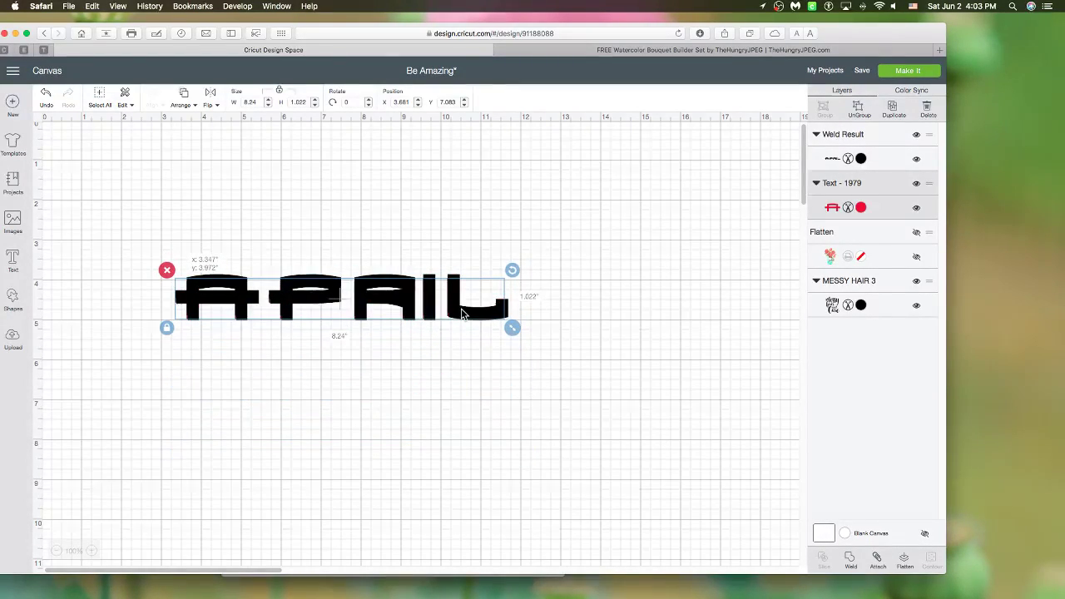
pyautogui.click(185, 104)
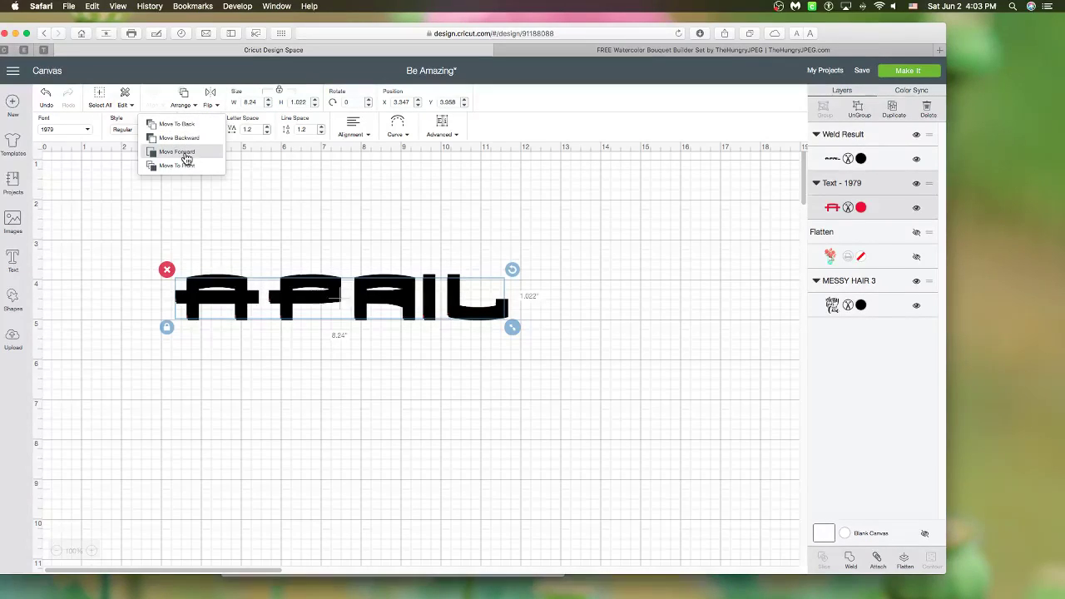
pyautogui.click(187, 167)
pyautogui.moveTo(335, 297); pyautogui.dragTo(338, 295)
pyautogui.click(621, 300)
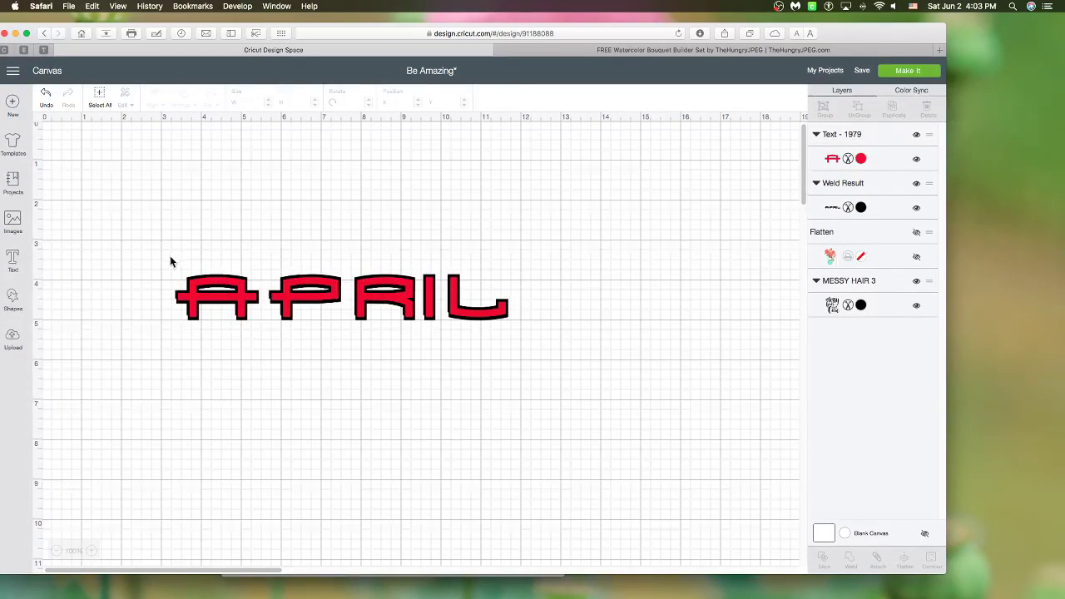
# - Move the red word down to about Y 5.5 and delete the welded black outline shape
pyautogui.moveTo(170, 262); pyautogui.dragTo(502, 333)
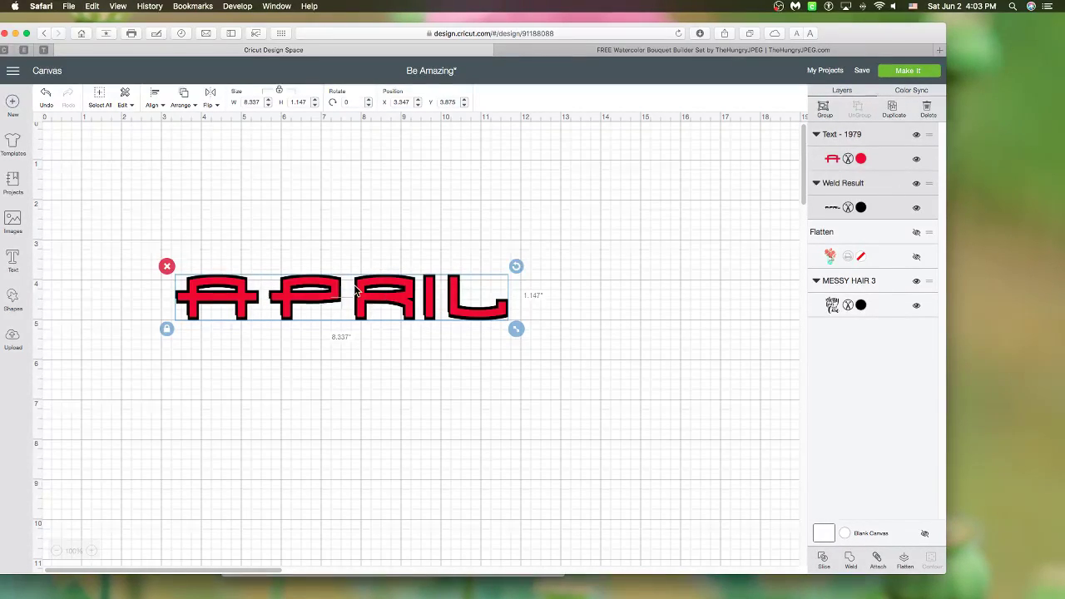
pyautogui.moveTo(268, 303); pyautogui.dragTo(309, 367)
pyautogui.click(323, 389)
pyautogui.click(171, 221)
pyautogui.click(225, 260)
pyautogui.click(175, 237)
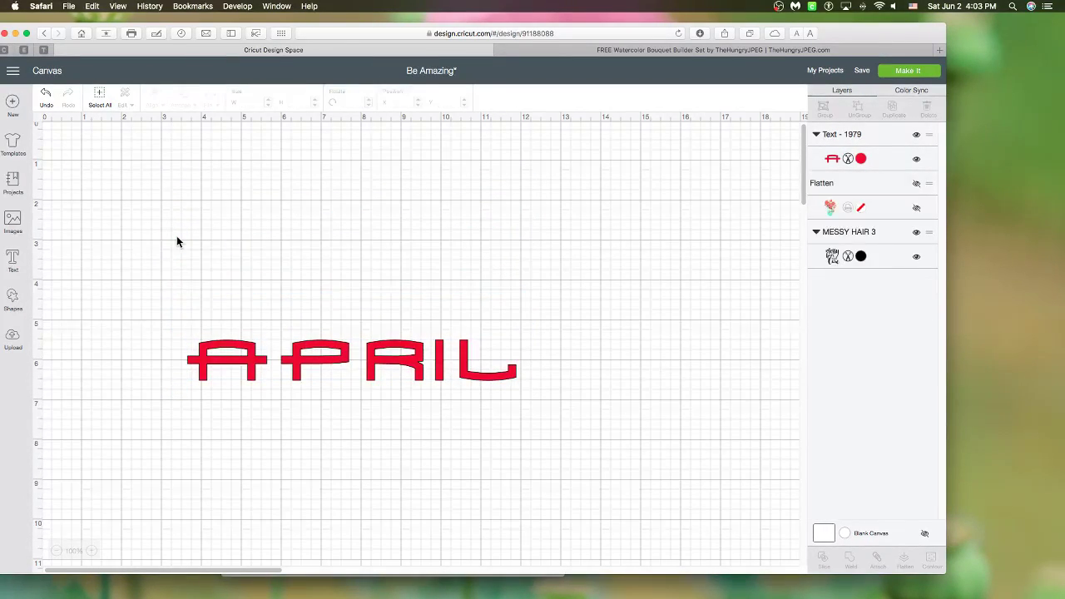
# - Move the red word "April" up to about X 3.4, Y 3.5 and recolor it black #000000
pyautogui.moveTo(489, 355); pyautogui.dragTo(478, 274)
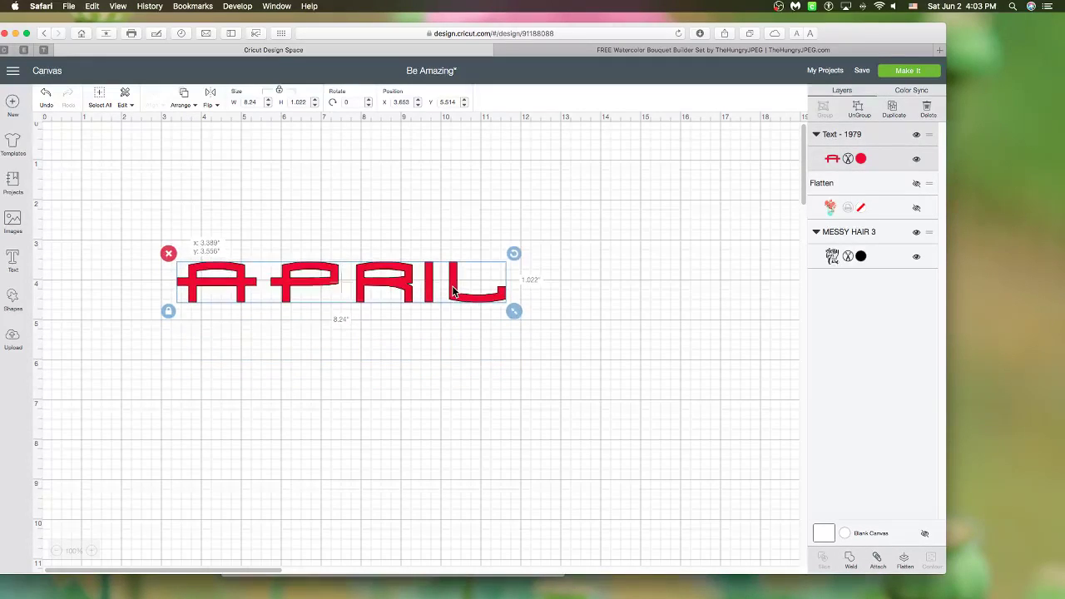
pyautogui.click(860, 159)
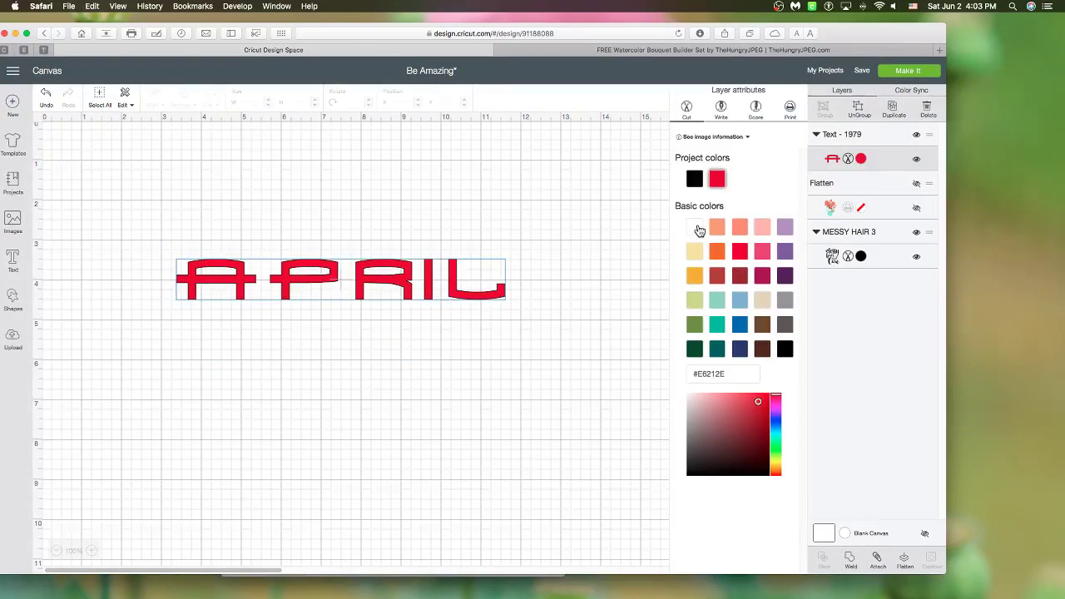
pyautogui.click(694, 185)
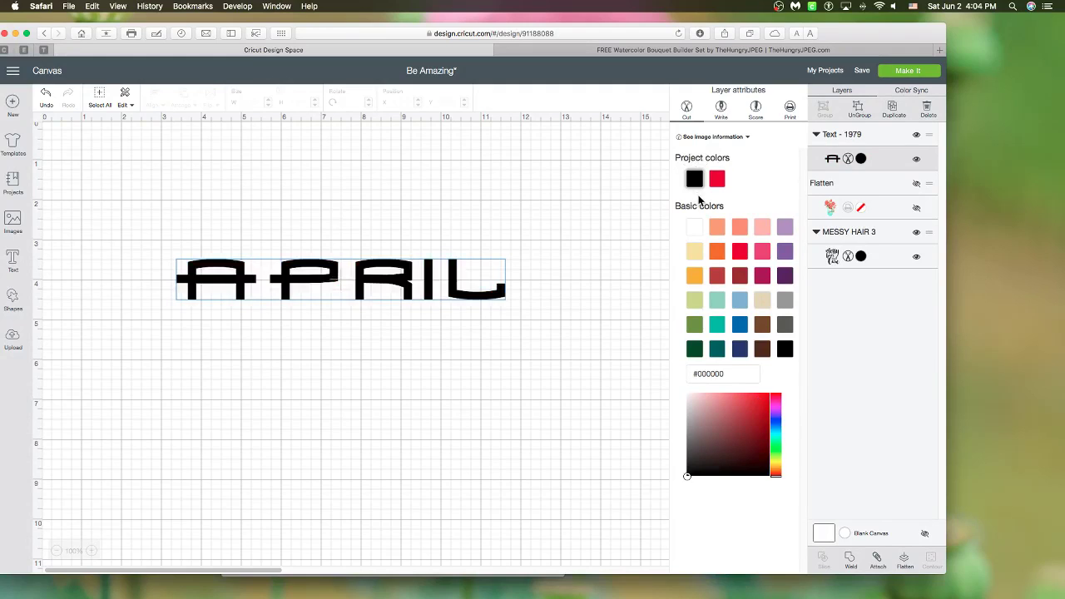
# - Flatten the black word "April" into a printable image and hide the MESSY HAIR 3 layer
pyautogui.click(496, 294)
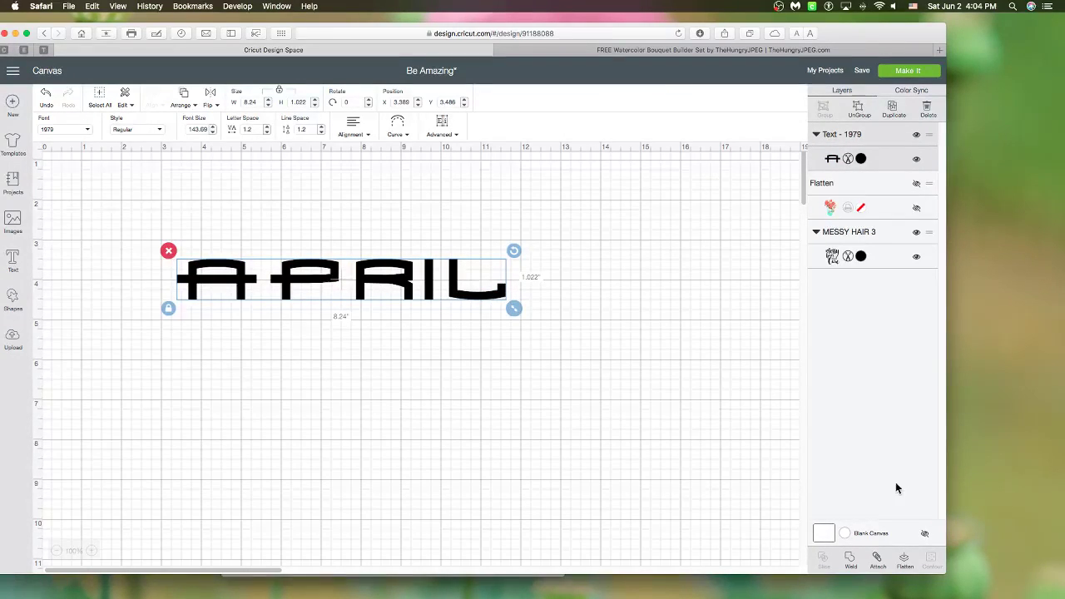
pyautogui.click(903, 561)
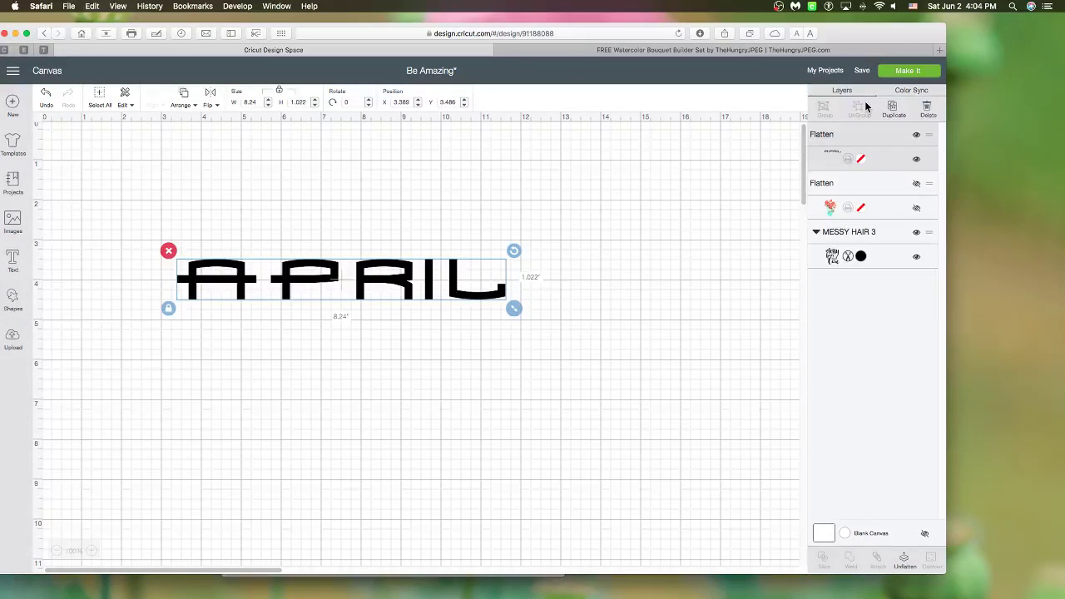
pyautogui.click(917, 236)
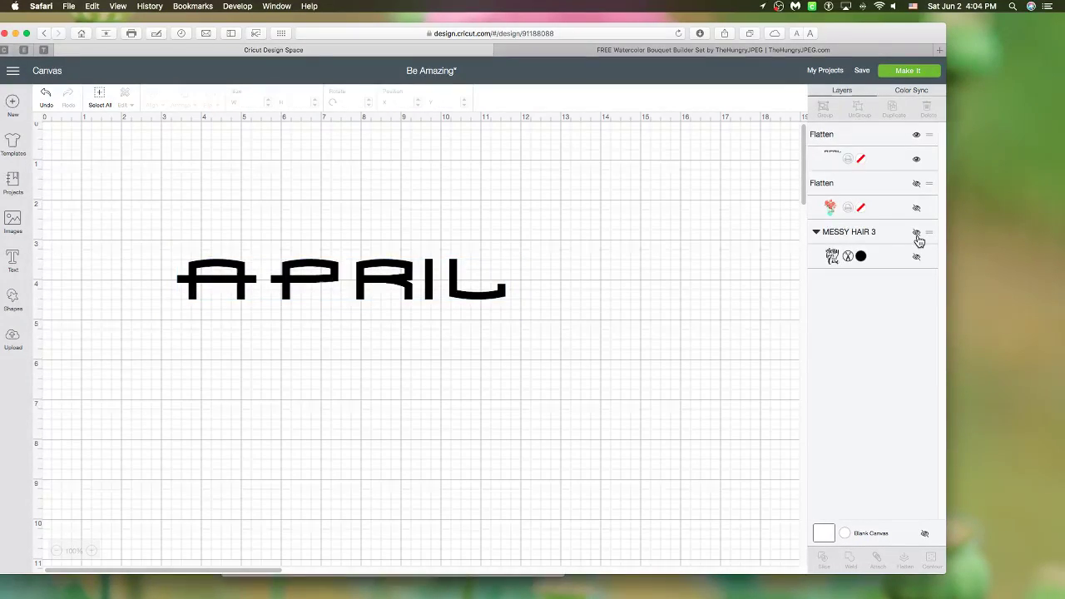
# - Send the project to be made, continue past the mat preview and open the print setup
pyautogui.click(908, 70)
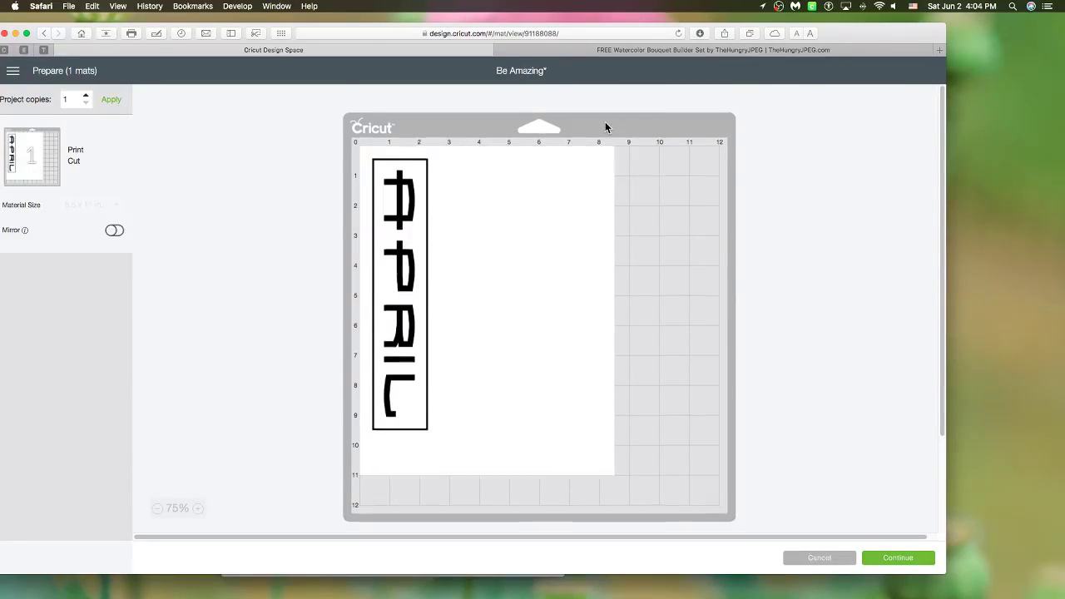
pyautogui.click(910, 564)
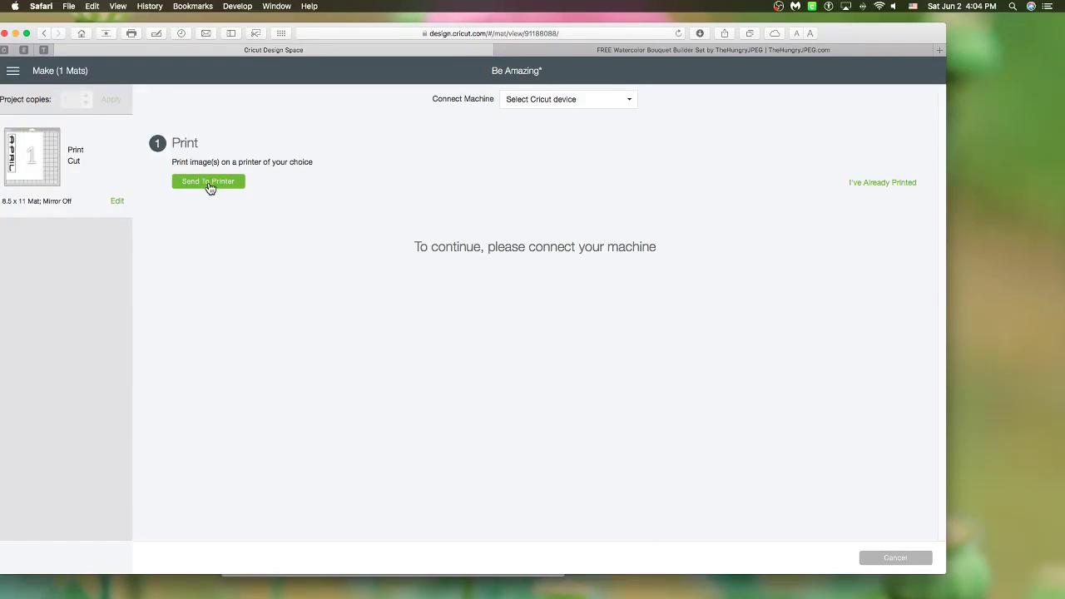
pyautogui.click(214, 185)
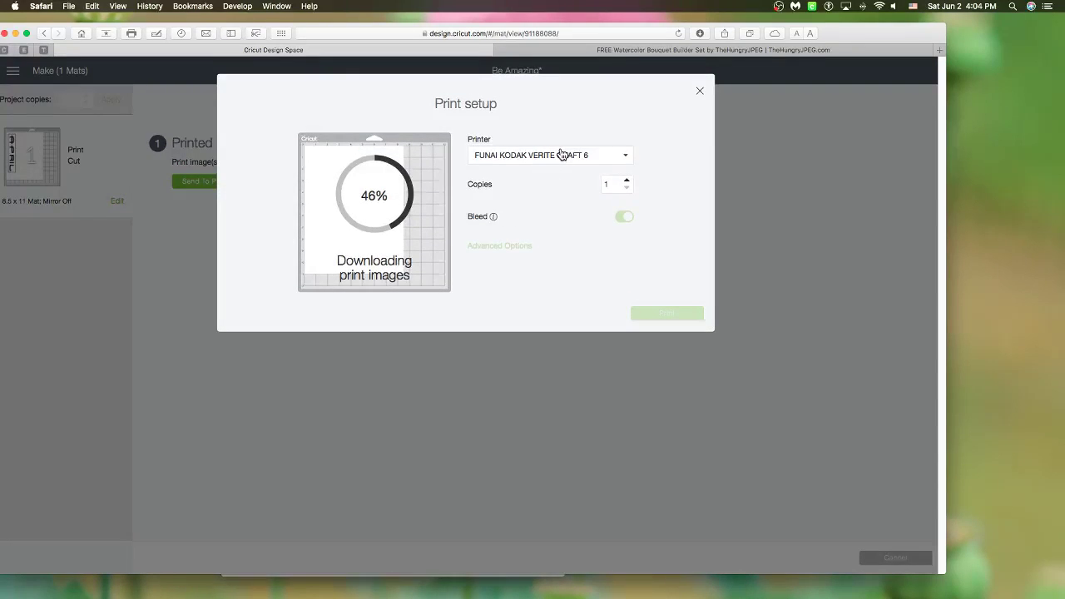
# - Choose Print to PDF in the print setup, start the print and open the resulting page in Preview
pyautogui.click(560, 155)
pyautogui.click(537, 174)
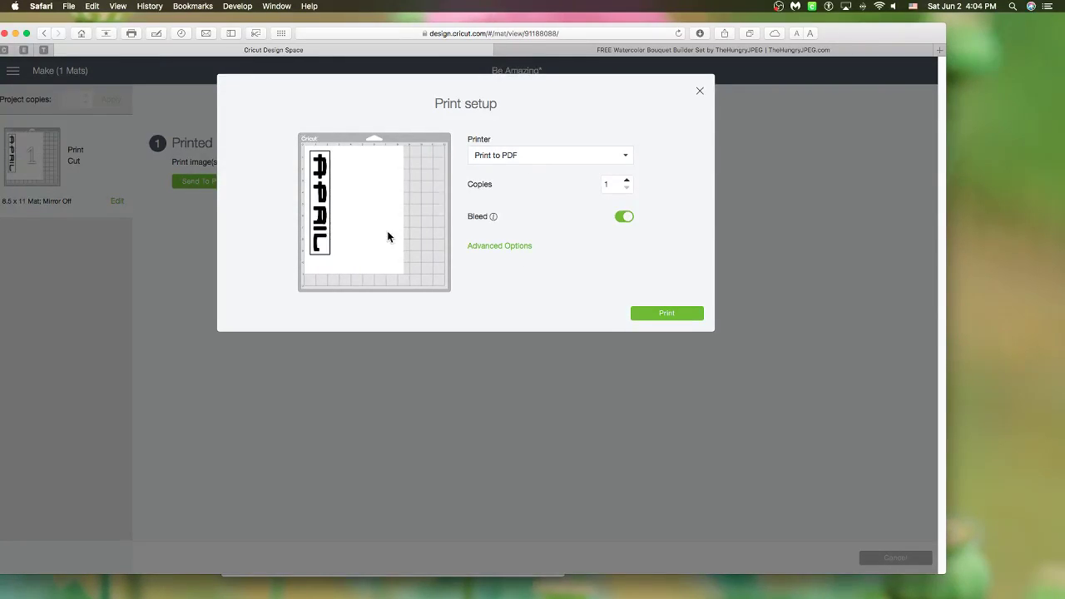
pyautogui.click(667, 319)
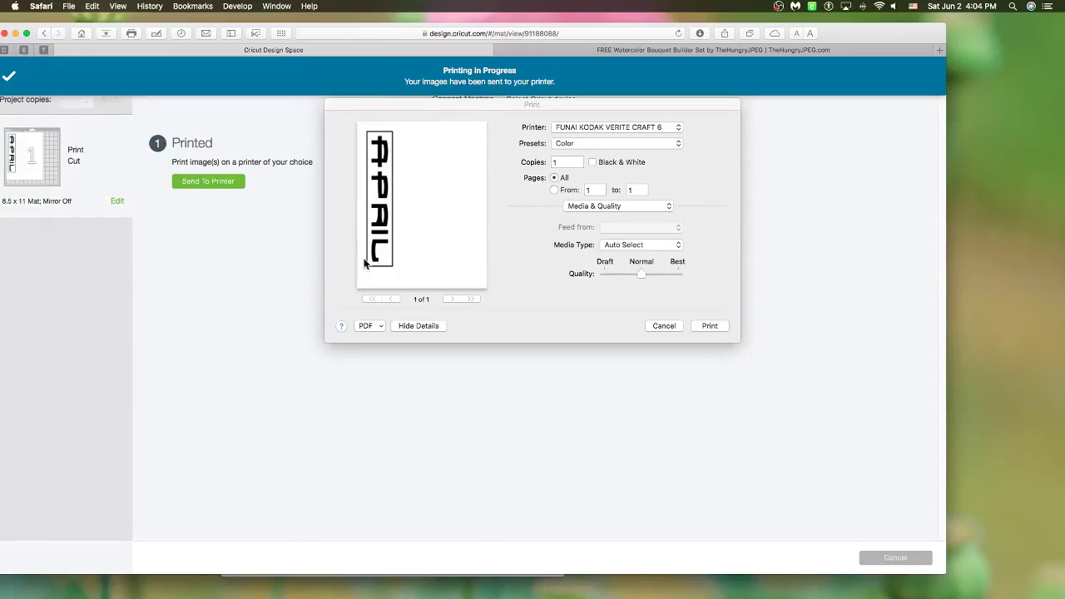
pyautogui.click(372, 326)
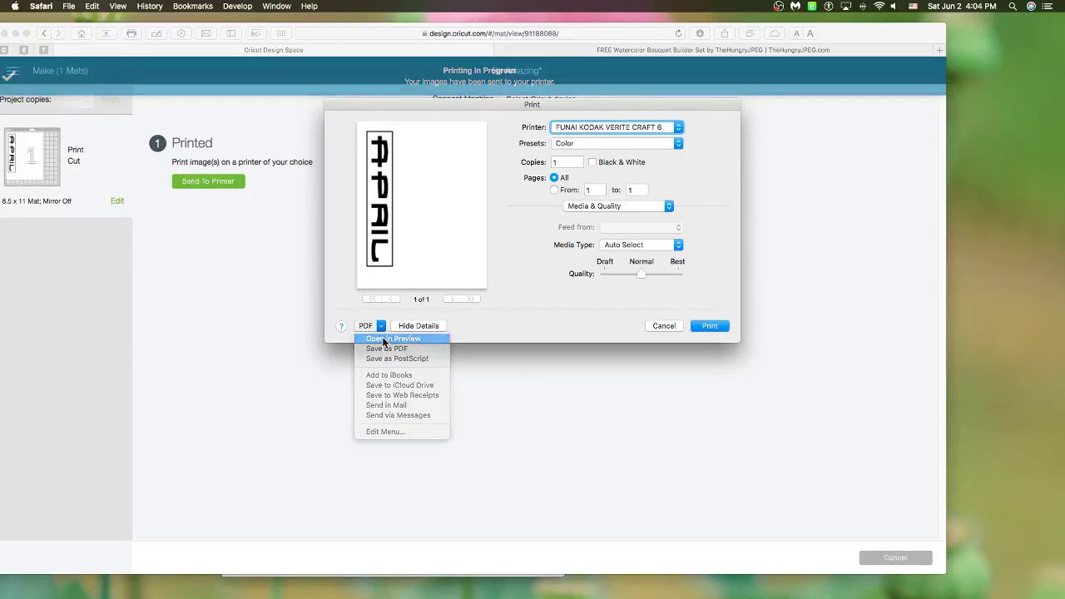
pyautogui.click(384, 339)
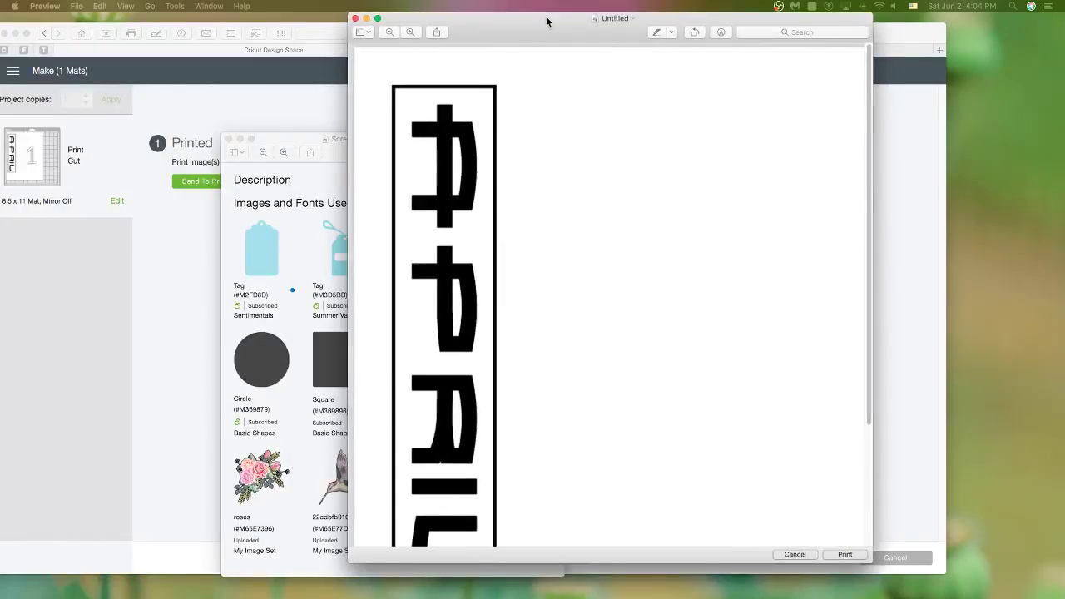
# - Close the old screenshot window, enlarge the preview window slightly and capture the "APRIL" lettering inside its black frame as a screenshot
pyautogui.moveTo(547, 19); pyautogui.dragTo(455, 21)
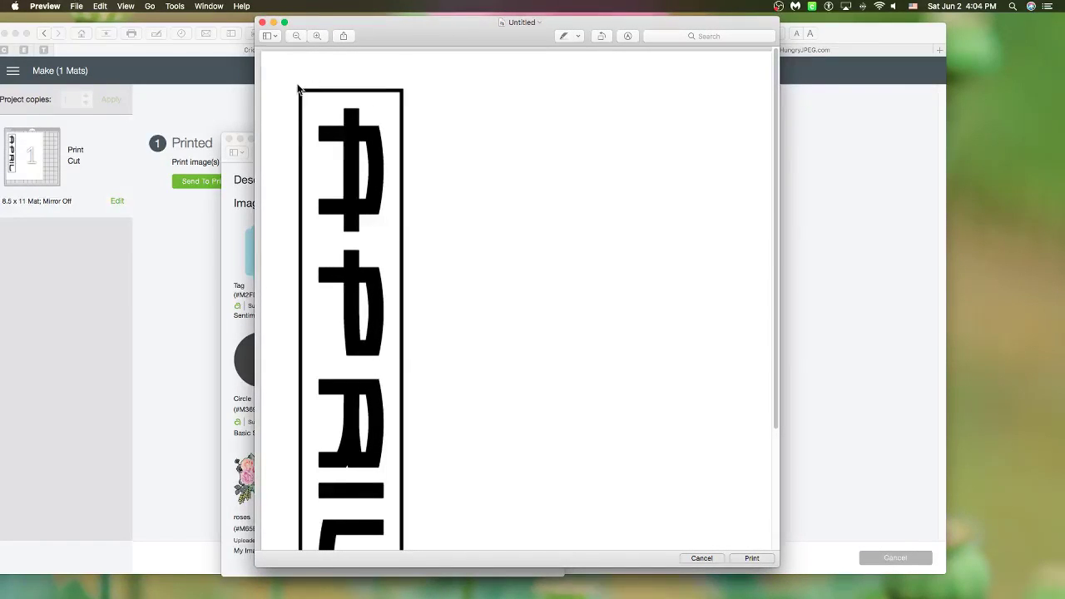
pyautogui.click(229, 139)
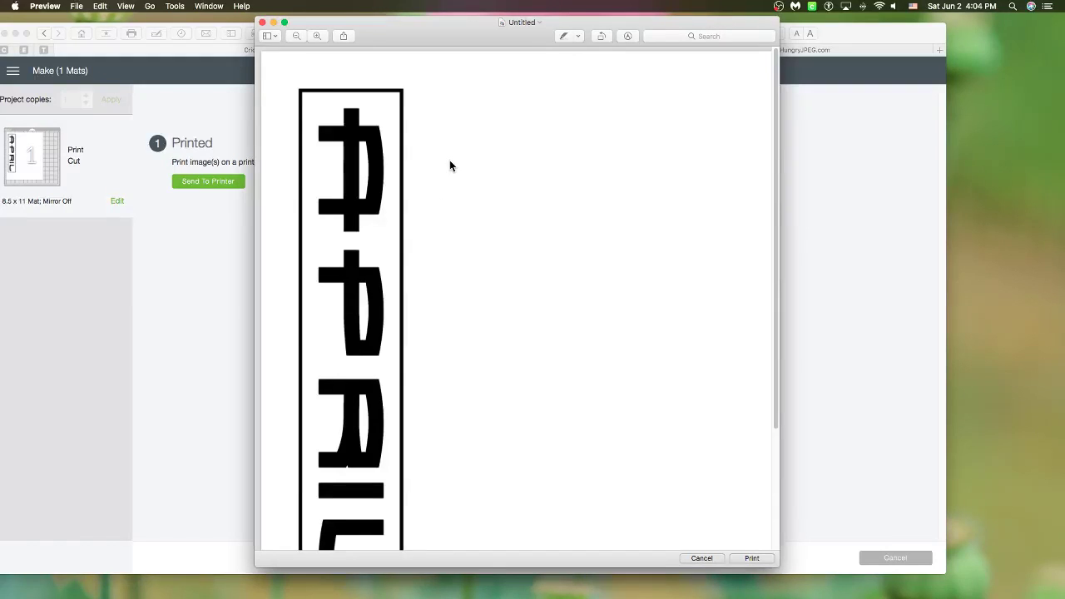
pyautogui.scroll(-5, 450, 163)
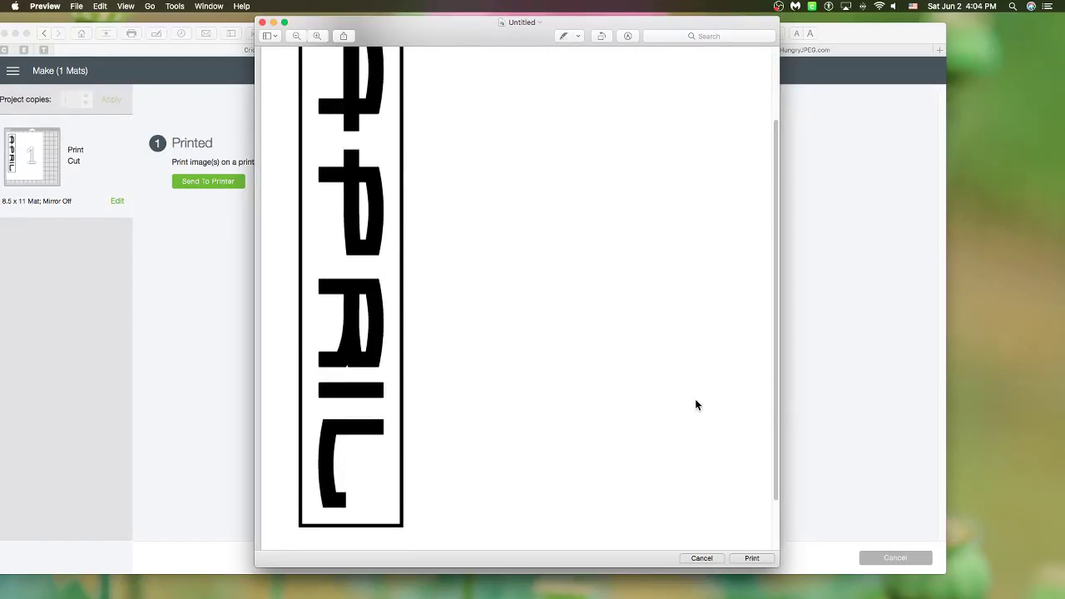
pyautogui.scroll(-1, 473, 305)
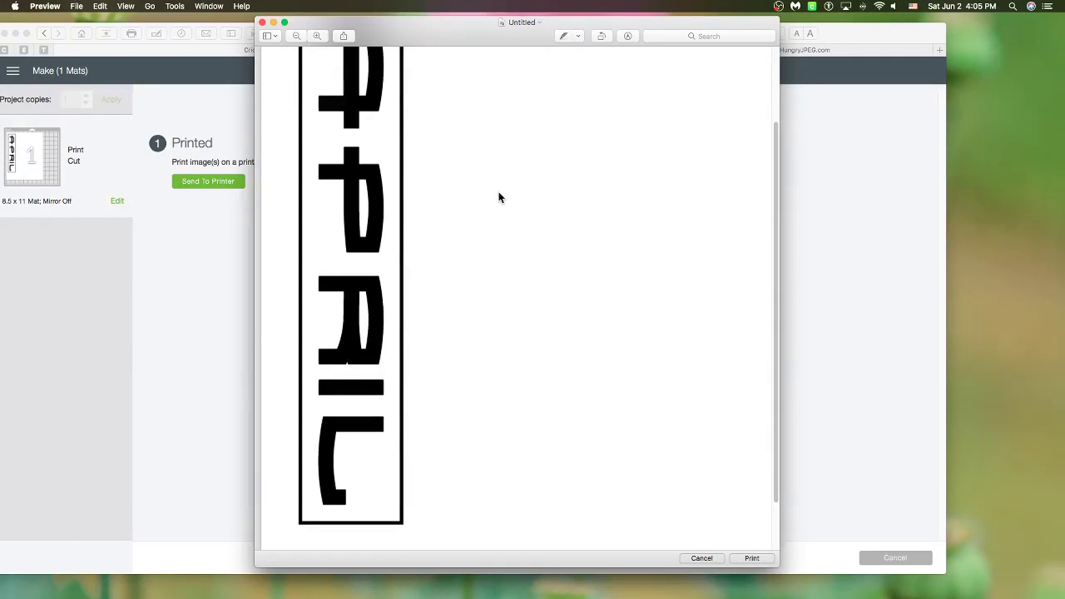
pyautogui.scroll(1, 499, 200)
pyautogui.scroll(3, 499, 200)
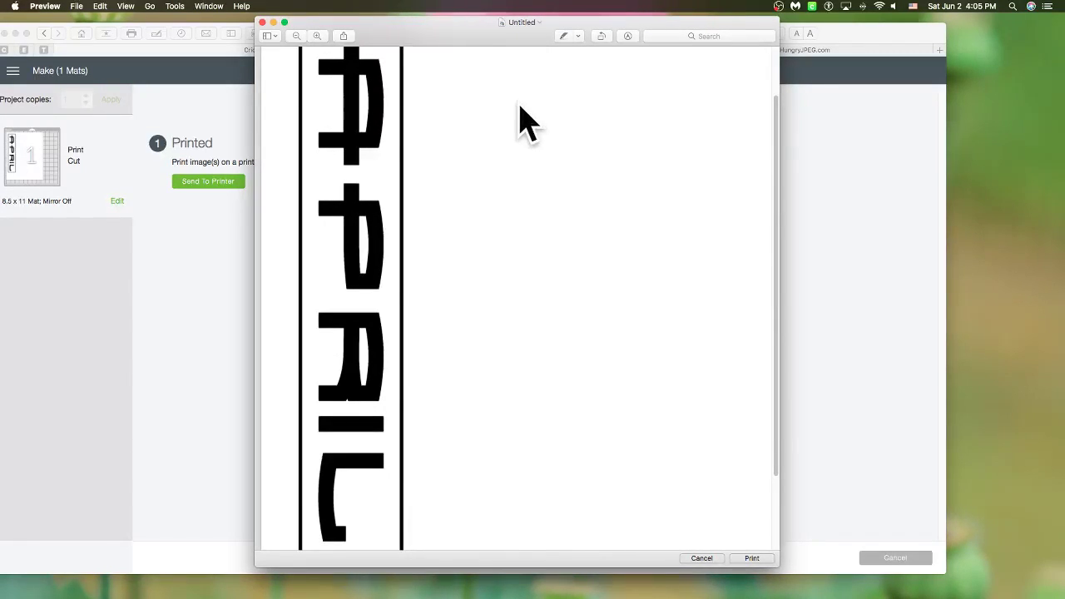
pyautogui.scroll(1, 517, 113)
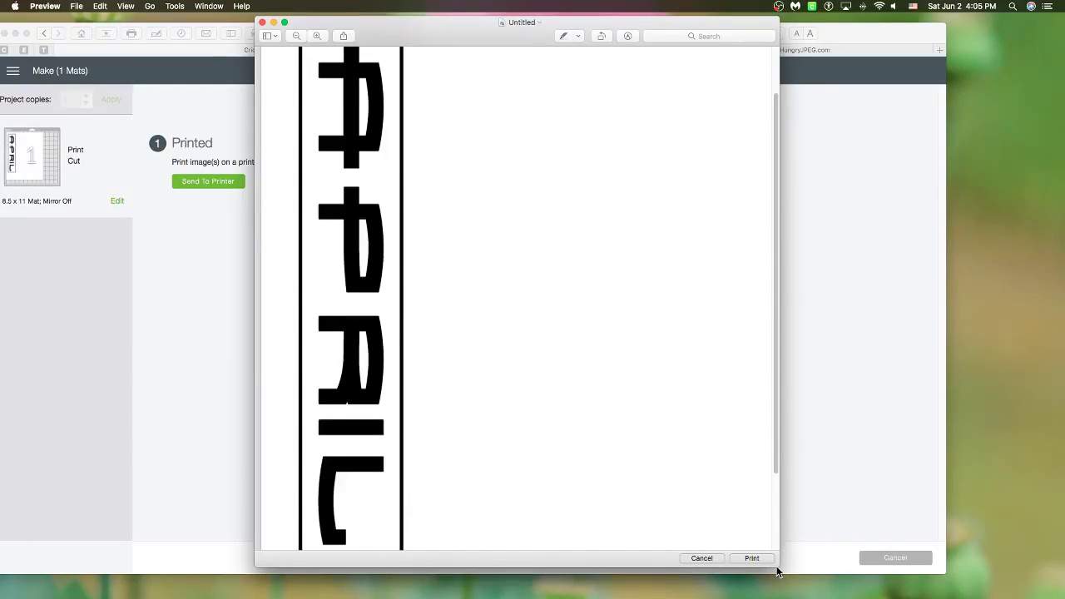
pyautogui.moveTo(777, 569); pyautogui.dragTo(784, 576)
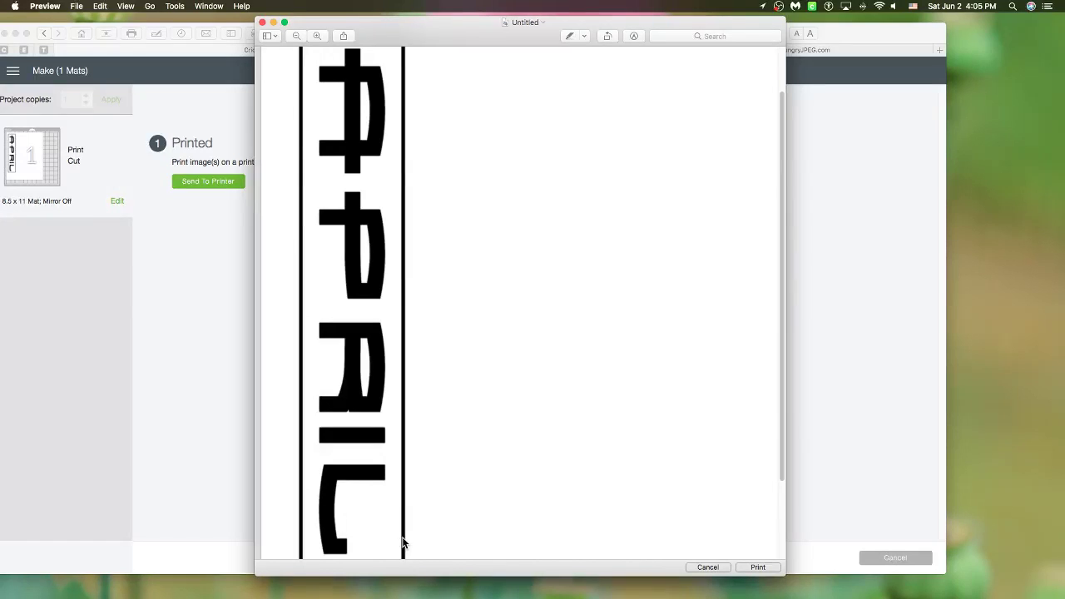
pyautogui.press('super+shift+4')
pyautogui.moveTo(308, 48); pyautogui.dragTo(400, 557)
# - Cancel the print preview and cancel the cut to return to the design canvas
pyautogui.scroll(2, 412, 532)
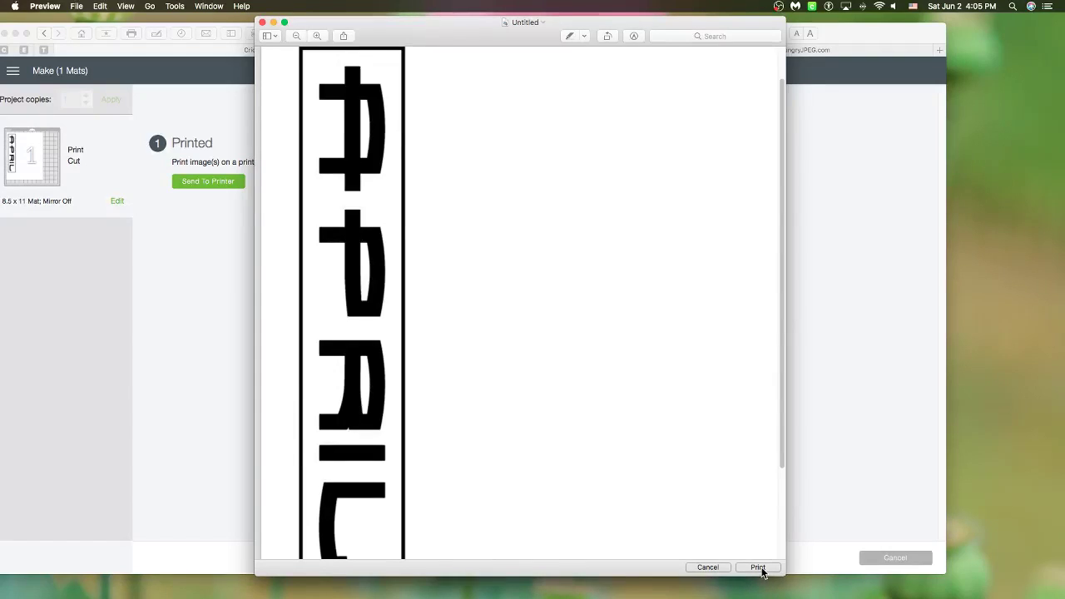
pyautogui.click(720, 569)
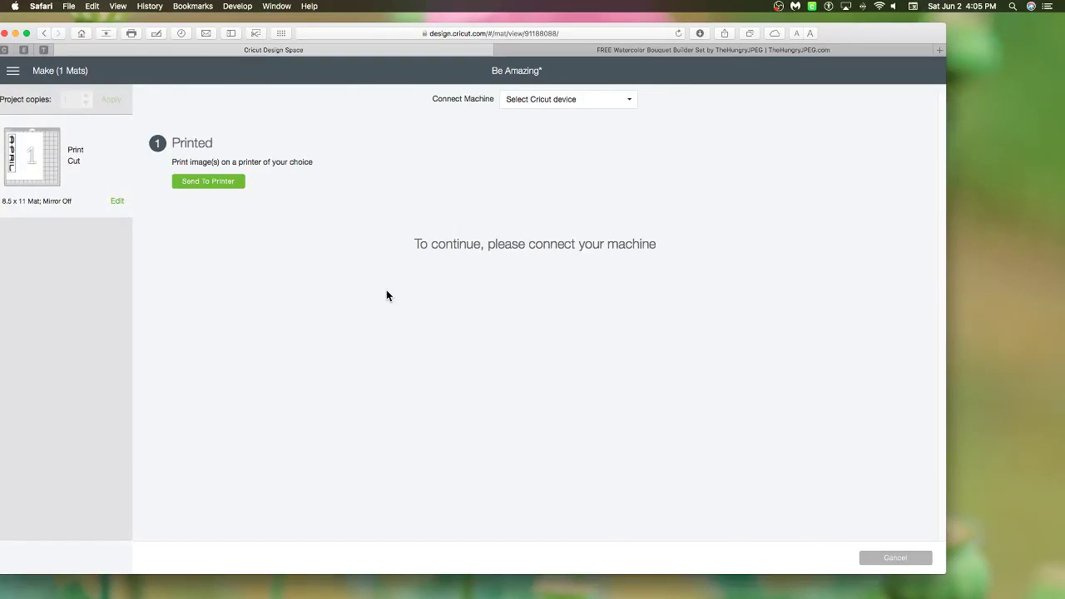
pyautogui.click(895, 558)
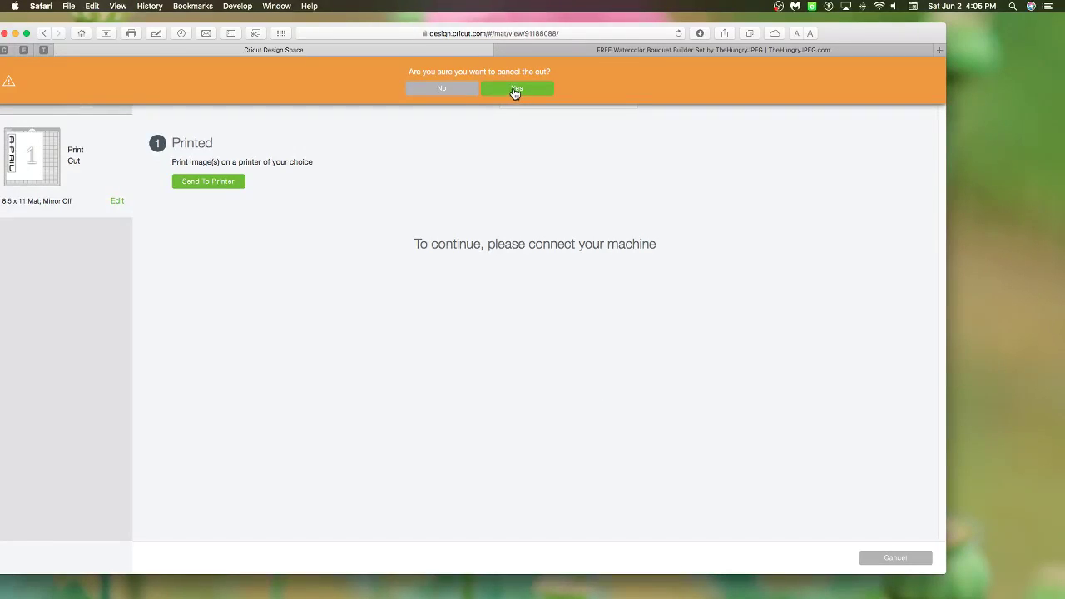
pyautogui.click(514, 89)
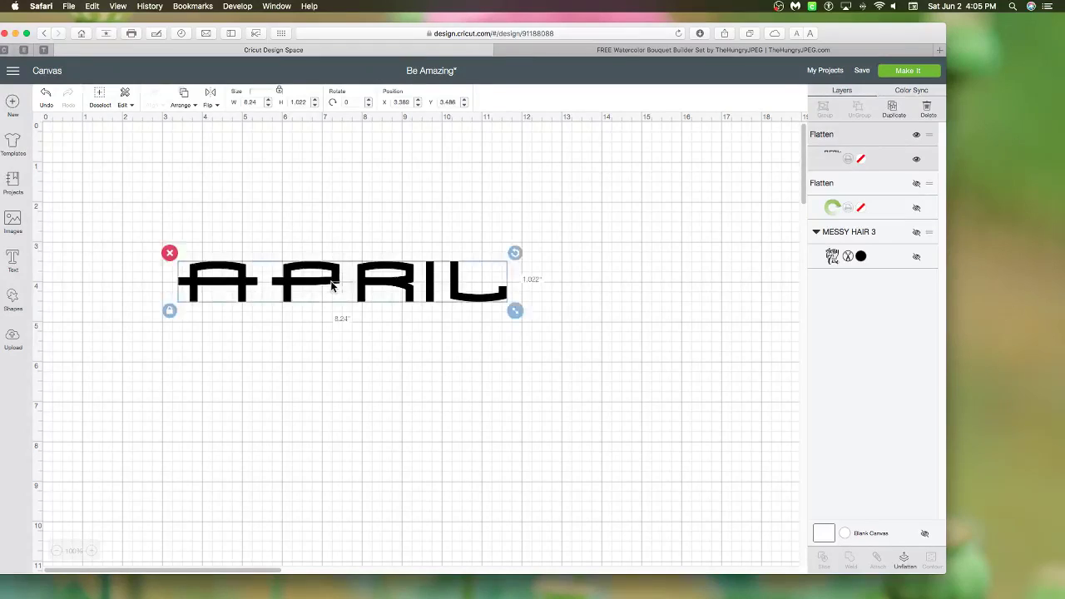
# - Unflatten the word "April", change its layer from Print to Cut and recolor it red
pyautogui.click(840, 157)
pyautogui.click(906, 563)
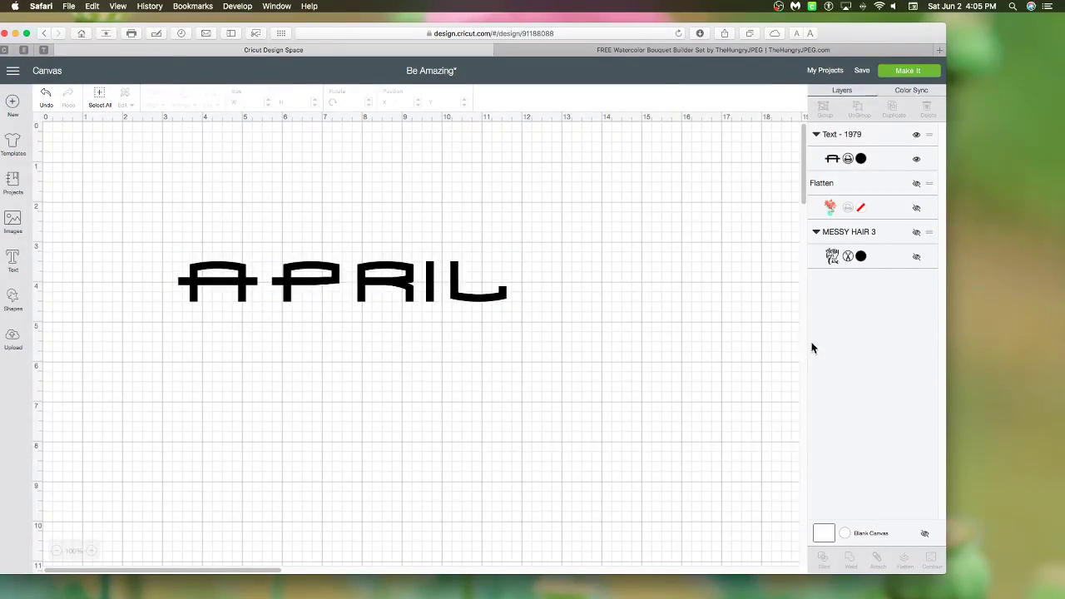
pyautogui.click(847, 159)
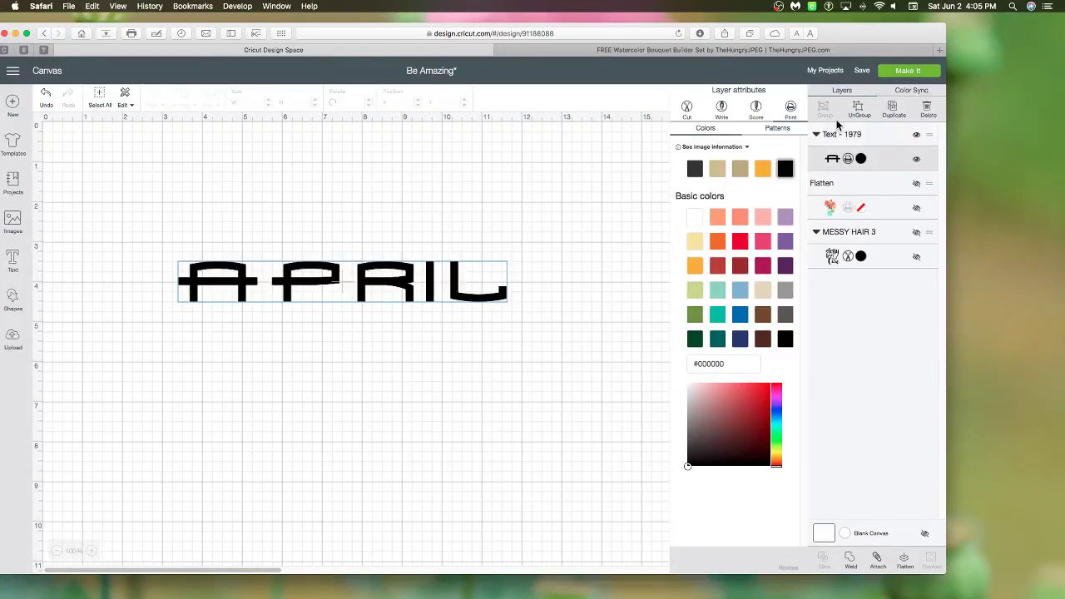
pyautogui.click(686, 106)
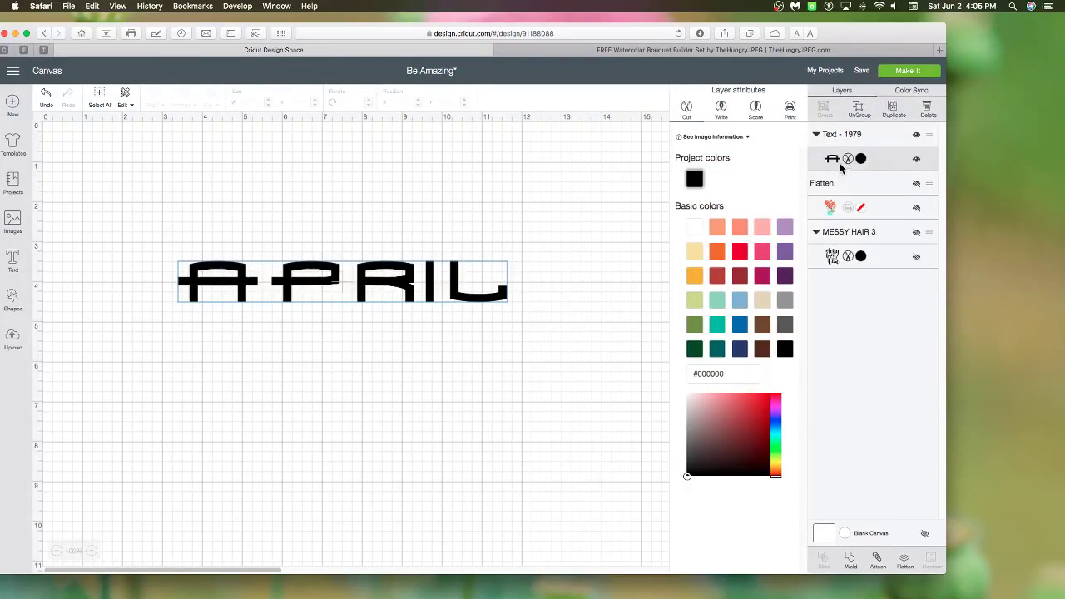
pyautogui.click(740, 258)
pyautogui.click(520, 240)
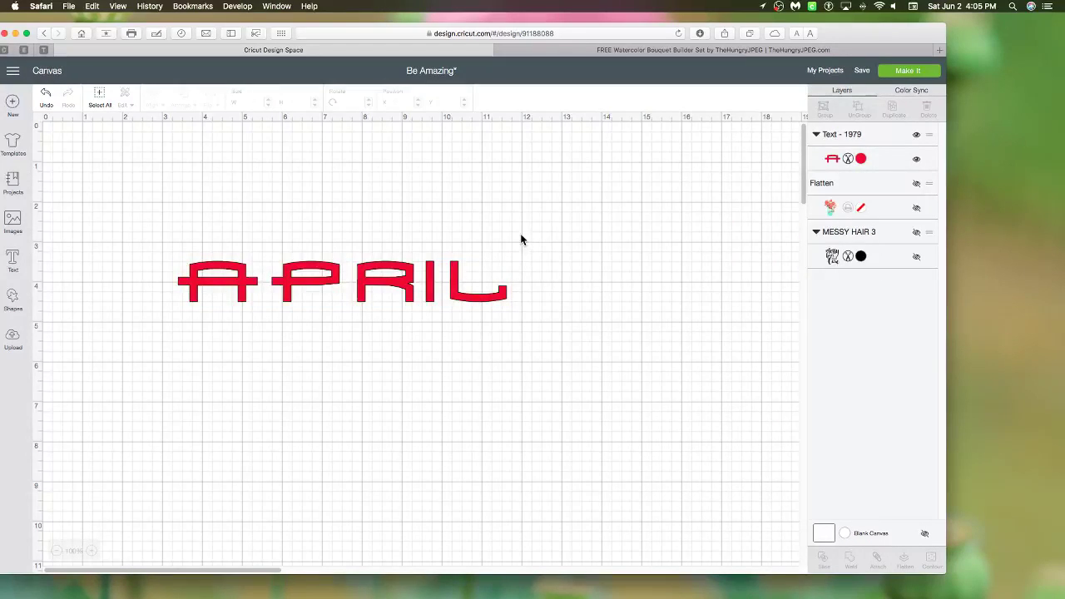
# - Upload the 4.05.19 PM screenshot from the Desktop folder as a new image
pyautogui.click(13, 340)
pyautogui.click(248, 290)
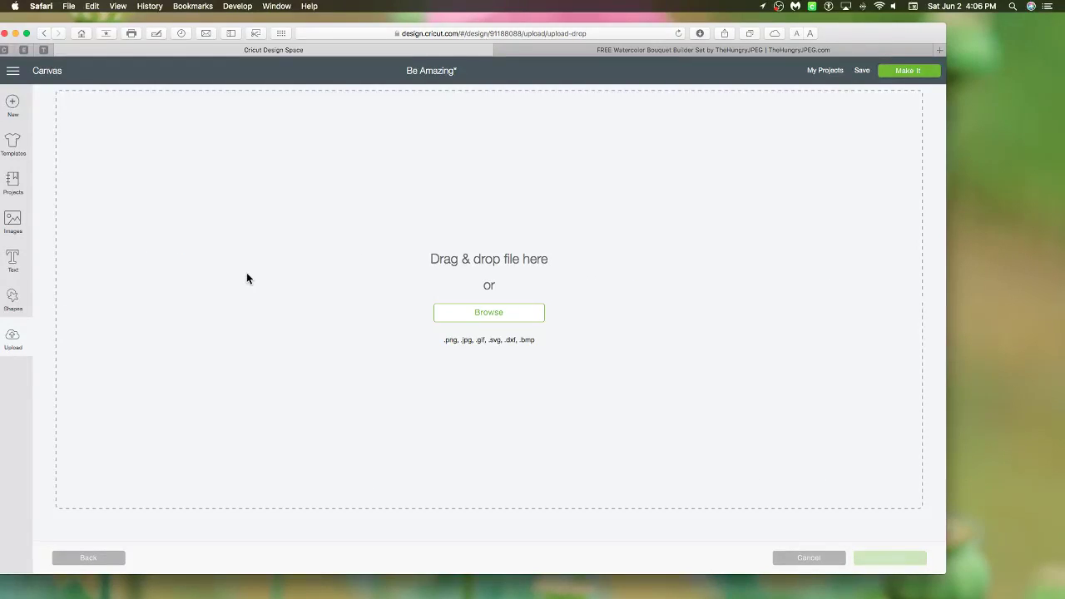
pyautogui.click(438, 315)
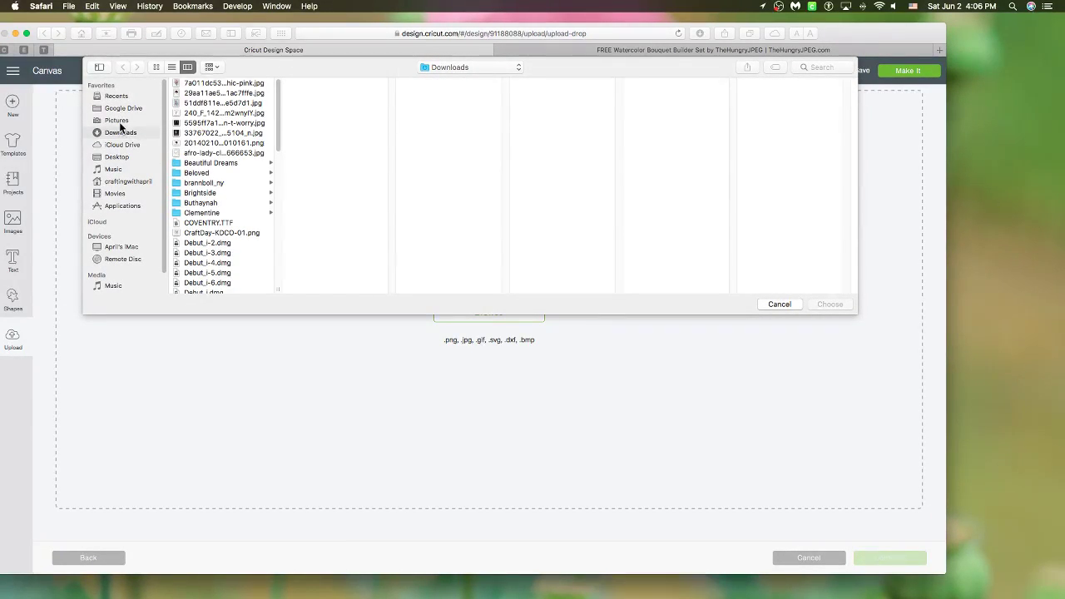
pyautogui.click(115, 157)
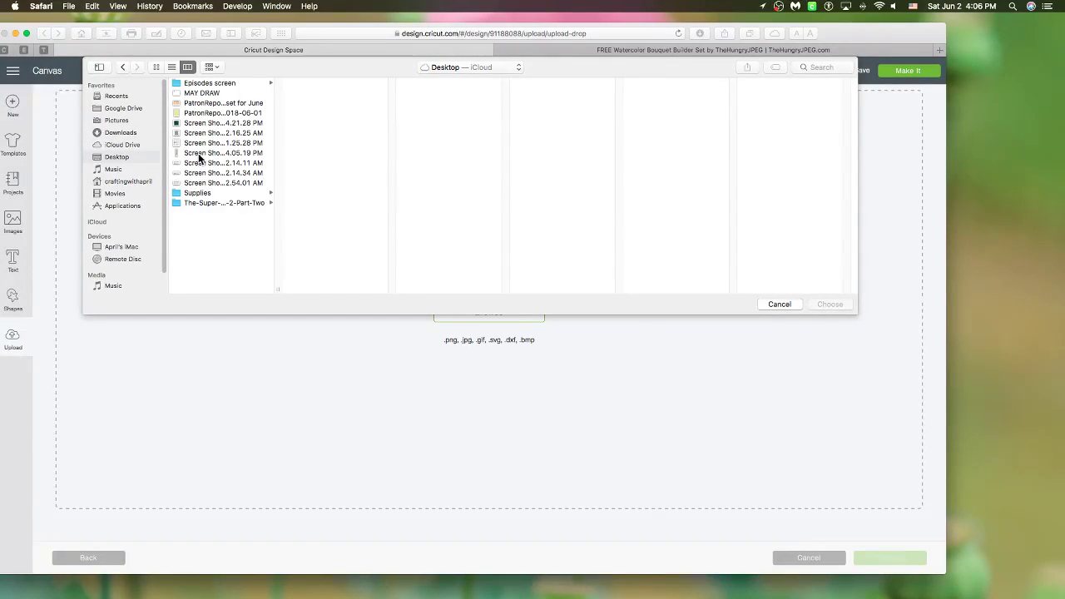
pyautogui.click(199, 154)
pyautogui.click(816, 305)
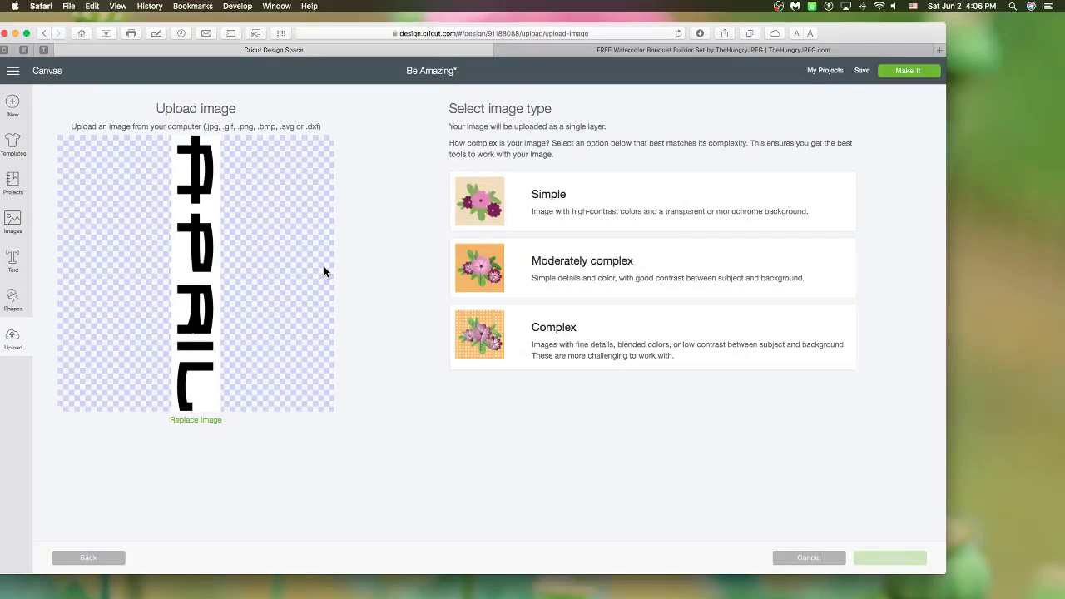
# - Compare the Simple and Complex image types, set the uploaded screenshot to Complex and continue to background removal
pyautogui.click(579, 331)
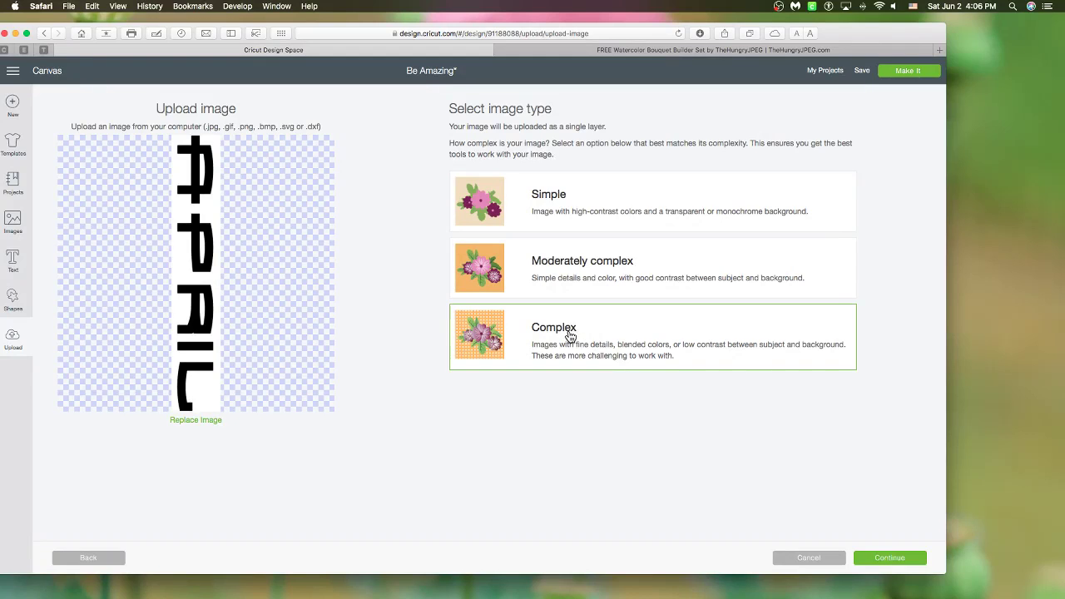
pyautogui.click(533, 206)
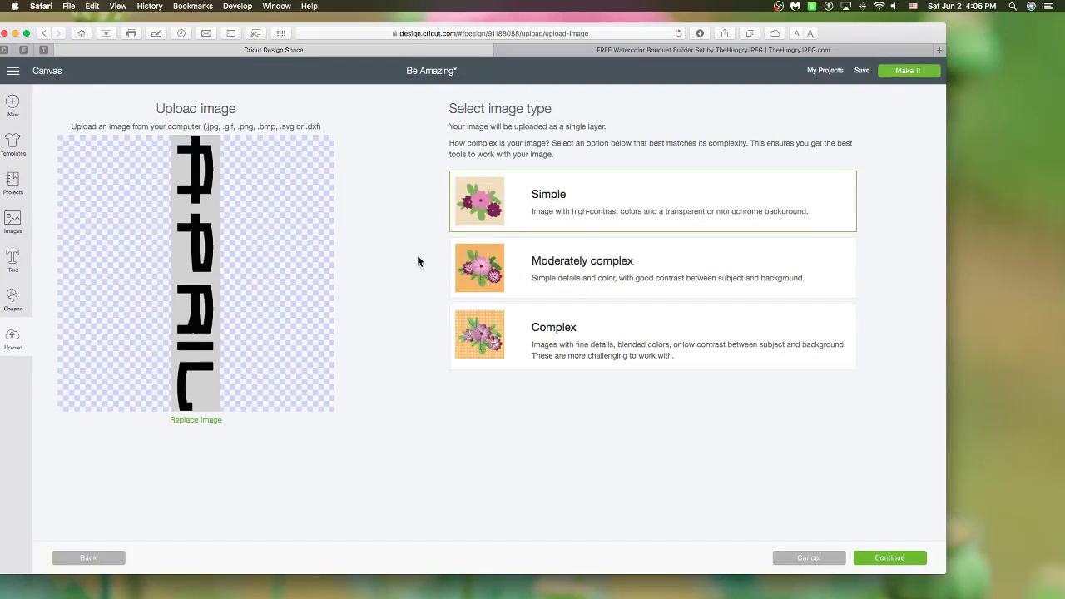
pyautogui.click(549, 341)
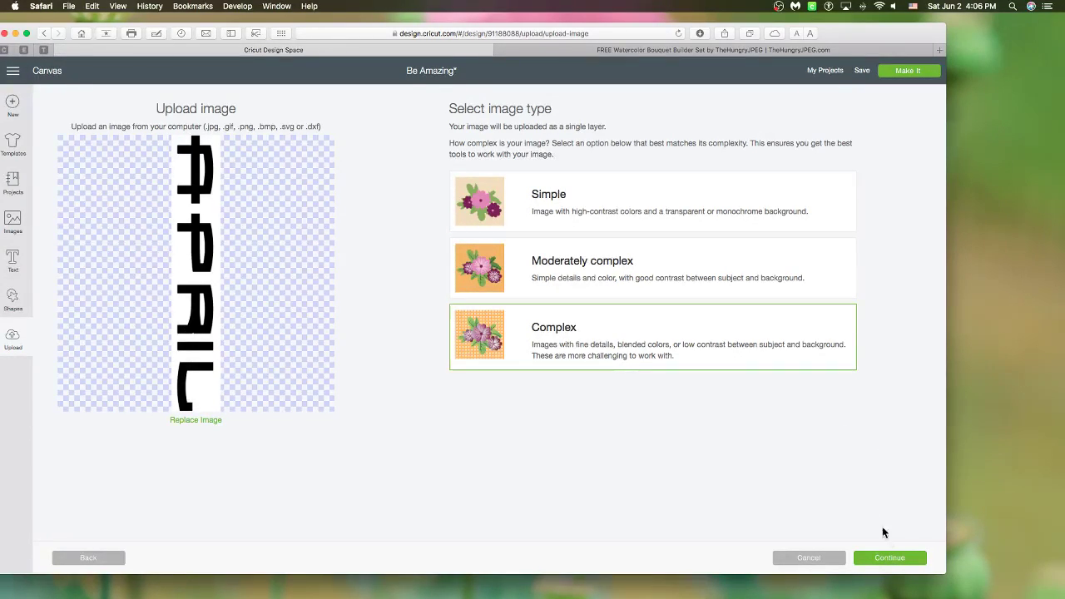
pyautogui.click(891, 560)
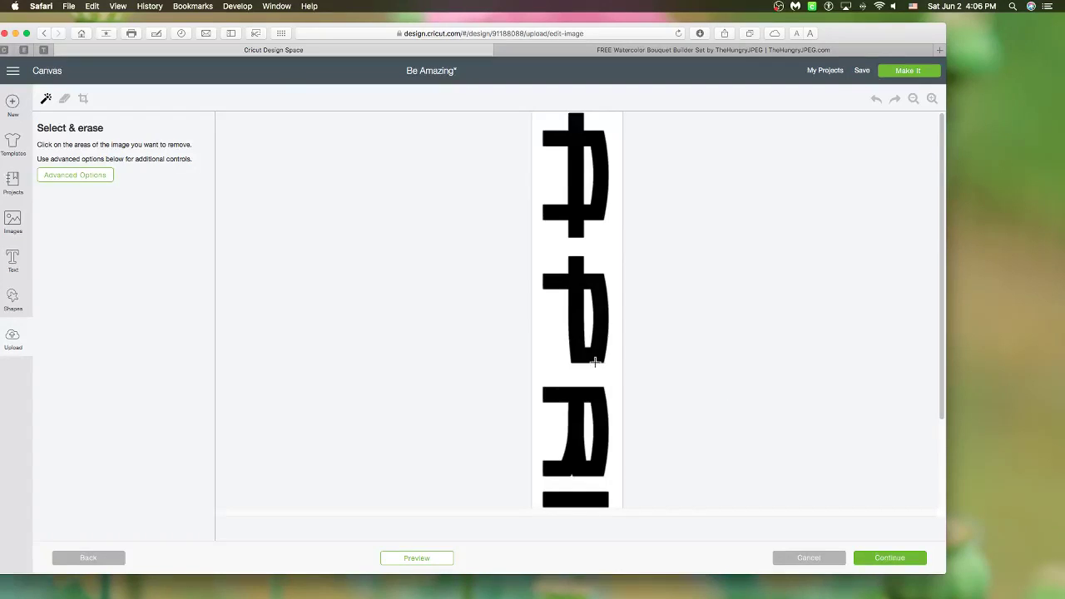
# - Erase the white background around the letters and inside the P and R with Select & erase, and continue
pyautogui.click(74, 103)
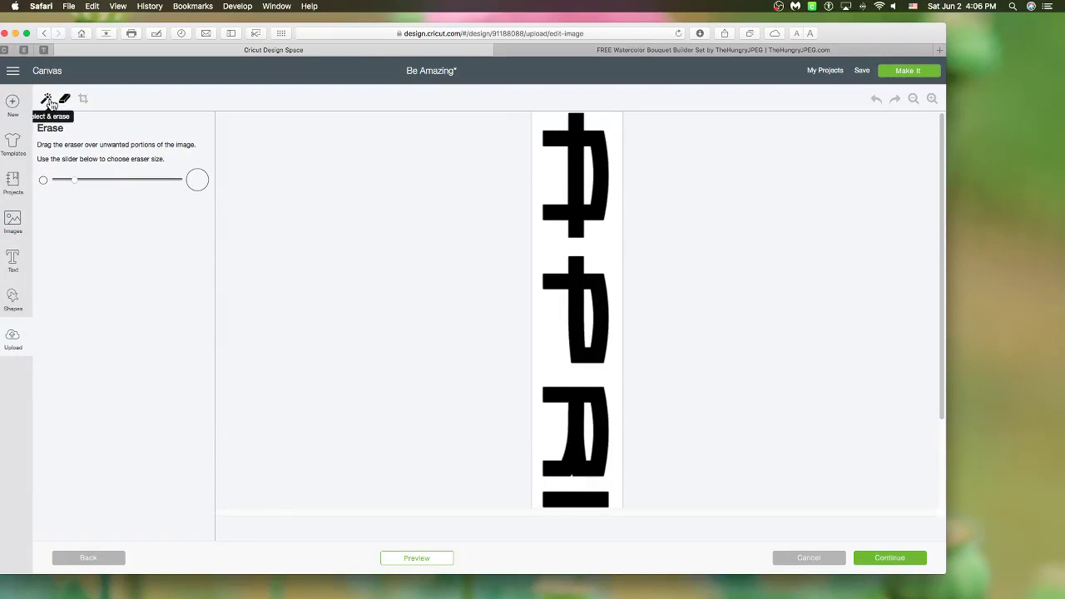
pyautogui.click(46, 99)
pyautogui.click(548, 163)
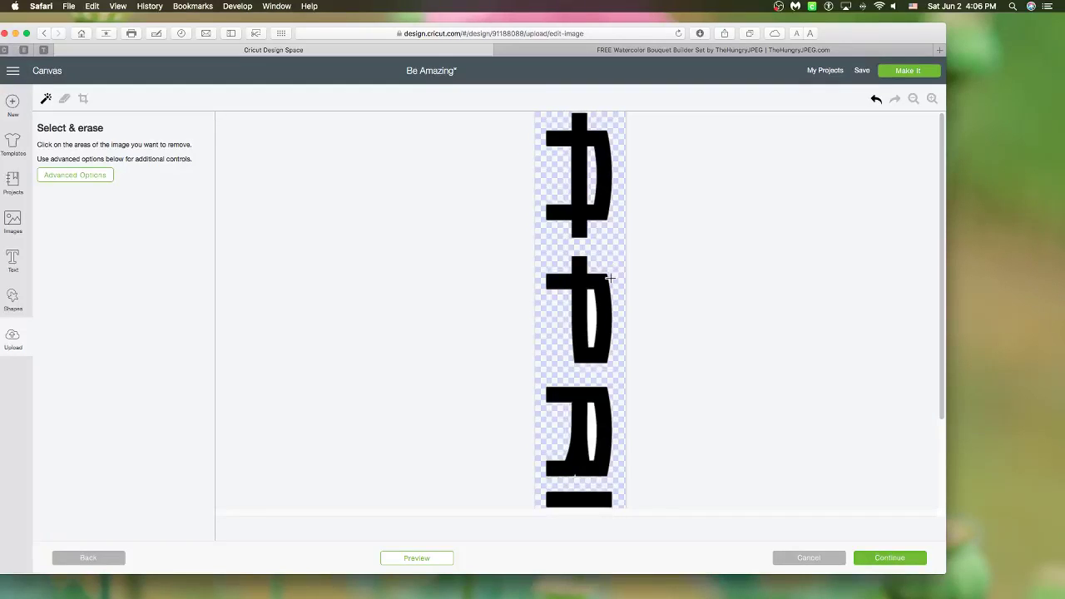
pyautogui.click(592, 311)
pyautogui.click(591, 422)
pyautogui.scroll(-3, 590, 423)
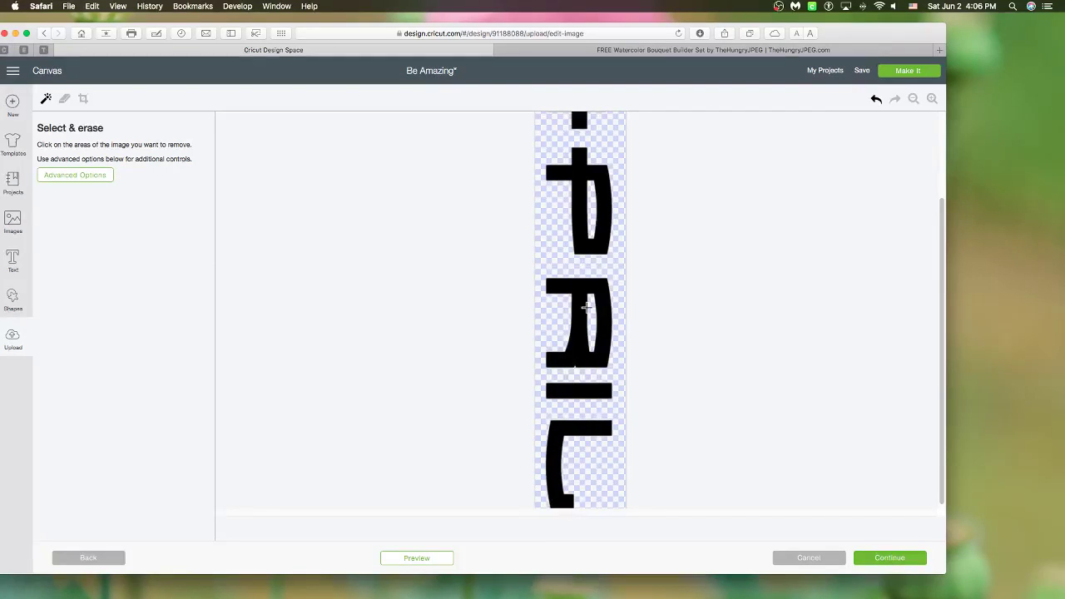
pyautogui.click(887, 559)
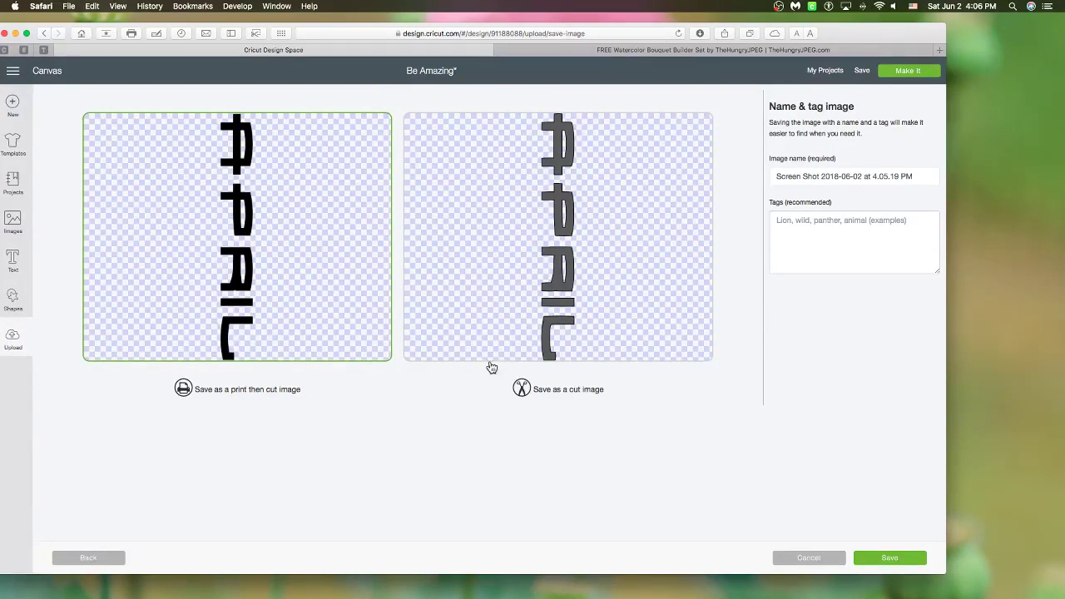
# - Save the cleaned lettering as a print then cut image and insert it onto the canvas
pyautogui.click(529, 276)
pyautogui.click(366, 276)
pyautogui.click(901, 563)
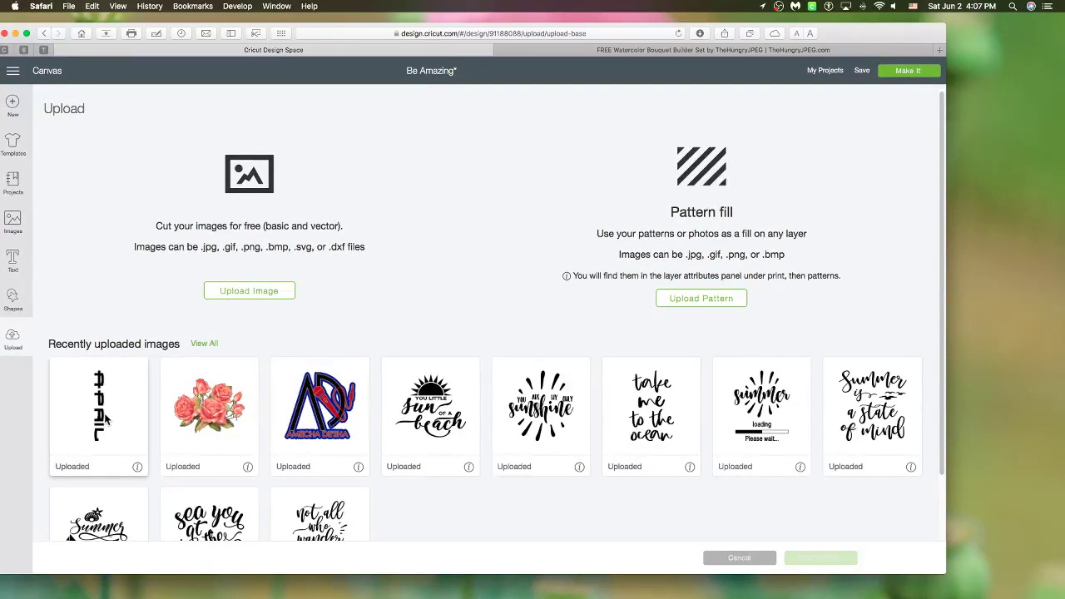
pyautogui.click(92, 403)
pyautogui.click(800, 558)
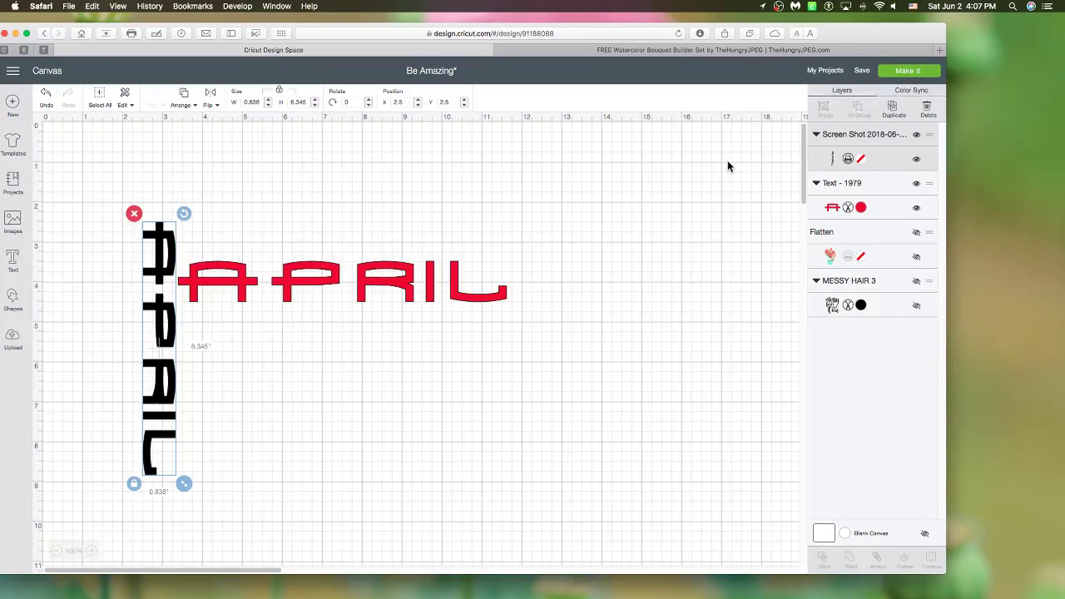
# - Rotate the black APRIL image to 270 degrees so that the word reads upright horizontally
pyautogui.click(346, 100)
pyautogui.write('90')
pyautogui.press('Return')
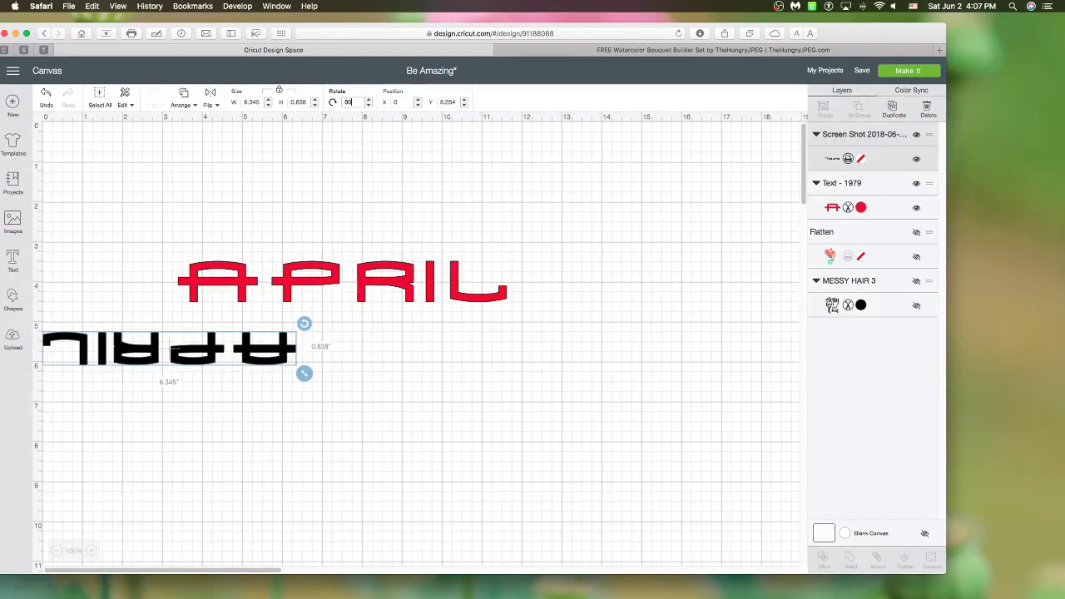
pyautogui.moveTo(358, 102); pyautogui.dragTo(334, 101)
pyautogui.write('180')
pyautogui.press('Return')
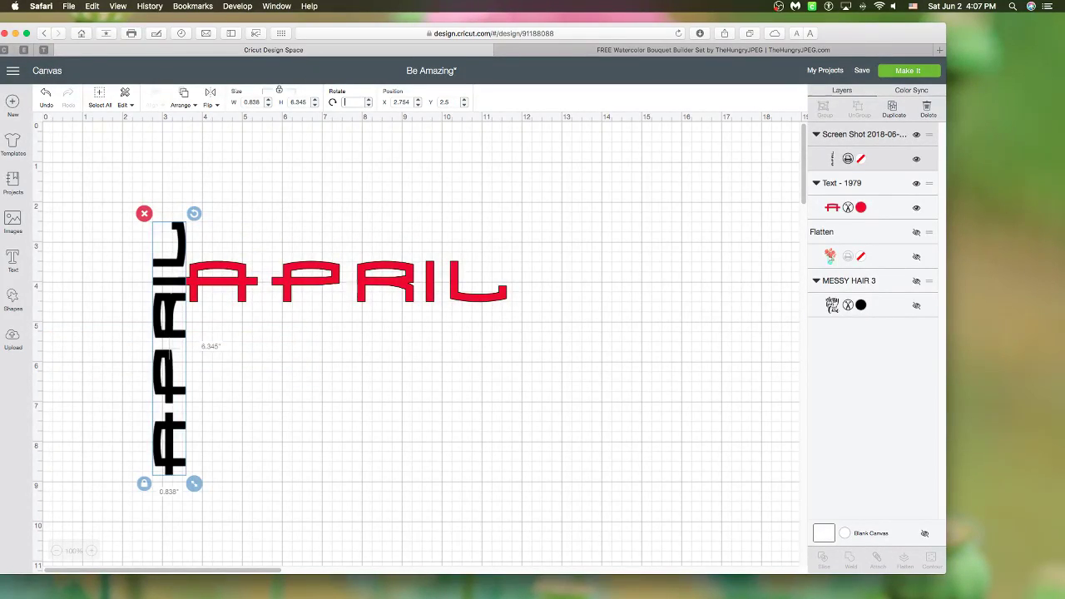
pyautogui.press('Return')
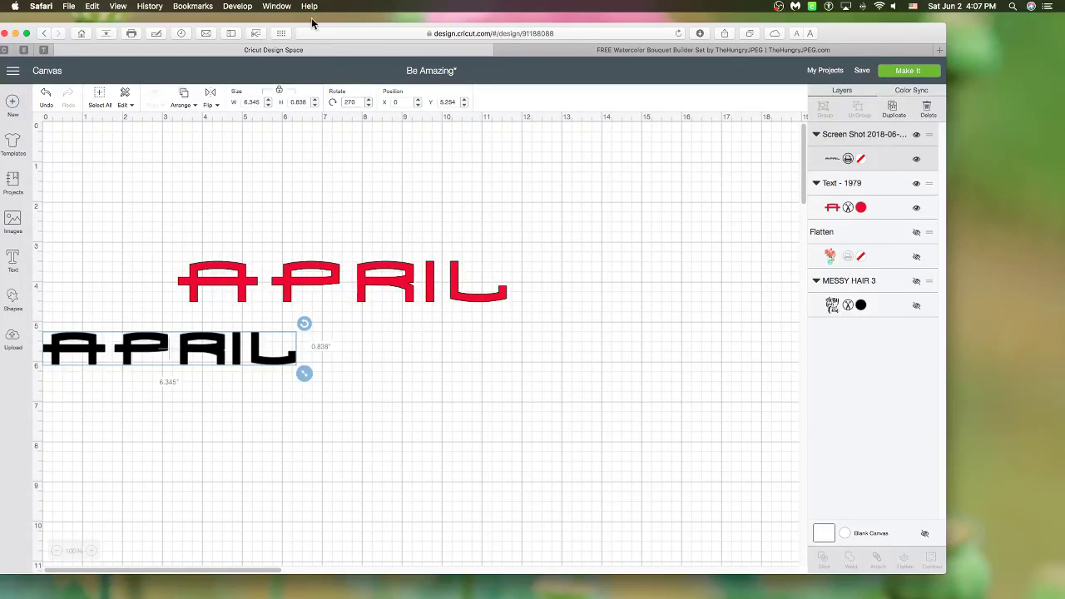
# - Resize the black APRIL image to about 8.43 in wide and place it directly over the red APRIL text
pyautogui.click(295, 369)
pyautogui.click(292, 366)
pyautogui.moveTo(305, 371); pyautogui.dragTo(568, 412)
pyautogui.moveTo(487, 399); pyautogui.dragTo(556, 322)
pyautogui.moveTo(636, 333); pyautogui.dragTo(527, 309)
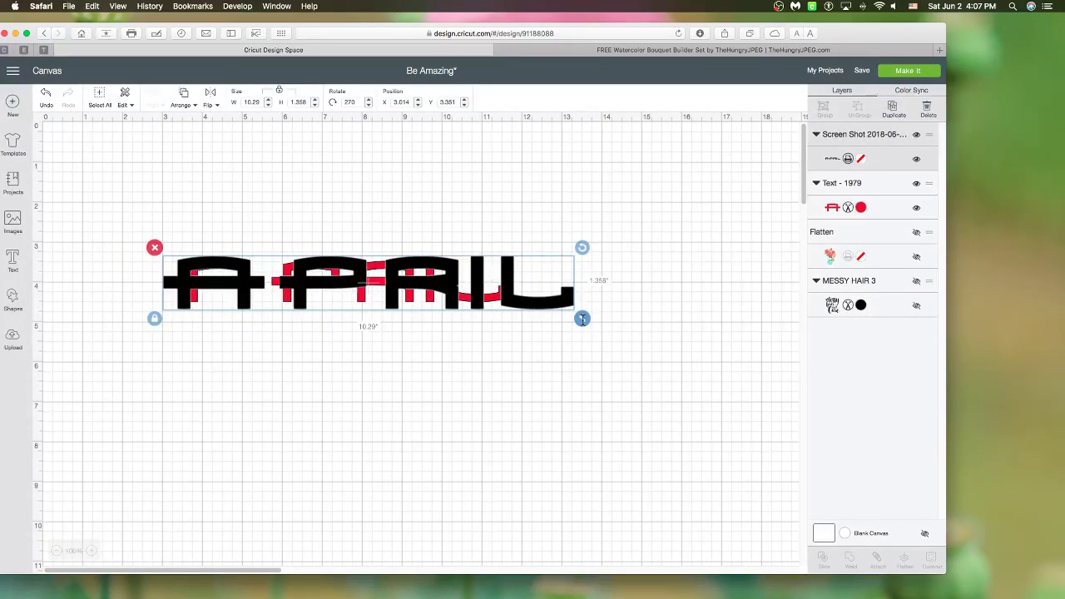
pyautogui.moveTo(582, 318); pyautogui.dragTo(489, 303)
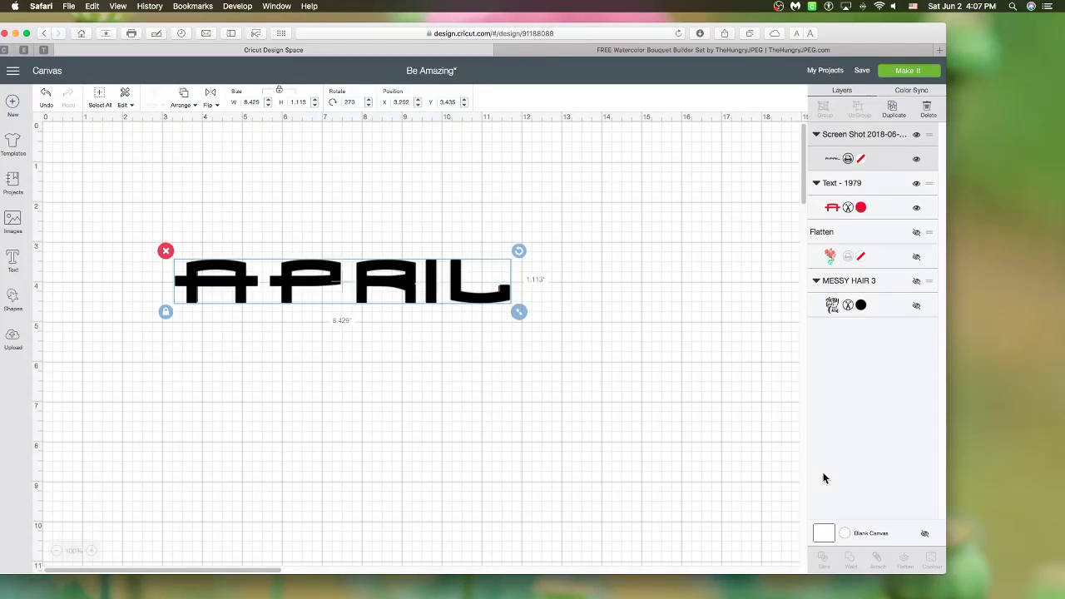
# - Send the black APRIL image to the back, behind the red text
pyautogui.click(190, 106)
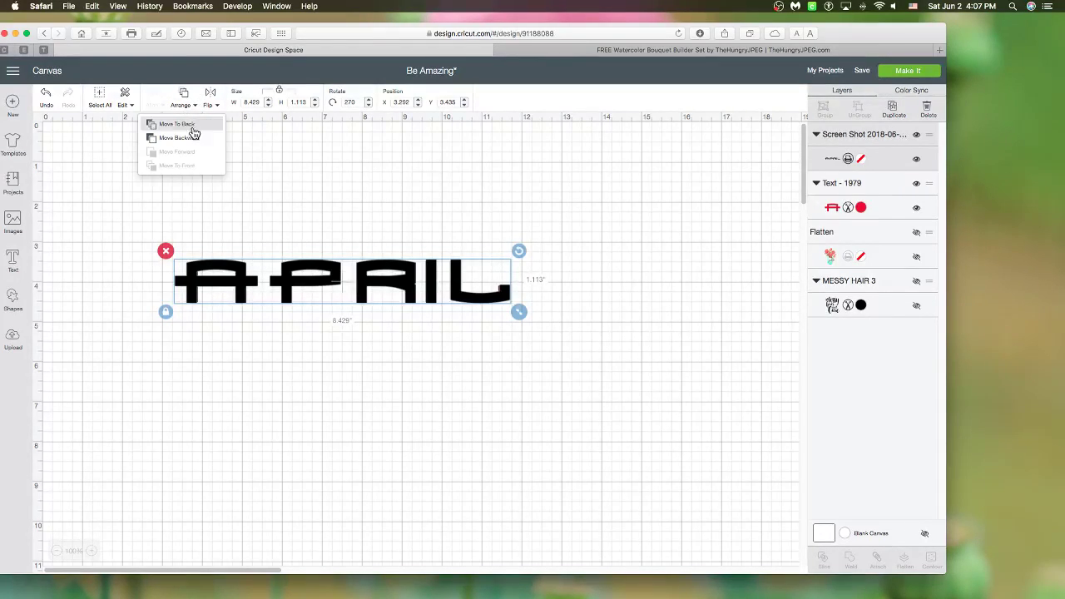
pyautogui.click(191, 126)
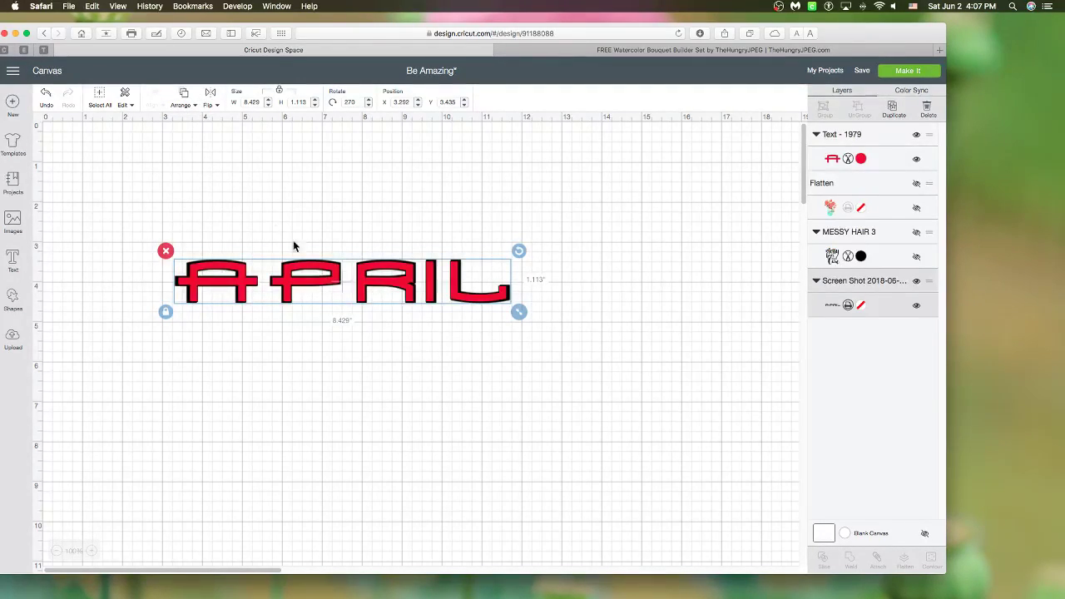
pyautogui.click(407, 297)
pyautogui.click(391, 348)
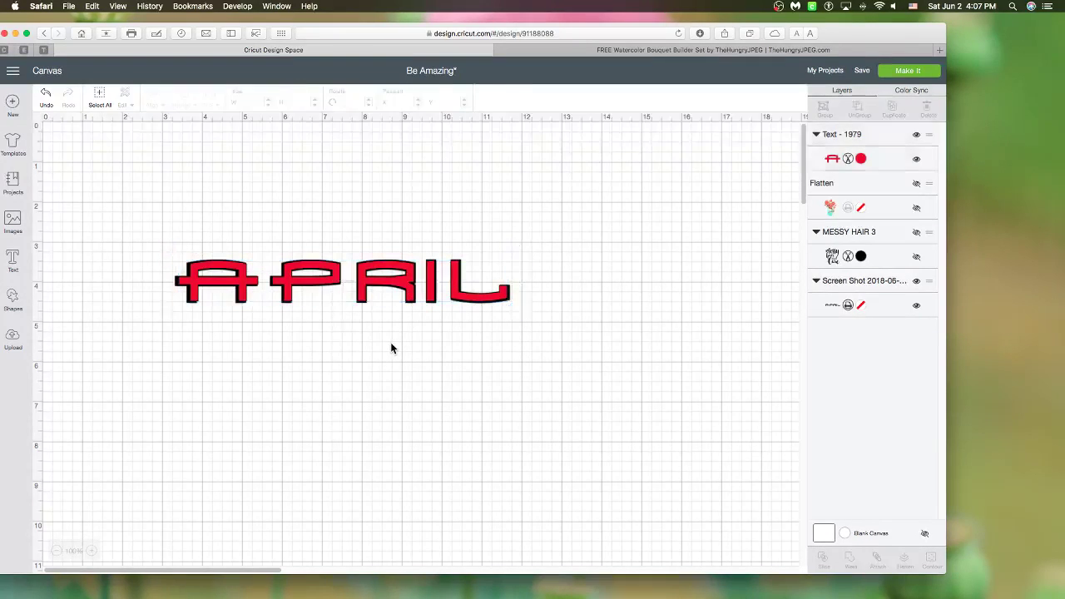
# - Resize the red APRIL text to about 8.31 in wide and align it over the black lettering so an even outline surrounds it
pyautogui.click(410, 297)
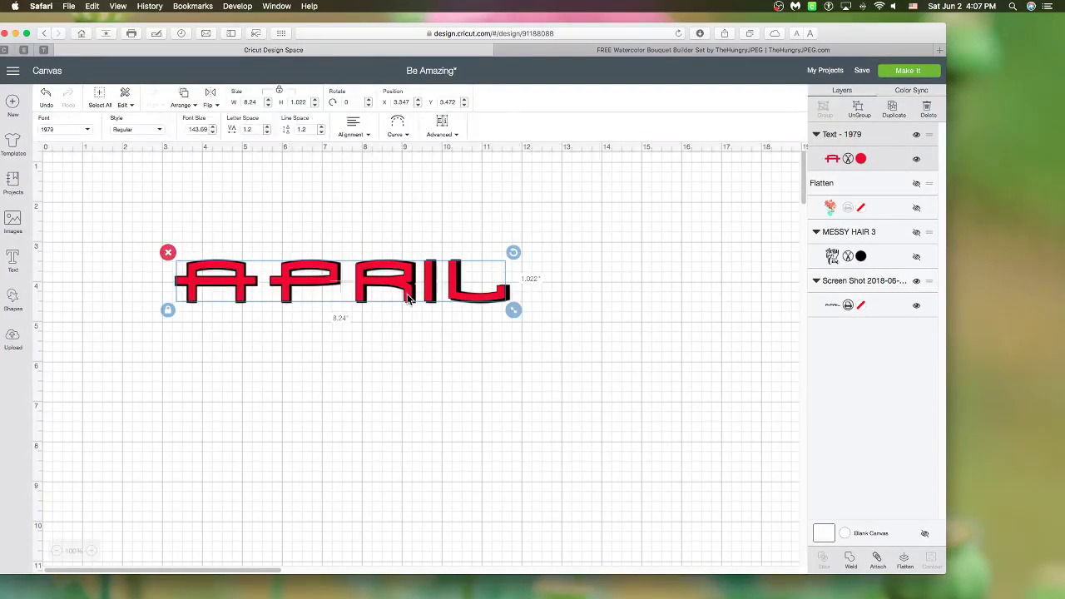
pyautogui.click(445, 359)
pyautogui.click(489, 298)
pyautogui.click(500, 329)
pyautogui.moveTo(476, 297); pyautogui.dragTo(479, 305)
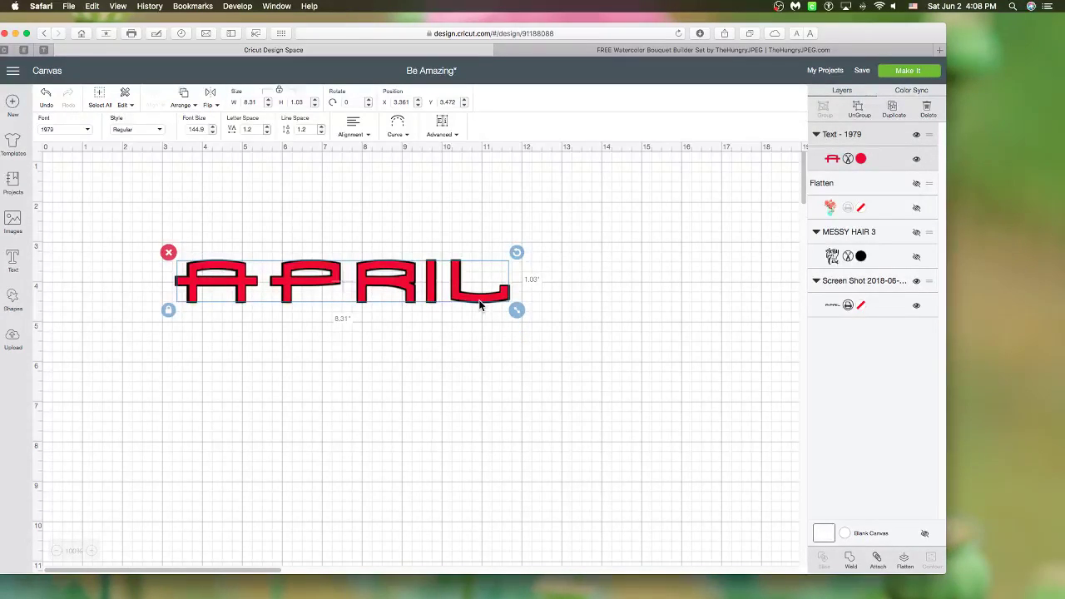
pyautogui.click(465, 353)
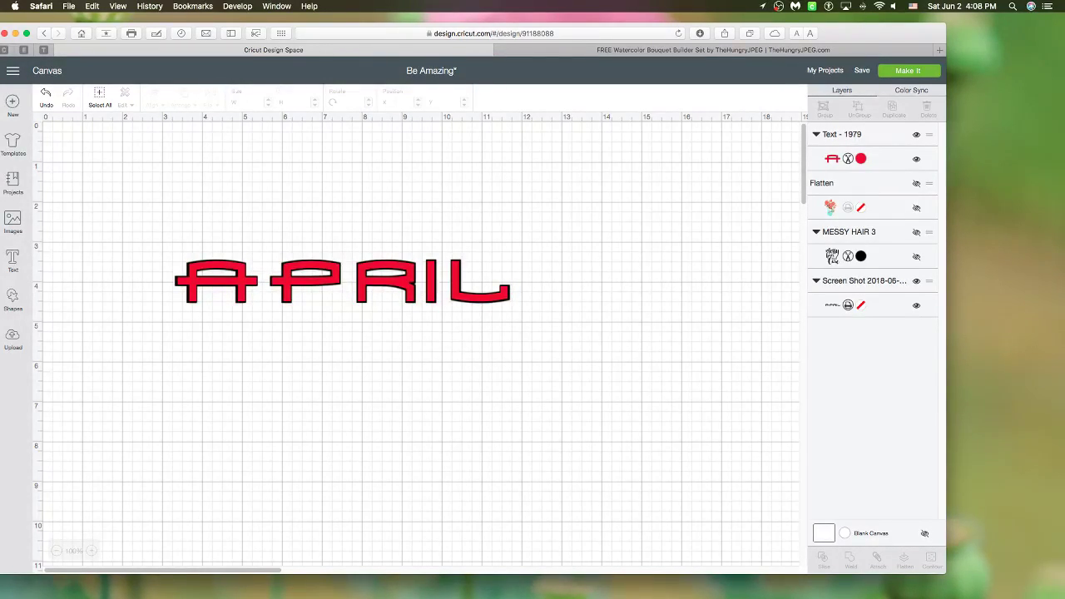
# - Switch to Sure Cuts A Lot 4 and reposition its window so the whole workspace is visible
pyautogui.press('super+Tab')
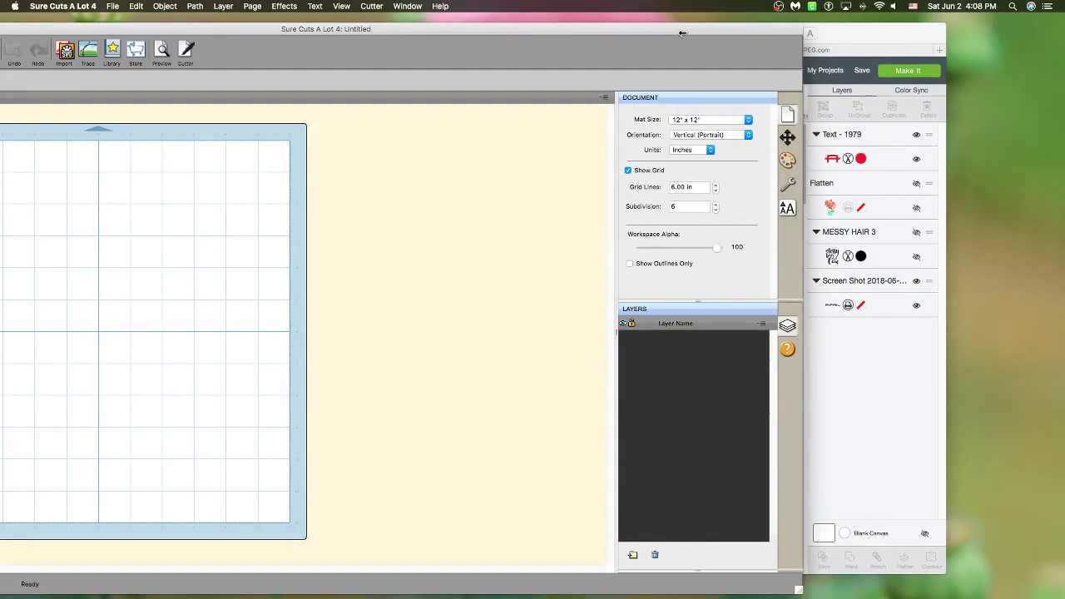
pyautogui.moveTo(592, 31); pyautogui.dragTo(750, 23)
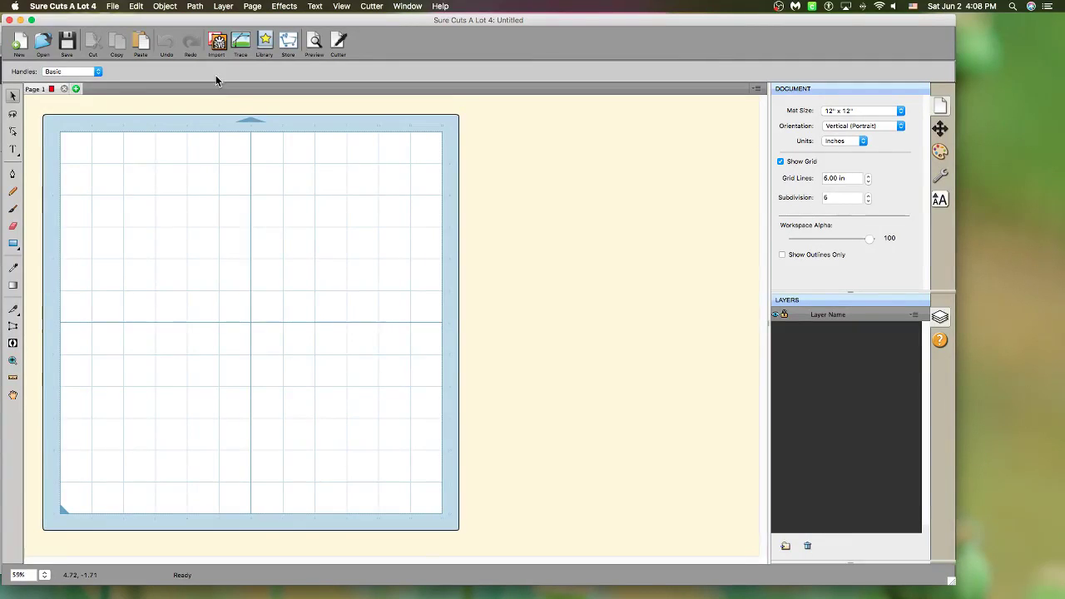
pyautogui.moveTo(649, 19); pyautogui.dragTo(661, 17)
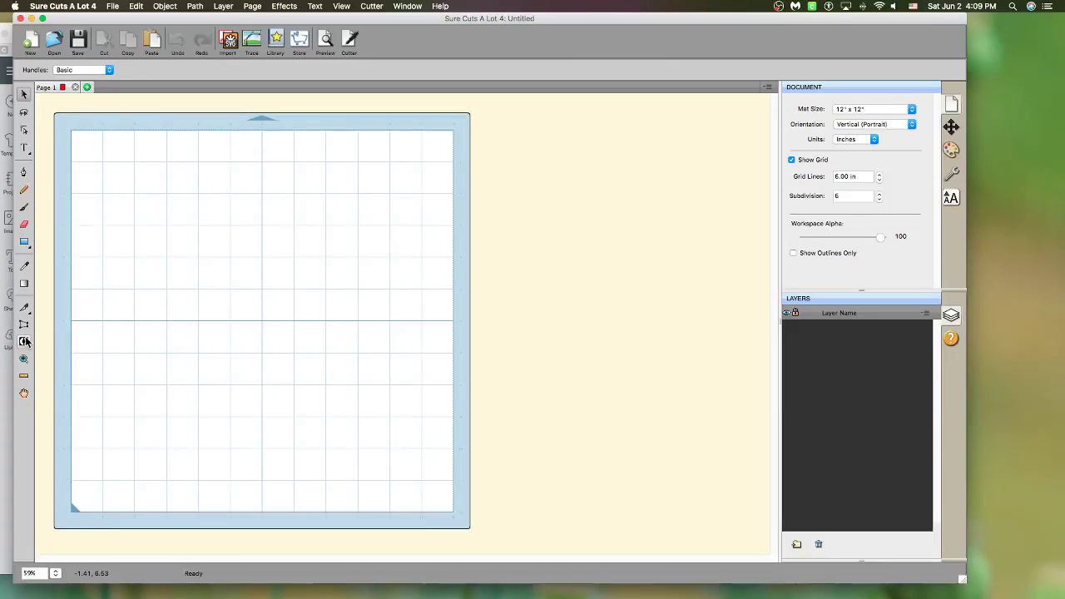
# - Add the word "april" as horizontal text in the 1979 font on the upper part of the mat
pyautogui.click(30, 158)
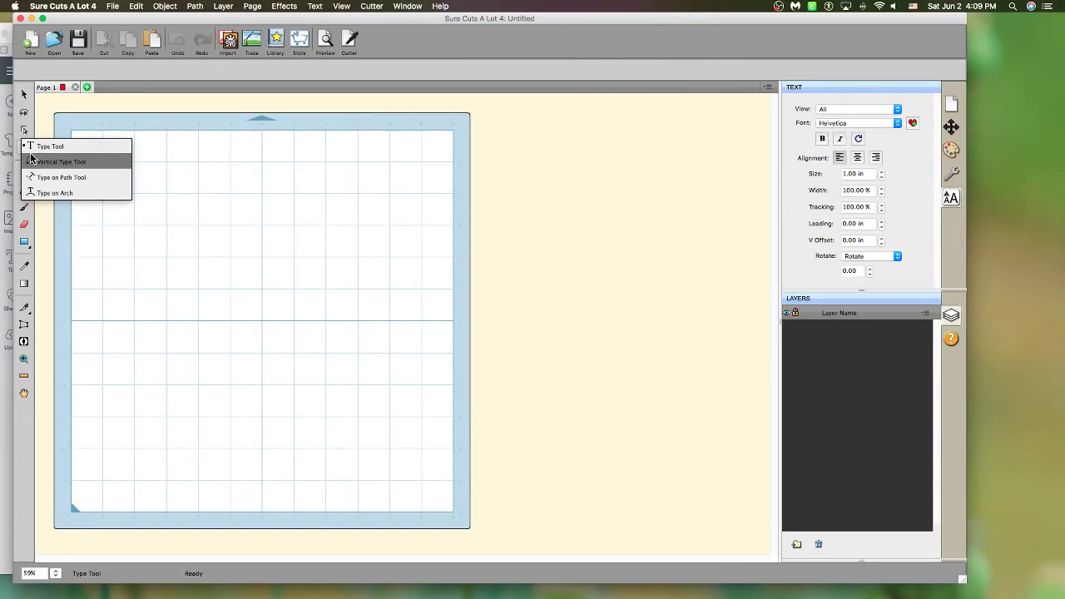
pyautogui.click(31, 159)
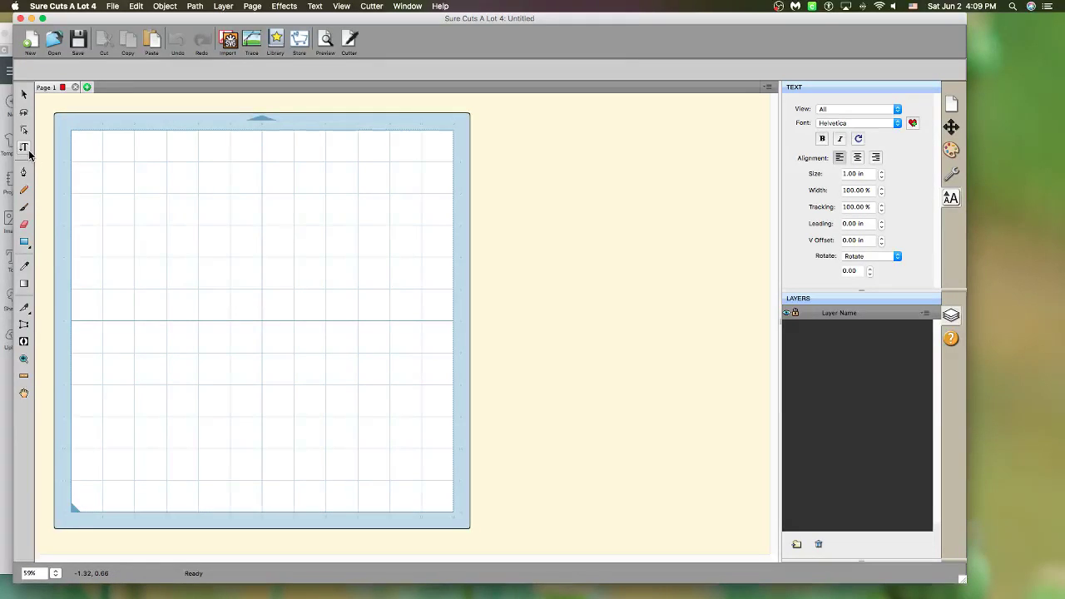
pyautogui.click(29, 154)
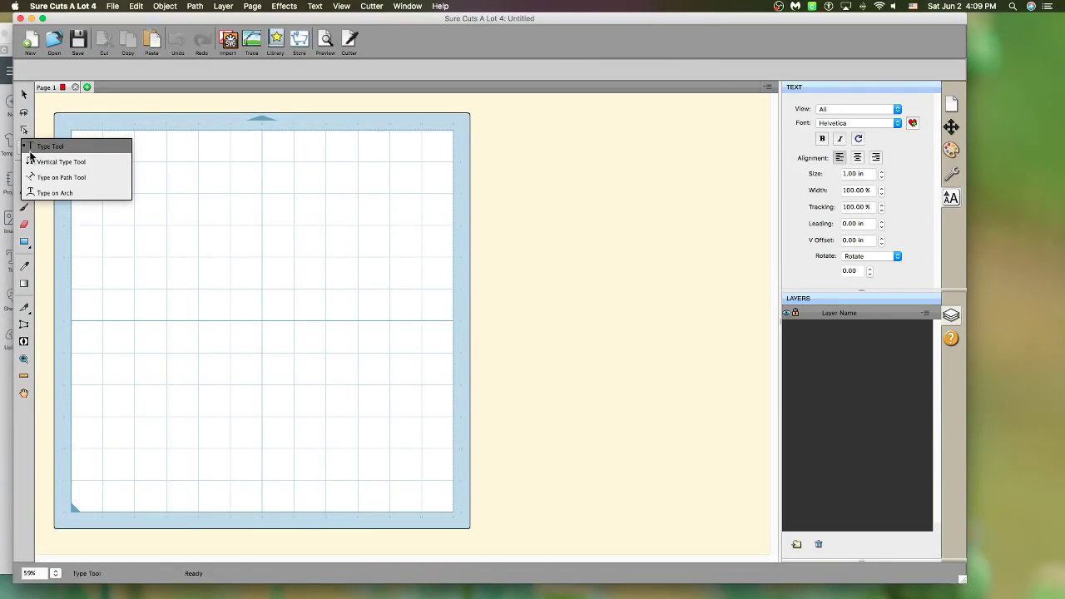
pyautogui.click(41, 147)
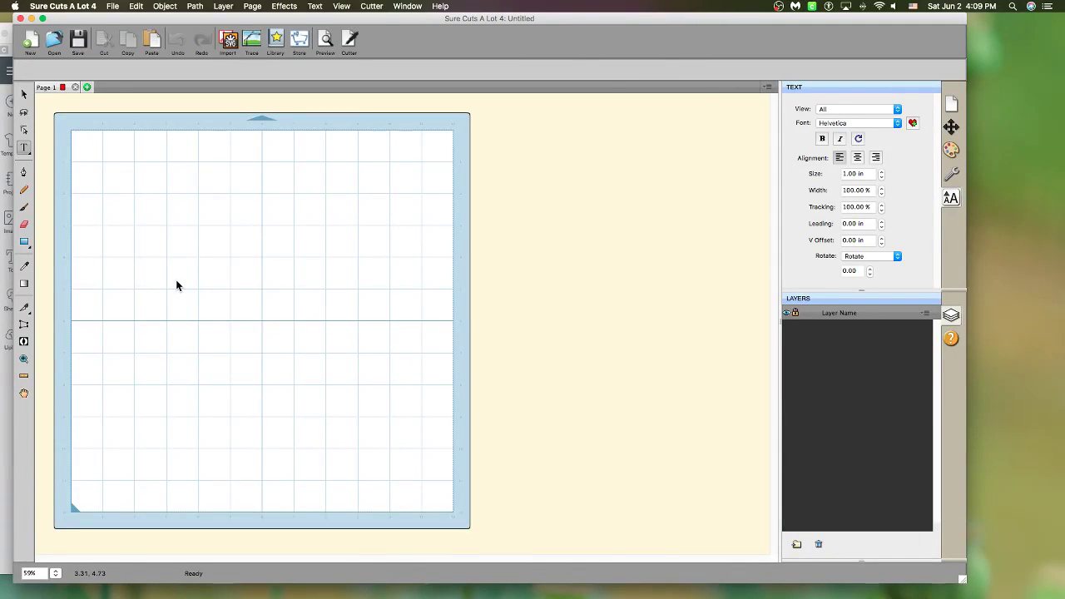
pyautogui.click(898, 124)
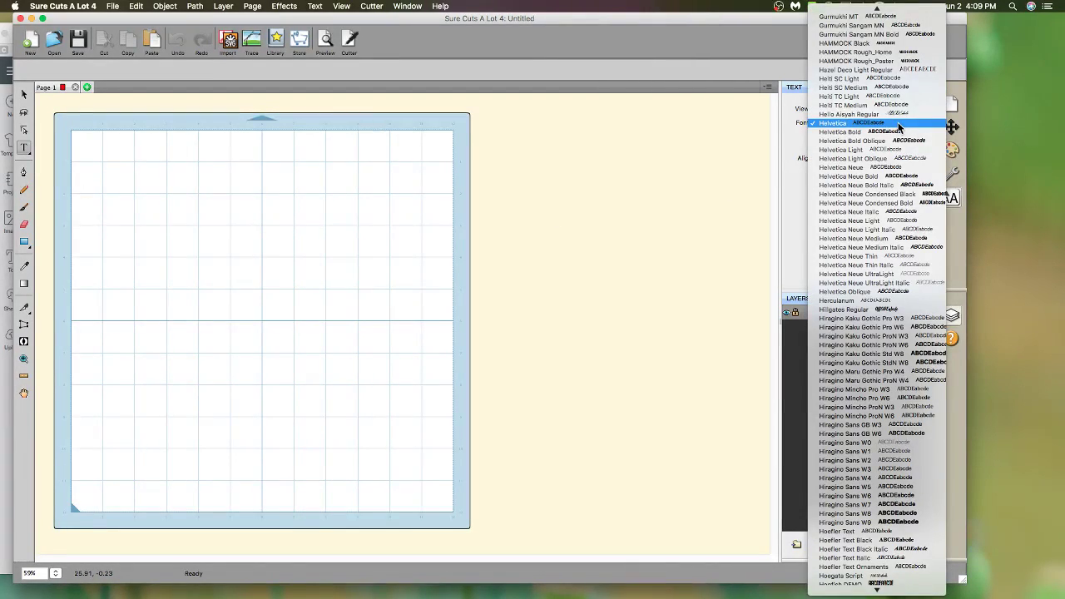
pyautogui.scroll(15, 898, 125)
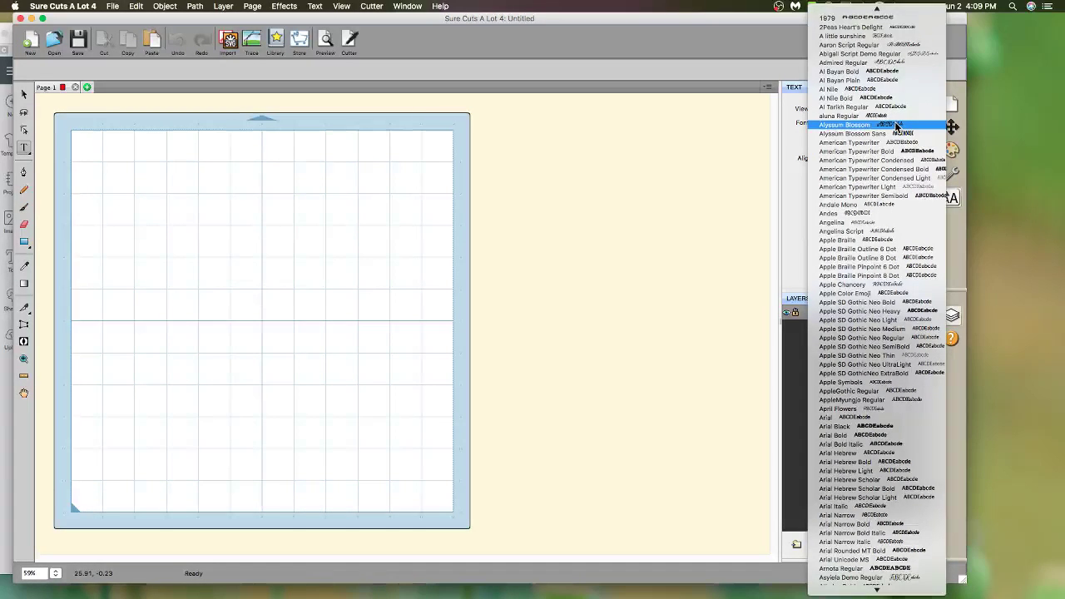
pyautogui.click(896, 125)
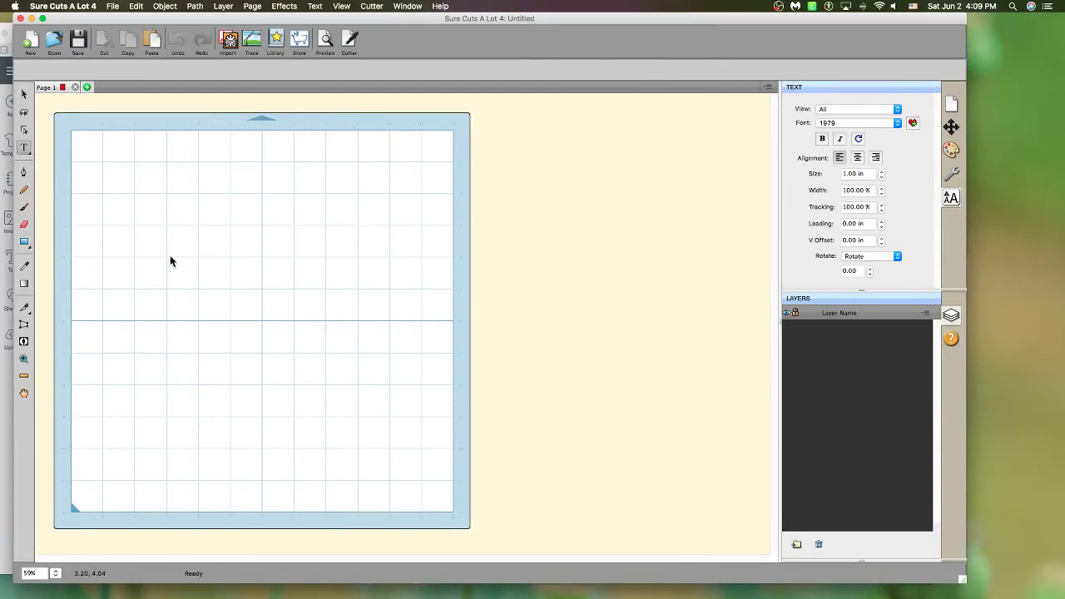
pyautogui.click(153, 233)
pyautogui.write('april')
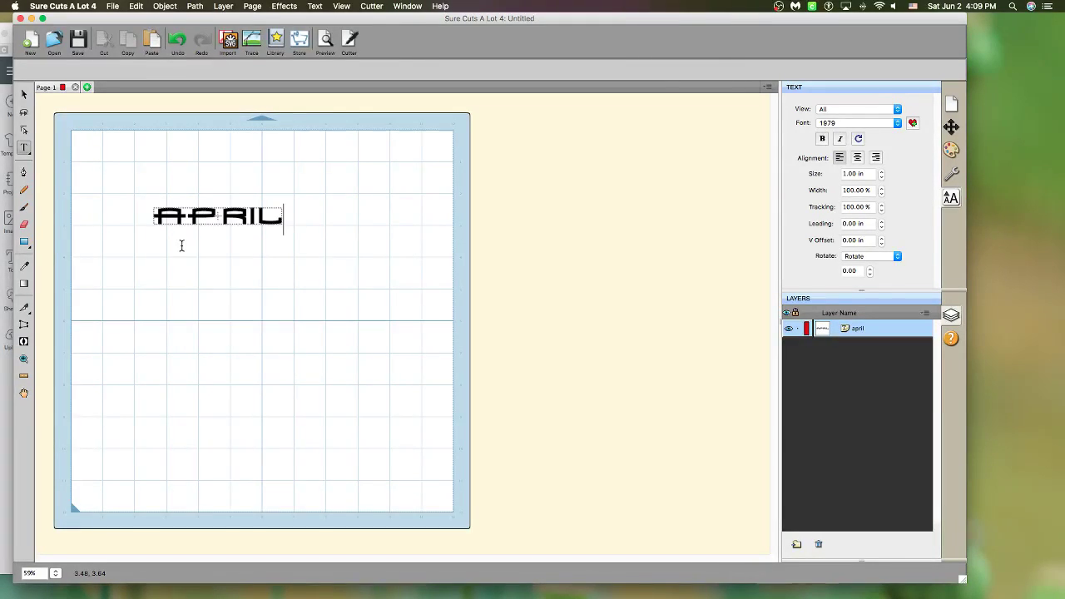
# - Try stretching the april text larger without keeping its proportions, and undo the resize
pyautogui.click(24, 94)
pyautogui.moveTo(291, 233); pyautogui.dragTo(392, 298)
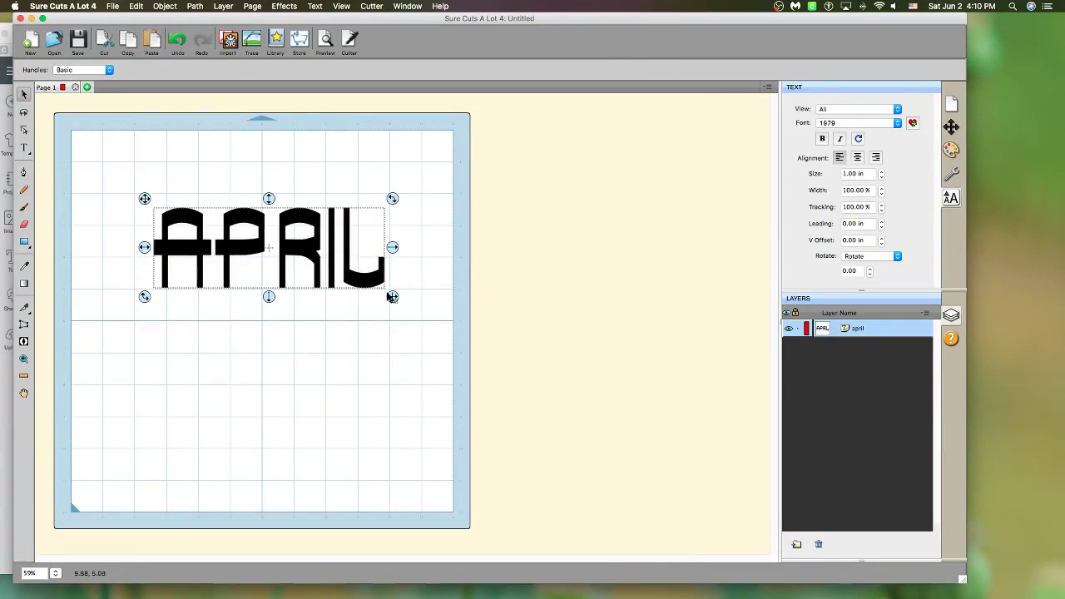
pyautogui.click(177, 40)
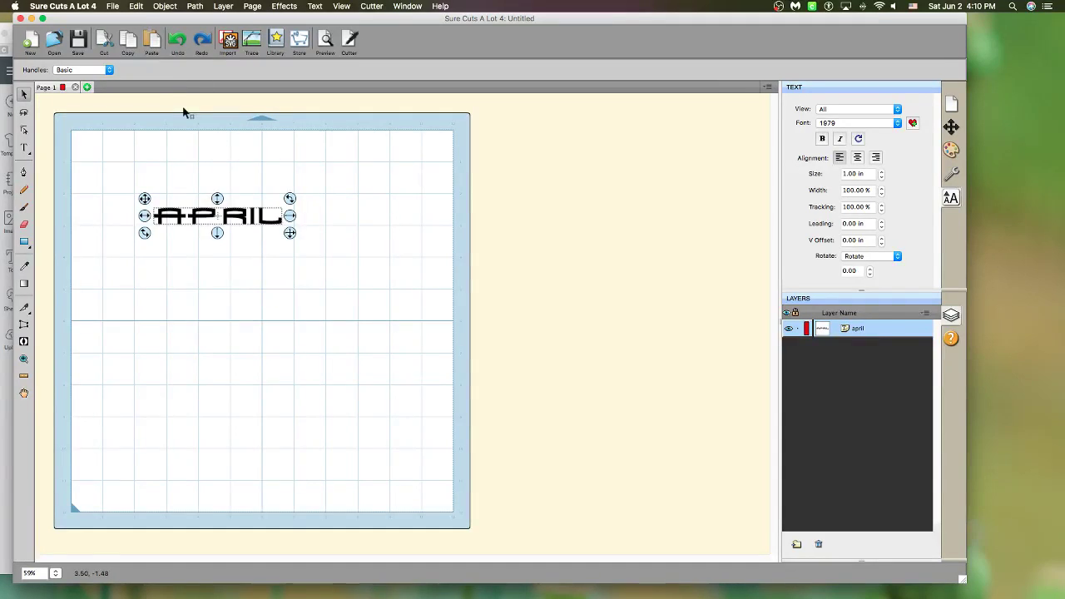
# - Enlarge the april text proportionally to about 9 in wide and centre it across the upper part of the mat
pyautogui.click(185, 158)
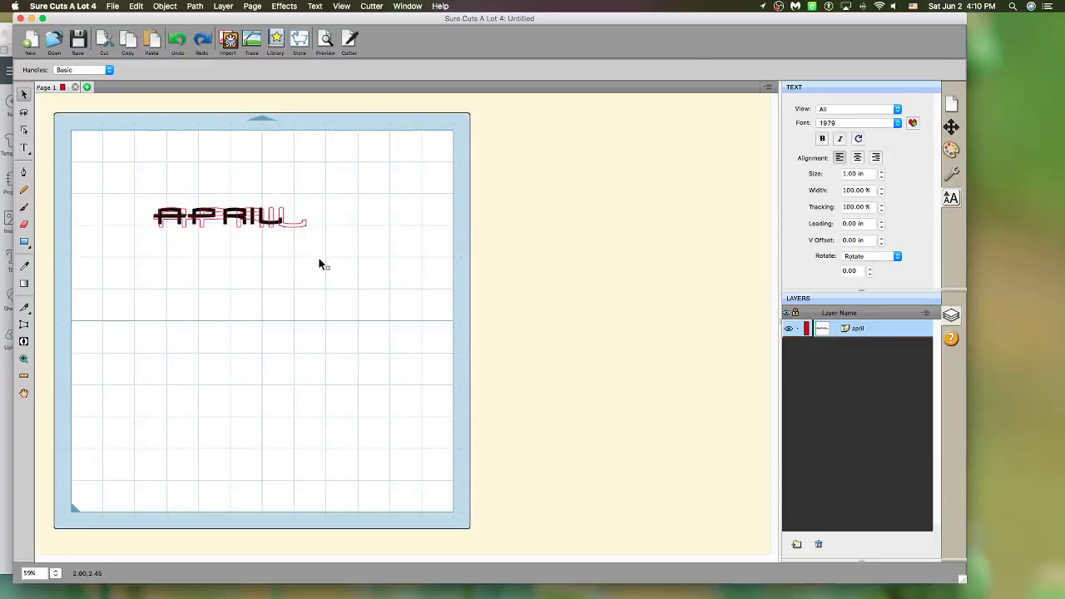
pyautogui.press('super+shift+z')
pyautogui.click(316, 233)
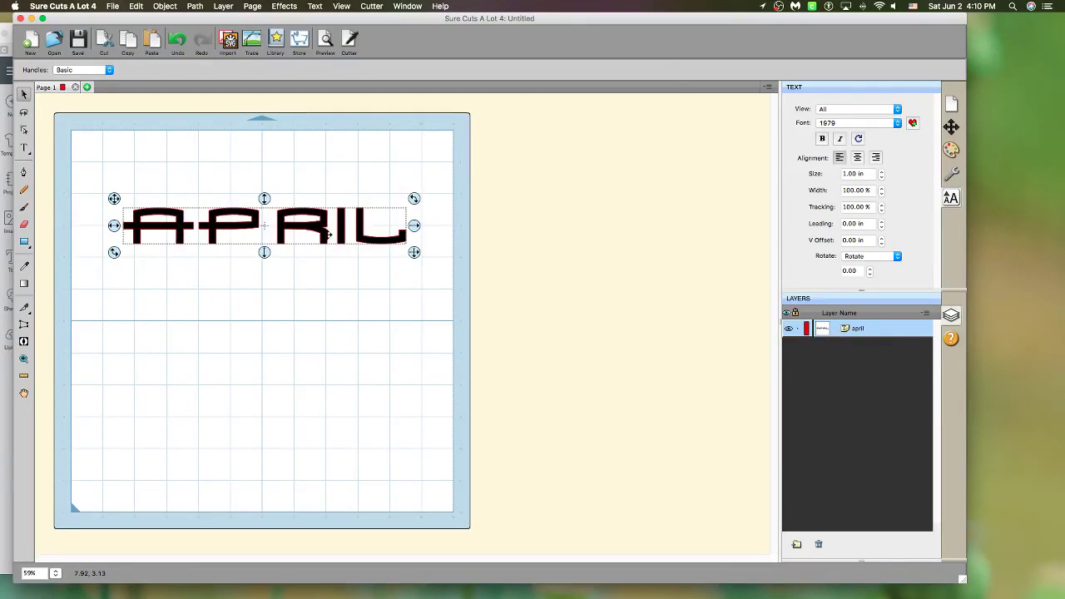
# - Add a 0.050 in Shadow layer in crimson red around the april text
pyautogui.rightClick(310, 231)
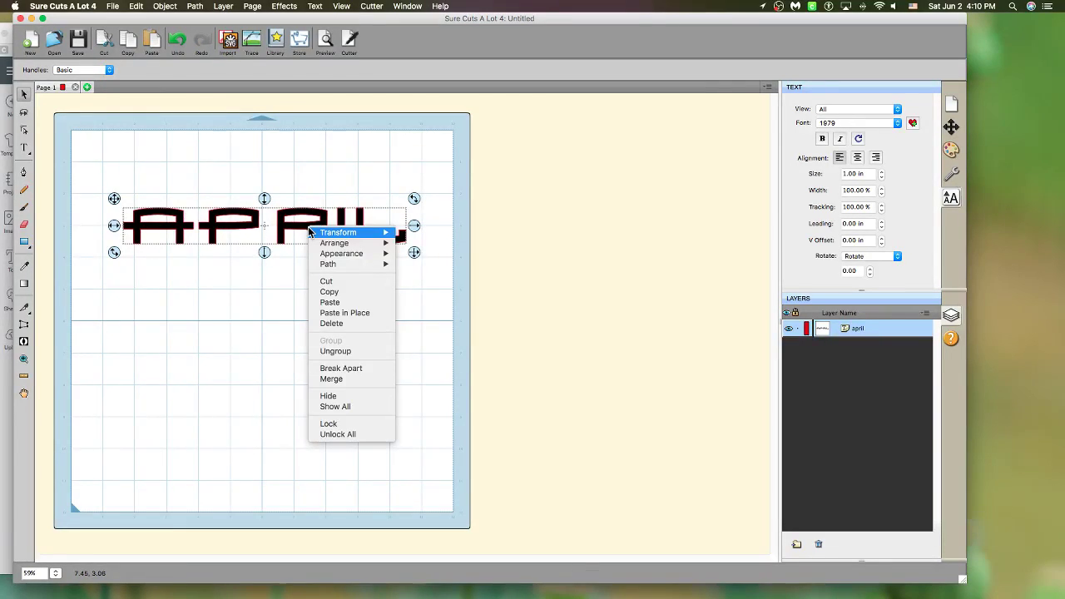
pyautogui.moveTo(324, 245)
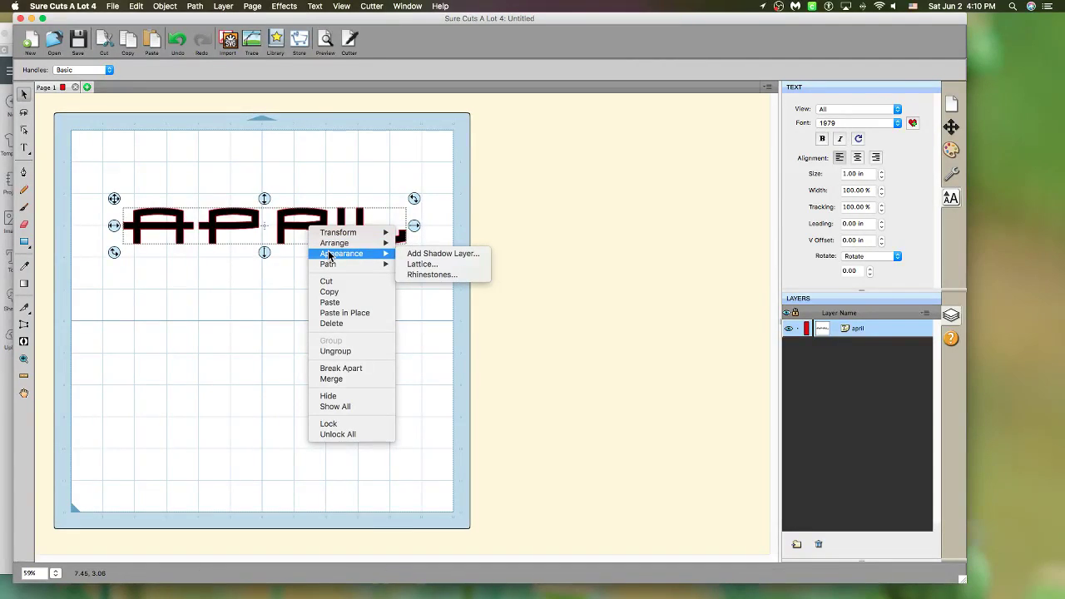
pyautogui.click(421, 254)
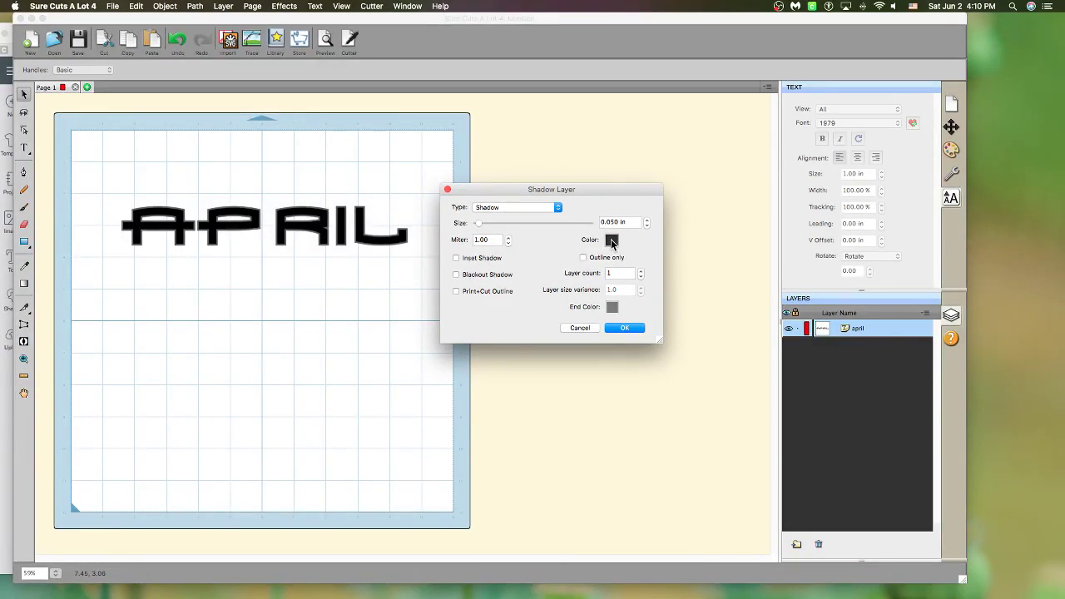
pyautogui.click(611, 240)
pyautogui.click(574, 217)
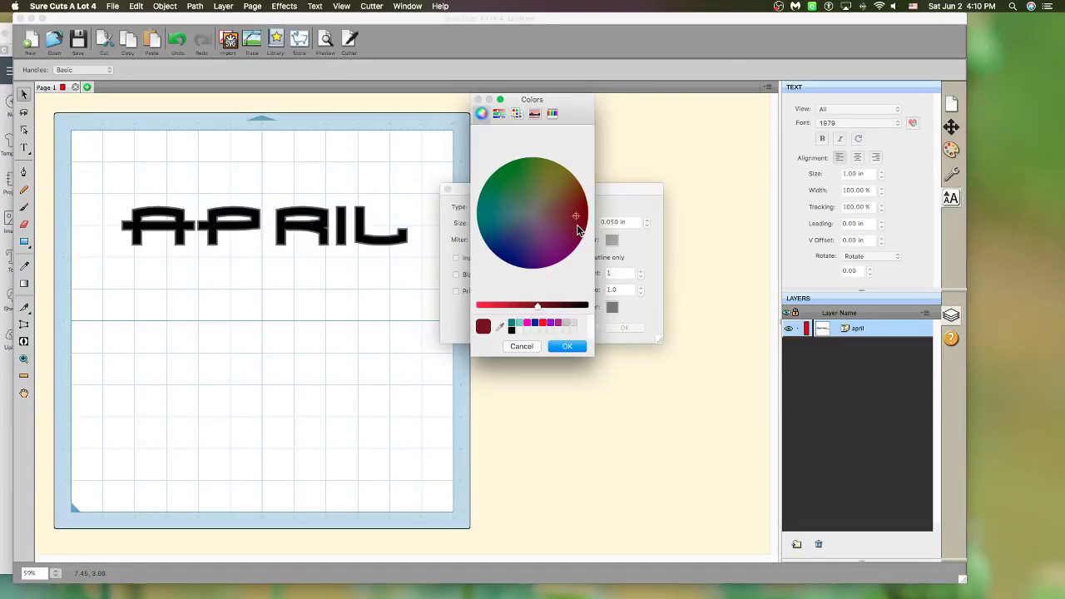
pyautogui.click(577, 231)
pyautogui.click(568, 346)
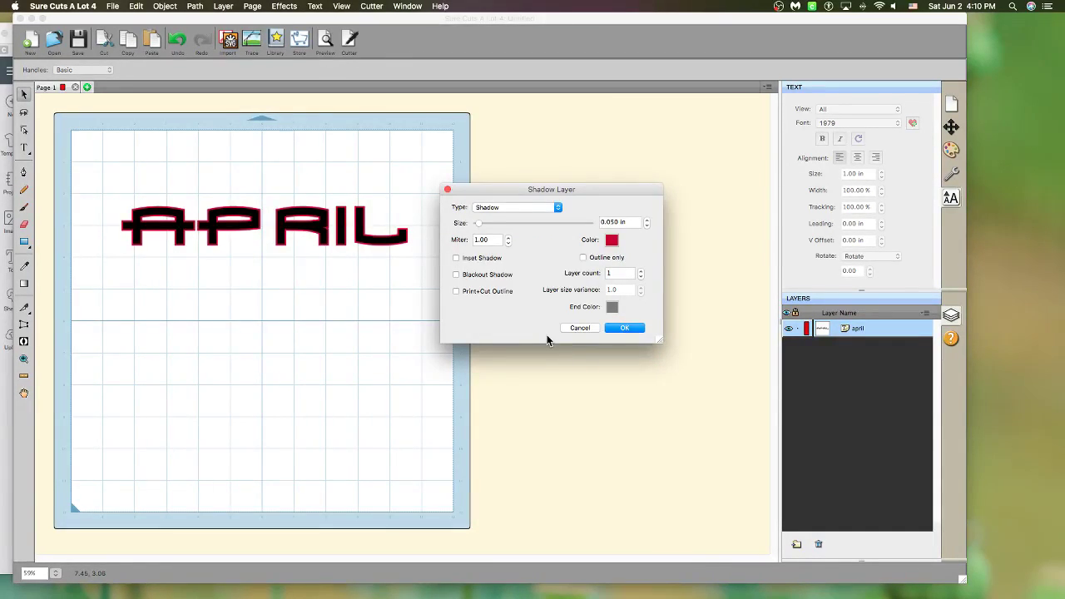
pyautogui.click(626, 327)
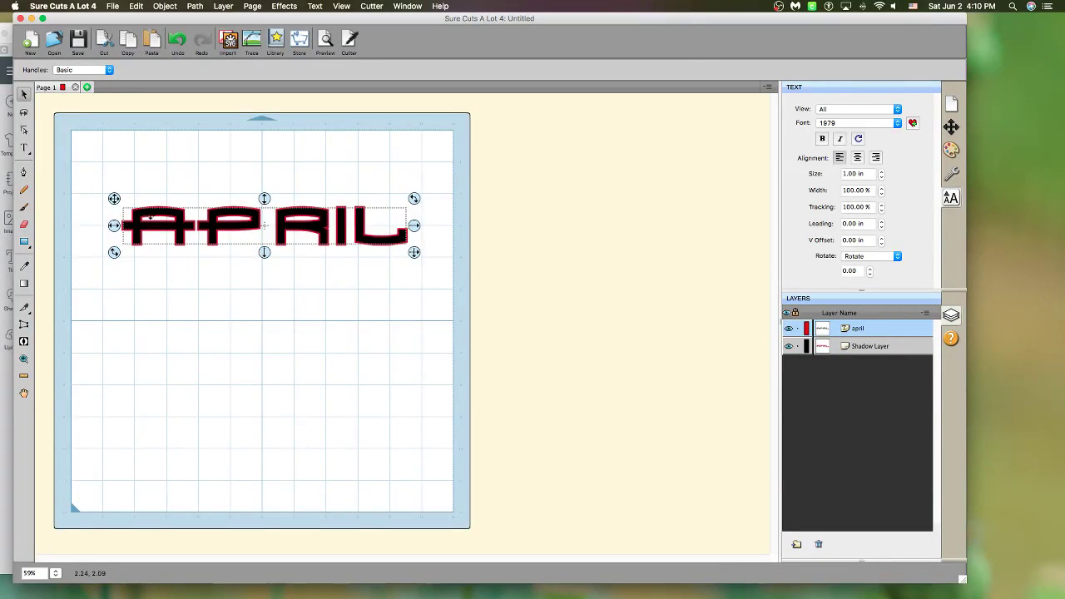
# - Add a 0.260 in grey Shadow layer with Blackout Shadow around the april text and its crimson outline
pyautogui.moveTo(94, 164); pyautogui.dragTo(455, 290)
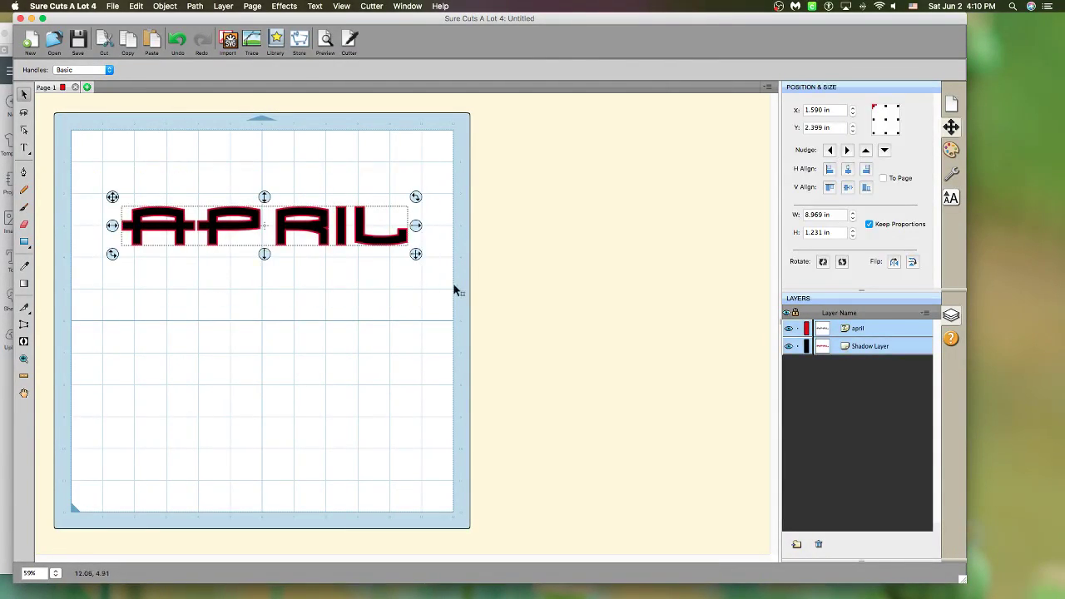
pyautogui.rightClick(361, 242)
pyautogui.moveTo(418, 263)
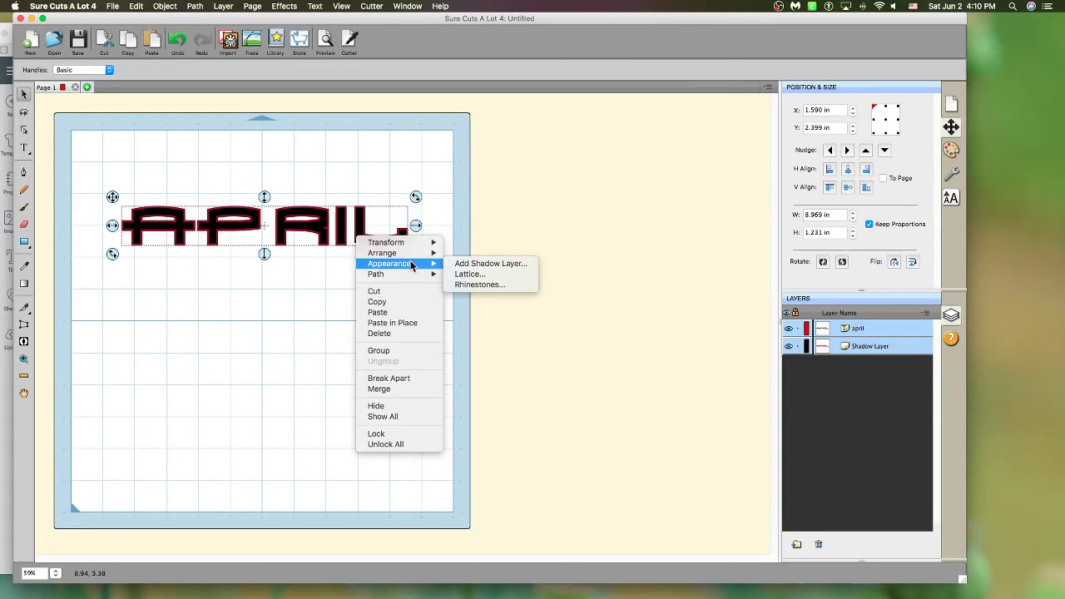
pyautogui.click(481, 266)
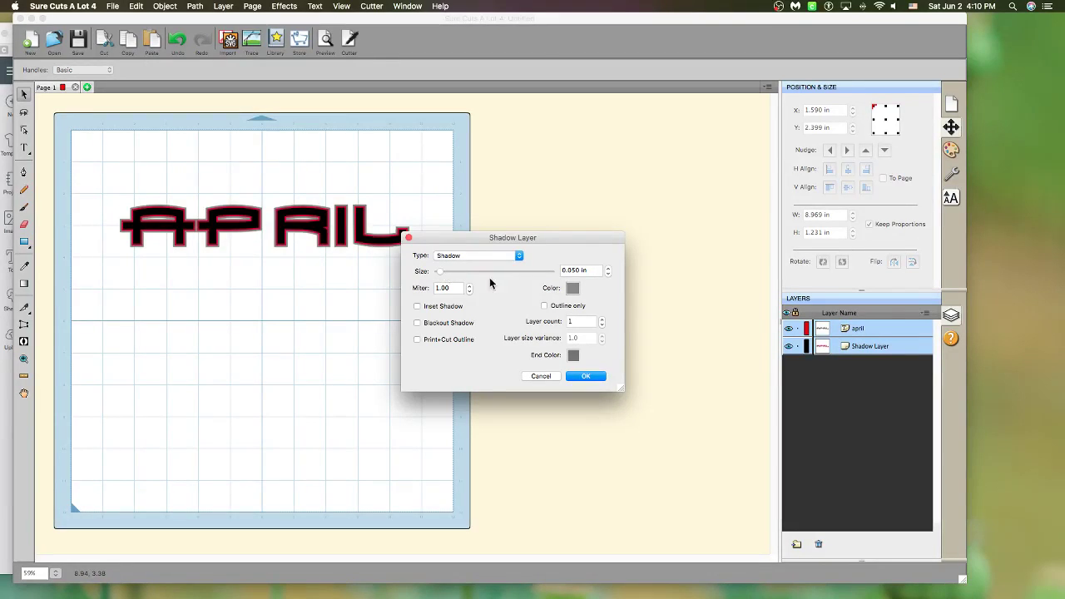
pyautogui.moveTo(440, 272)
pyautogui.mouseDown()
pyautogui.moveTo(496, 272)
pyautogui.moveTo(439, 274)
pyautogui.mouseUp()
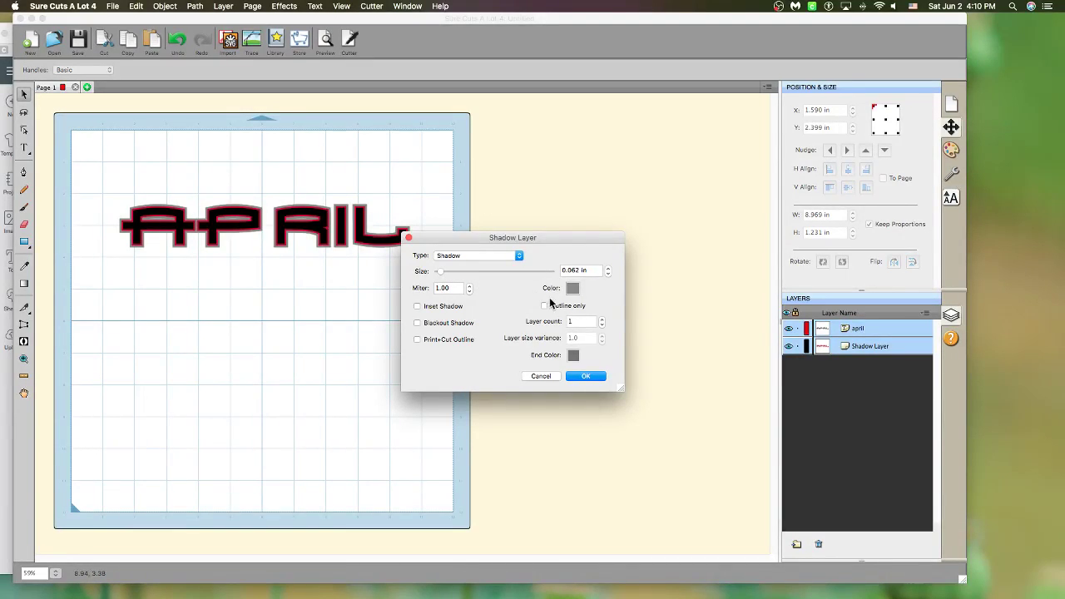
pyautogui.click(447, 325)
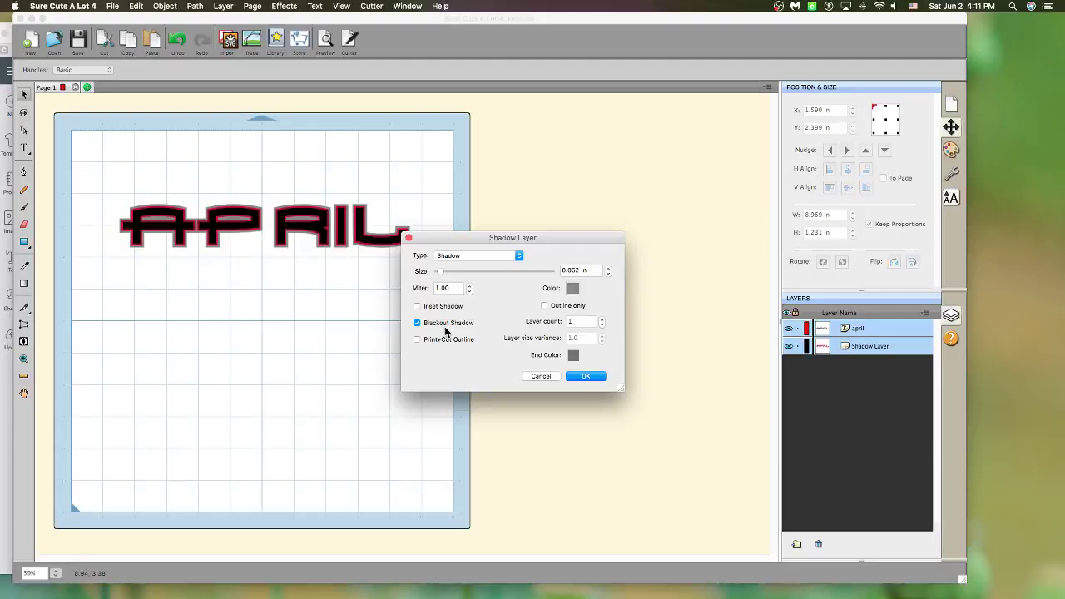
pyautogui.click(608, 267)
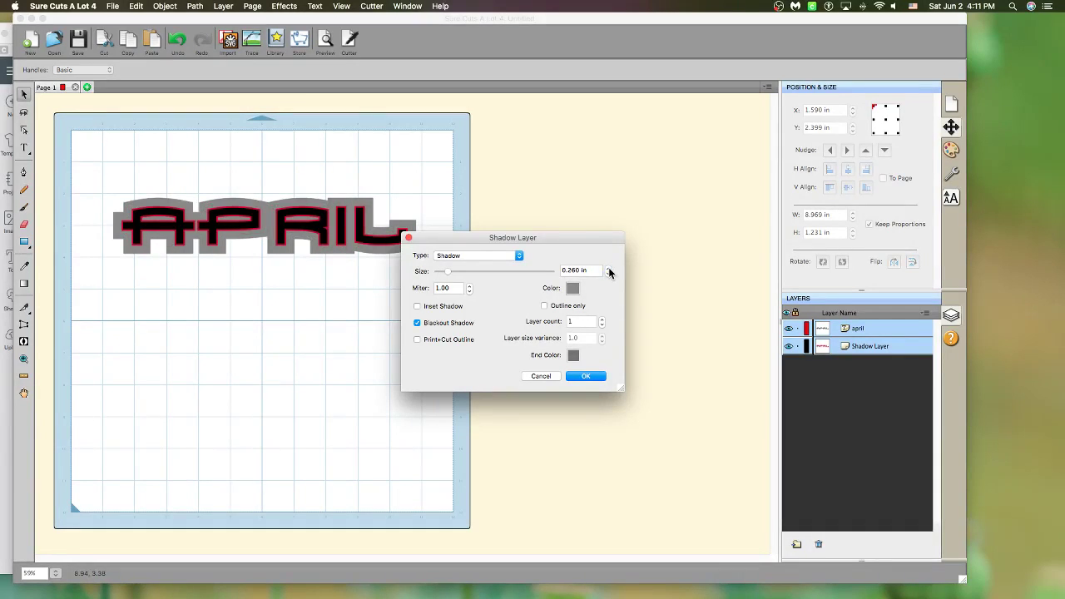
pyautogui.click(580, 375)
pyautogui.click(338, 324)
pyautogui.moveTo(109, 174); pyautogui.dragTo(406, 291)
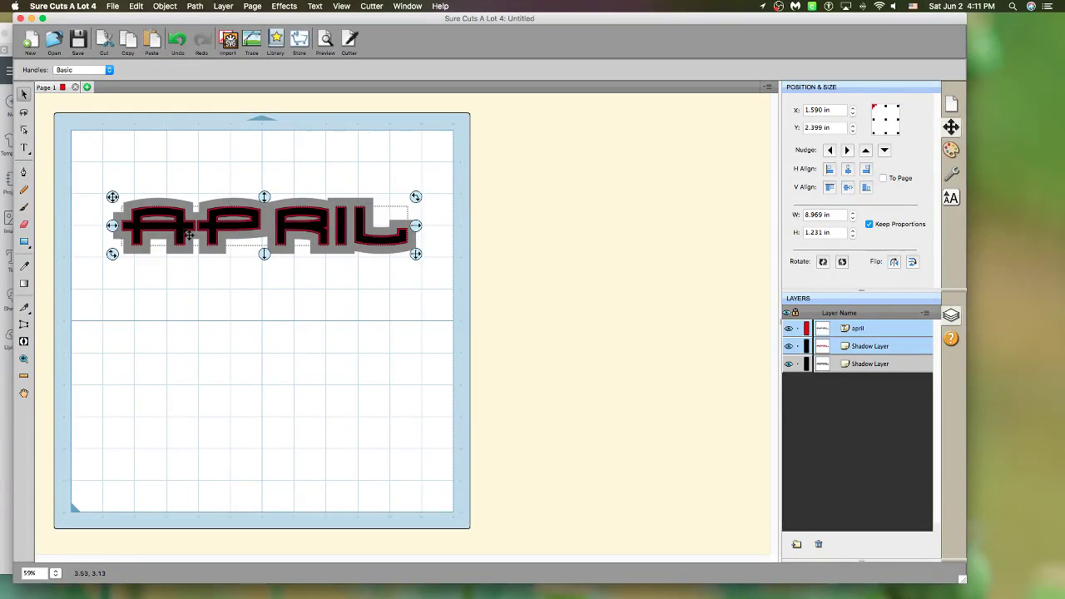
pyautogui.click(292, 142)
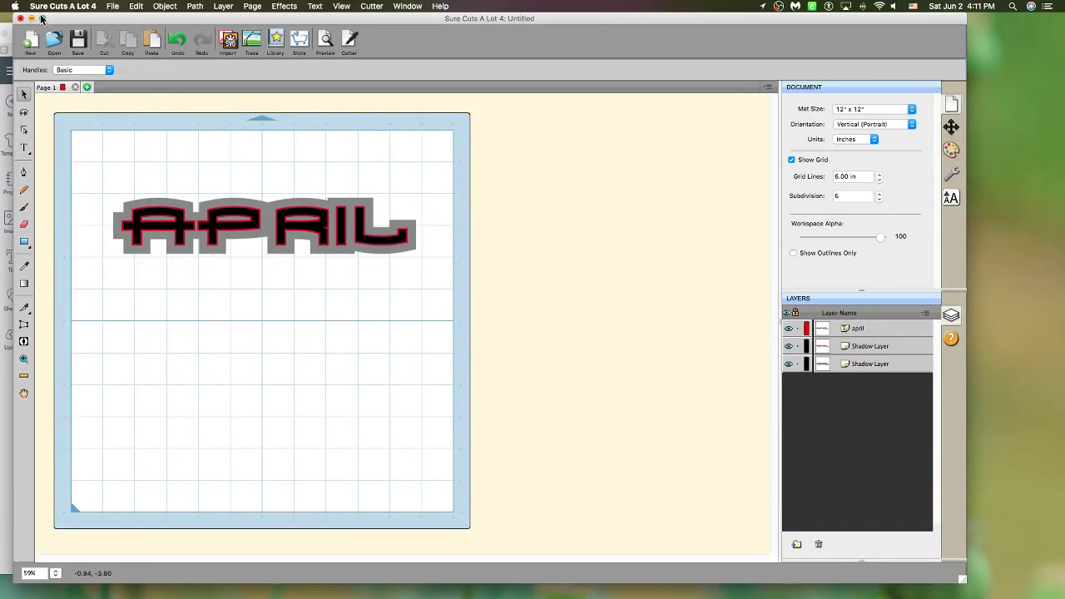
# - Export the layered april design to the Desktop as april.svg in SVG format, with Design Space Compatible enabled
pyautogui.click(112, 6)
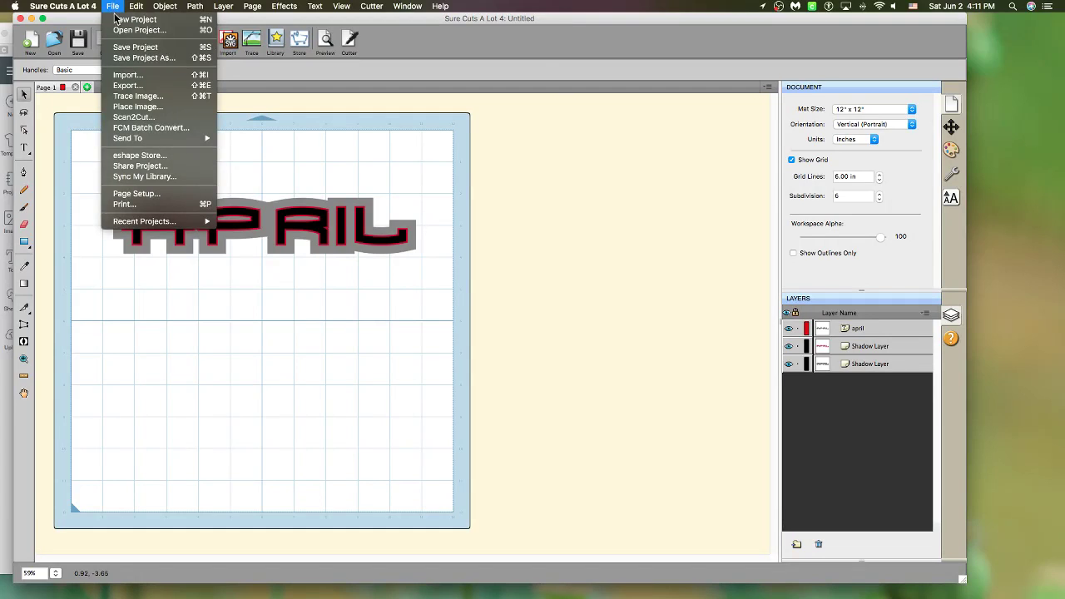
pyautogui.click(134, 86)
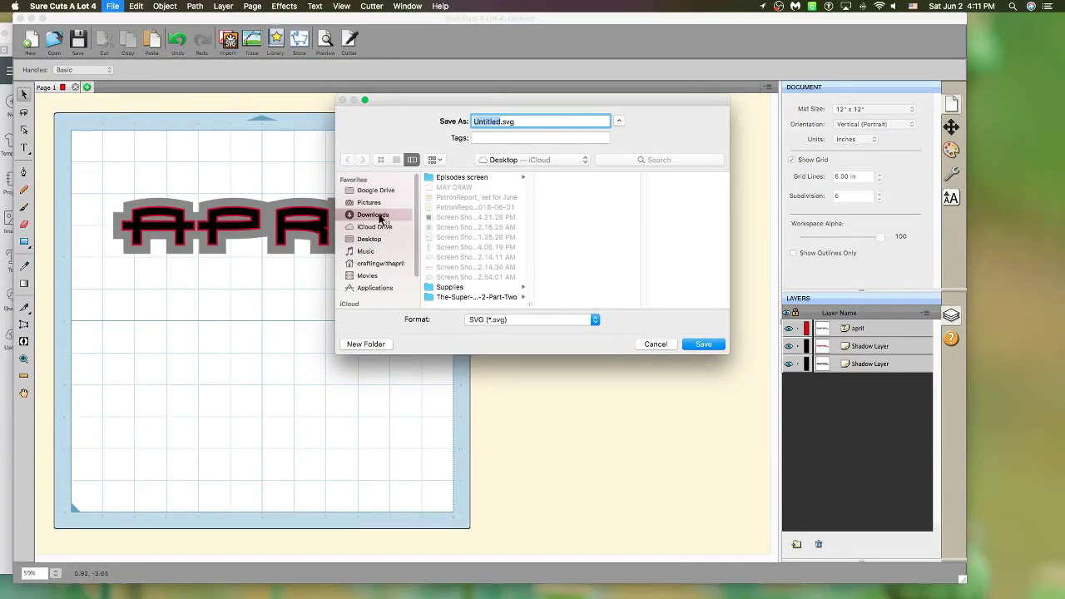
pyautogui.click(375, 242)
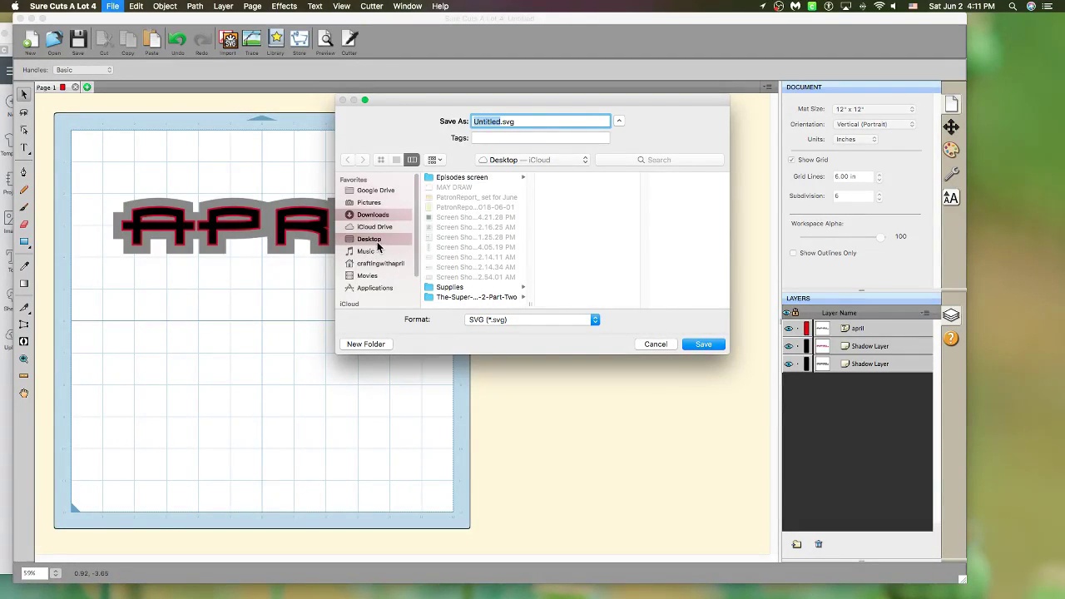
pyautogui.tripleClick(496, 122)
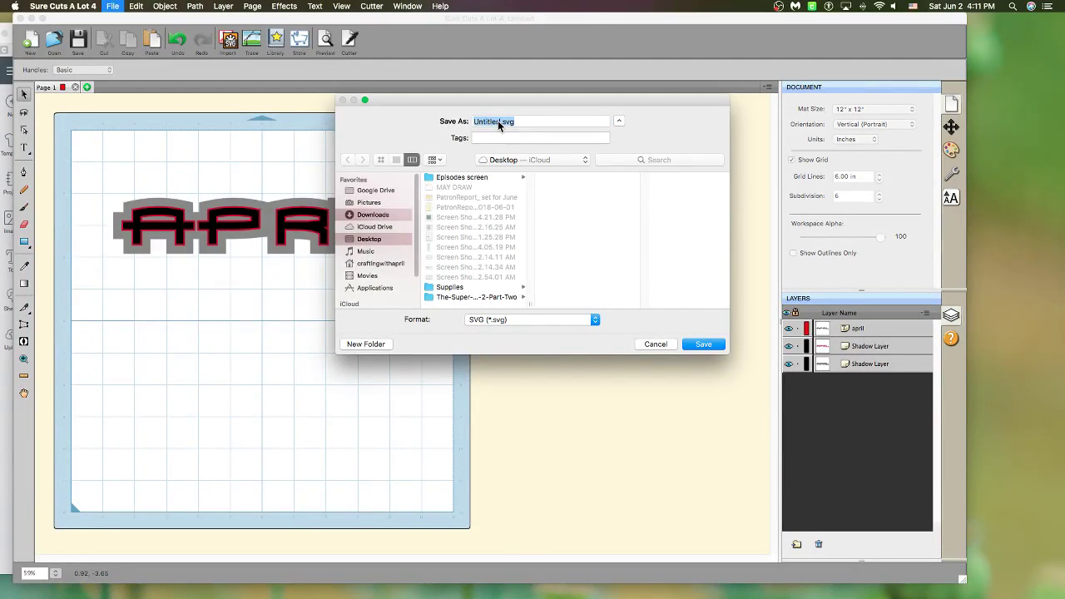
pyautogui.write('april')
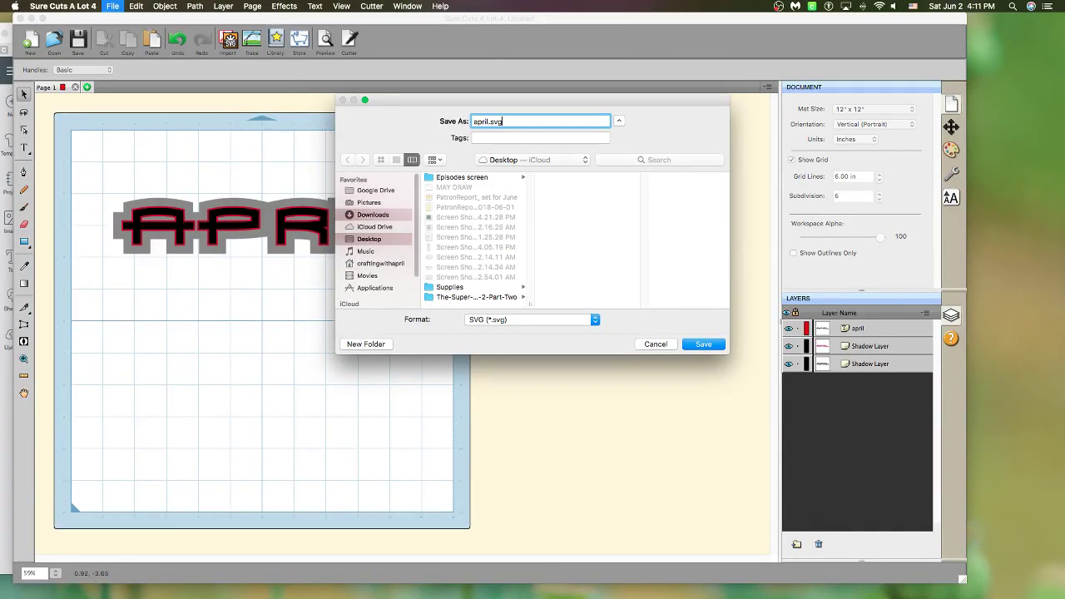
pyautogui.click(702, 346)
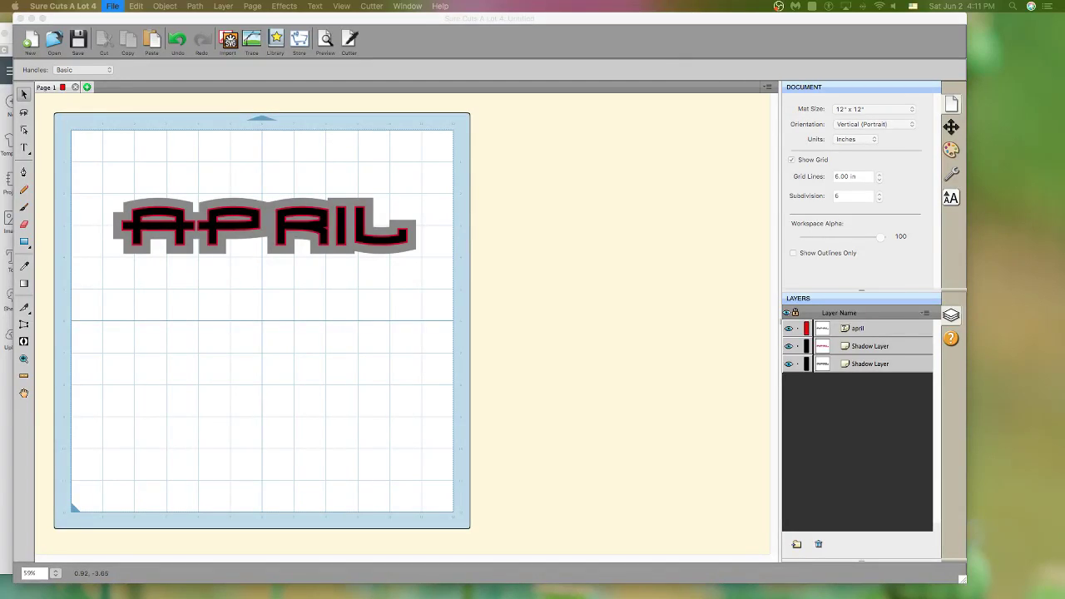
pyautogui.moveTo(404, 306); pyautogui.dragTo(602, 276)
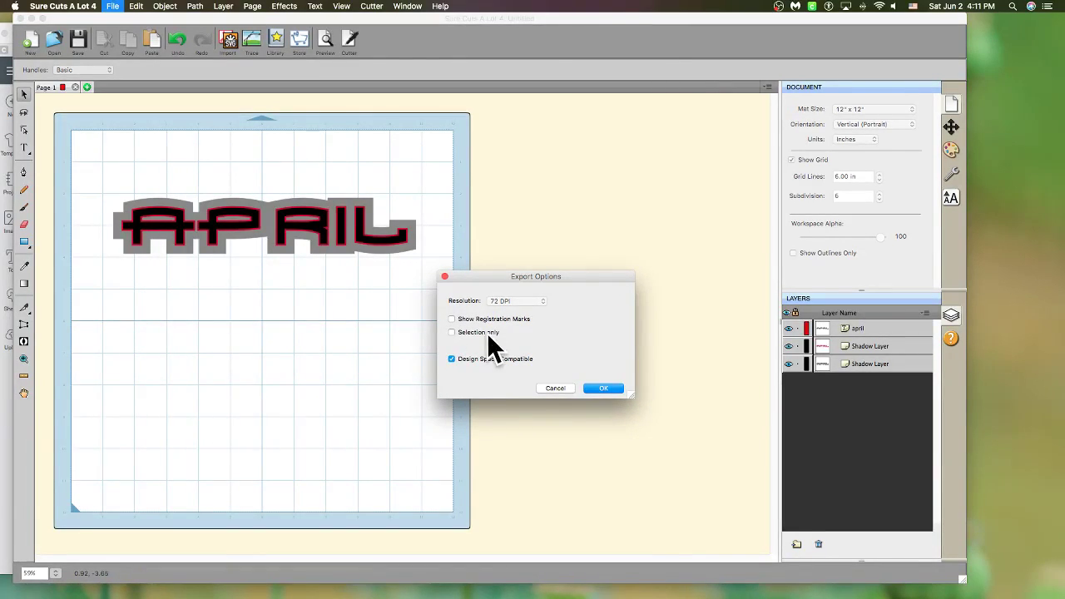
pyautogui.click(603, 388)
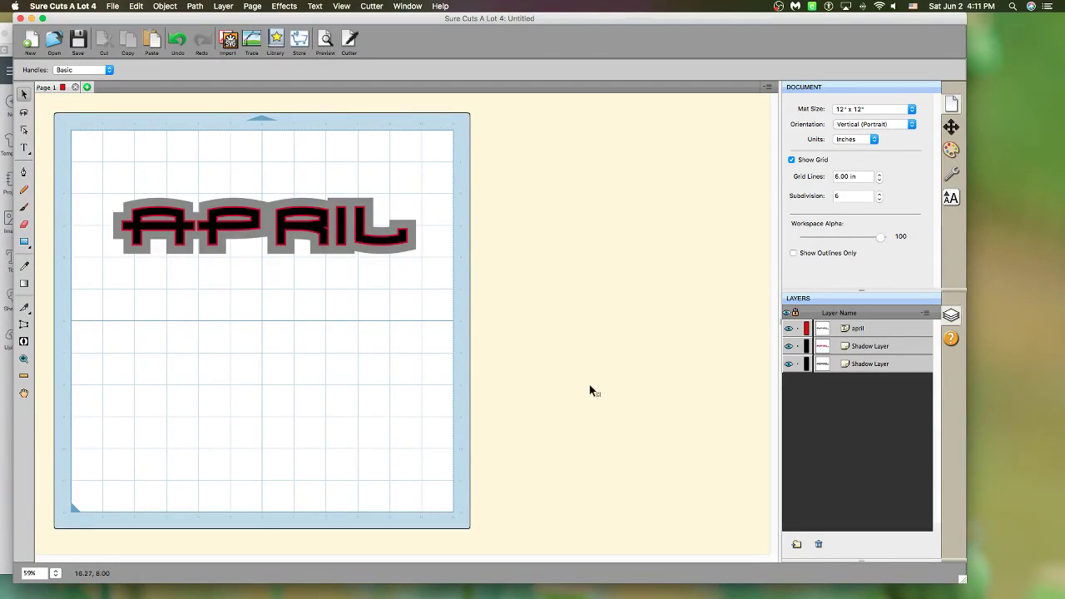
# - Switch to Cricut Design Space and start an image upload by browsing for a file
pyautogui.click(138, 205)
pyautogui.click(75, 166)
pyautogui.moveTo(95, 181); pyautogui.dragTo(438, 291)
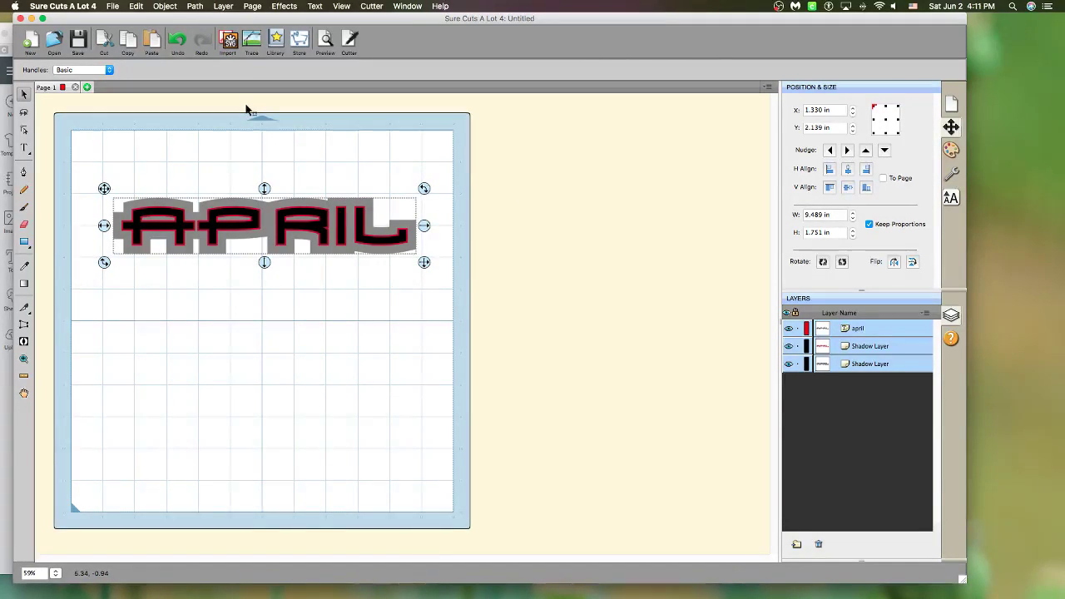
pyautogui.click(30, 18)
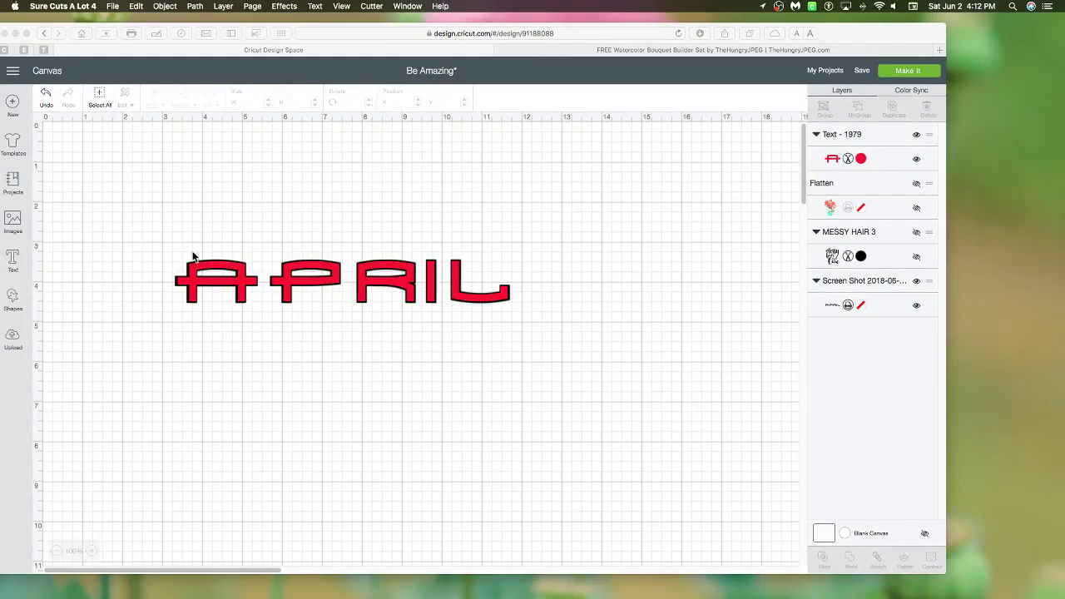
pyautogui.click(13, 339)
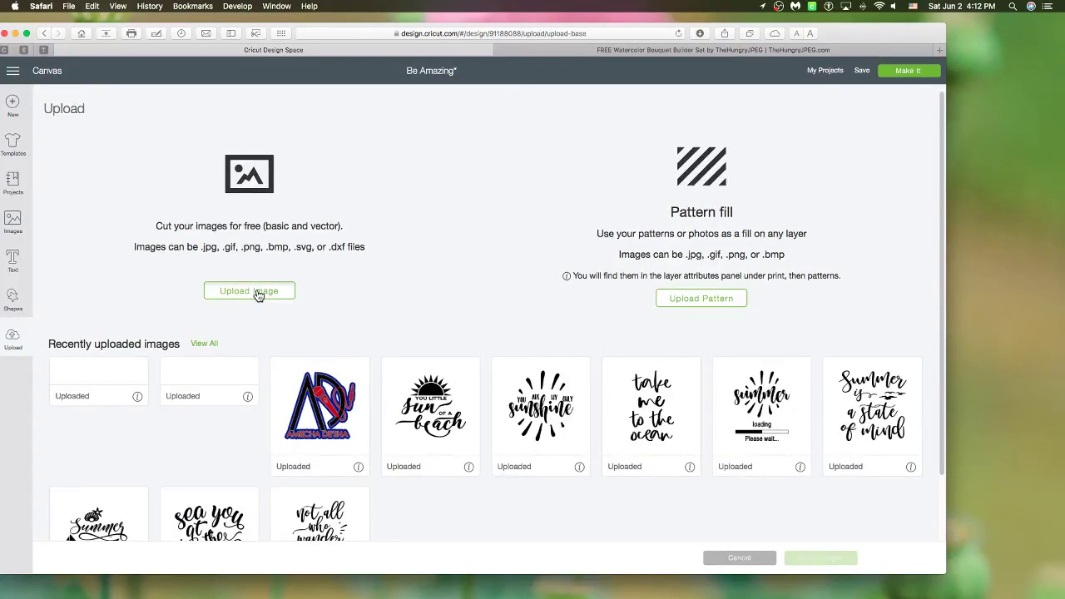
pyautogui.click(256, 290)
pyautogui.click(496, 316)
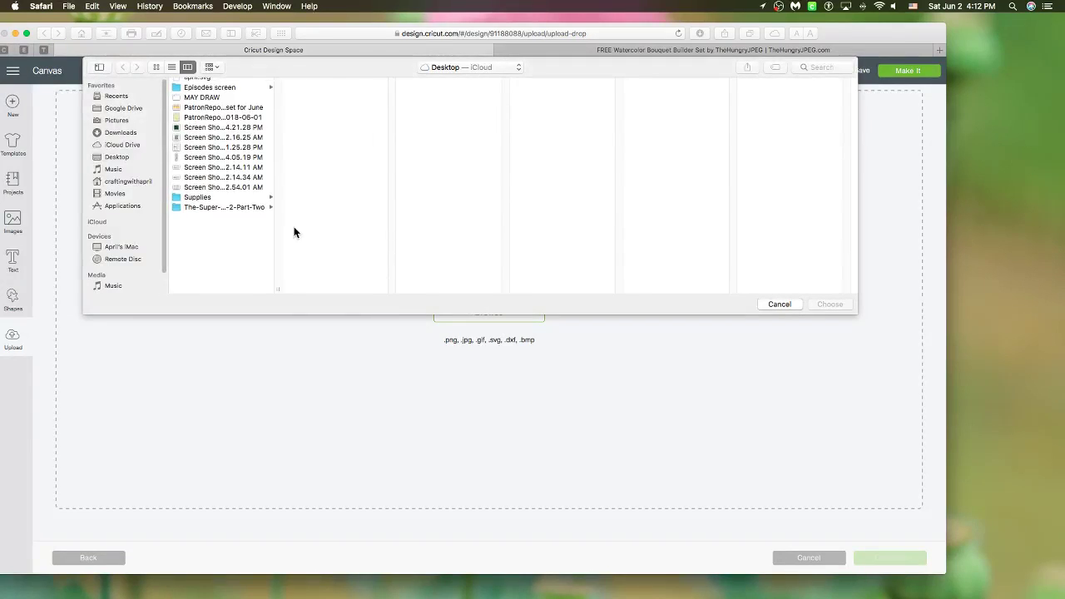
# - Choose april.svg from the Desktop and save it as an uploaded image named april
pyautogui.scroll(-1, 116, 159)
pyautogui.click(116, 159)
pyautogui.scroll(-1, 217, 234)
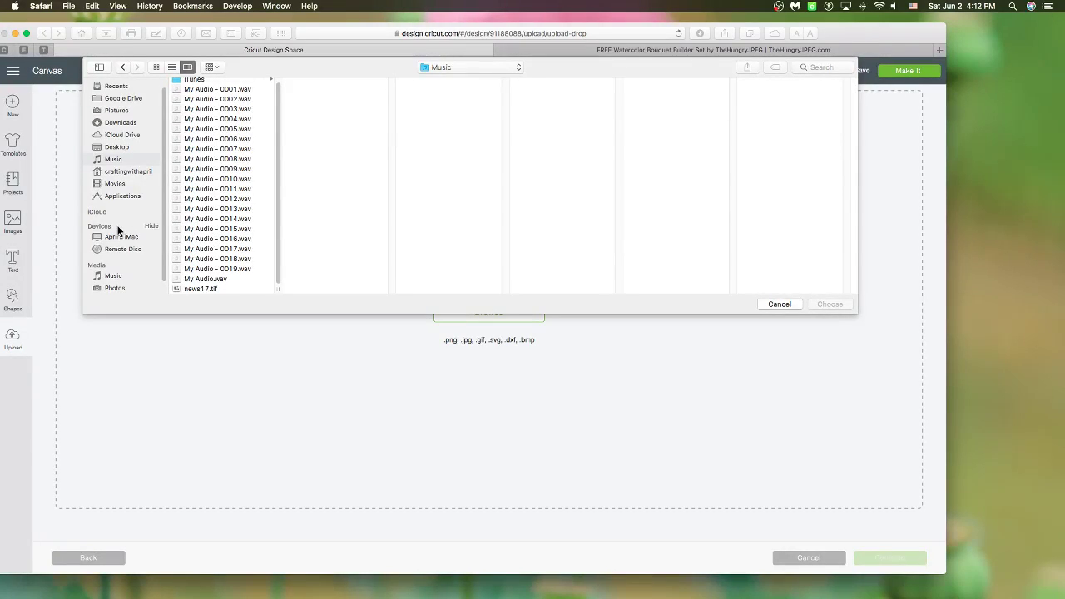
pyautogui.click(125, 148)
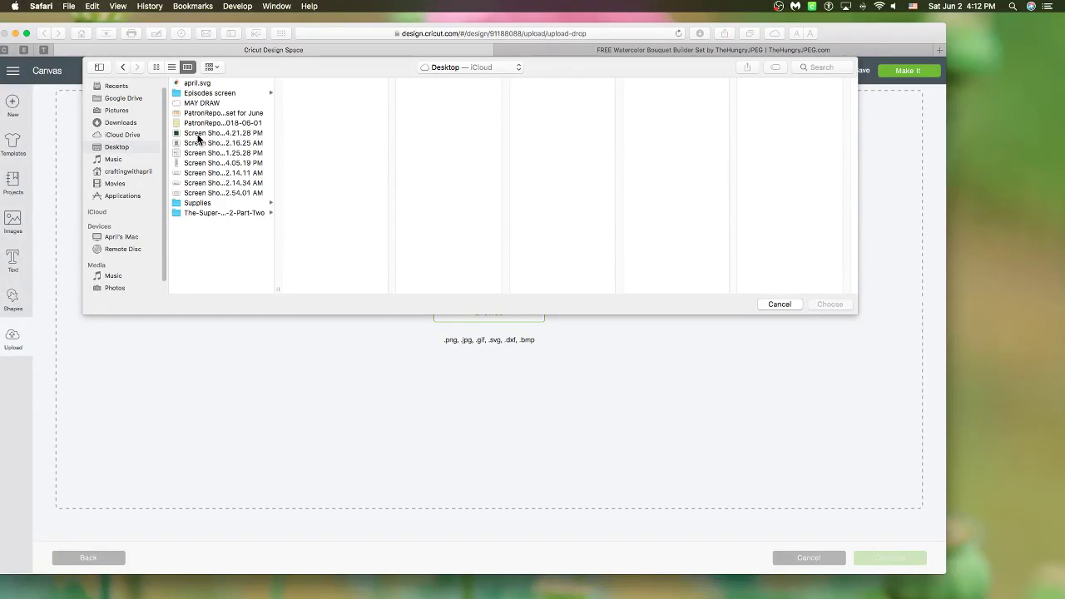
pyautogui.click(198, 84)
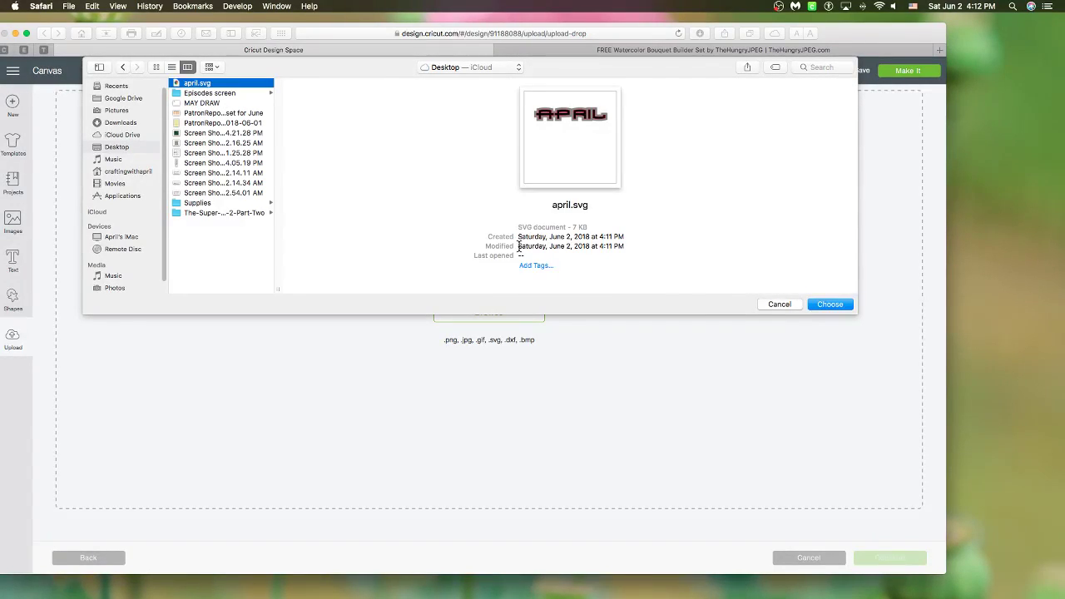
pyautogui.click(820, 304)
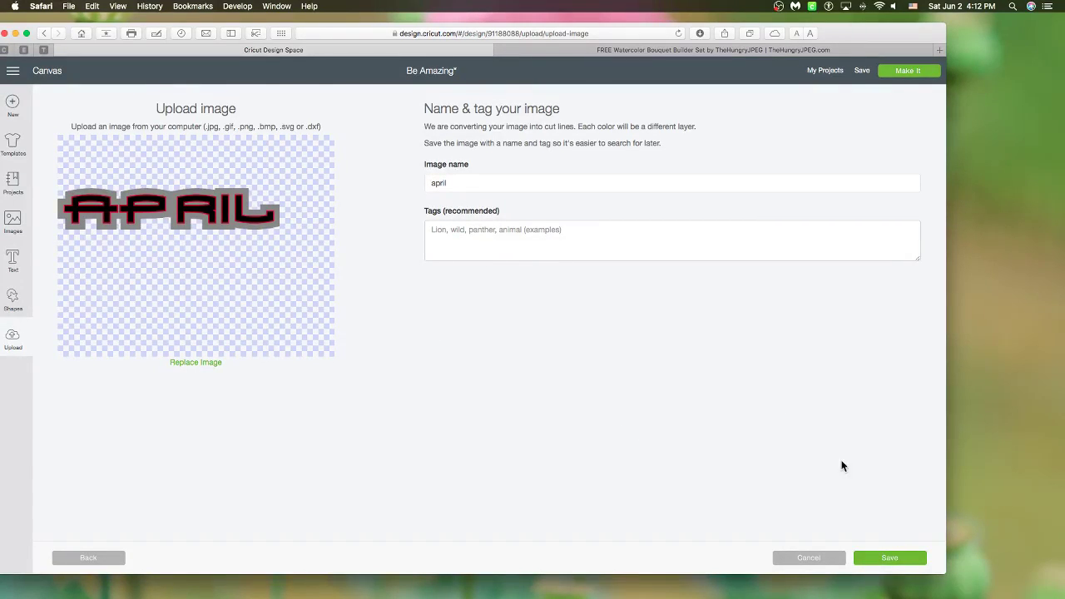
pyautogui.click(887, 561)
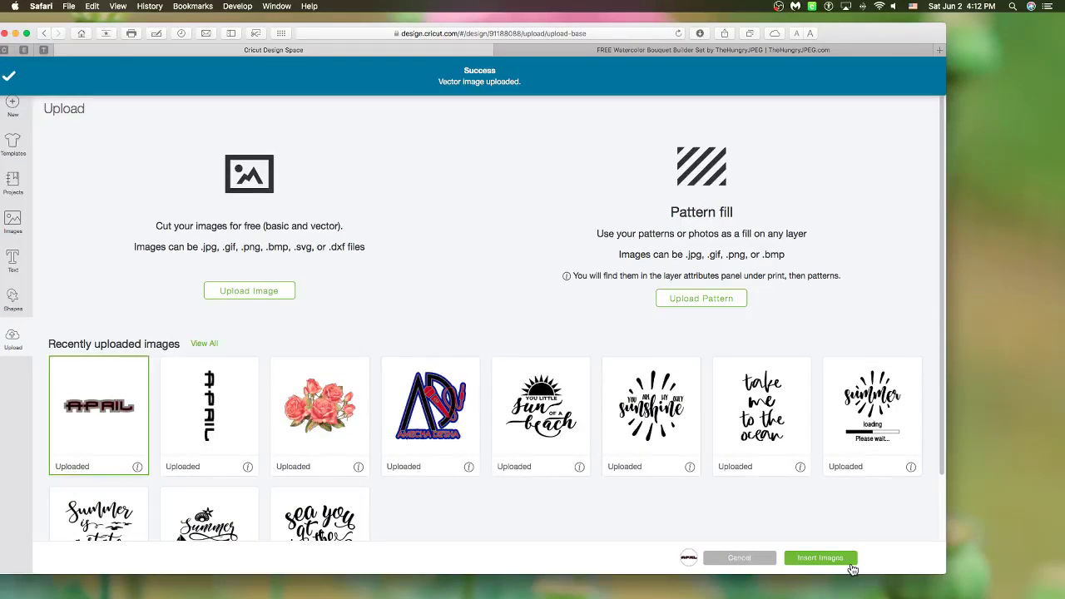
# - Insert the uploaded april image below the existing red lettering on the canvas and ungroup it
pyautogui.click(98, 407)
pyautogui.click(820, 557)
pyautogui.moveTo(283, 271); pyautogui.dragTo(502, 368)
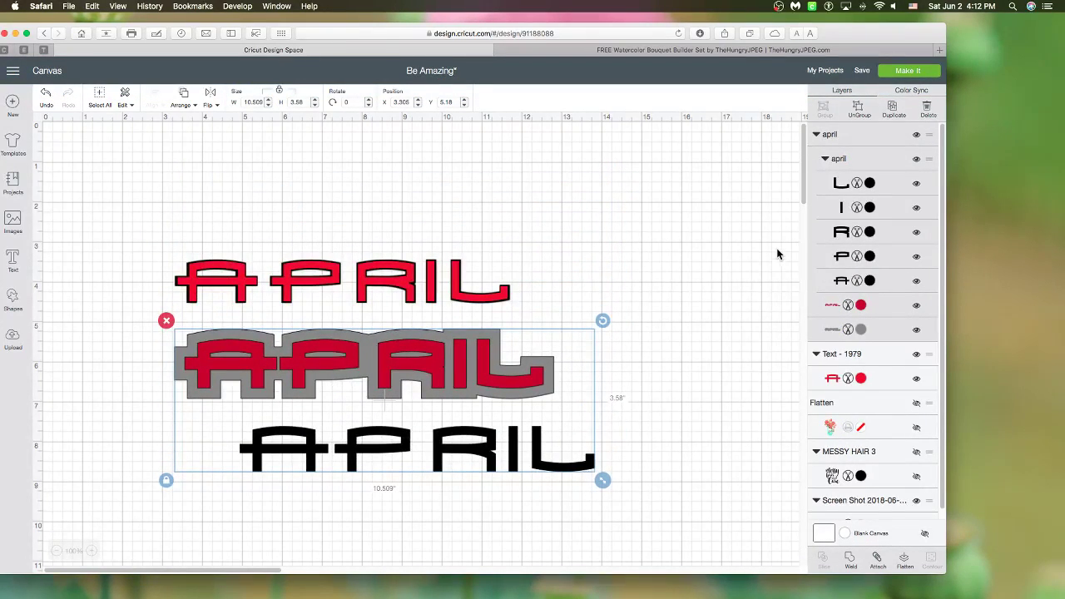
pyautogui.click(695, 380)
pyautogui.click(529, 377)
pyautogui.click(857, 106)
# - Place the black april letters over the crimson outline and move the grey shadow shape aside below the lettering
pyautogui.moveTo(511, 463); pyautogui.dragTo(458, 378)
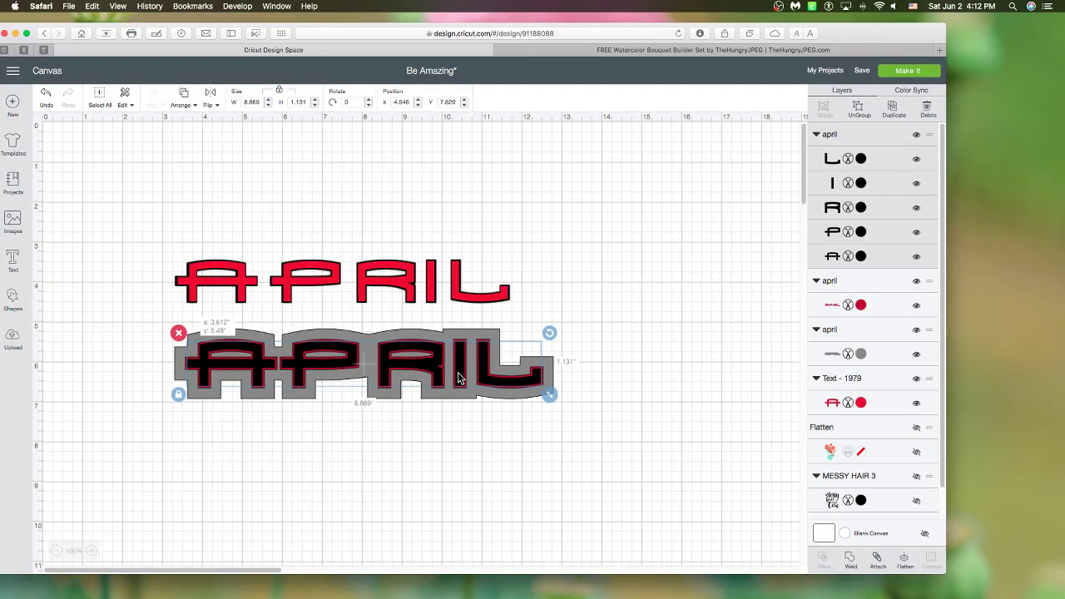
pyautogui.click(604, 404)
pyautogui.moveTo(534, 389); pyautogui.dragTo(749, 491)
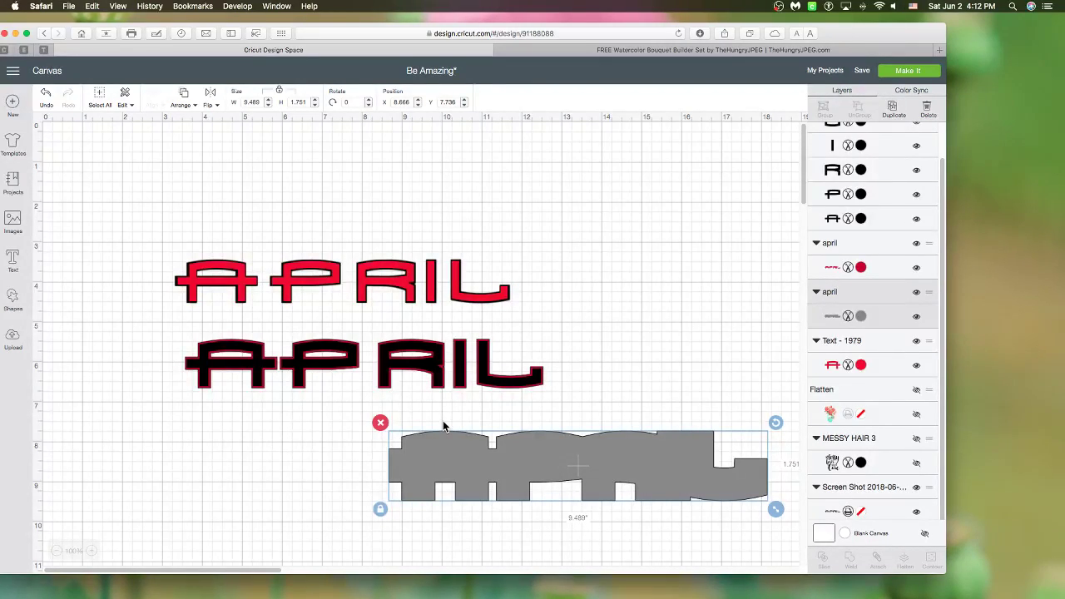
pyautogui.scroll(-1, 443, 425)
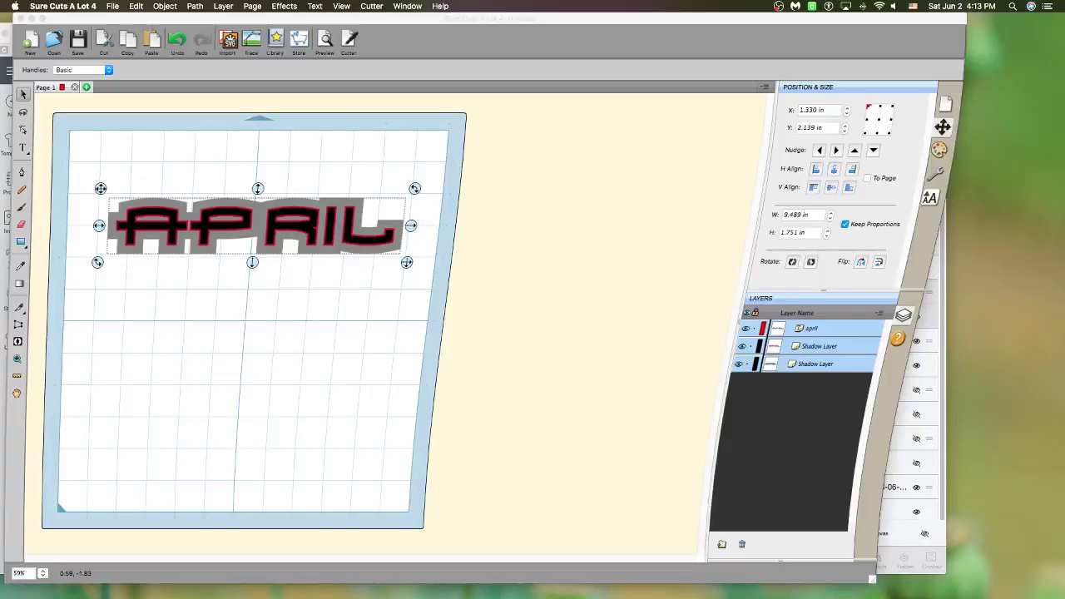
# - Switch back to Sure Cuts A Lot and try the Title Crawl effect on the three april layers
pyautogui.click(283, 6)
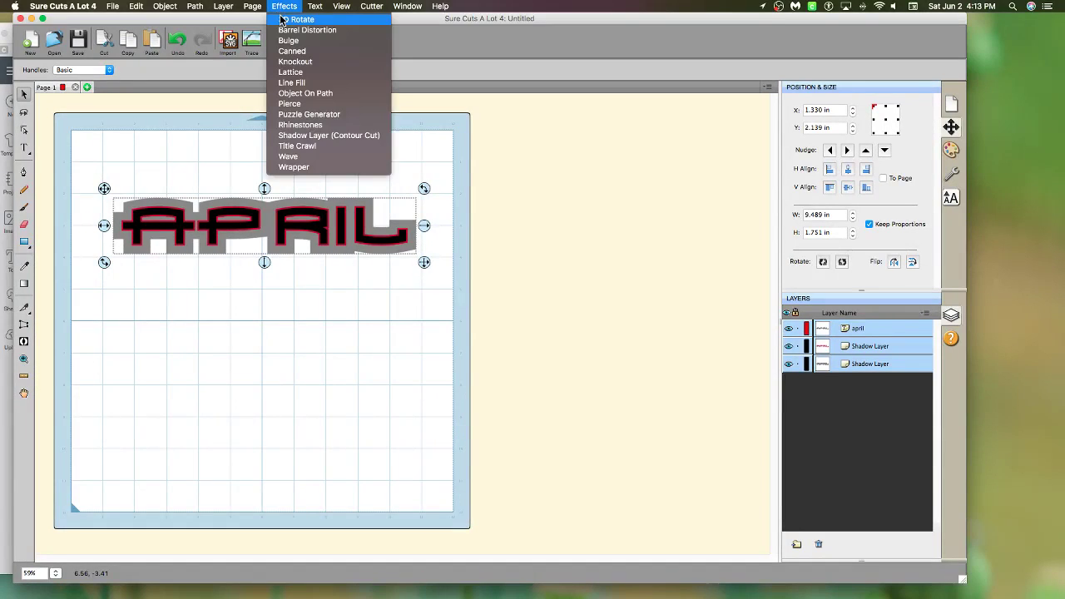
pyautogui.click(305, 146)
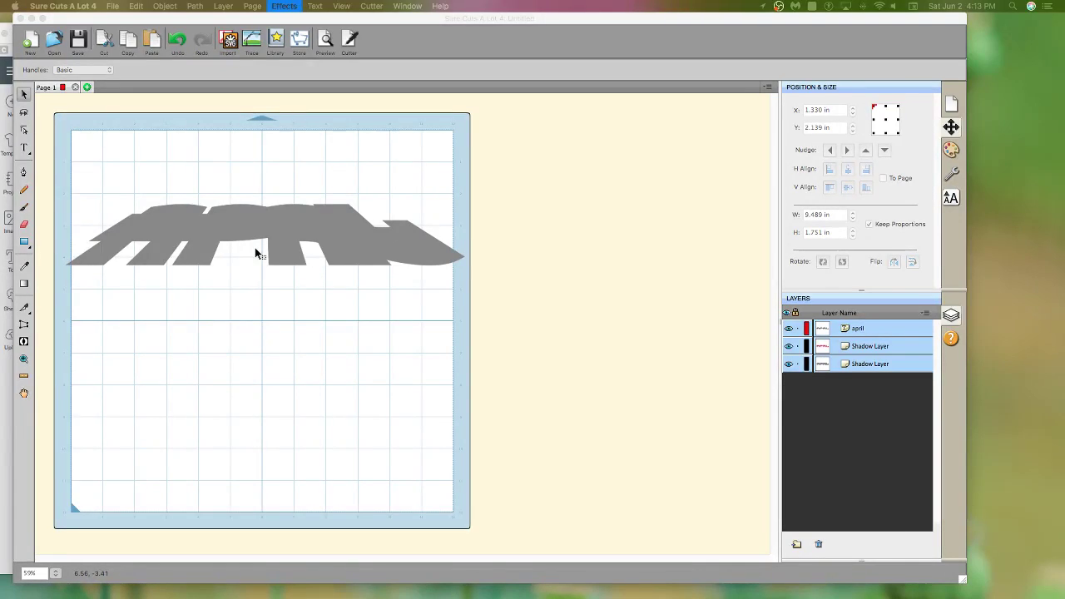
pyautogui.click(179, 43)
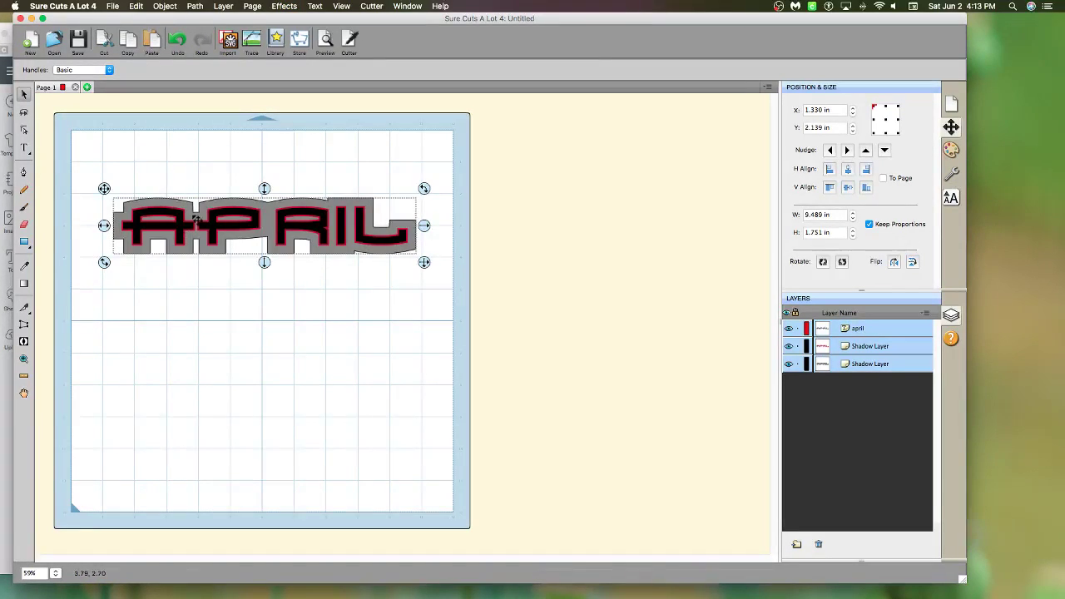
# - Undo the grey shadow layer and move the outlined april text down to about X 1.66 in, Y 4.38 in
pyautogui.moveTo(196, 221); pyautogui.dragTo(244, 318)
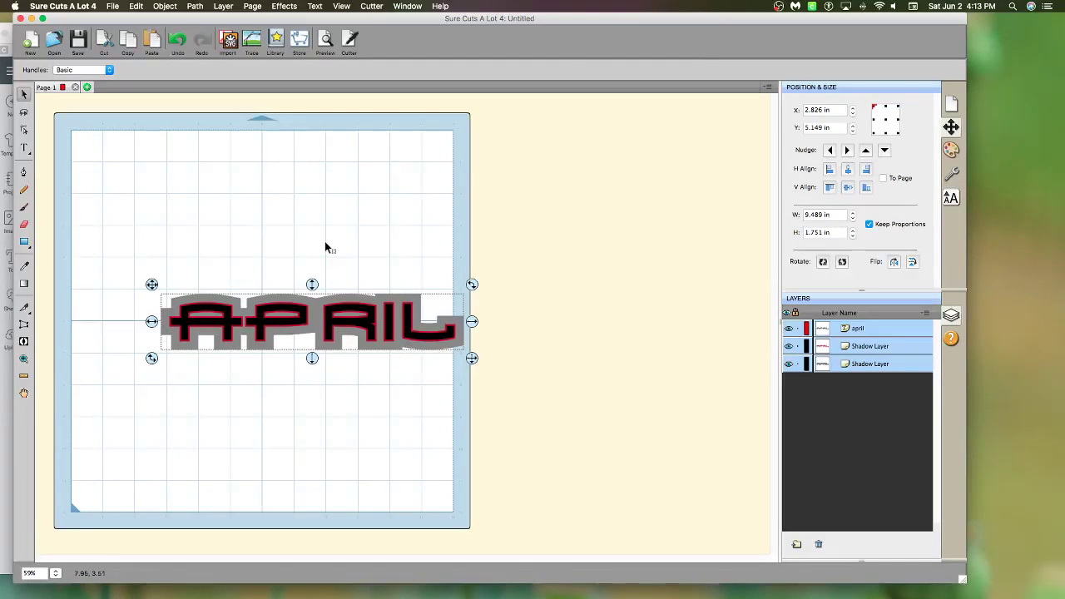
pyautogui.click(178, 40)
pyautogui.click(178, 39)
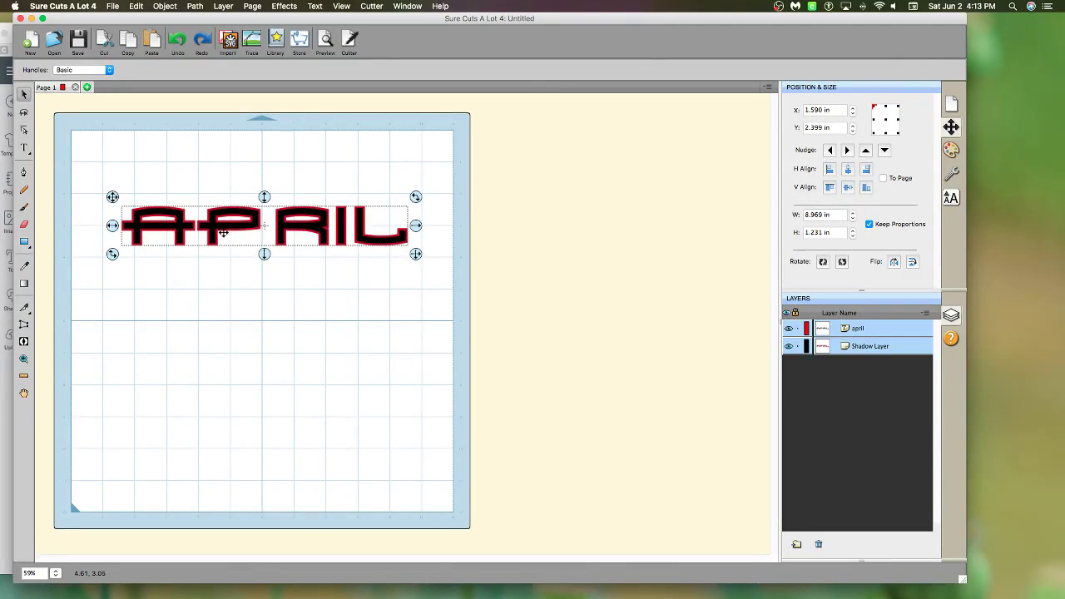
pyautogui.moveTo(222, 229); pyautogui.dragTo(229, 286)
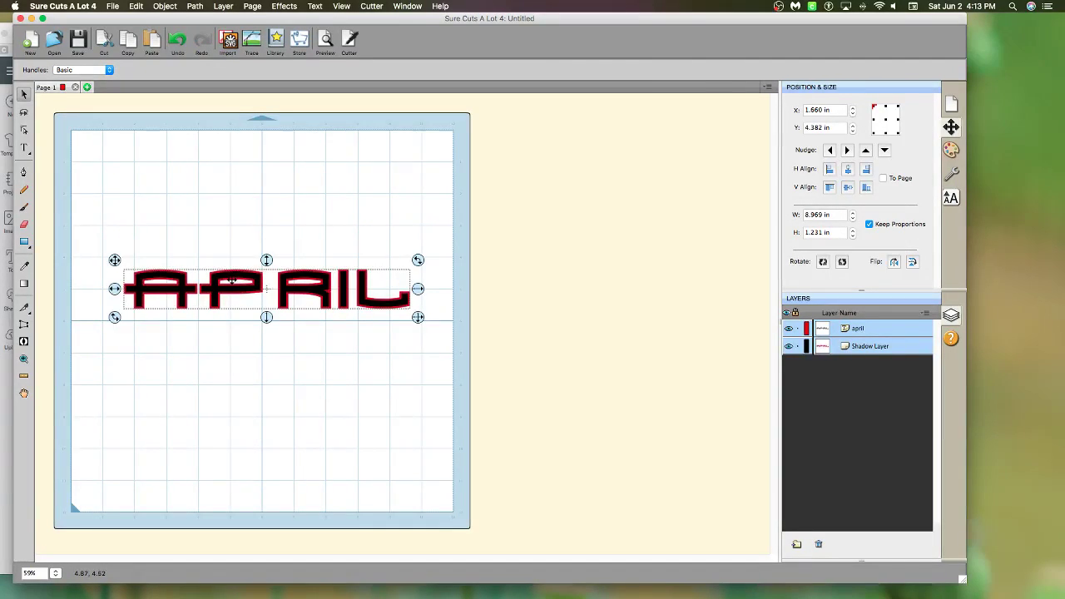
# - Apply the Title Crawl effect to the april text and its shadow layer together
pyautogui.click(289, 5)
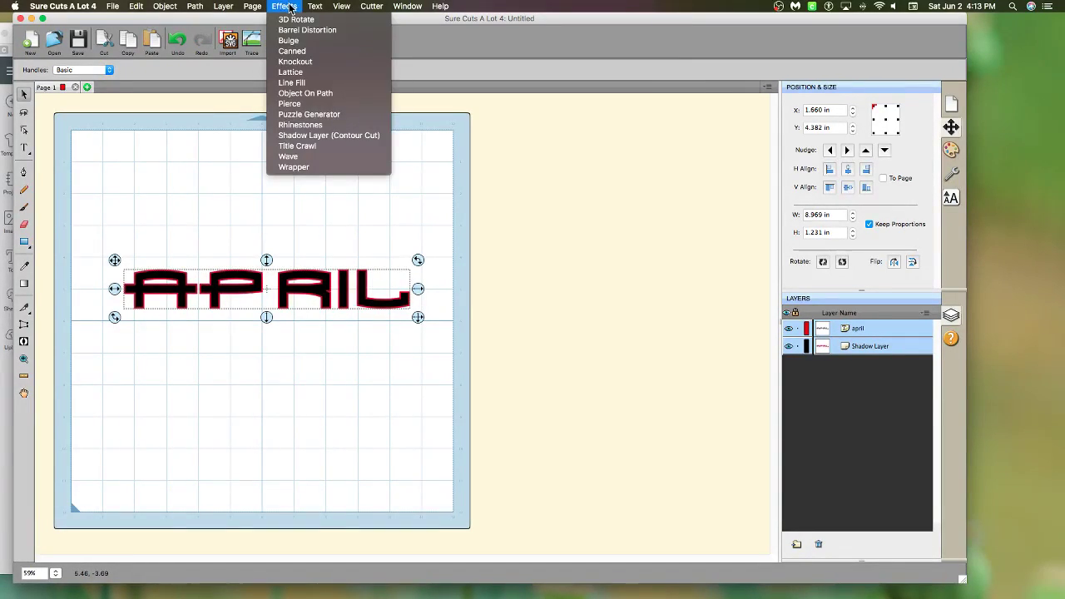
pyautogui.click(312, 157)
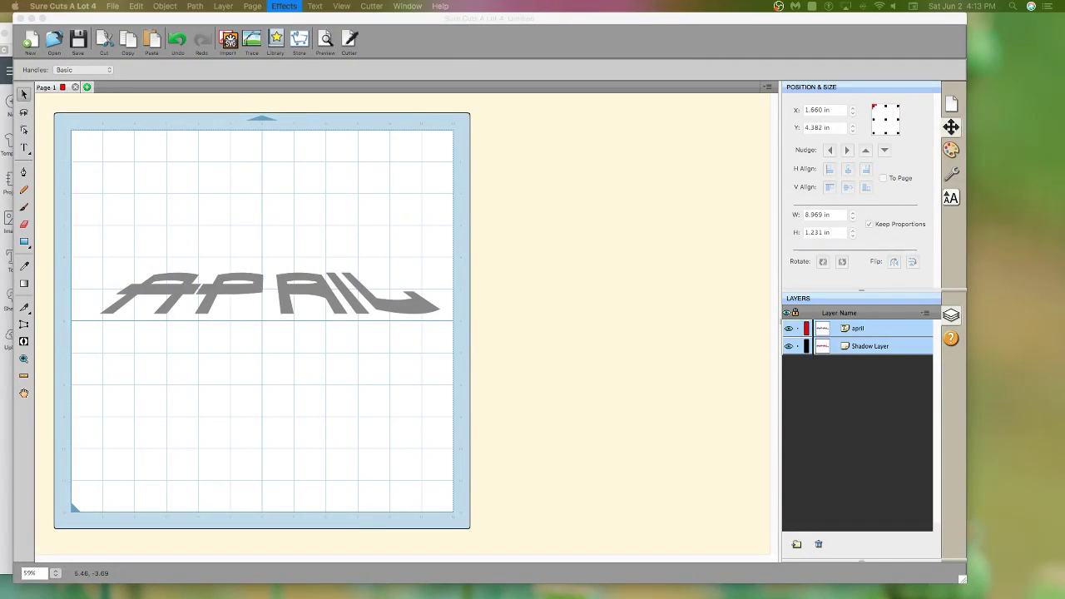
pyautogui.press('Return')
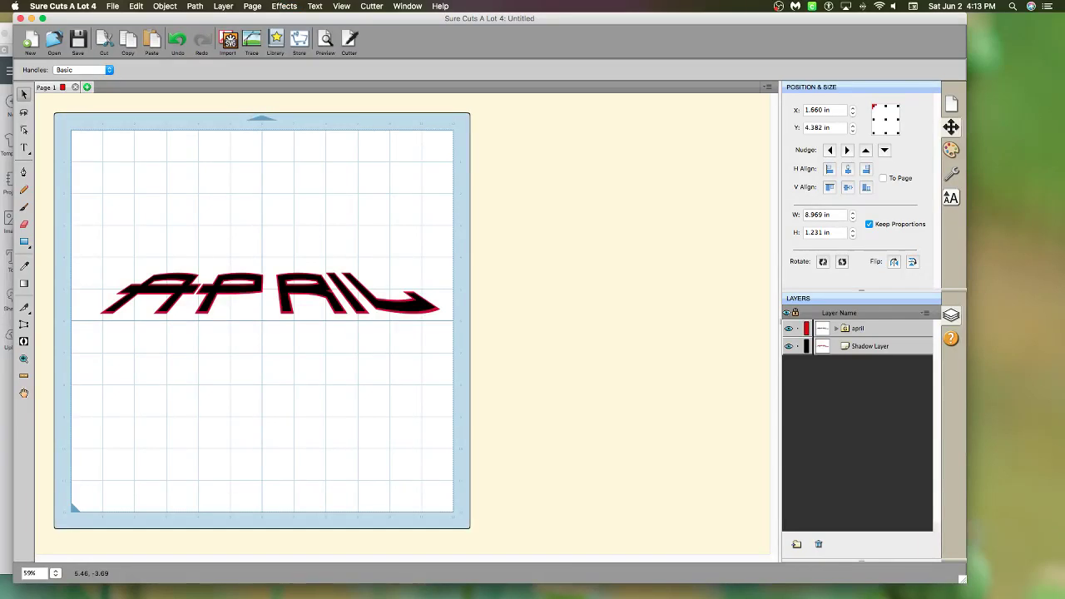
# - Move the black april letters above the crimson shadow to about X 0.35 in, Y 2.38 in, and shift the shadow to about X 0.34 in
pyautogui.moveTo(292, 302); pyautogui.dragTo(277, 246)
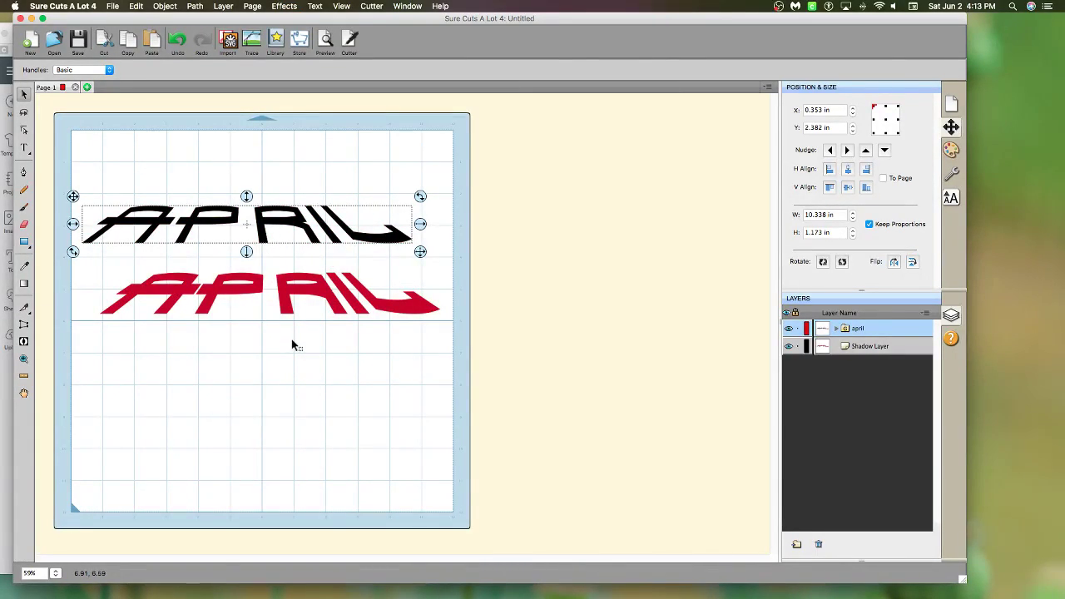
pyautogui.click(283, 297)
pyautogui.moveTo(272, 295); pyautogui.dragTo(272, 296)
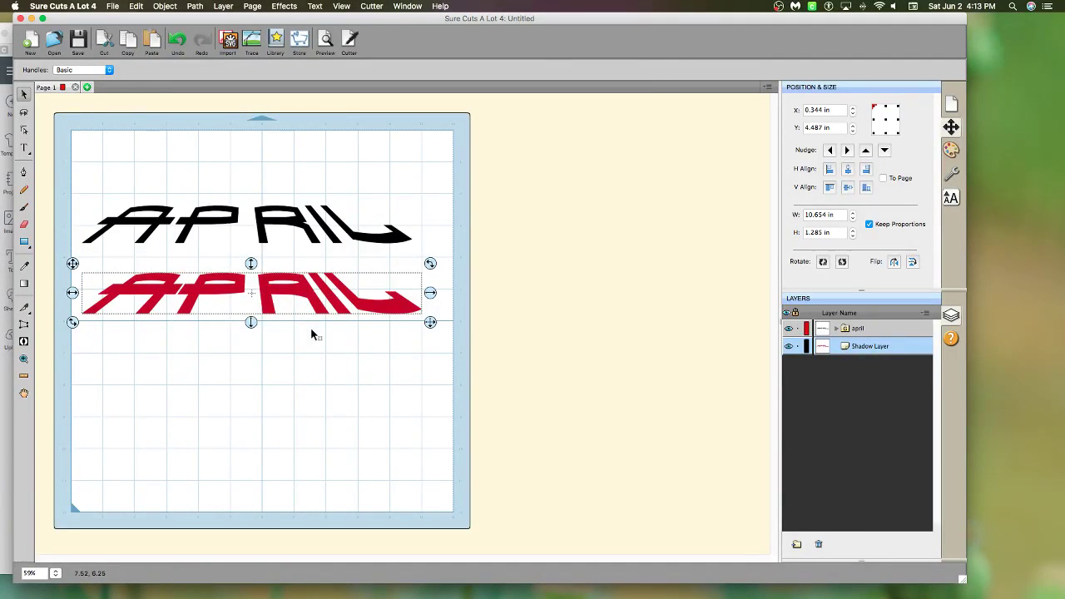
# - Apply the Rhinestones effect to the crimson shadow layer using the round stone style and size SS 2, PP 6 (1.30 - 1.35 mm)
pyautogui.click(284, 5)
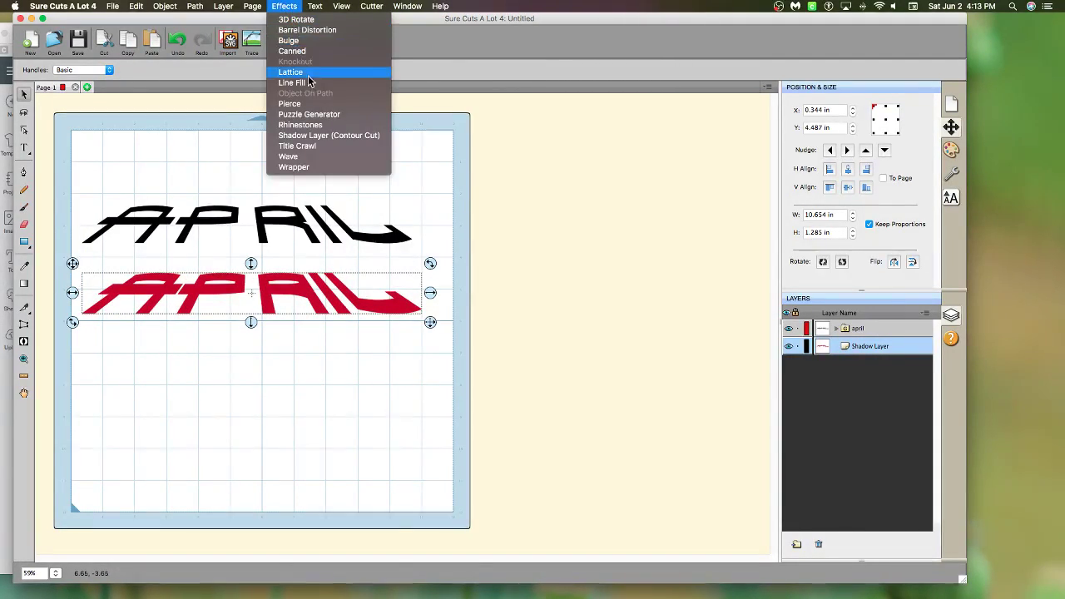
pyautogui.click(321, 129)
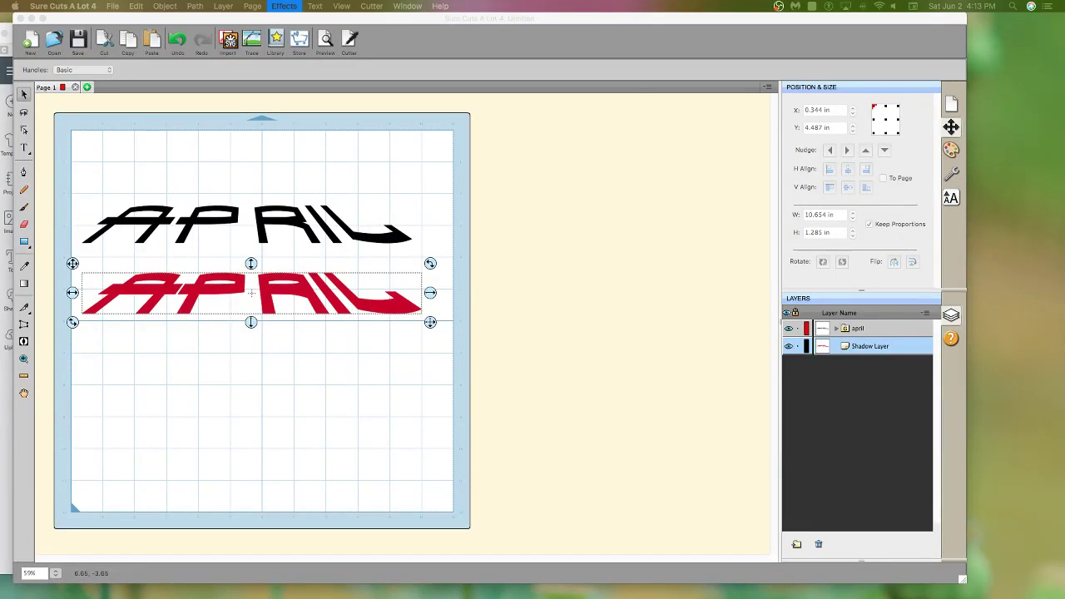
pyautogui.moveTo(254, 175); pyautogui.dragTo(398, 167)
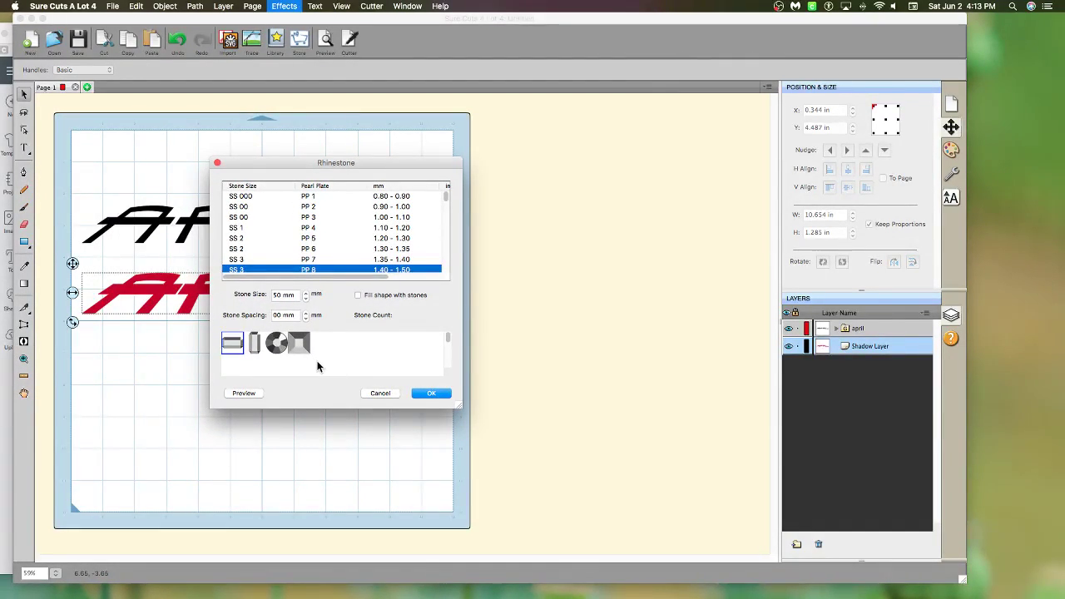
pyautogui.click(277, 345)
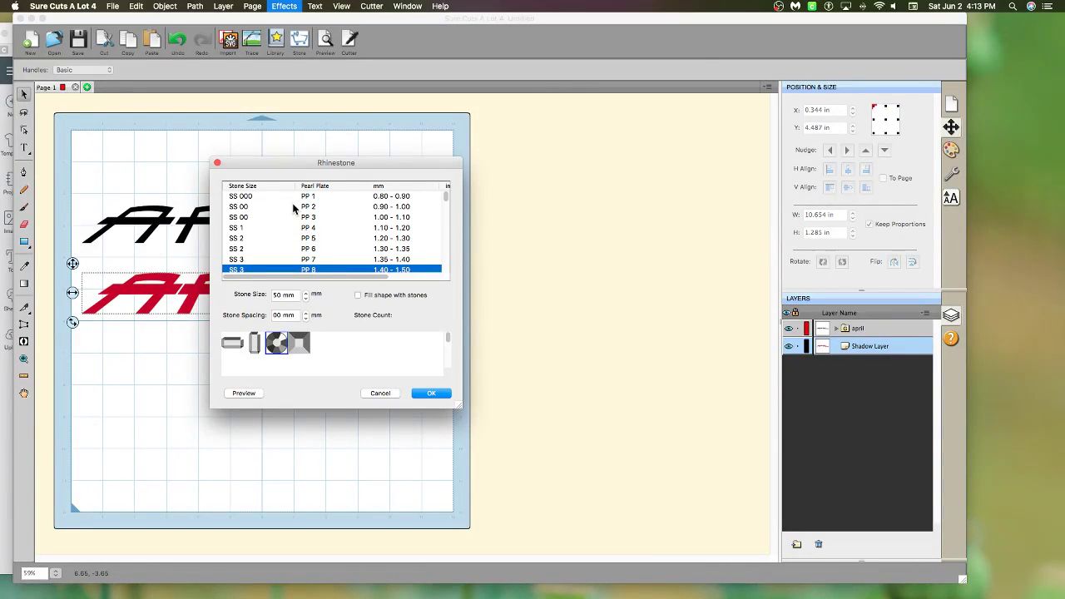
pyautogui.click(309, 248)
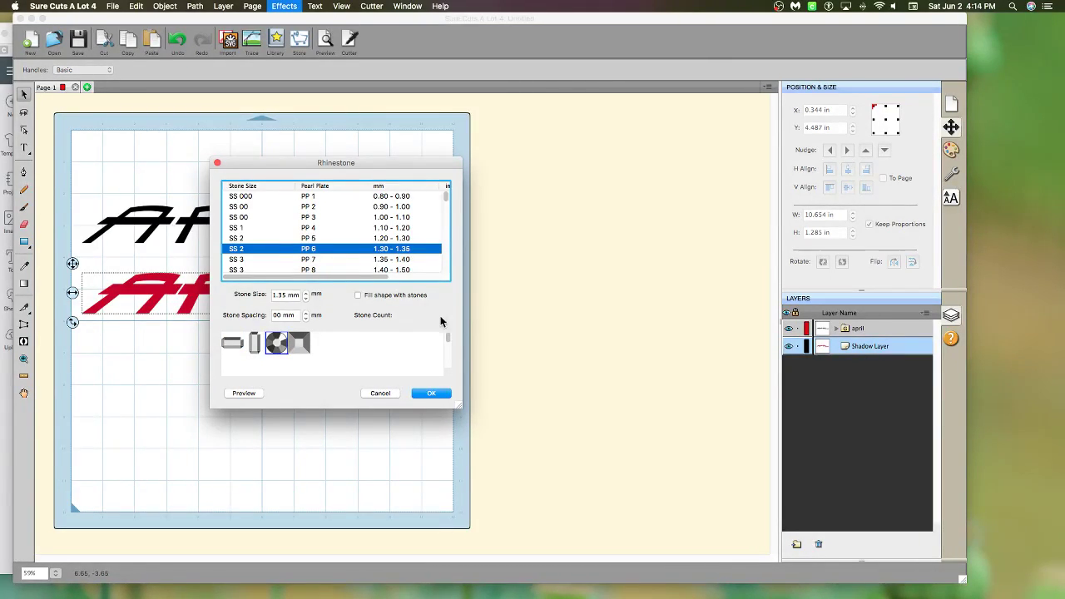
pyautogui.click(428, 395)
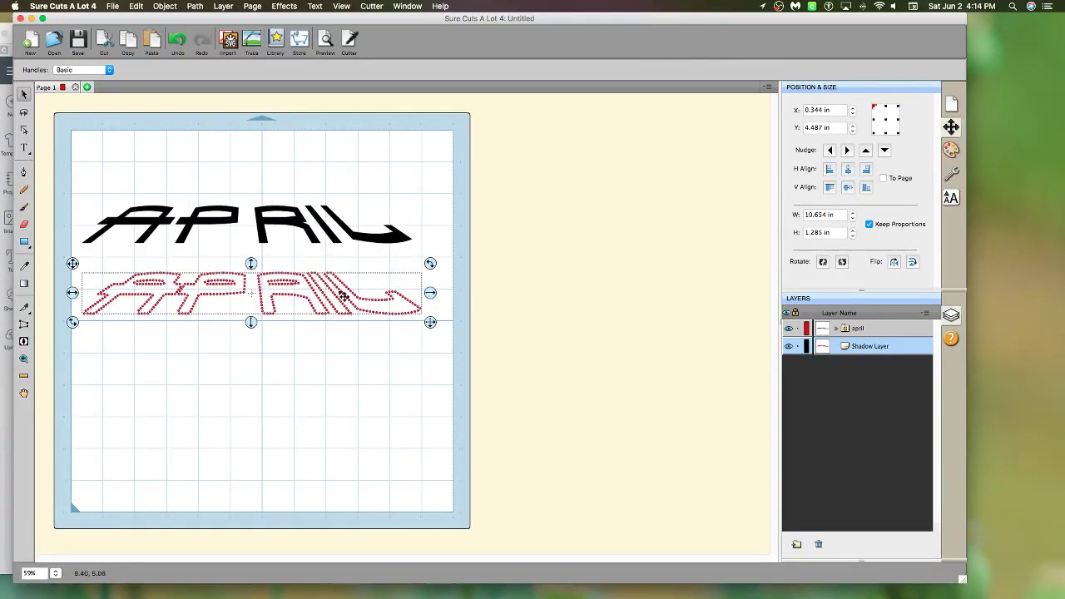